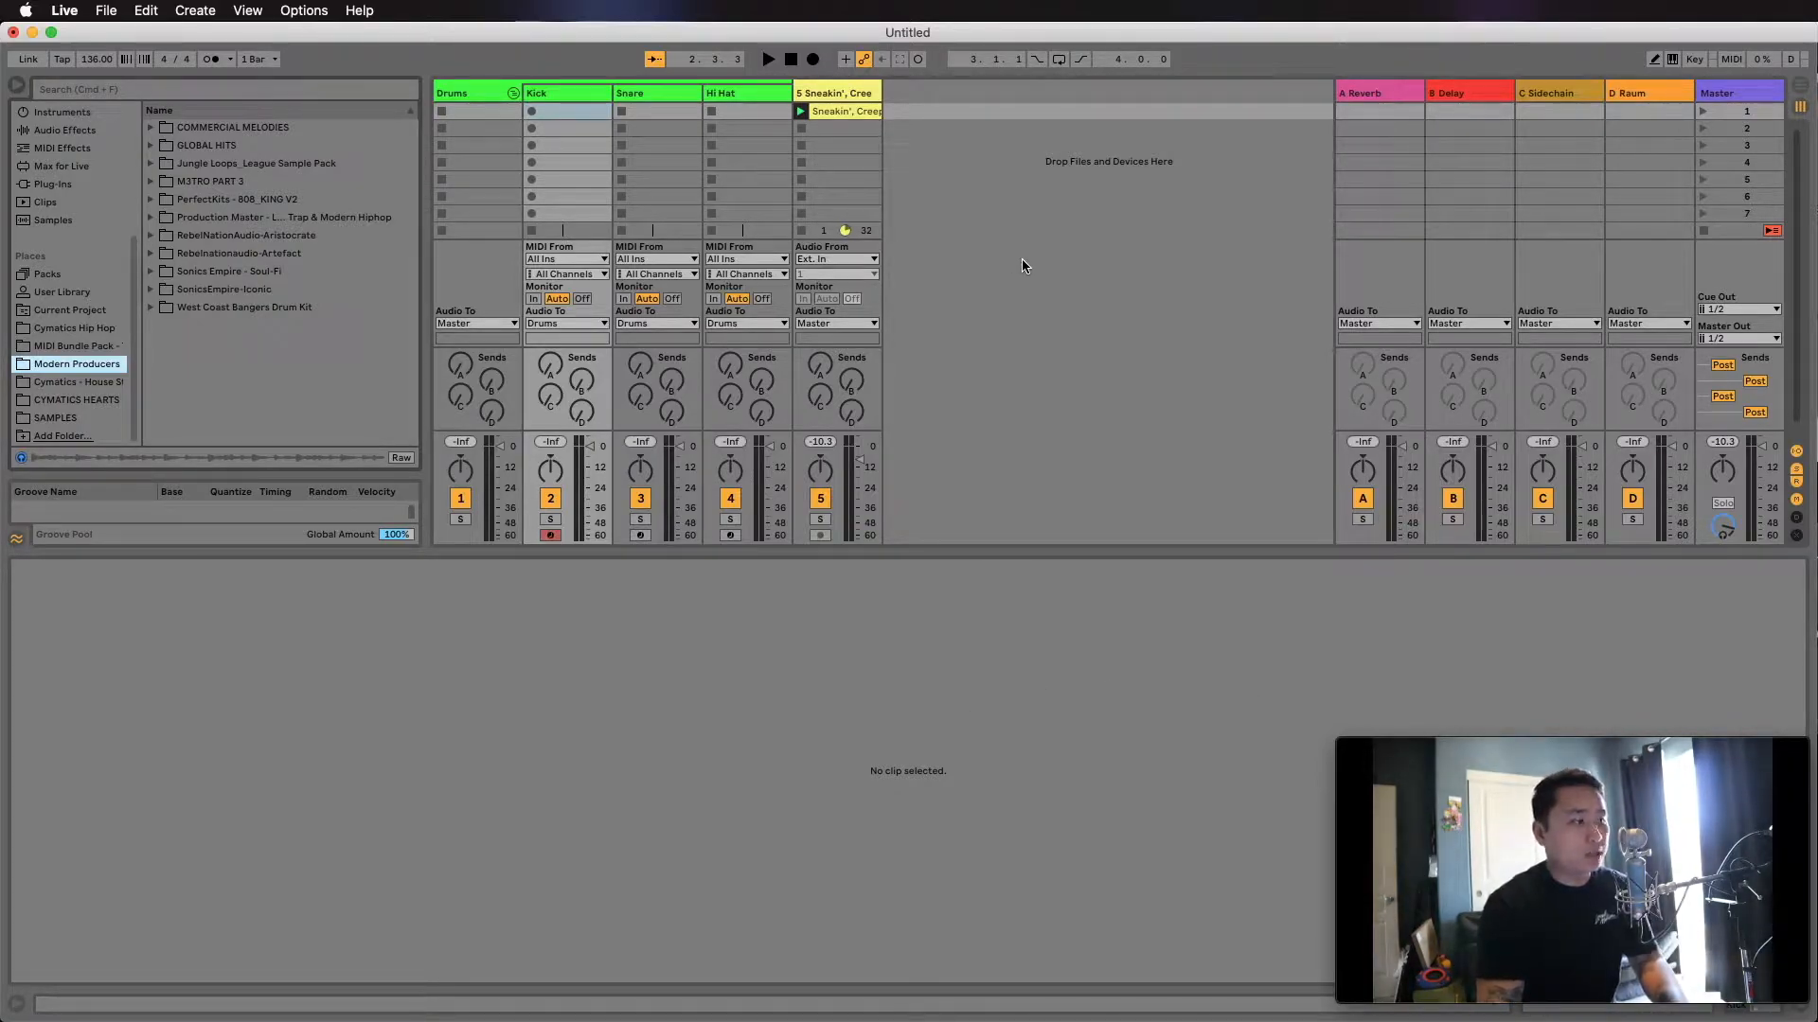
Select the Snare track and show the Modern Producers sample folder in the browser.
click(493, 87)
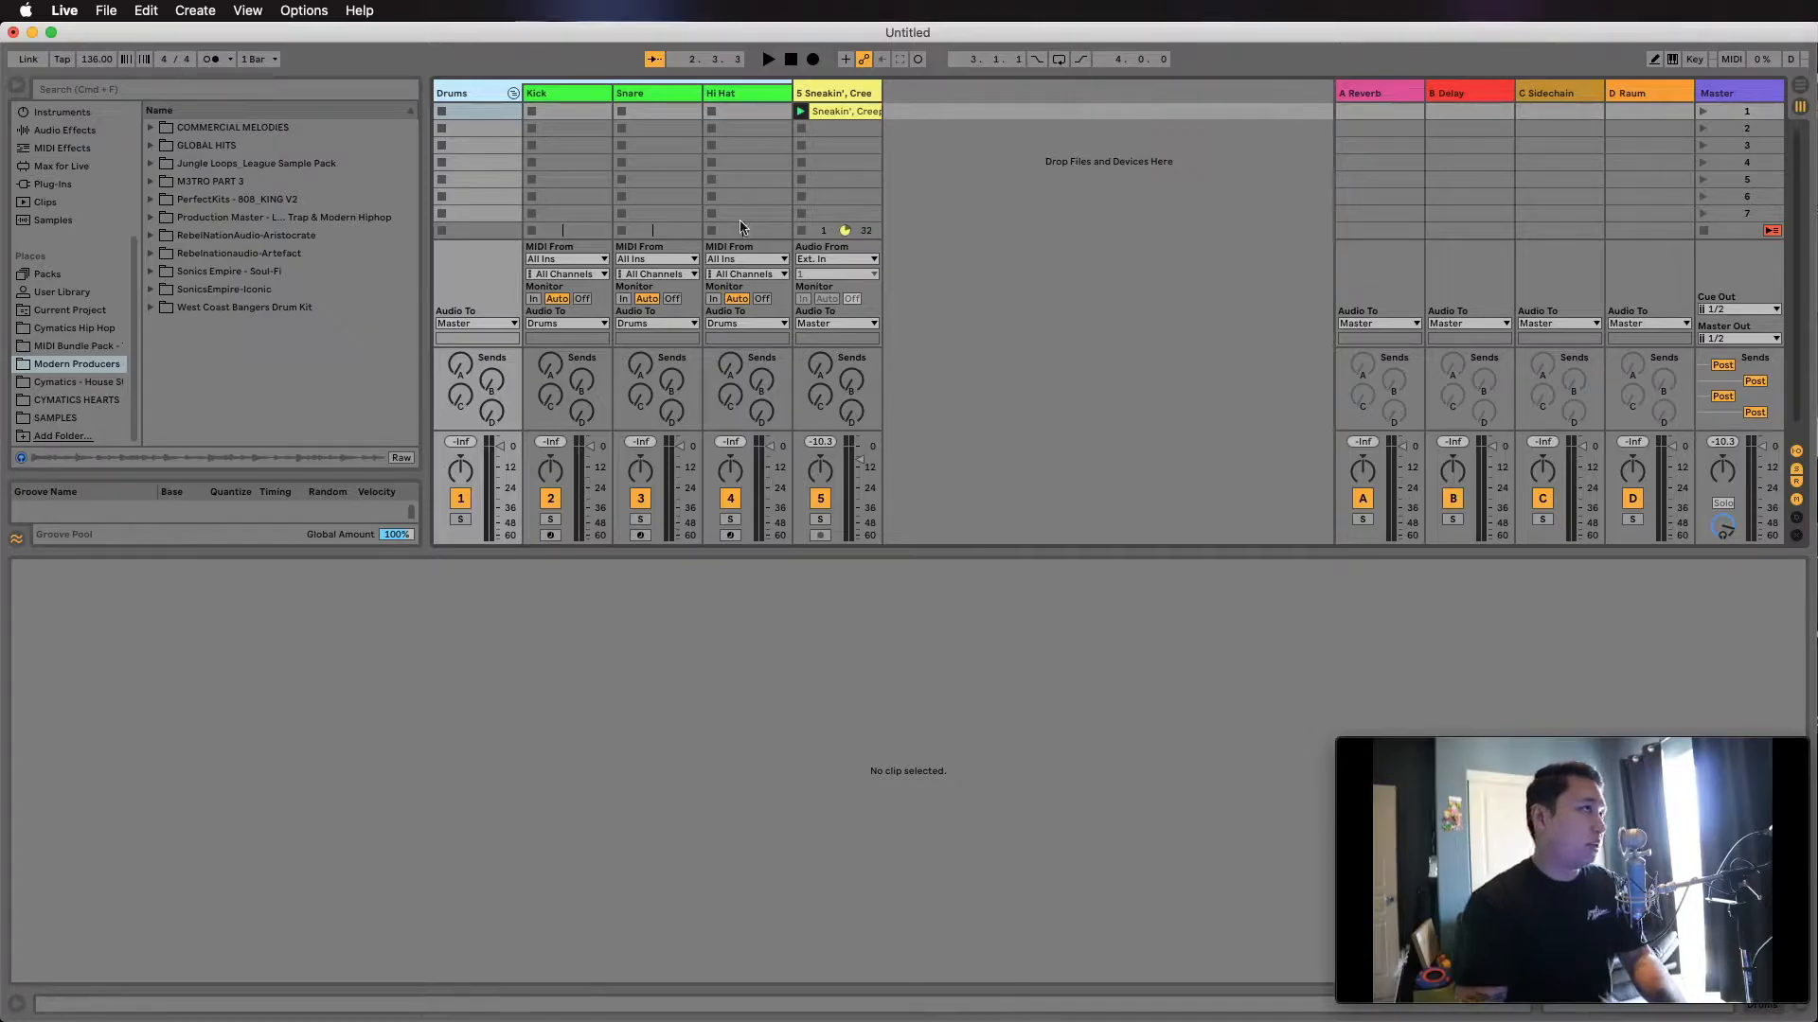
click(719, 95)
click(656, 96)
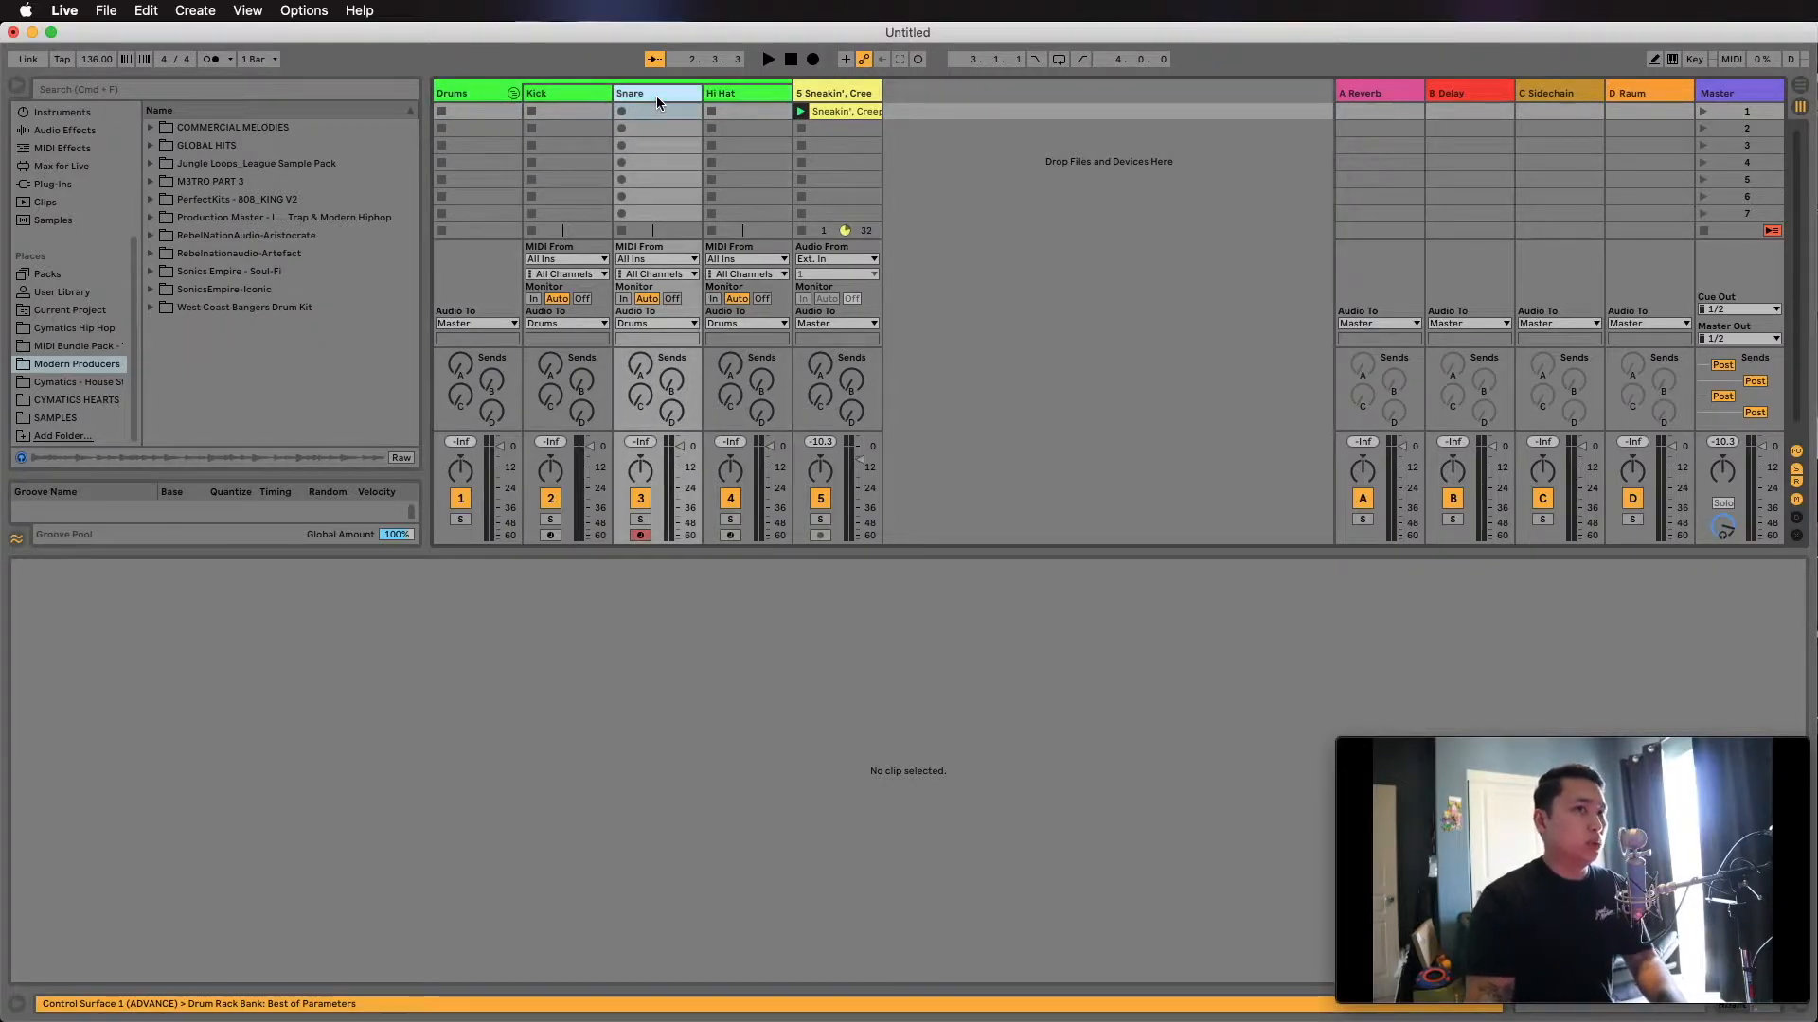
click(49, 383)
click(71, 364)
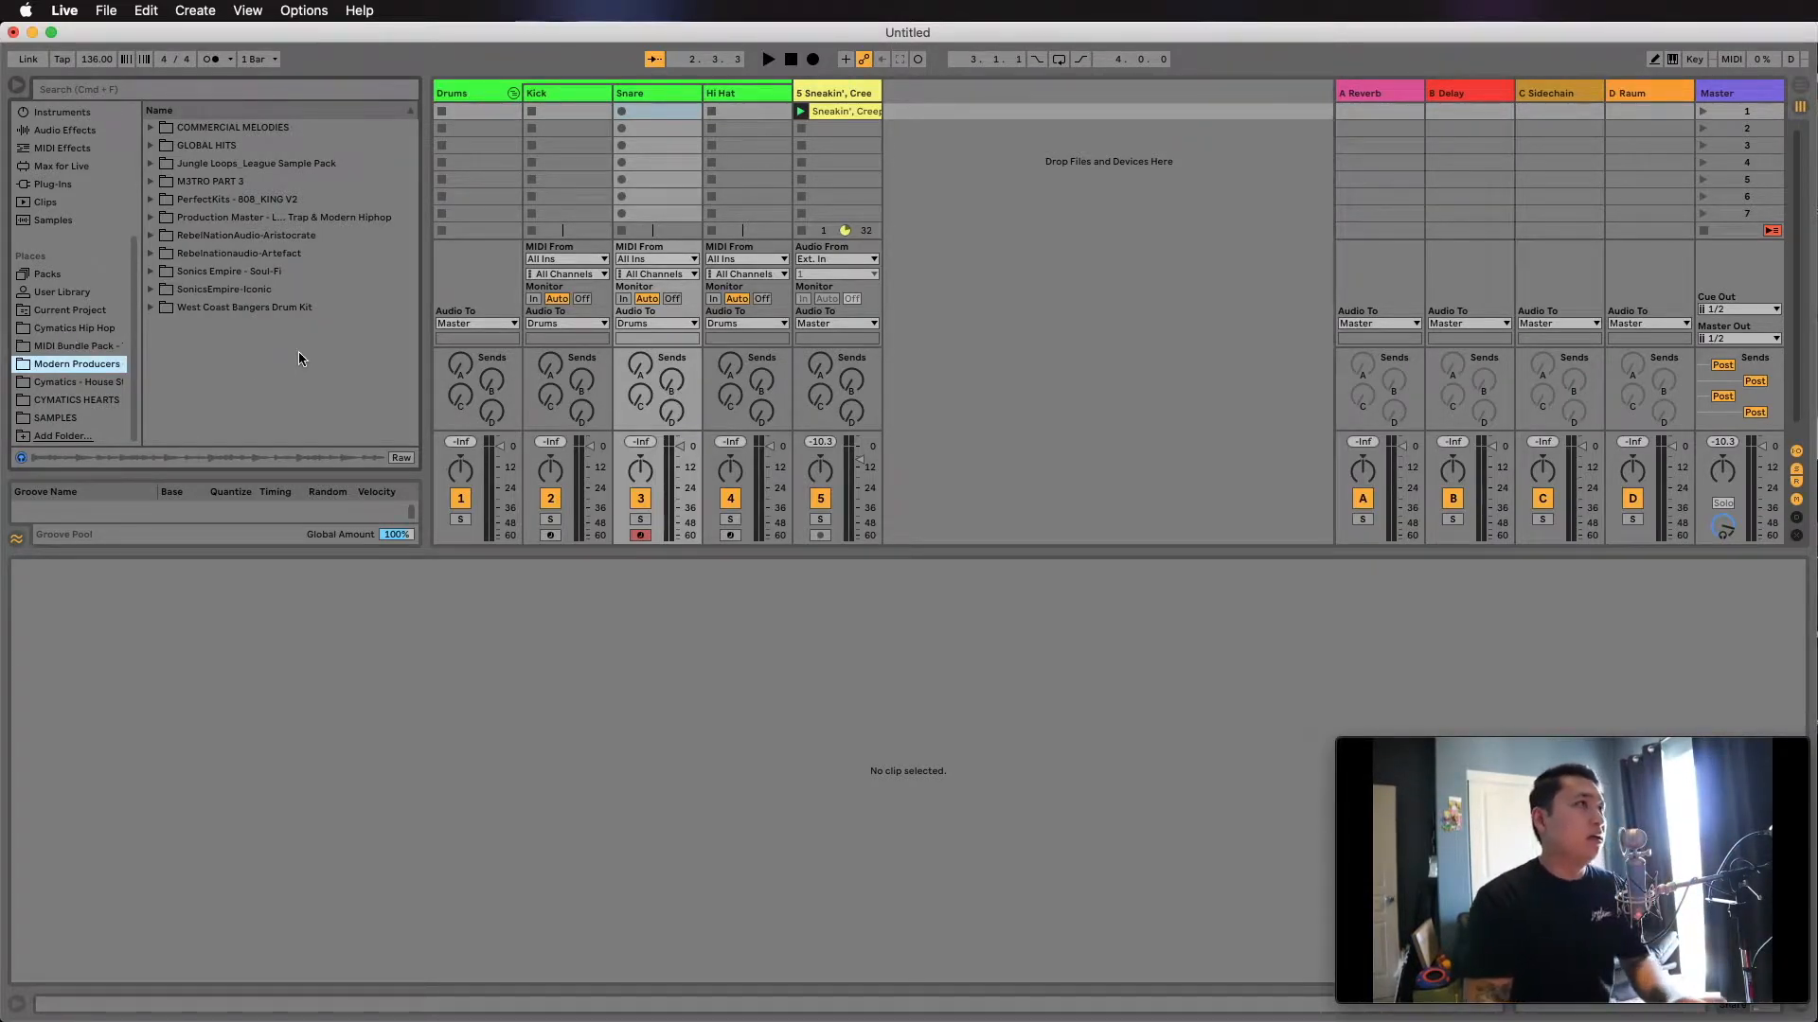
click(644, 91)
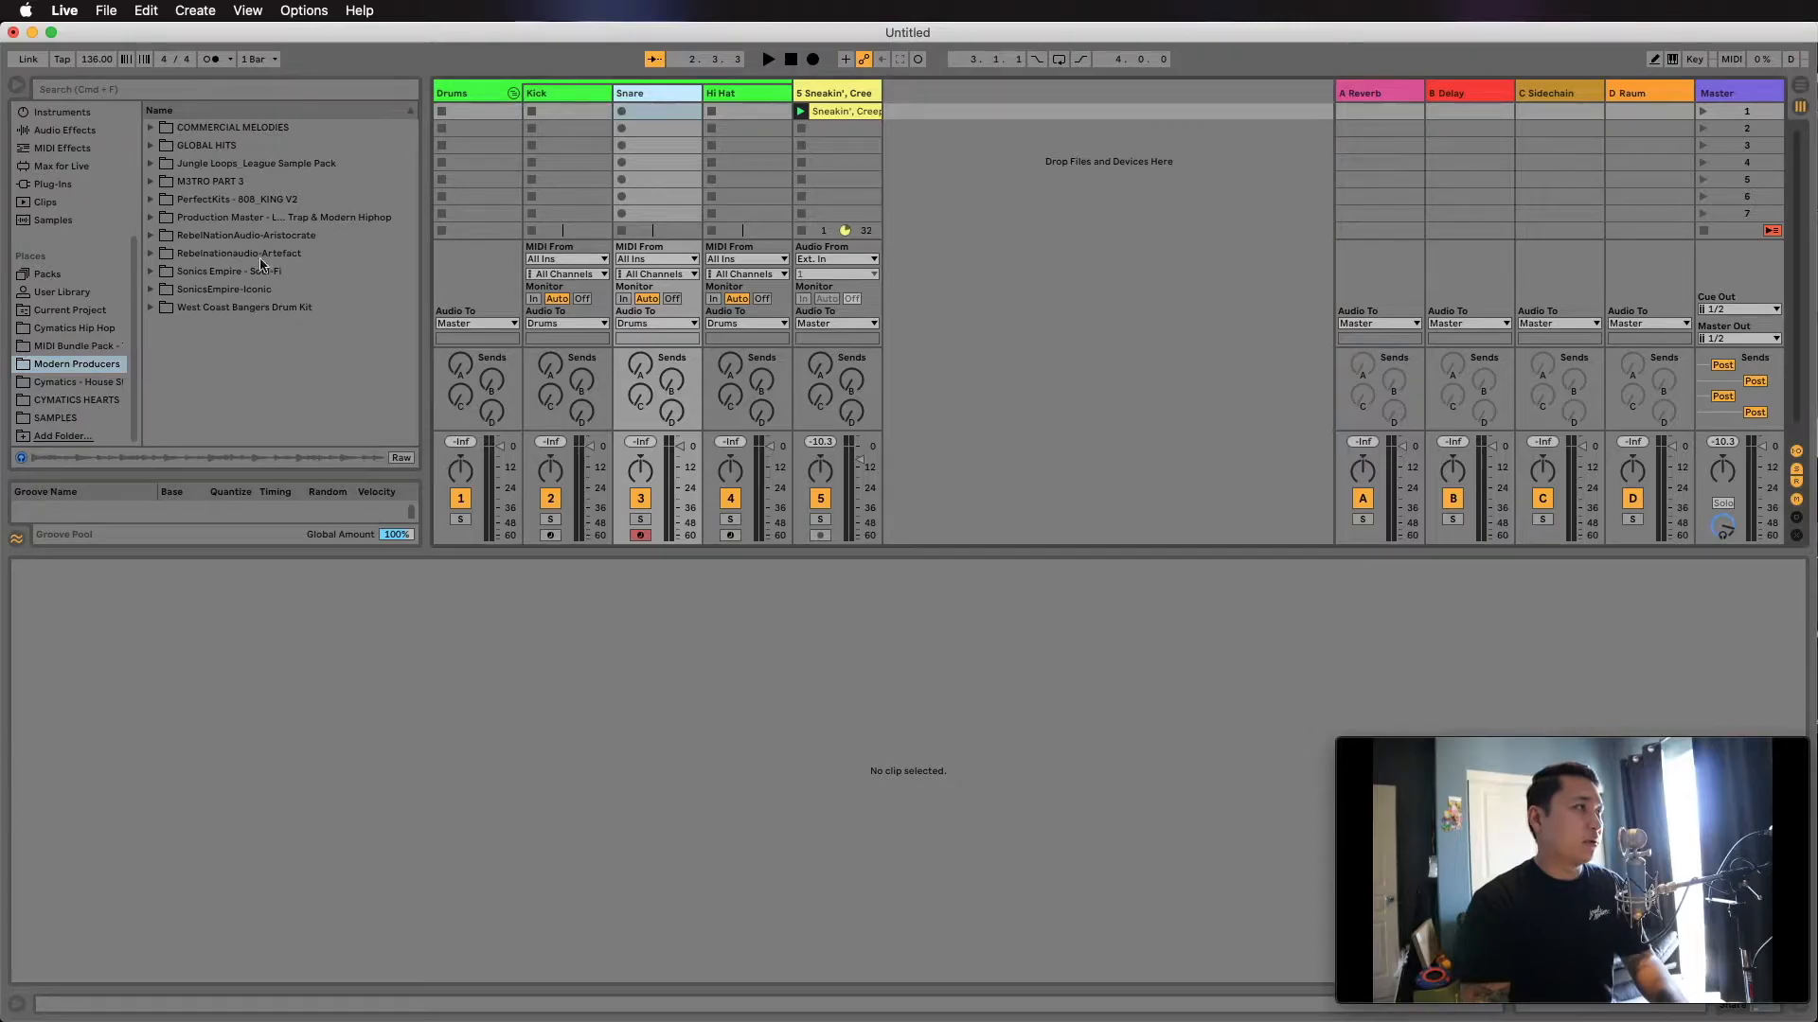
click(90, 364)
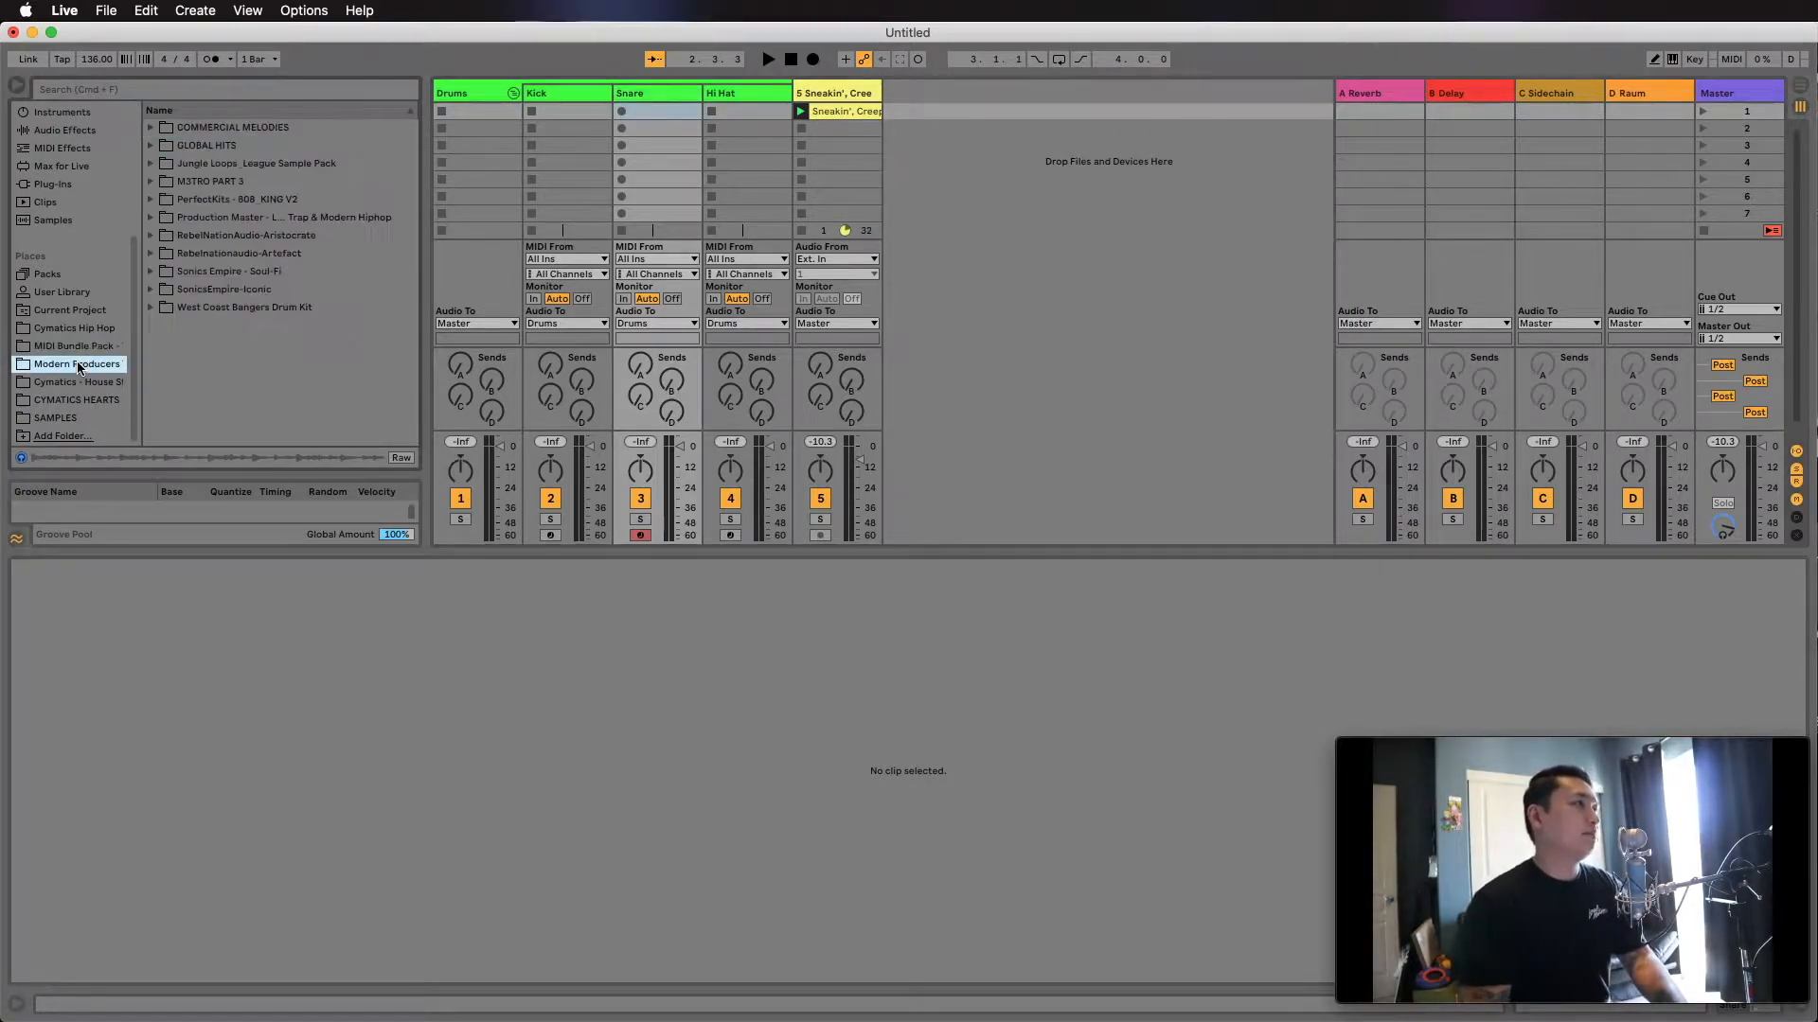
Audition one-shot claps in the Cymatics House sample folder, including House Clap 1, House Clap 4 and the Master Huge Clap 10.
click(83, 350)
click(84, 361)
click(85, 350)
click(73, 379)
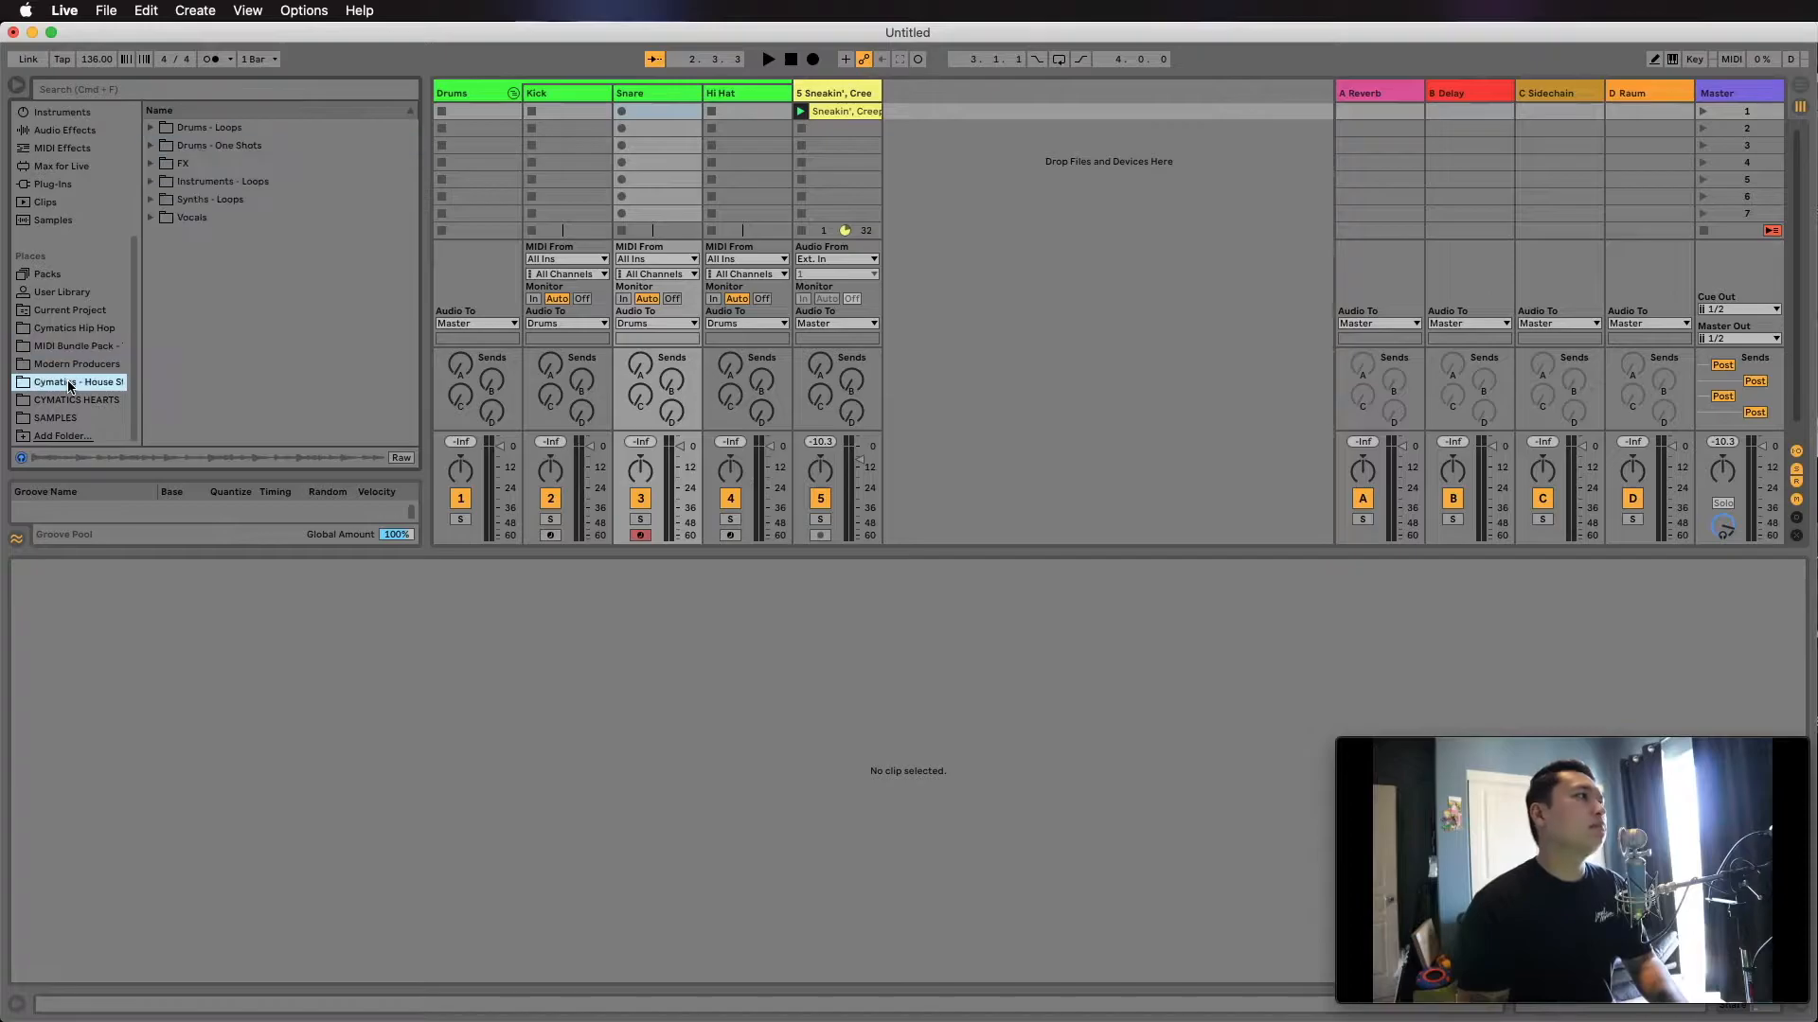
click(152, 146)
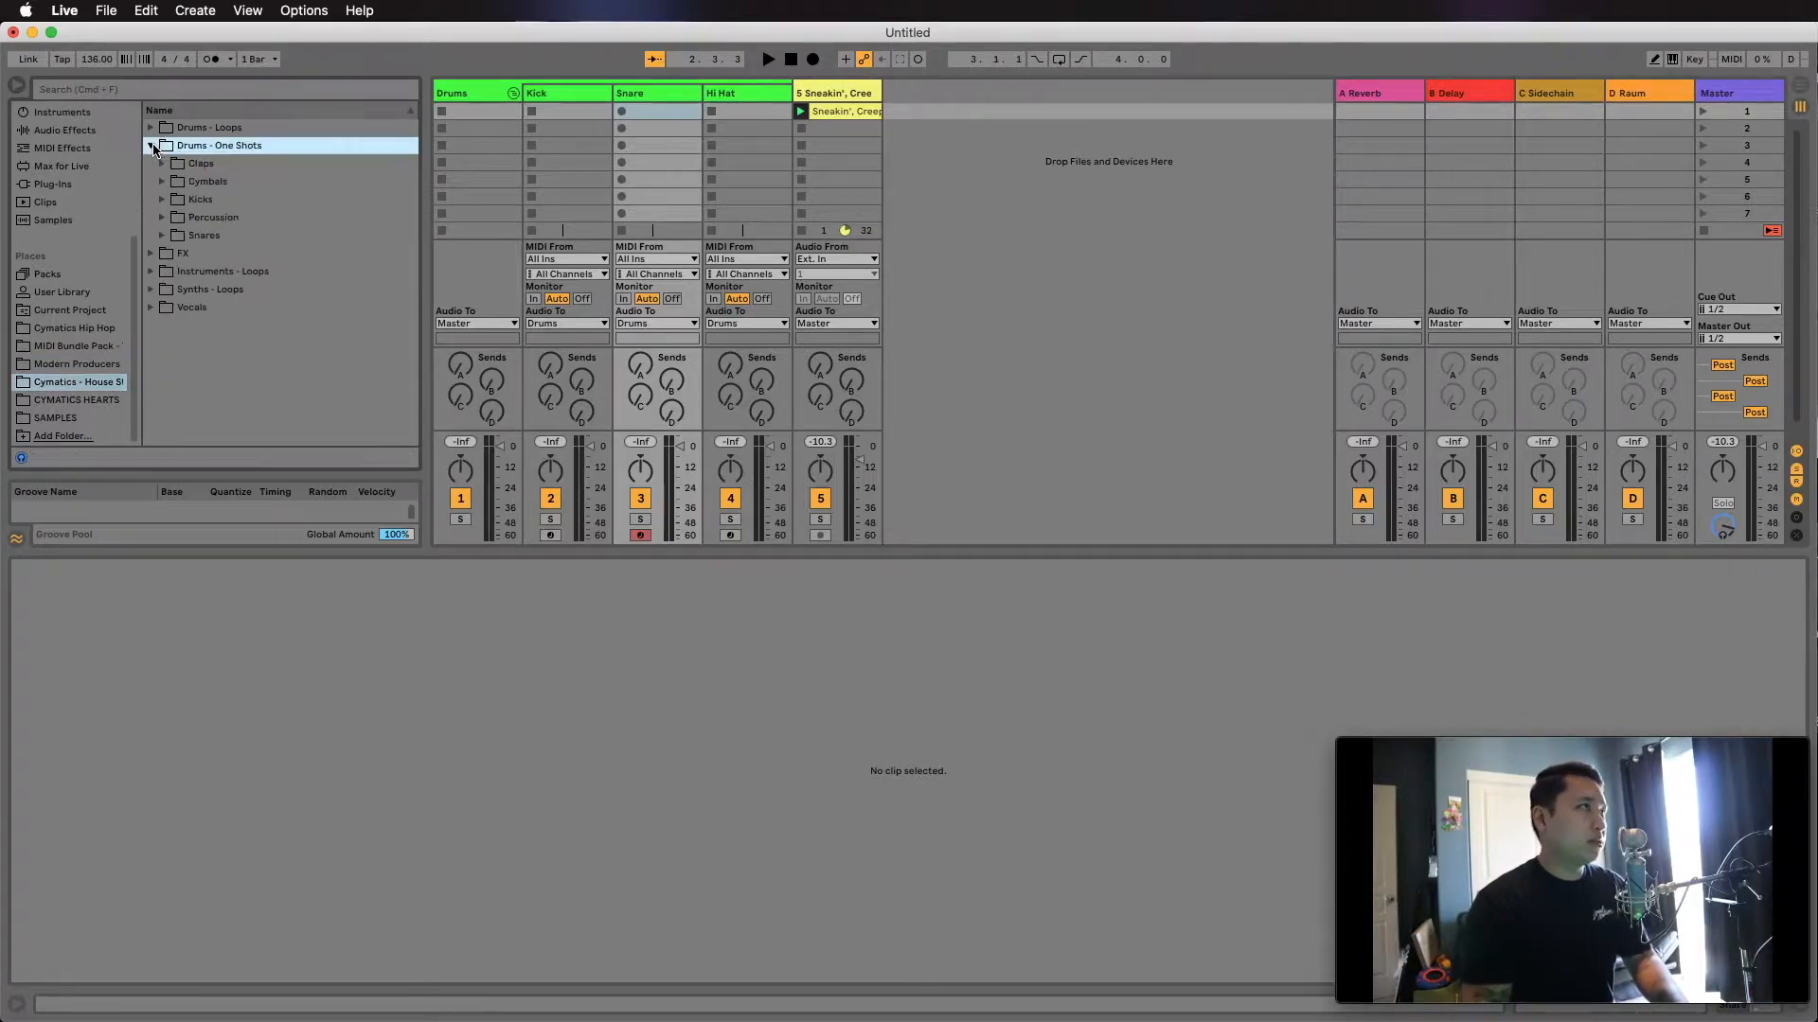
click(161, 166)
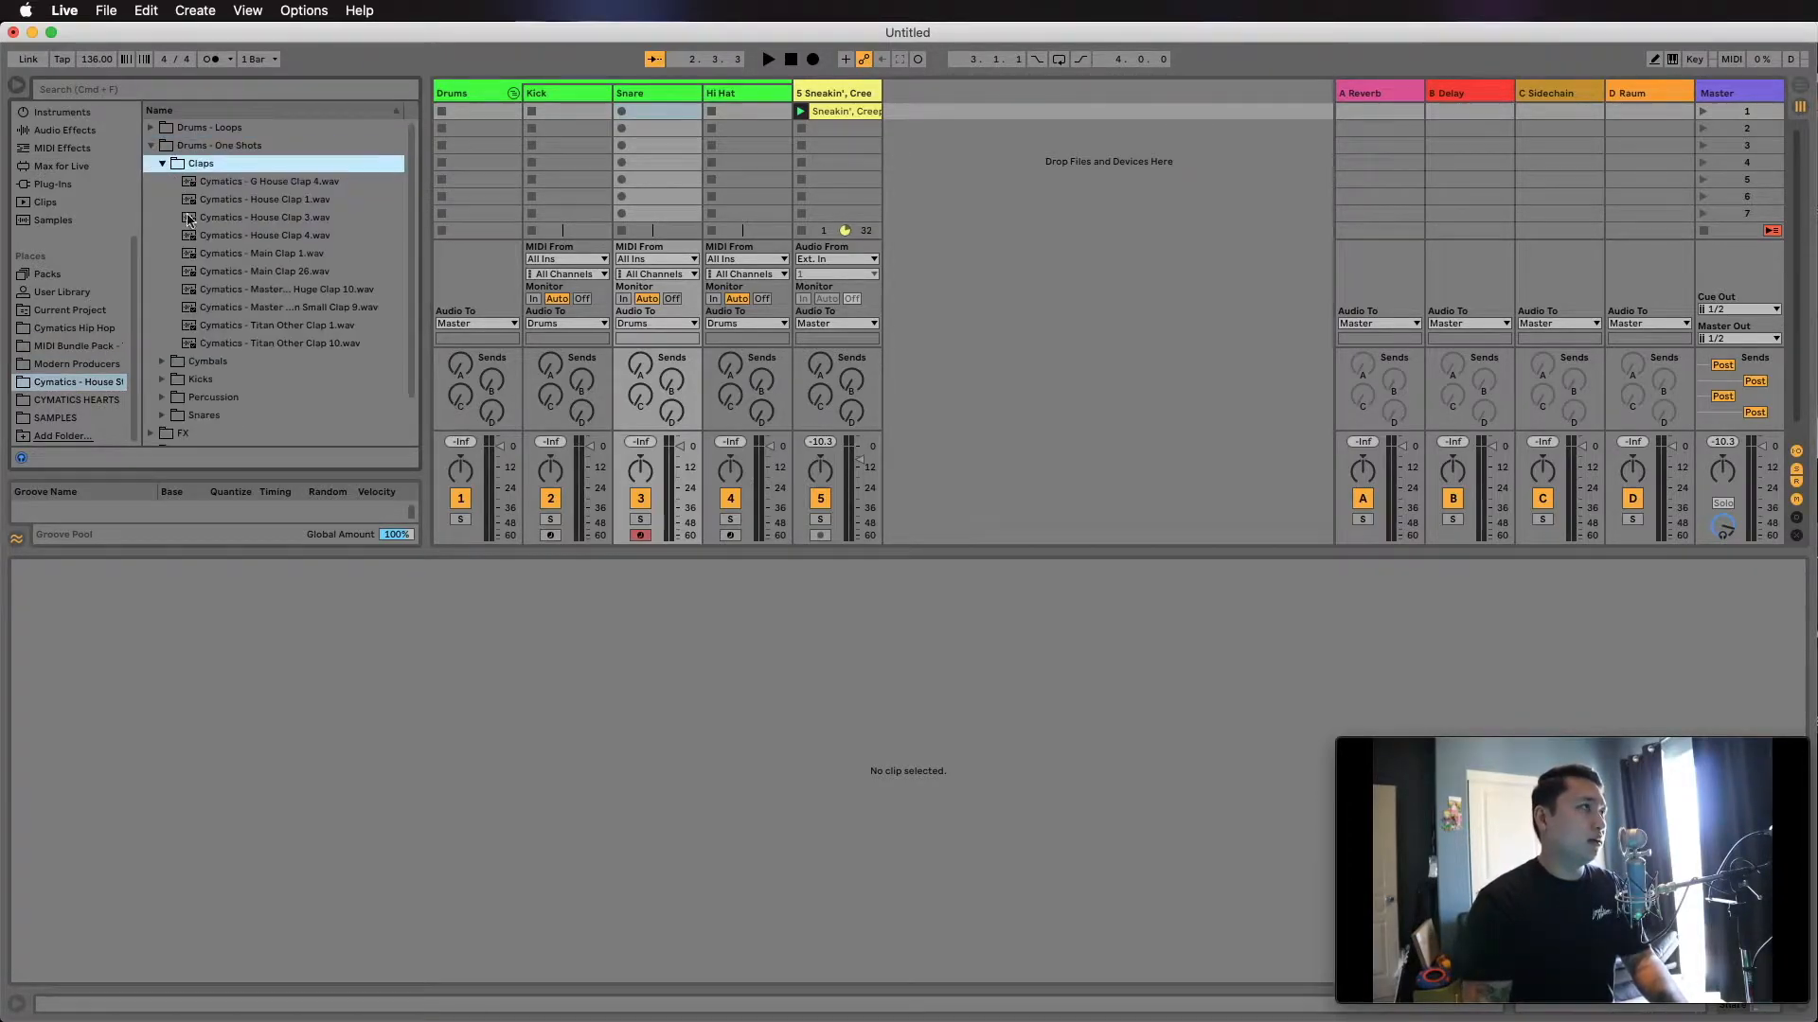
click(251, 199)
click(248, 235)
click(234, 251)
click(206, 289)
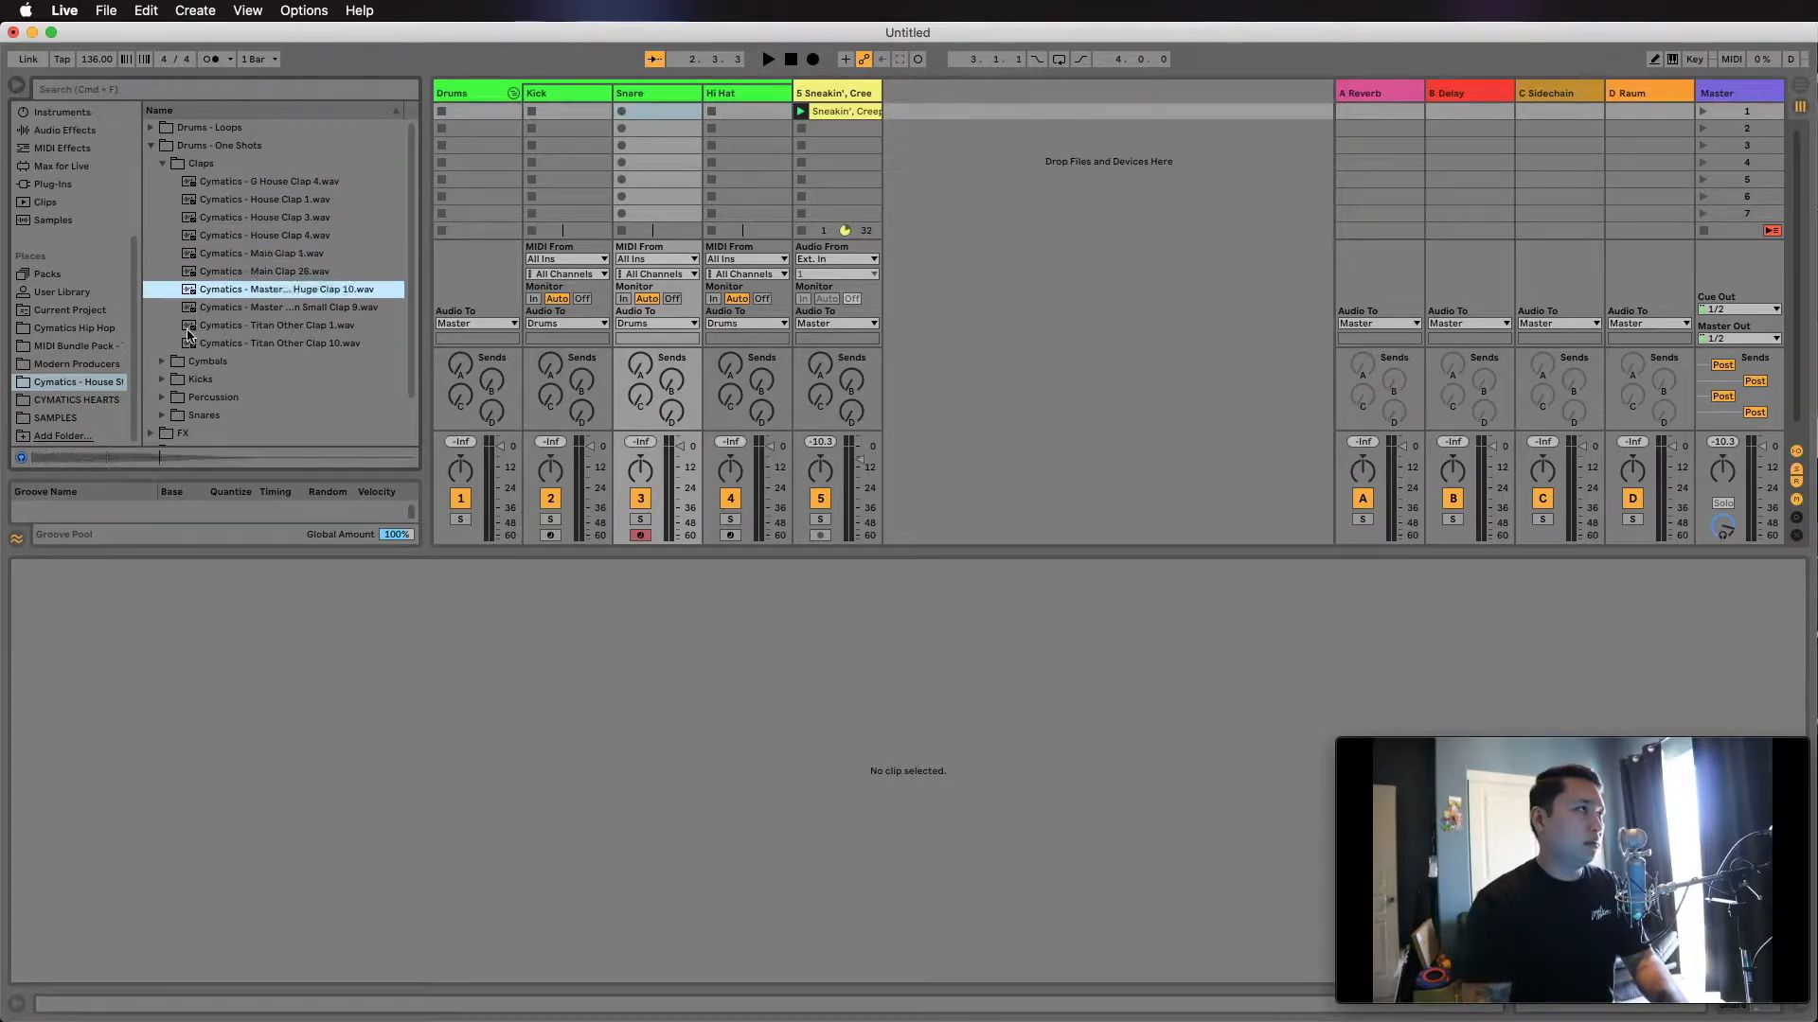
Look through the artist folders of Hearts Charity Sample Pack - Pt 1 in the CYMATICS HEARTS place.
click(106, 398)
click(110, 383)
click(98, 398)
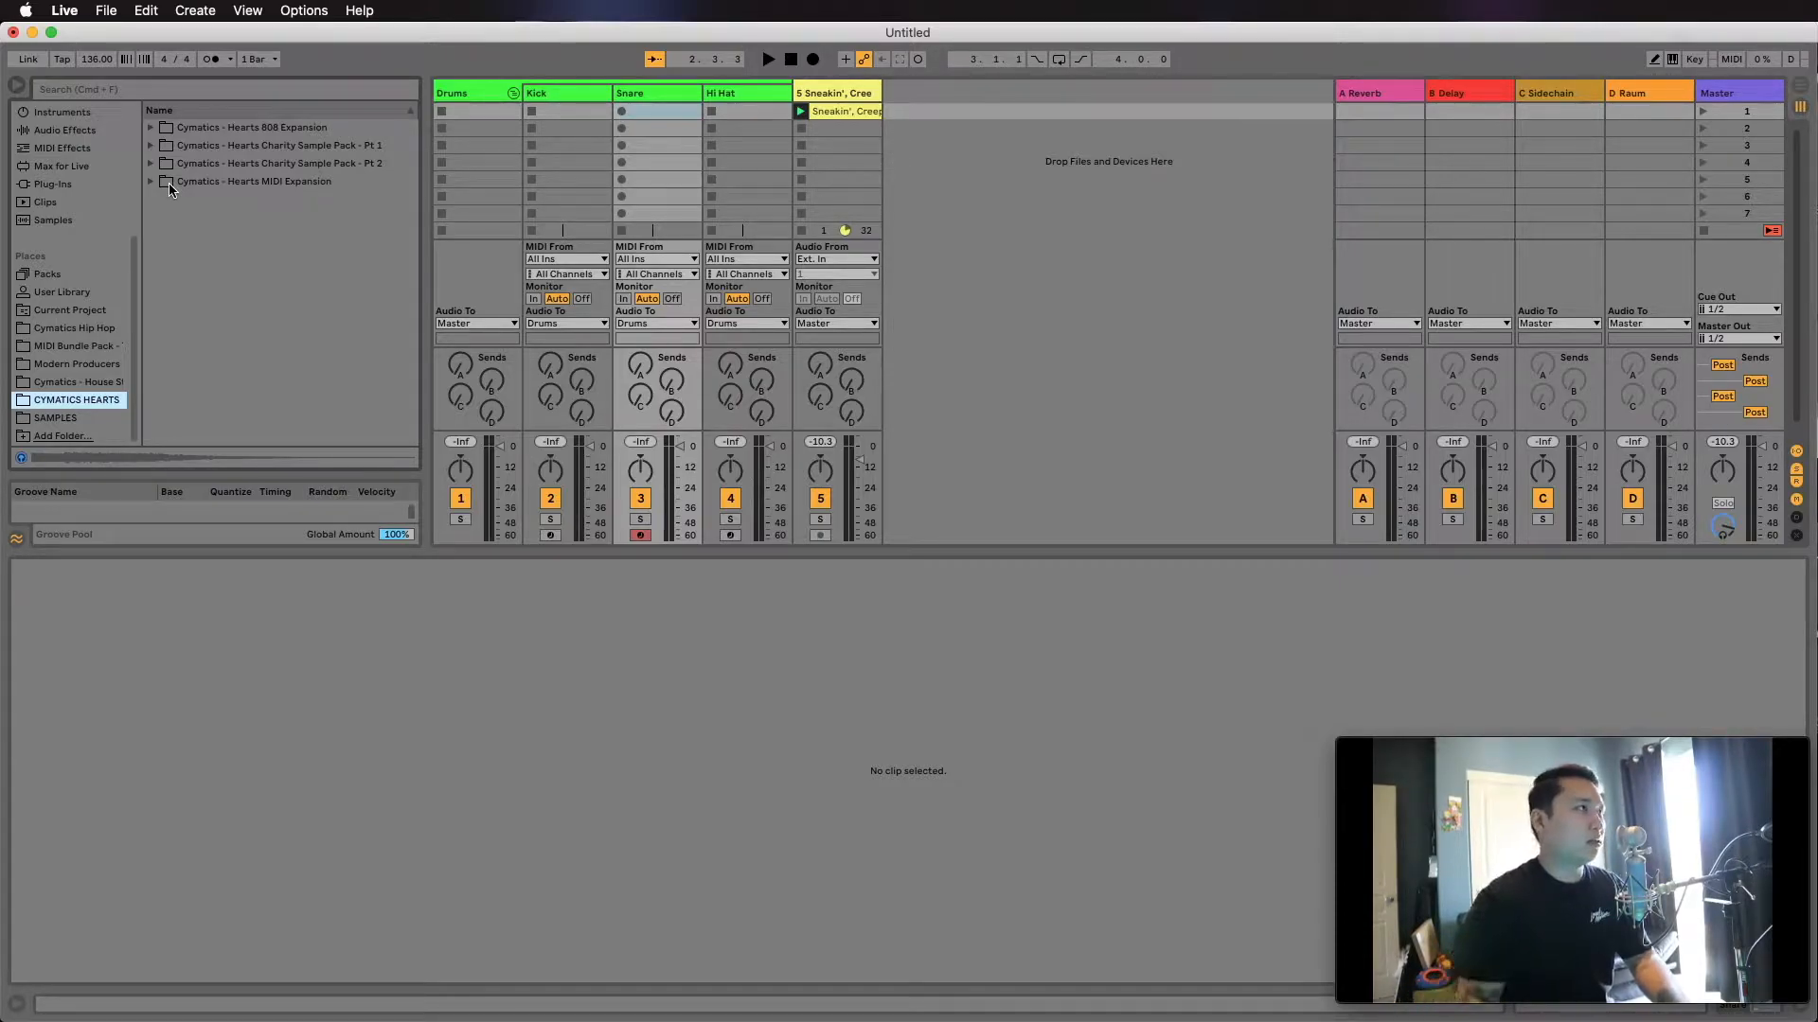
click(151, 145)
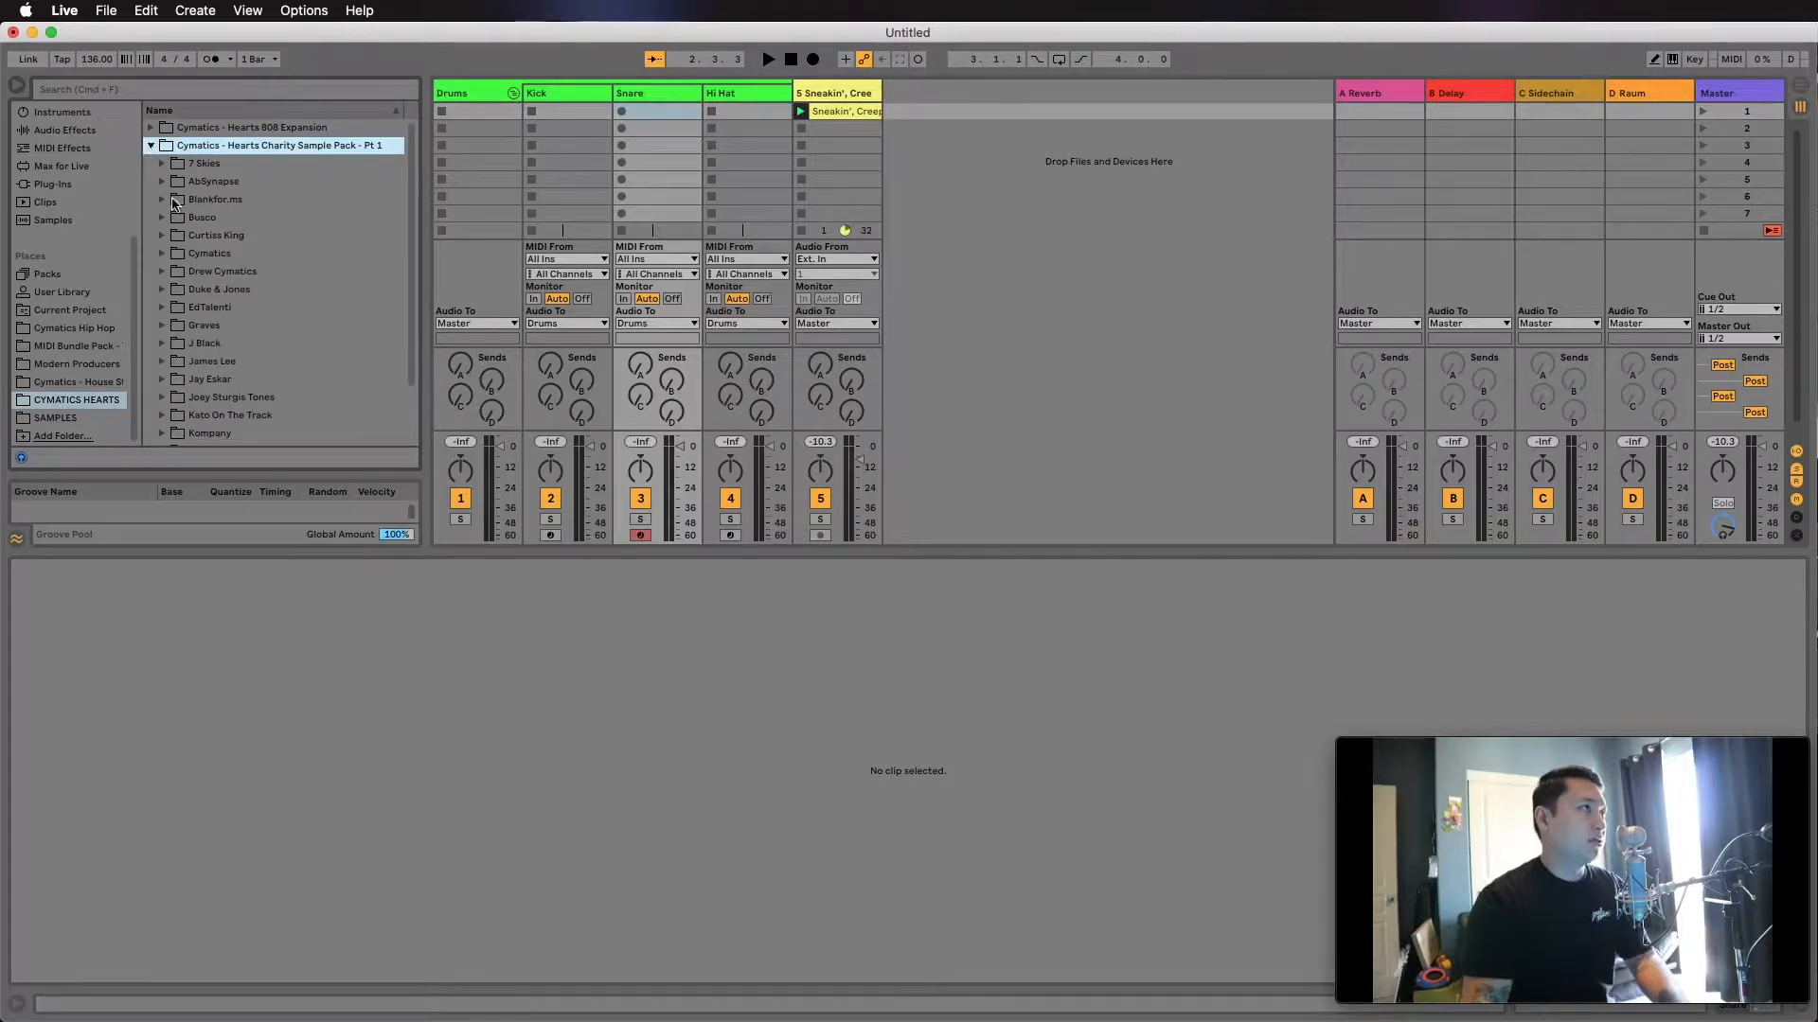
scroll(178, 210, down, 1)
click(205, 154)
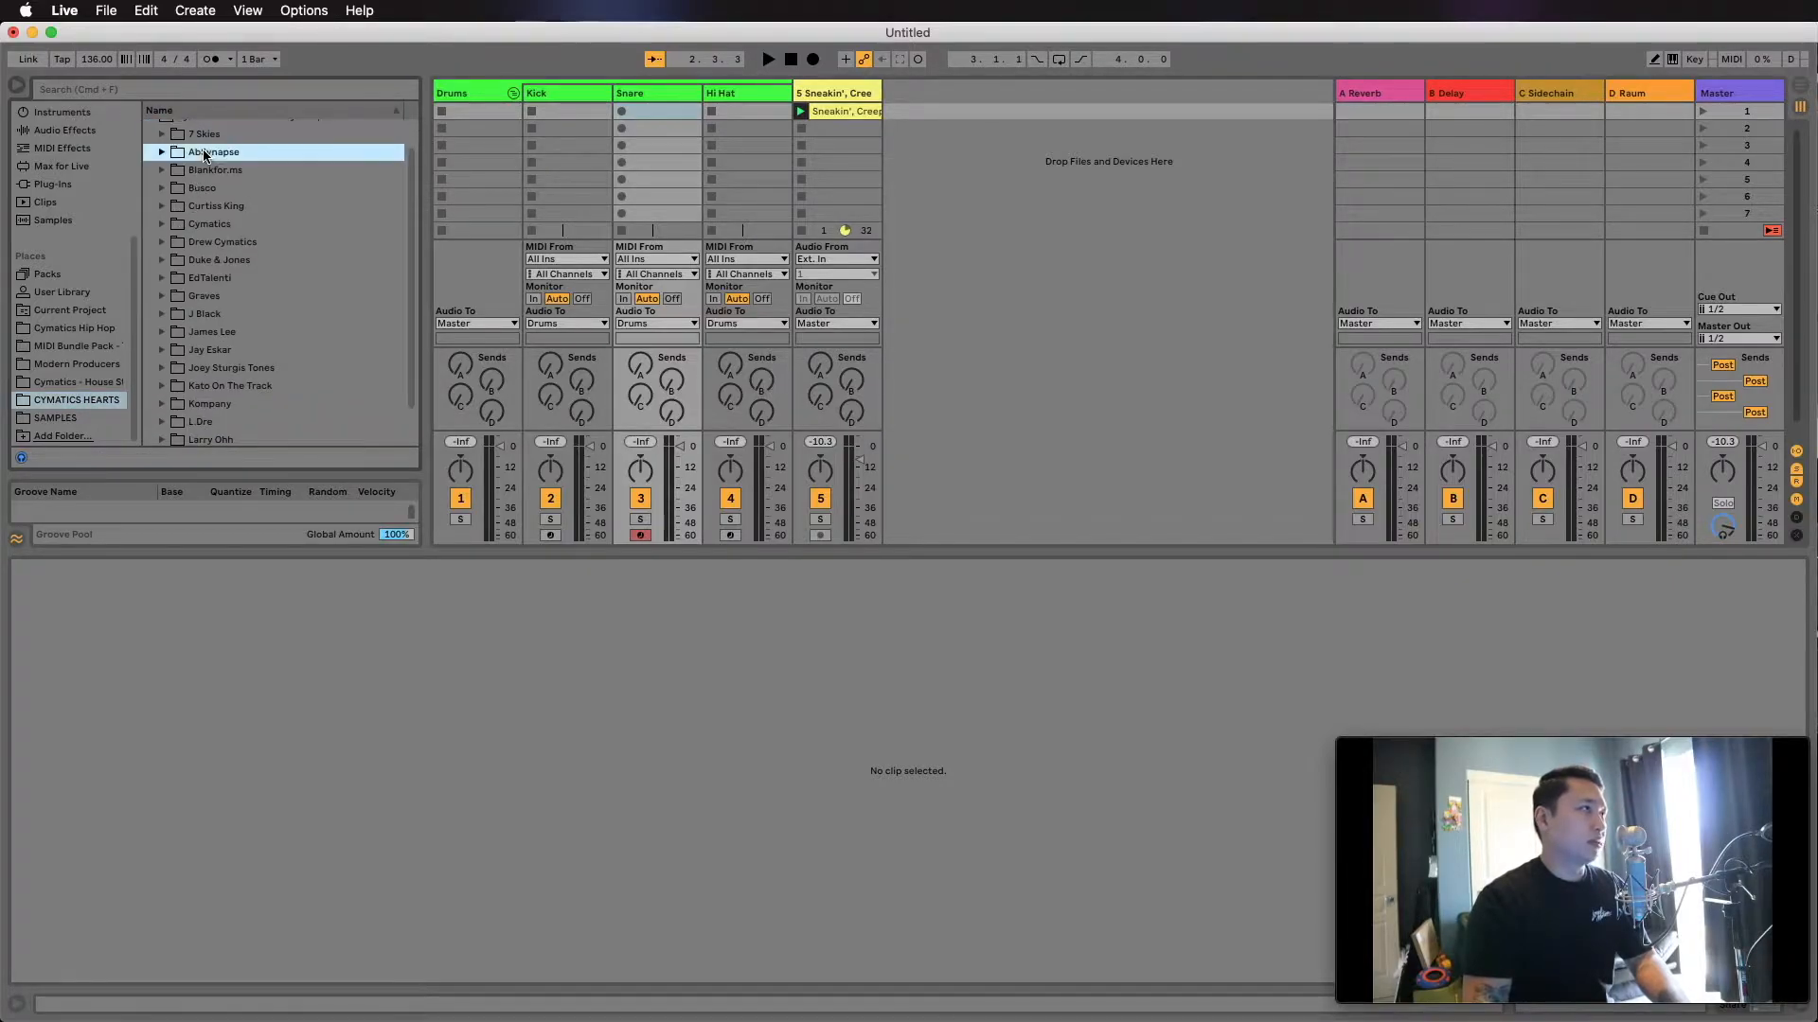
key(Down)
key(Down)
key(Down)
key(Down)
key(Down)
key(Down)
key(Down)
key(Down)
key(Down)
key(Down)
key(Down)
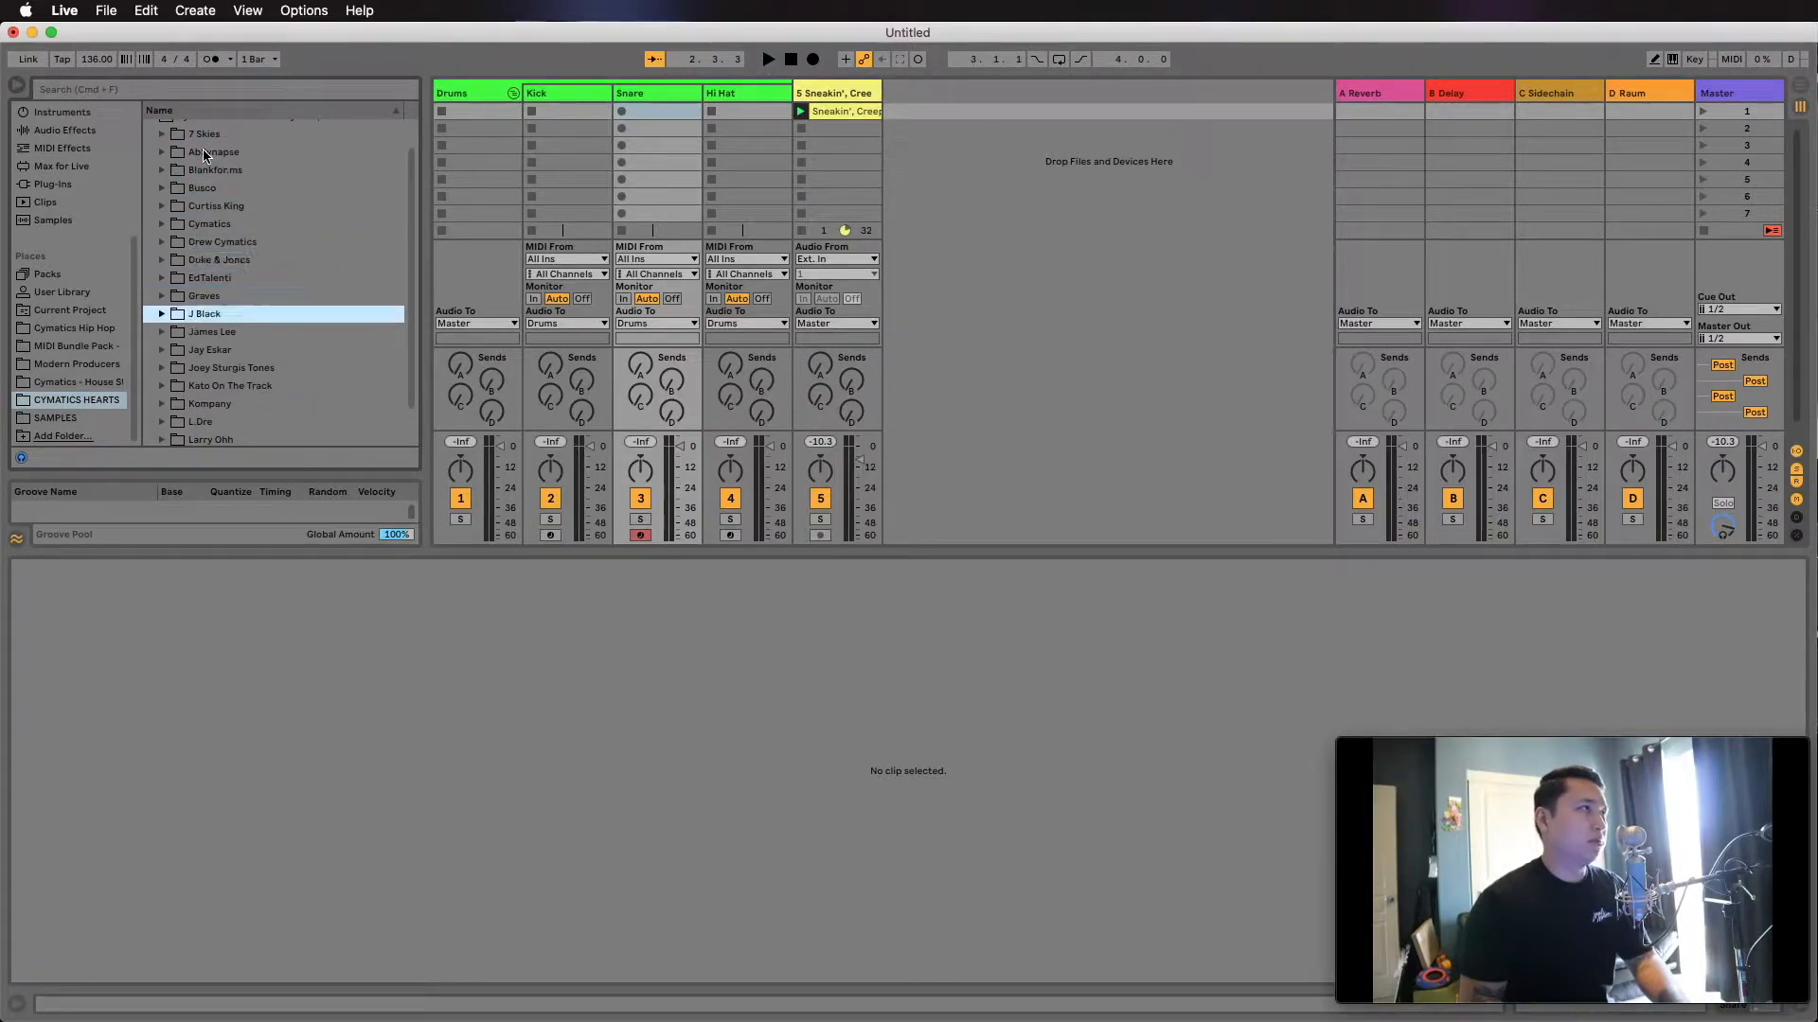
key(Down)
key(Down)
key(Down)
key(Down)
key(Down)
key(Down)
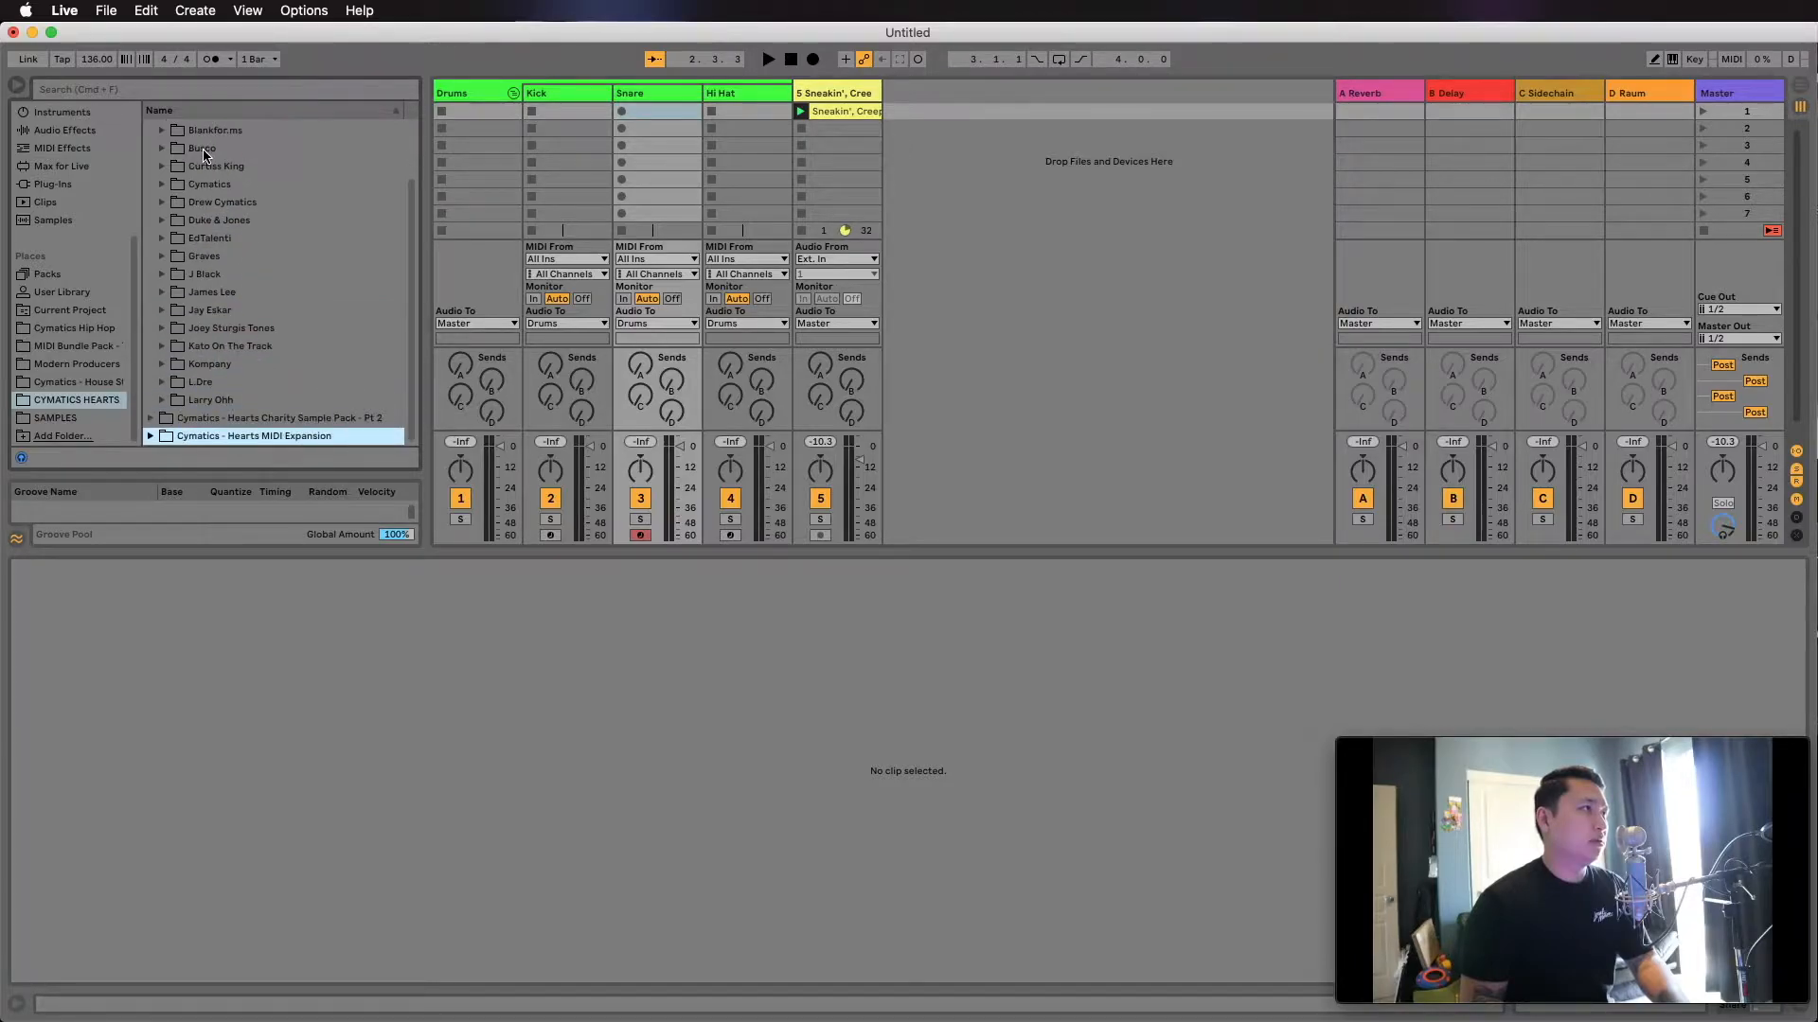
Look inside the Hearts MIDI Expansion folder and return to the artist folders of Hearts Charity Sample Pack - Pt 1.
key(Right)
key(Up)
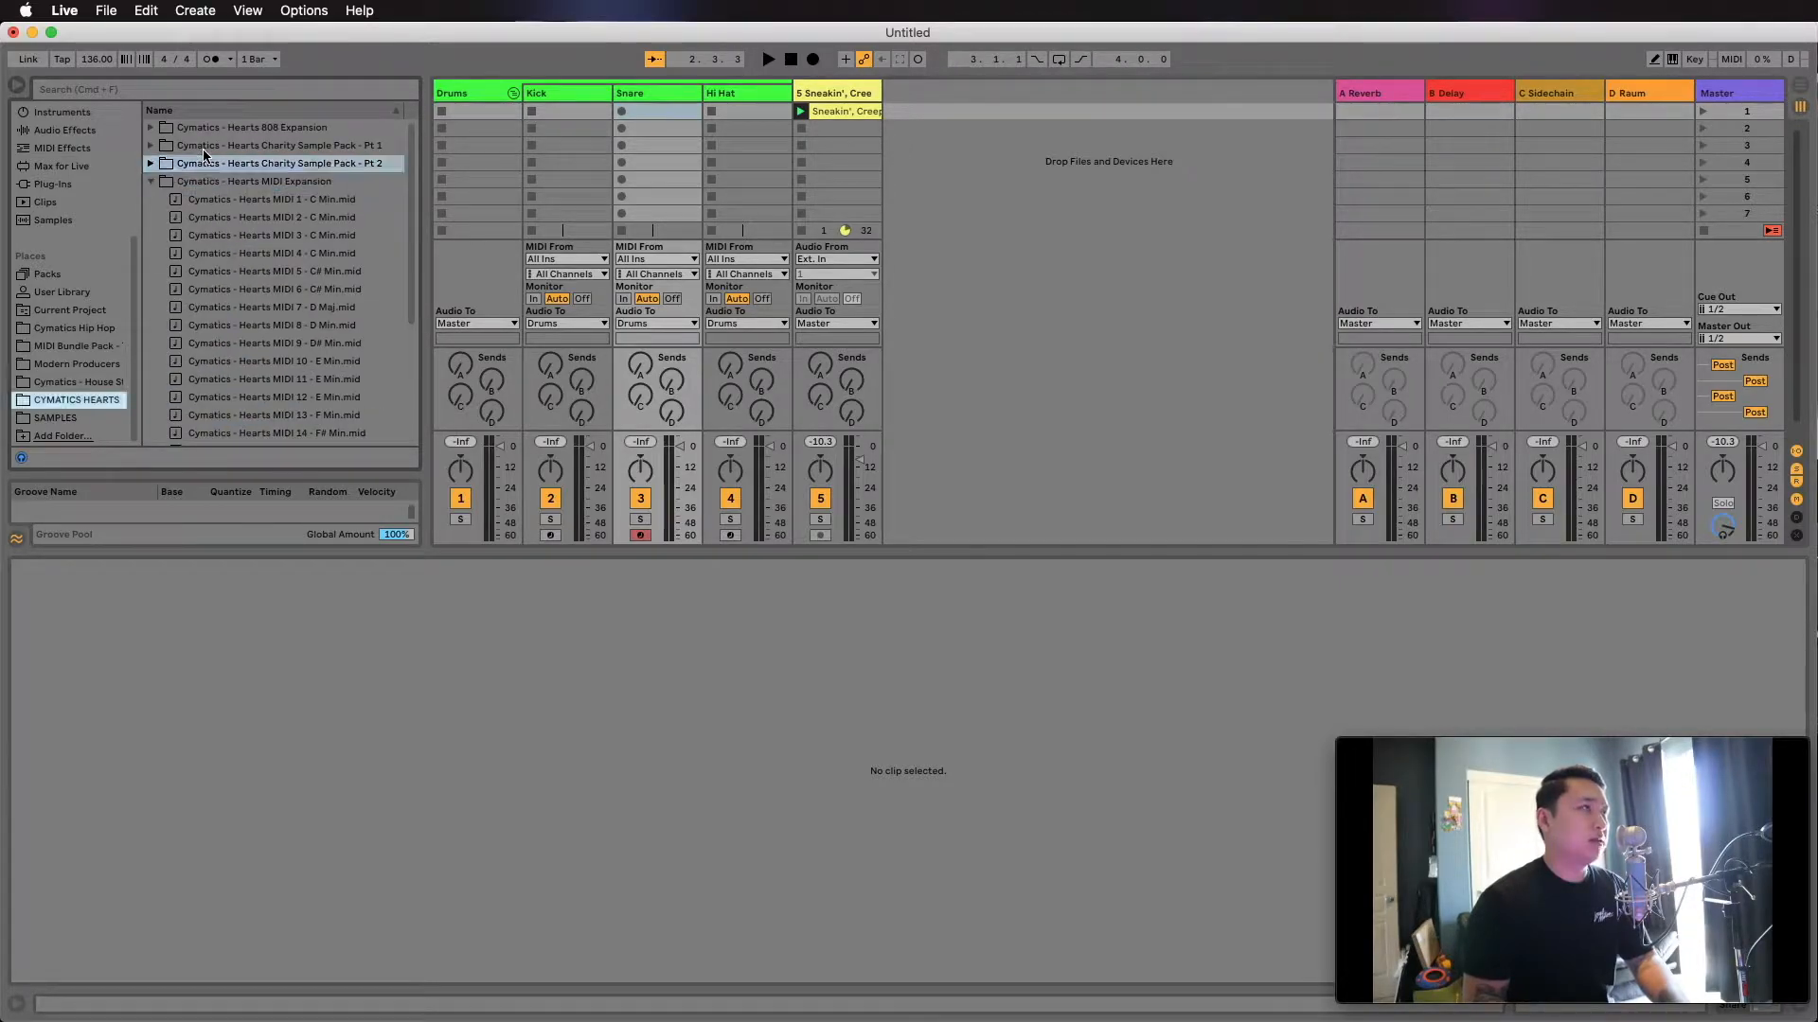
key(Up)
key(Right)
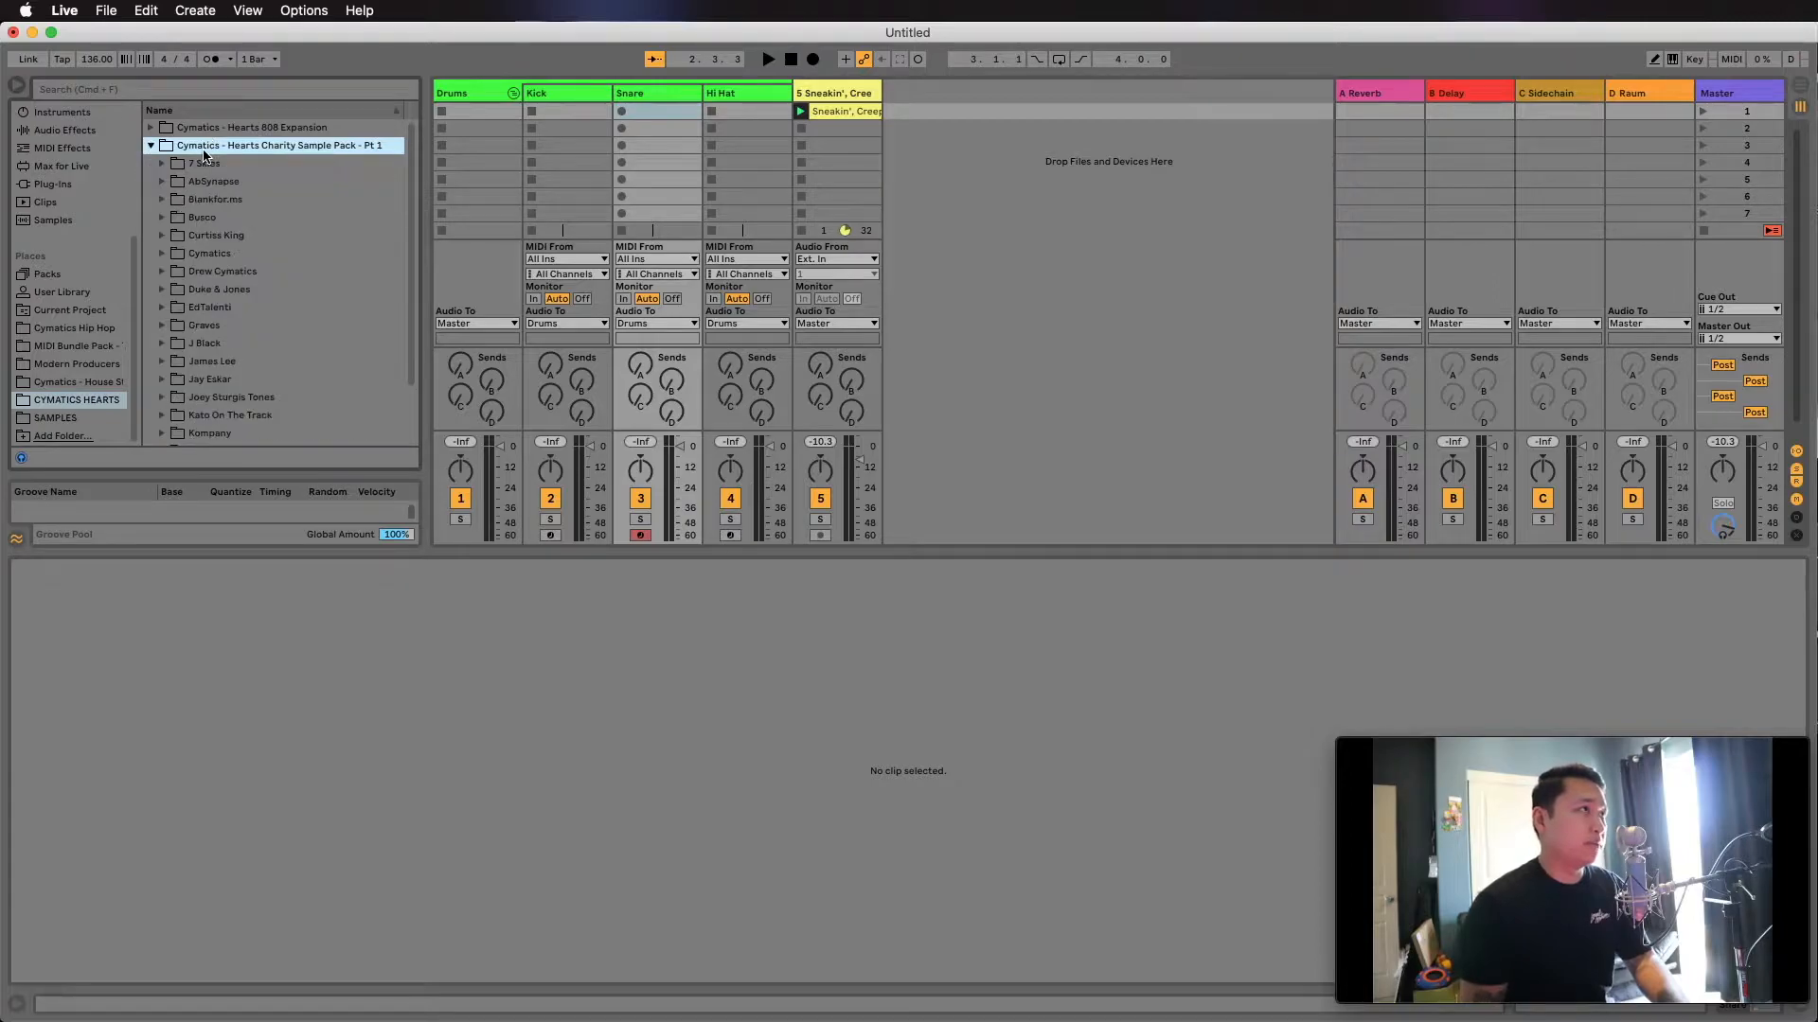
key(Down)
key(Down)
key(Down)
key(Down)
key(Down)
key(Down)
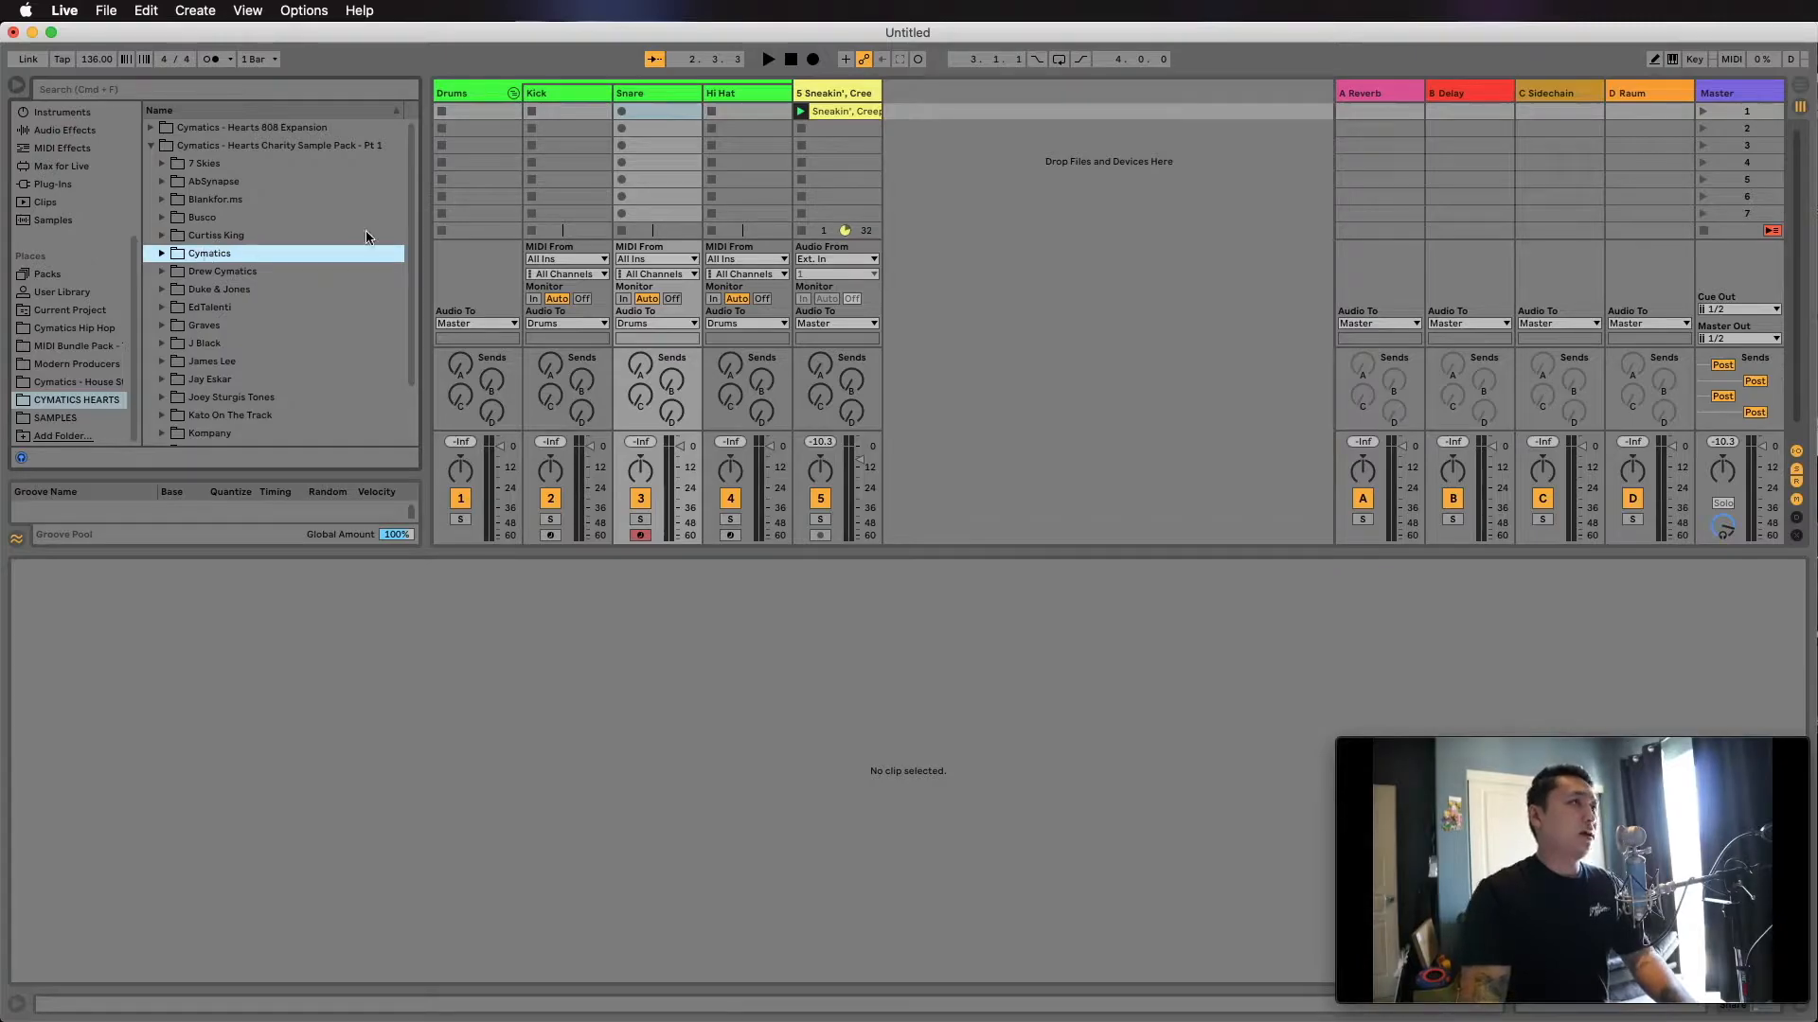
Audition the Curtiss King Clap 1, Clap 2 and Clap 3 samples, including against the playing melody loop.
click(199, 234)
click(162, 235)
click(227, 325)
click(224, 361)
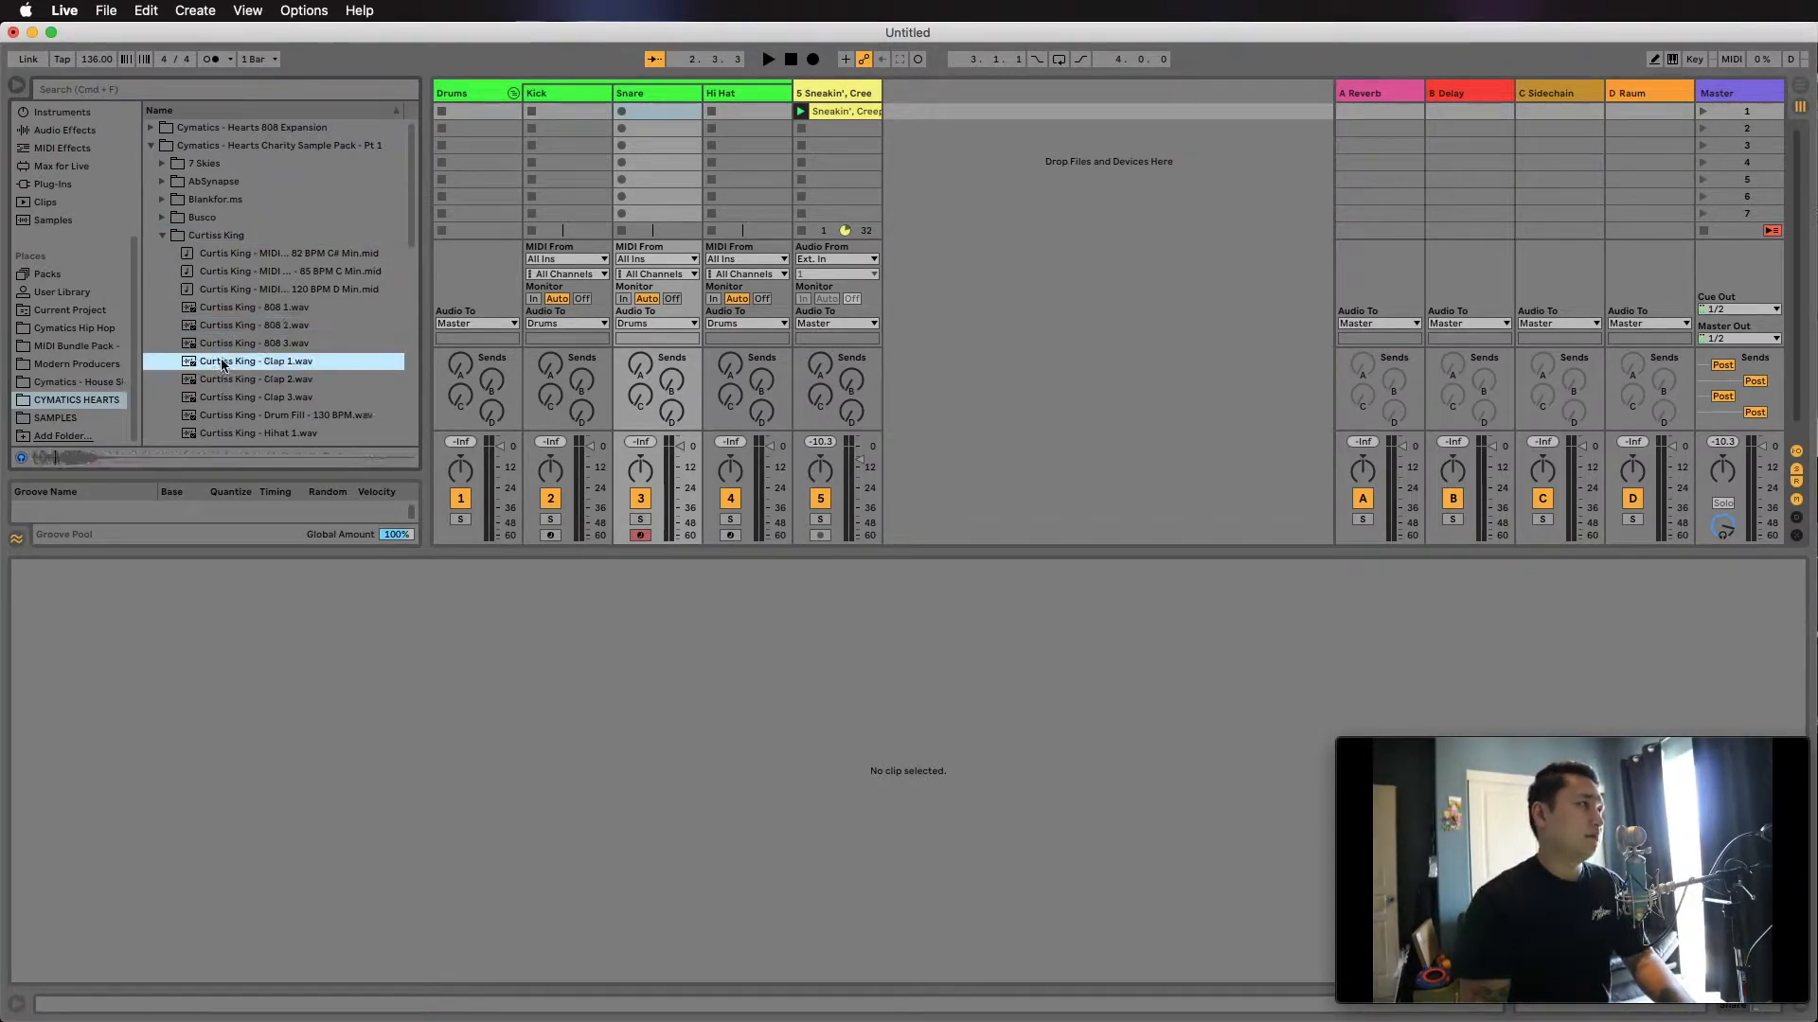
click(253, 384)
key(space)
click(940, 182)
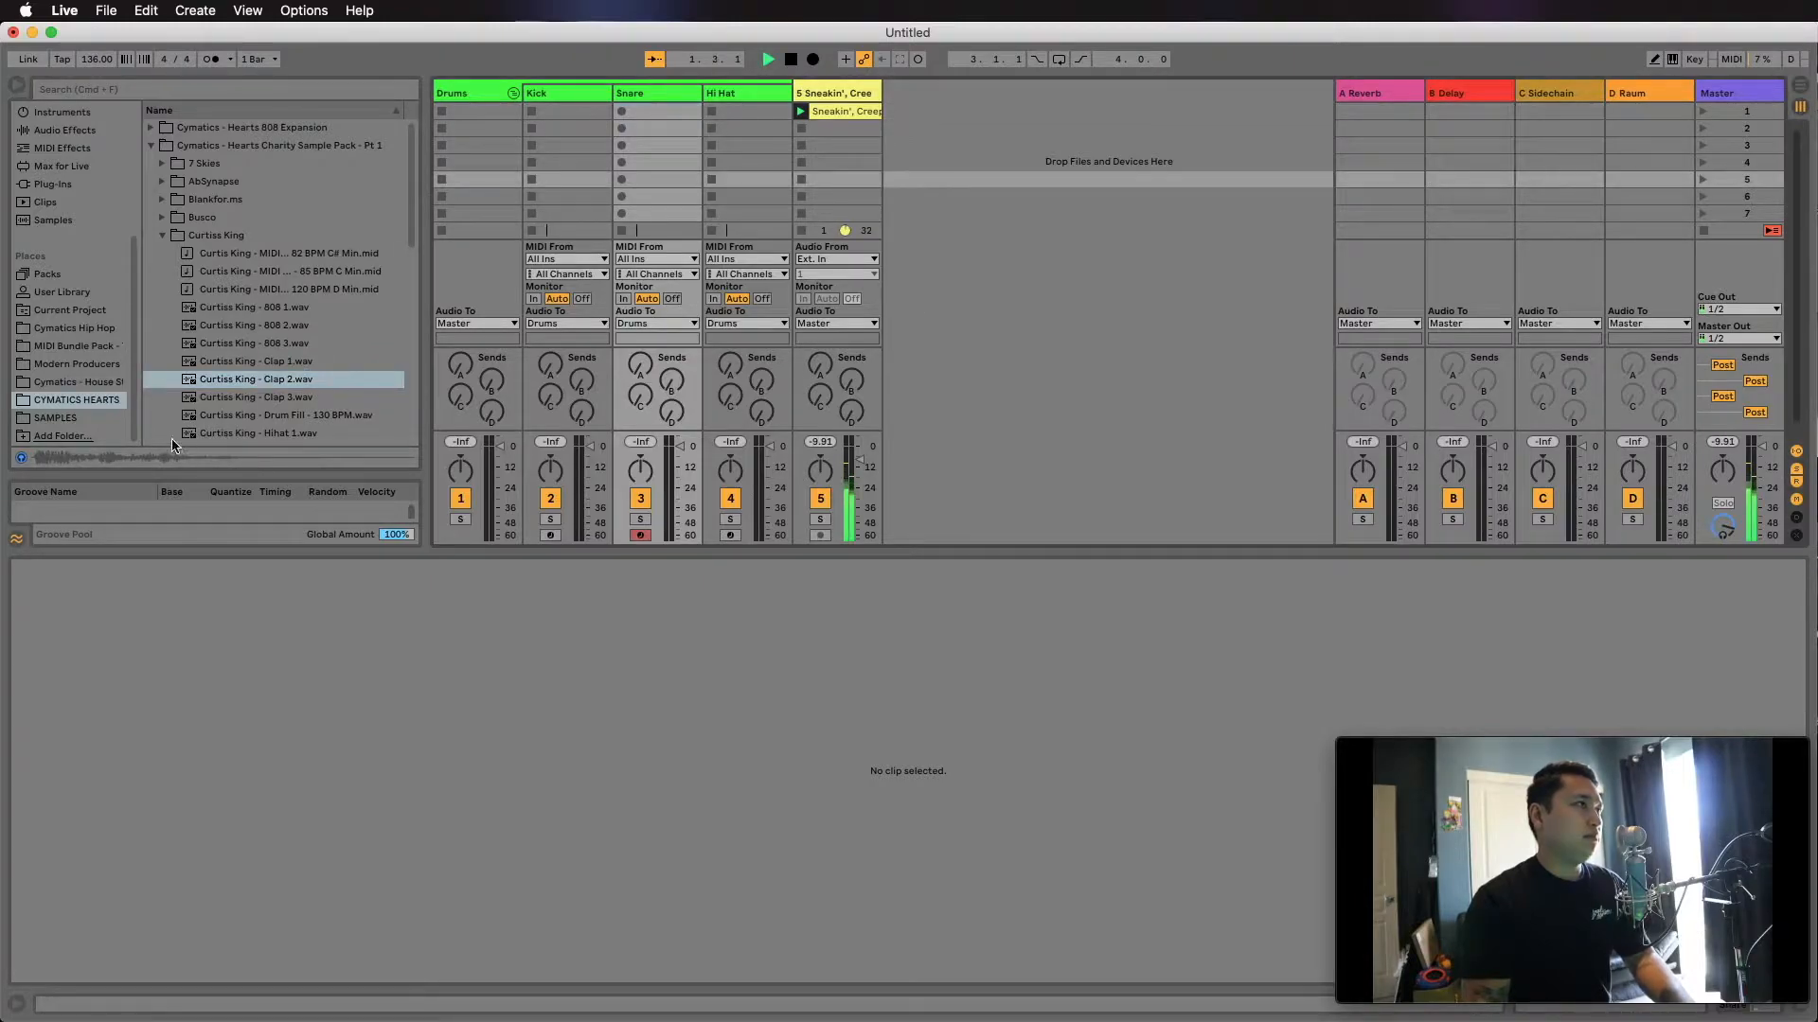
click(246, 397)
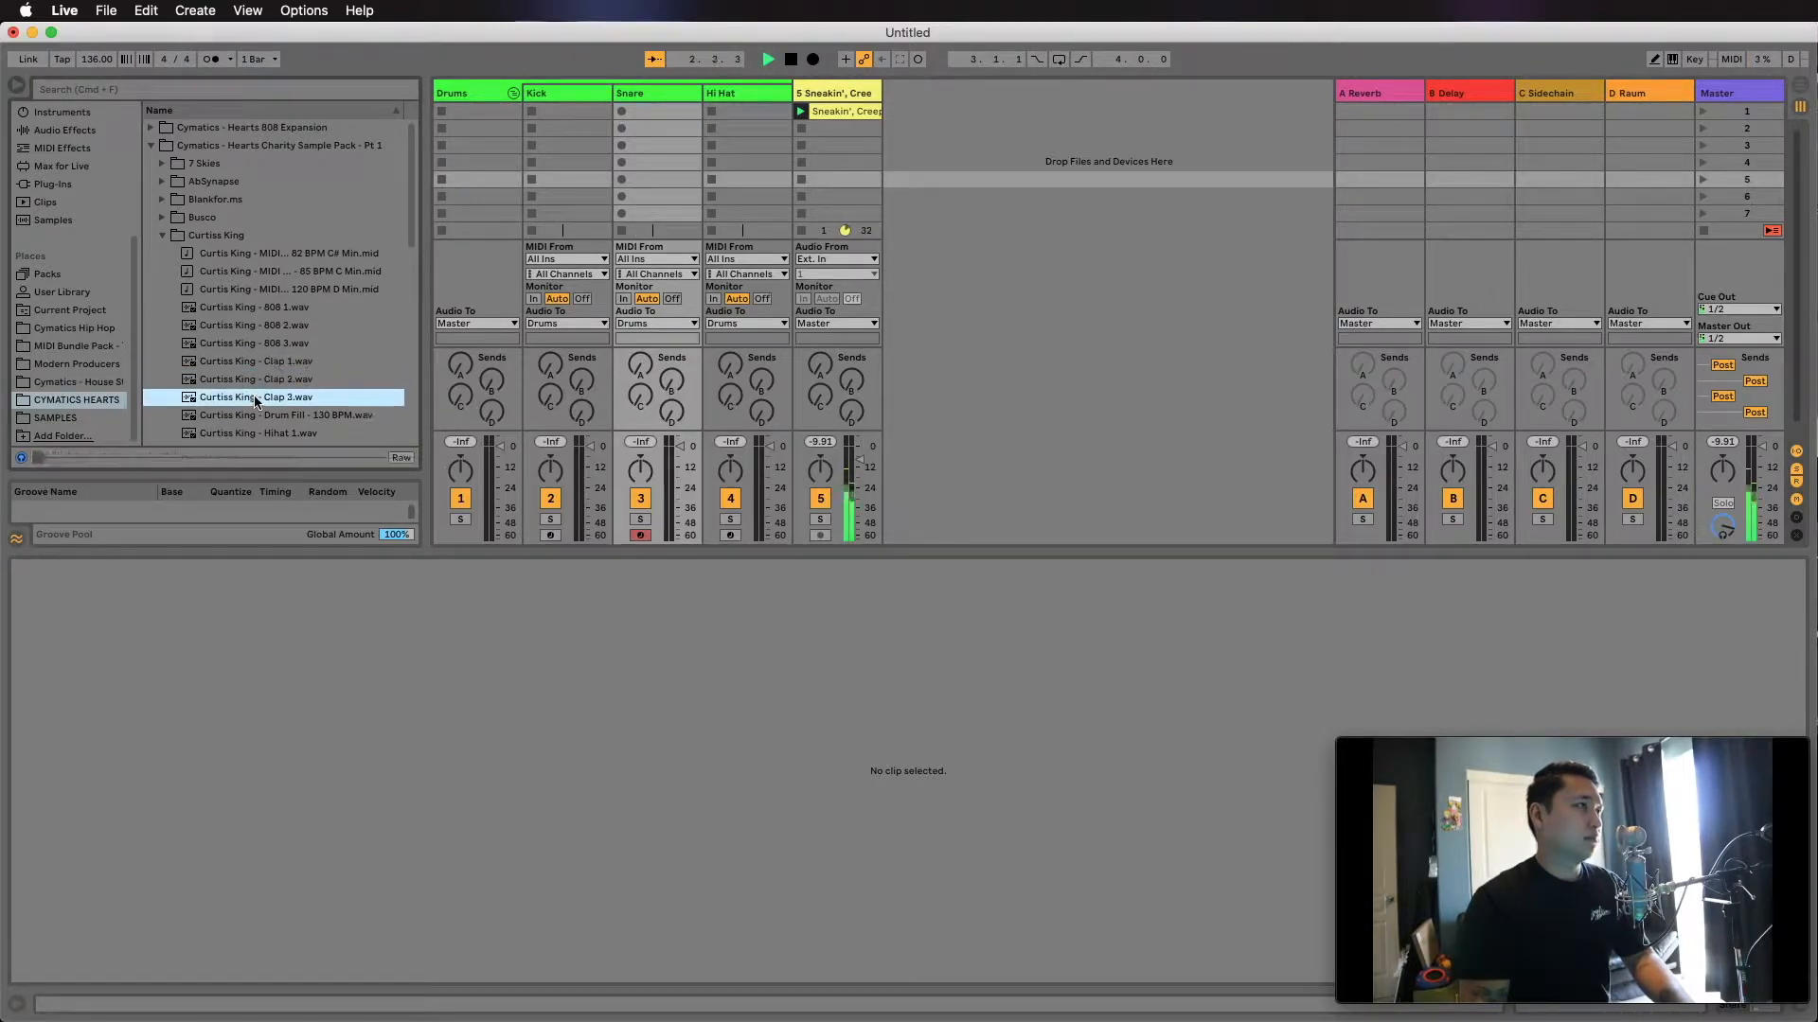
click(264, 366)
click(268, 398)
click(243, 364)
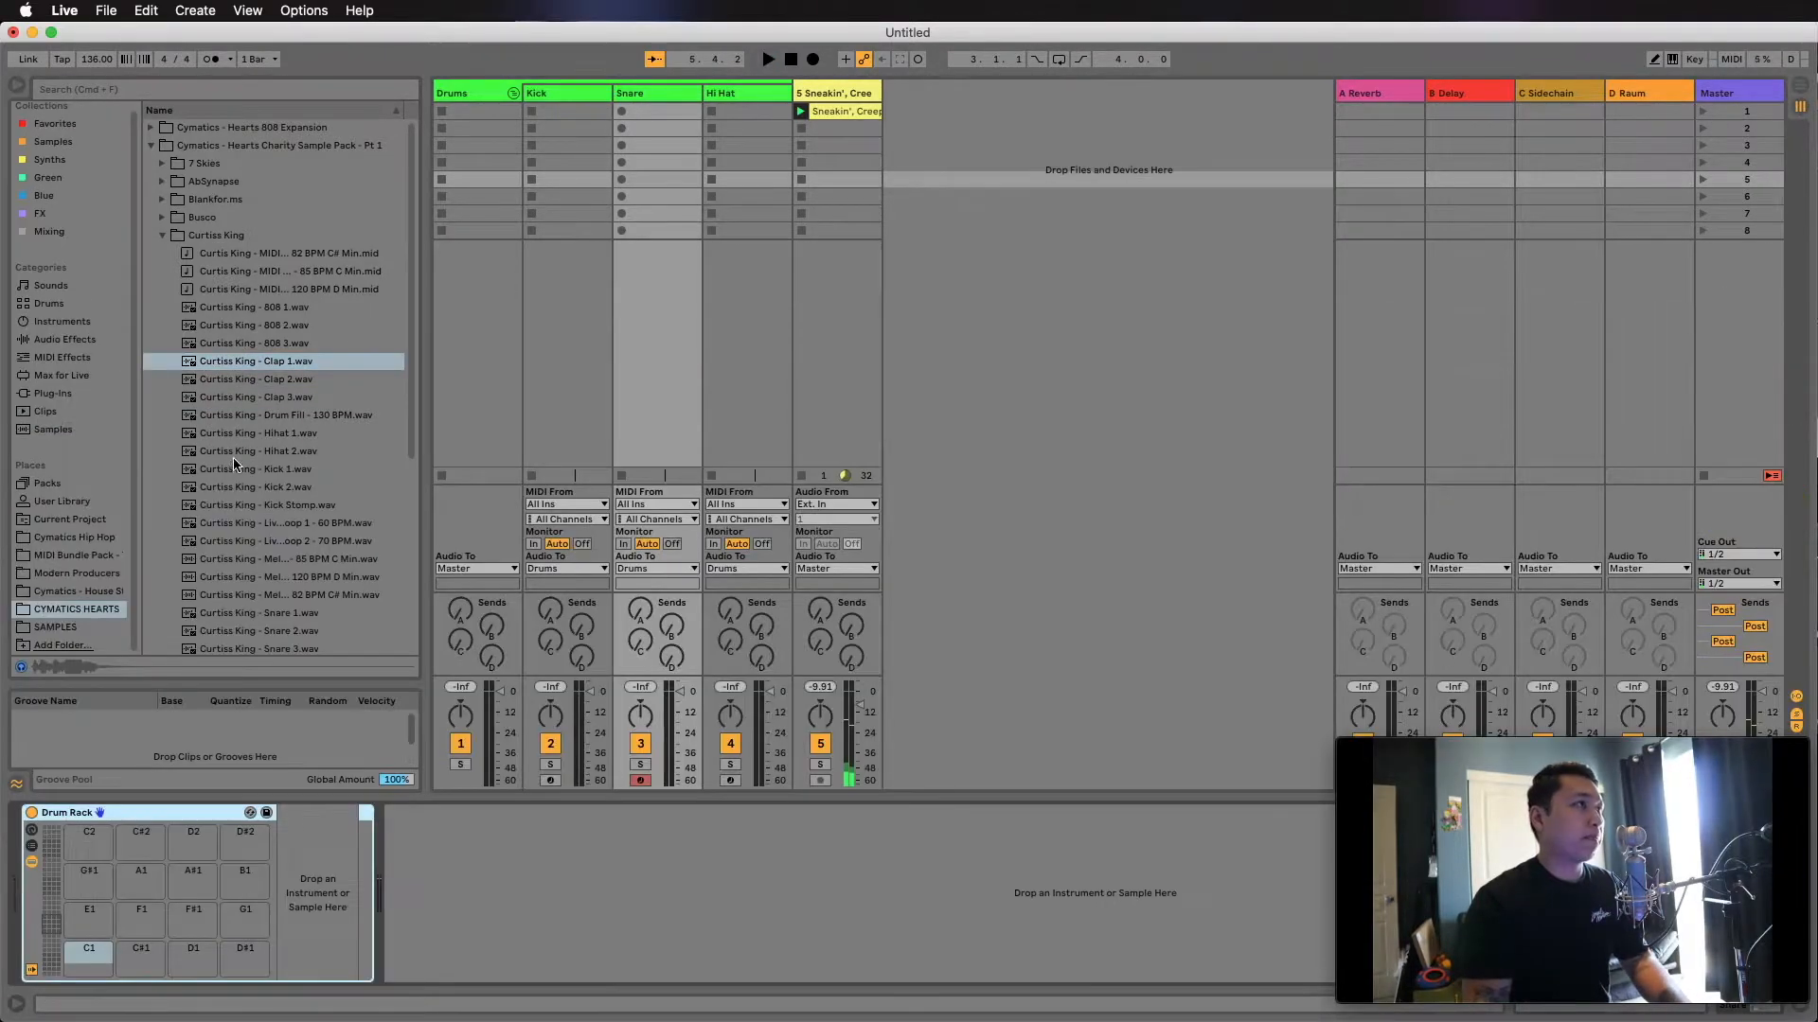
Load Curtiss King - Clap 1.wav onto the Snare Drum Rack's C1 pad and create an empty MIDI clip in the track's first slot.
drag(261, 365, 93, 950)
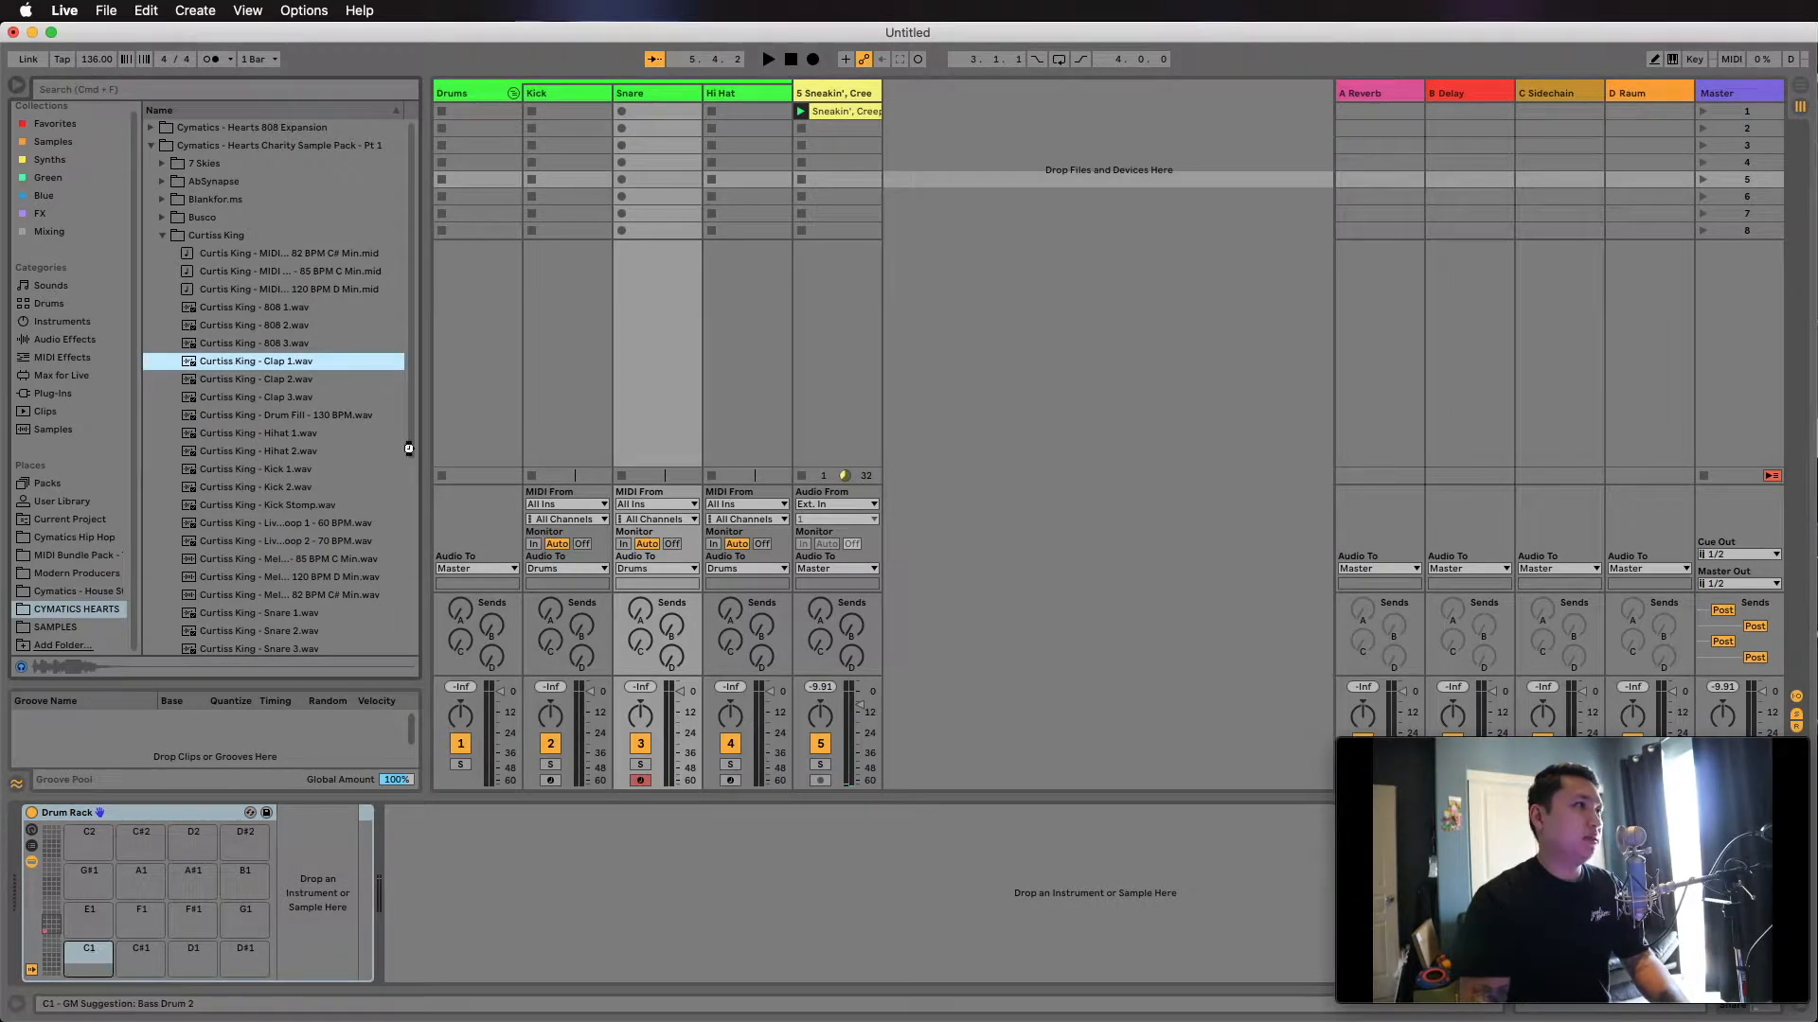
double_click(653, 111)
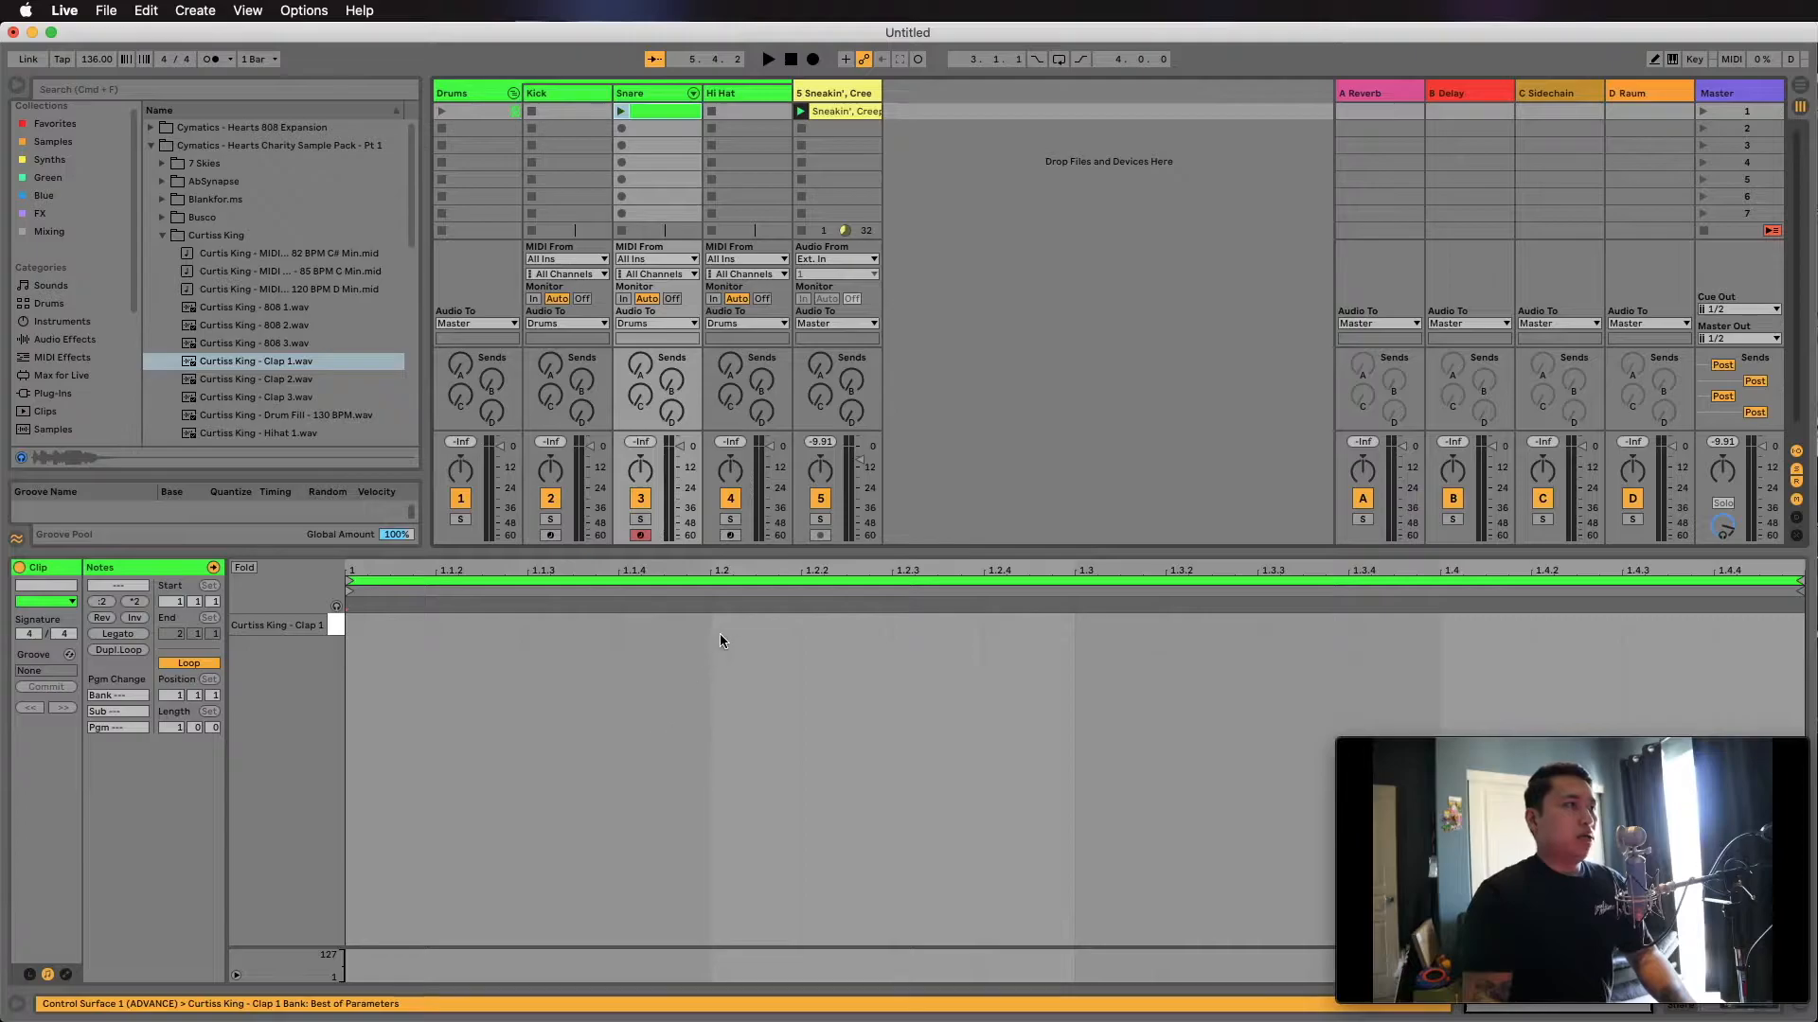
Try clap notes on beats 2 and 4 of the Snare clip against the melody, and delete them after playback.
double_click(752, 624)
double_click(1488, 624)
key(space)
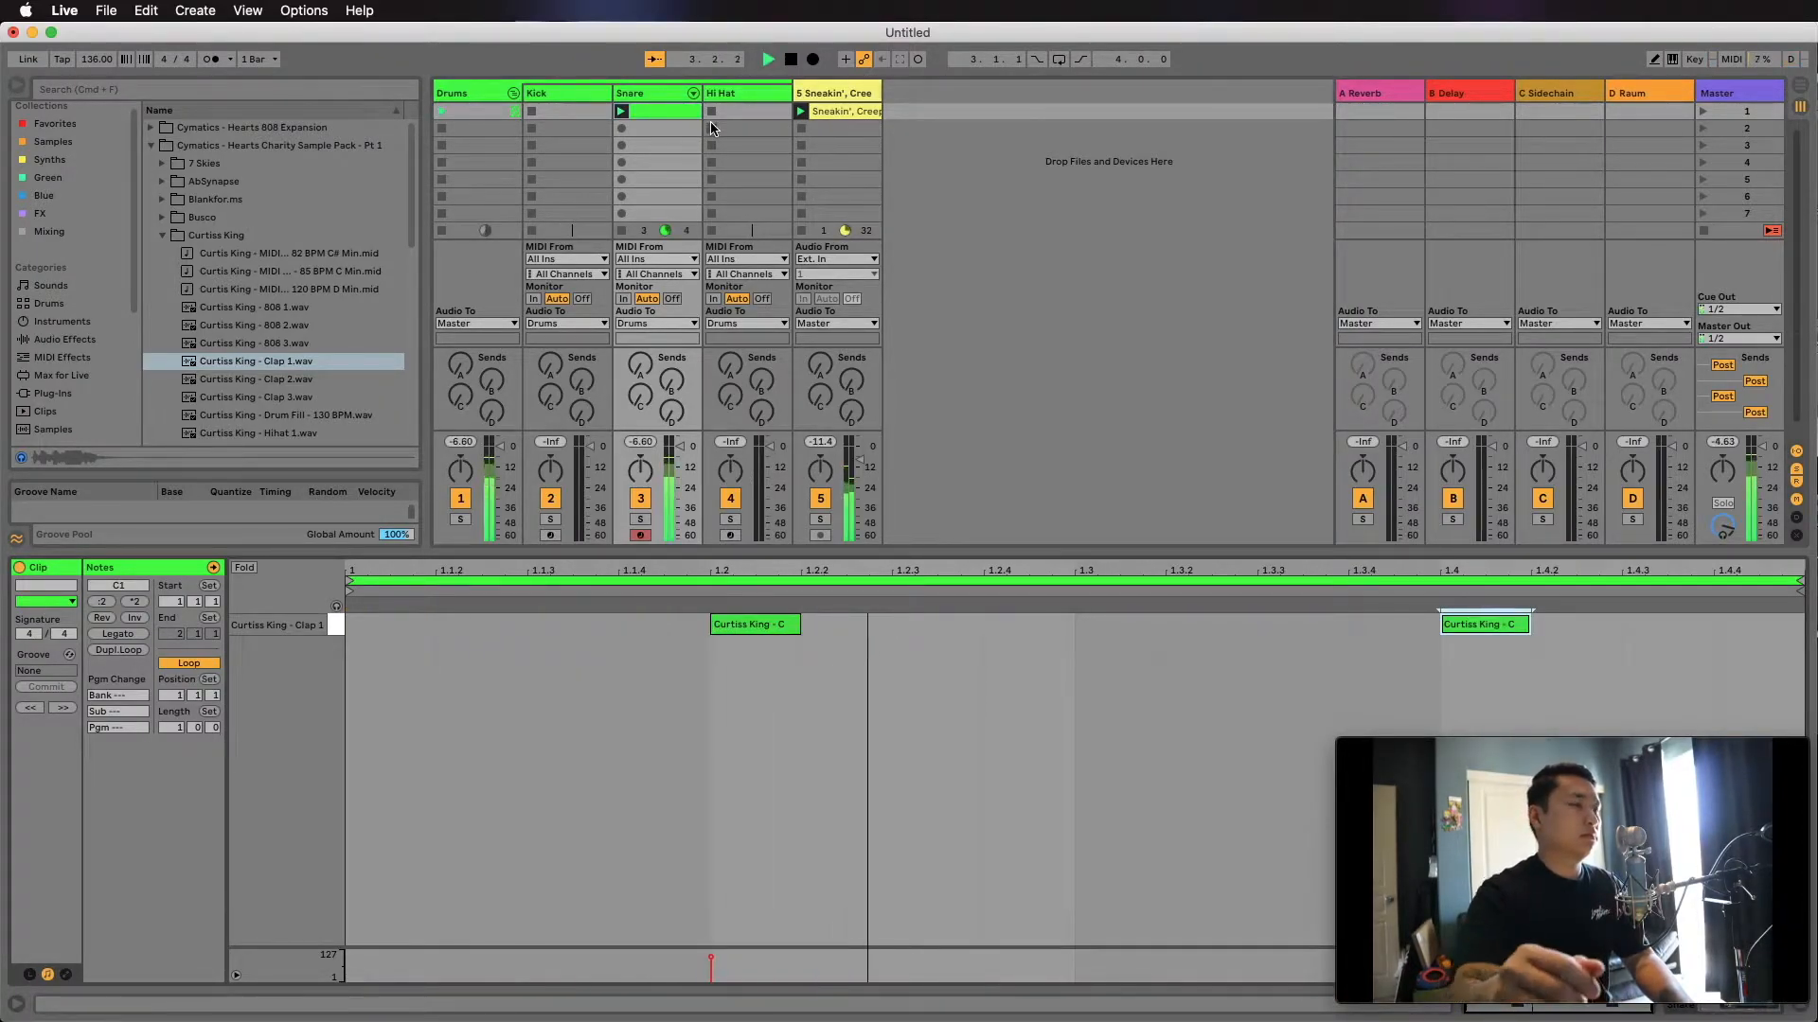
key(space)
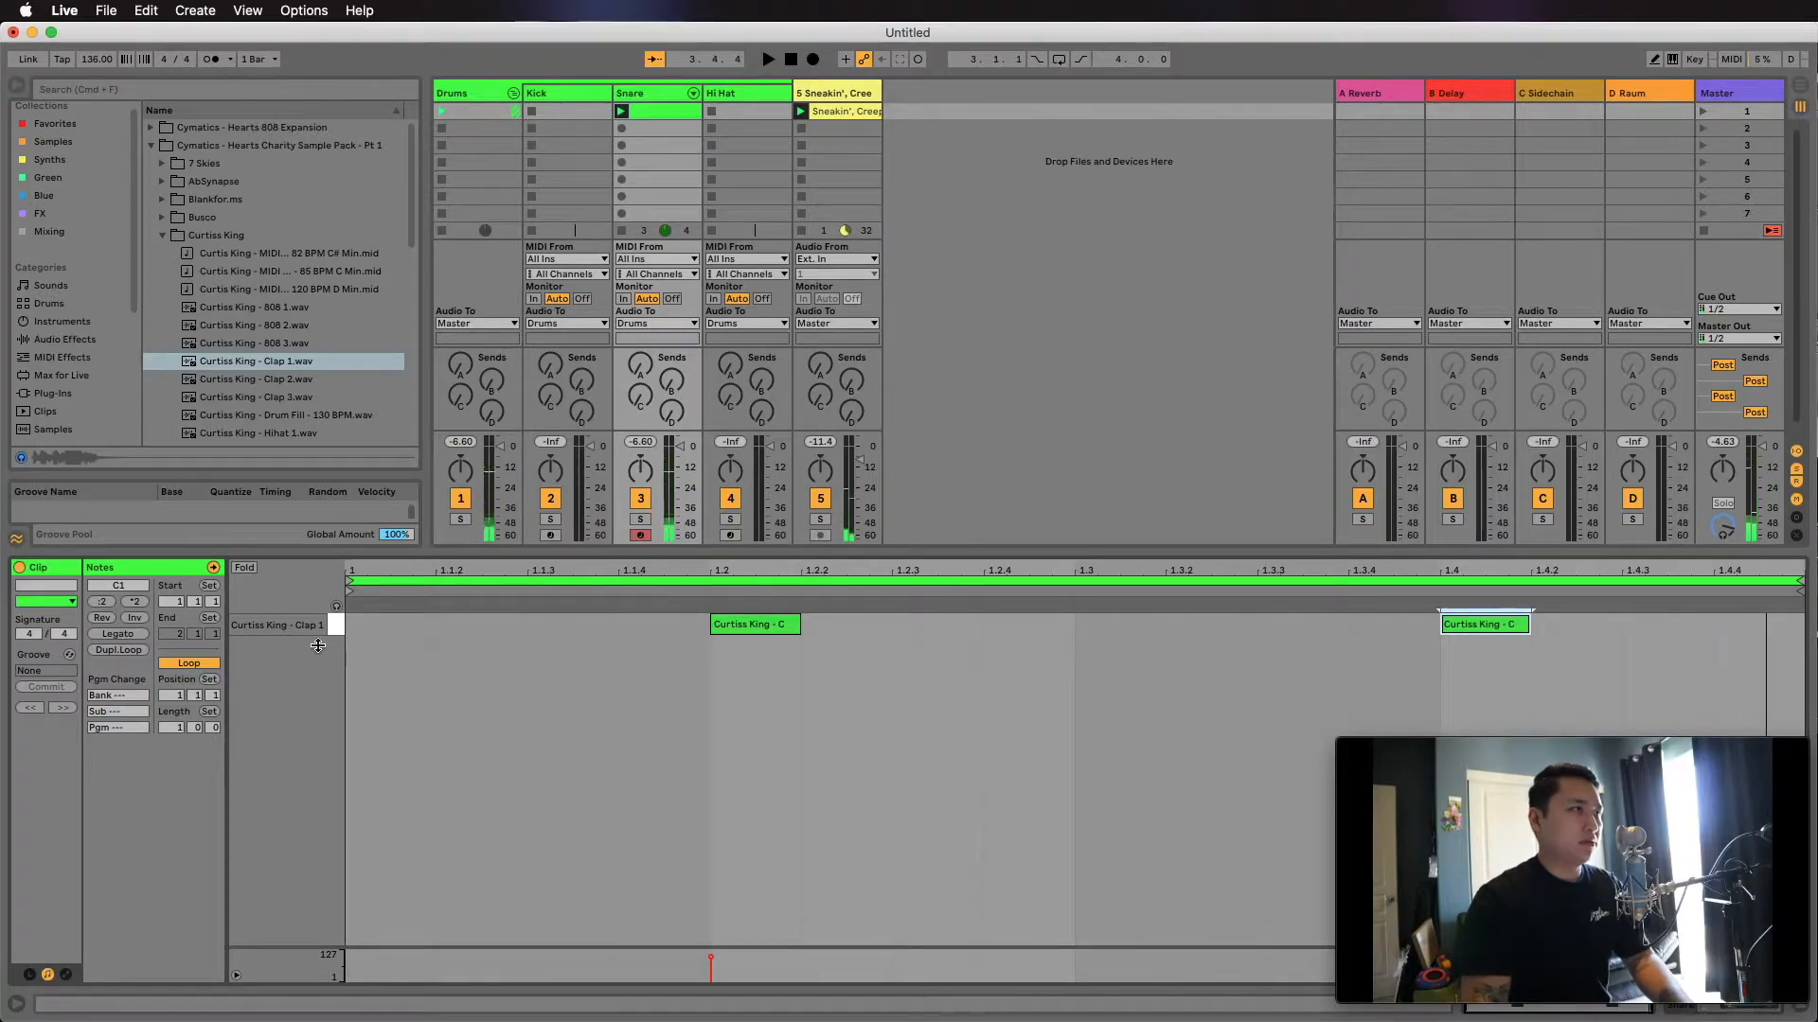
key(super+a)
key(BackSpace)
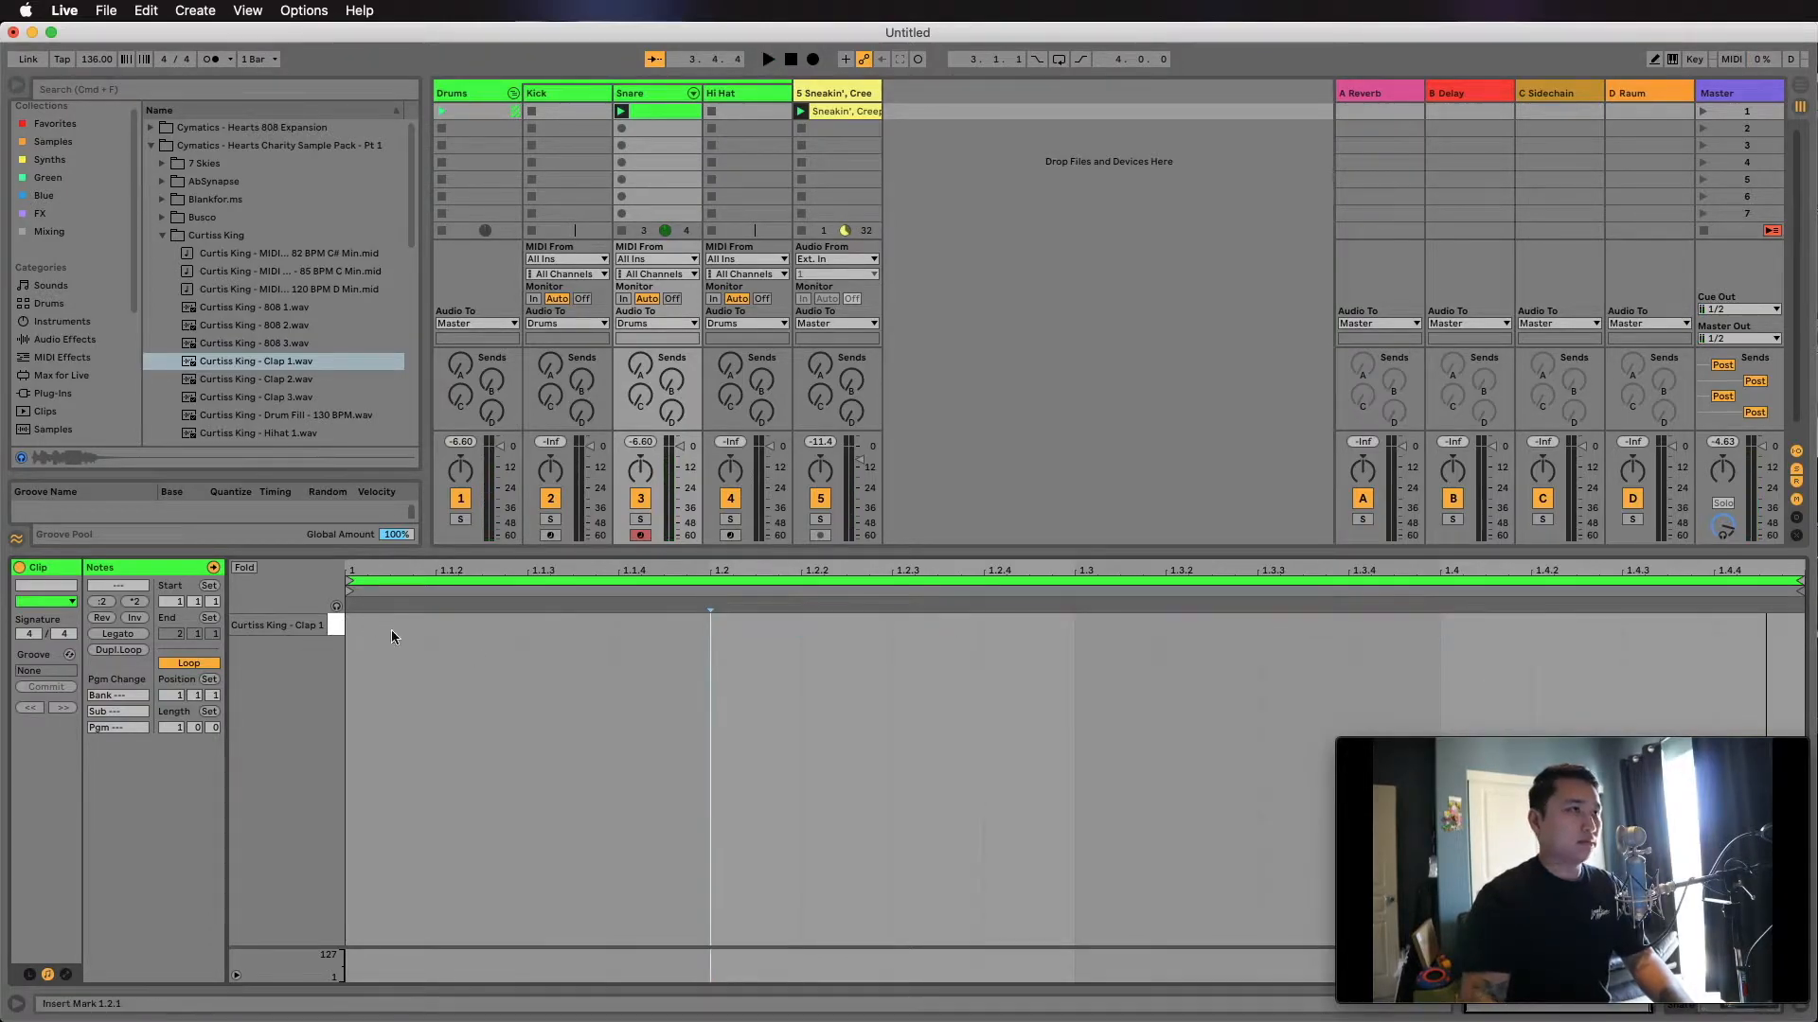
Place a single clap note on beat 3 of the Snare clip at velocity 127 and play it with the melody.
double_click(1105, 623)
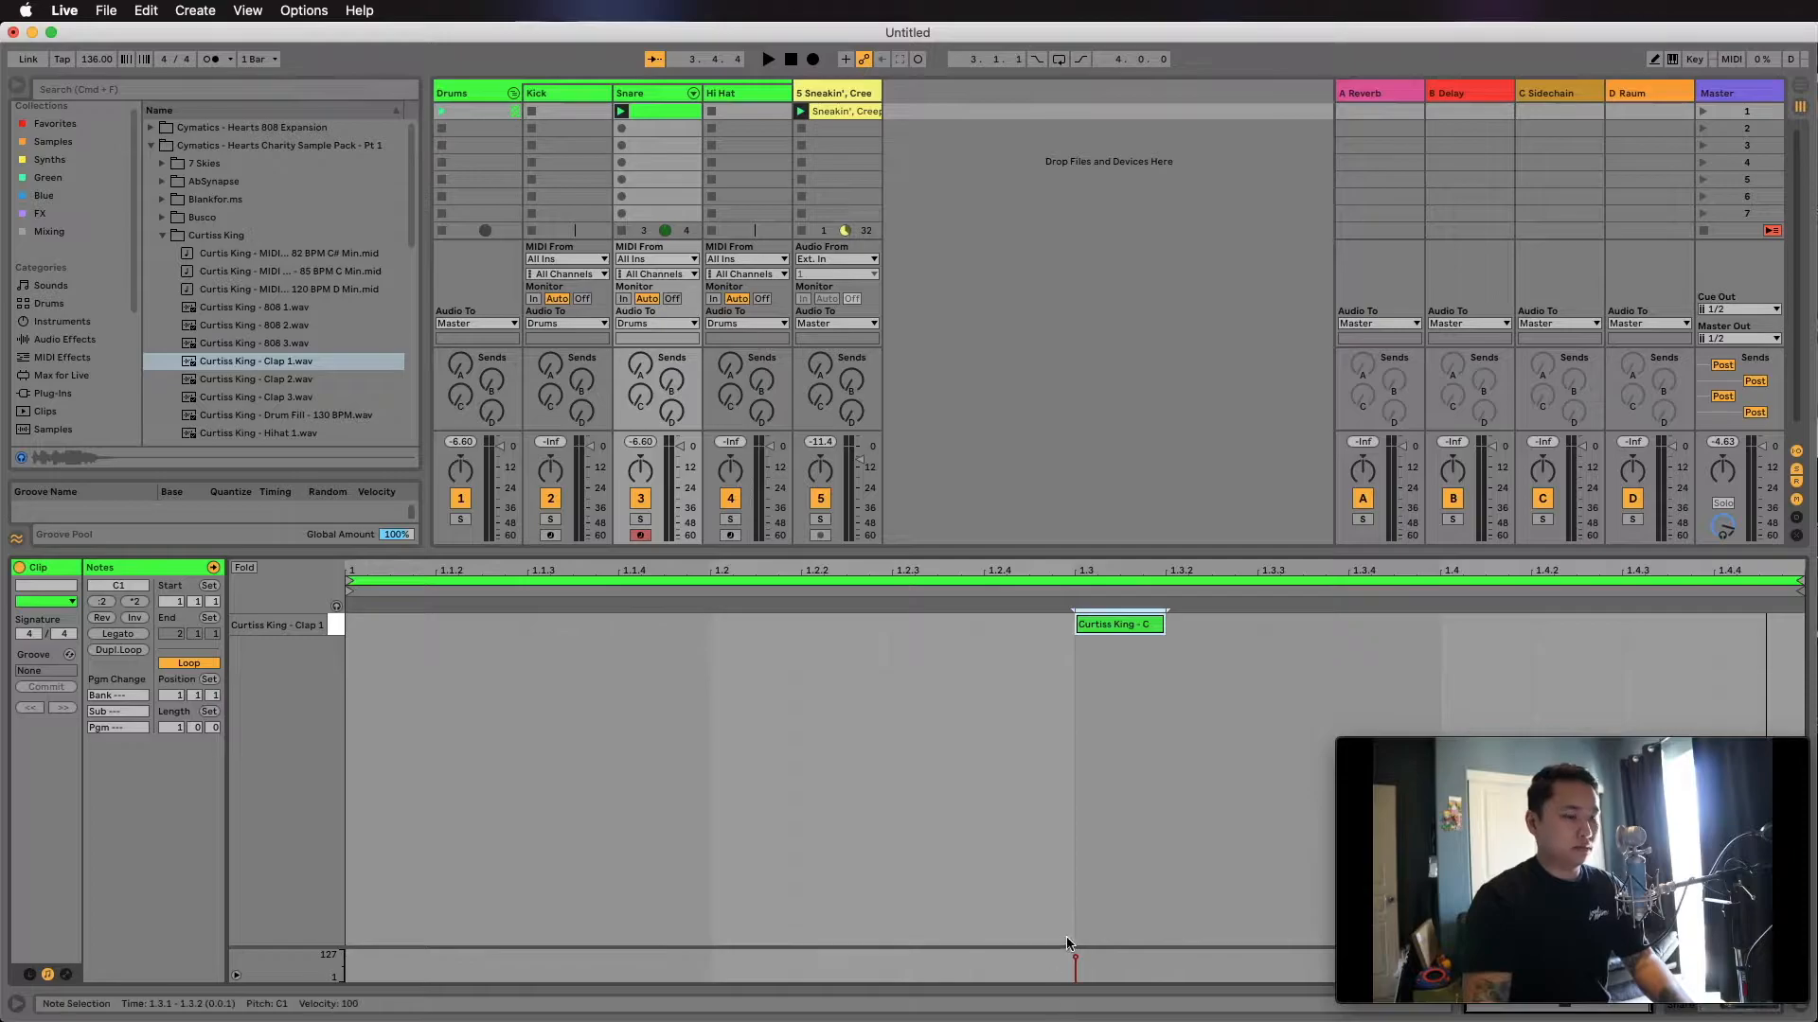
drag(1120, 626, 1120, 600)
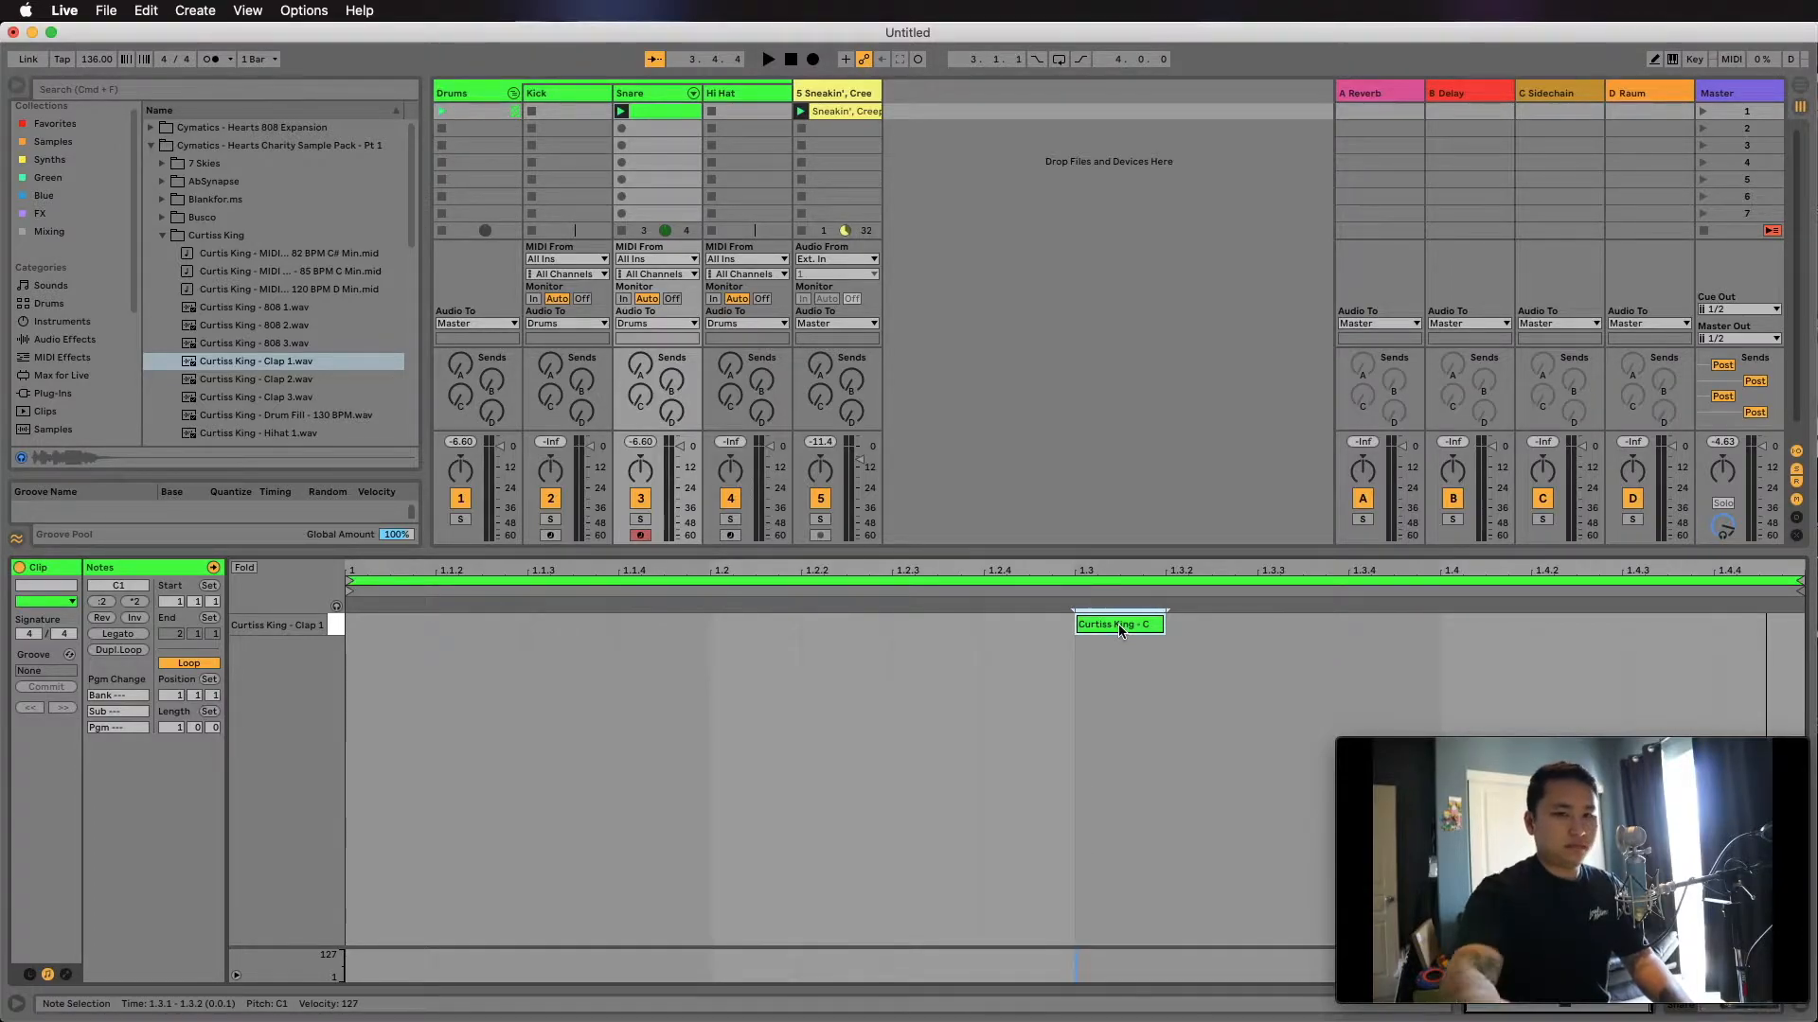
key(space)
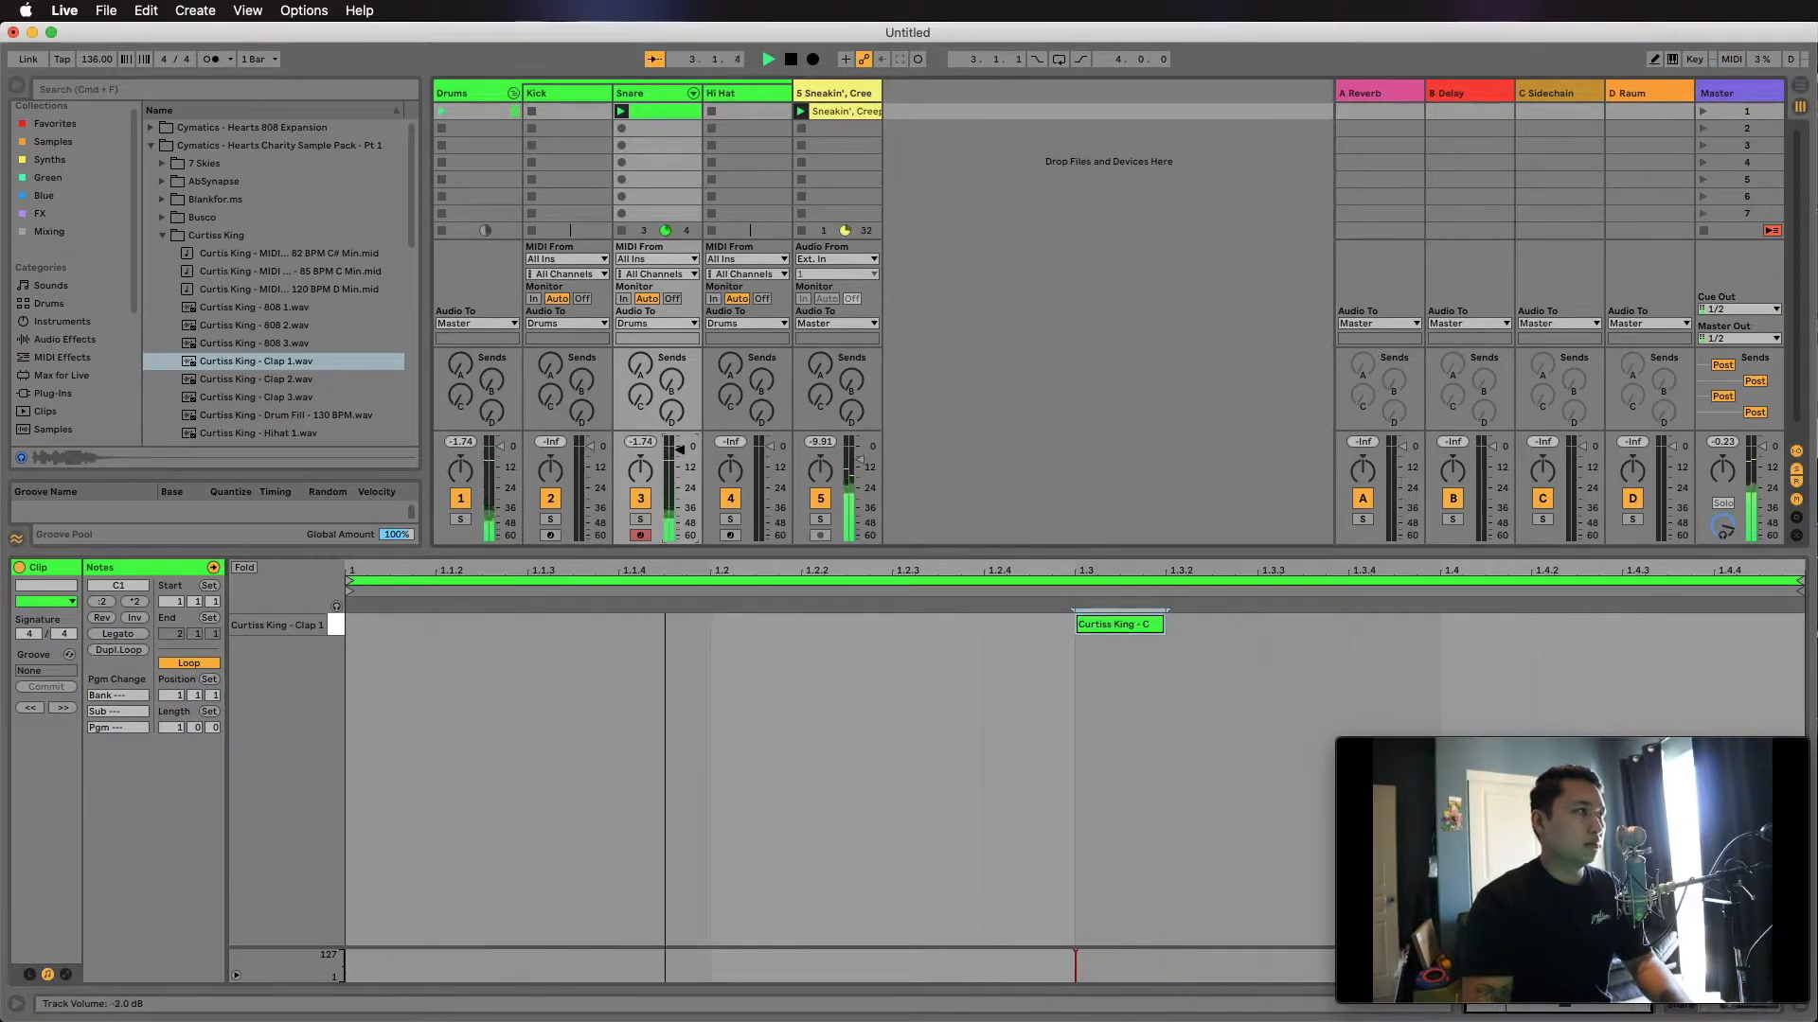
Look through the remaining Curtiss King samples and the Kato On The Track folder for further drum sounds.
scroll(226, 349, down, 10)
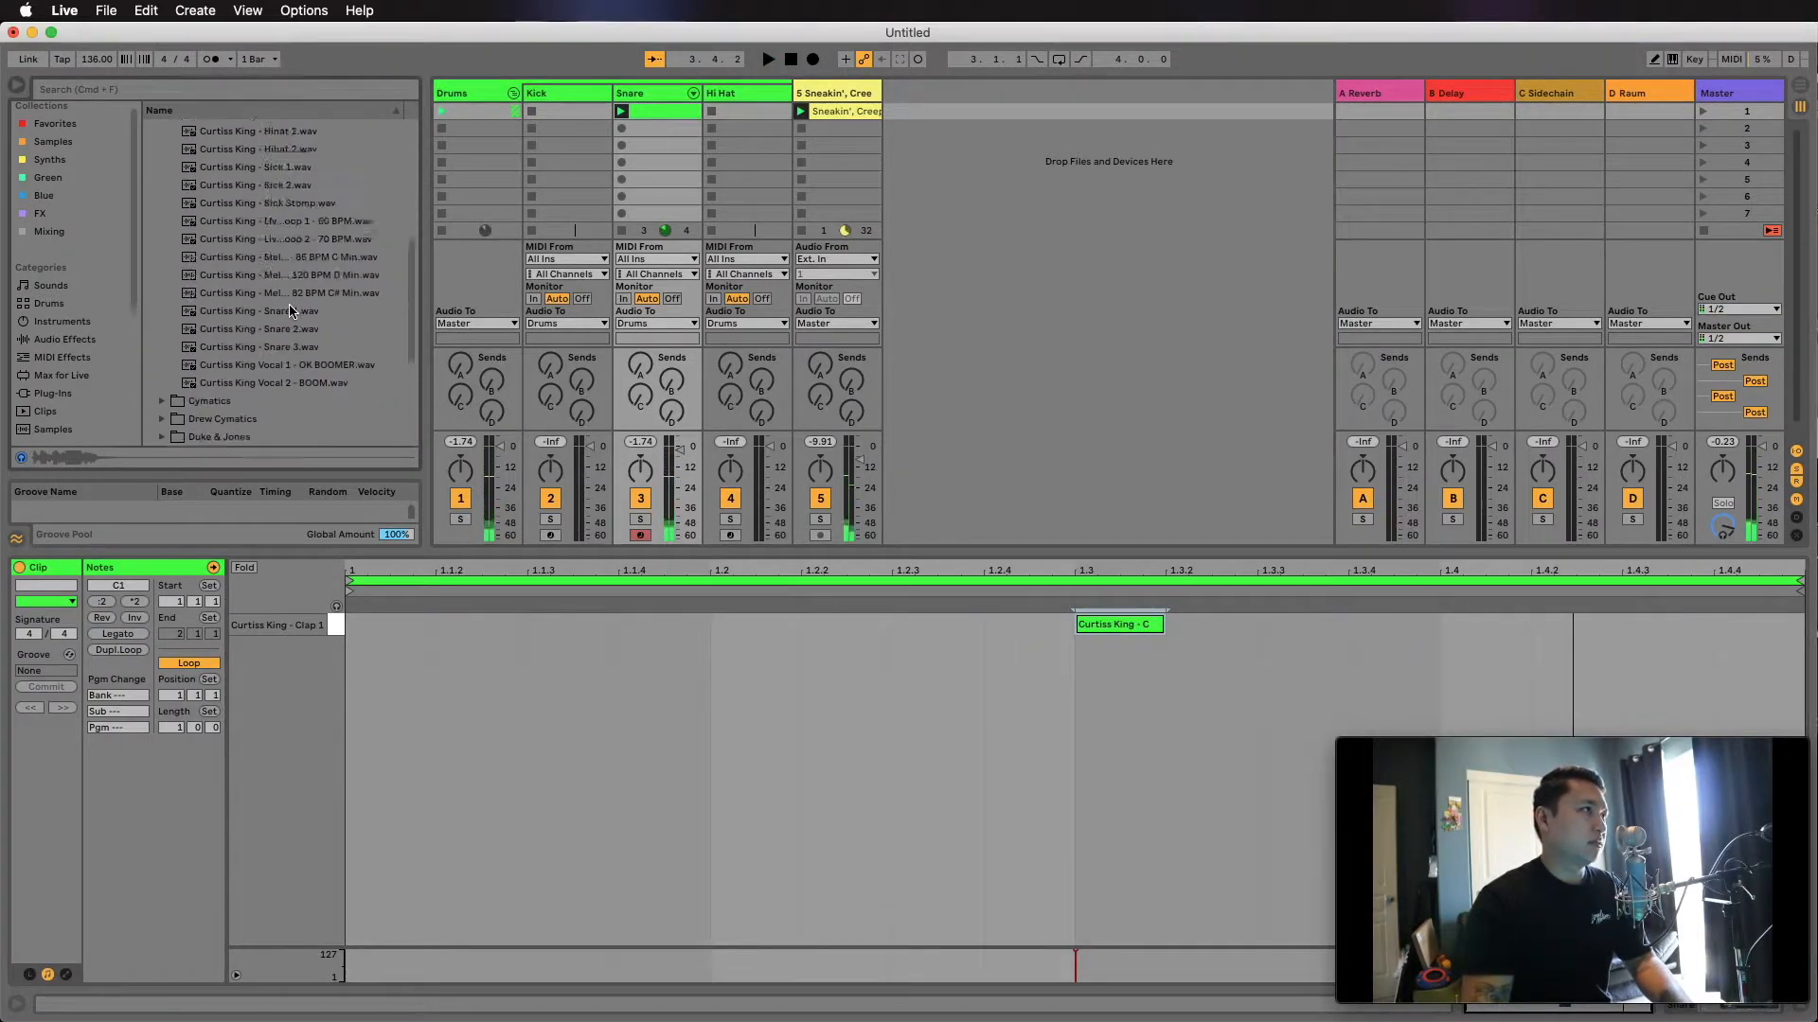
scroll(226, 348, down, 4)
scroll(79, 384, down, 6)
scroll(172, 375, up, 2)
scroll(170, 372, down, 2)
click(160, 348)
scroll(258, 386, down, 5)
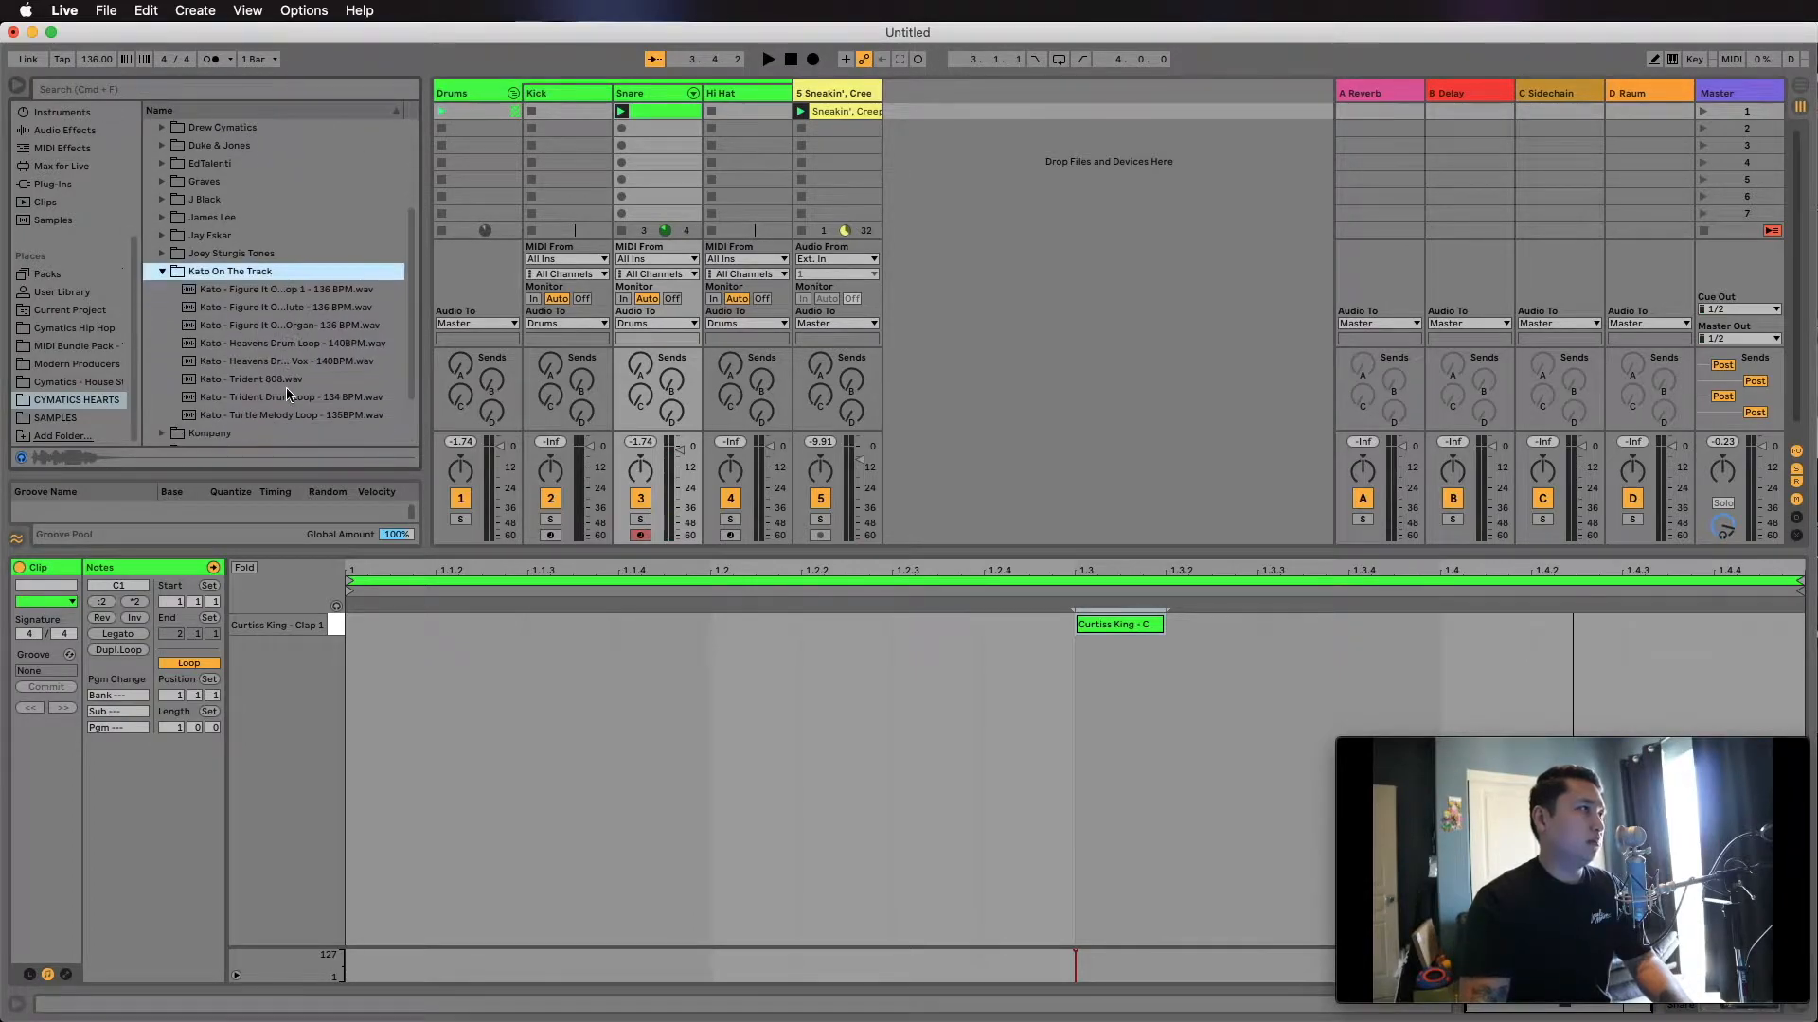
click(161, 230)
scroll(160, 265, up, 6)
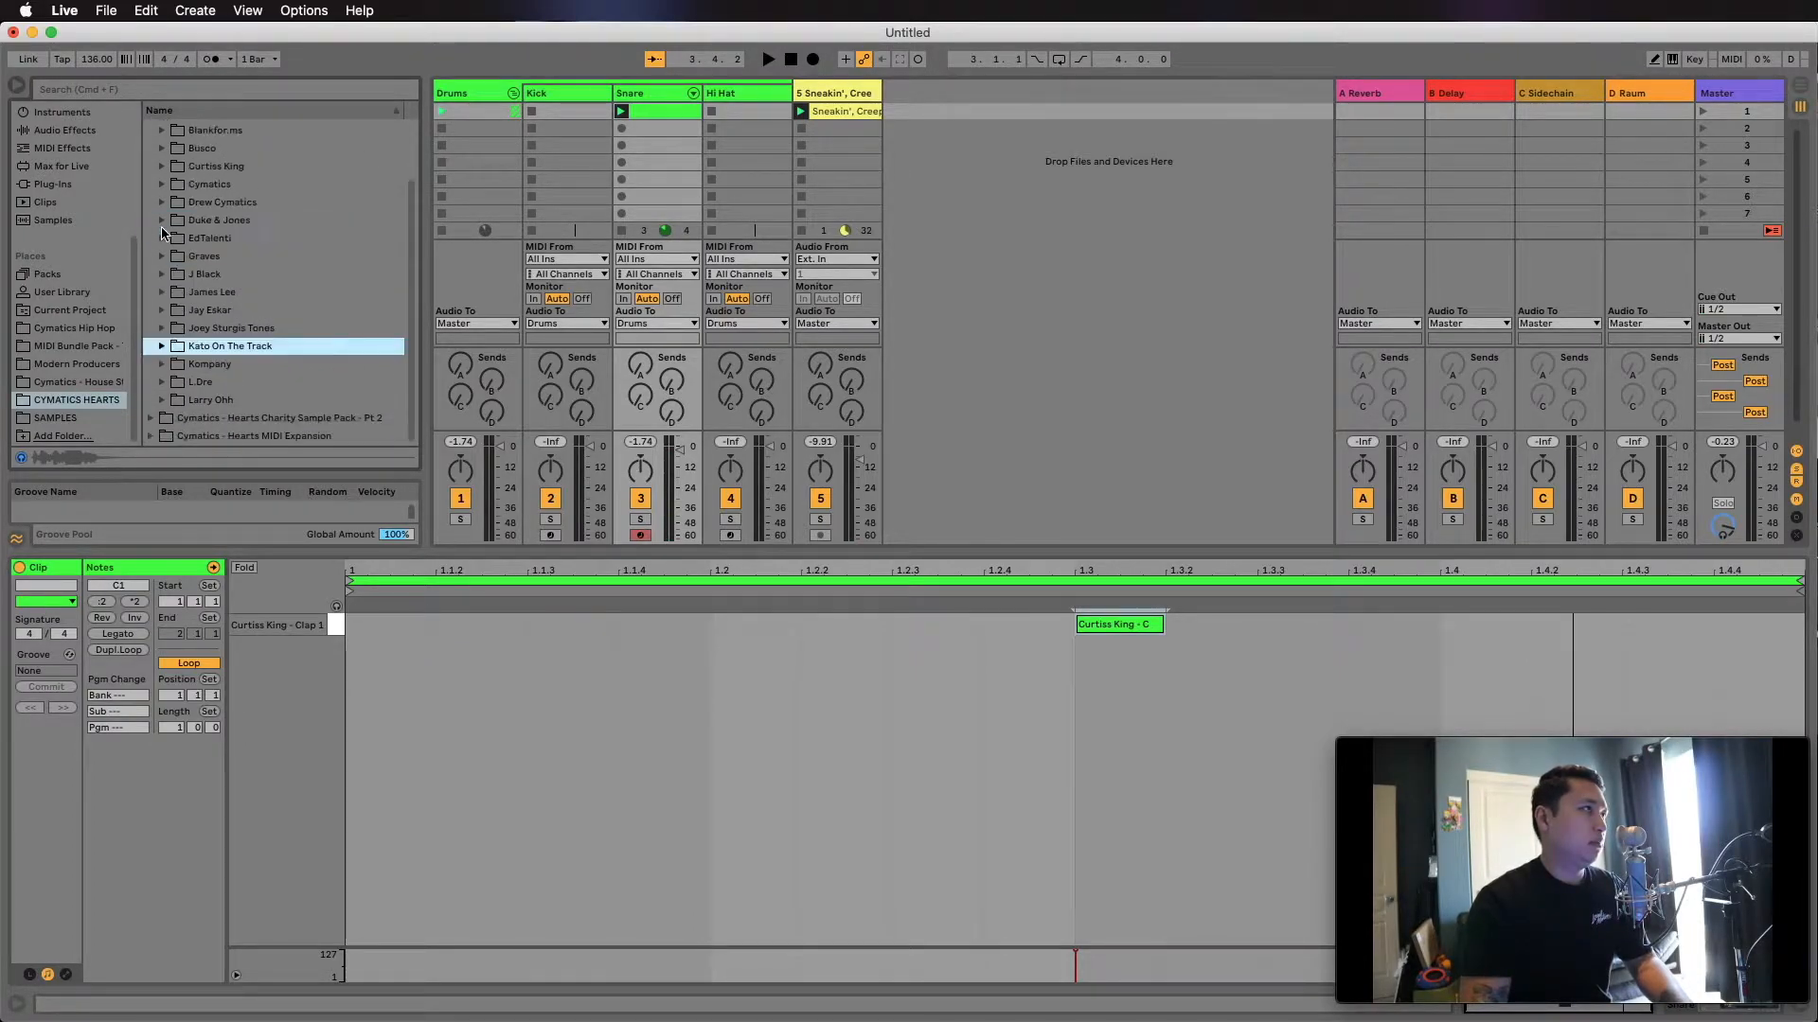
Look through the artist folders and check the samples in the EdTalenti folder.
key(Up)
key(Up)
key(Up)
key(Up)
key(Up)
key(Up)
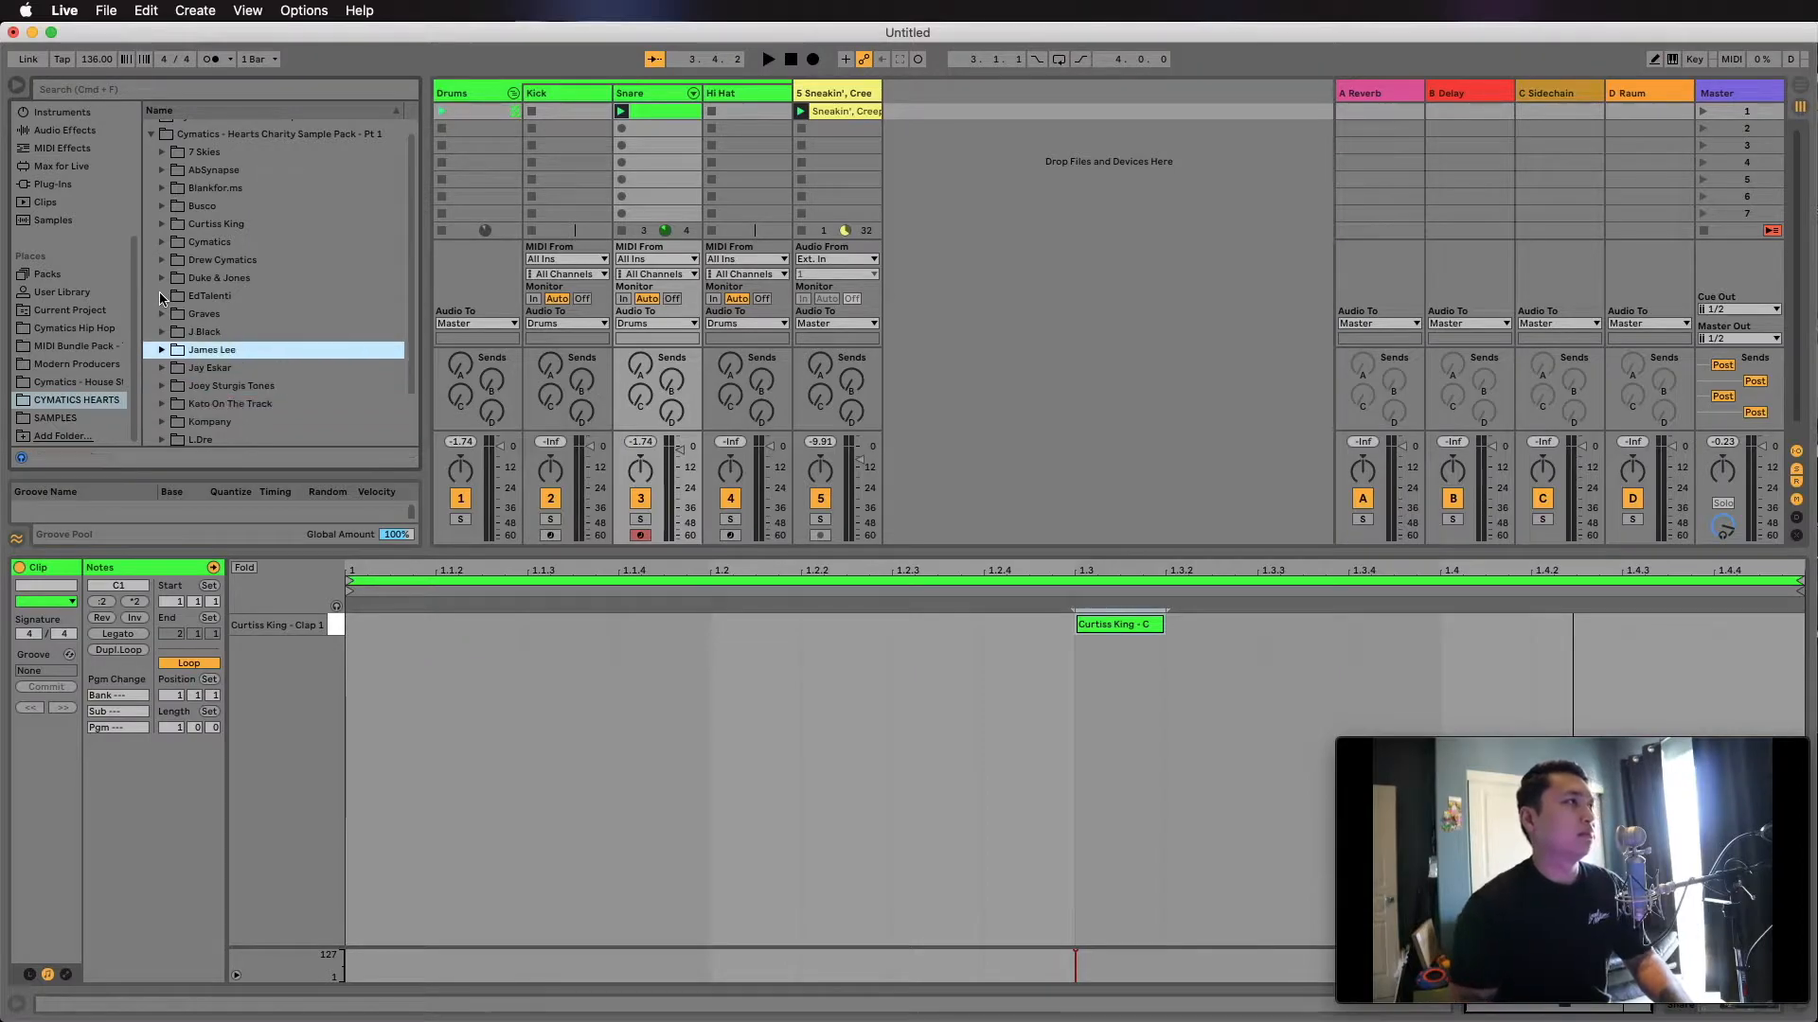
key(Right)
key(Down)
key(Down)
key(Down)
key(Down)
key(Down)
key(Down)
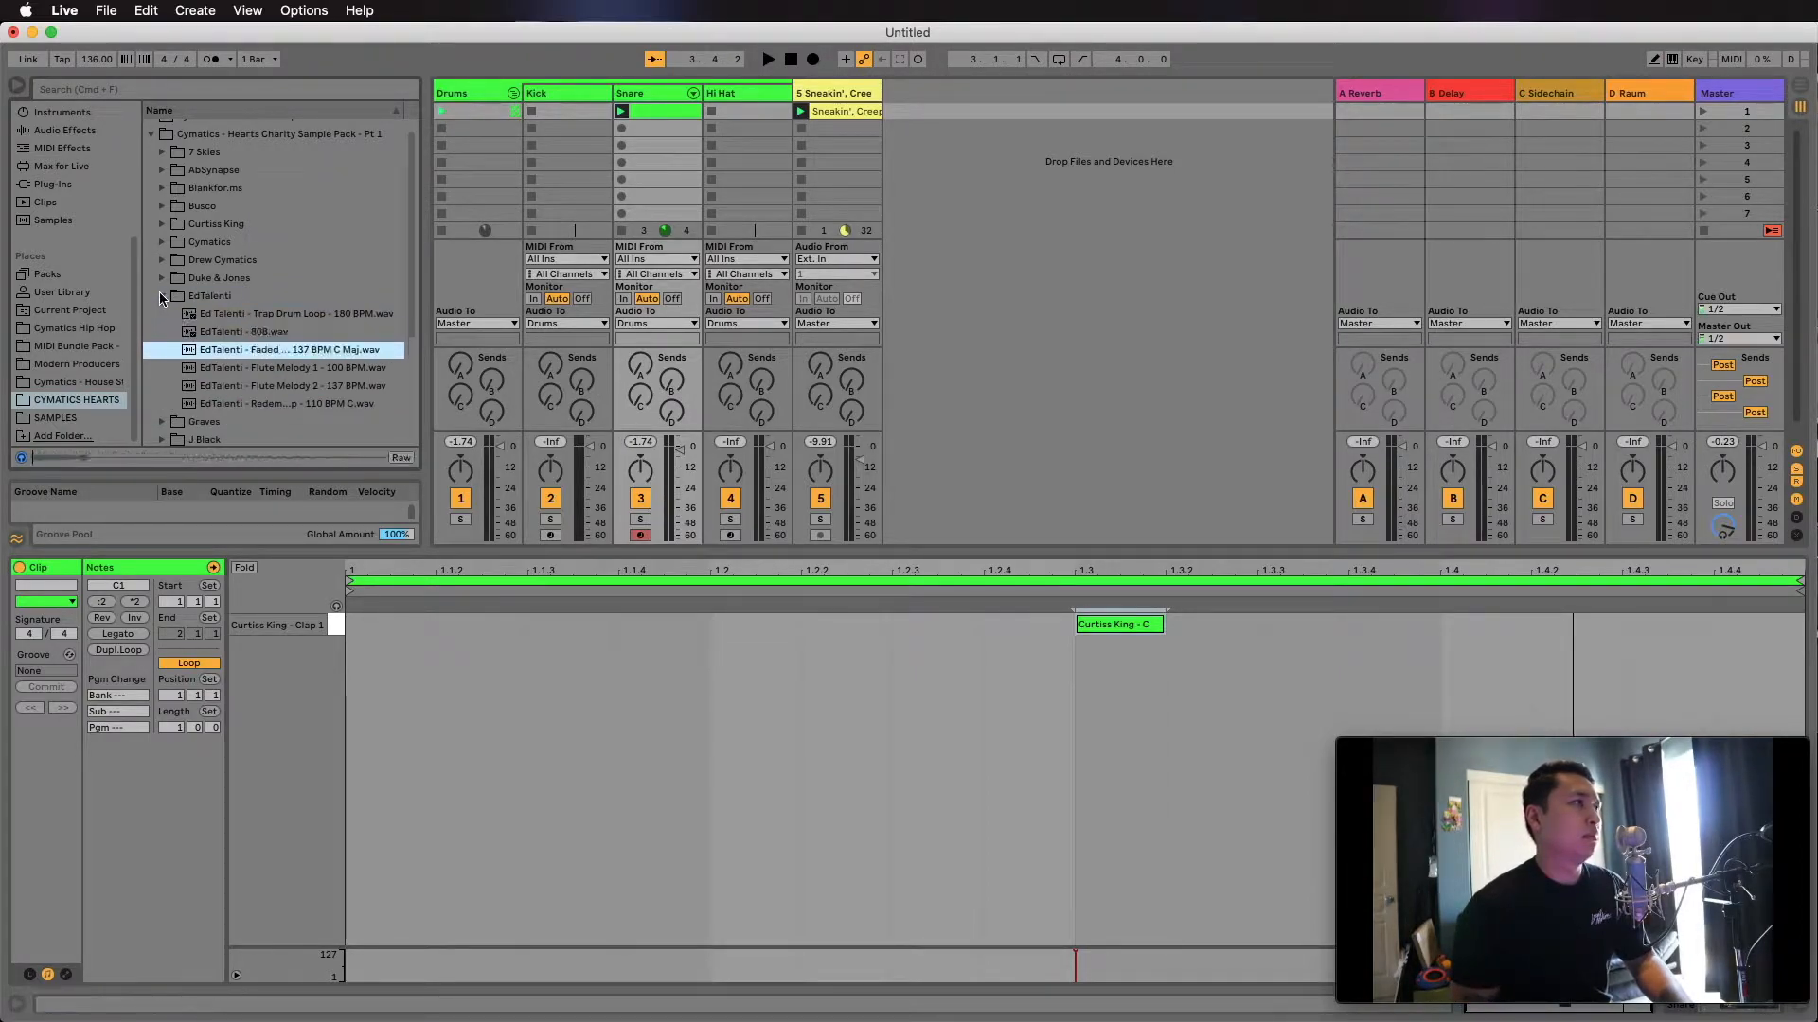
key(Up)
key(Up)
key(Left)
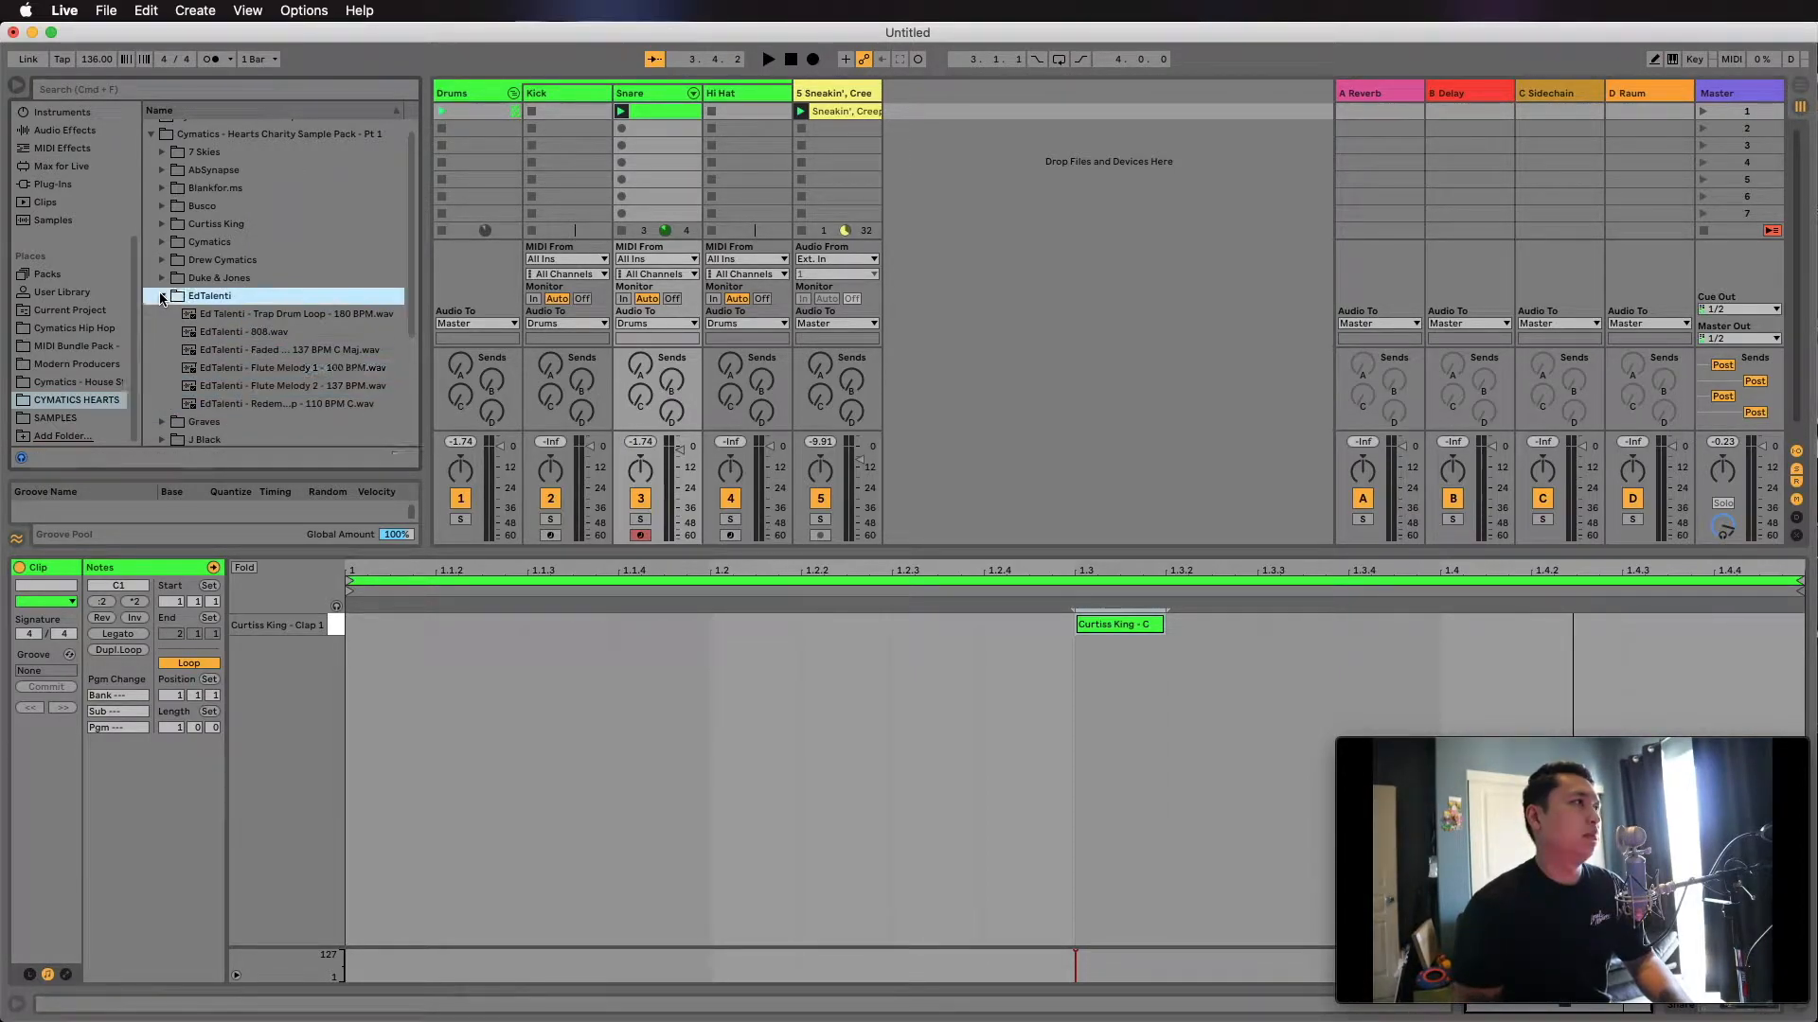
Look through the full drum loops and top loops in the J Black folder, and return to the artist folders above it.
key(Left)
key(Down)
key(Down)
key(Up)
key(Down)
key(Right)
key(Down)
key(Down)
key(Down)
key(Down)
key(Down)
key(Down)
key(Down)
key(Down)
key(Down)
key(Down)
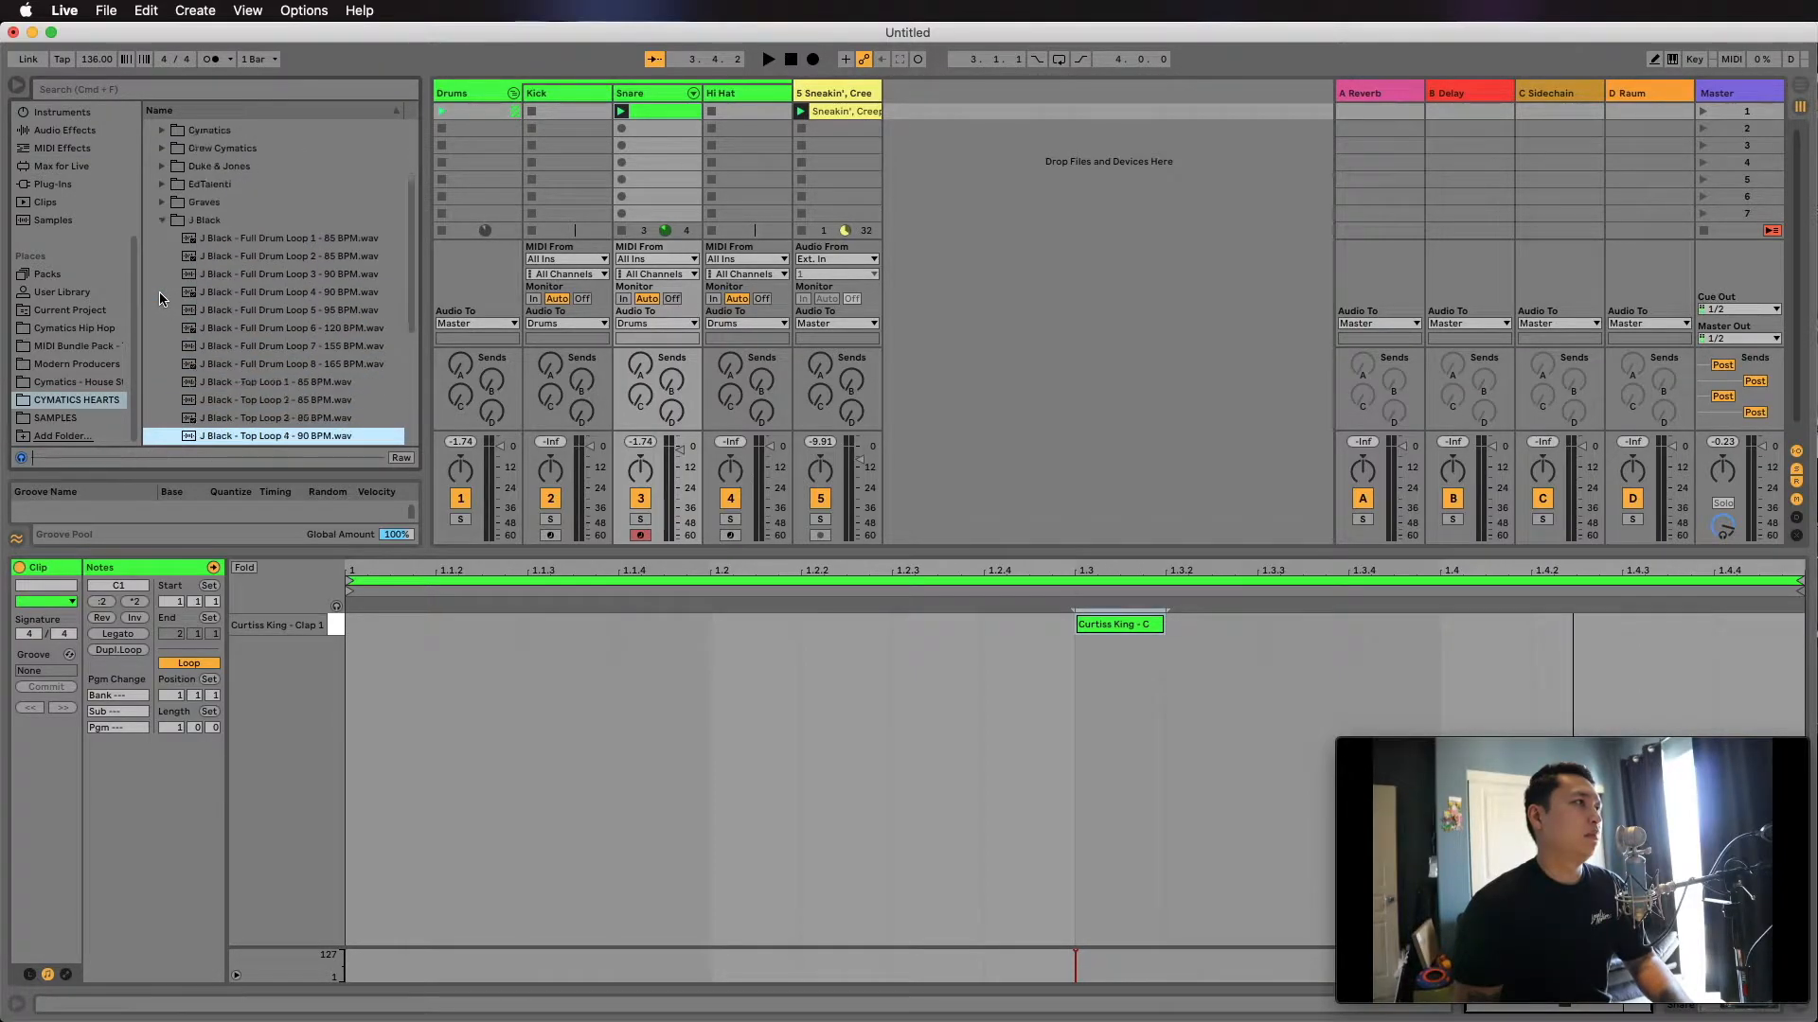
key(Left)
key(Left)
key(Up)
key(Up)
key(Up)
key(Up)
key(Up)
key(Up)
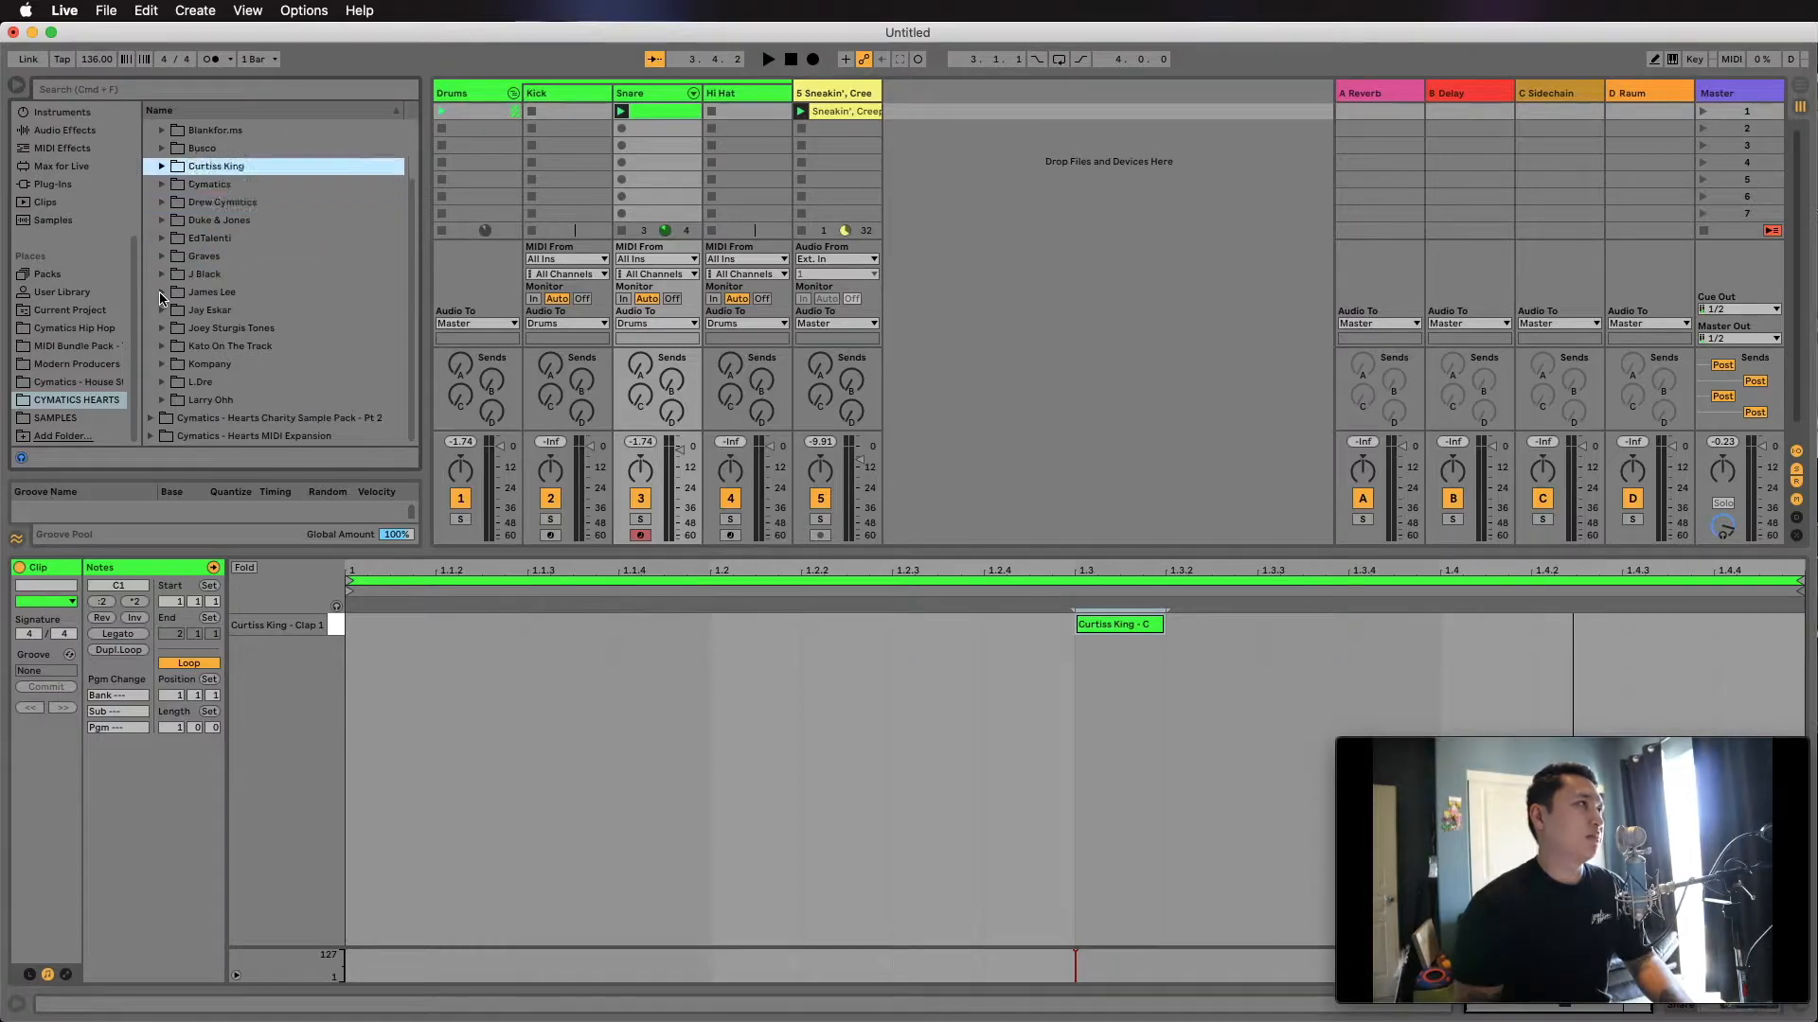
Audition the clap and closed hi-hat samples in the Drum One Shots subfolder of the Cymatics folder.
key(Down)
key(Right)
key(Down)
key(Down)
key(Down)
key(Right)
key(Down)
key(Down)
key(Down)
key(Up)
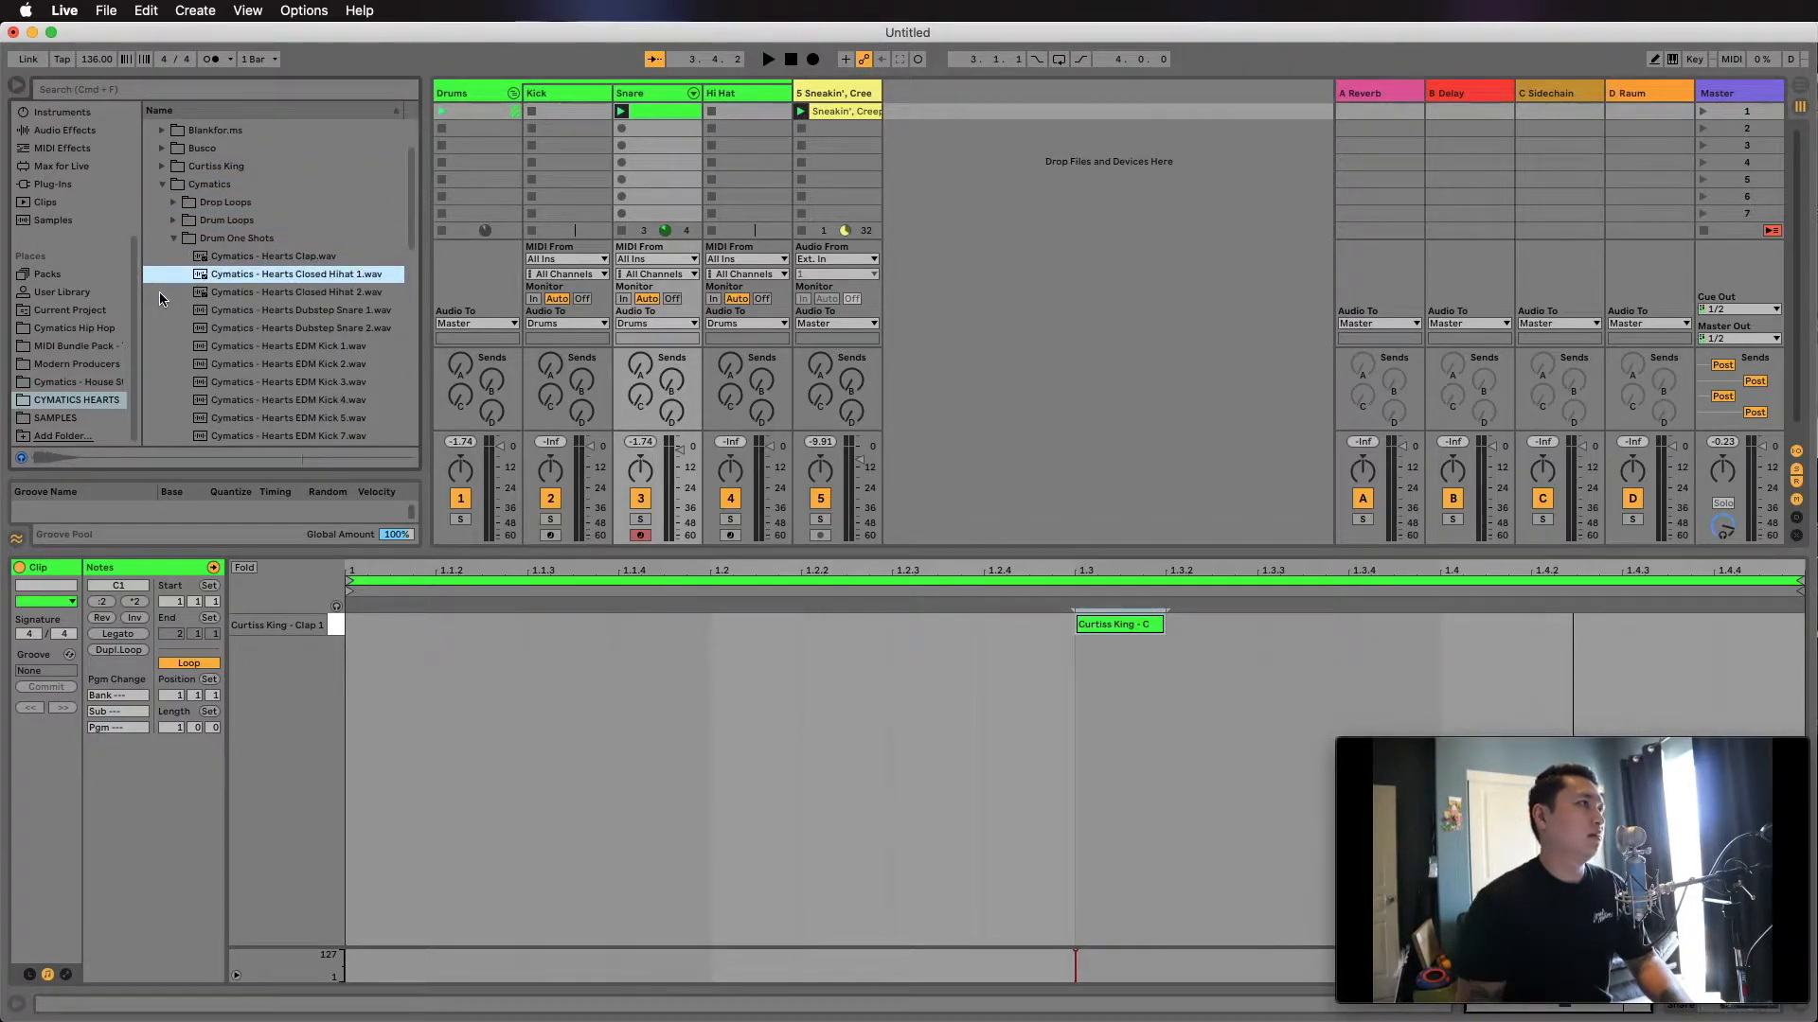
key(Up)
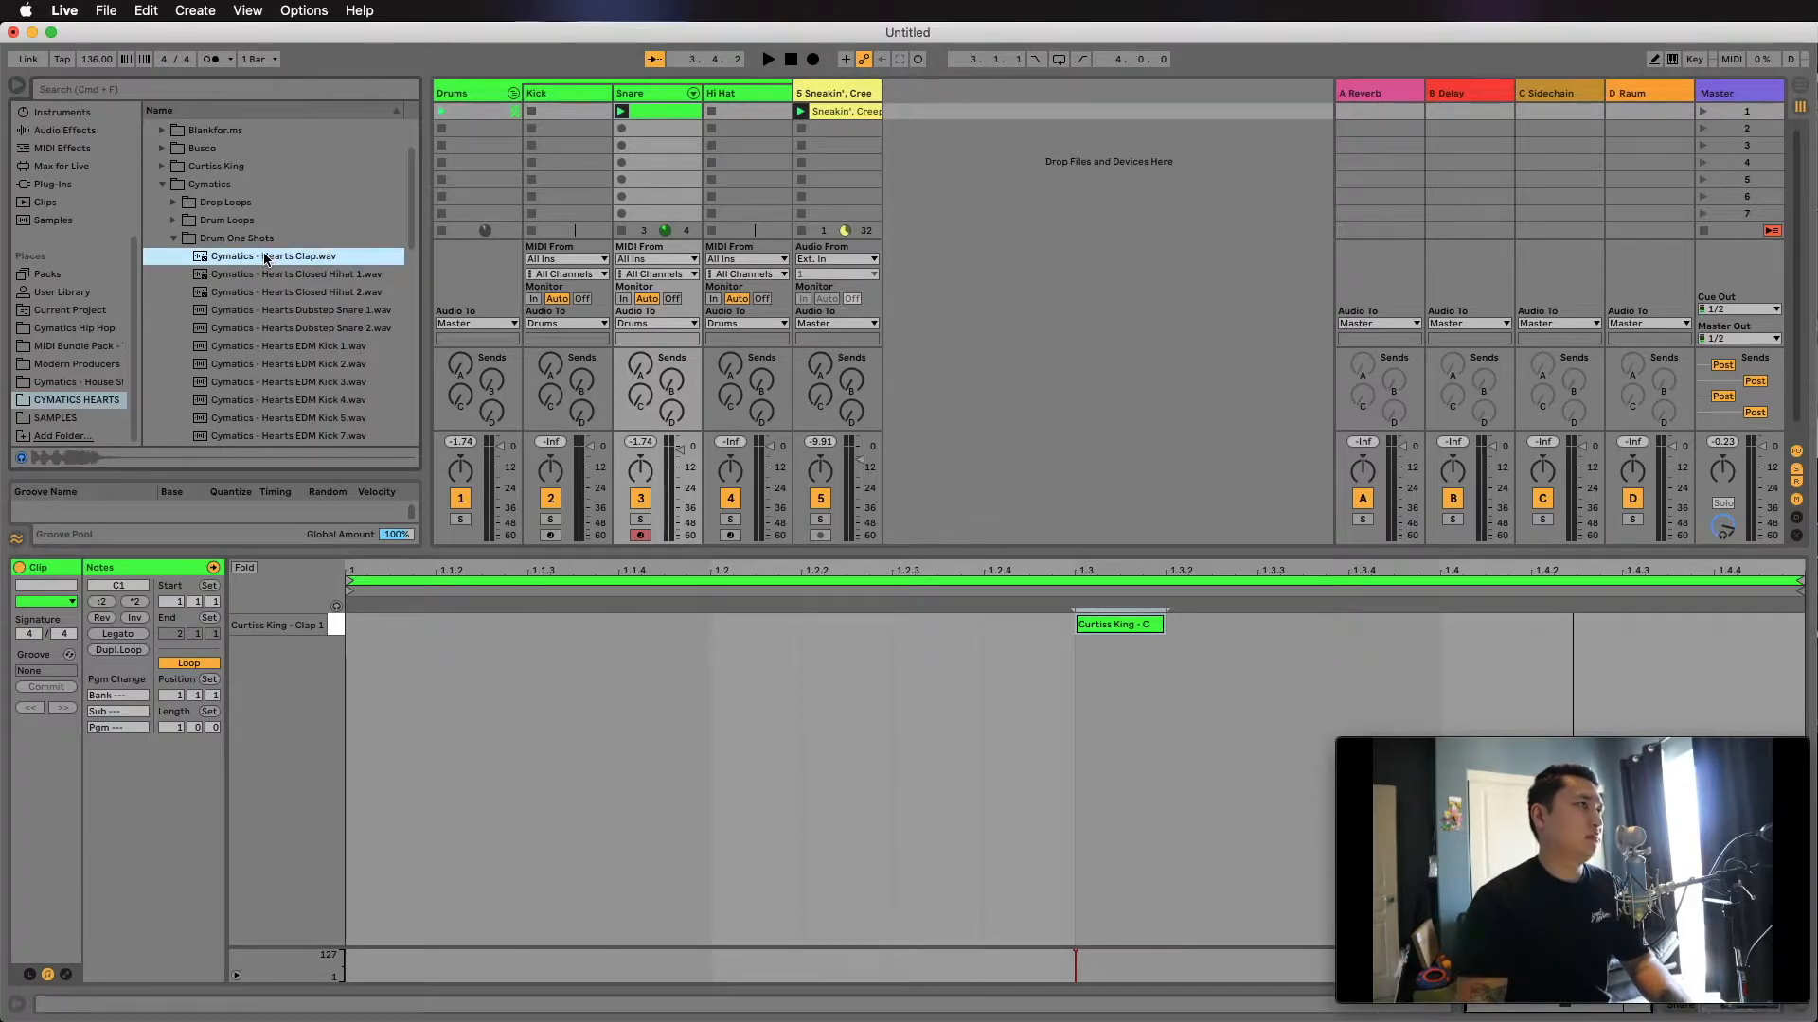
Replace the Snare track's C1 pad sample with Cymatics - Hearts Clap.wav, play it with the melody and enable Warp on it.
key(shift+Tab)
drag(267, 259, 81, 958)
key(space)
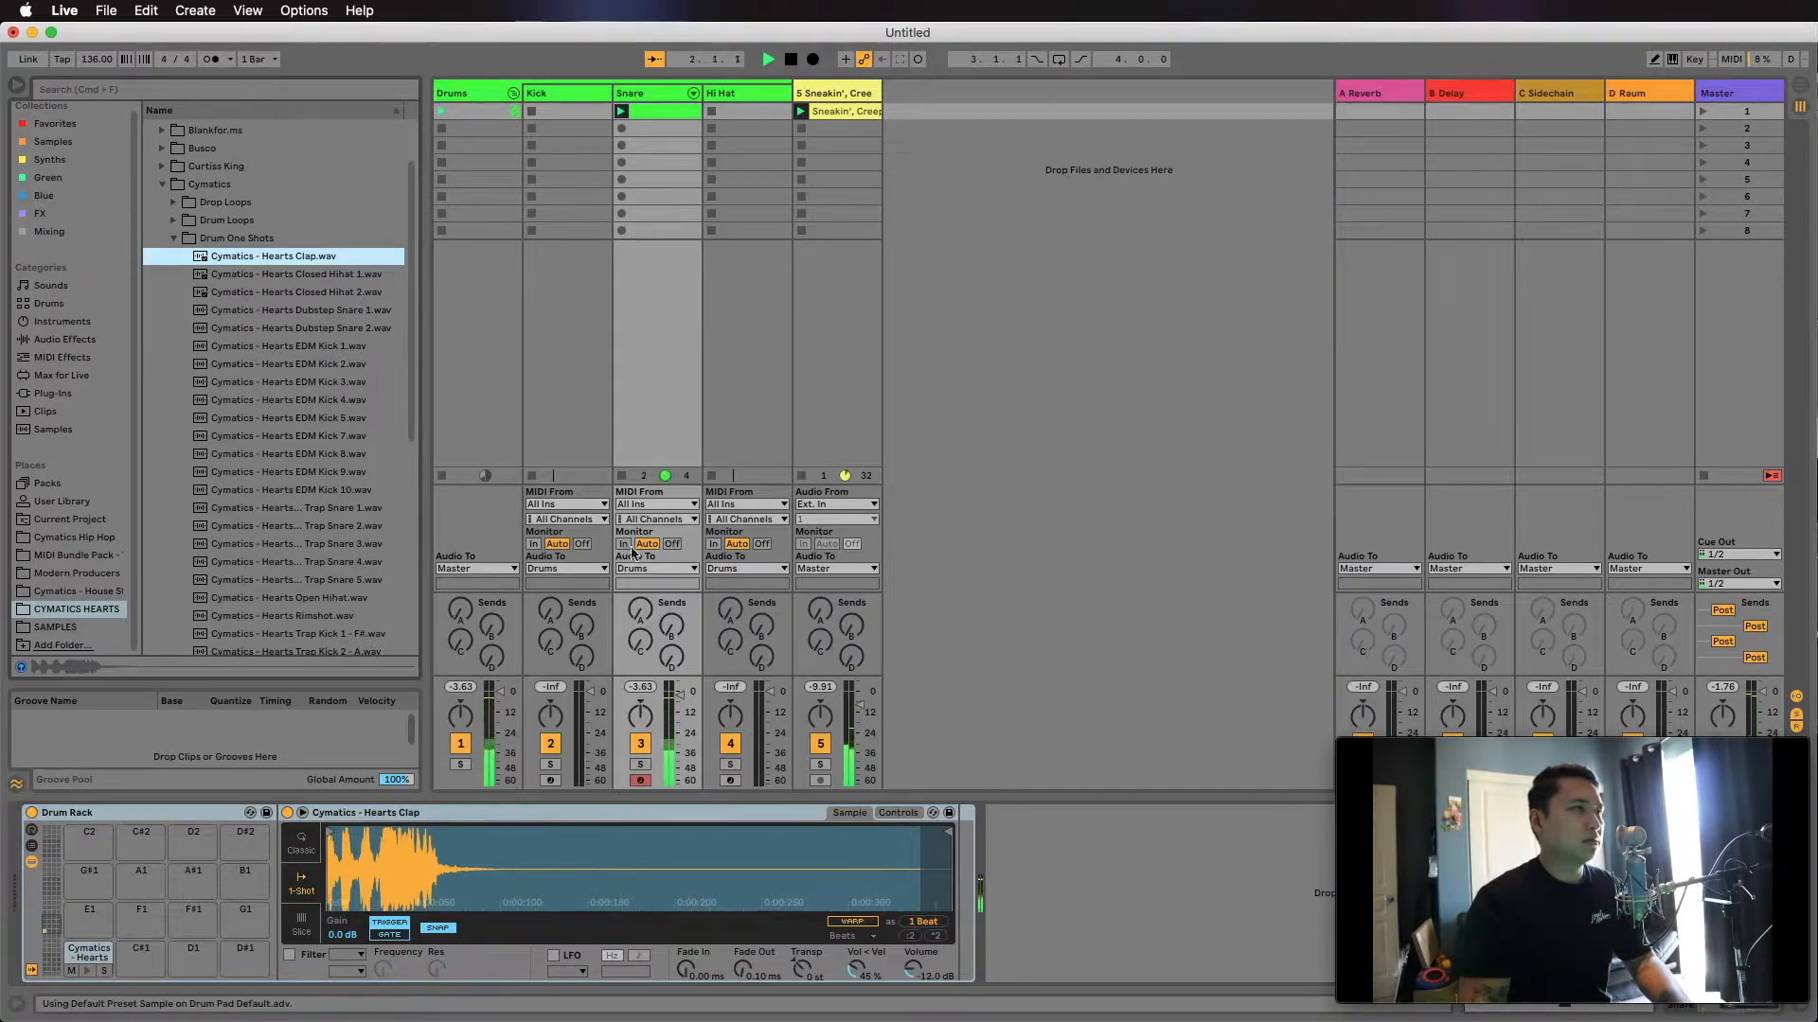
click(844, 922)
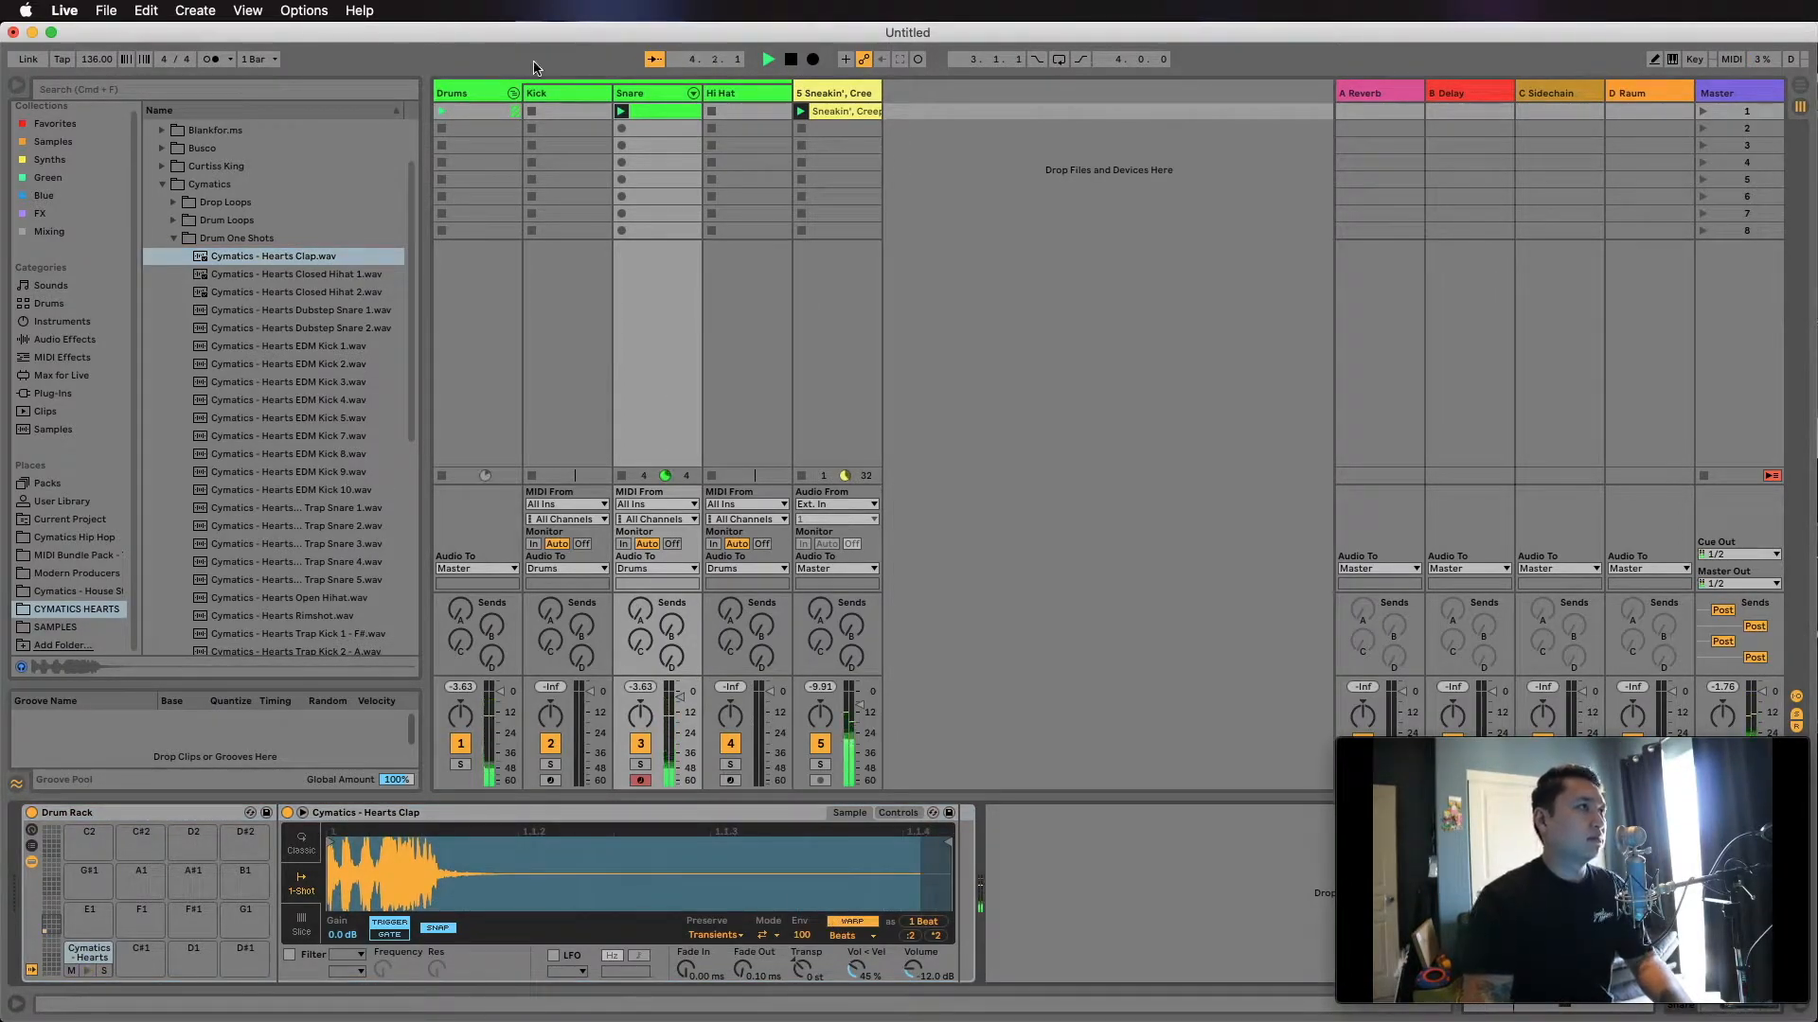
Select the Kick track and audition EDM kicks, Dubstep snares and Trap snares from the Drum One Shots folder.
click(553, 93)
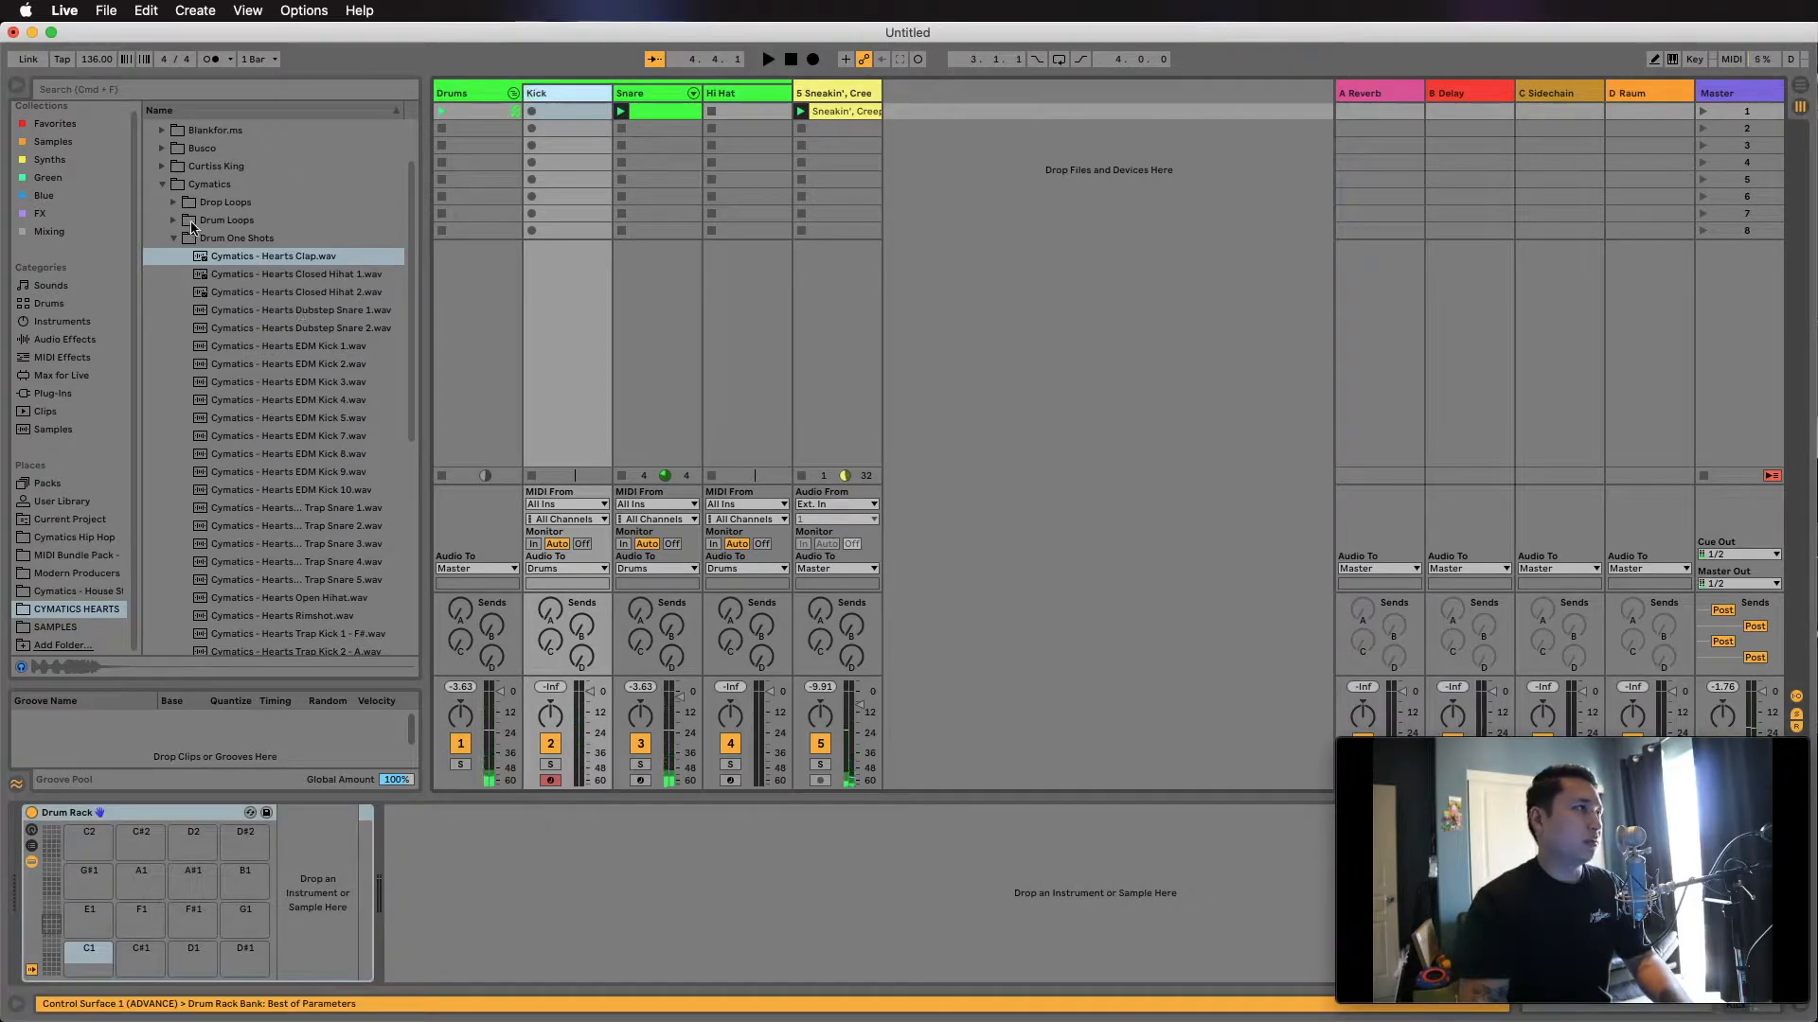
click(262, 368)
click(282, 417)
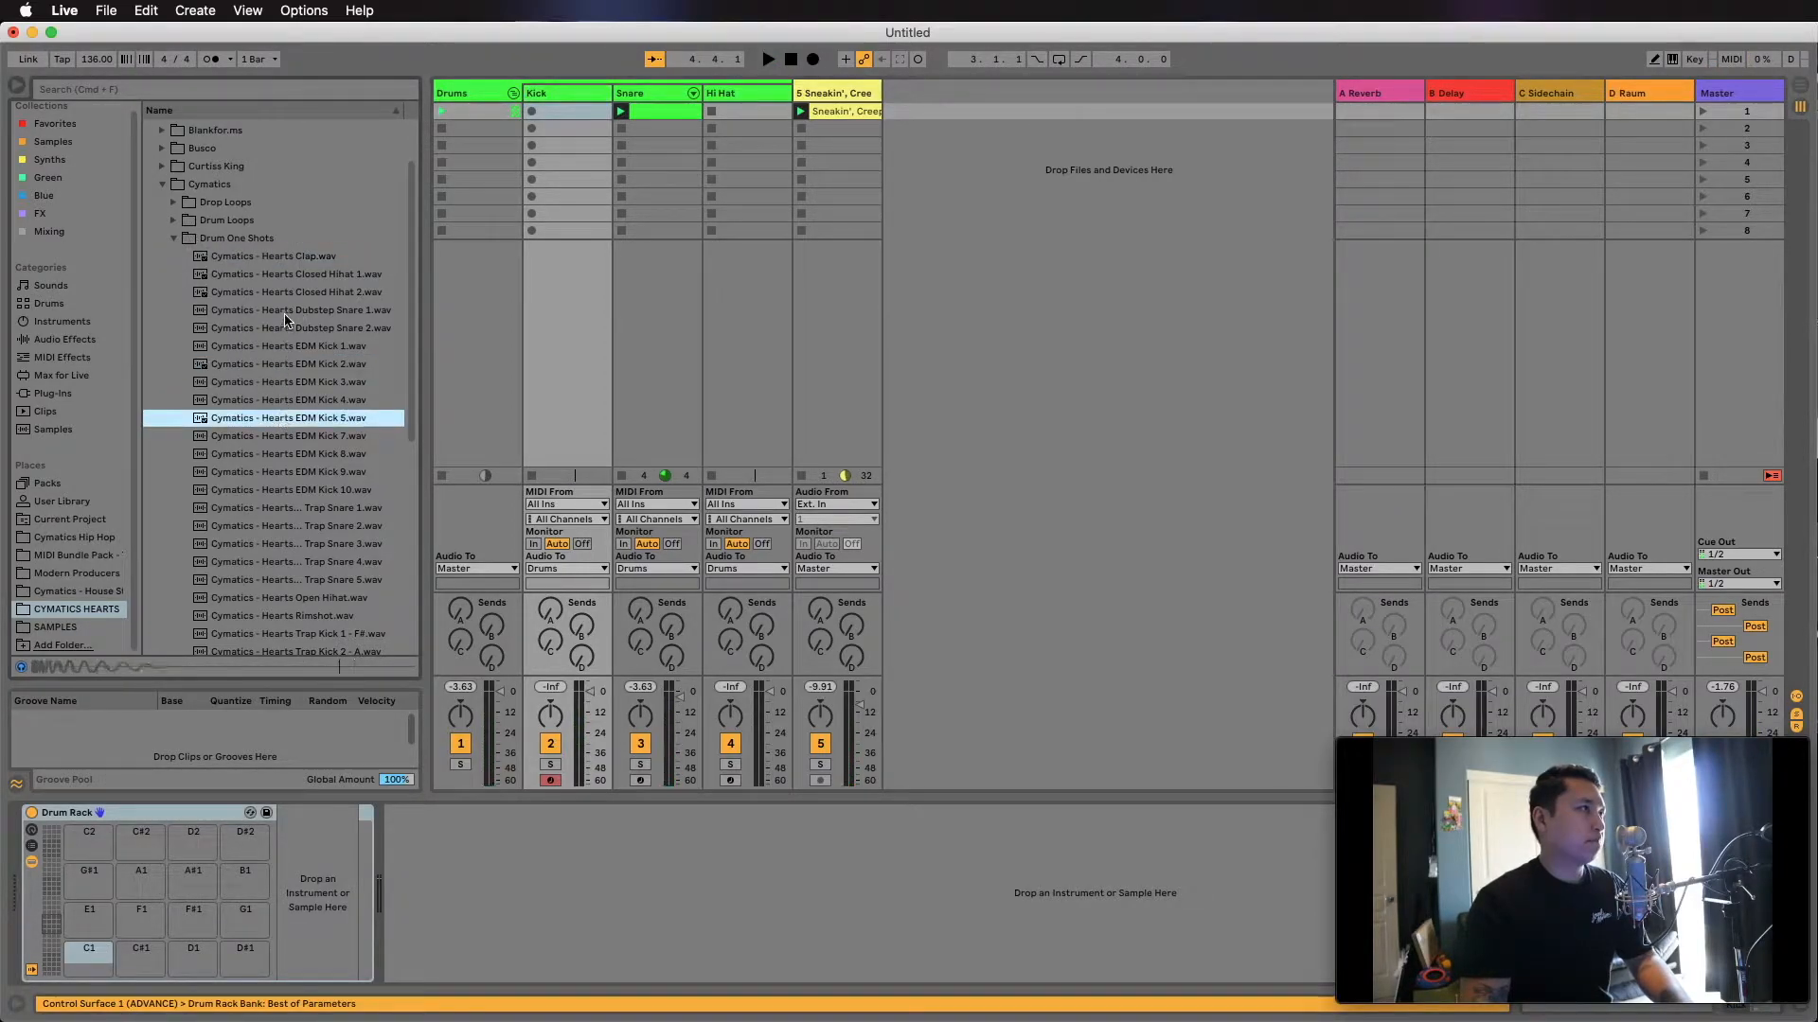
click(284, 309)
click(284, 327)
click(280, 292)
click(298, 509)
click(297, 527)
Compare the Cymatics Hearts Trap Kick 1, 2 and 3 samples, listening to them along with the melody and clap.
scroll(297, 527, down, 3)
click(299, 516)
click(293, 585)
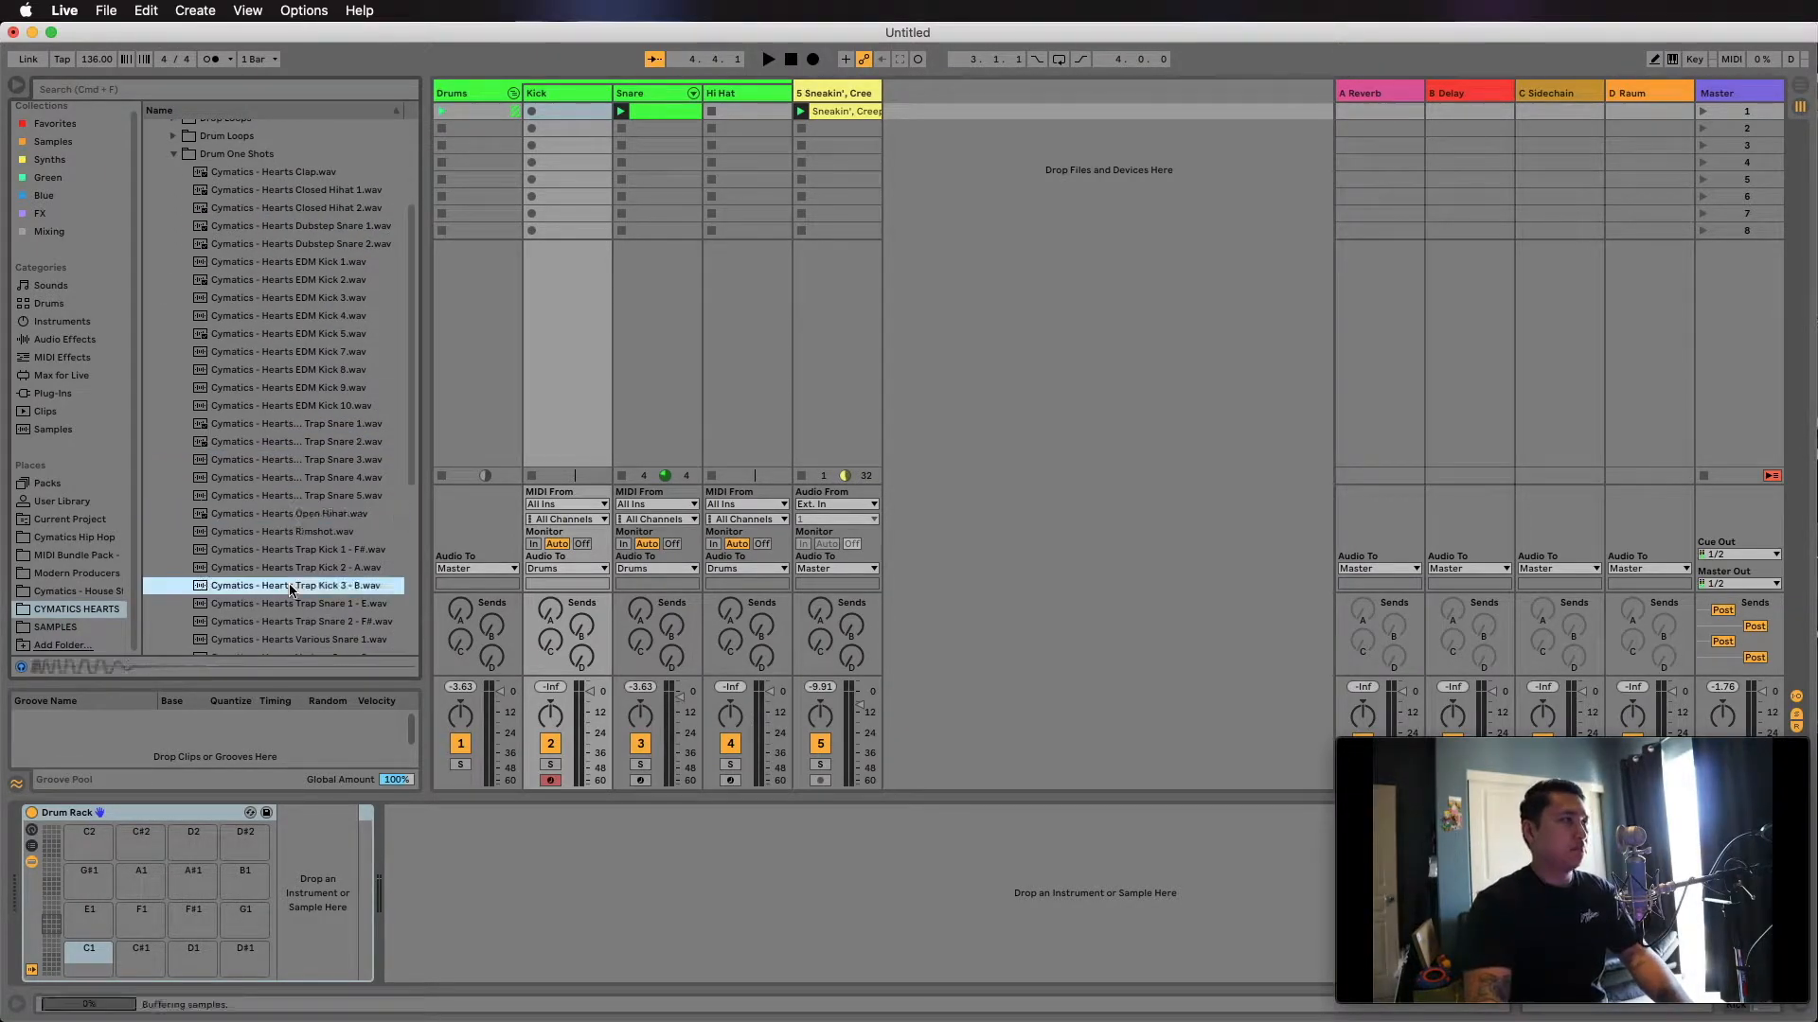
scroll(291, 591, down, 3)
click(297, 486)
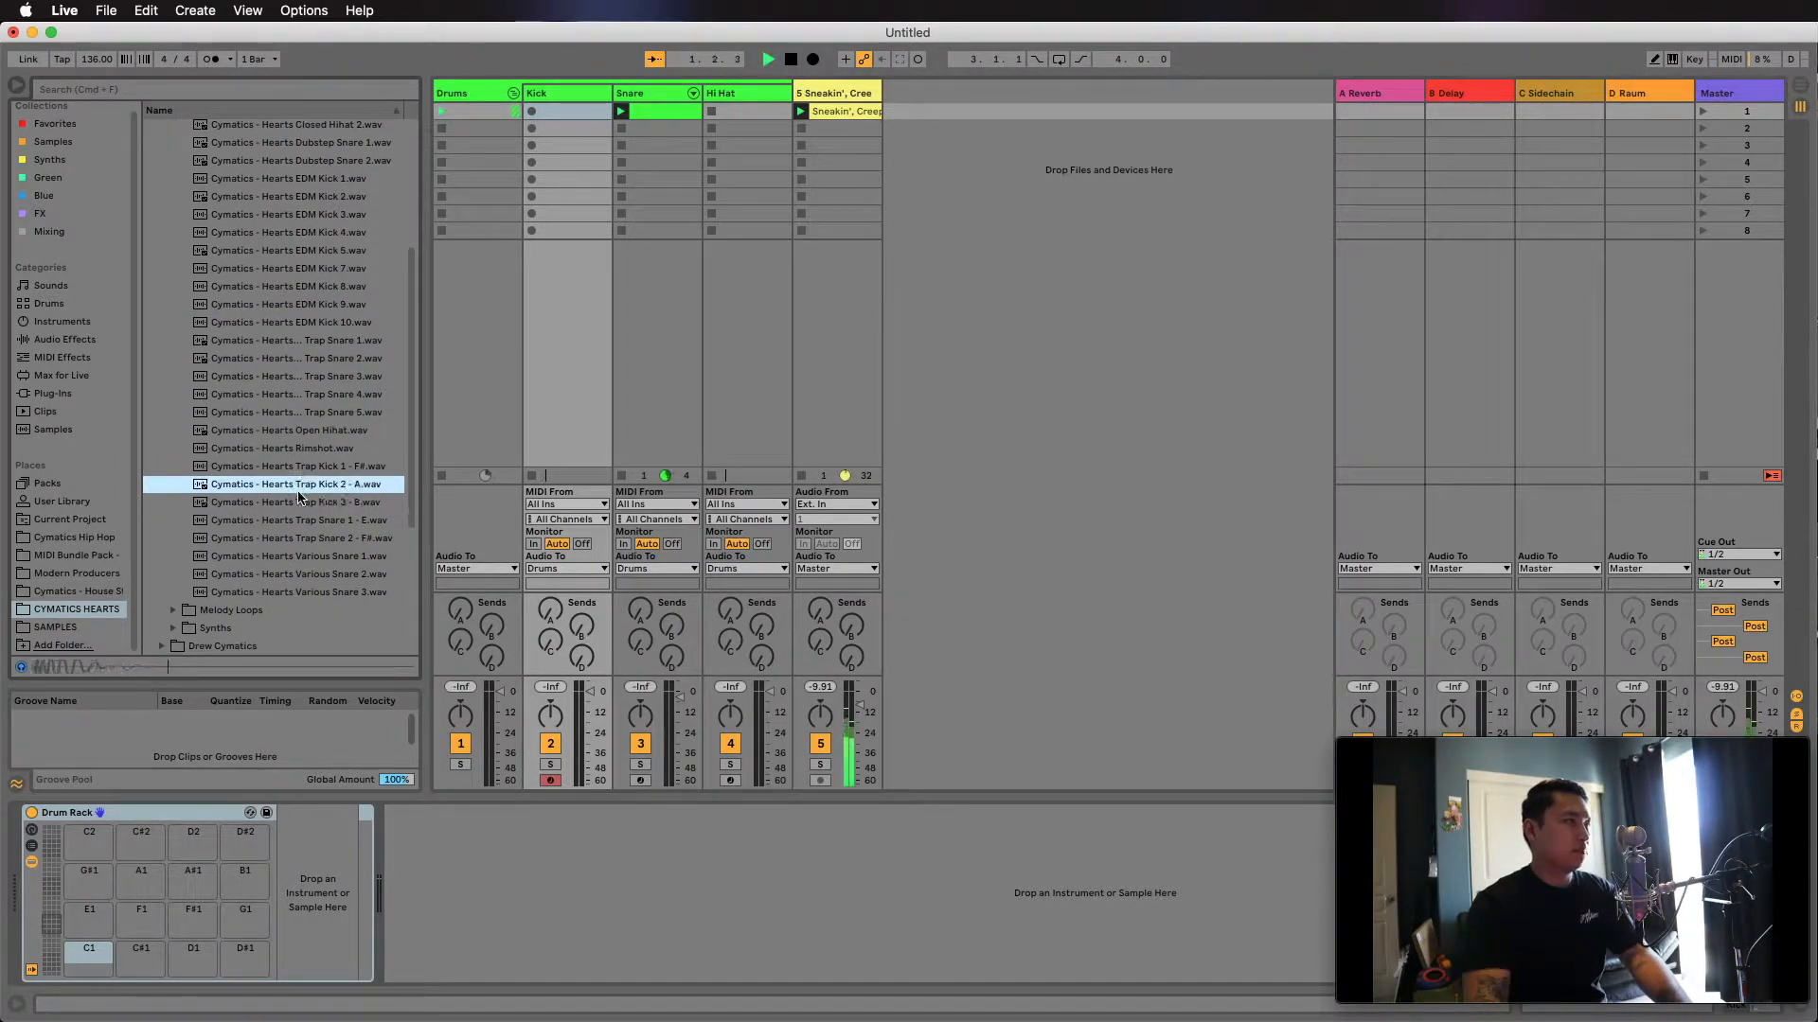
click(297, 471)
click(295, 487)
click(295, 501)
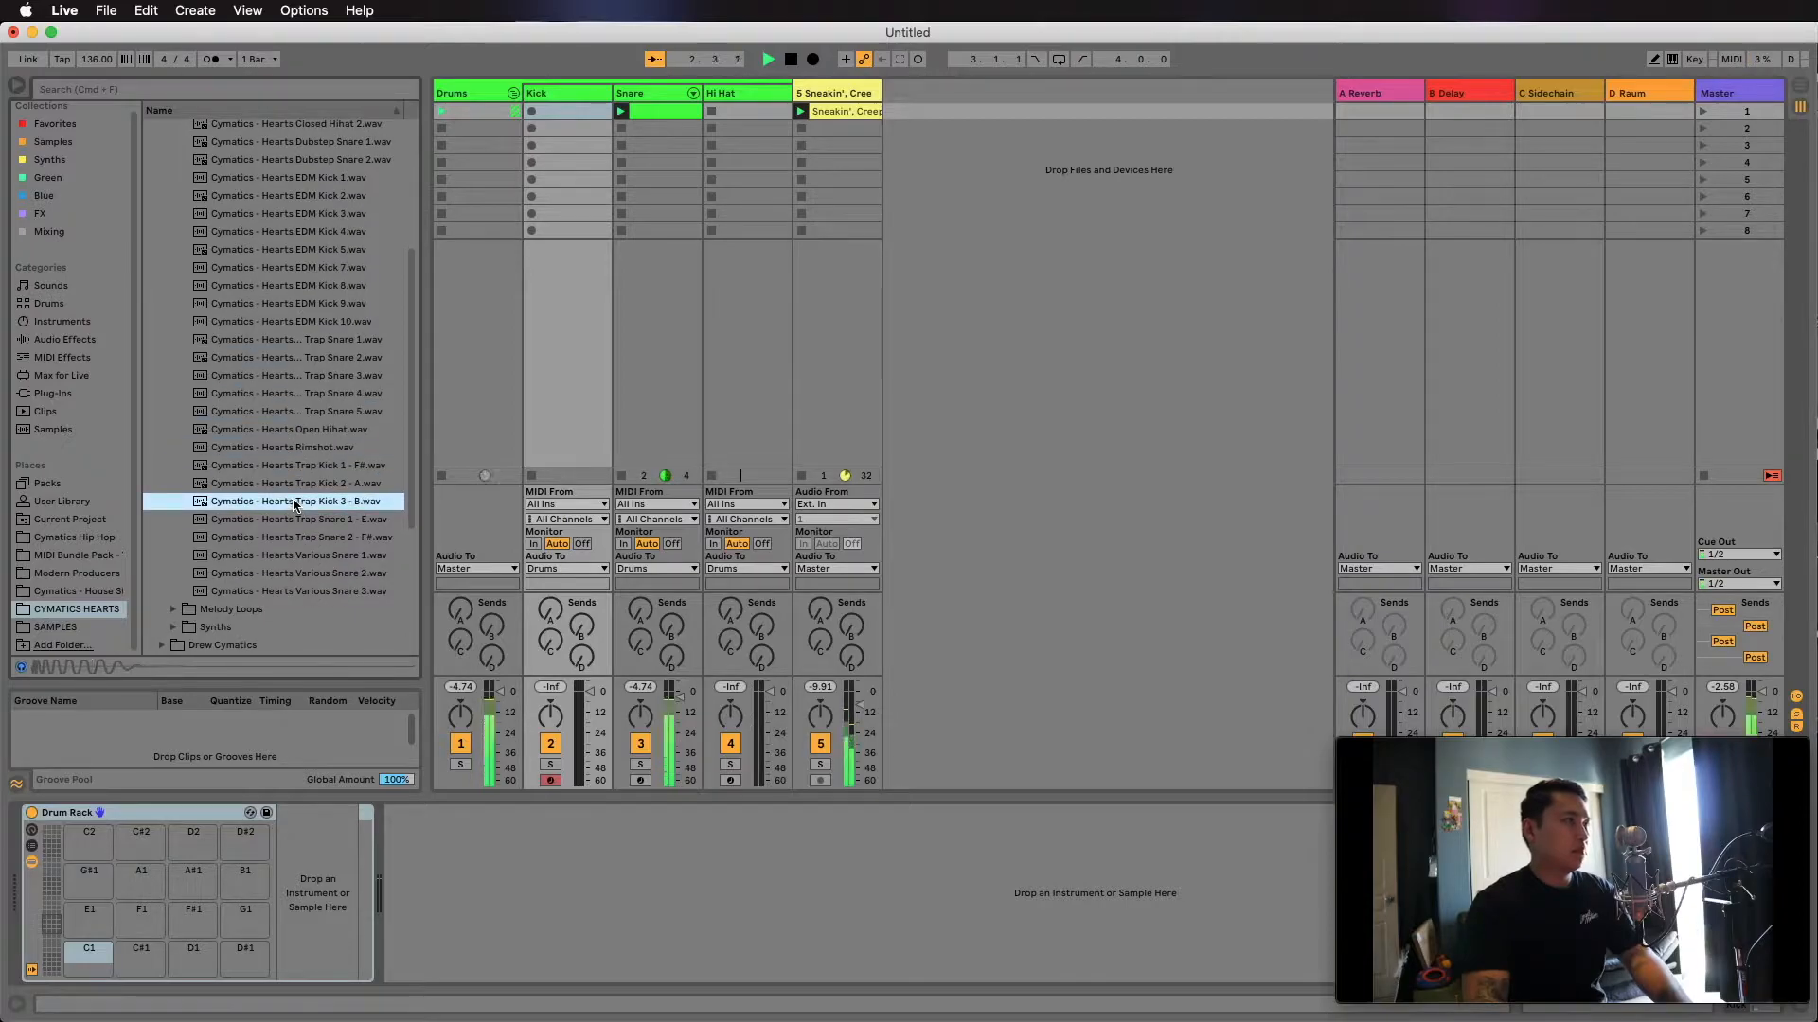
Load Cymatics - Hearts Trap Kick 3 - B.wav onto the Kick track's C1 pad and enable Warp on it.
click(550, 92)
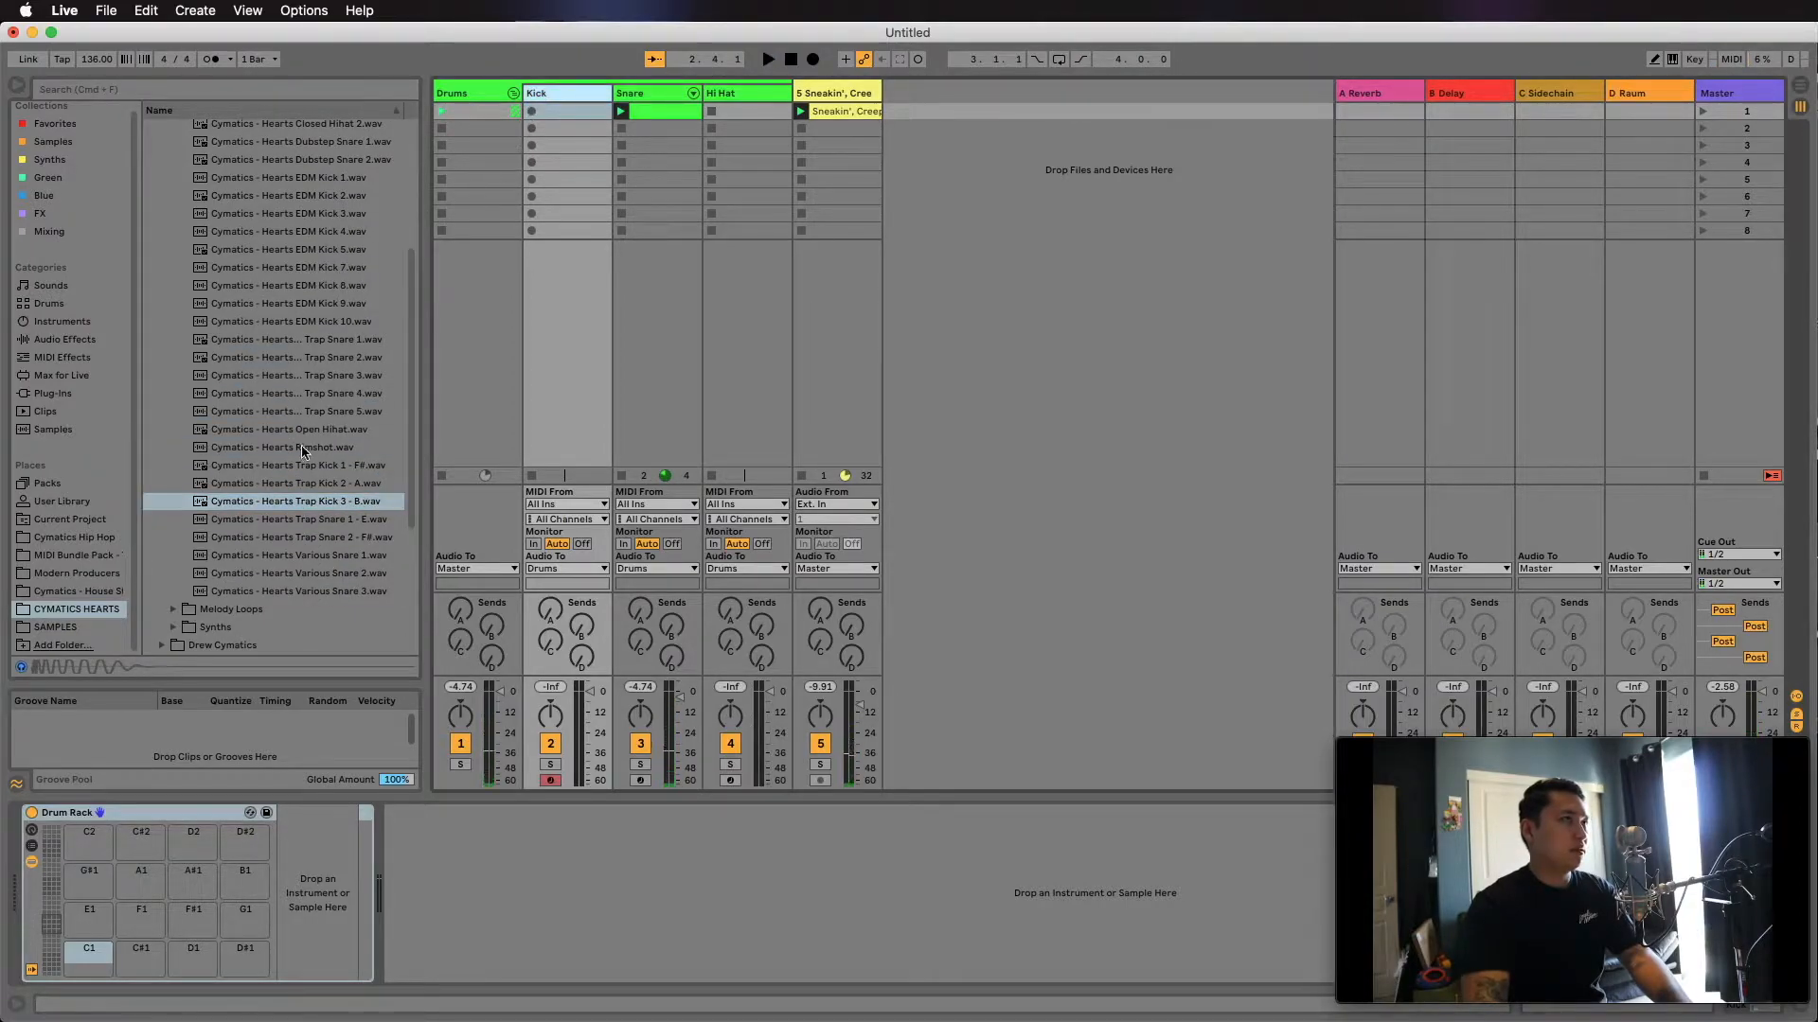
drag(296, 502, 89, 956)
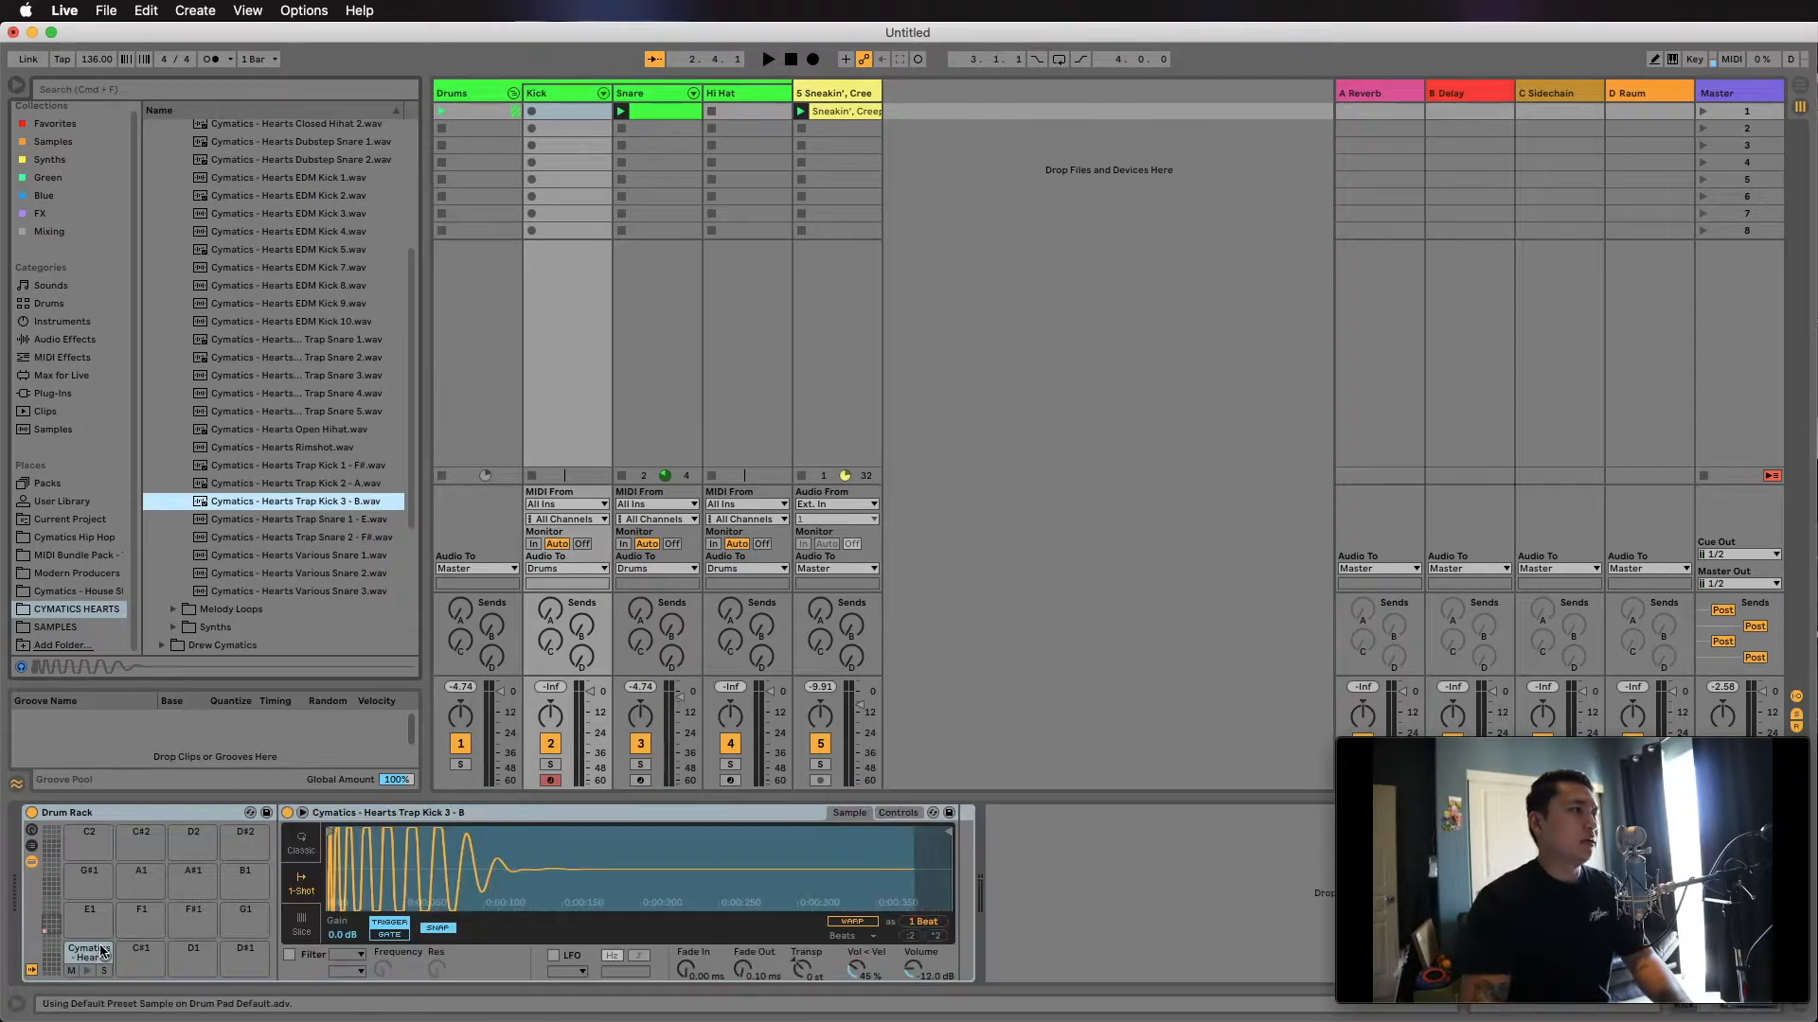
click(852, 921)
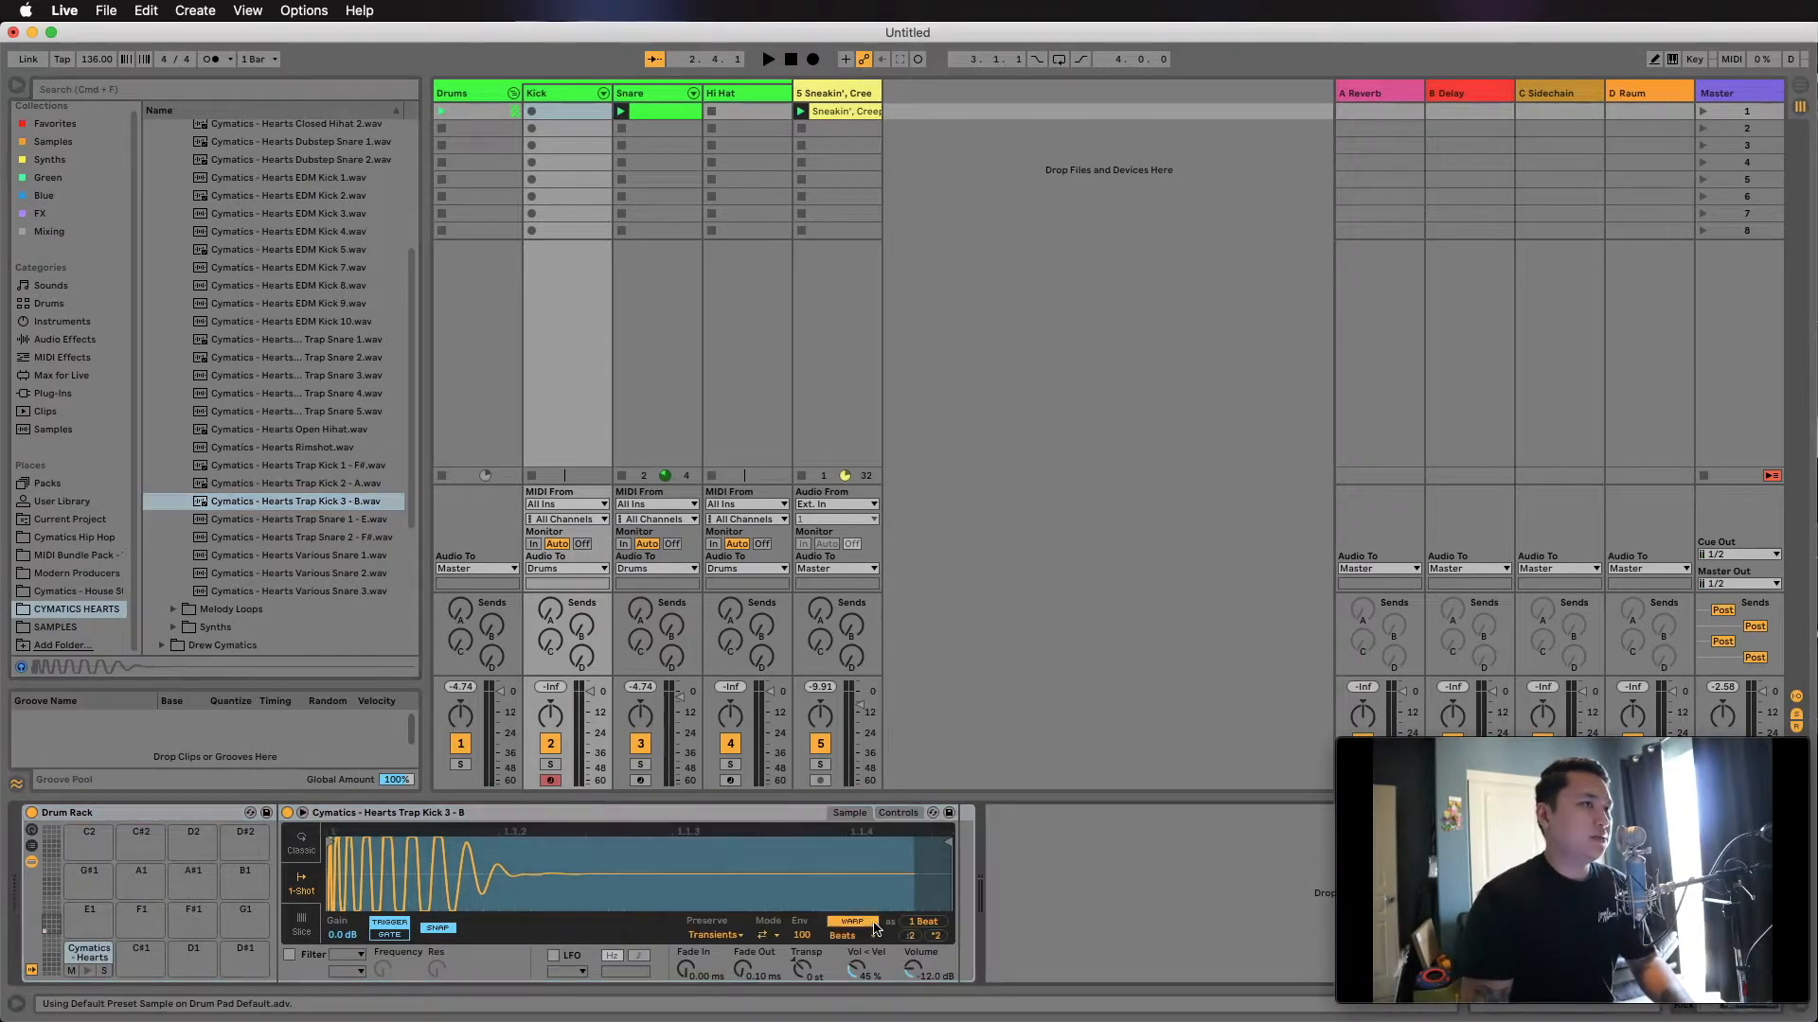
Check the melody loop's key by locating its source file in the User Library, and view the Snare clip.
click(837, 111)
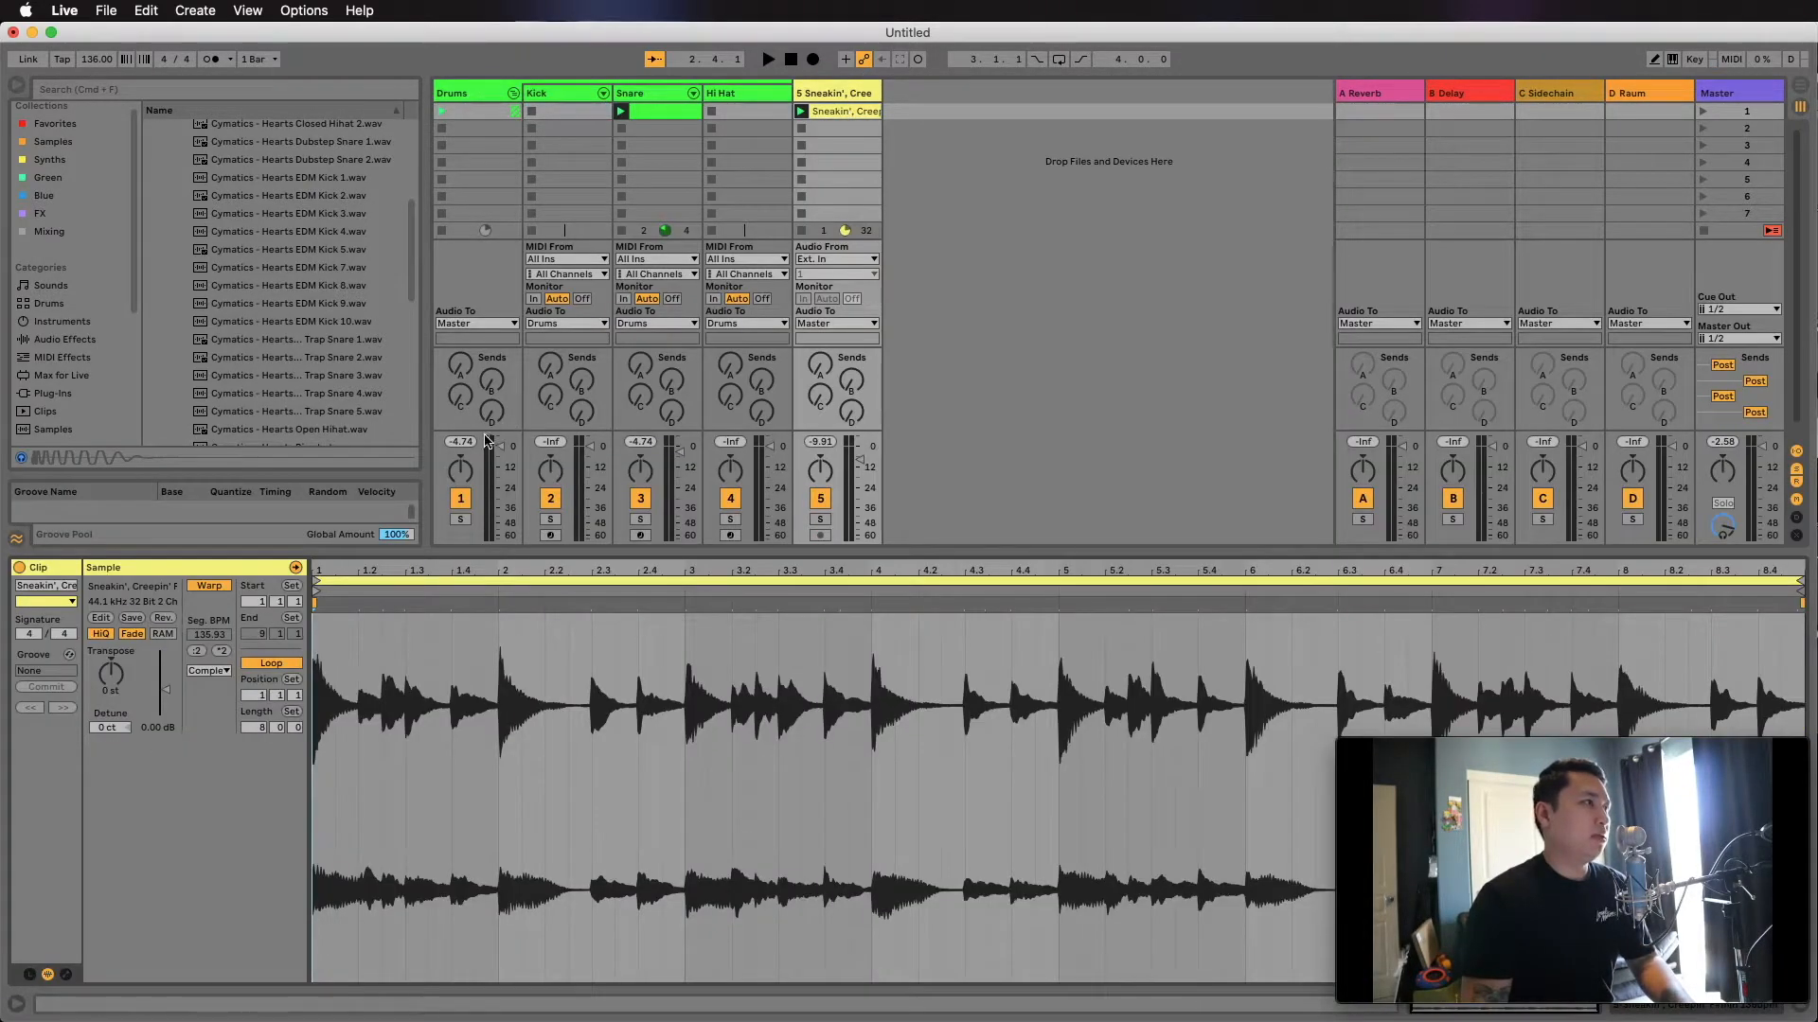
click(109, 584)
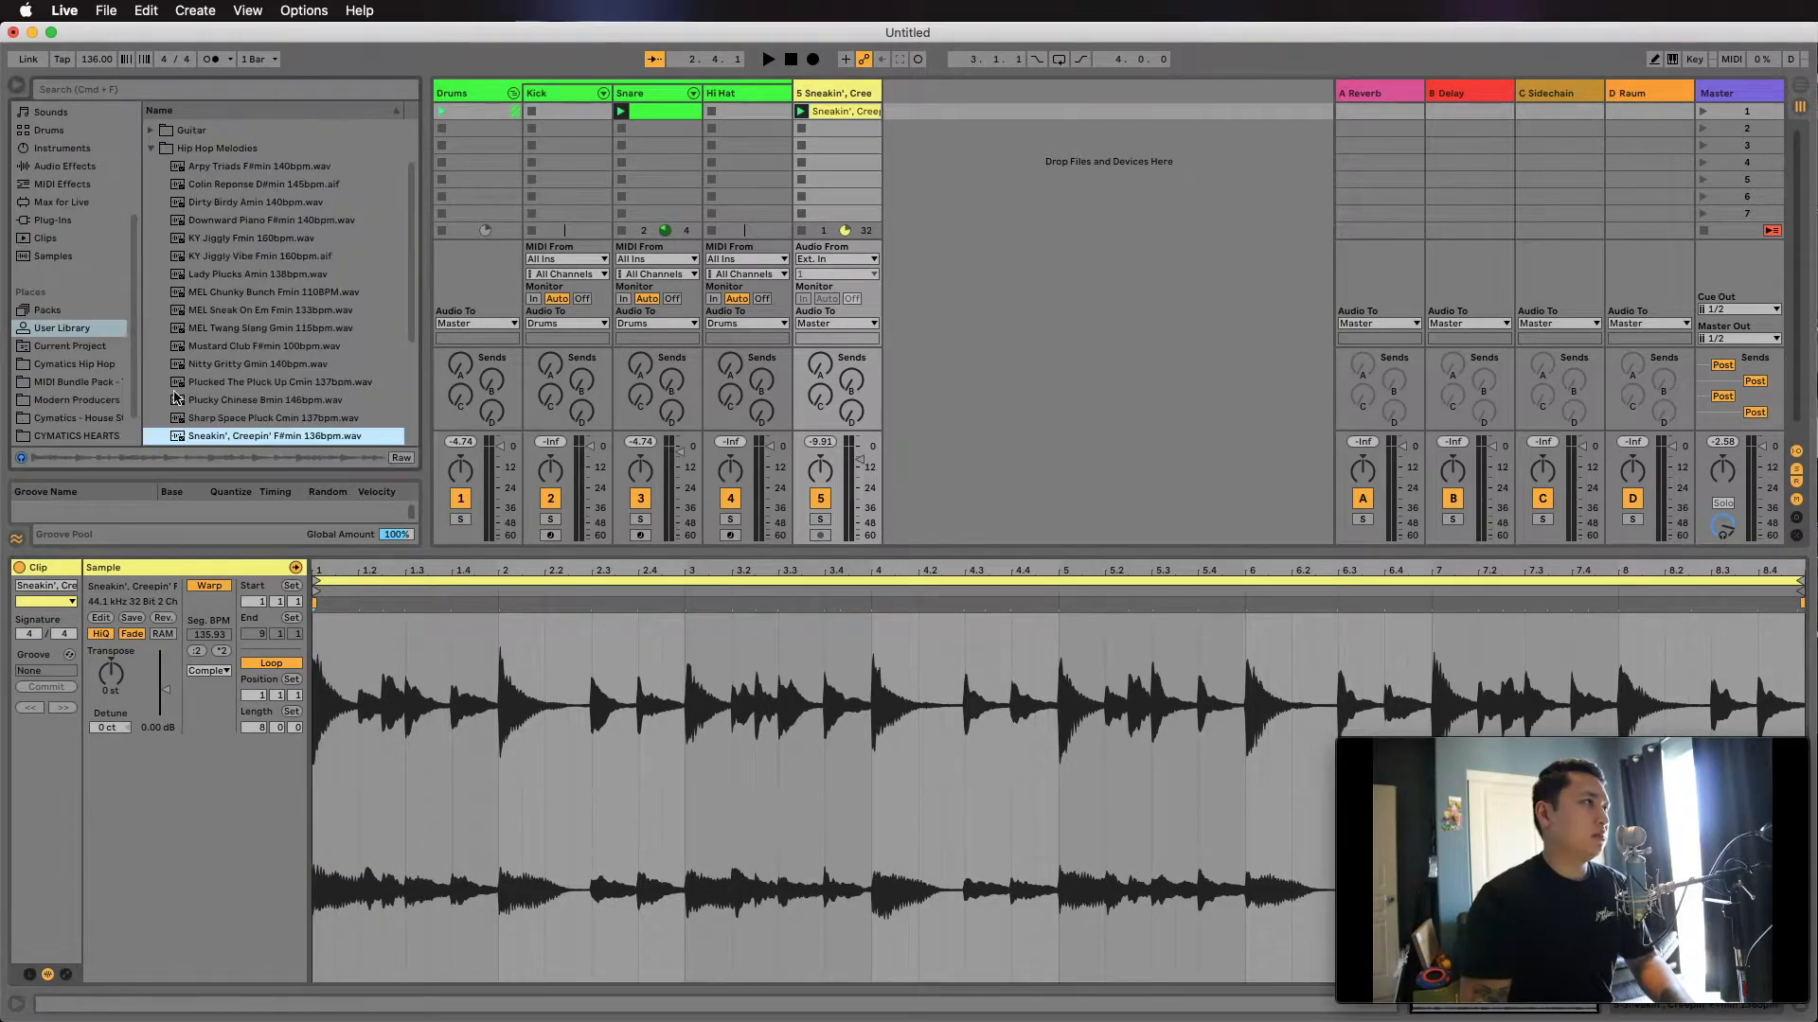
click(652, 109)
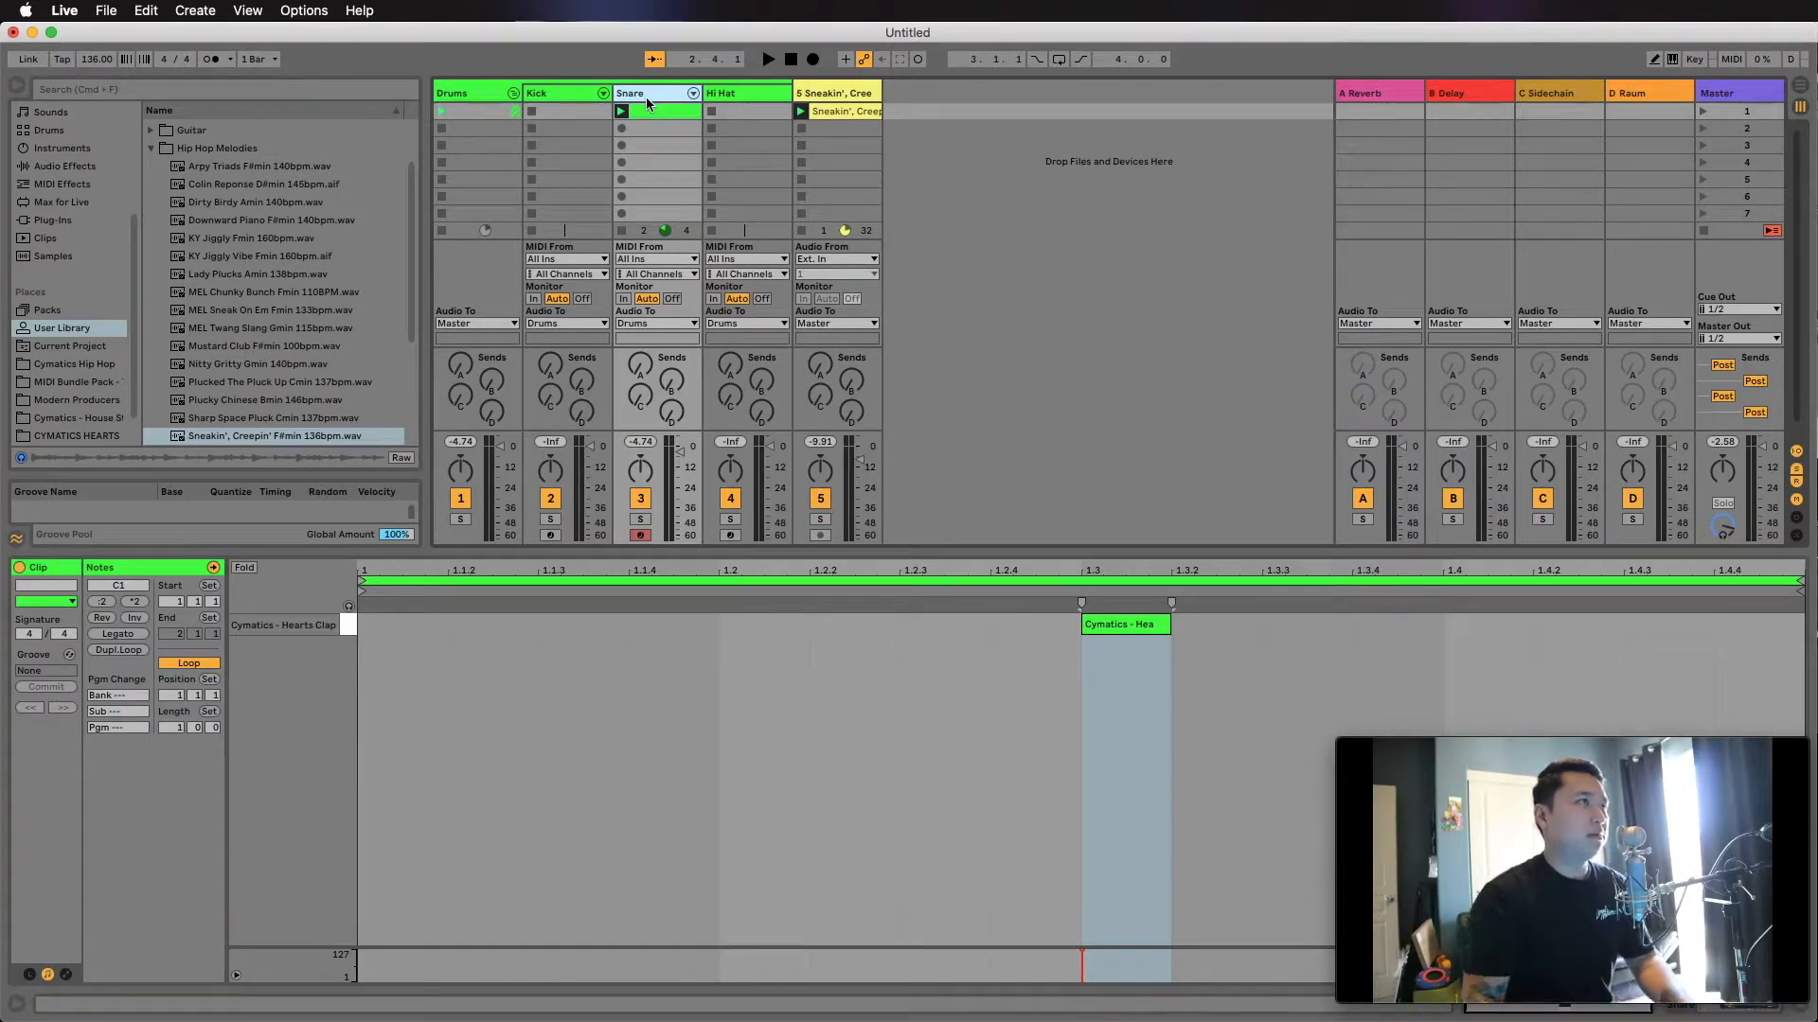
Create an empty clip in the Kick track's first slot, and adjust the kick sample's transposition while previewing its pad.
click(564, 94)
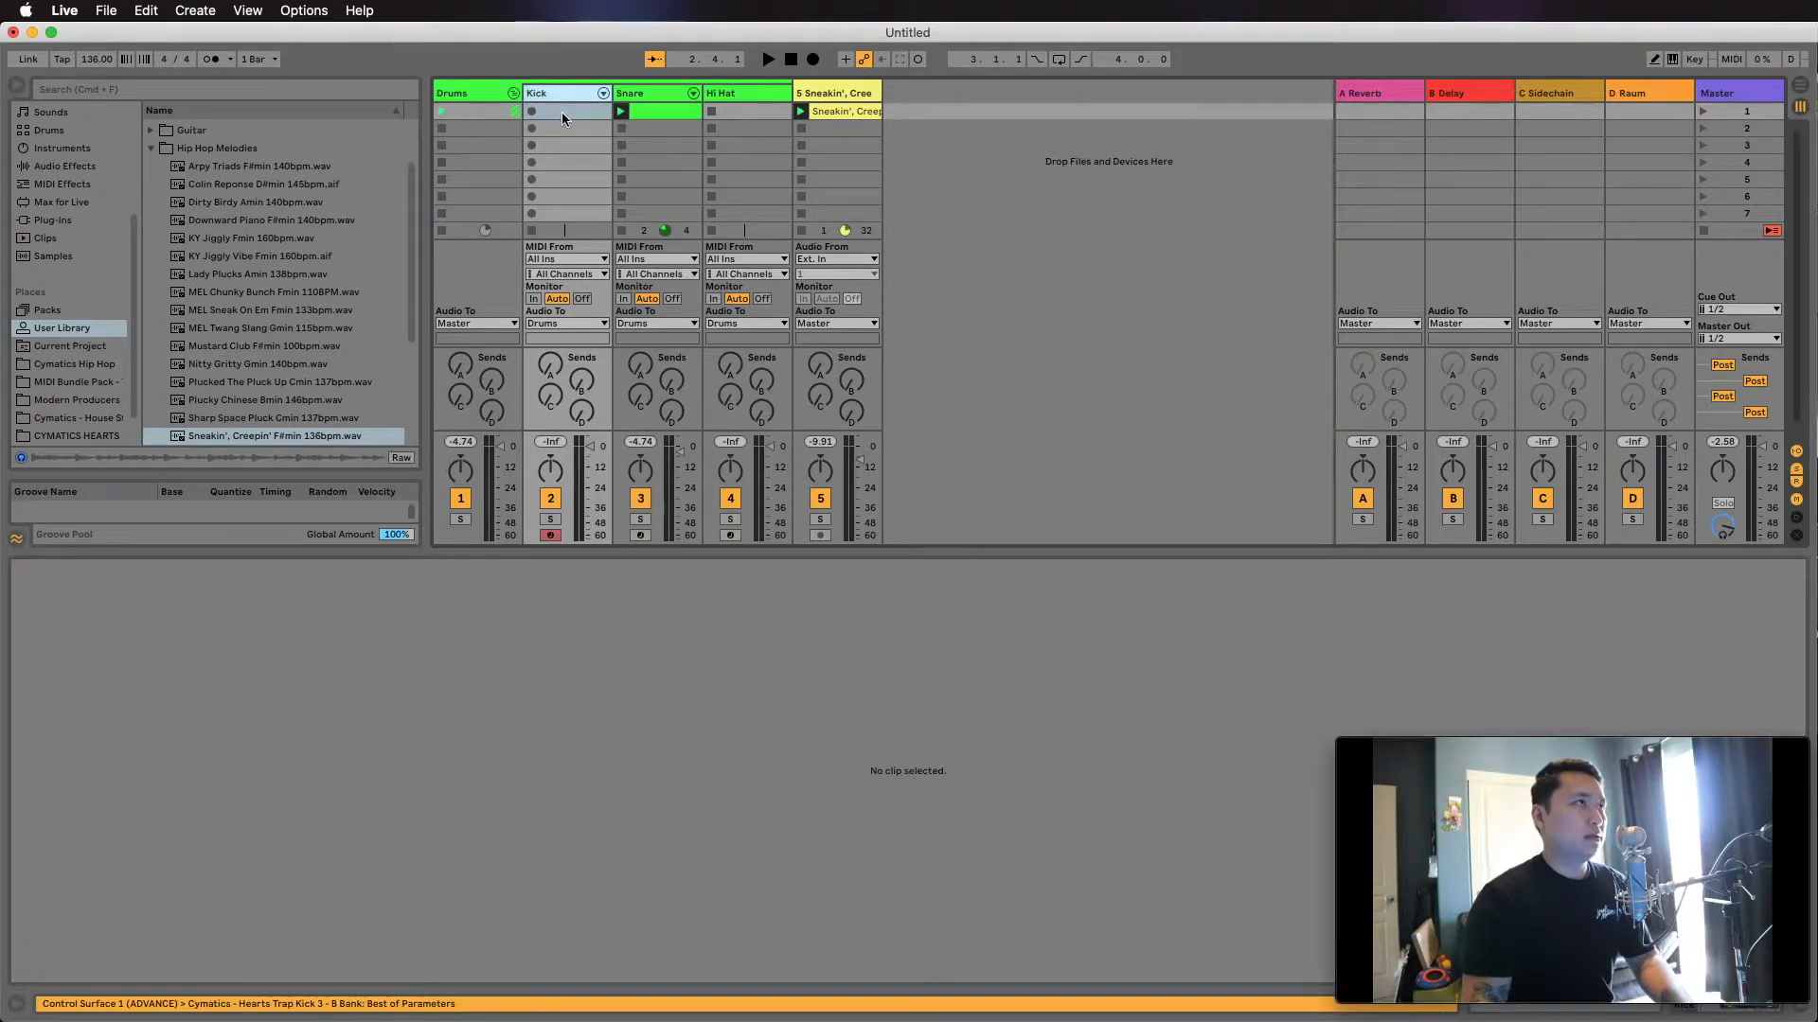
double_click(560, 111)
key(shift+Tab)
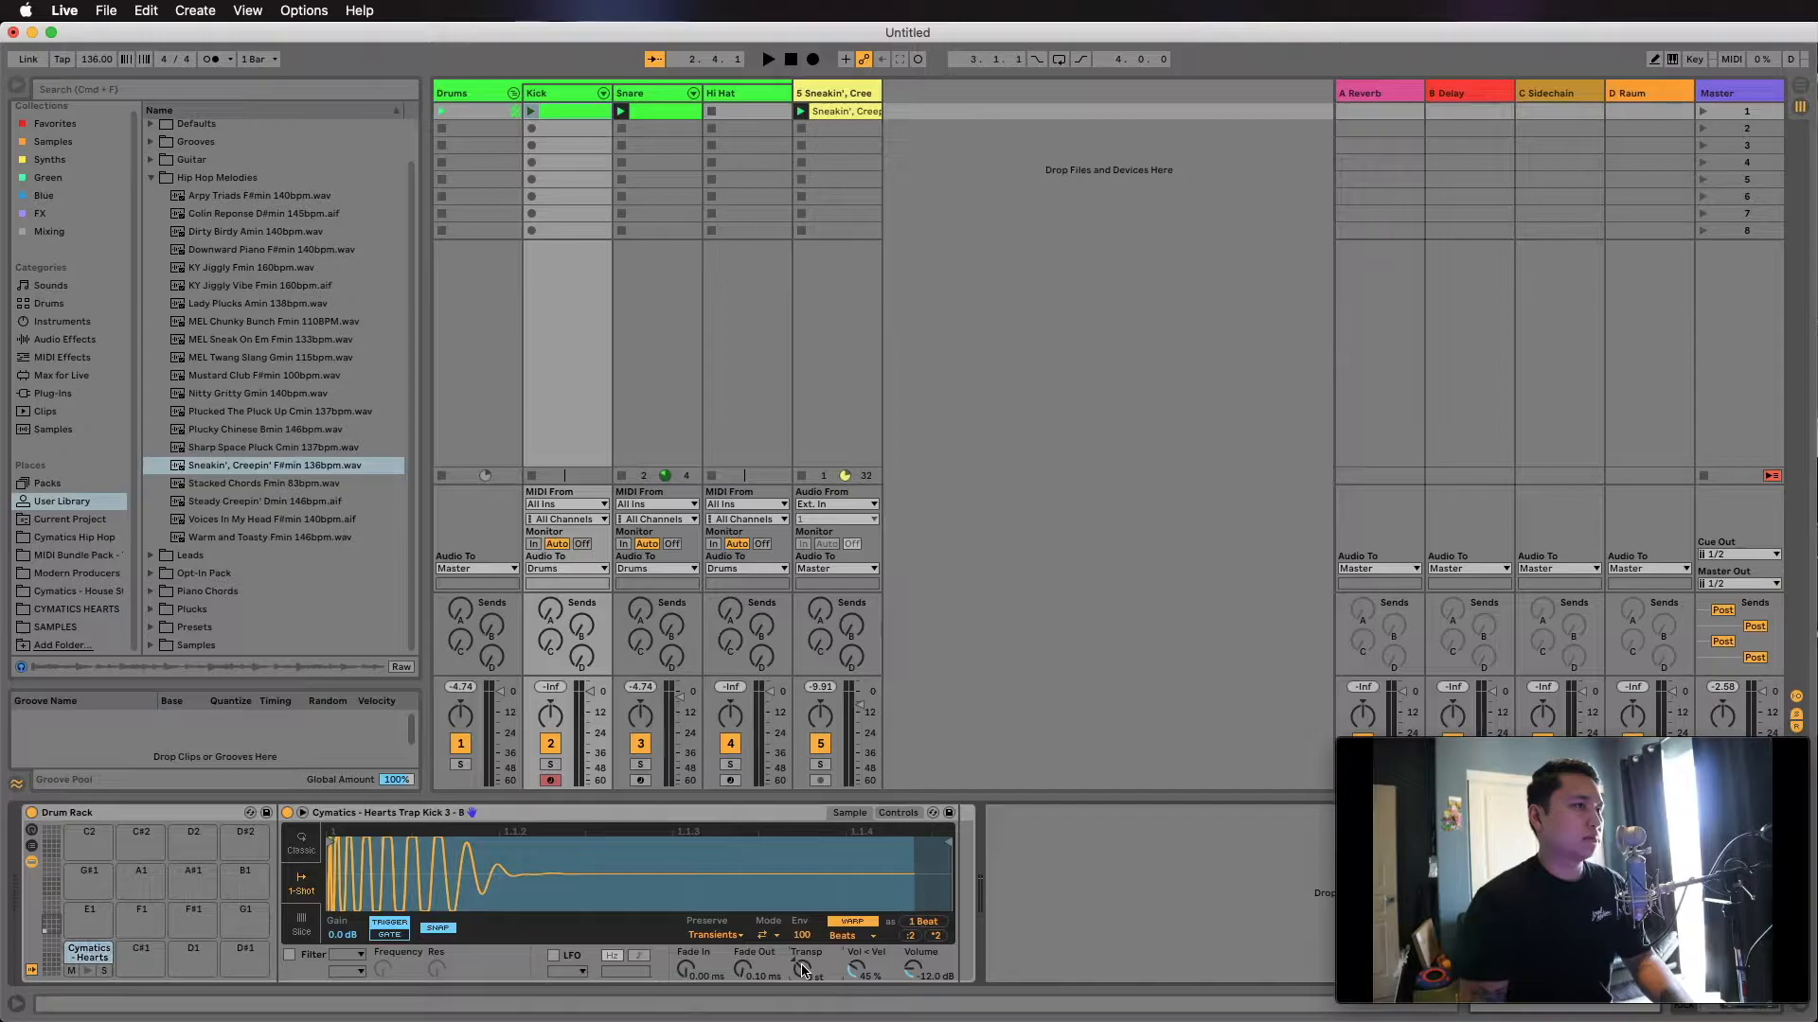
click(89, 971)
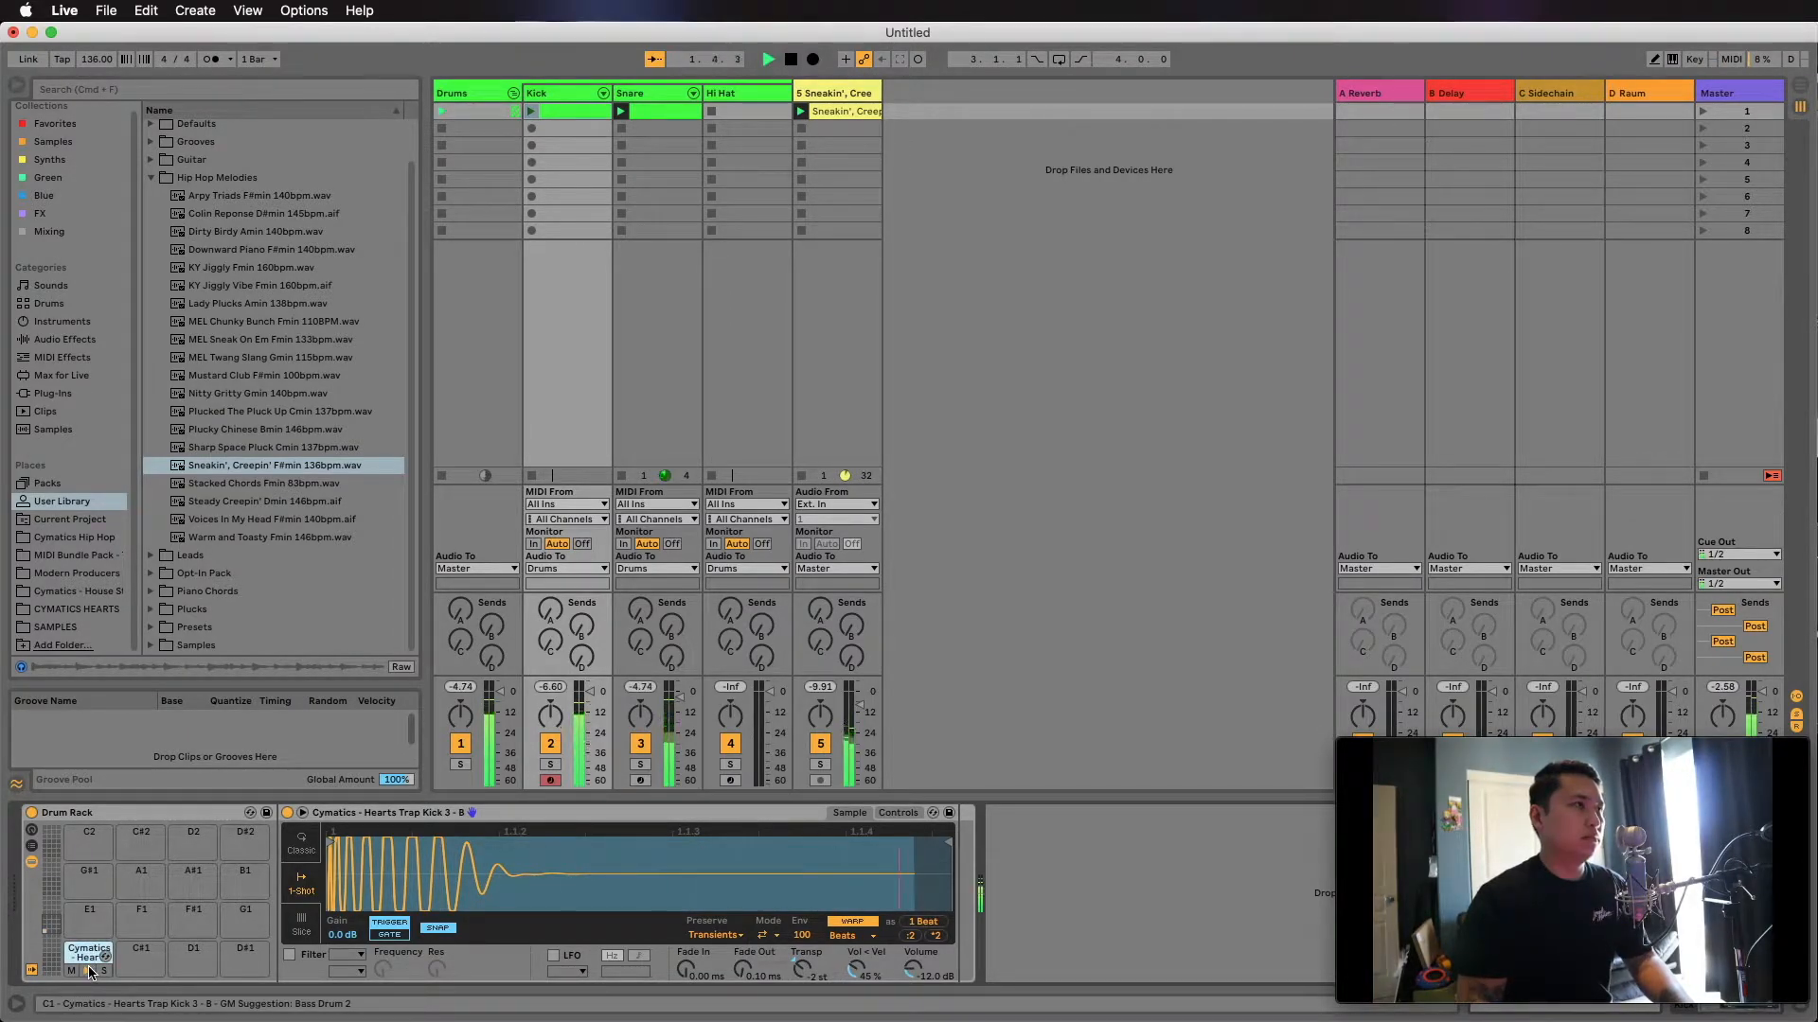
Place a kick note on beat 1 of the Kick clip at velocity 127 and play it with the melody and clap.
click(588, 110)
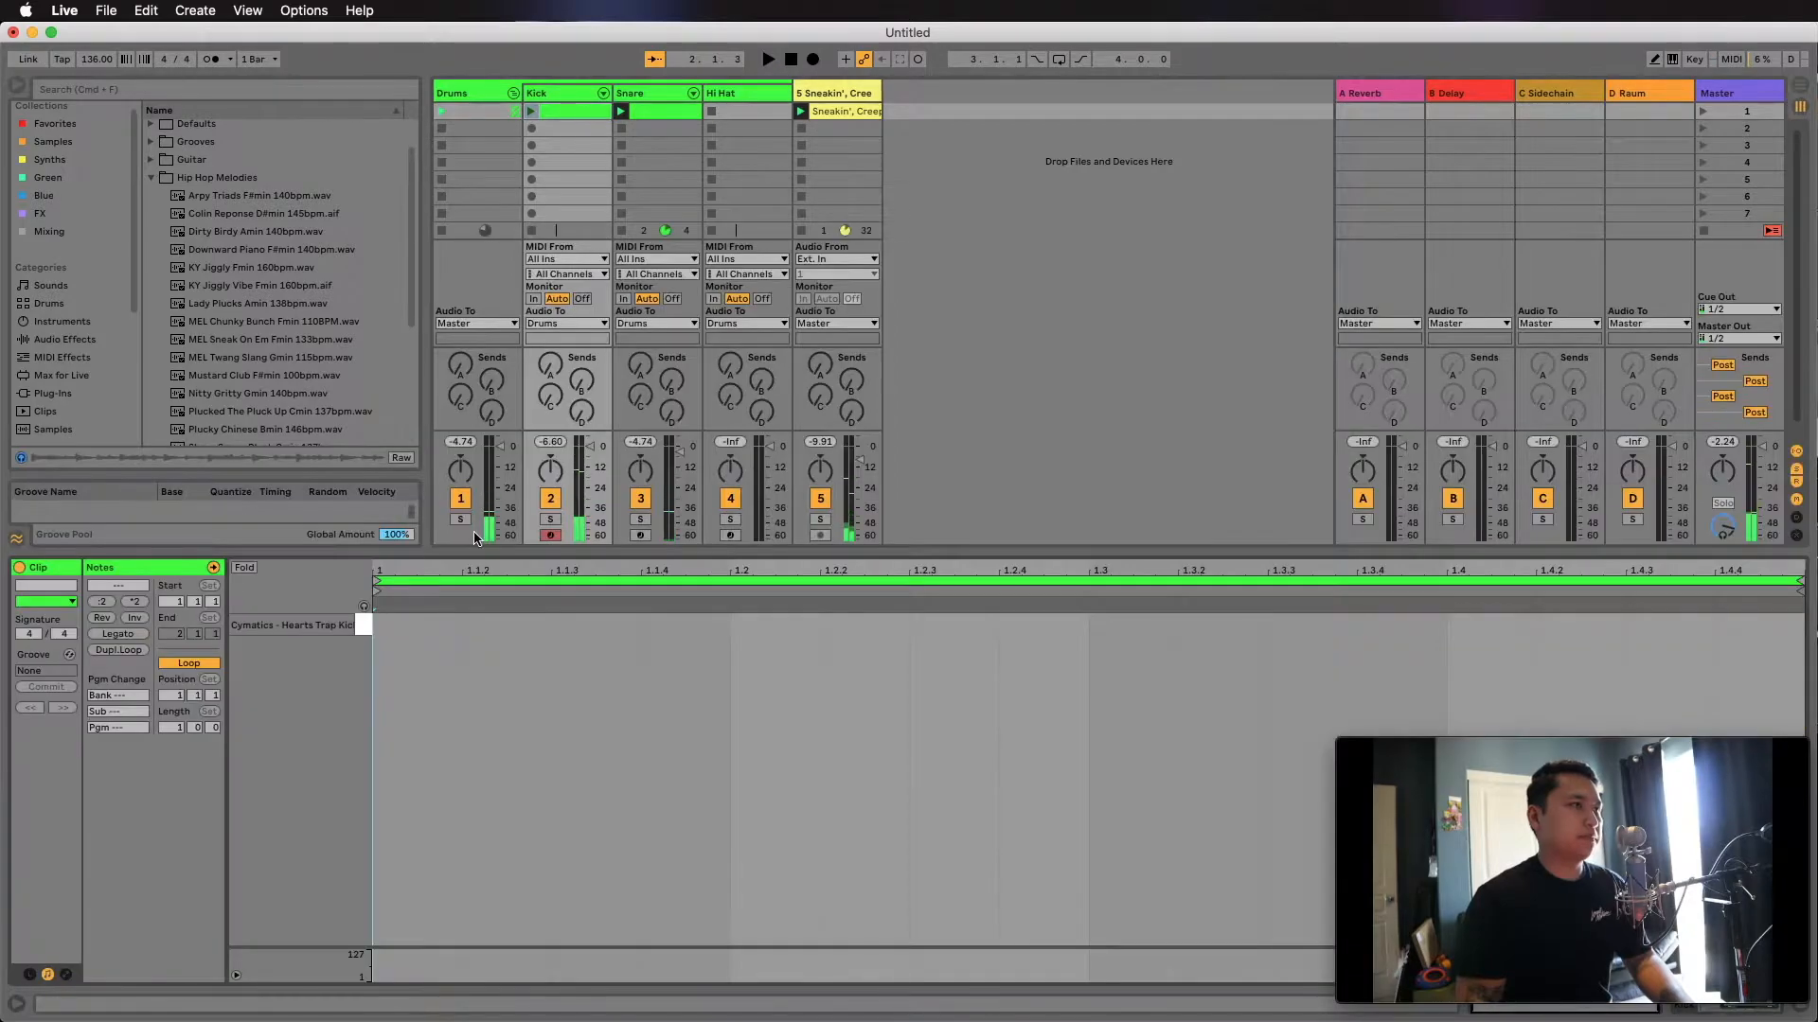
double_click(422, 625)
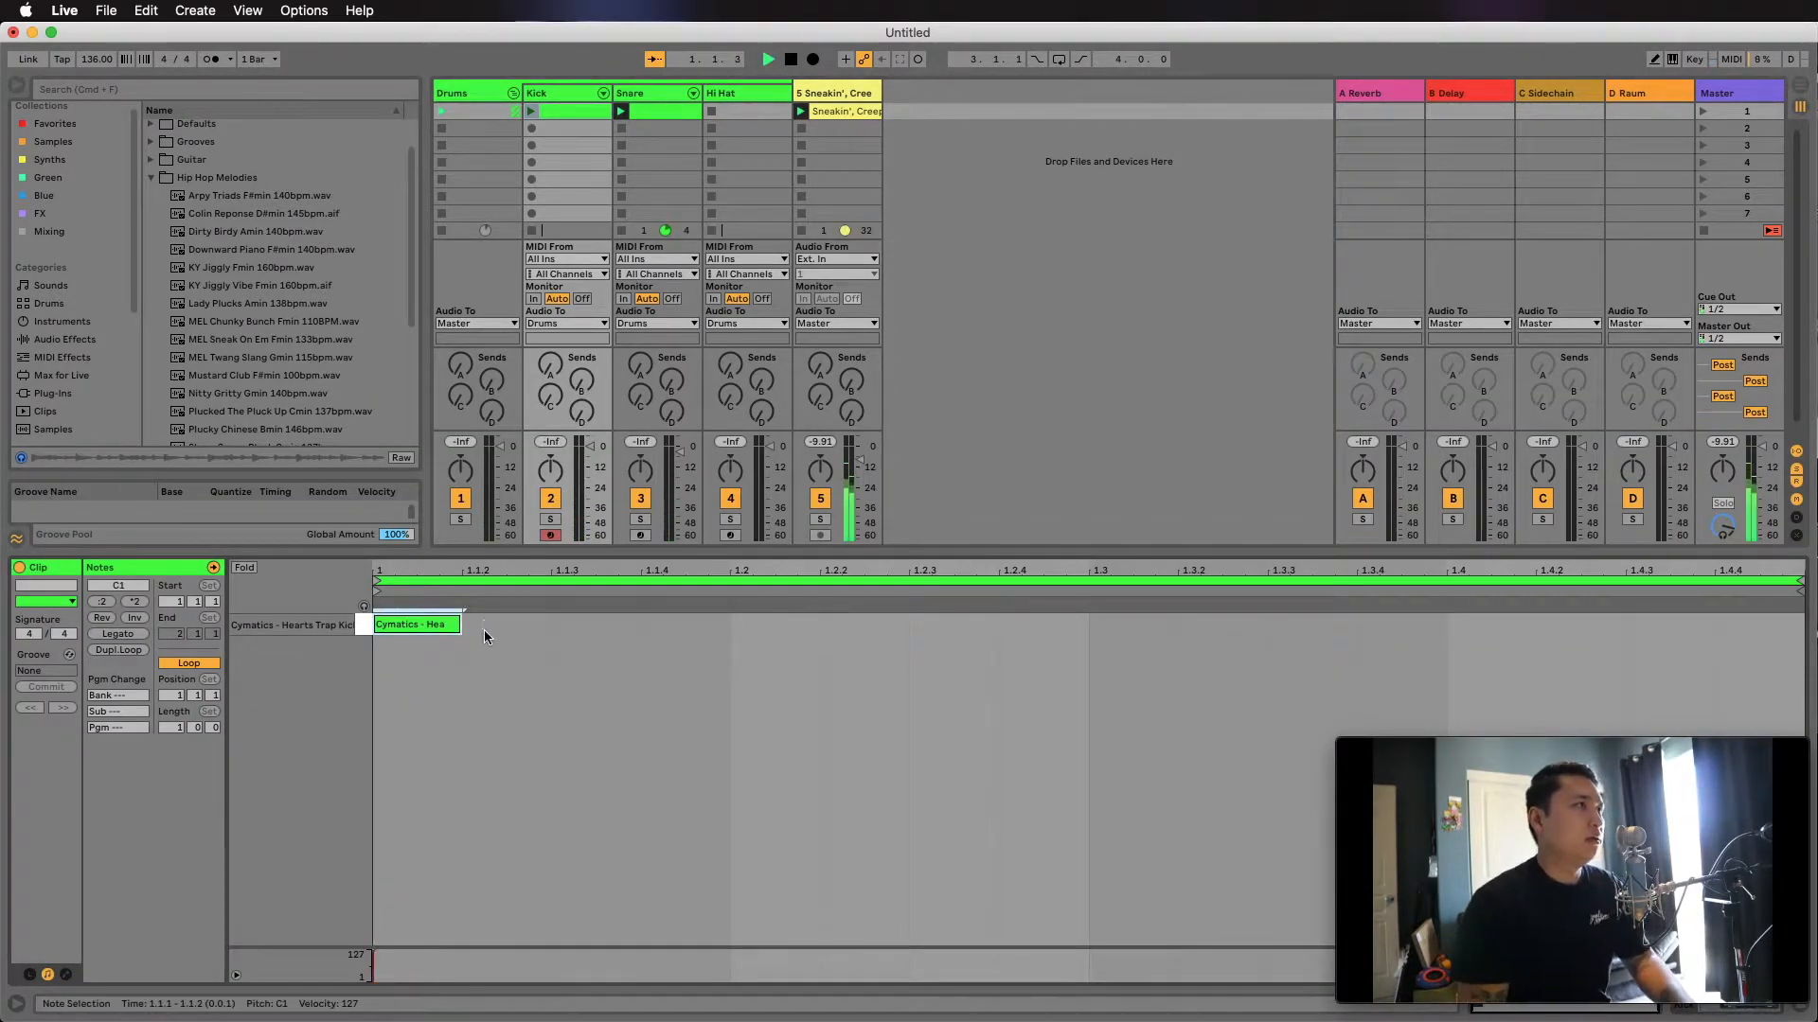
key(space)
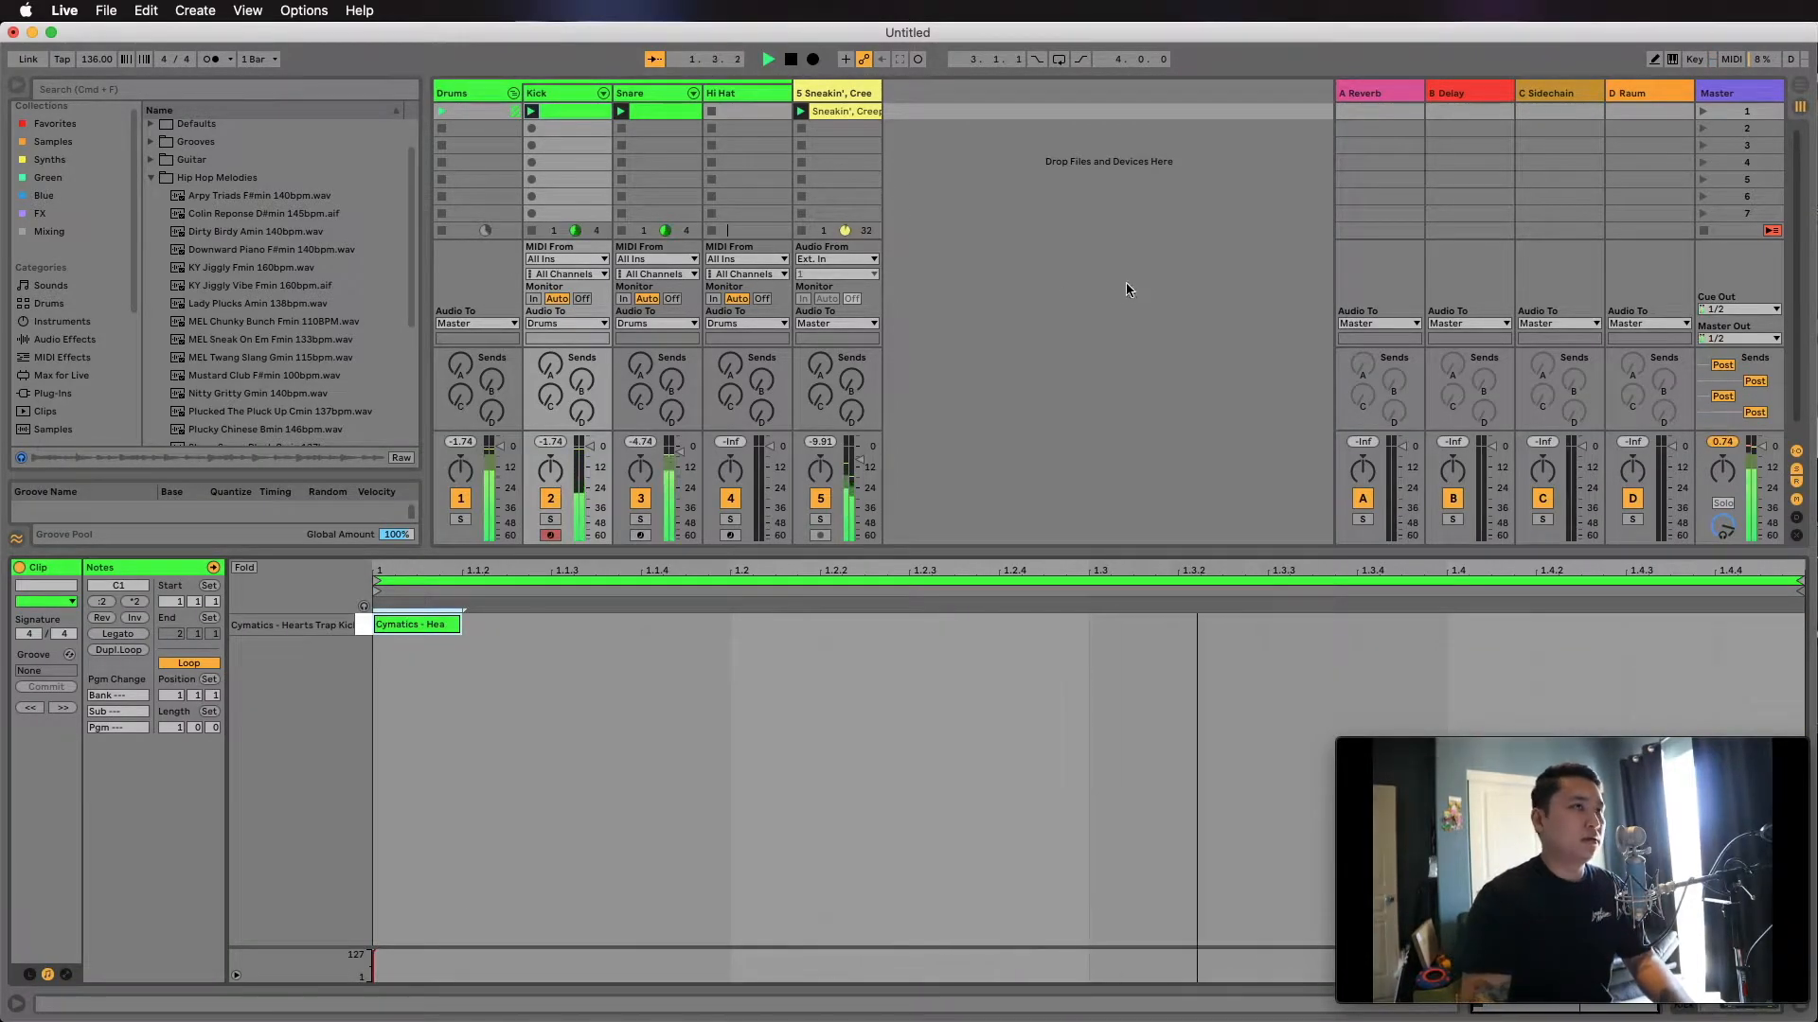
Double the Kick clip's loop to two bars and place a kick note at 2.2 for playback.
click(118, 650)
double_click(1110, 625)
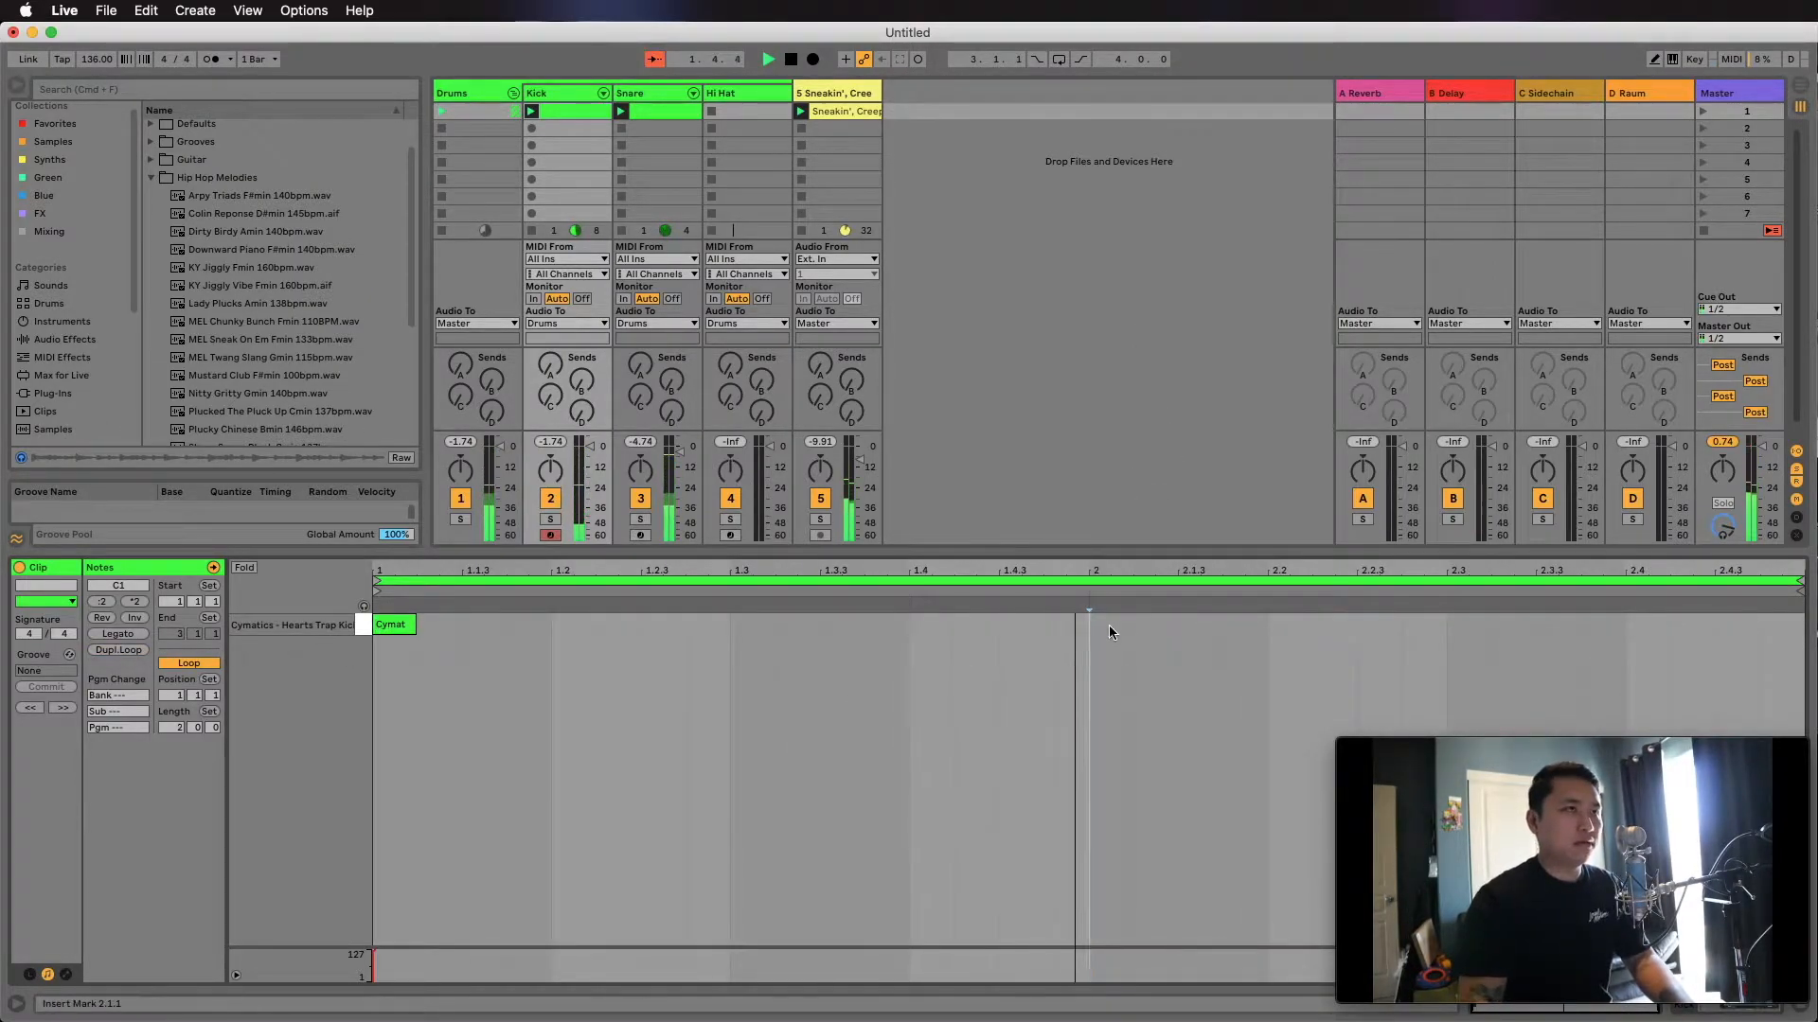
double_click(1201, 625)
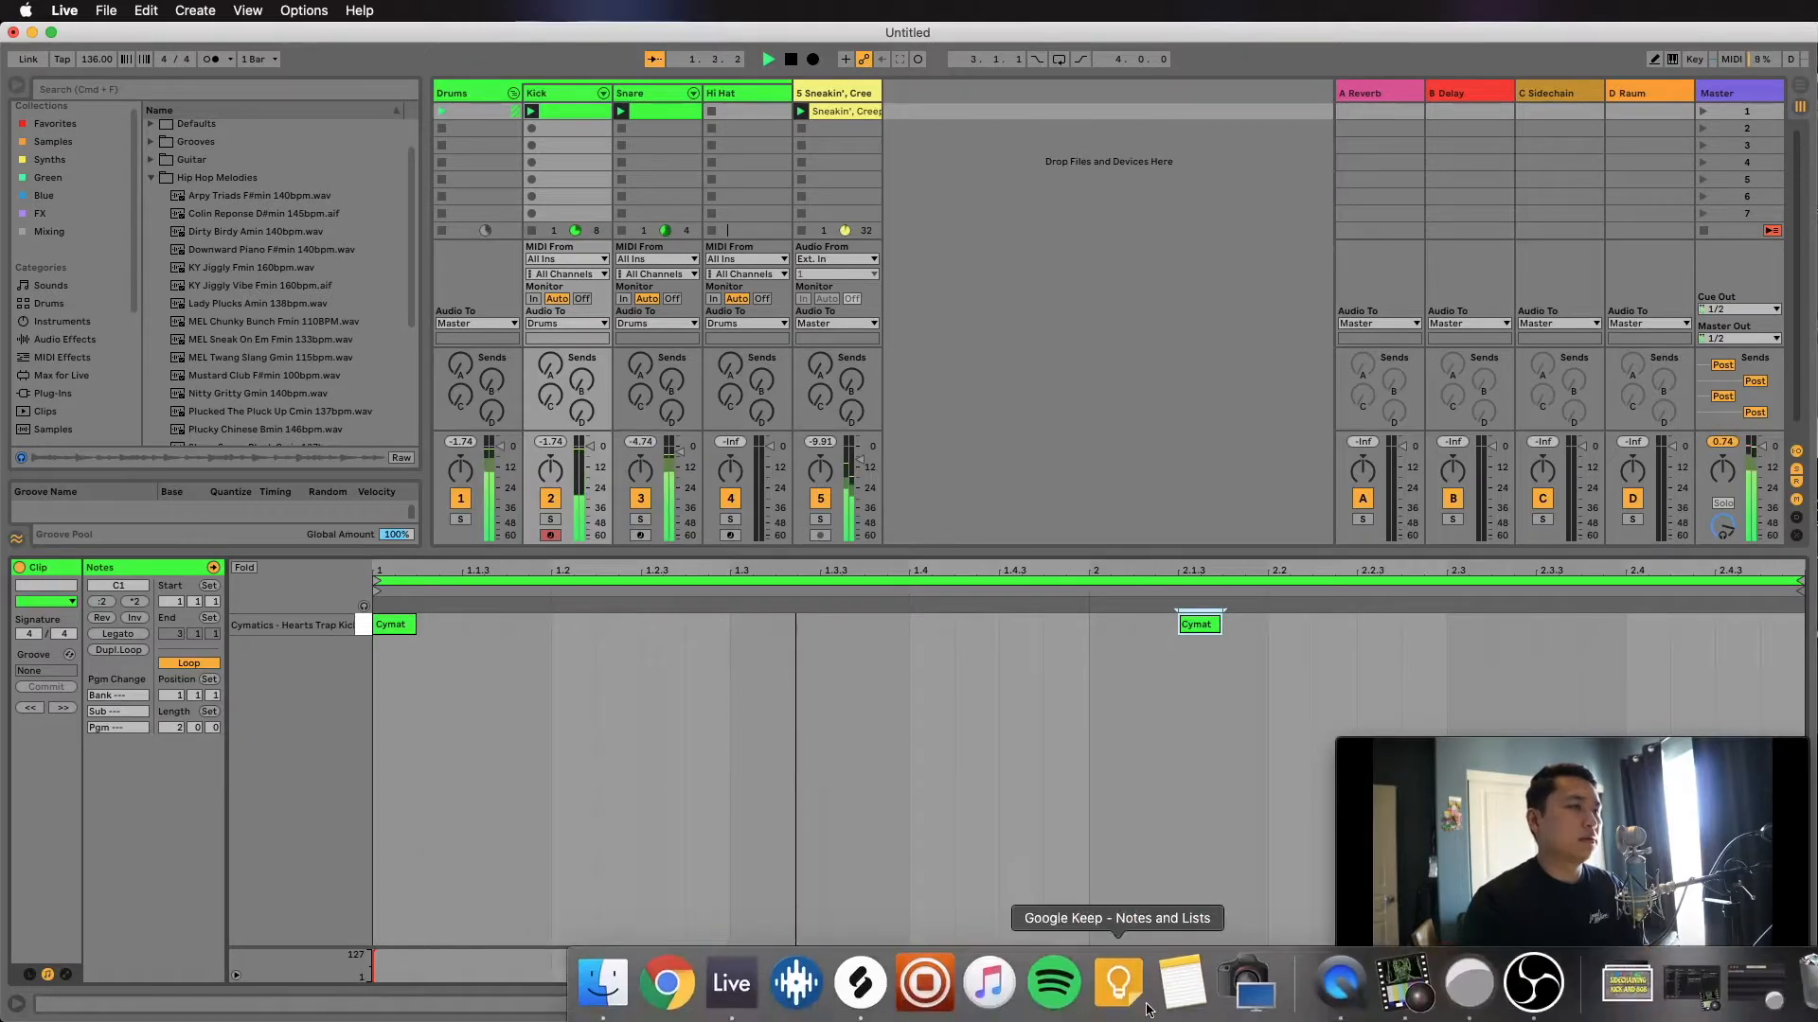
mouse_move(1385, 811)
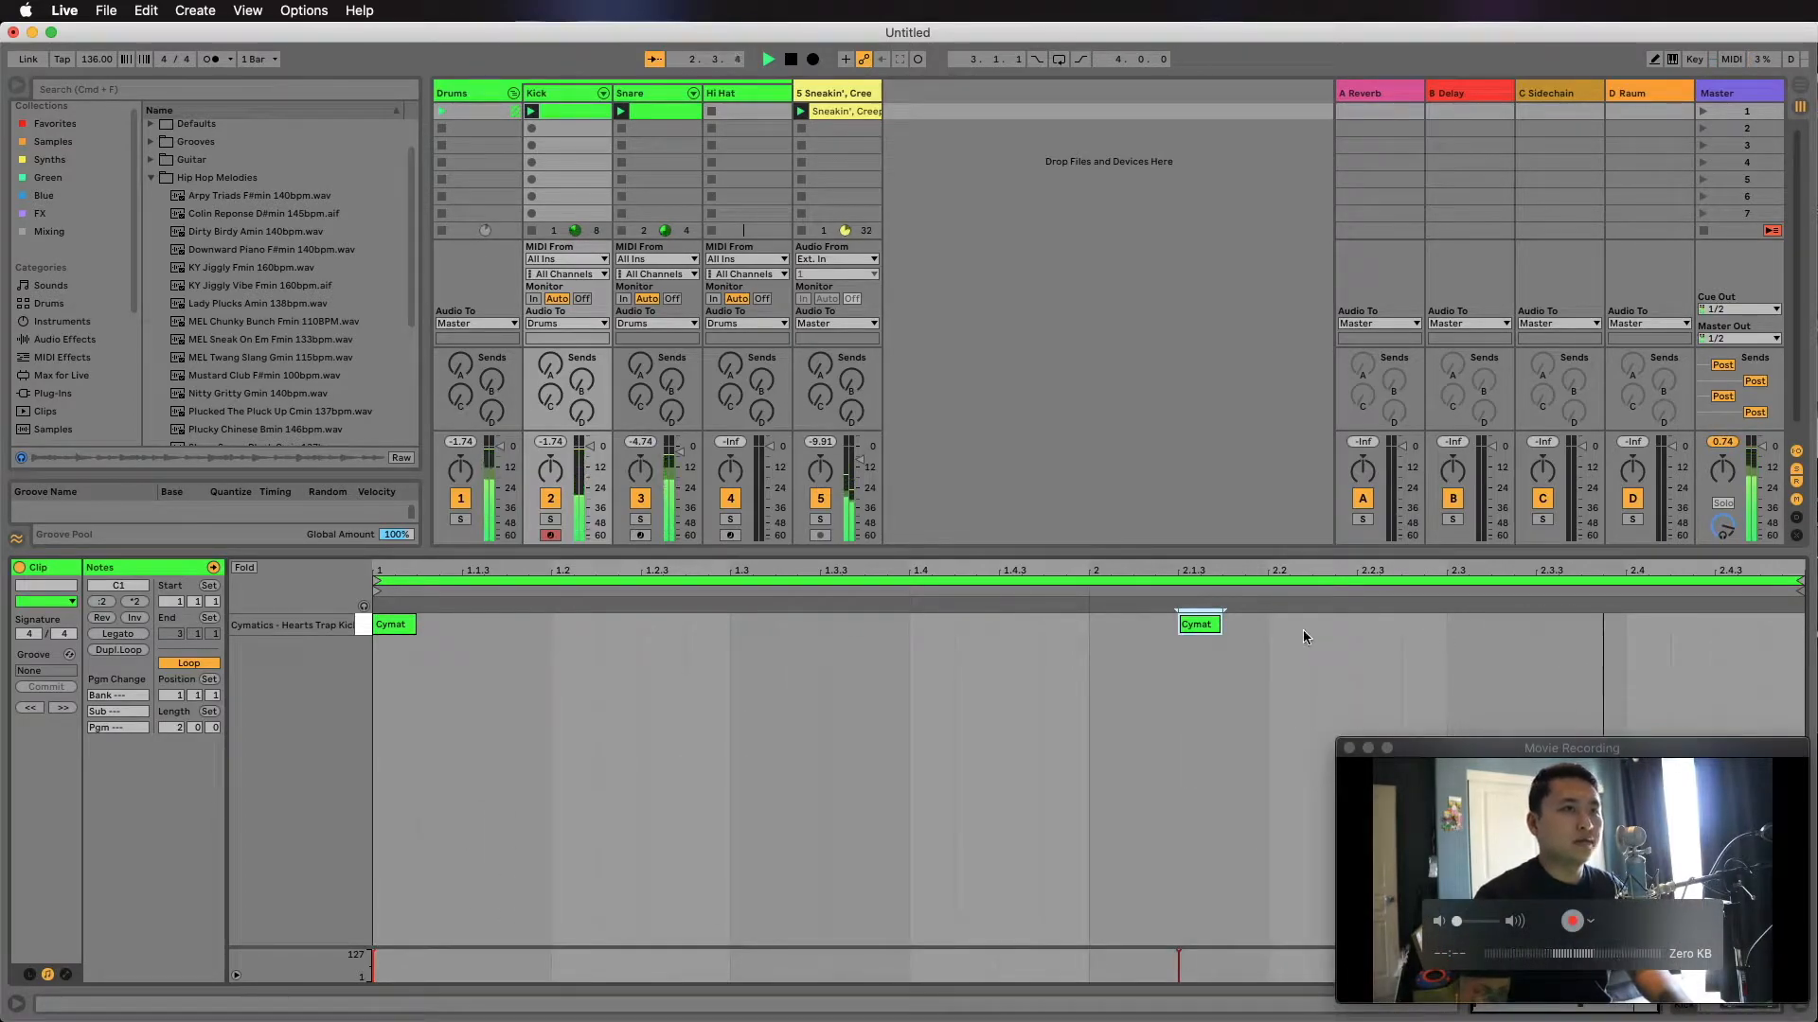
drag(1197, 628, 1297, 629)
key(space)
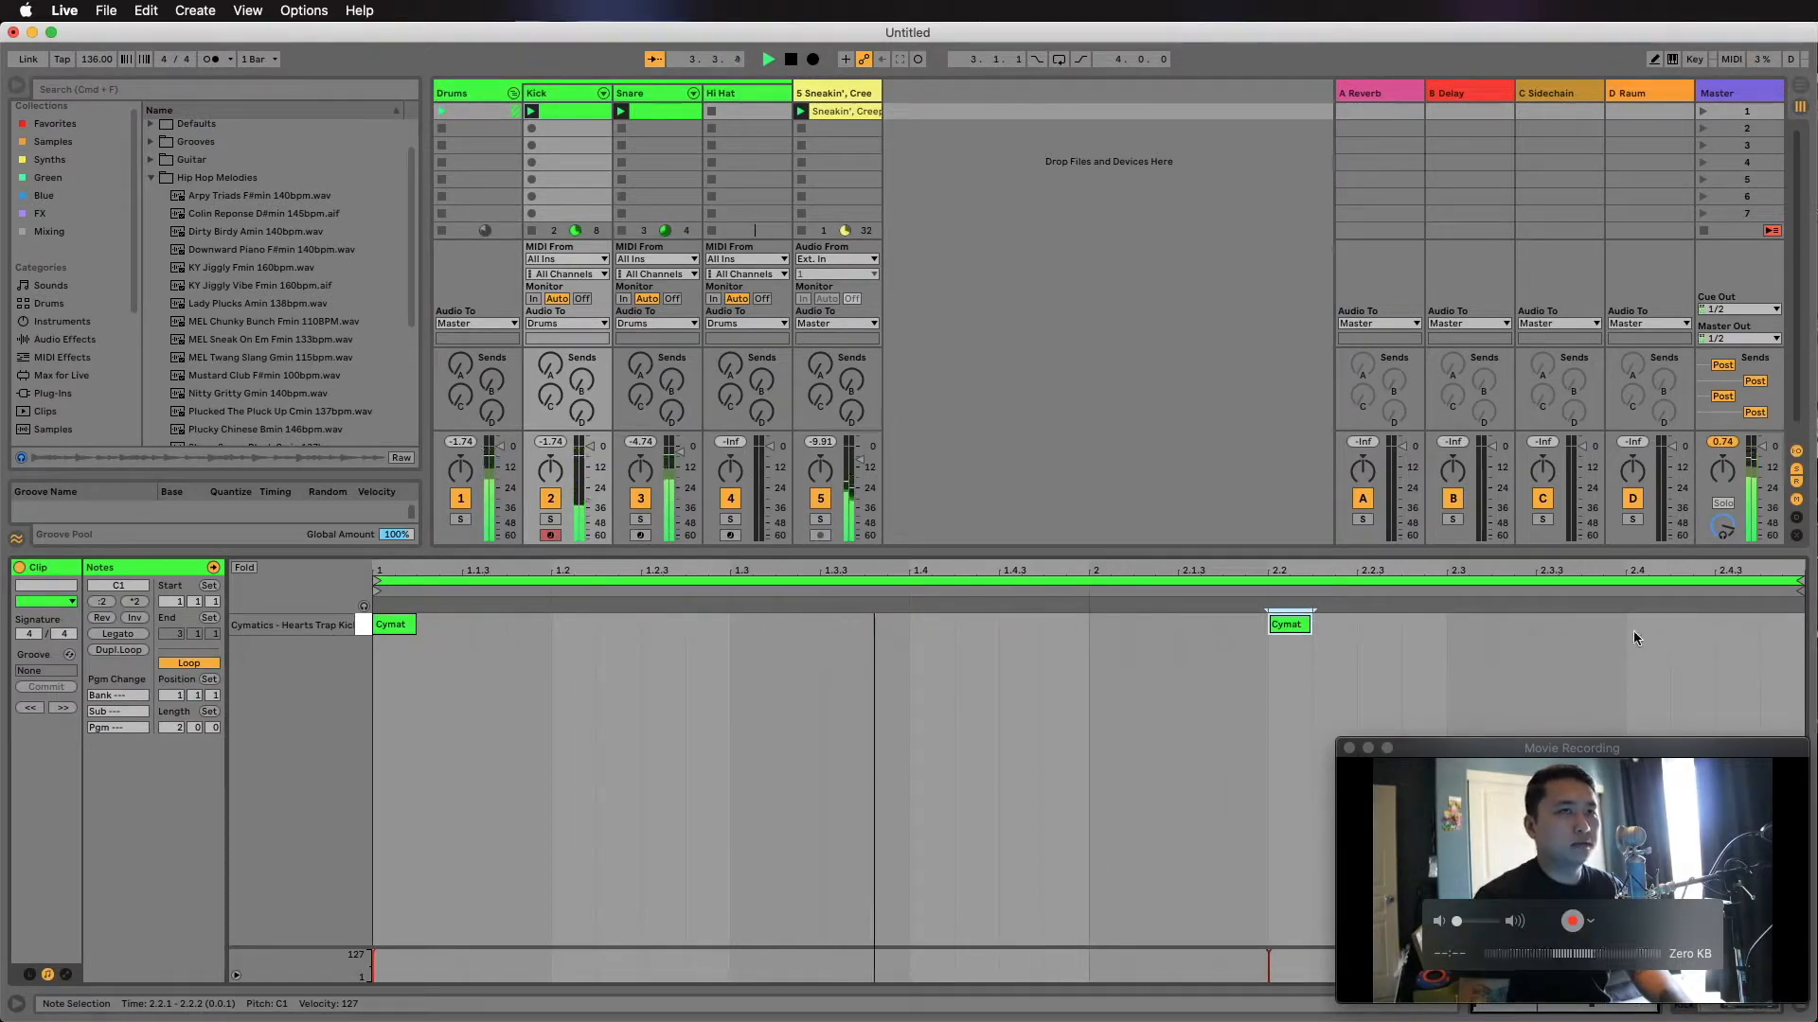
Add kick notes at 2.3.3 and 2.4 in the second bar of the Kick clip and check them against the loop.
double_click(1469, 625)
double_click(1558, 625)
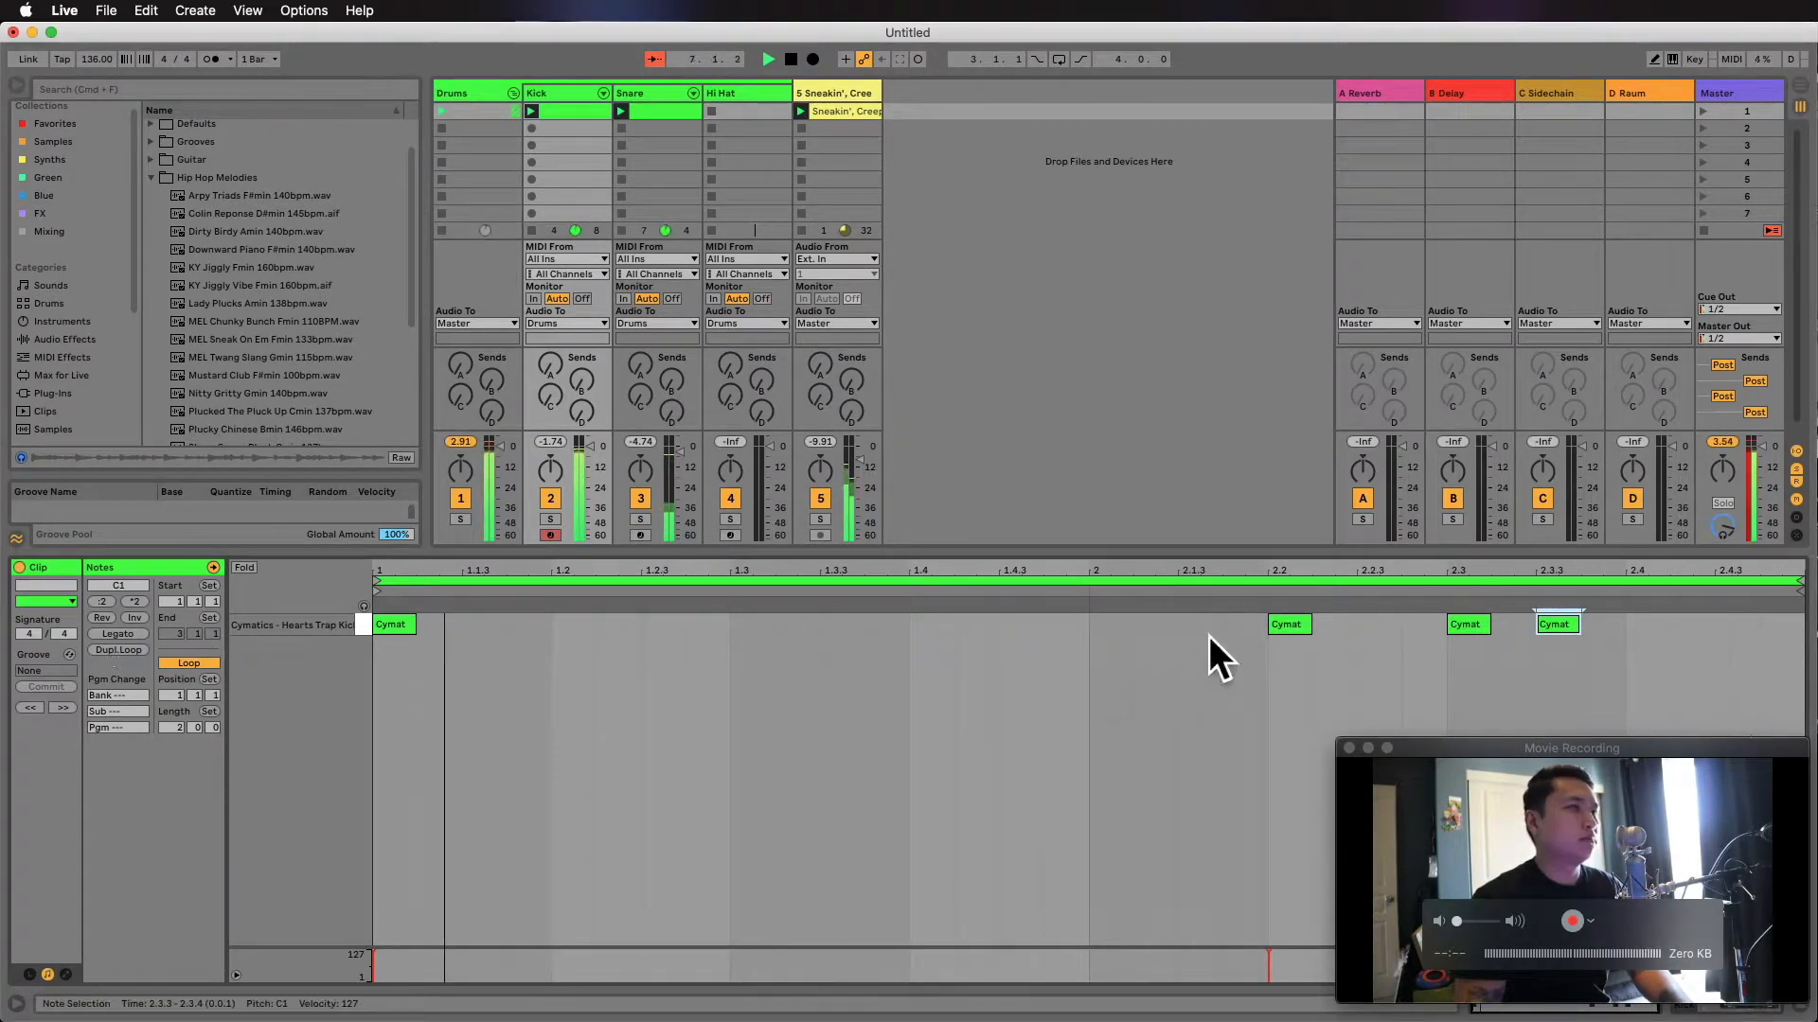
drag(1474, 629, 1653, 634)
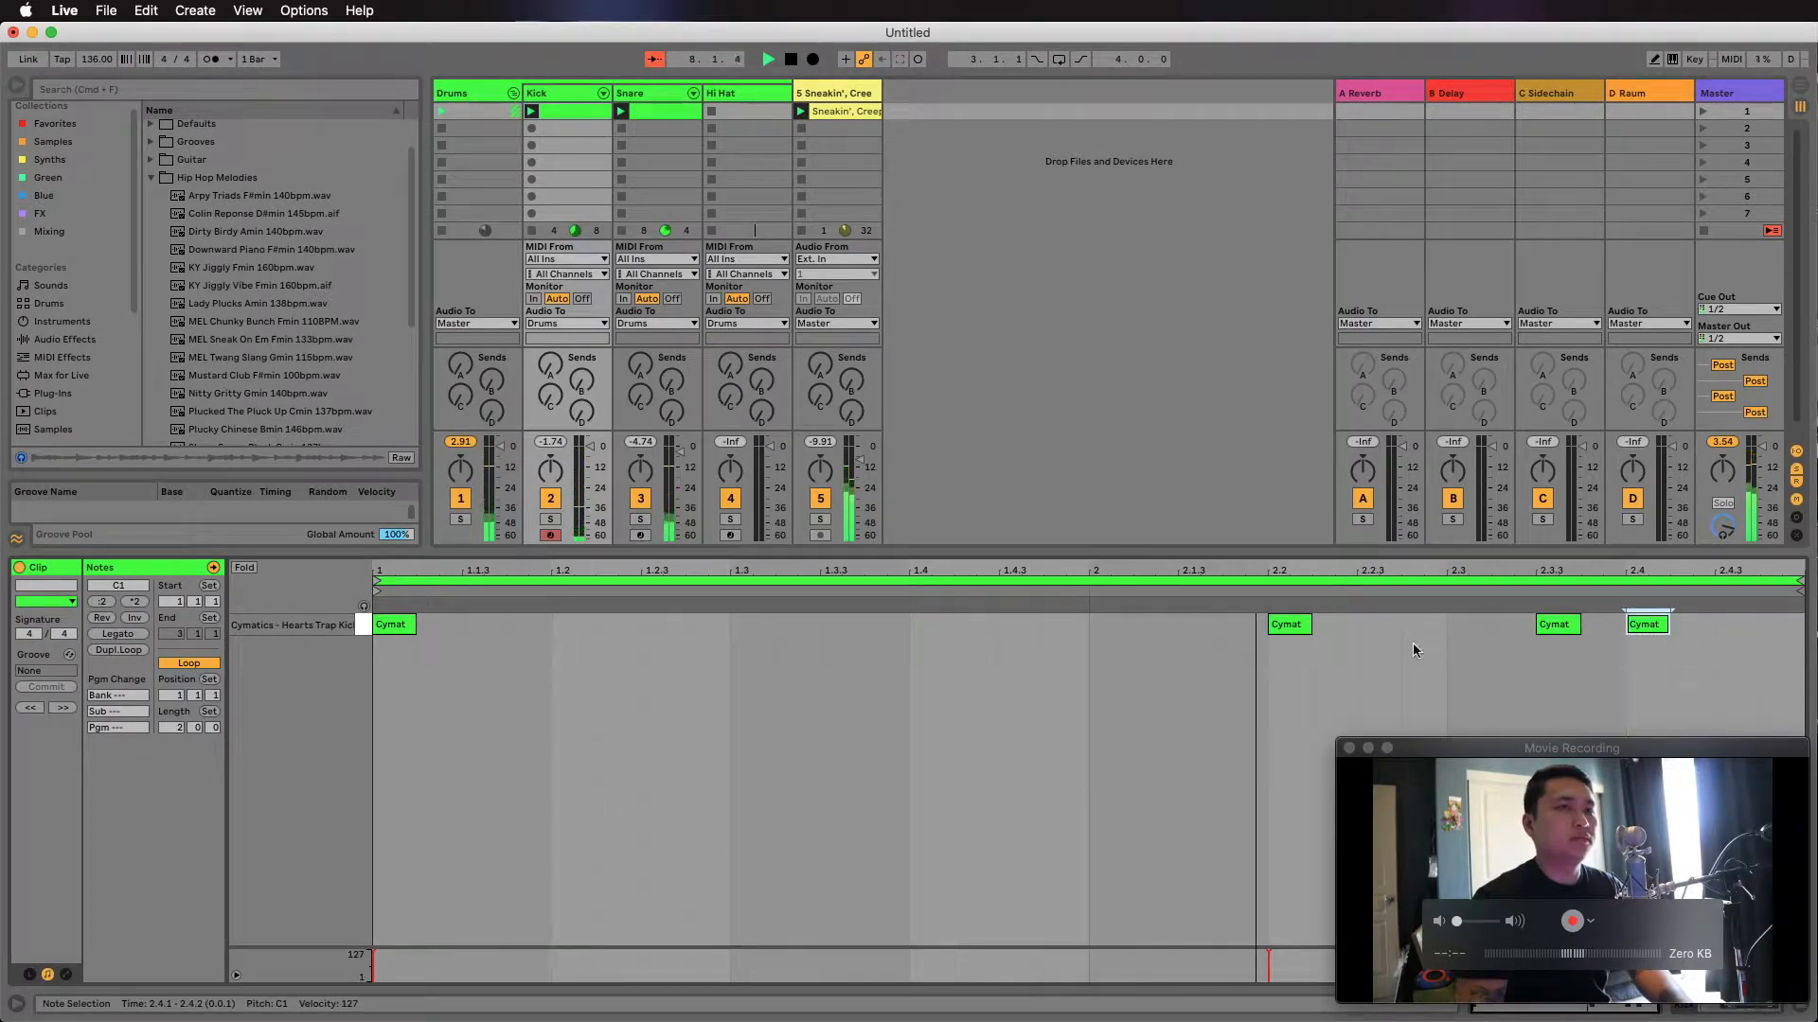
key(space)
Double the Kick clip's loop to four bars, and delete the kick notes at 2.3.3 and 2.4 in the second bar.
click(120, 652)
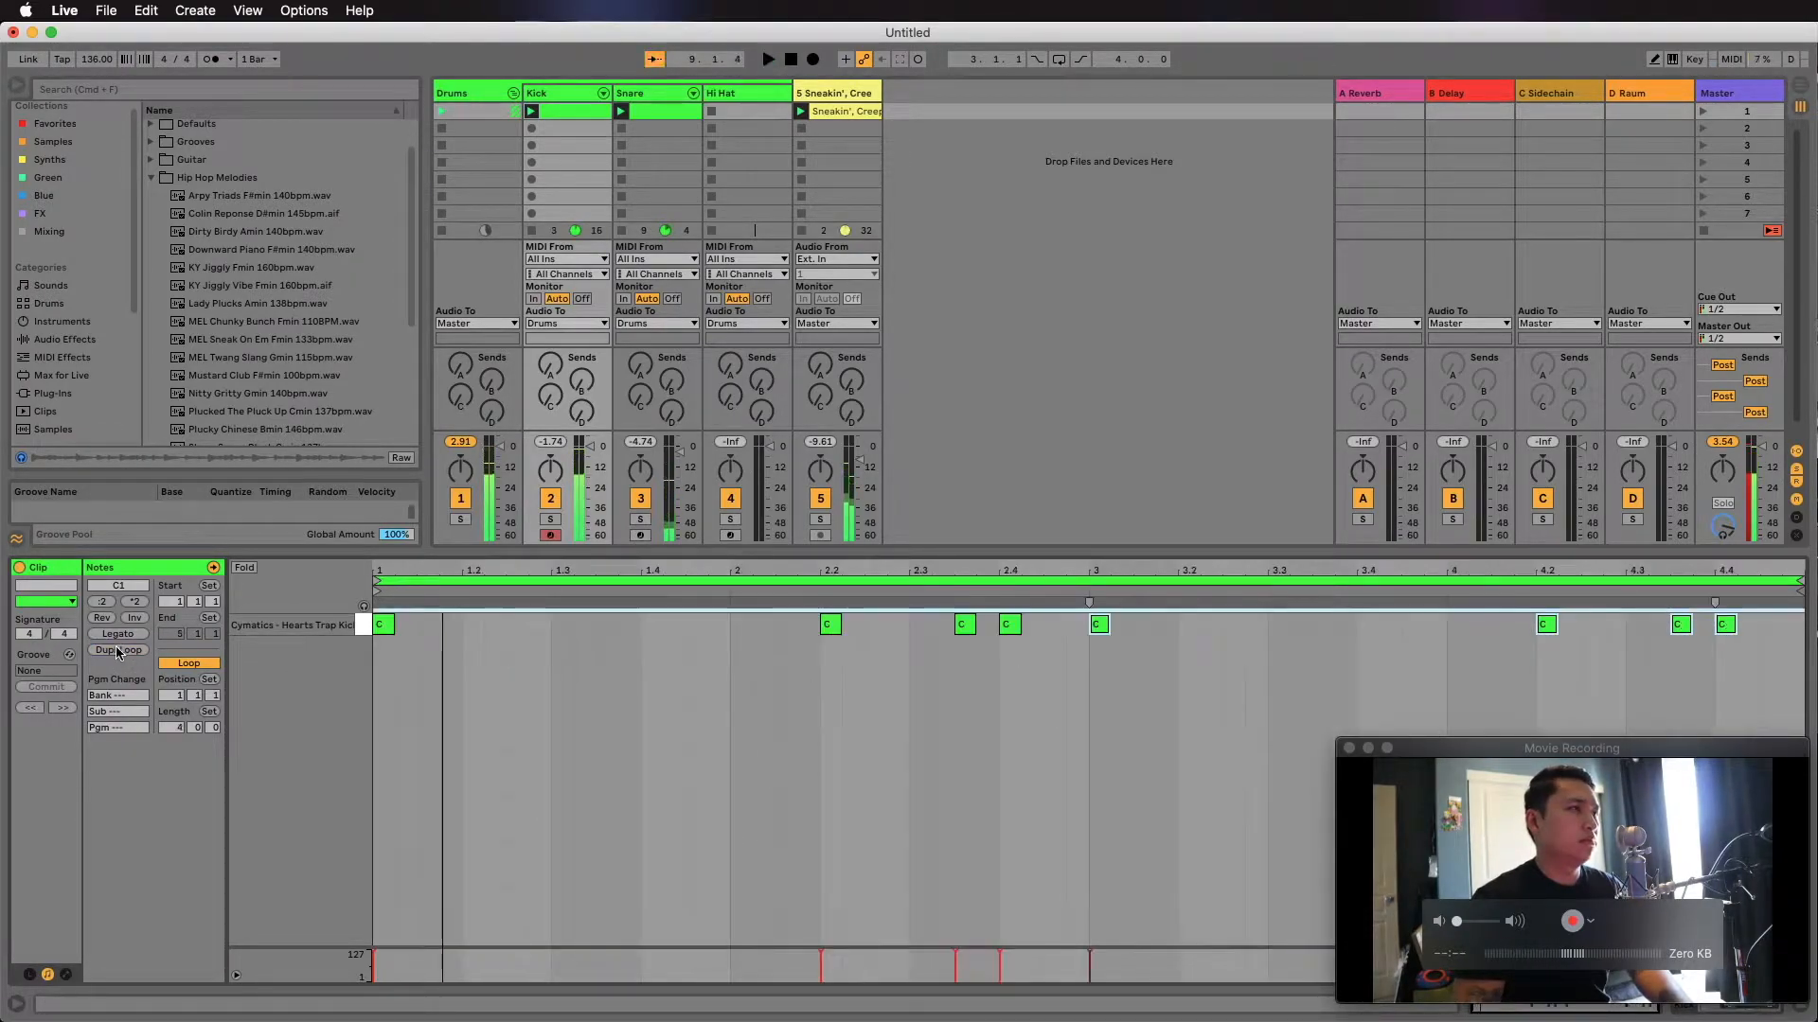
key(space)
key(space)
key(space)
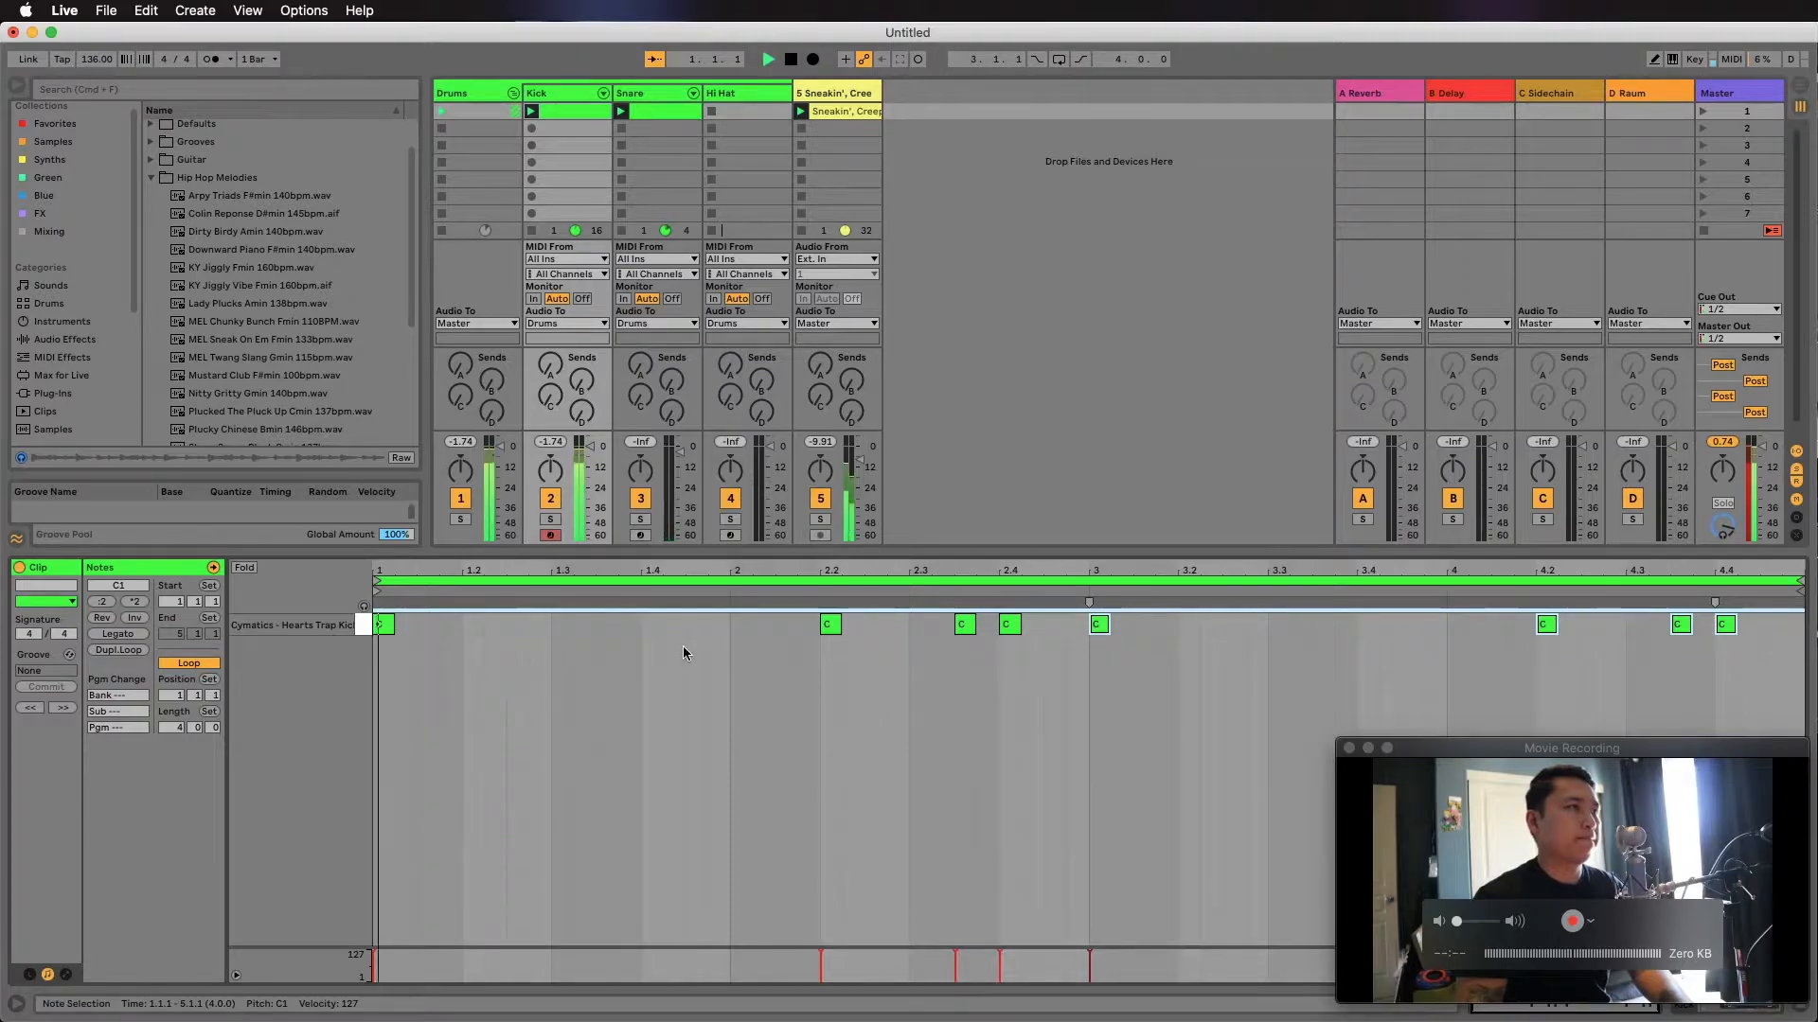
drag(1026, 671, 951, 606)
key(Delete)
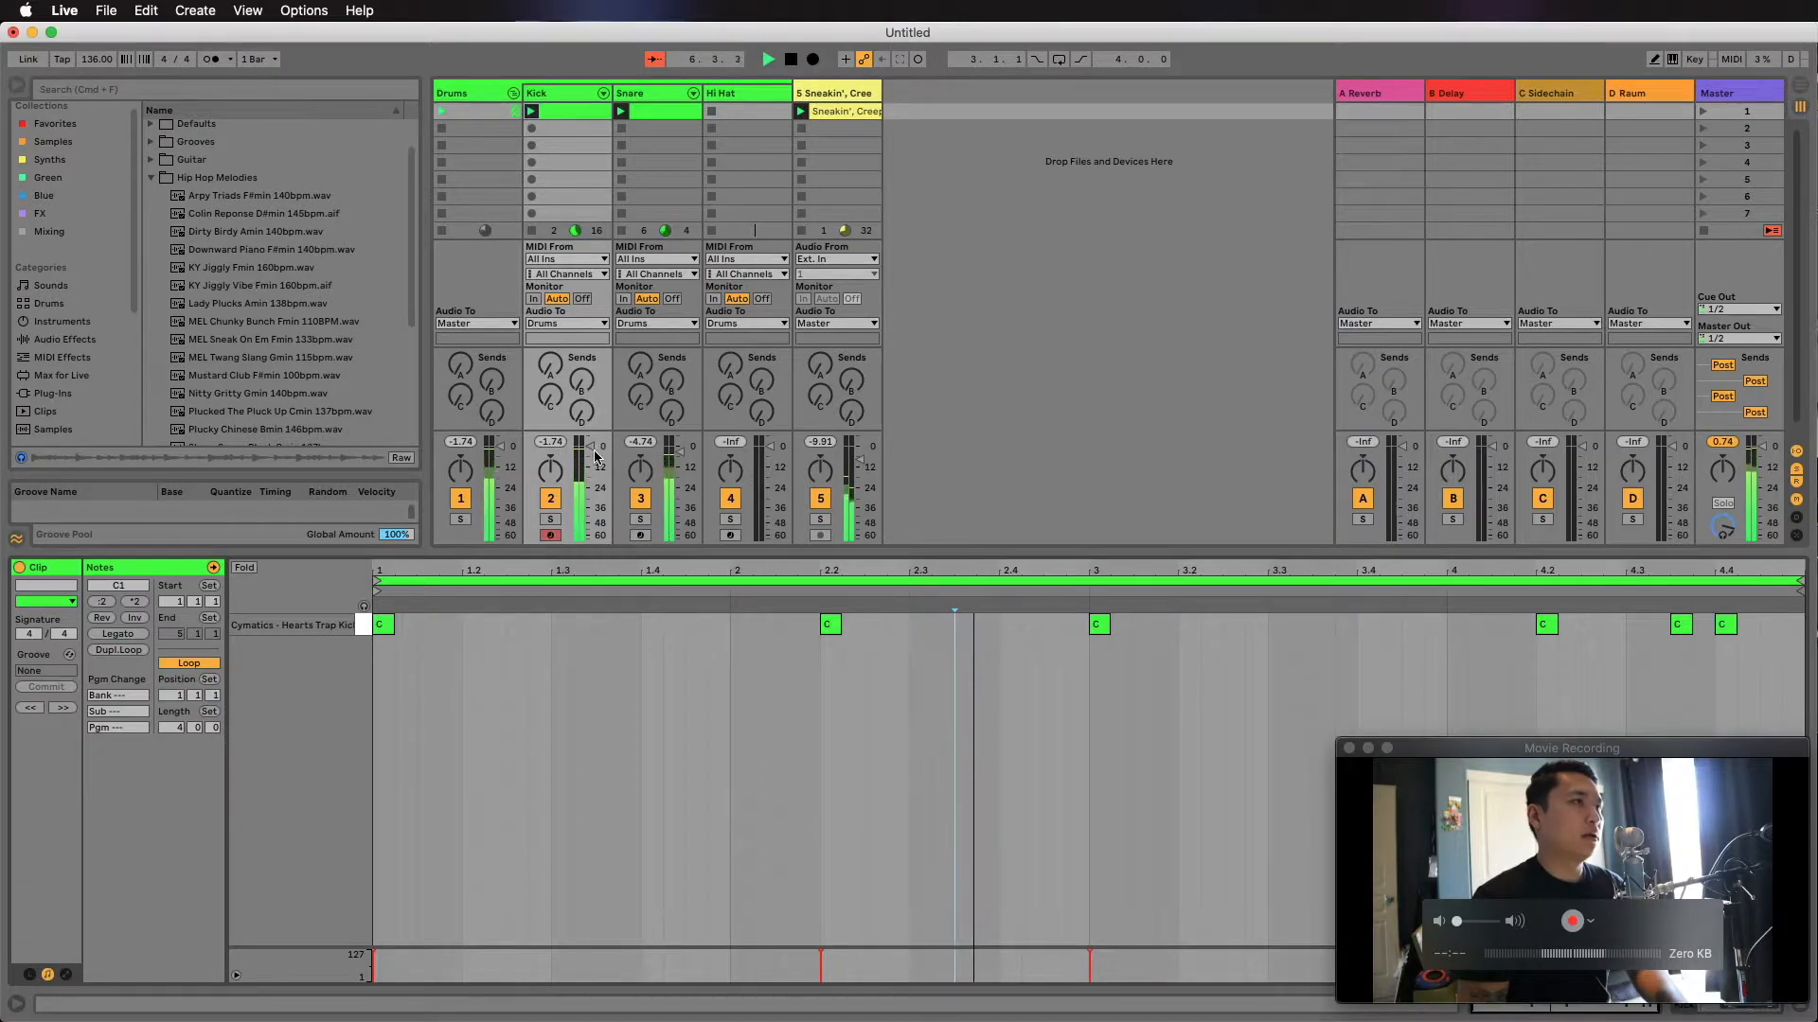
Lower the Snare and Kick track volumes and replay the beat with the melody.
key(space)
drag(679, 456, 589, 450)
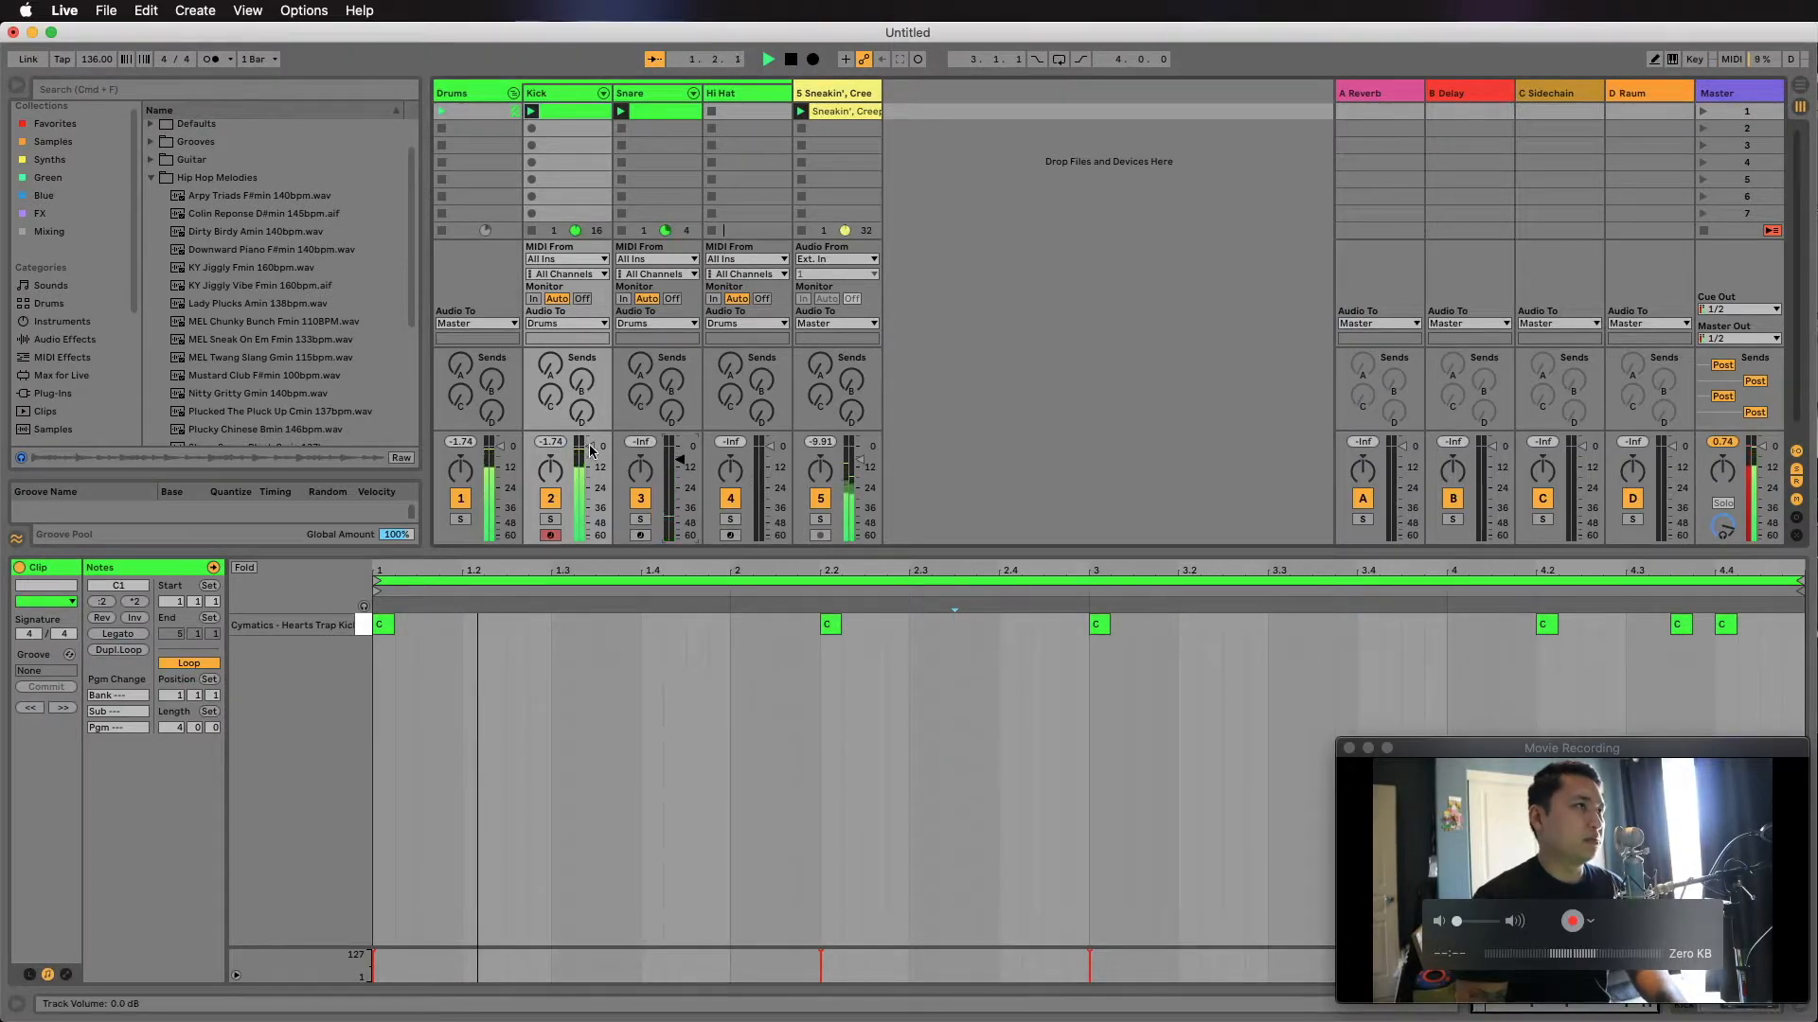
key(space)
key(space)
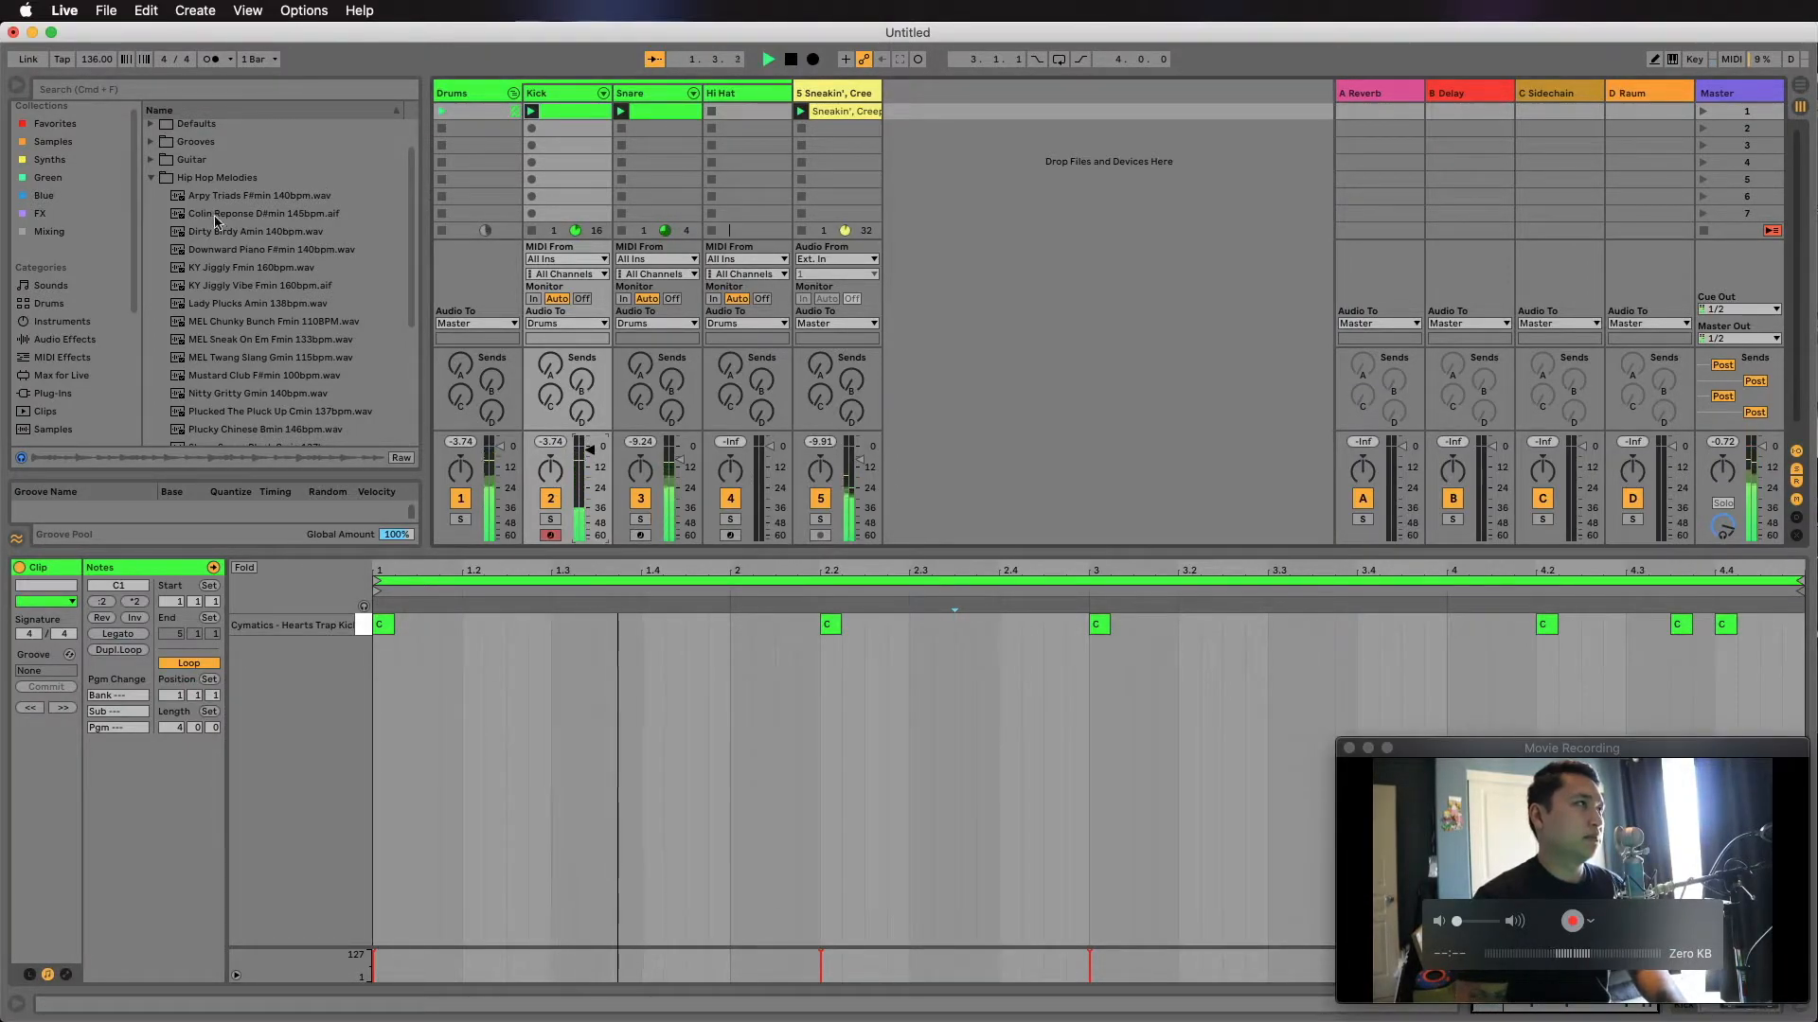
scroll(161, 194, up, 2)
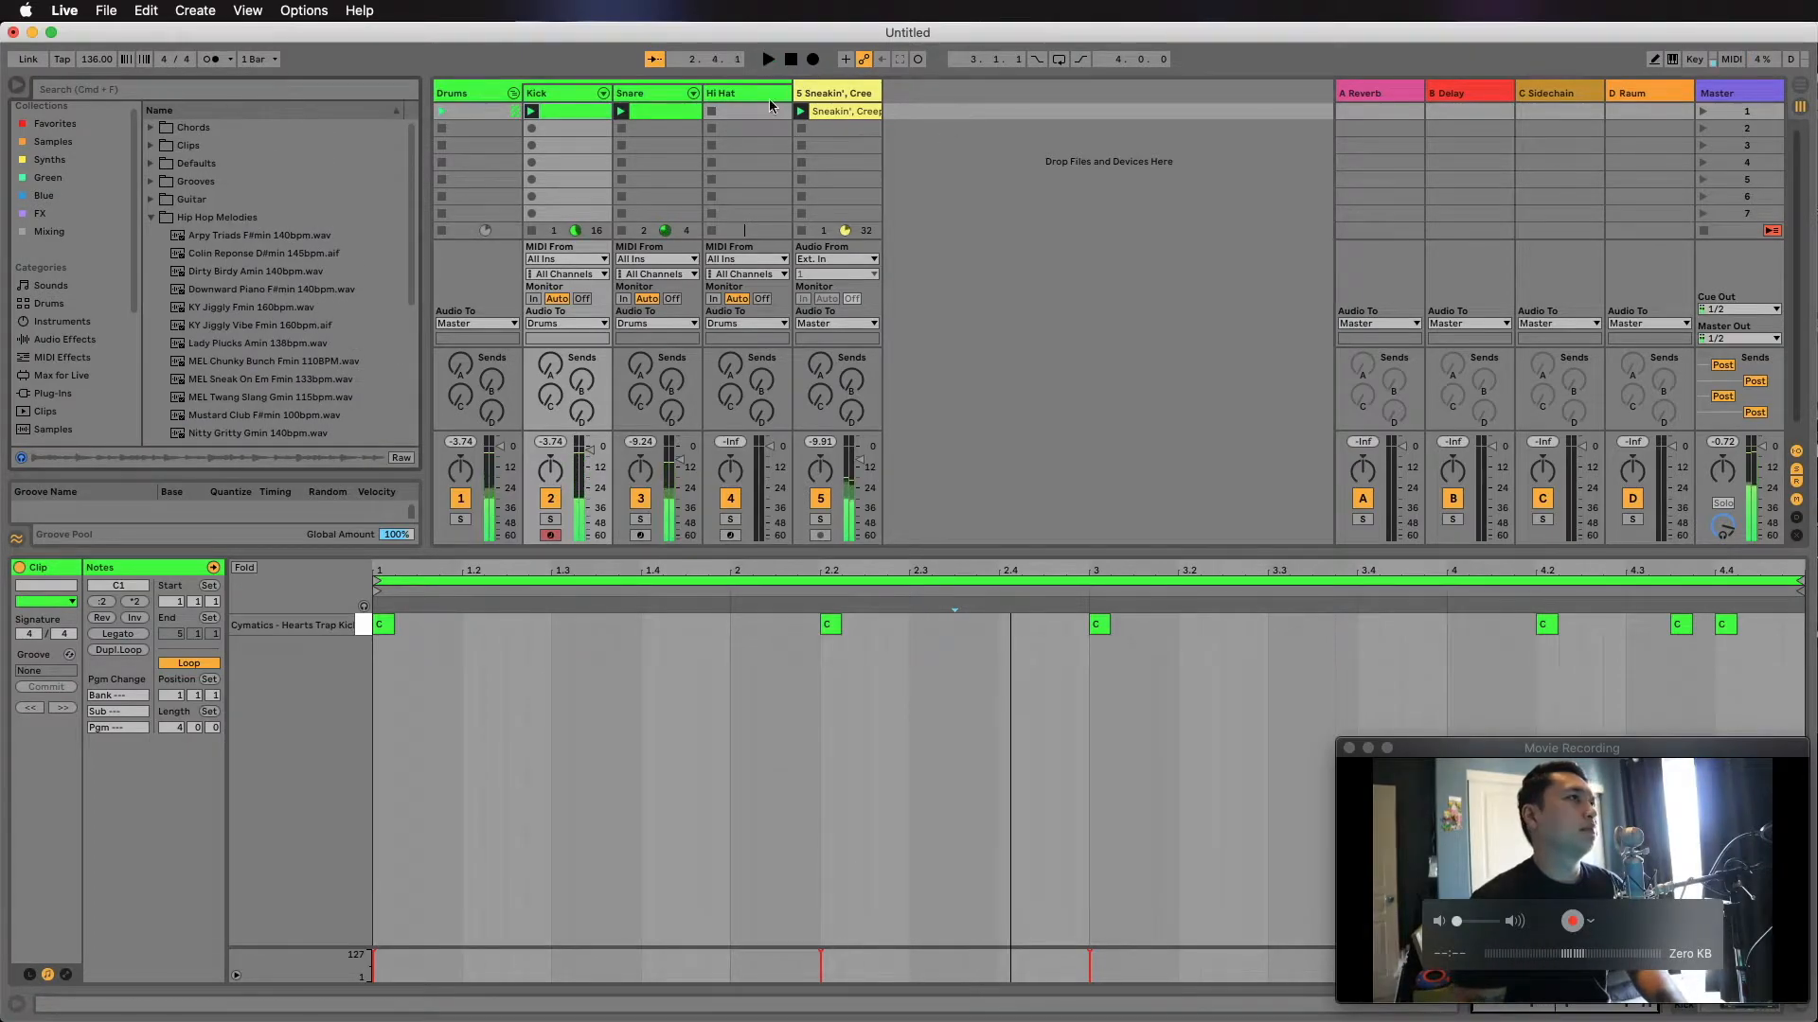
Stop playback, select the Hi Hat track and open the Cymatics Hip Hop sample folder.
key(space)
click(720, 95)
scroll(113, 328, down, 5)
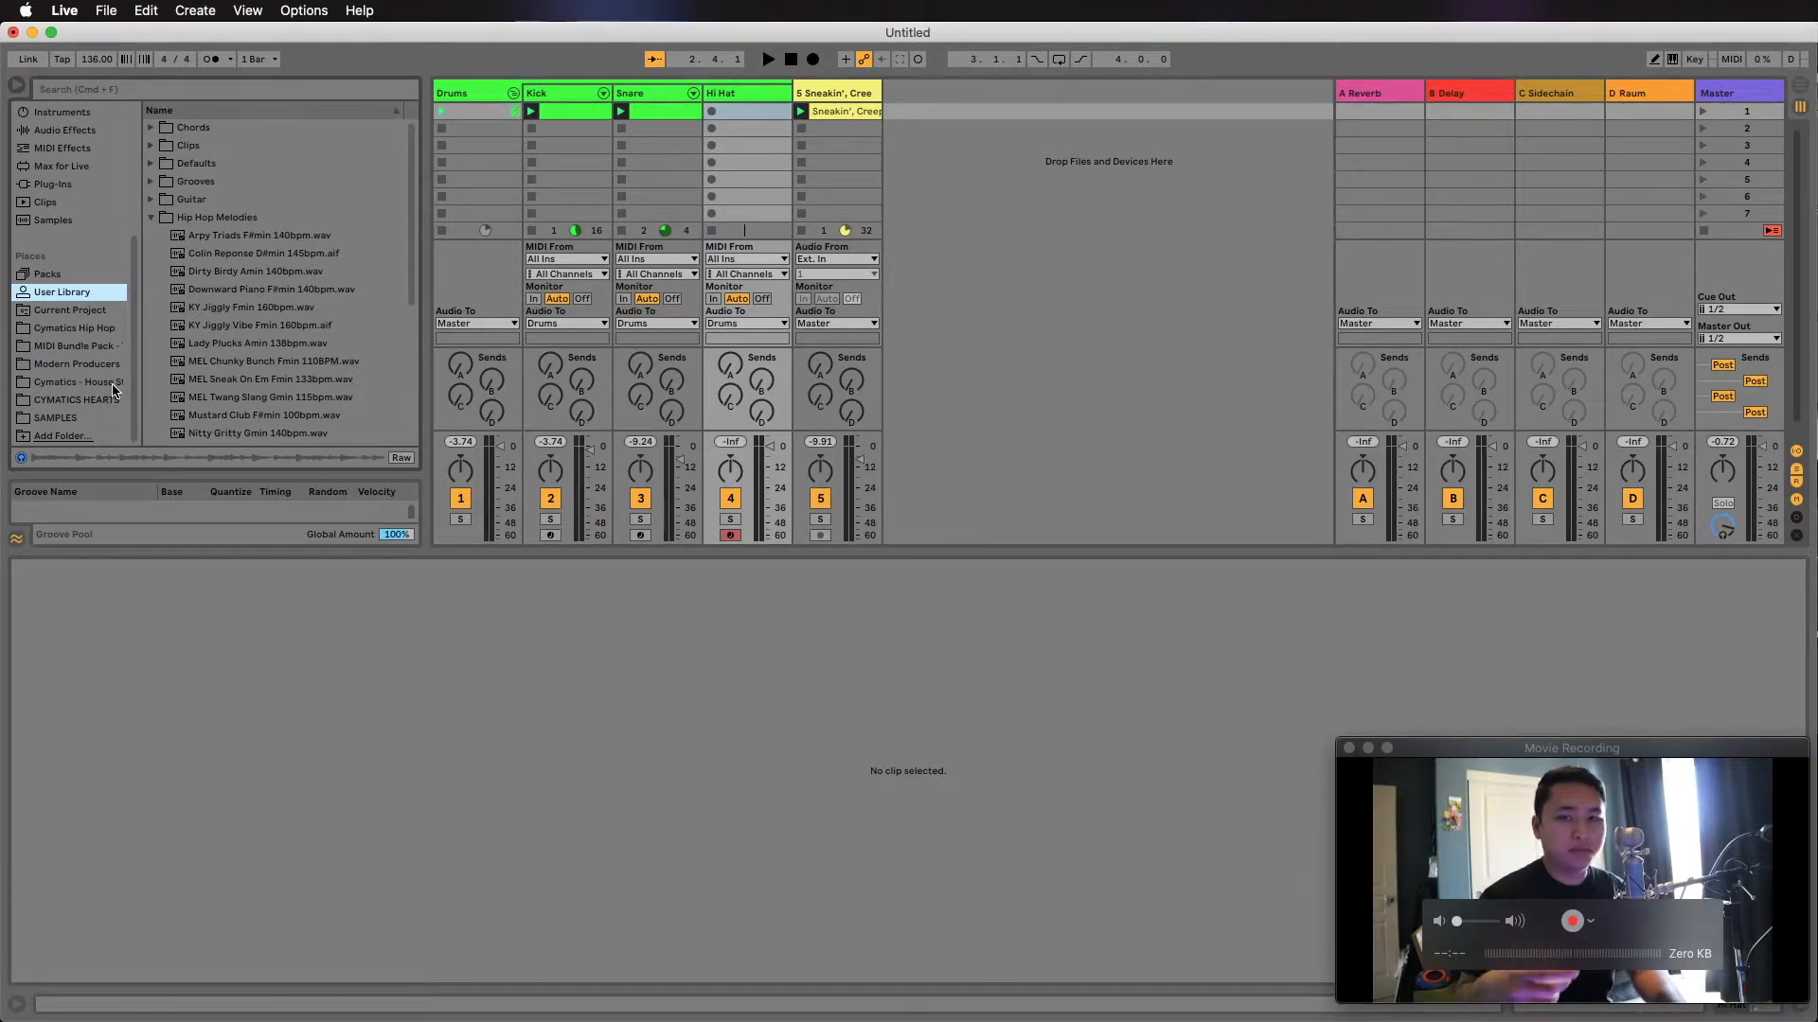
click(76, 365)
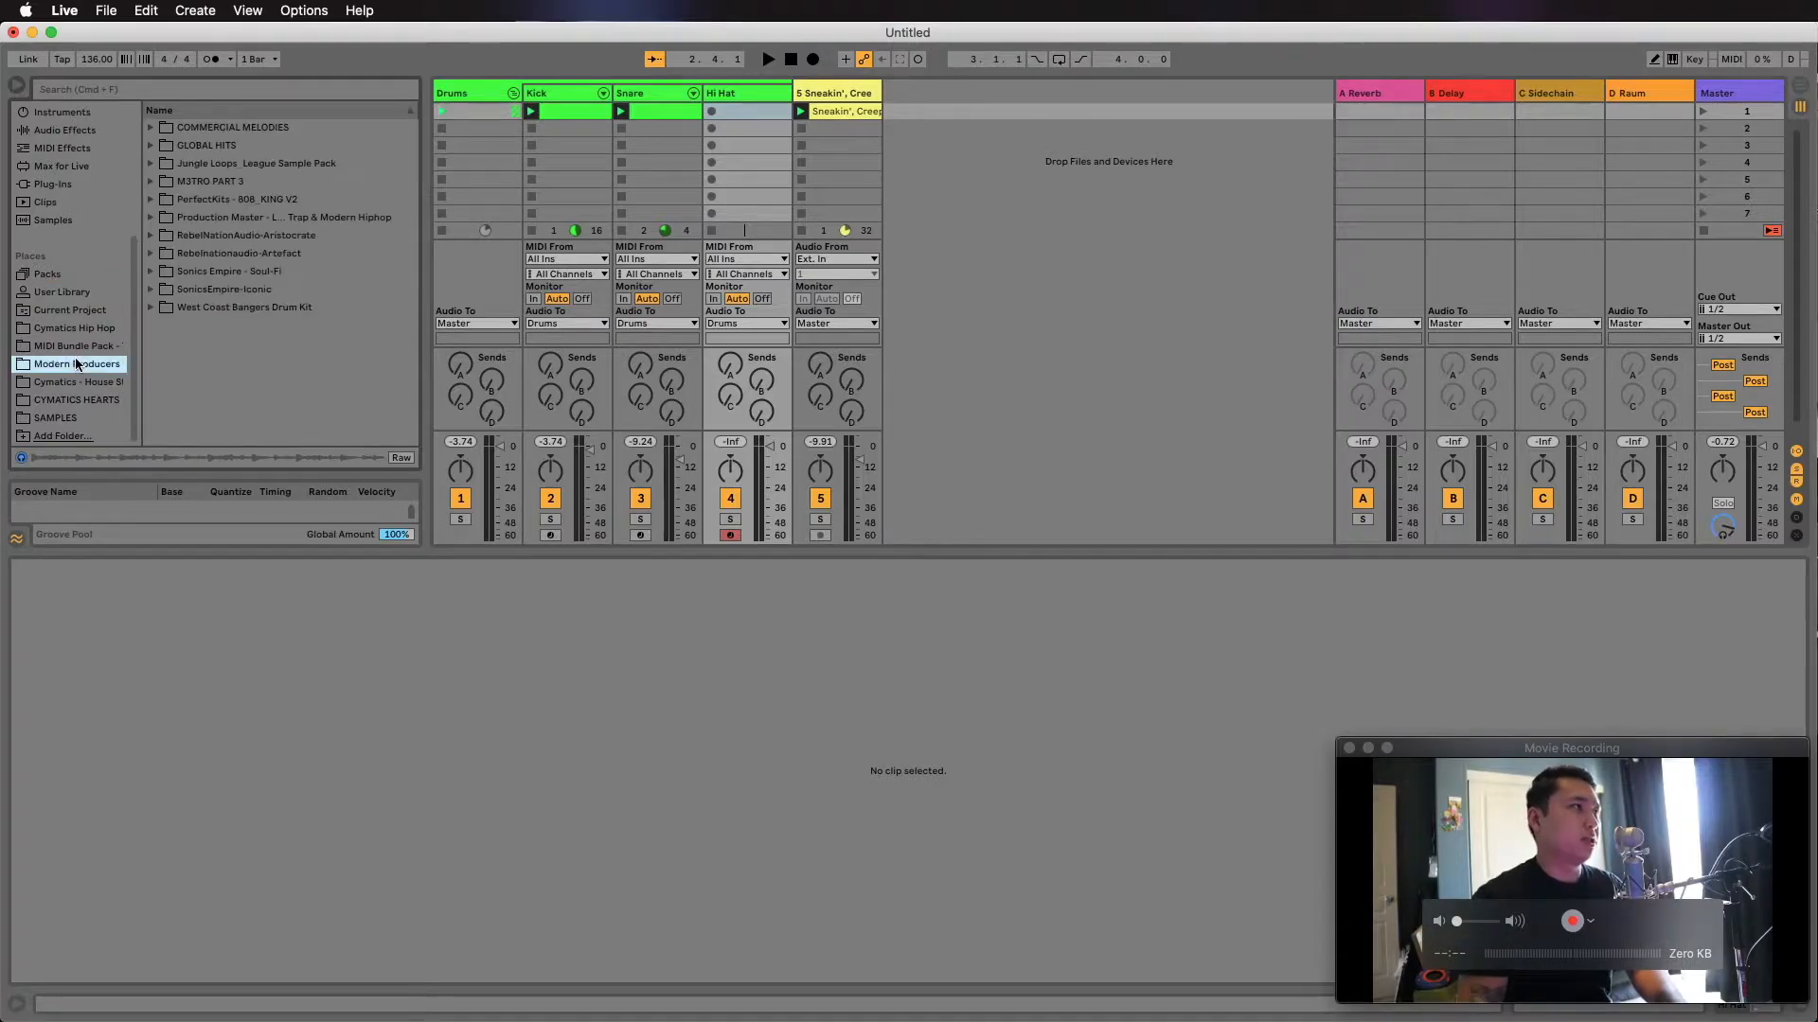
click(81, 328)
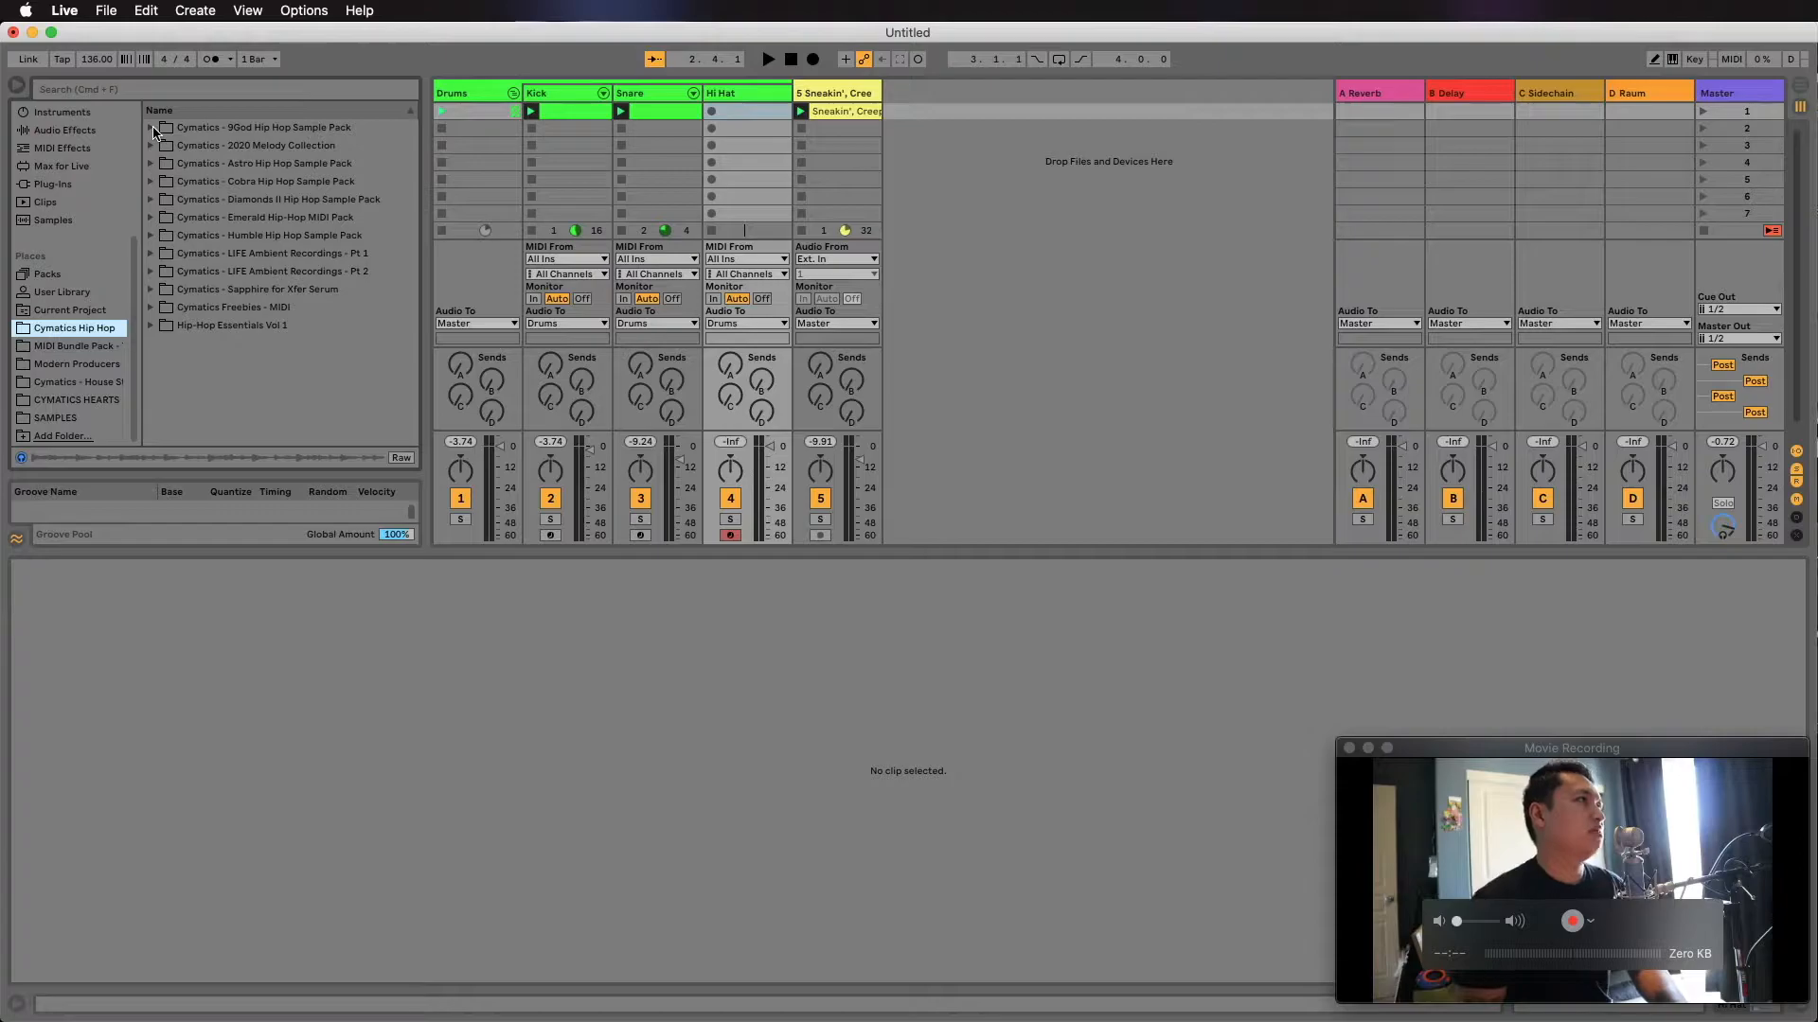
Expand the Cobra Hip Hop Sample Pack down to the closed hi-hats among its cymbal one-shots.
click(151, 180)
key(Down)
key(Down)
key(Down)
key(Up)
key(Down)
key(Right)
key(Down)
key(Down)
key(Down)
key(Down)
key(Down)
key(Up)
key(Up)
key(Up)
key(Right)
key(Down)
key(Down)
key(Right)
Audition the closed hi-hats against the beat and load Cobra Closed Hihat 2 onto the Drum Rack's C1 pad.
key(Down)
key(Down)
key(Down)
key(Up)
key(space)
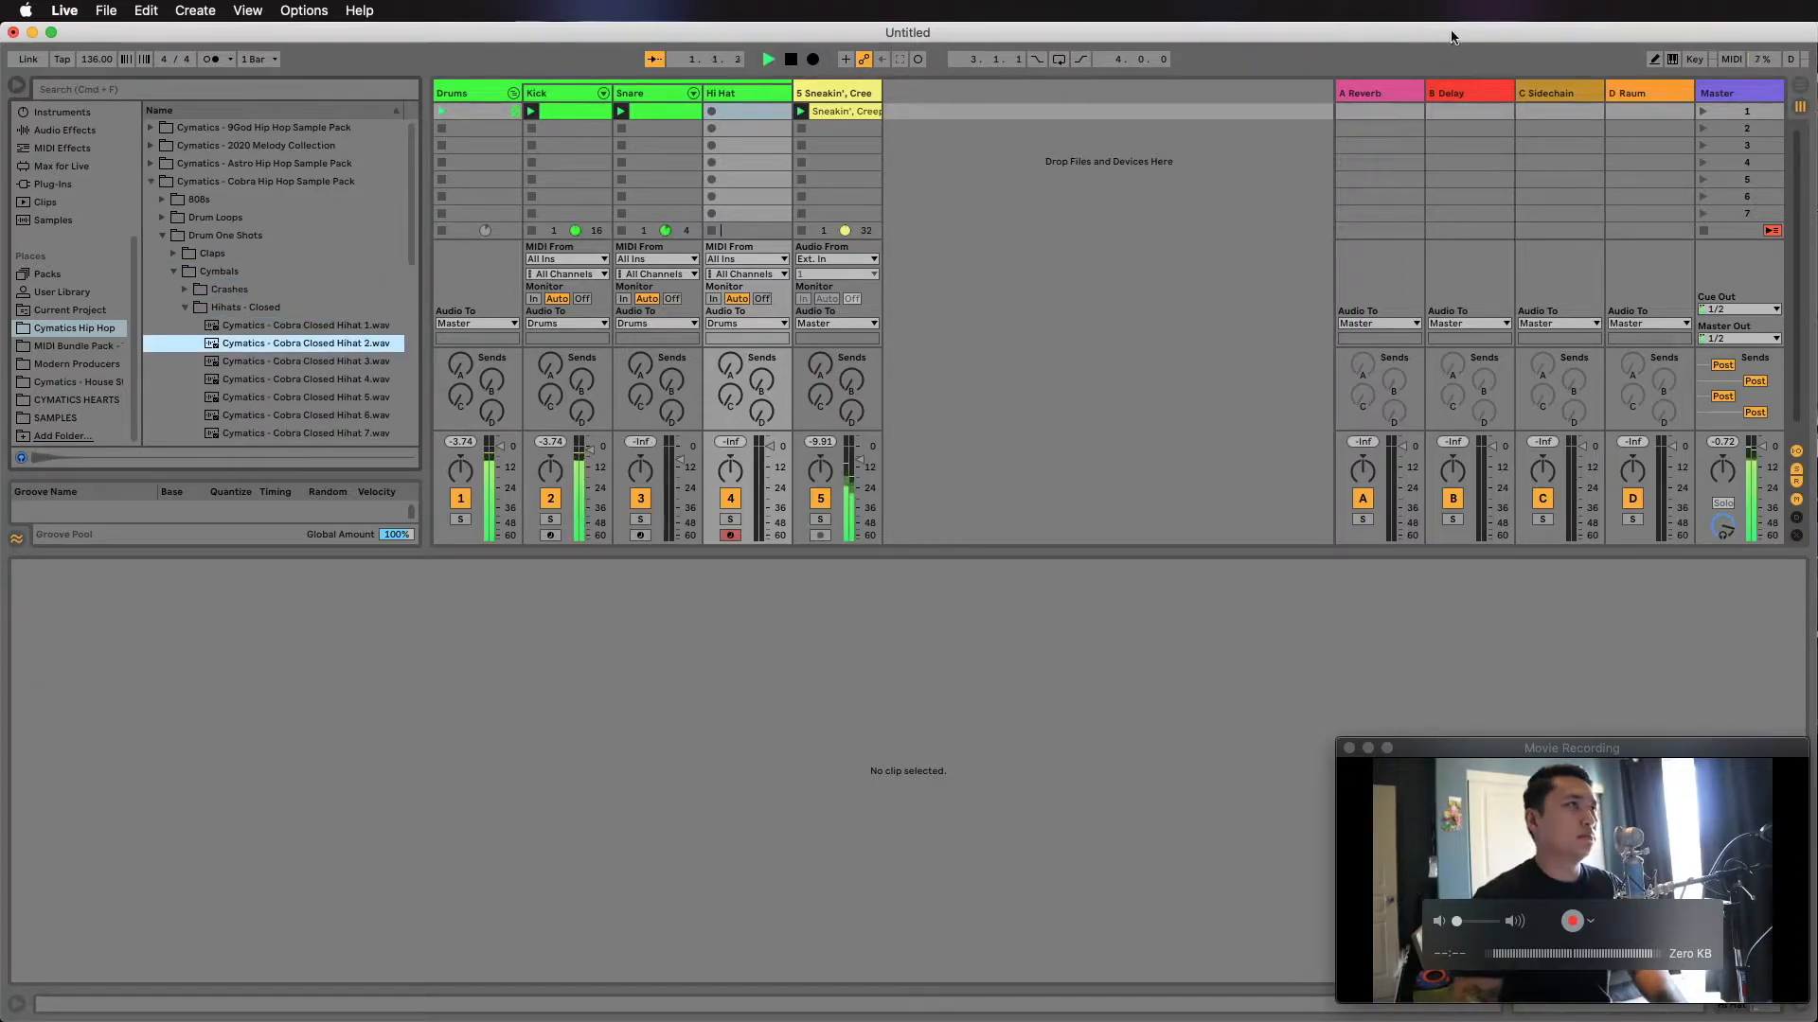
key(Up)
key(Down)
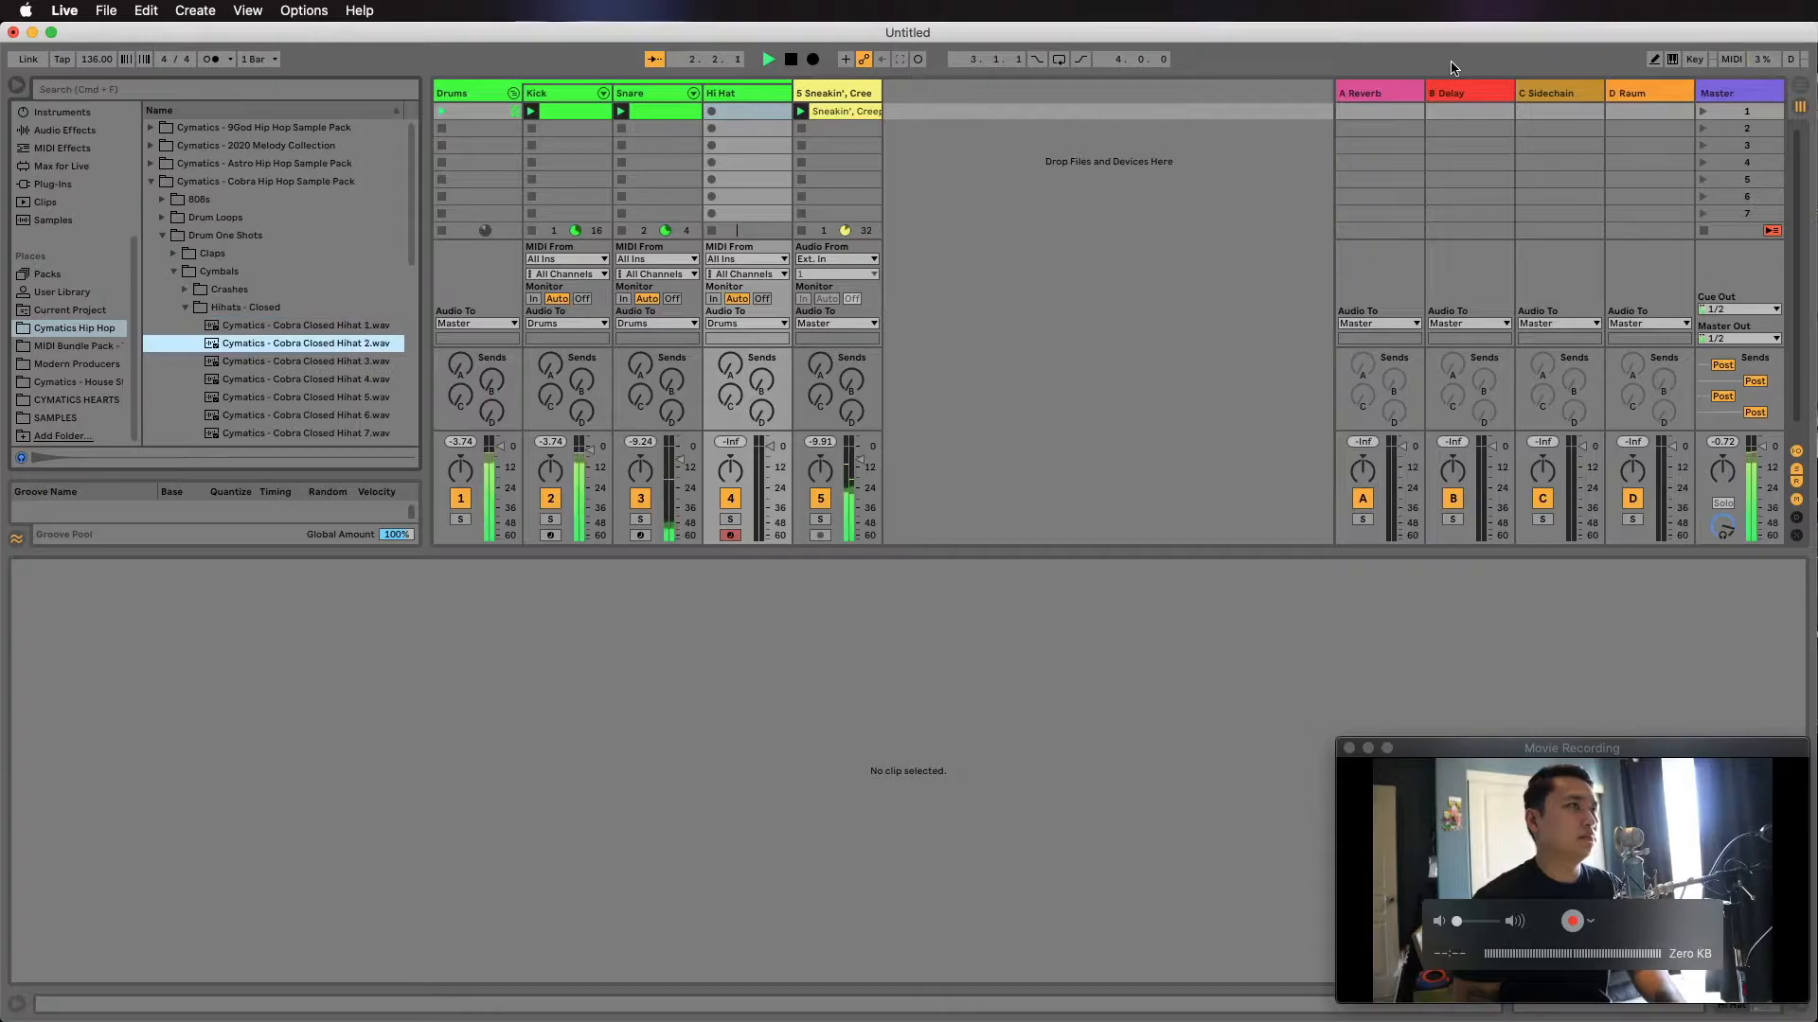
key(shift+Tab)
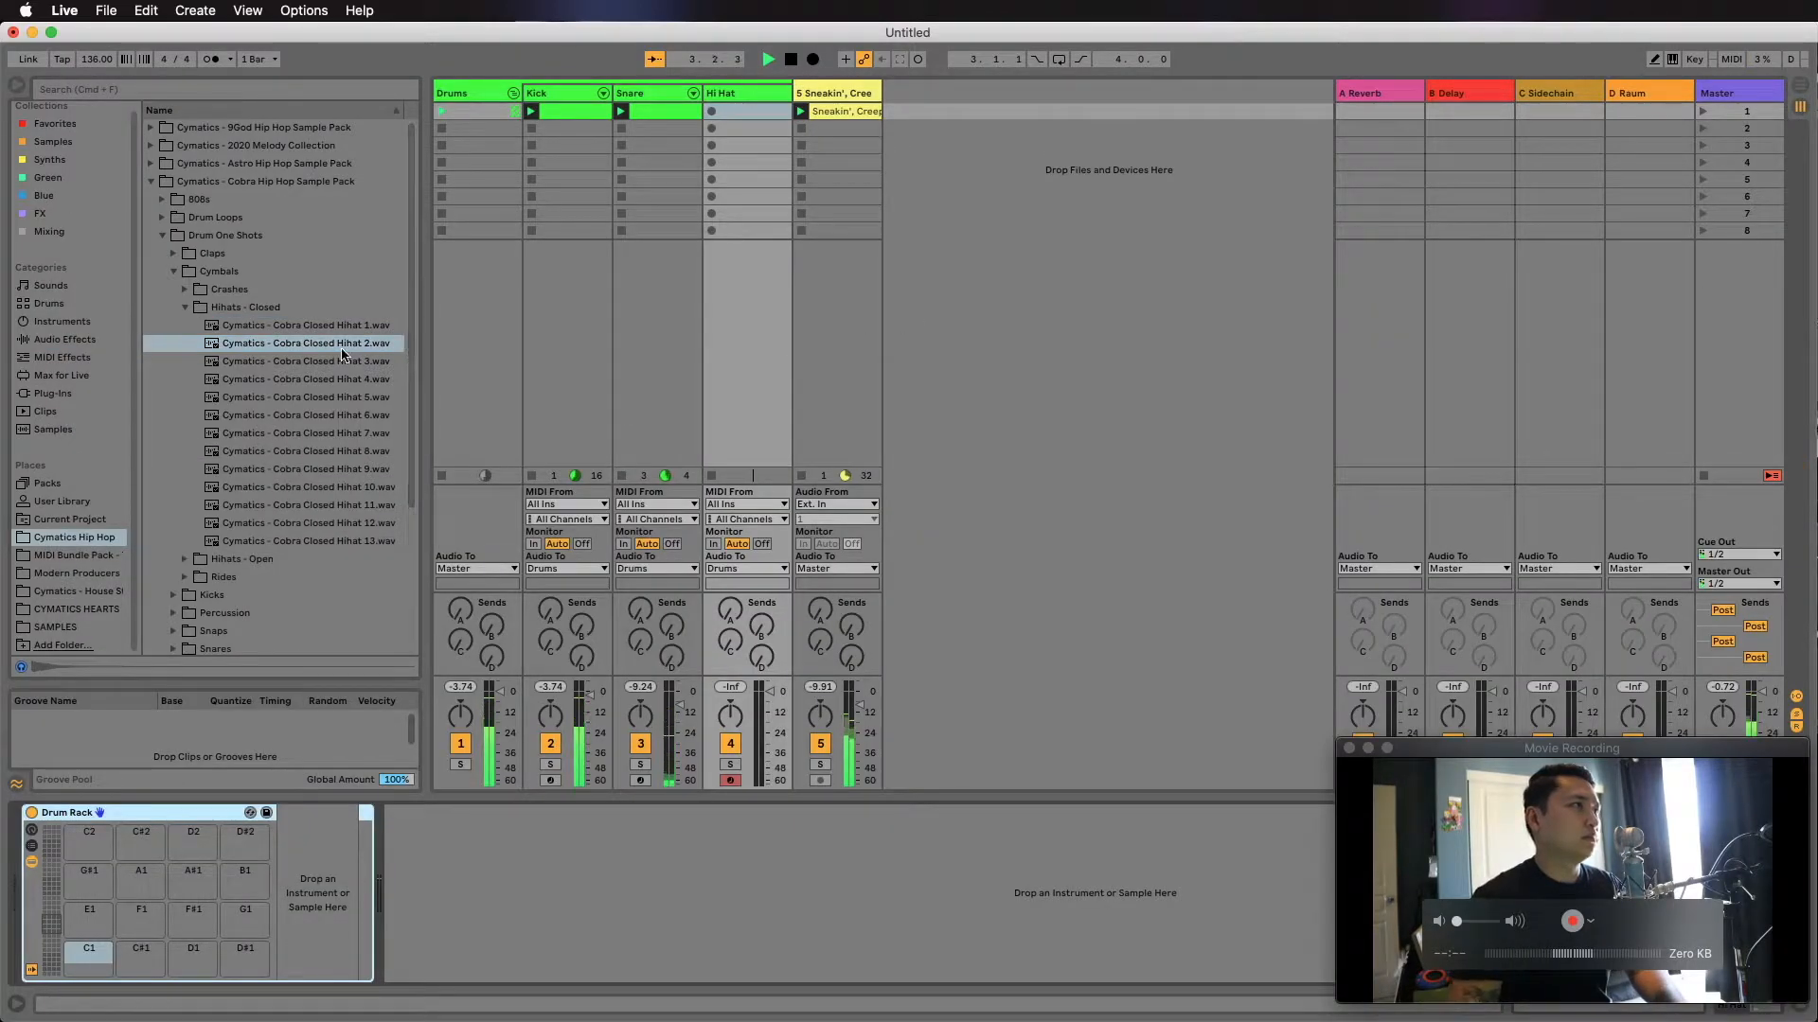
drag(284, 343, 87, 969)
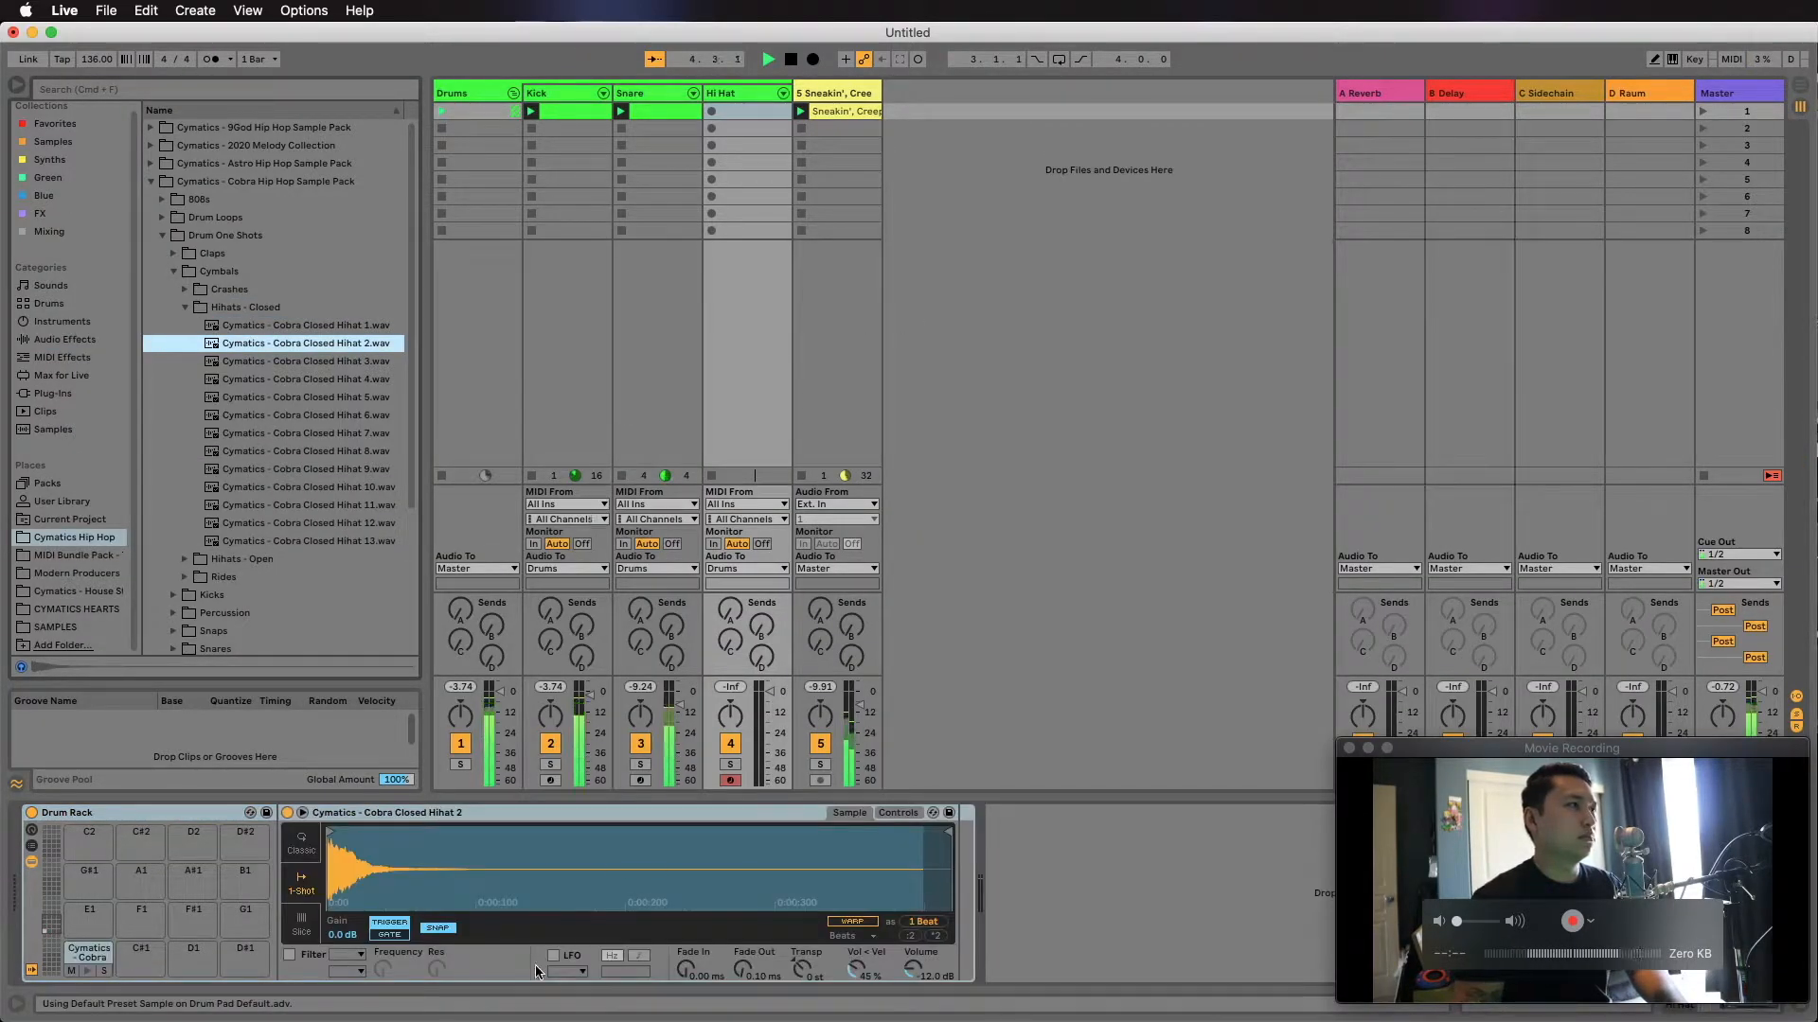
Create a clip in the Hi Hat track's first slot and fill one bar with sixteenth-note closed hi-hats.
double_click(769, 120)
right_click(769, 694)
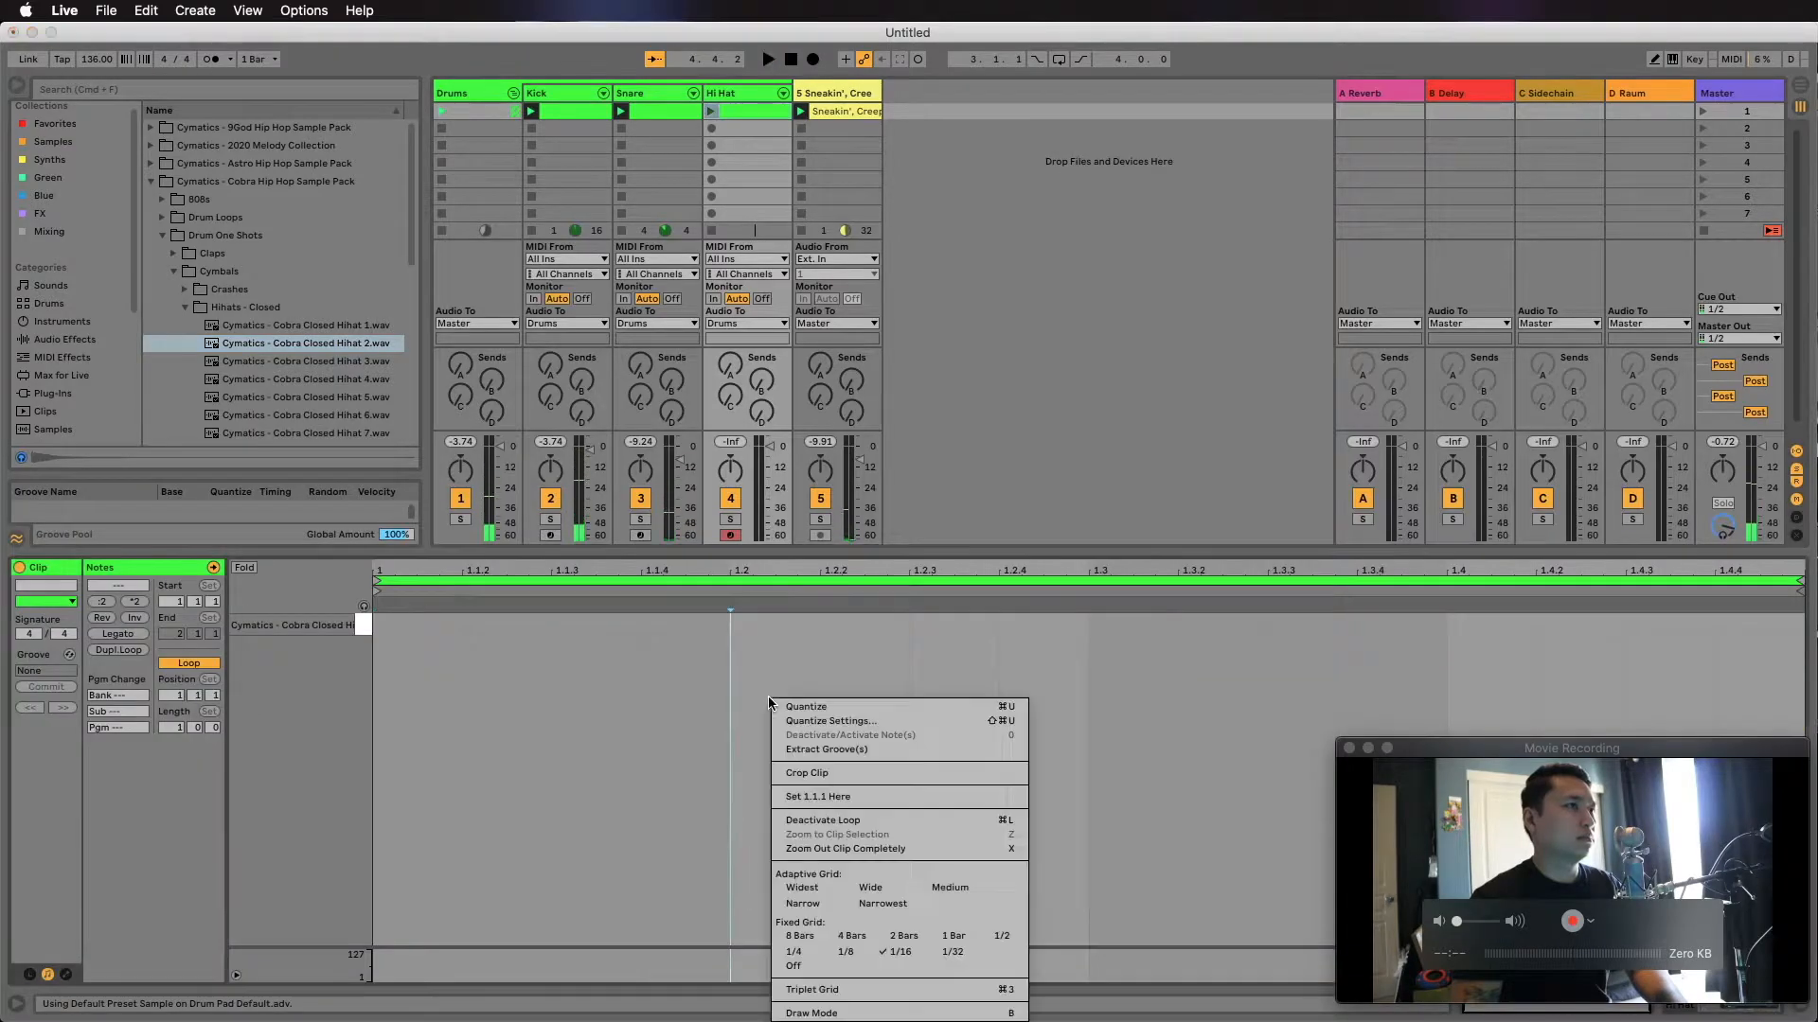
click(666, 838)
key(b)
drag(393, 626, 1794, 626)
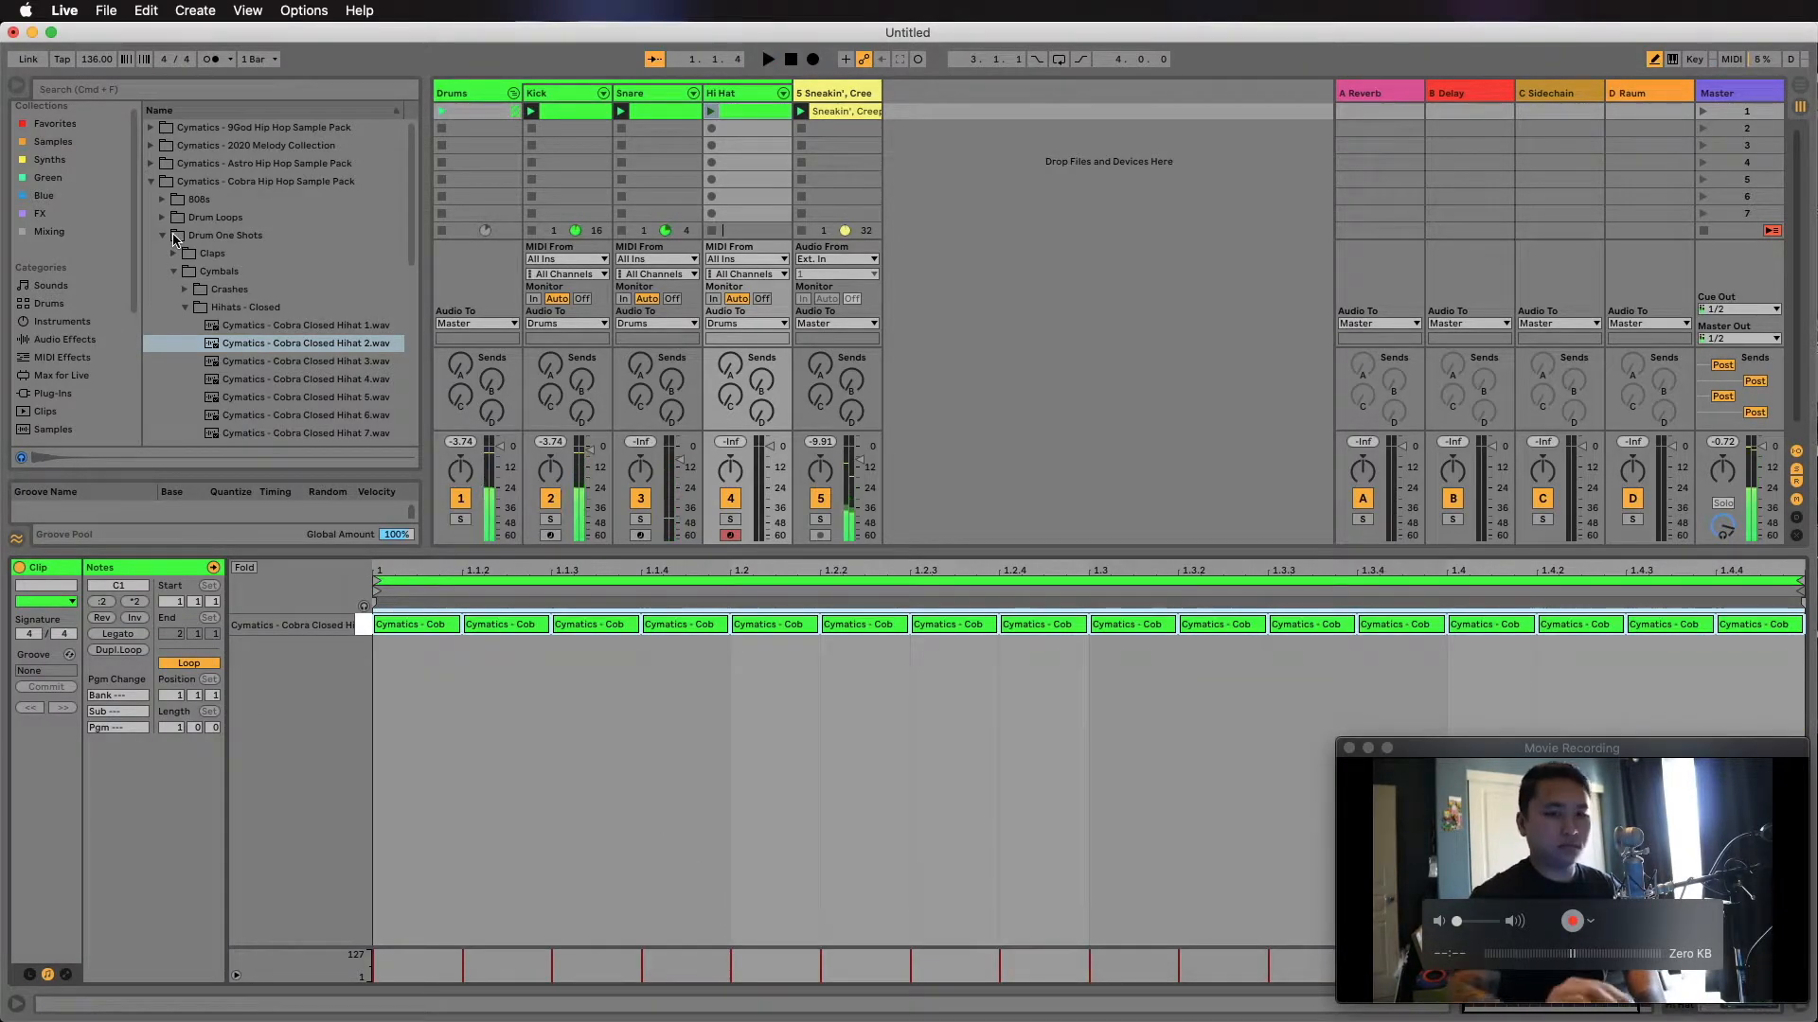
Stretch the closed hi-hat notes in time so the pattern runs in eighth notes.
right_click(741, 812)
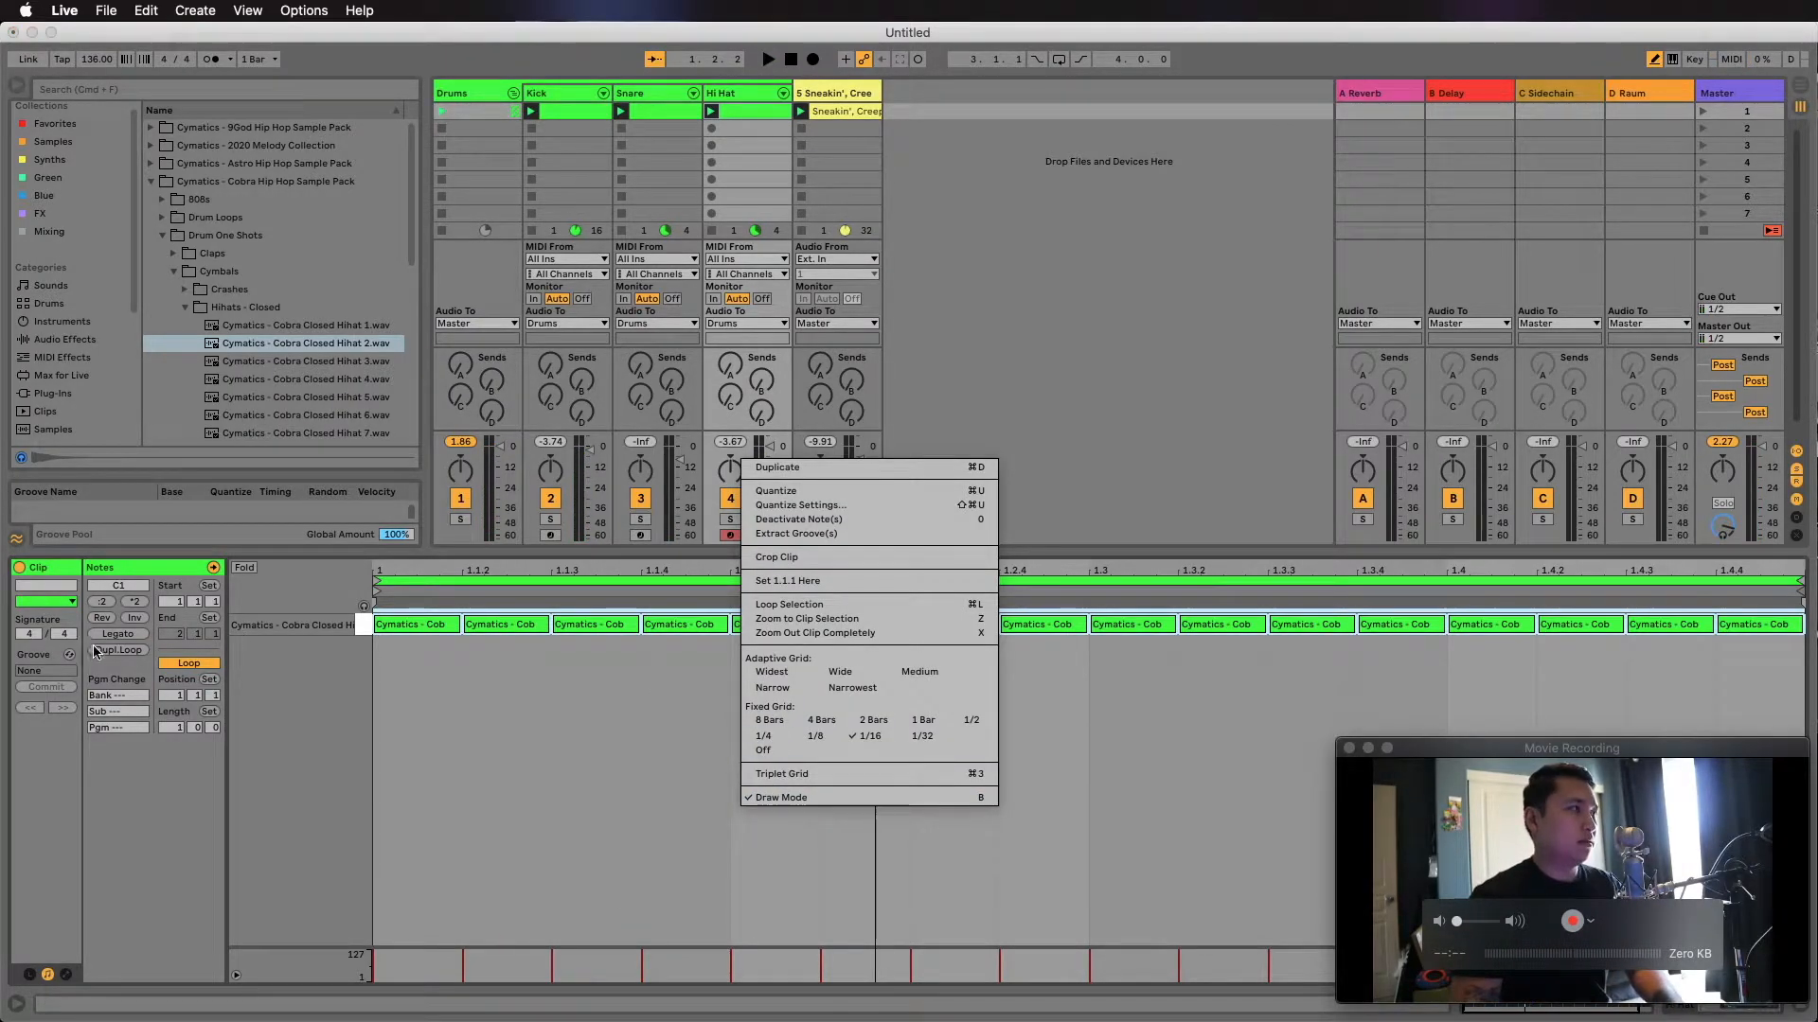
click(99, 606)
click(102, 602)
click(106, 603)
click(124, 603)
click(124, 603)
click(124, 603)
click(124, 603)
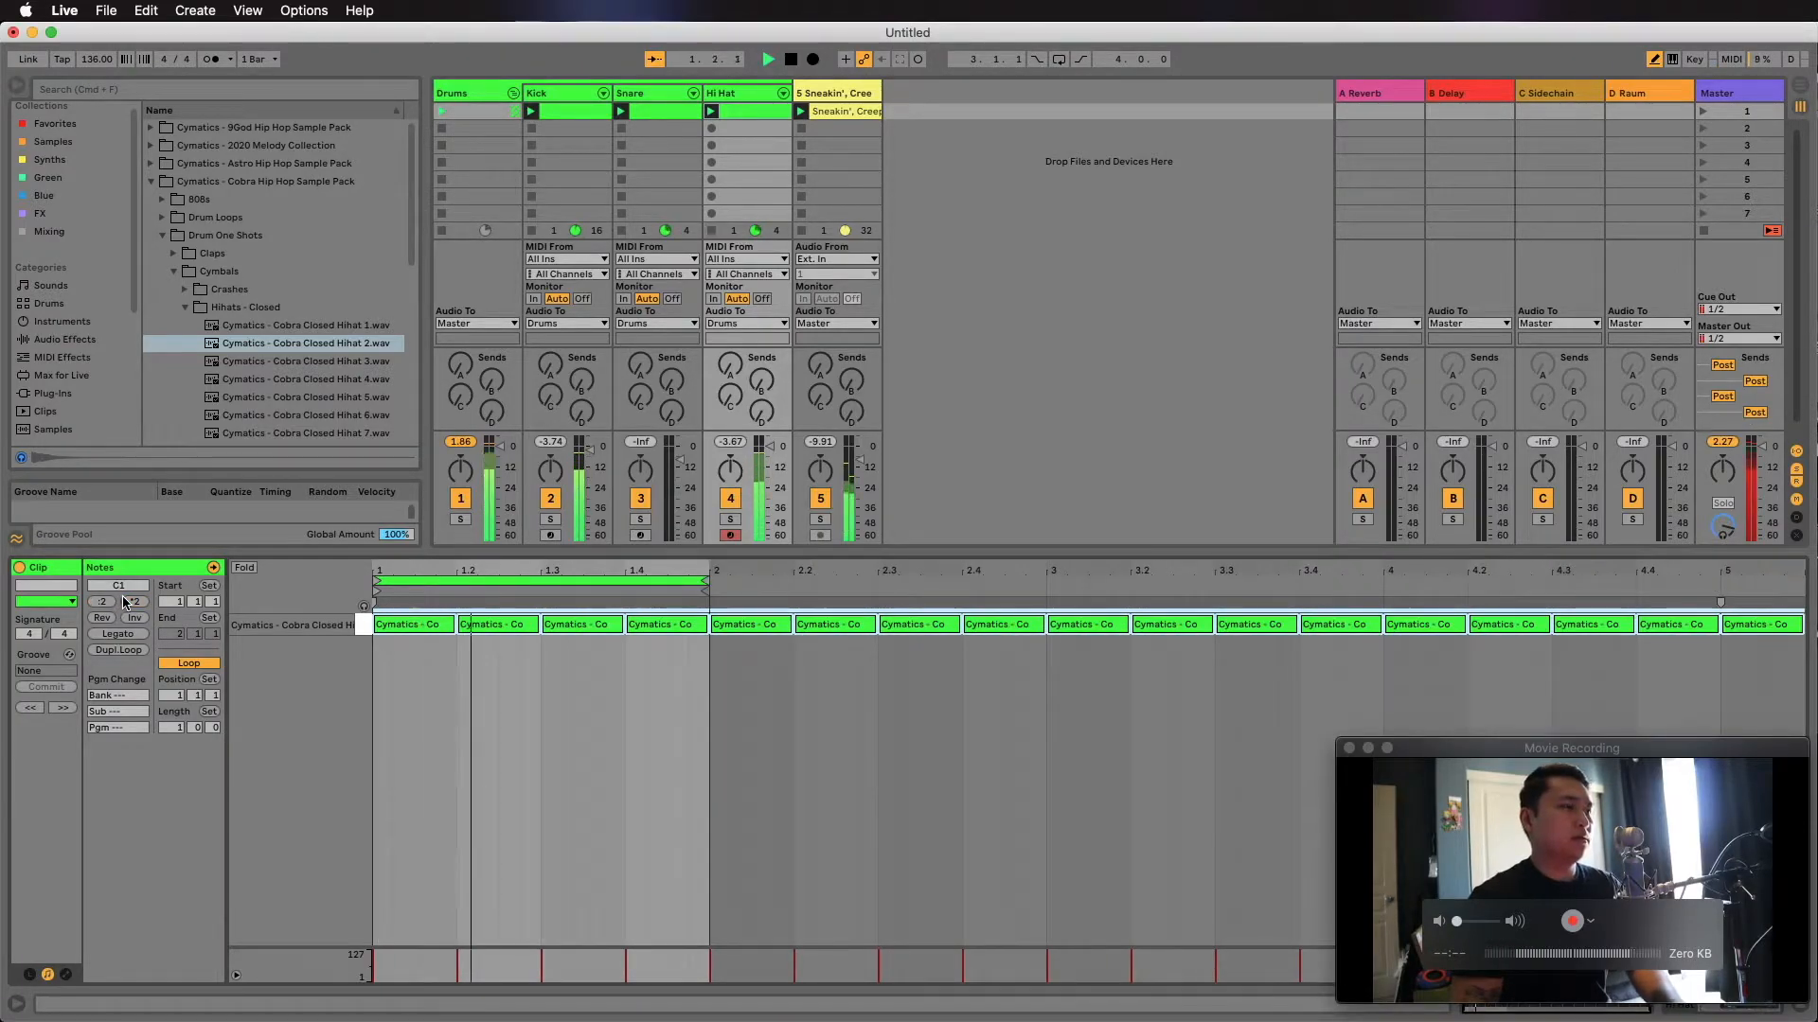
click(106, 602)
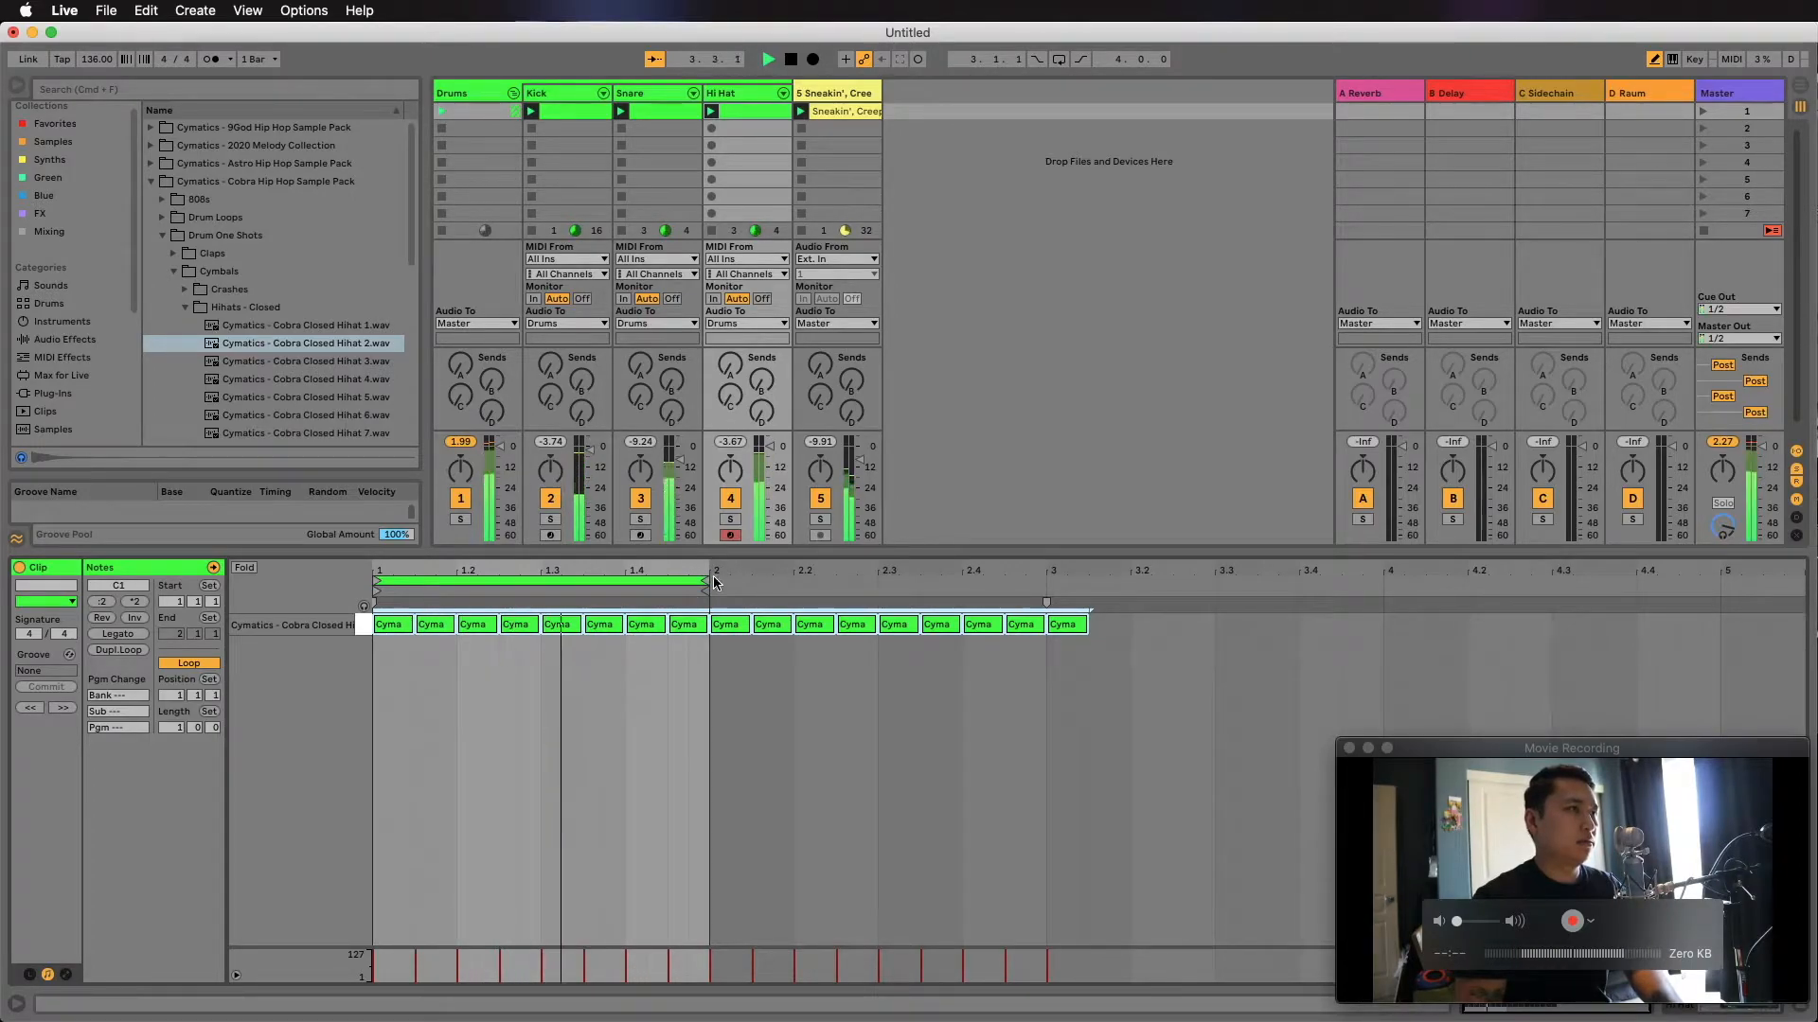
Replace the closed hi-hat note at 1.3 with two sixteenth notes.
key(z)
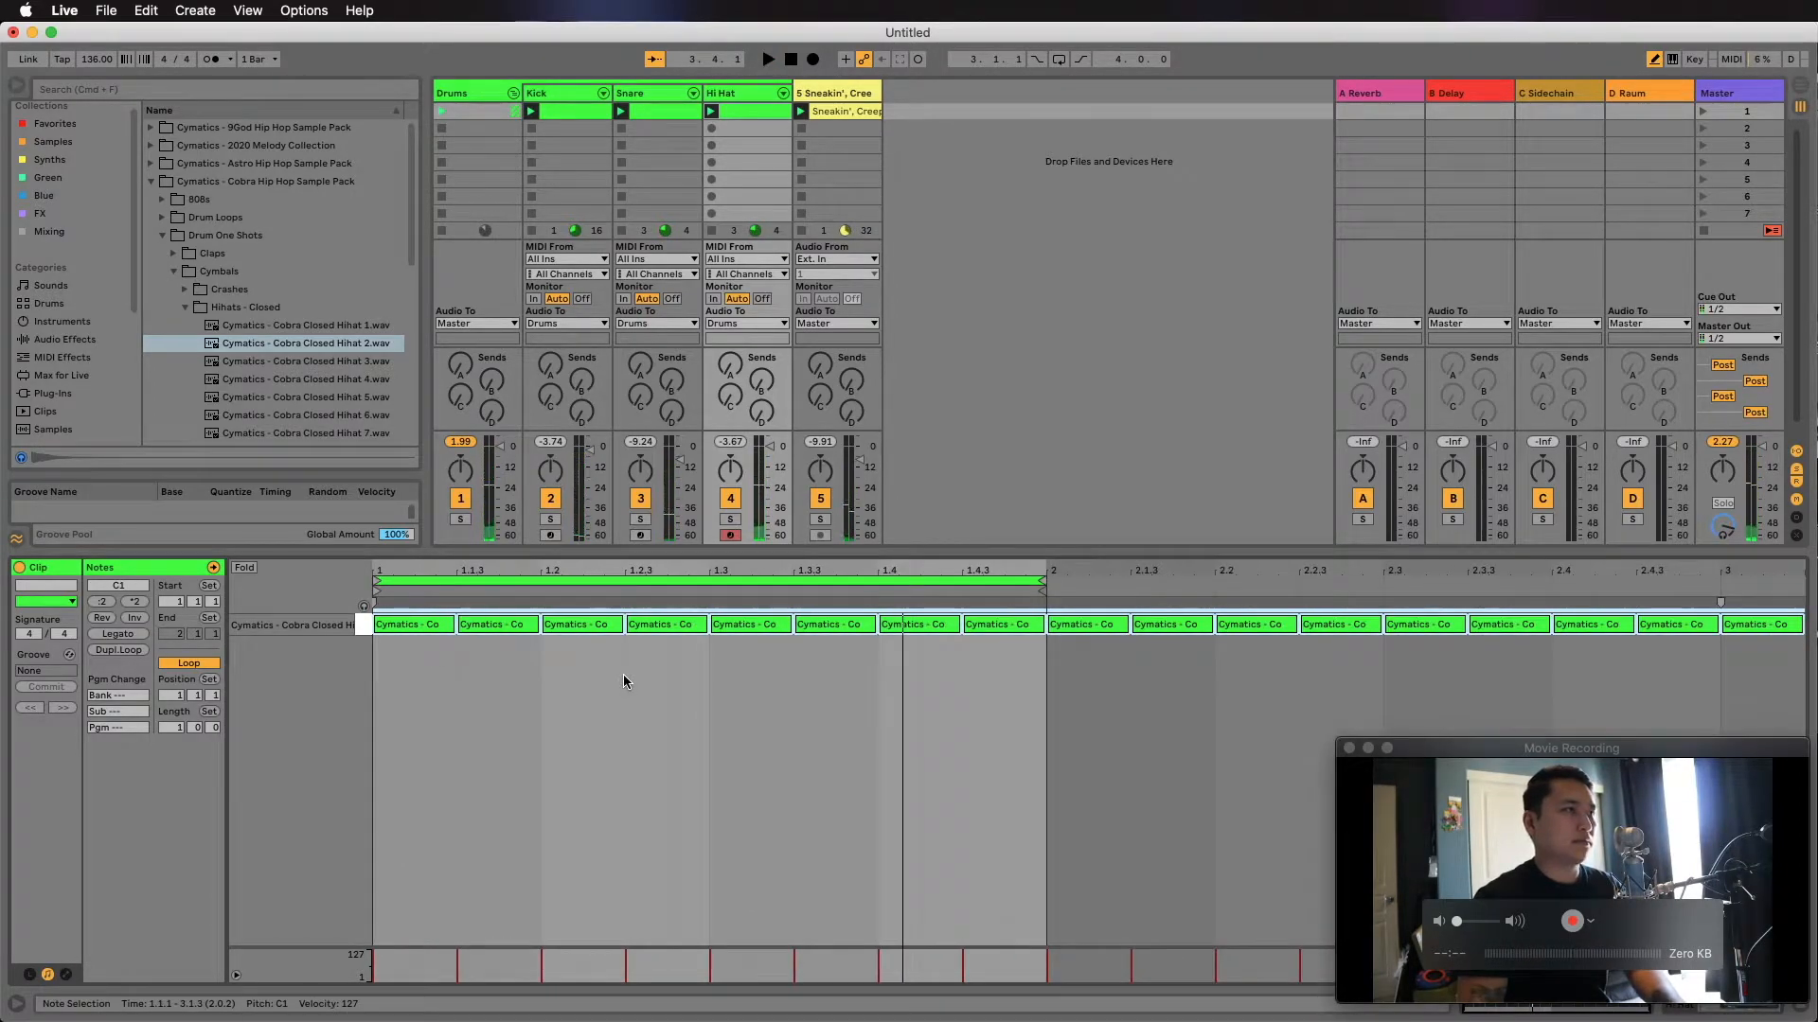
click(500, 624)
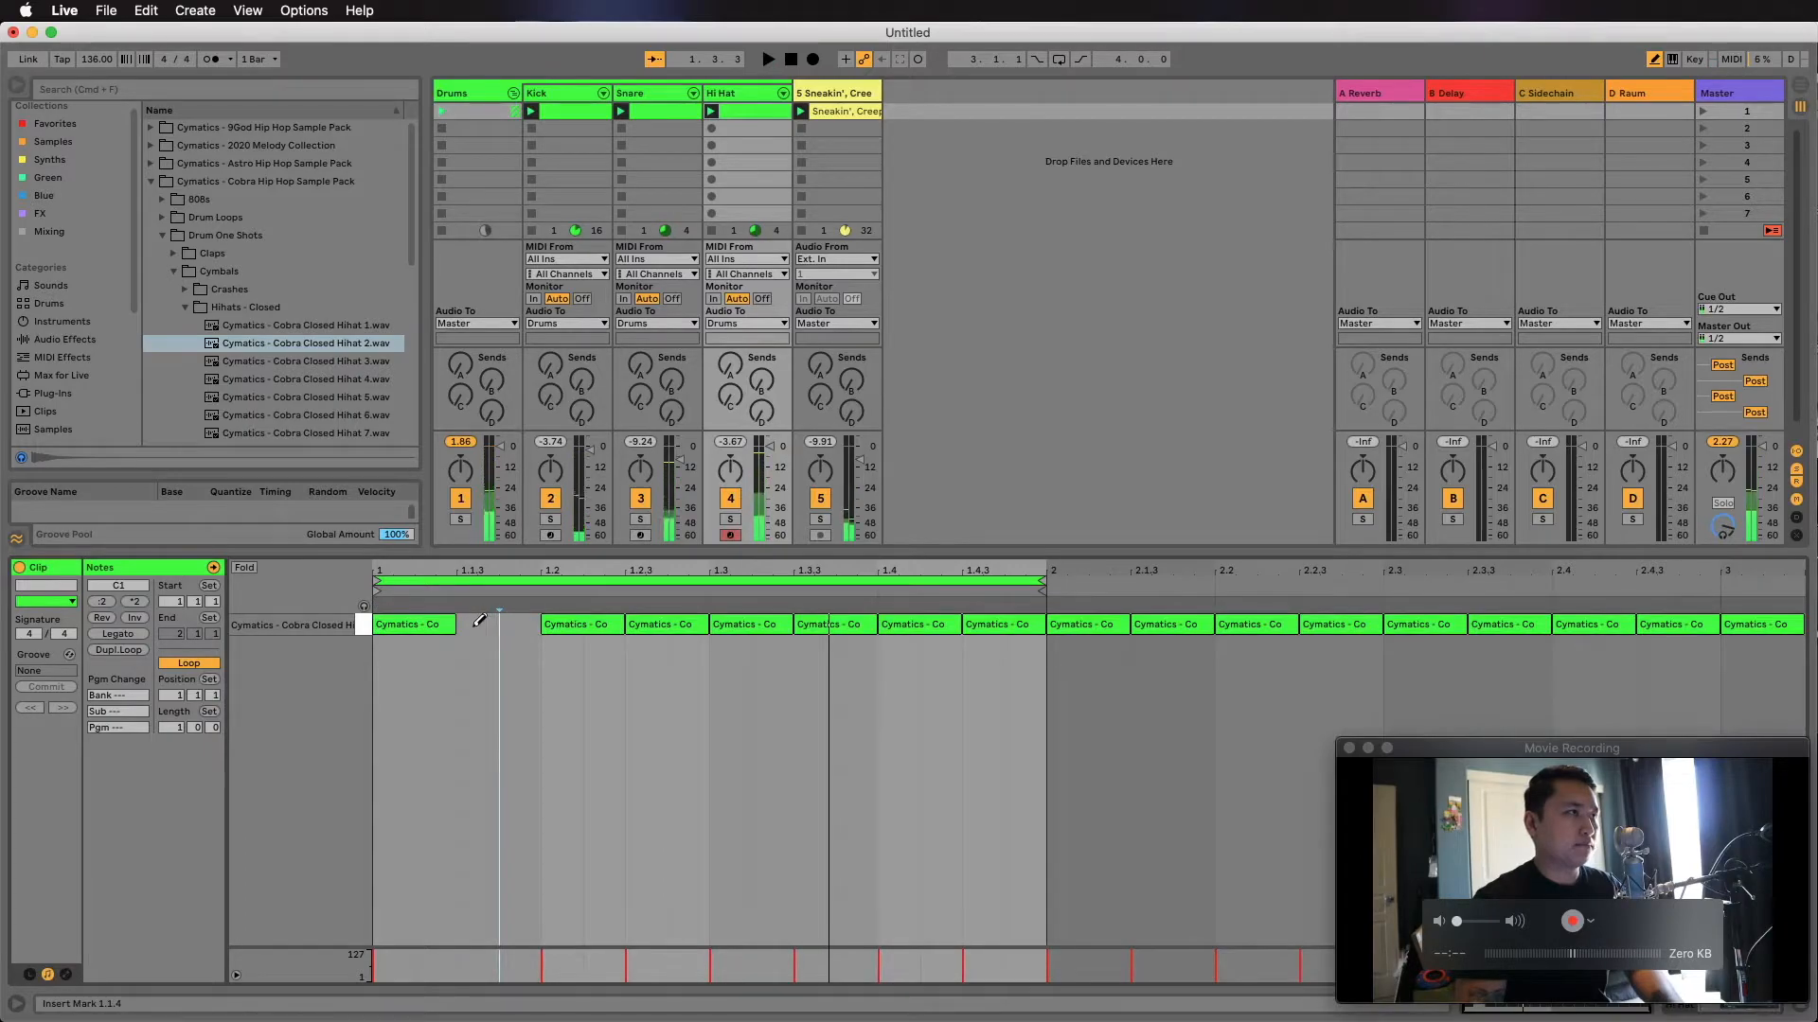
click(479, 622)
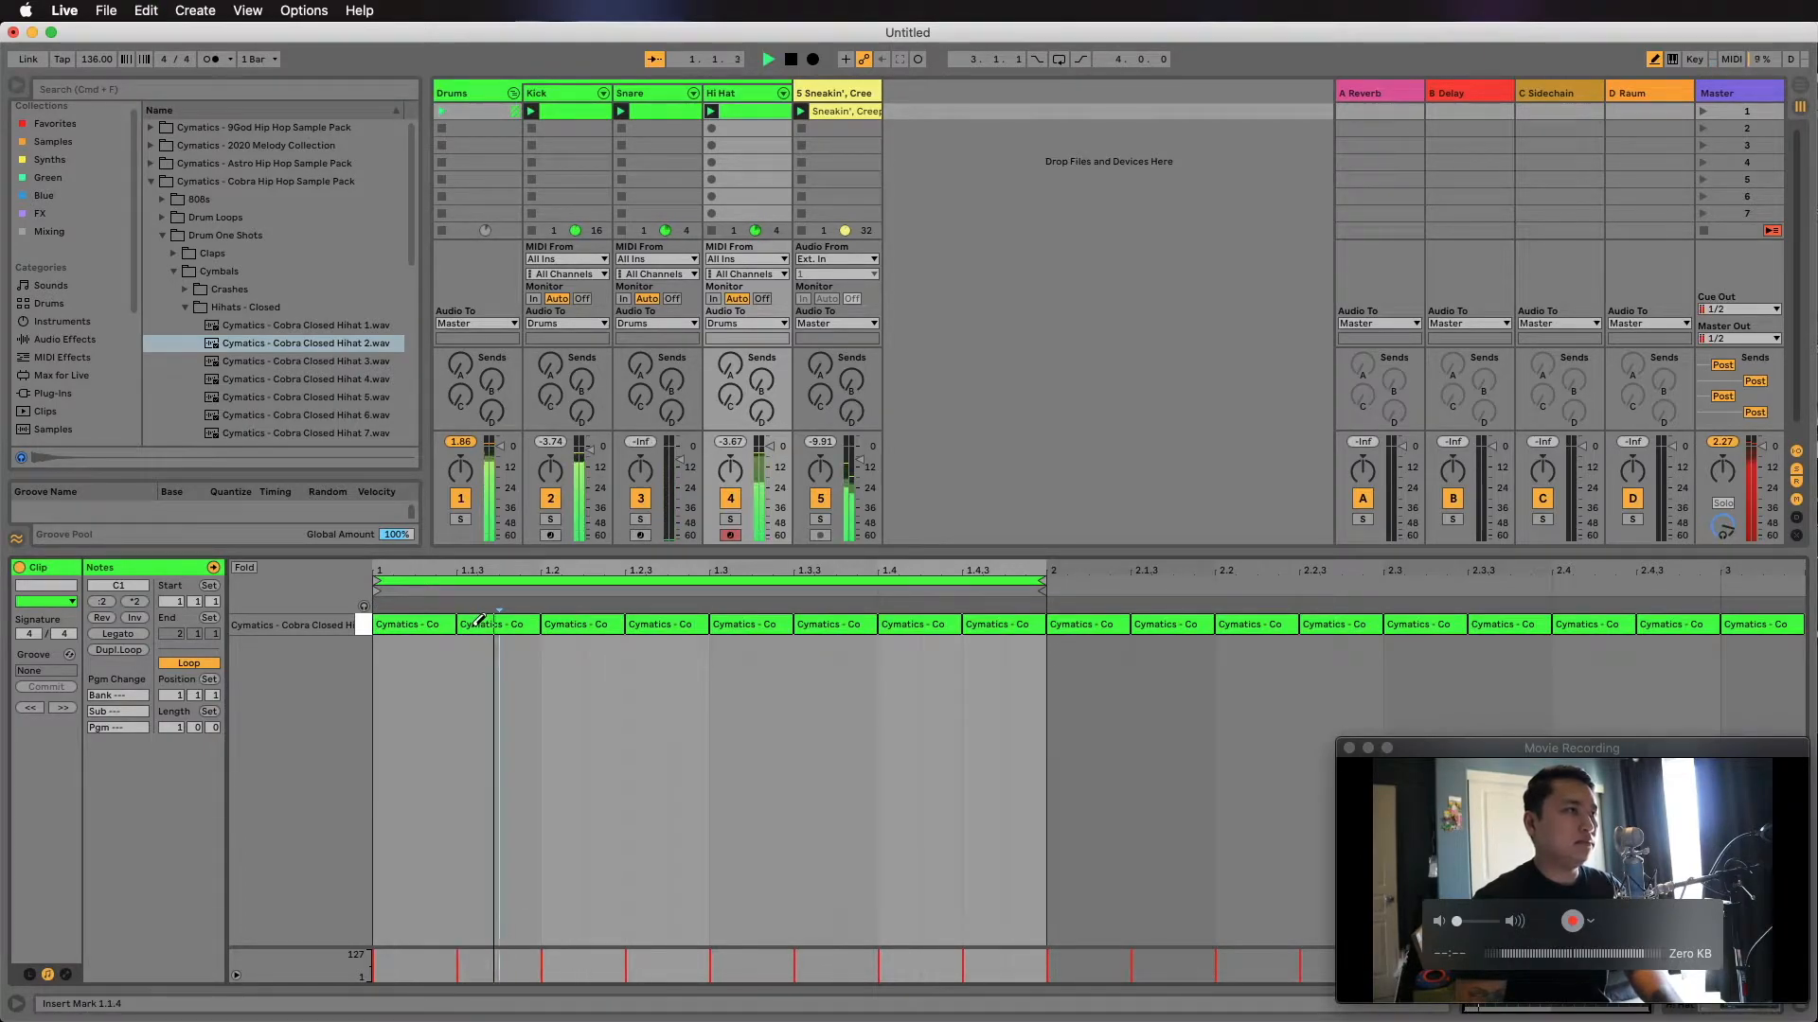
click(756, 622)
drag(732, 622, 788, 622)
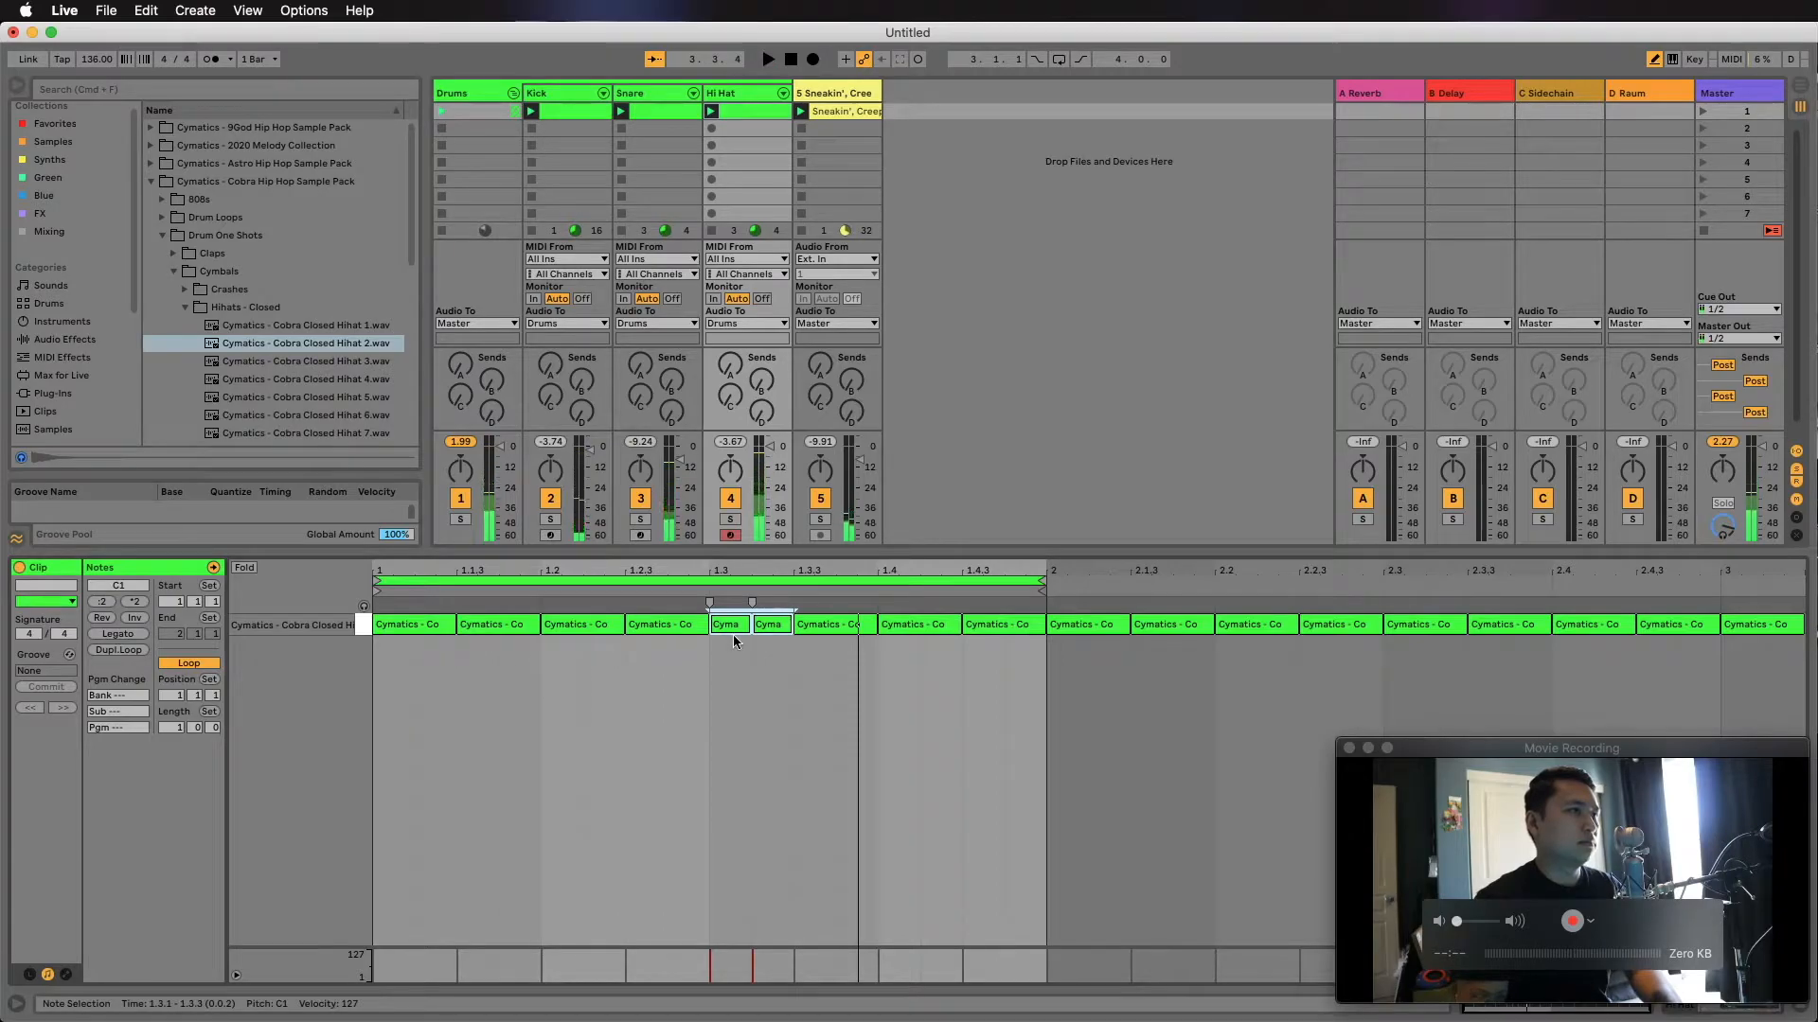
Double the Hi Hat clip's loop to two bars and turn the two sixteenths at 2.3 into one eighth note.
click(115, 651)
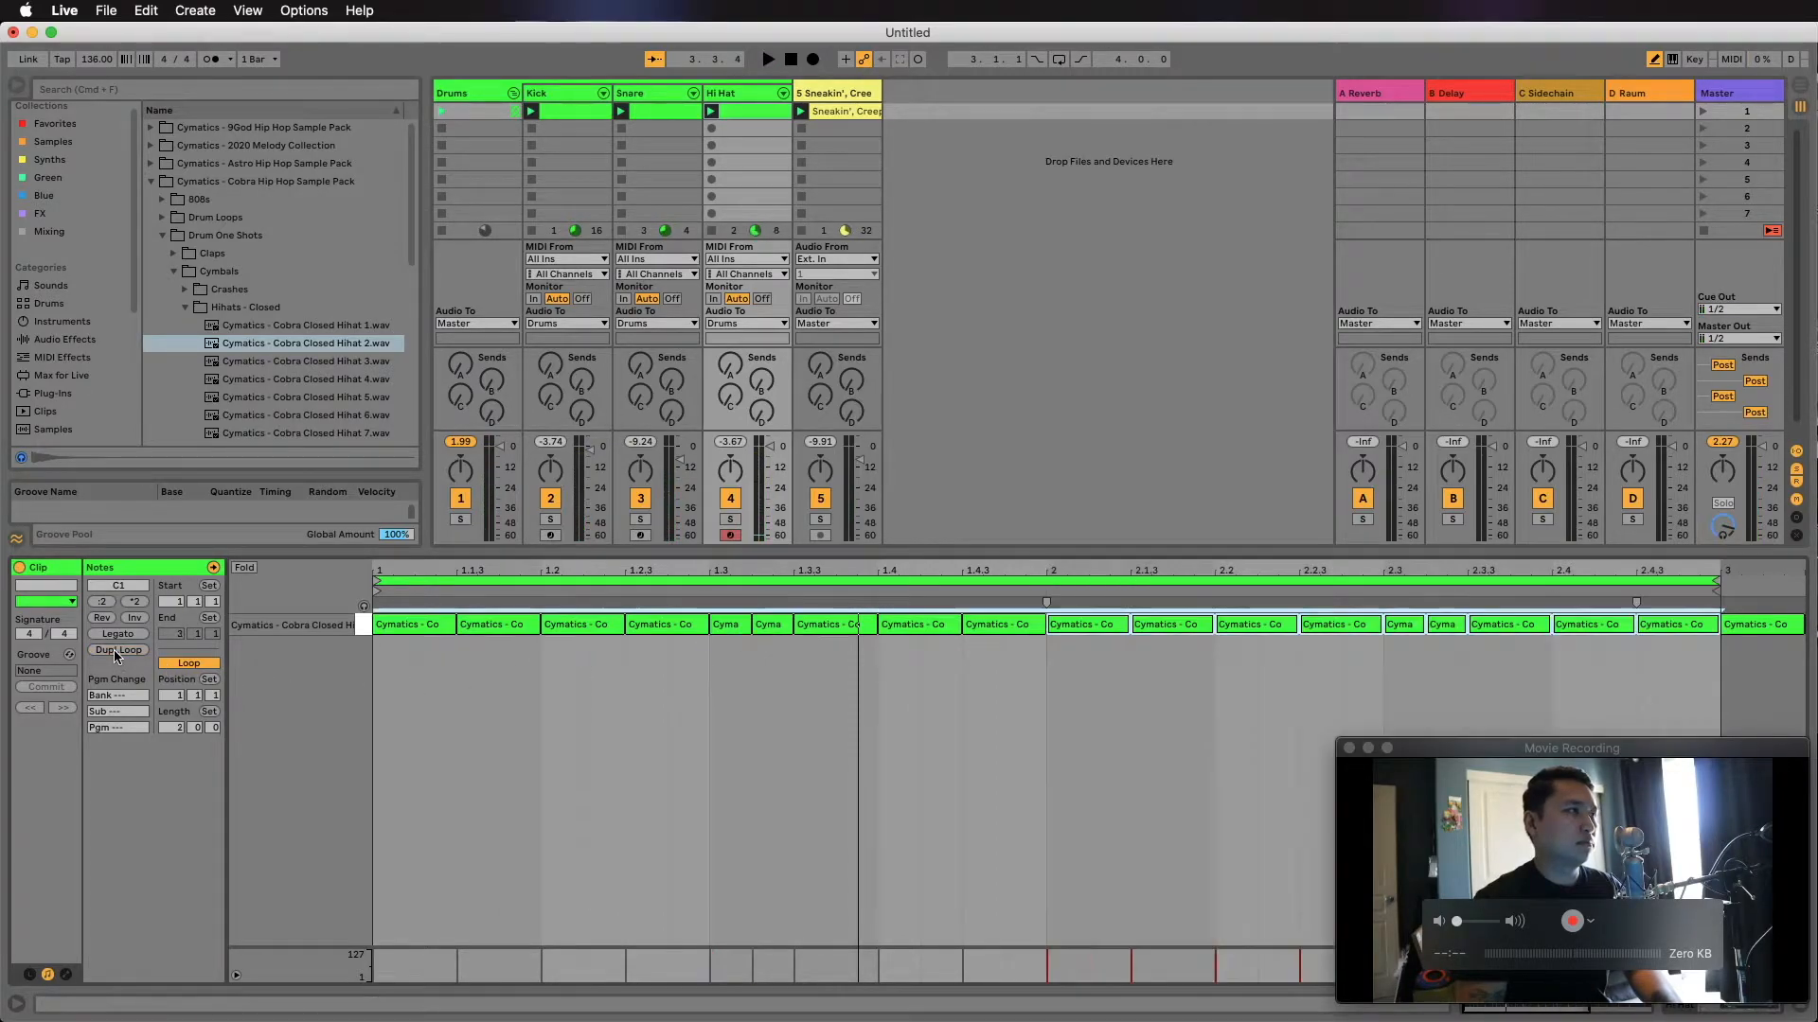
key(space)
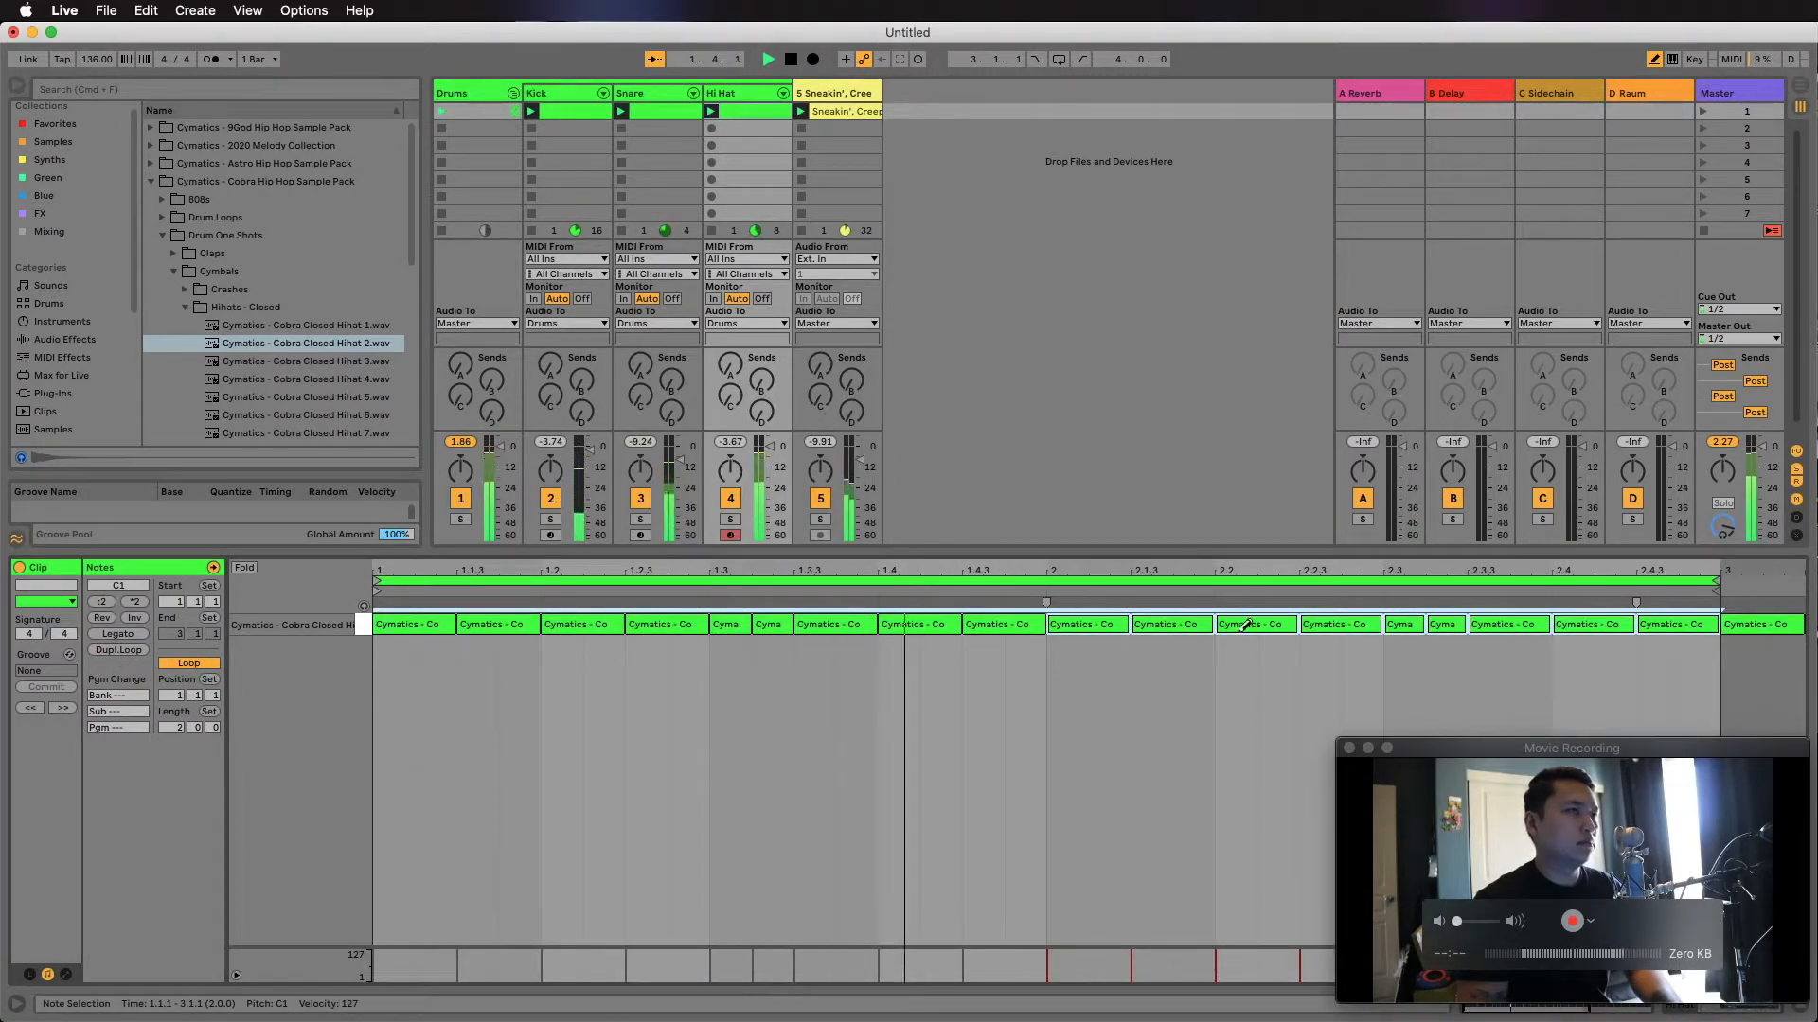
click(1396, 623)
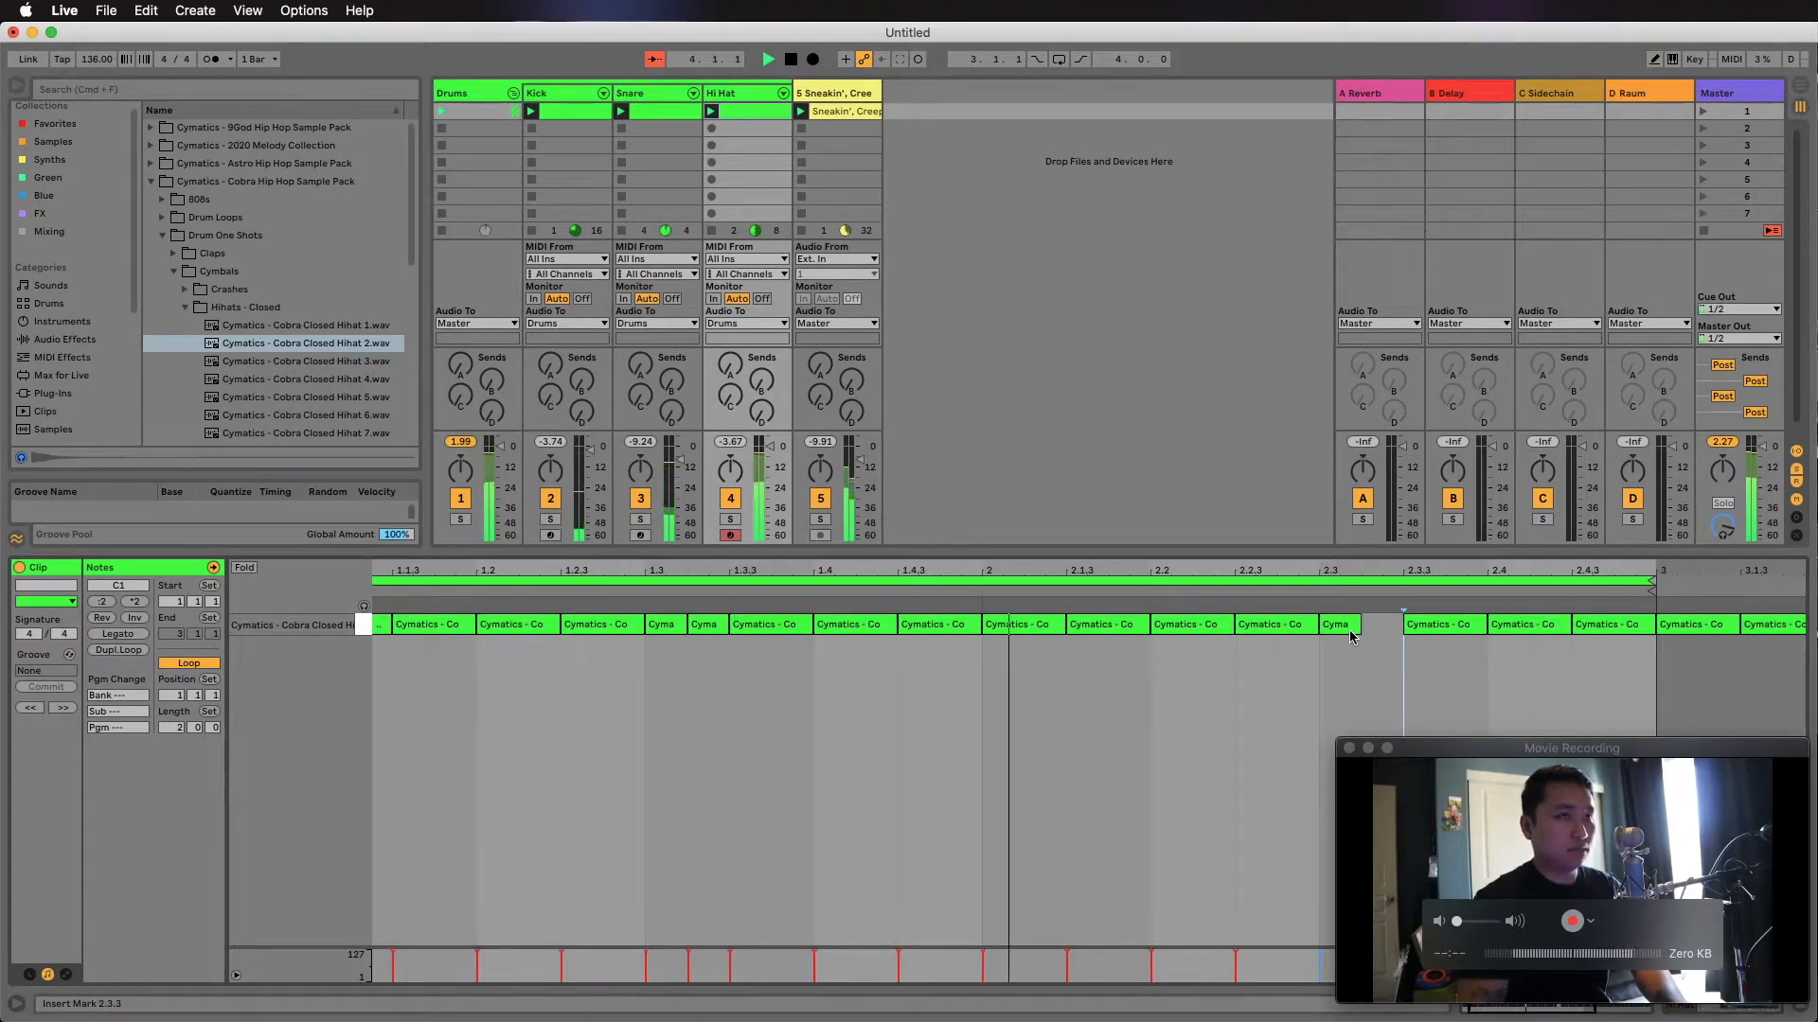
drag(1359, 624, 1401, 624)
key(space)
Open the Cobra pack's open hi-hat folder and audition several samples between Open Hihat 5 and 12.
scroll(210, 289, down, 5)
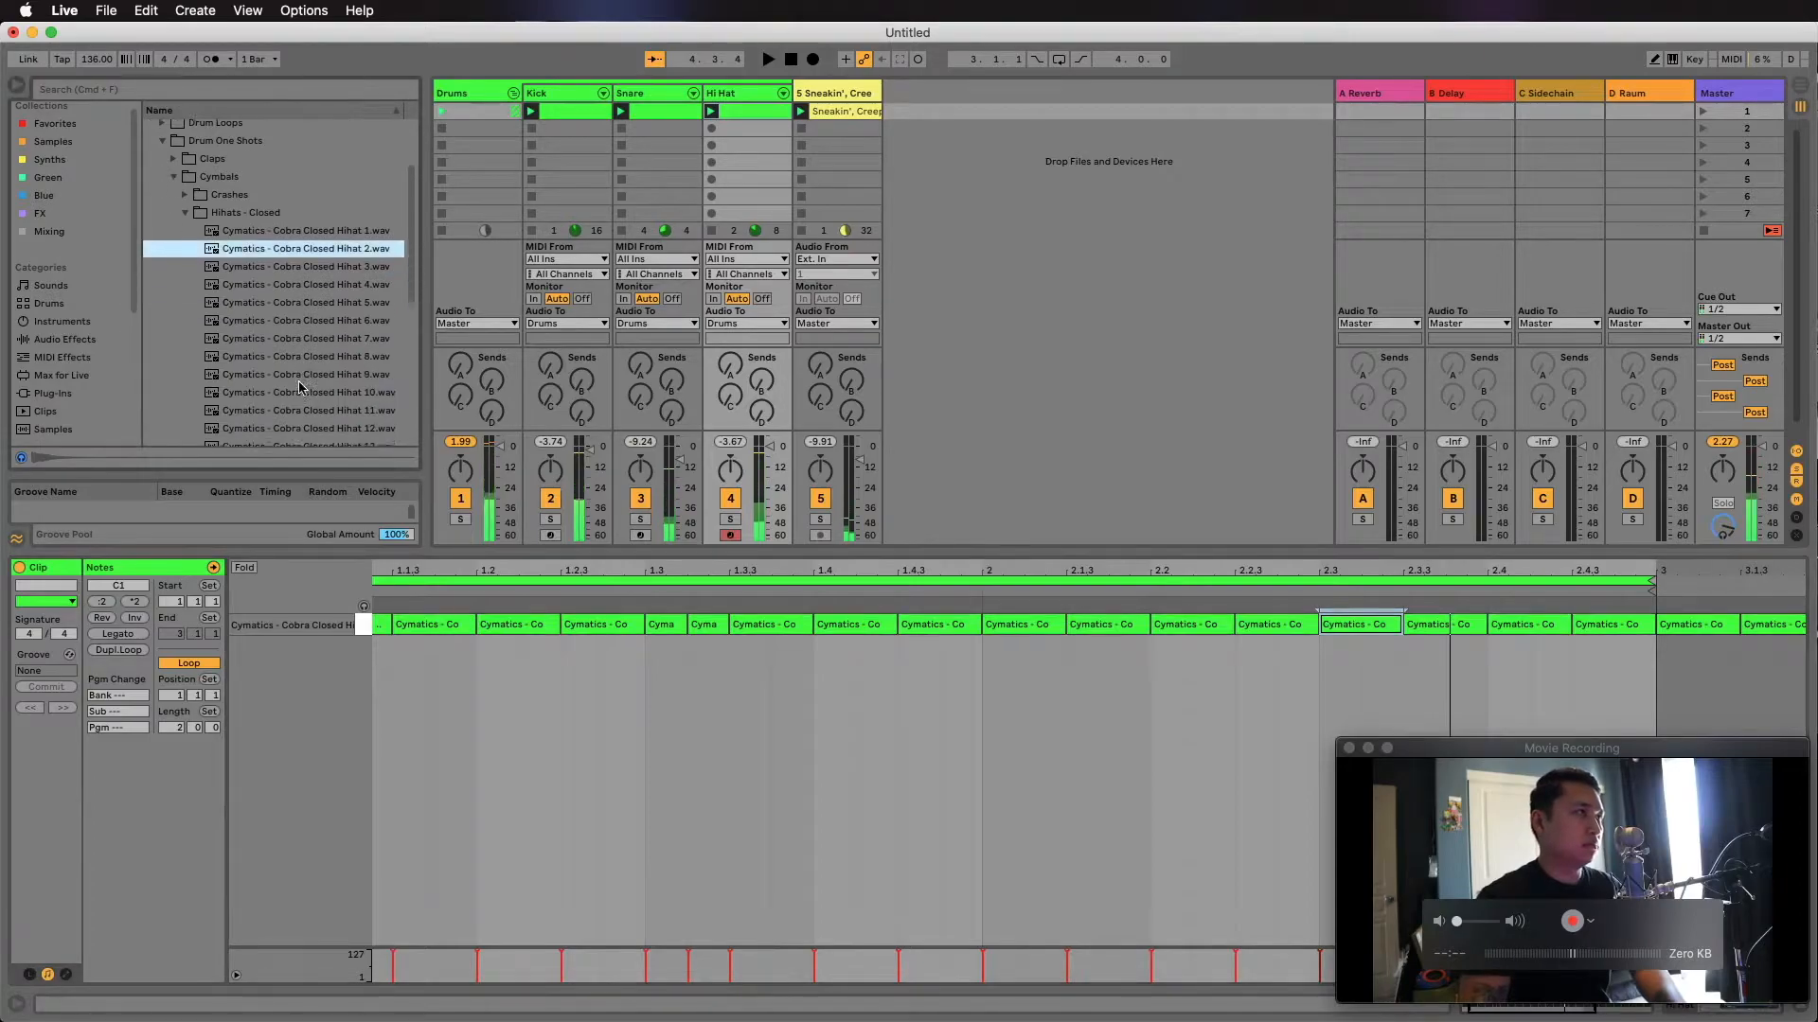
click(184, 283)
click(238, 313)
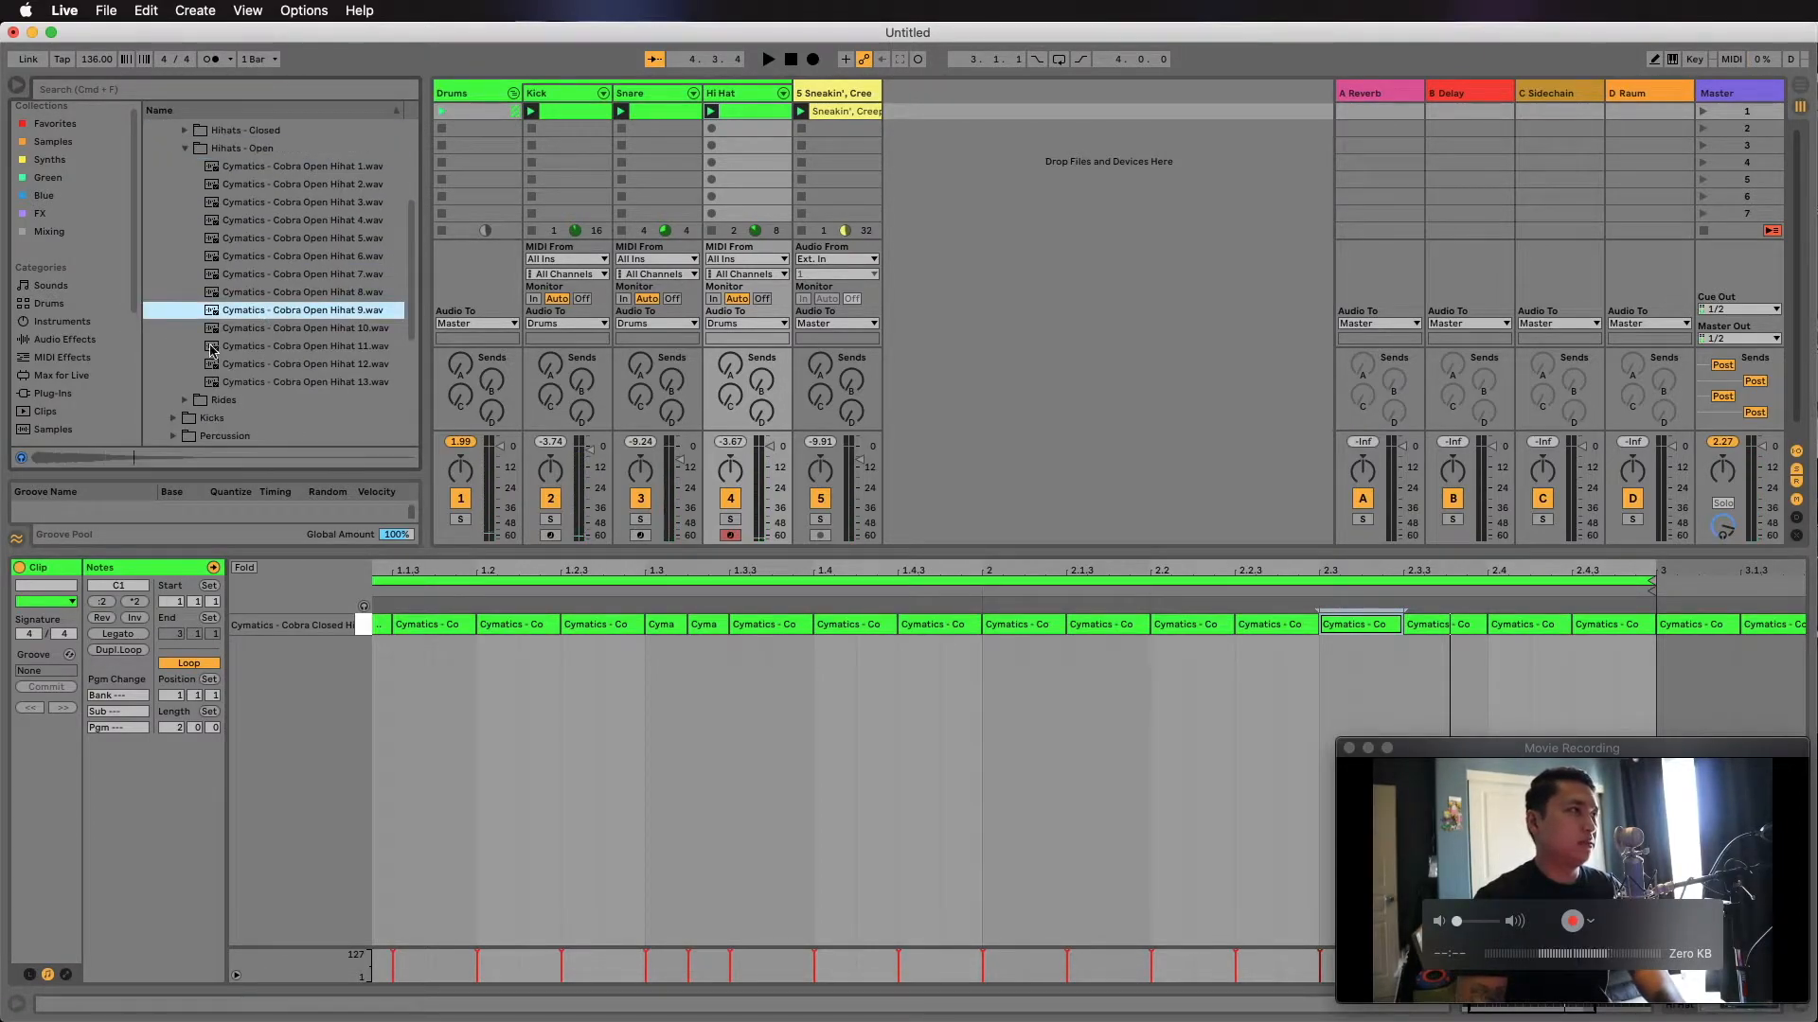
click(332, 349)
click(308, 369)
click(301, 297)
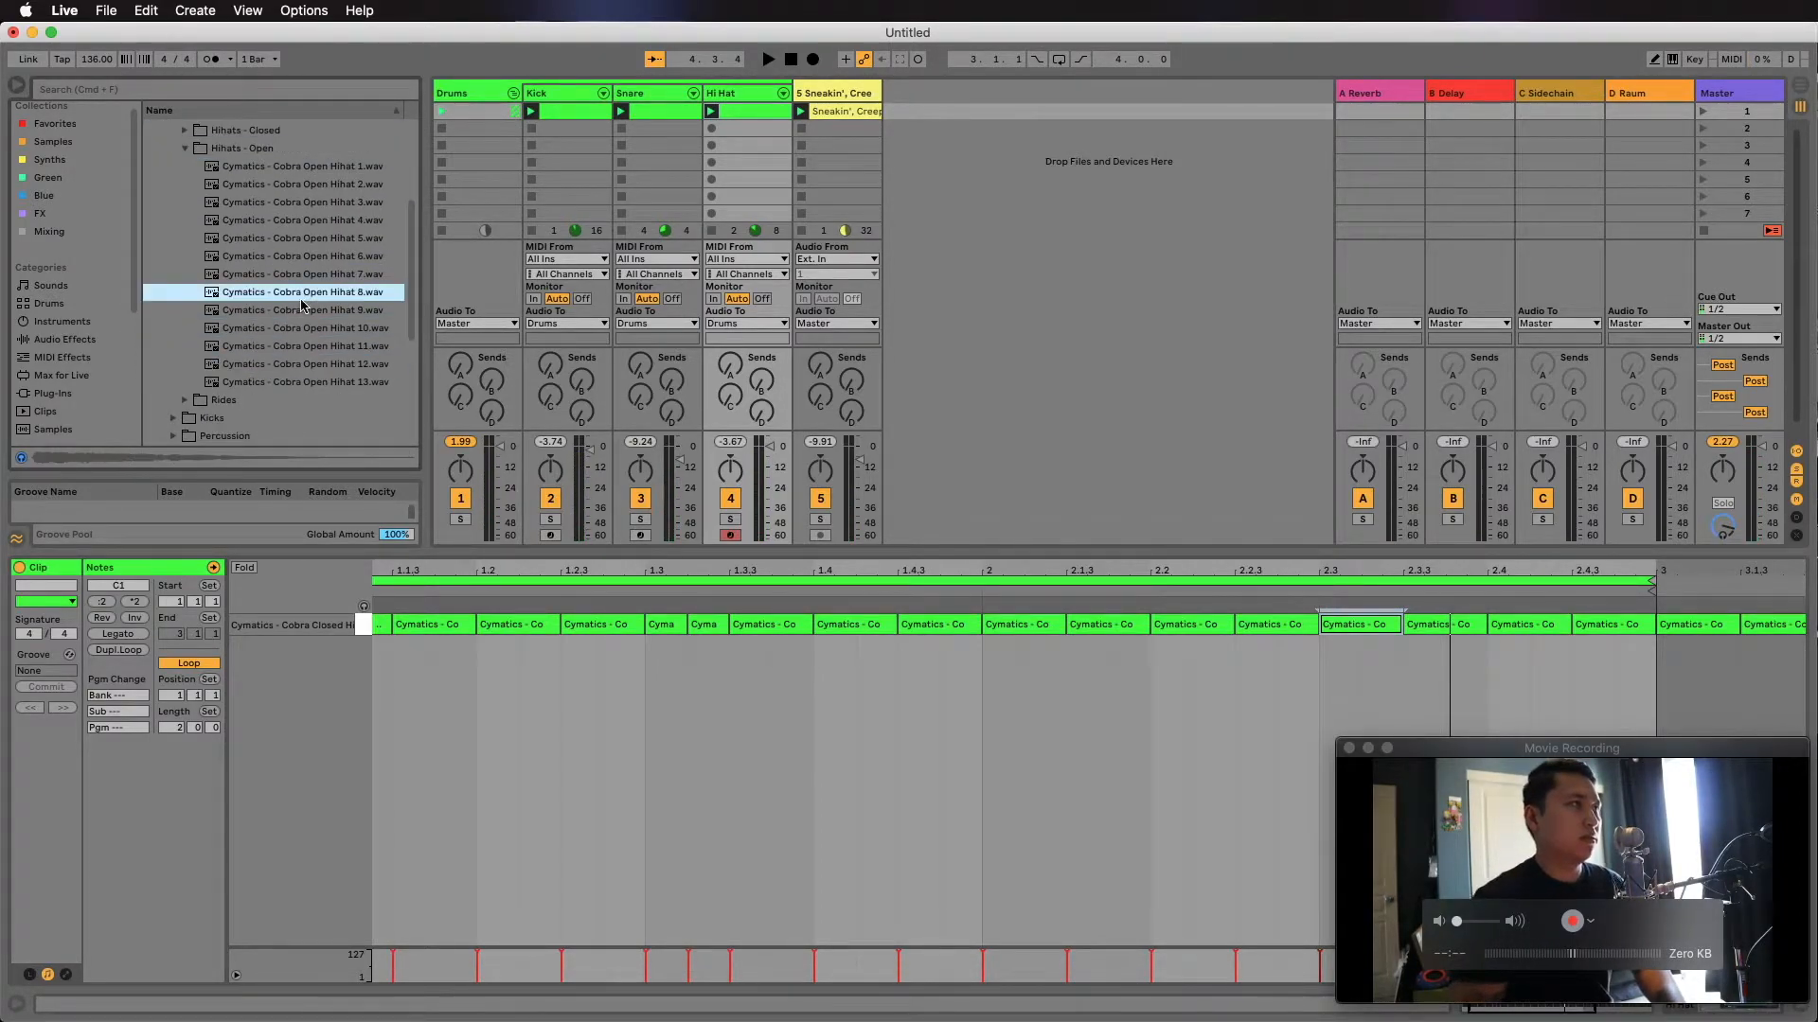
click(308, 275)
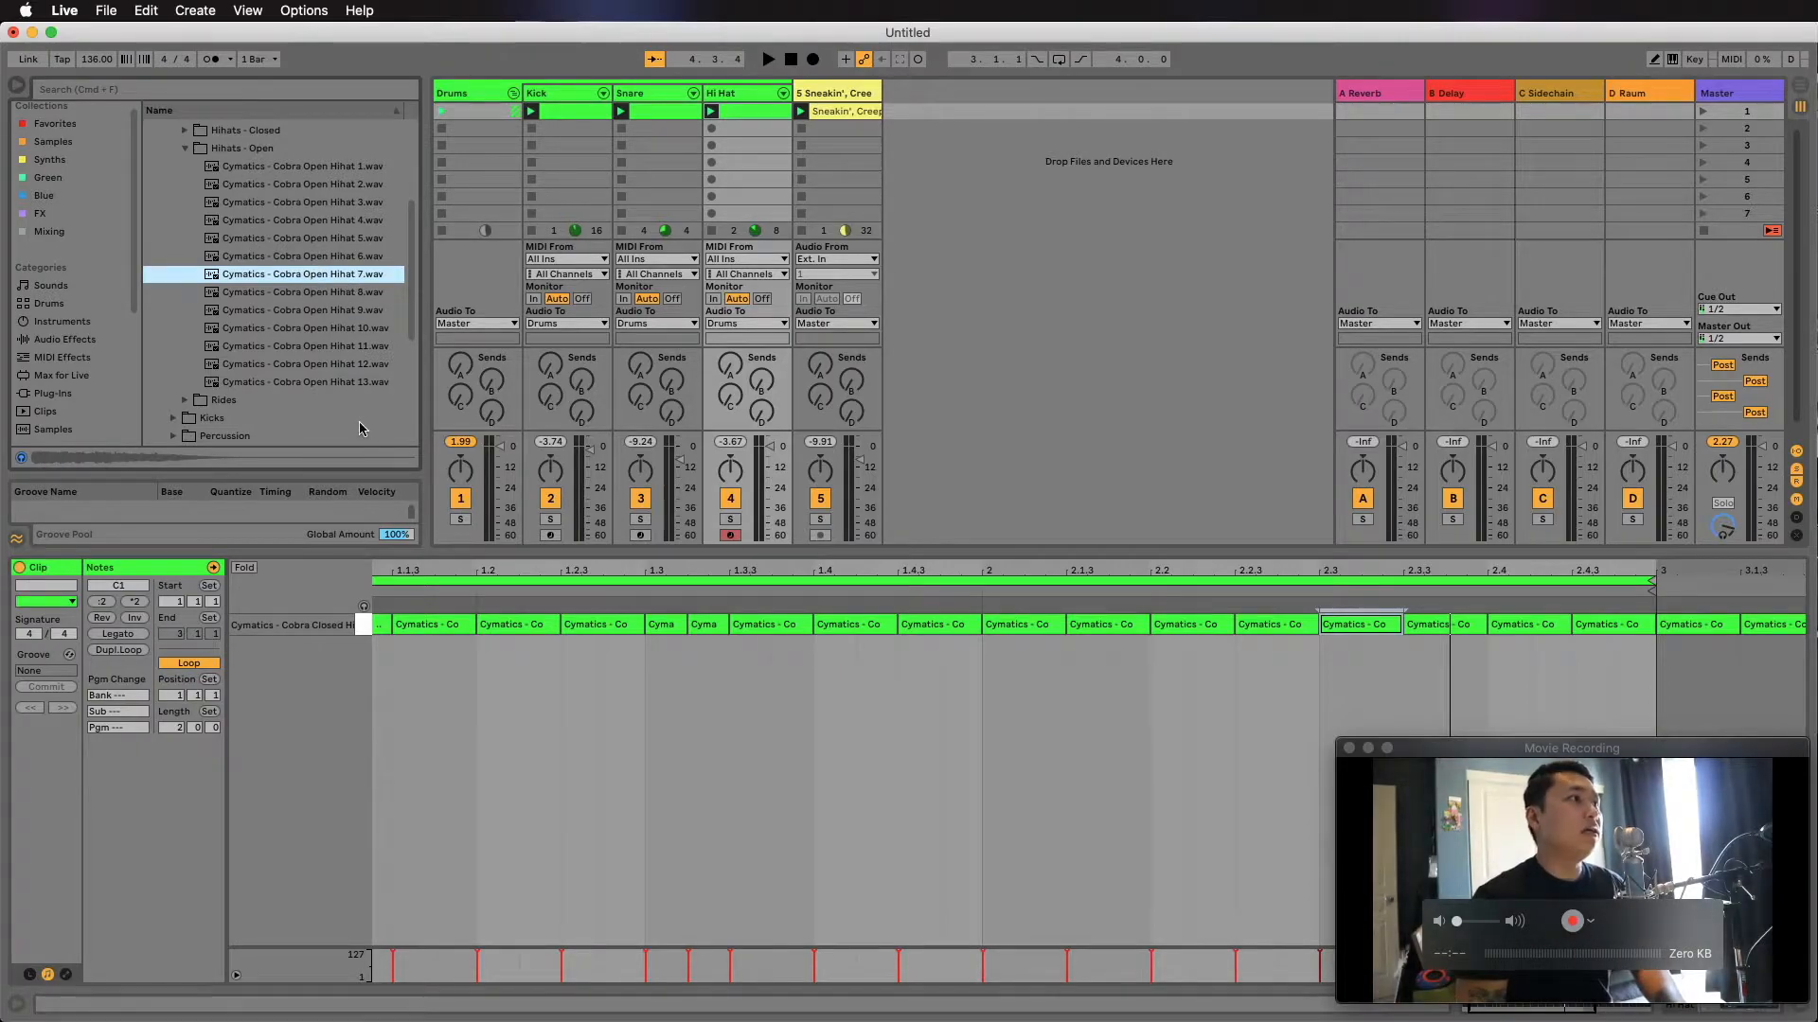
double_click(751, 91)
click(312, 262)
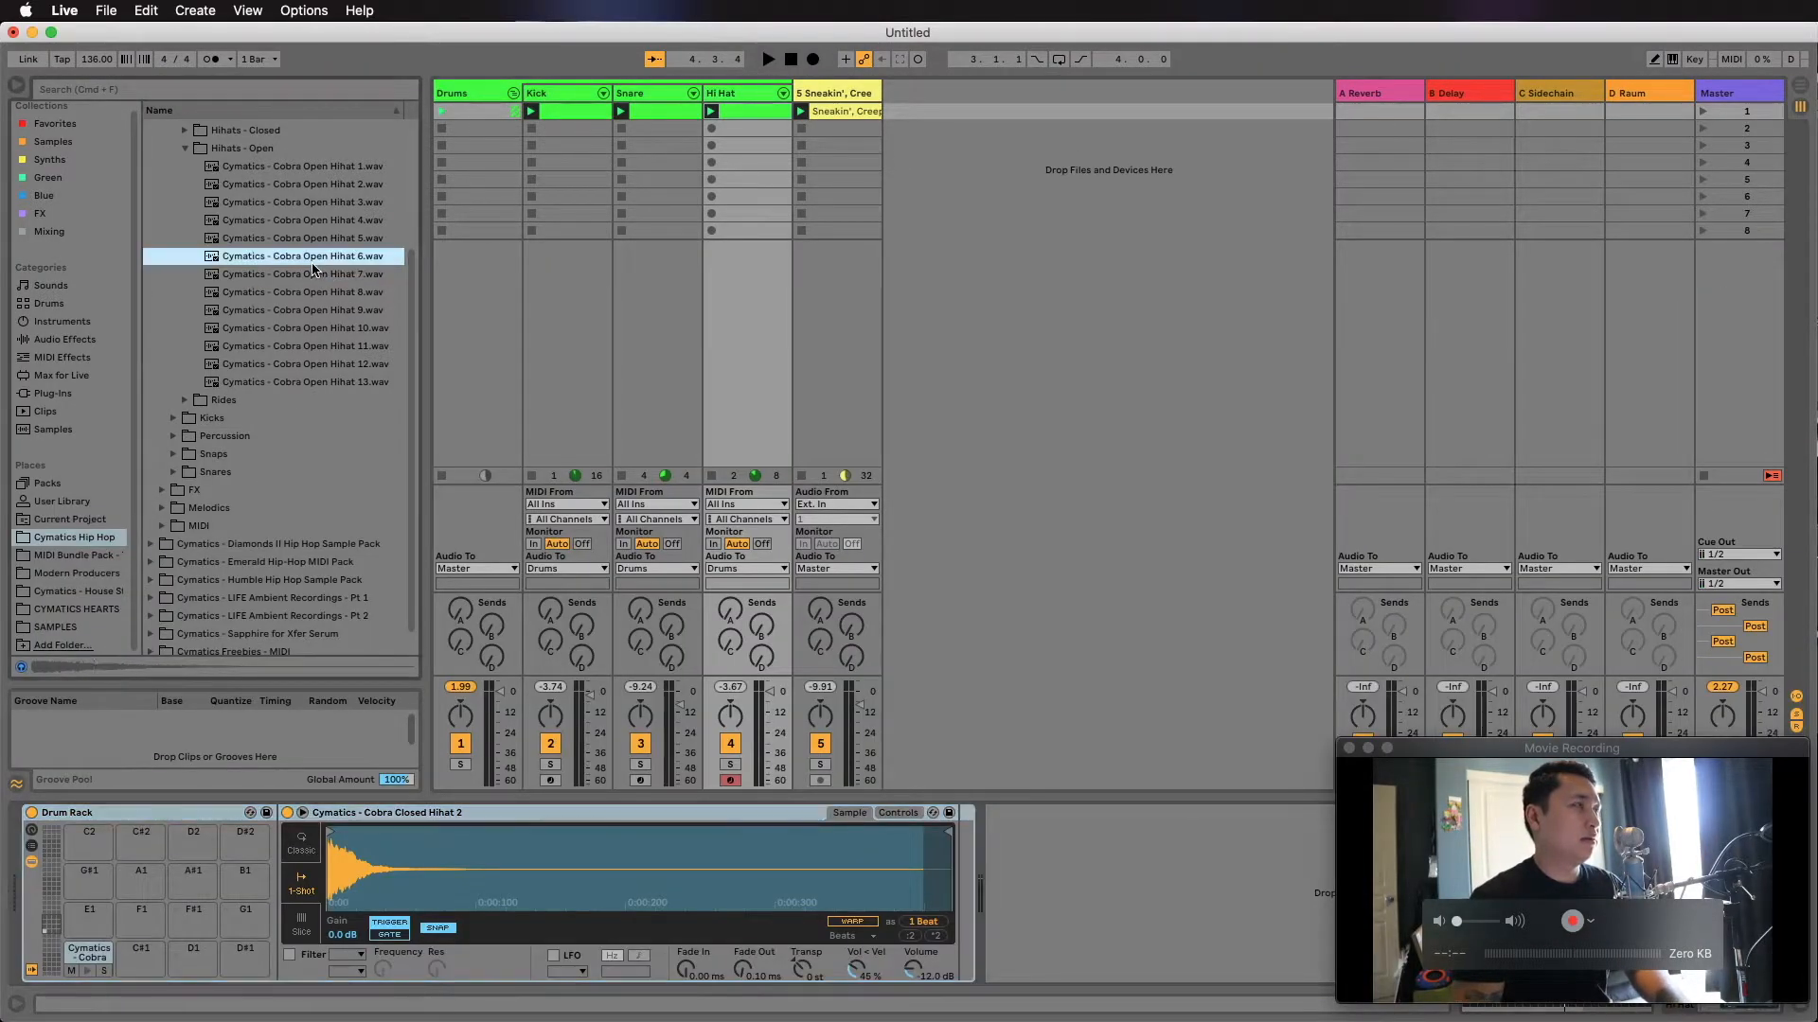
click(313, 239)
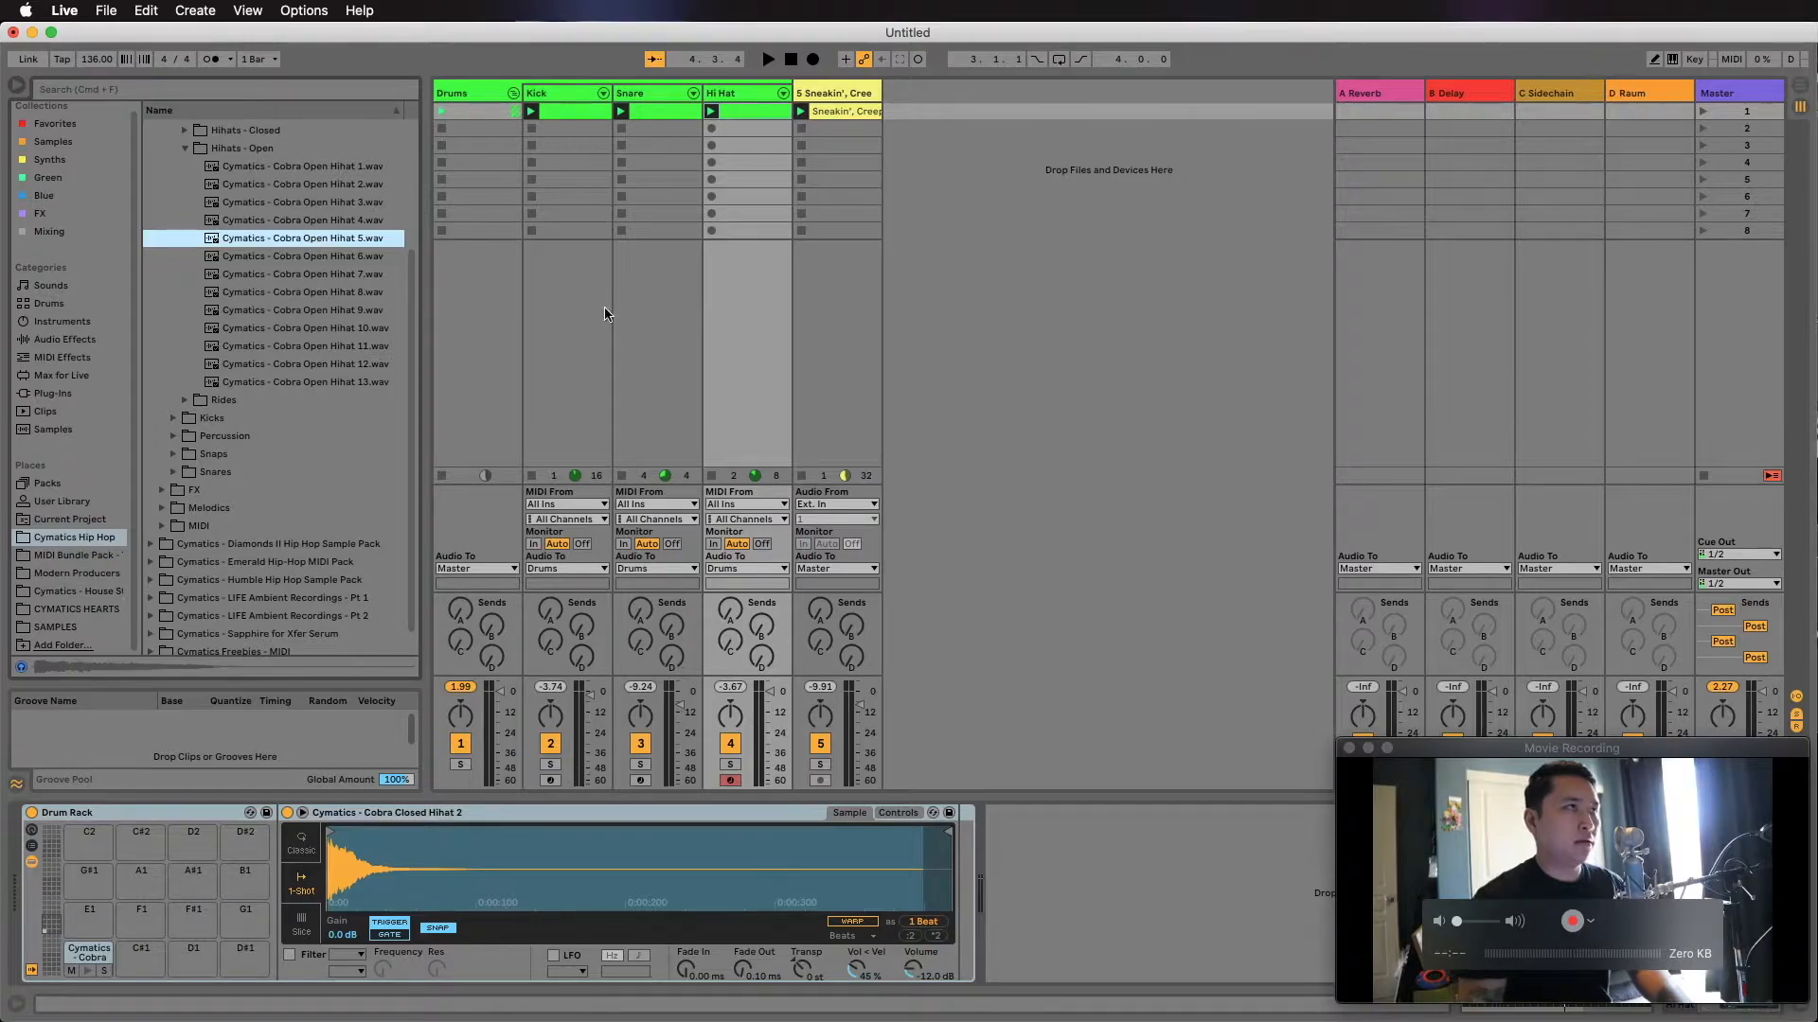
Audition open hi-hats 3 to 6 over the playing beat and load Cobra Open Hihat 4 onto the C#1 pad.
key(space)
click(352, 257)
click(342, 241)
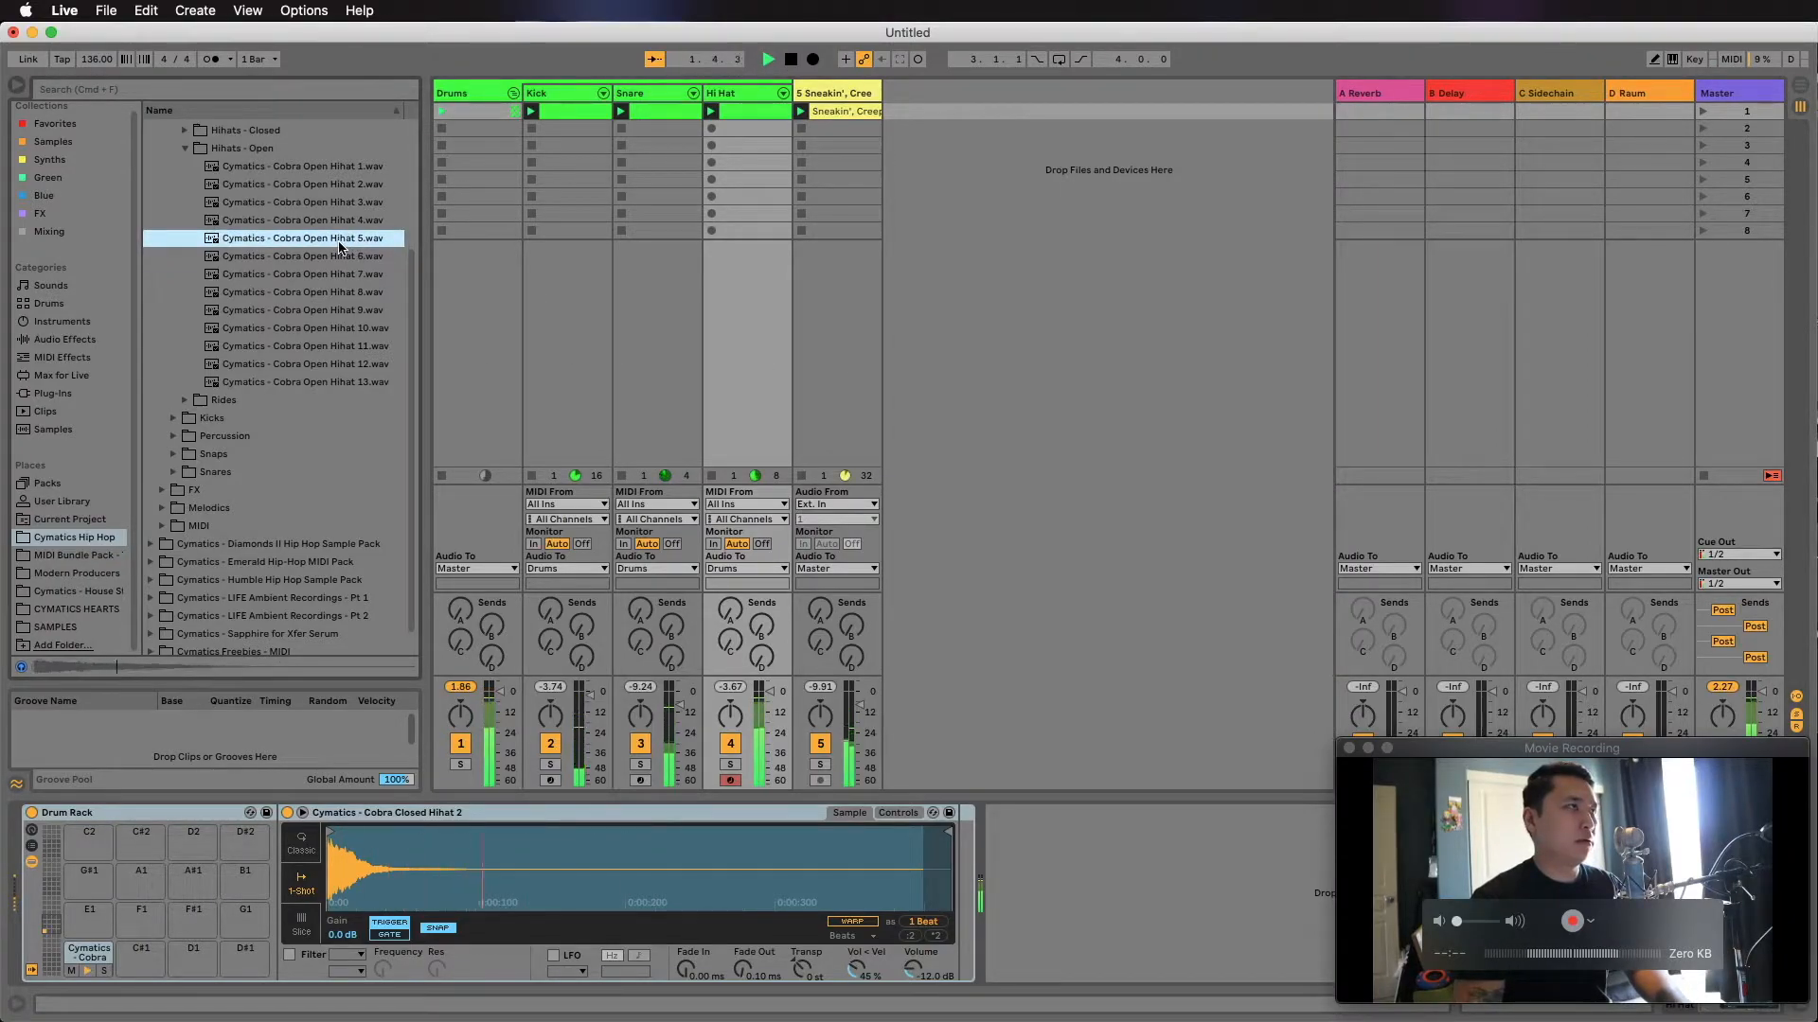
click(341, 223)
click(312, 203)
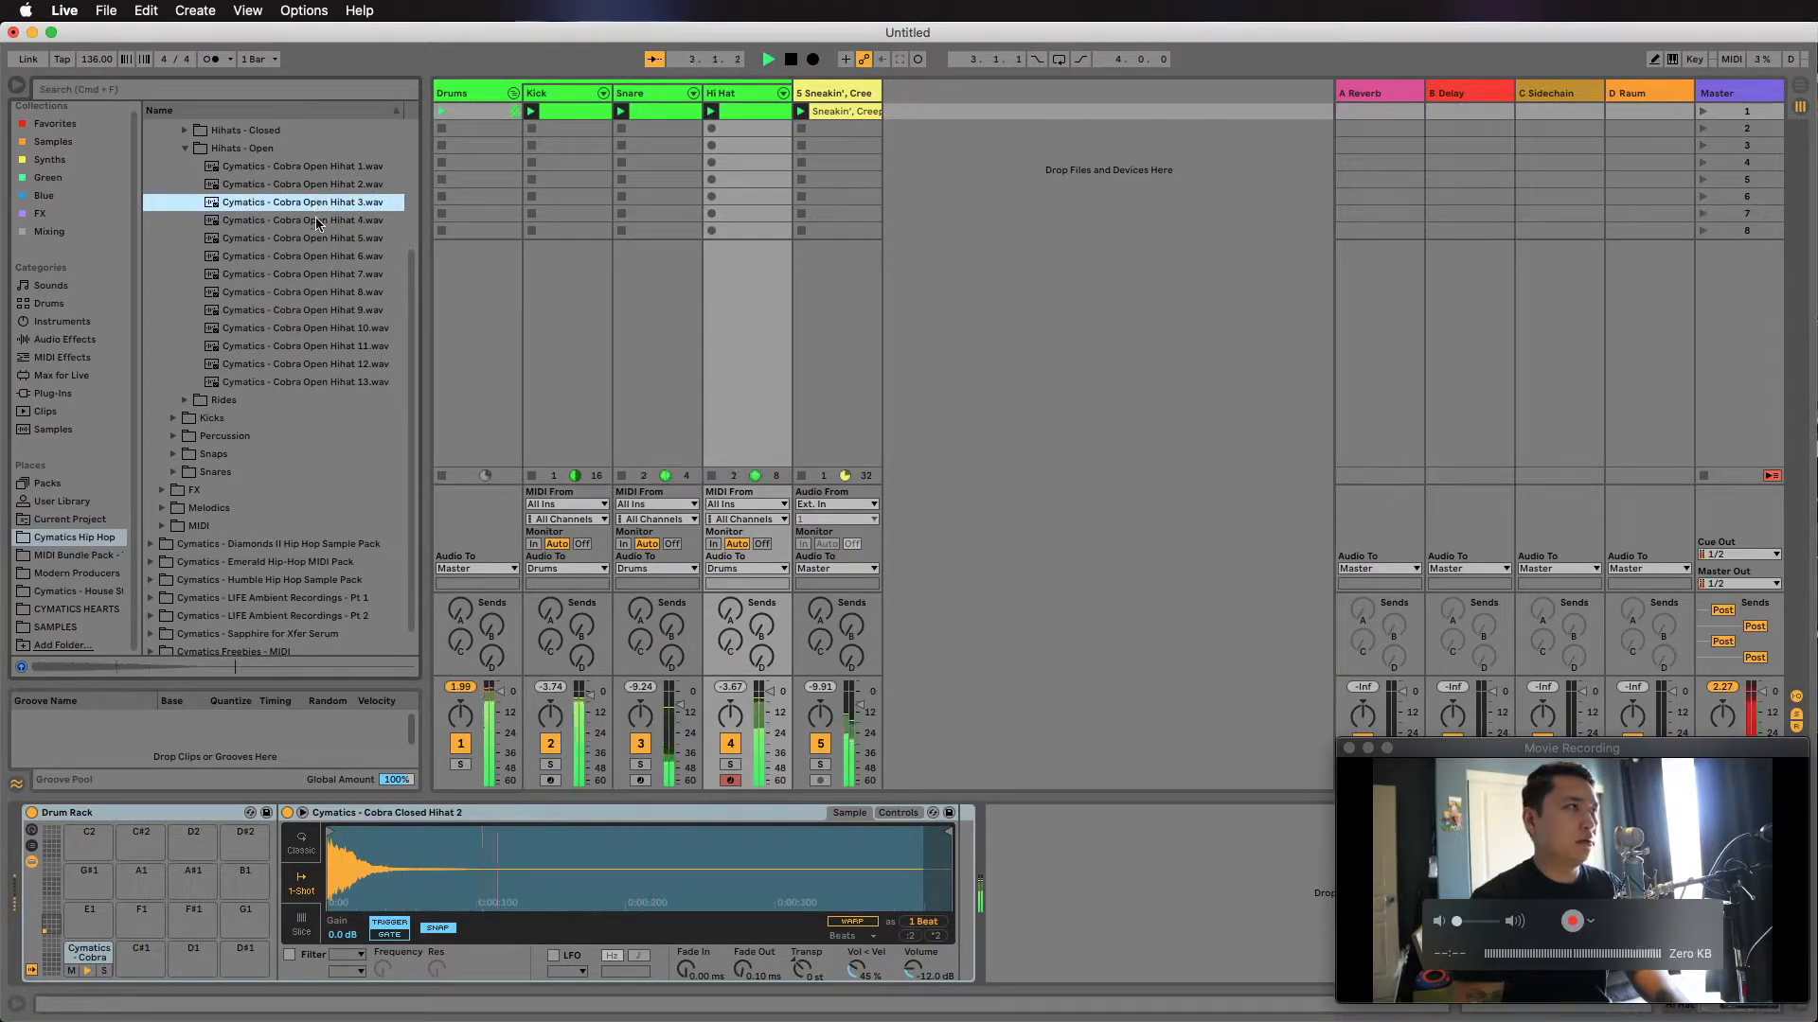
click(322, 220)
drag(94, 967, 137, 956)
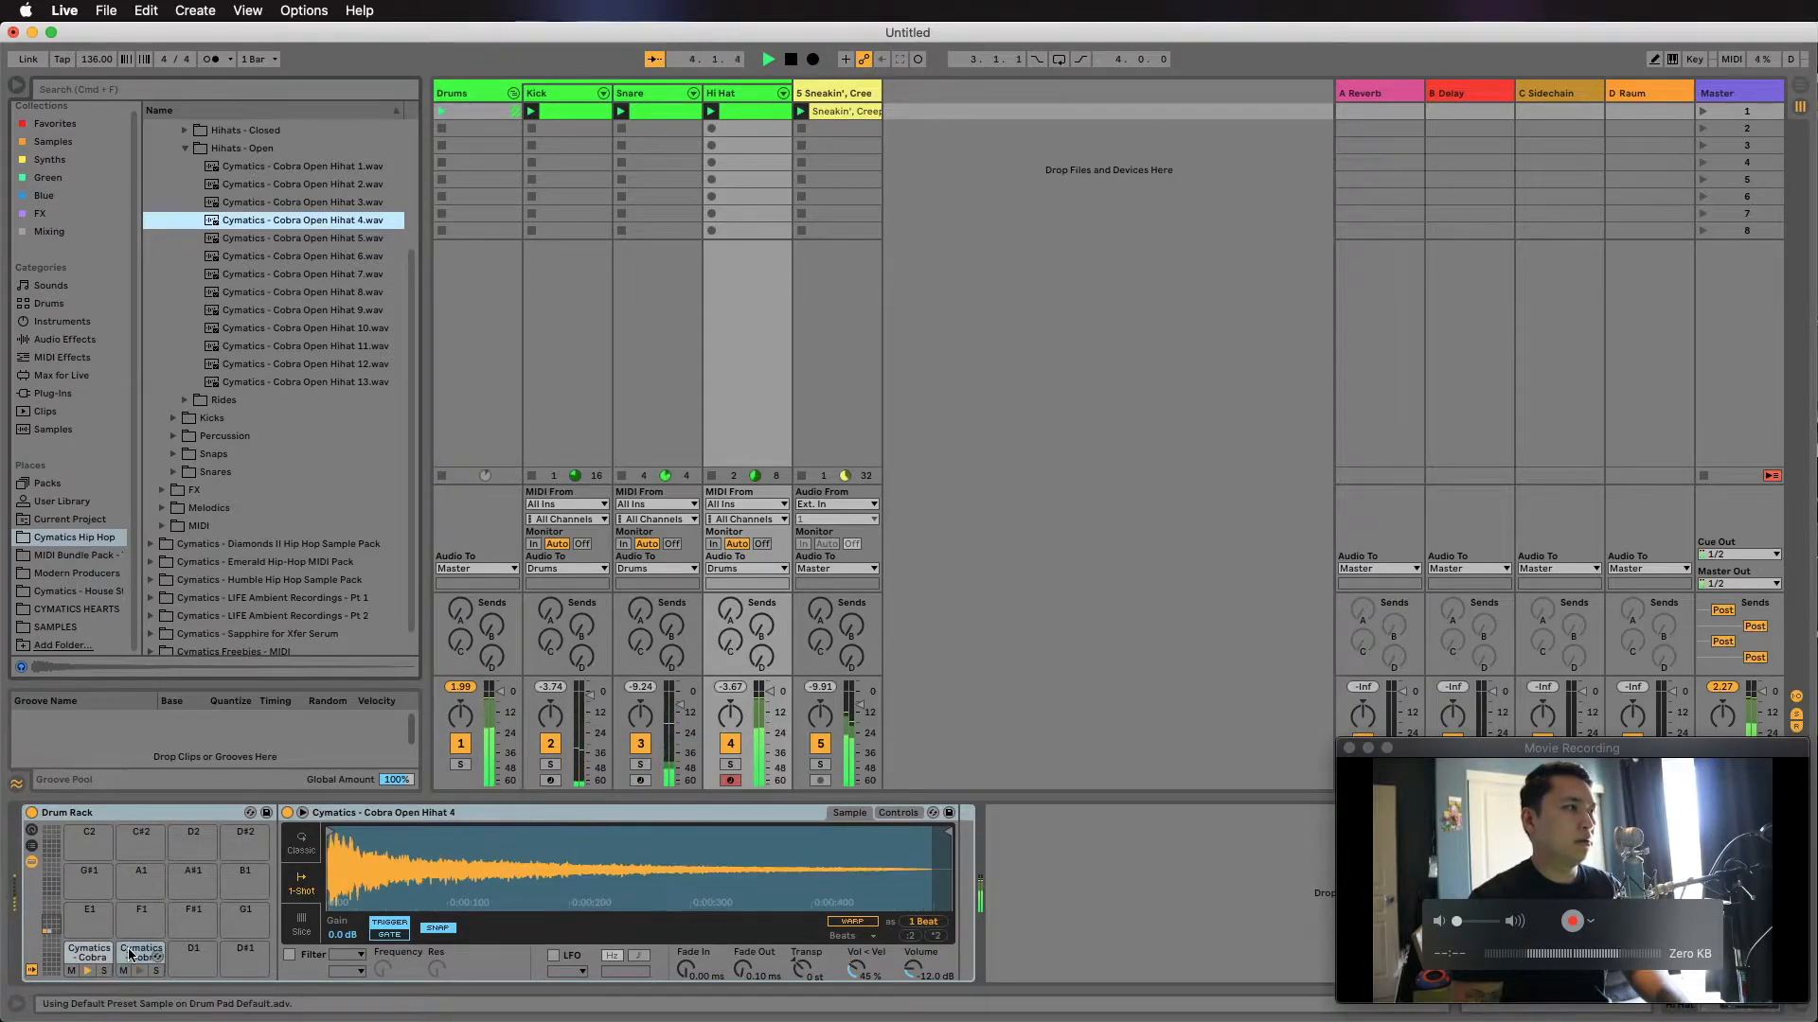
Try the open hi-hat in place of the closed note at 1.2 in the Hi Hat clip.
key(shift+Tab)
click(734, 108)
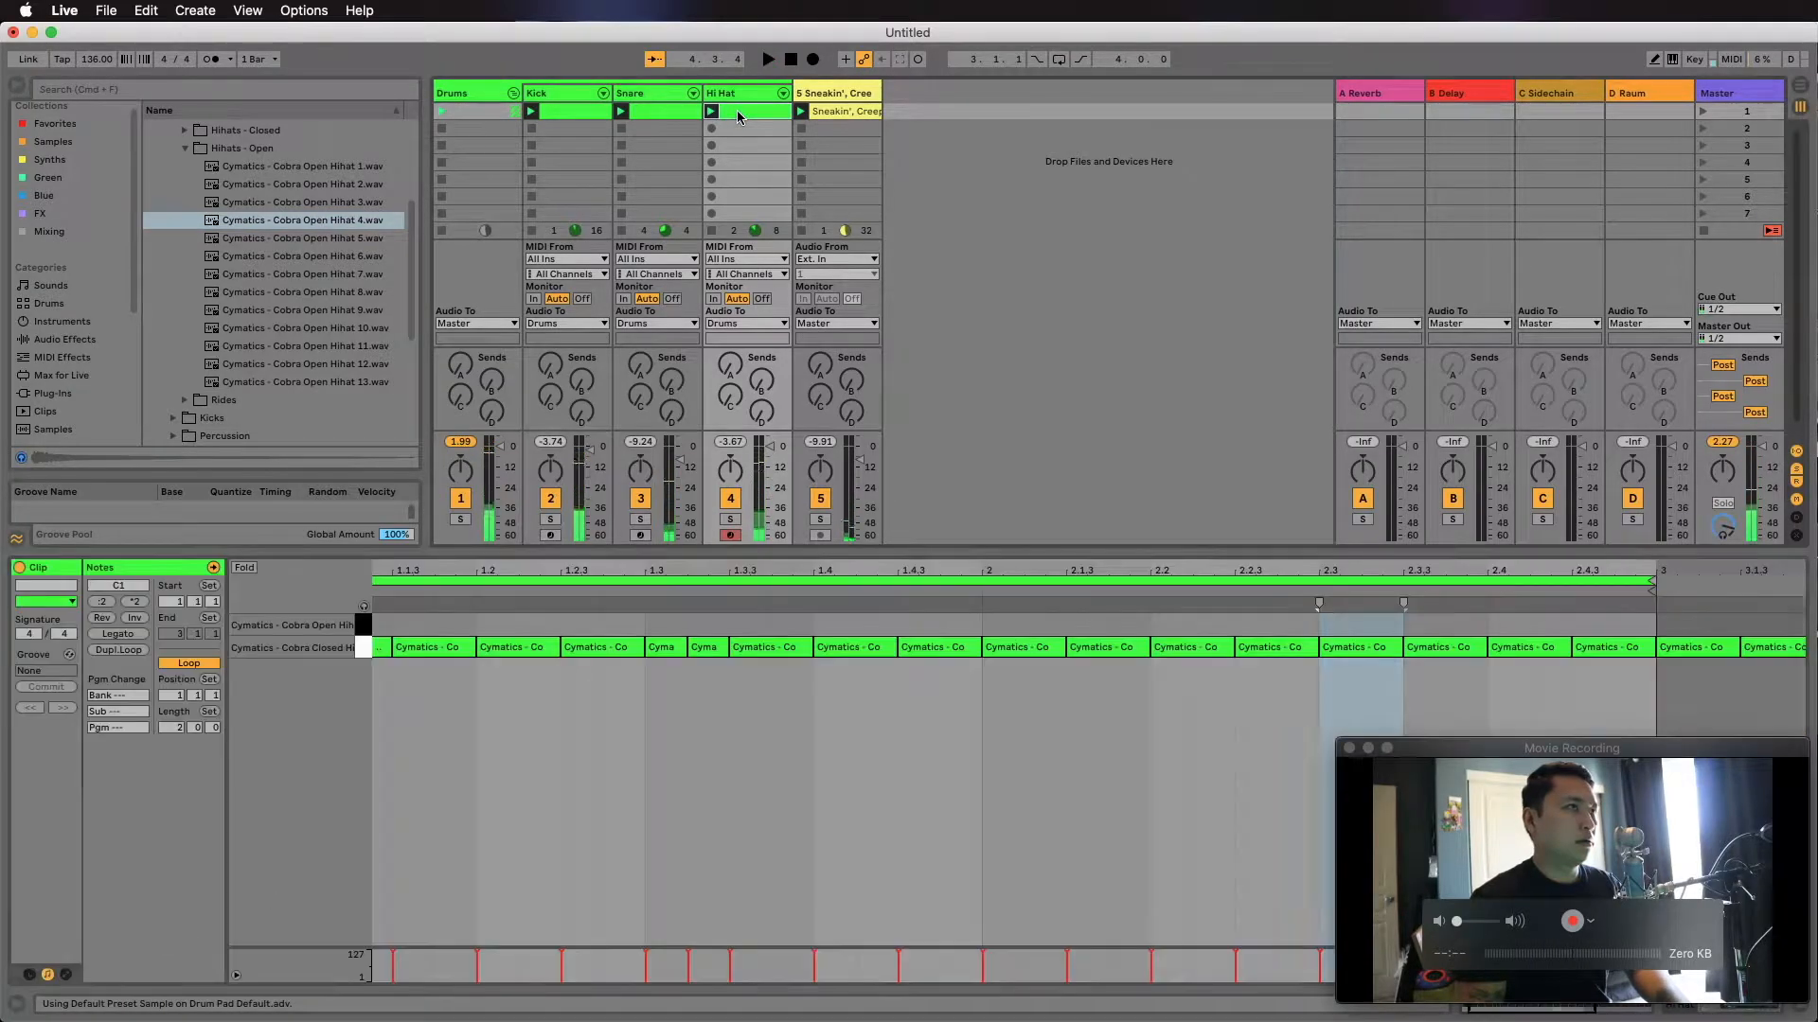
click(618, 647)
key(Up)
key(space)
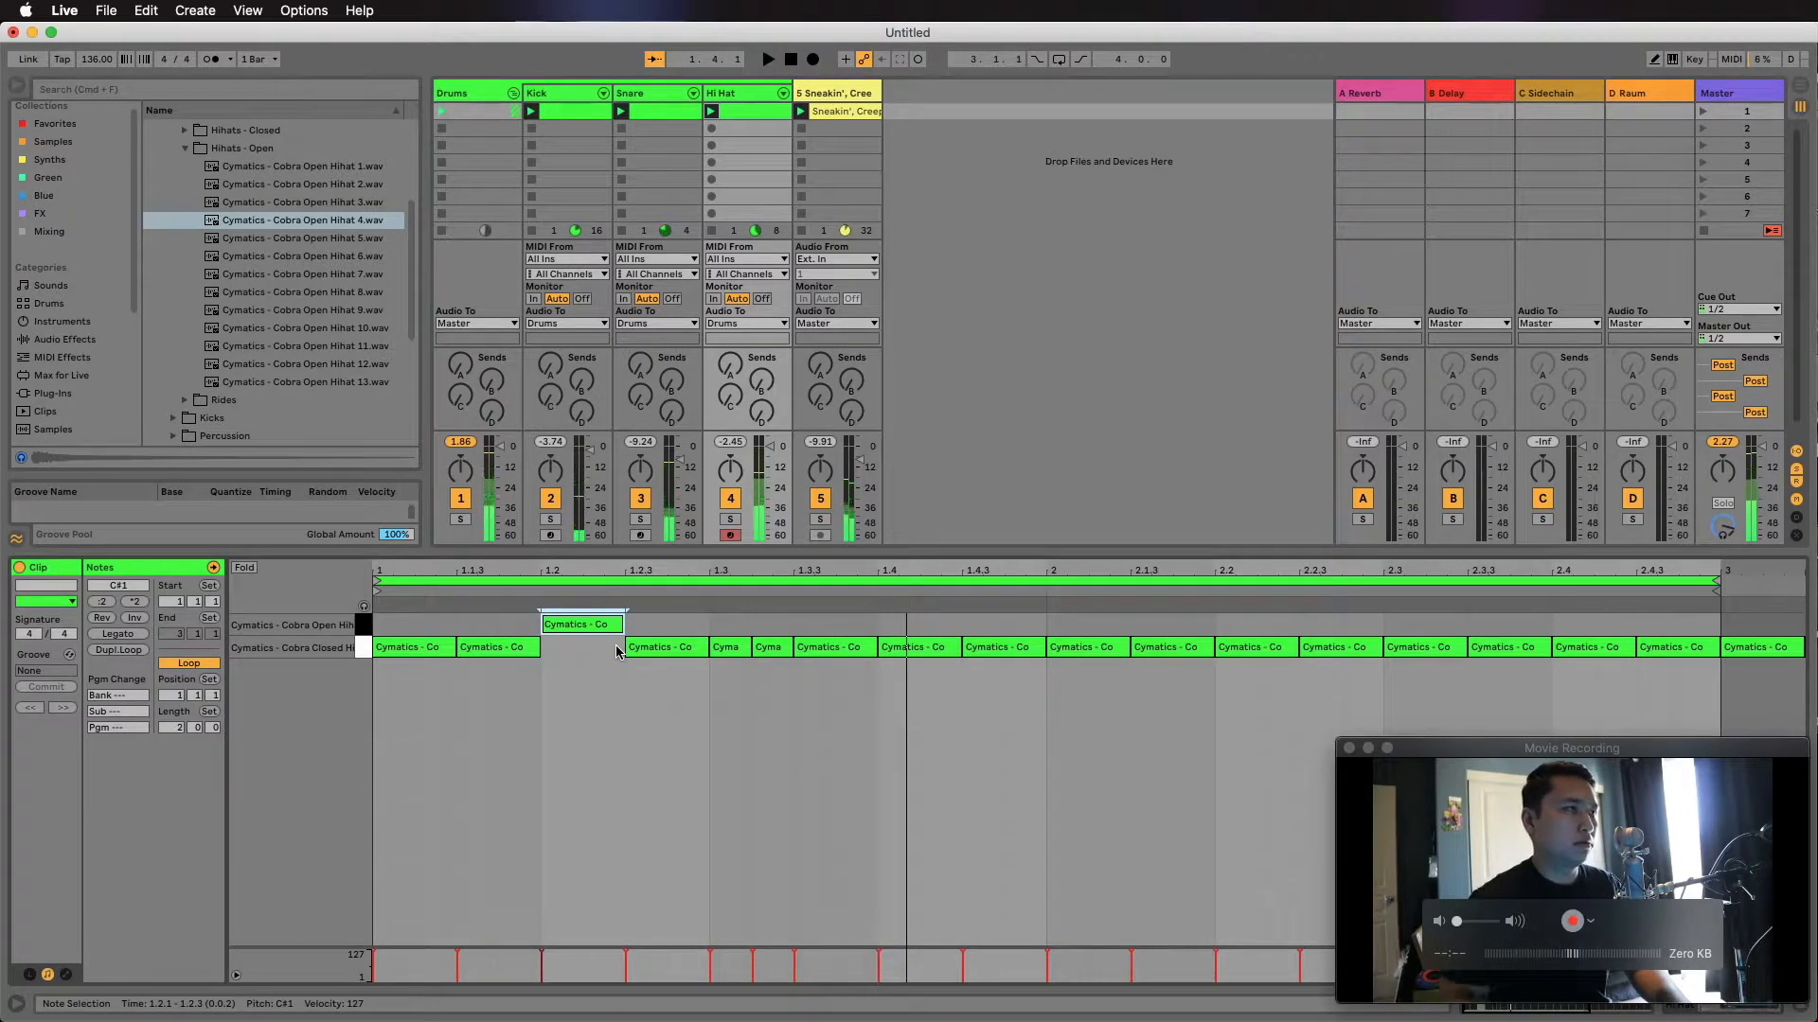
key(Down)
Move the closed hi-hat note at 1.2.3 to the open hi-hat row, comparing both sounds during playback.
click(651, 647)
key(Up)
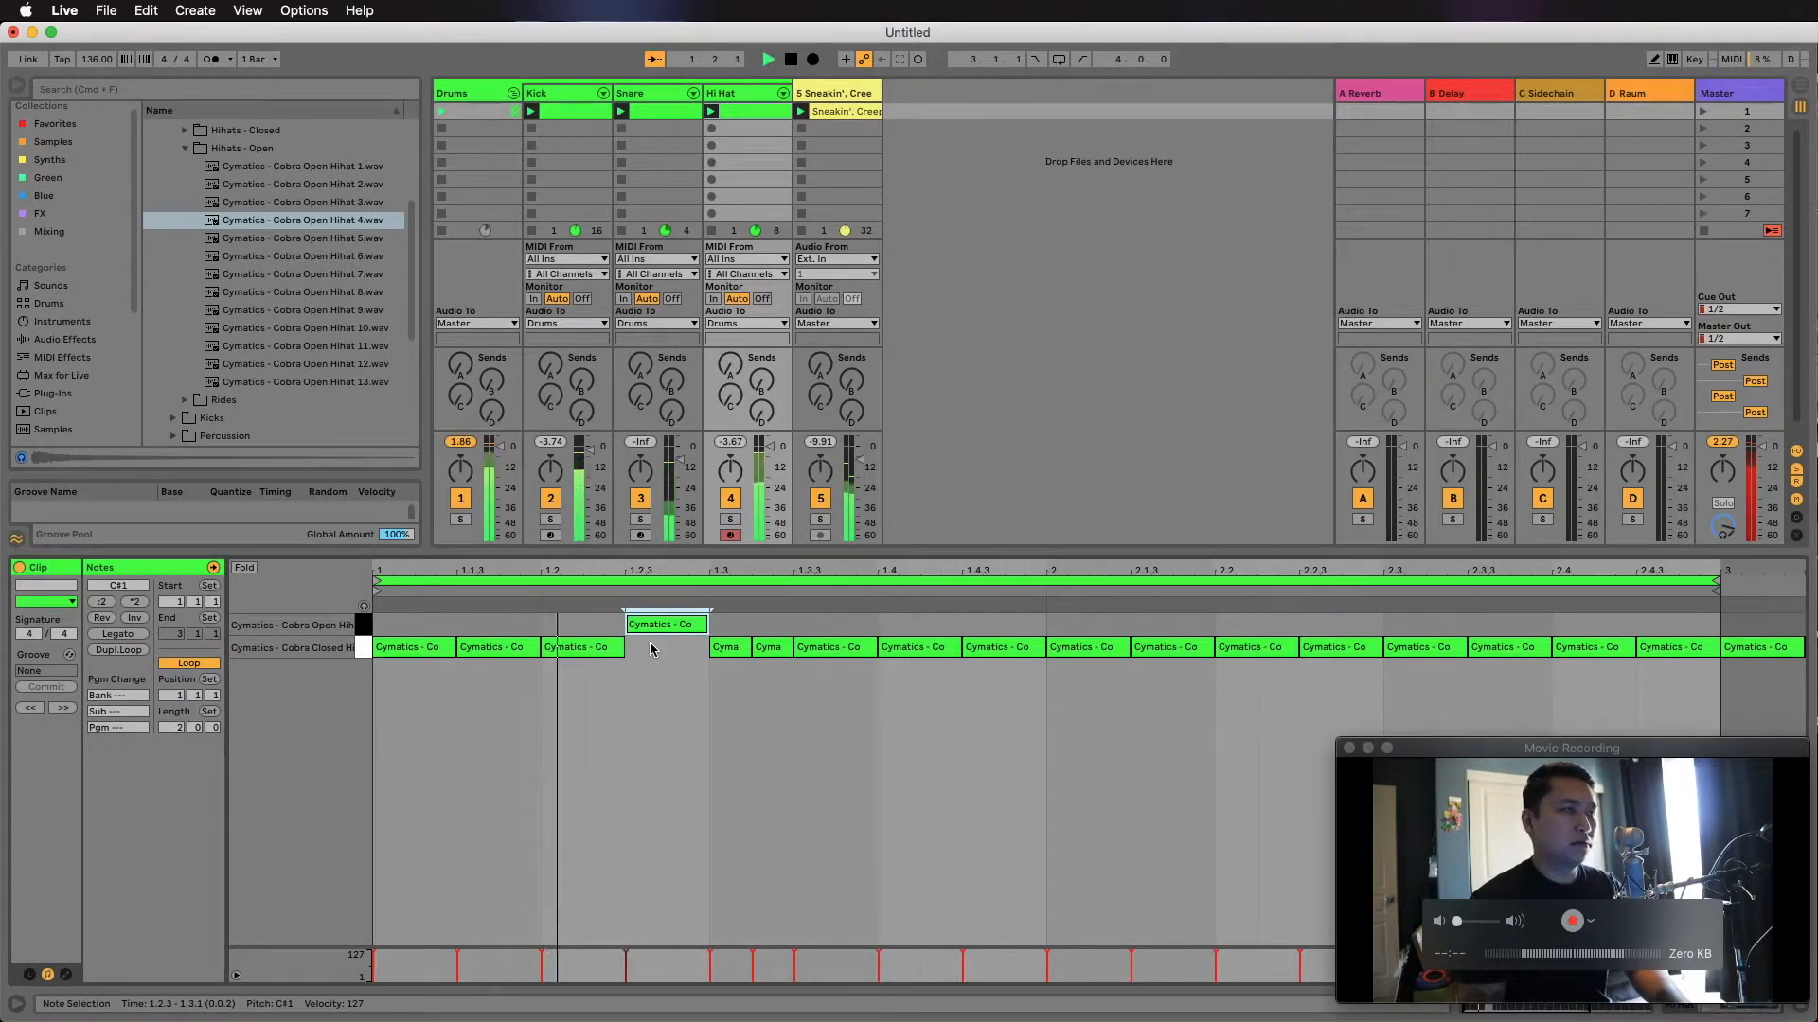
key(Down)
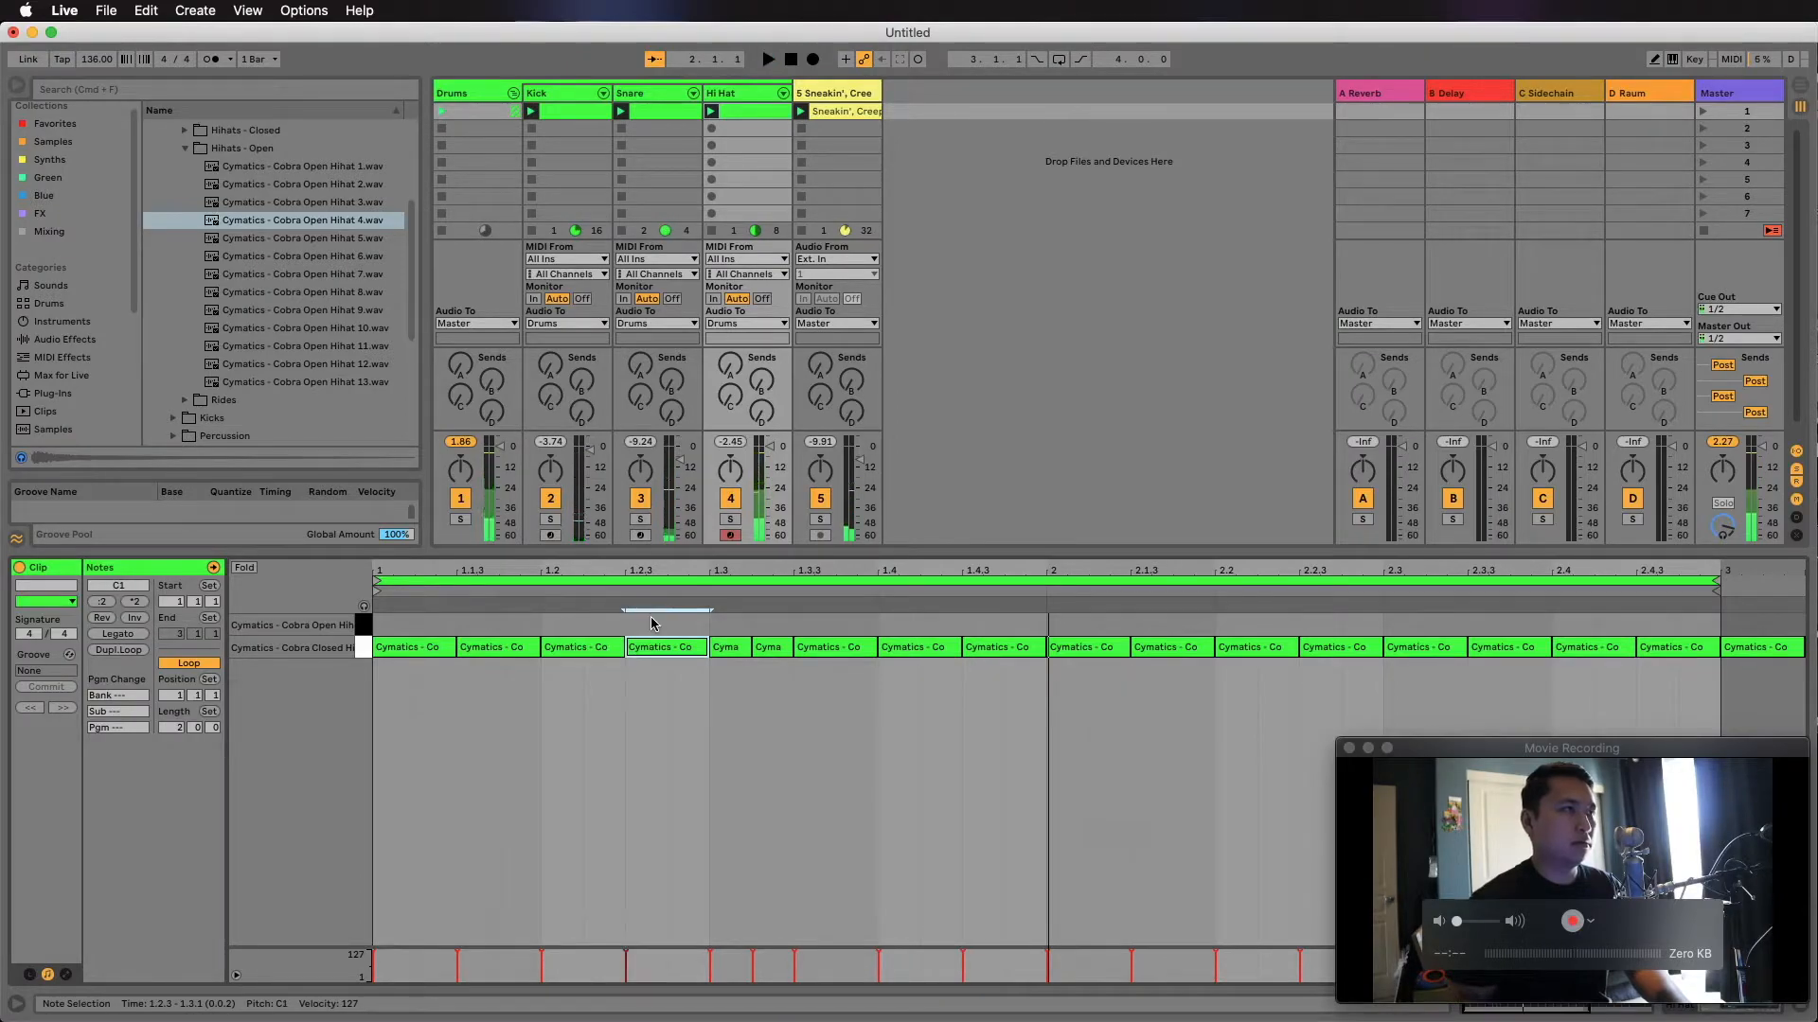
key(Up)
Replace the open hi-hat on the C#1 pad with Cobra Open Hihat 5 and replay the beat.
click(306, 239)
click(299, 260)
click(303, 239)
key(shift+Tab)
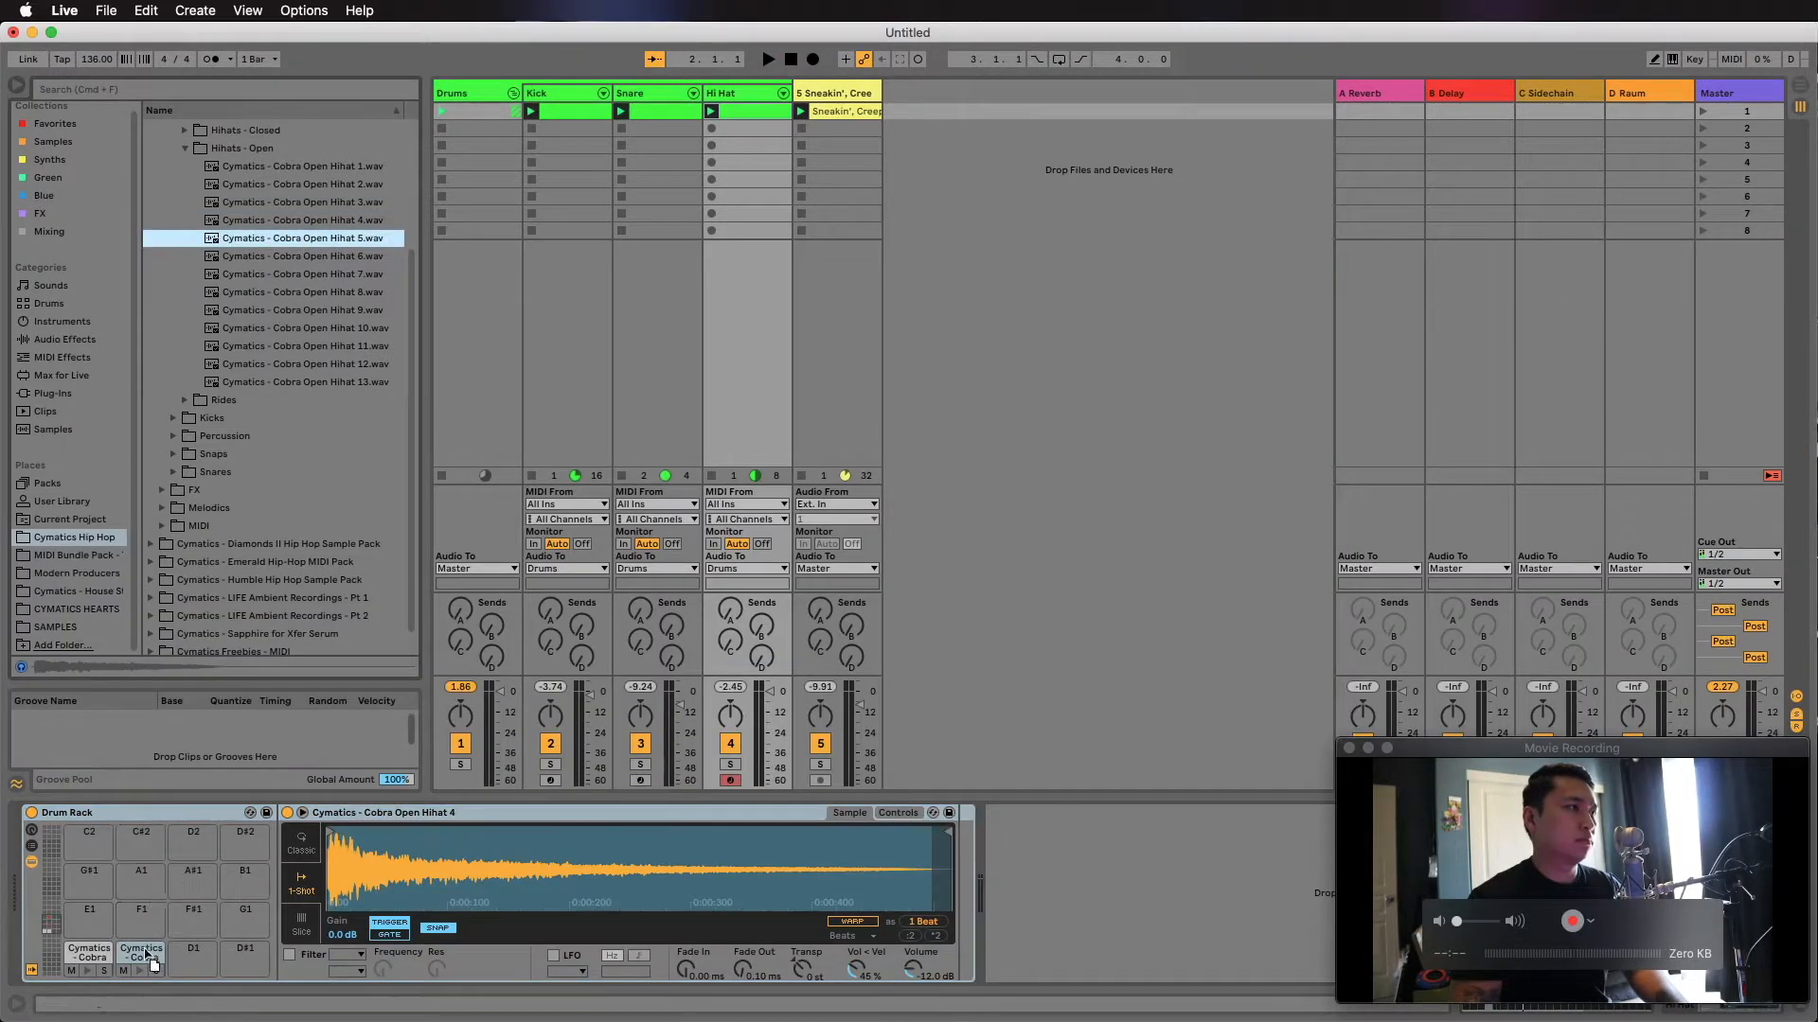
key(space)
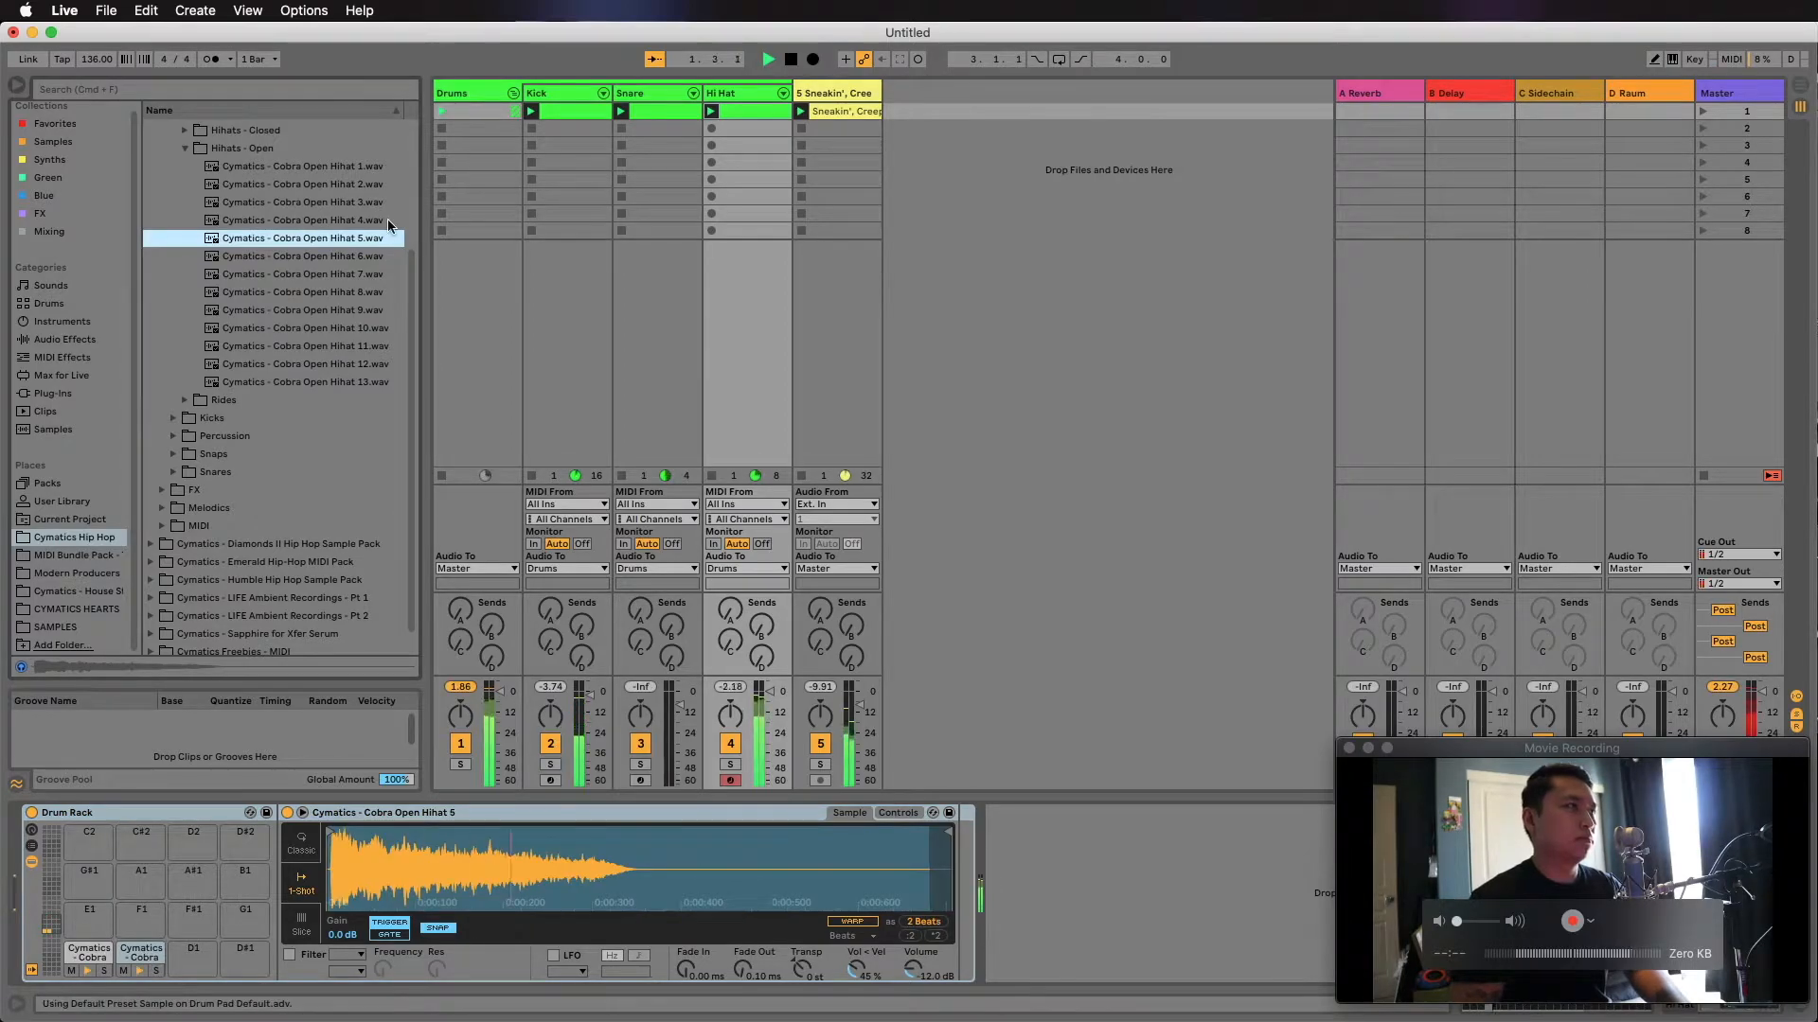
click(740, 95)
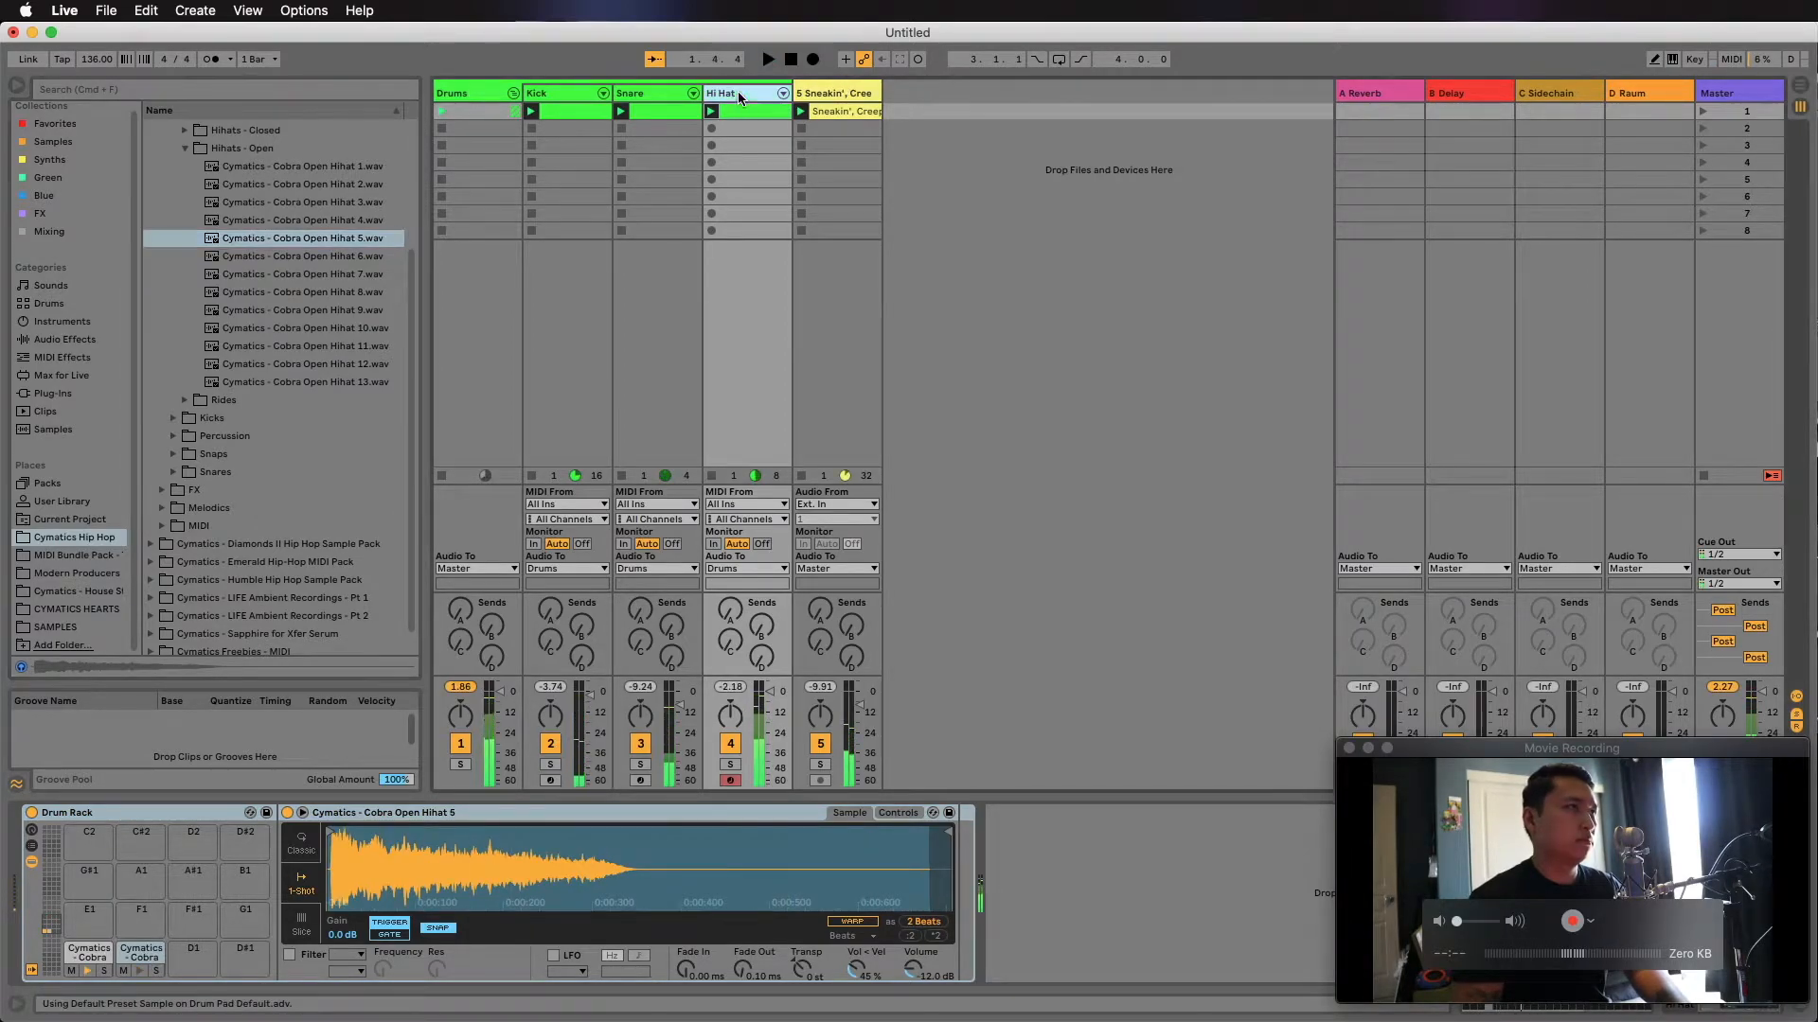
Show the Hi Hat Drum Rack's macros and chain list with input/output settings, and rename the C1 chain to "close".
click(31, 838)
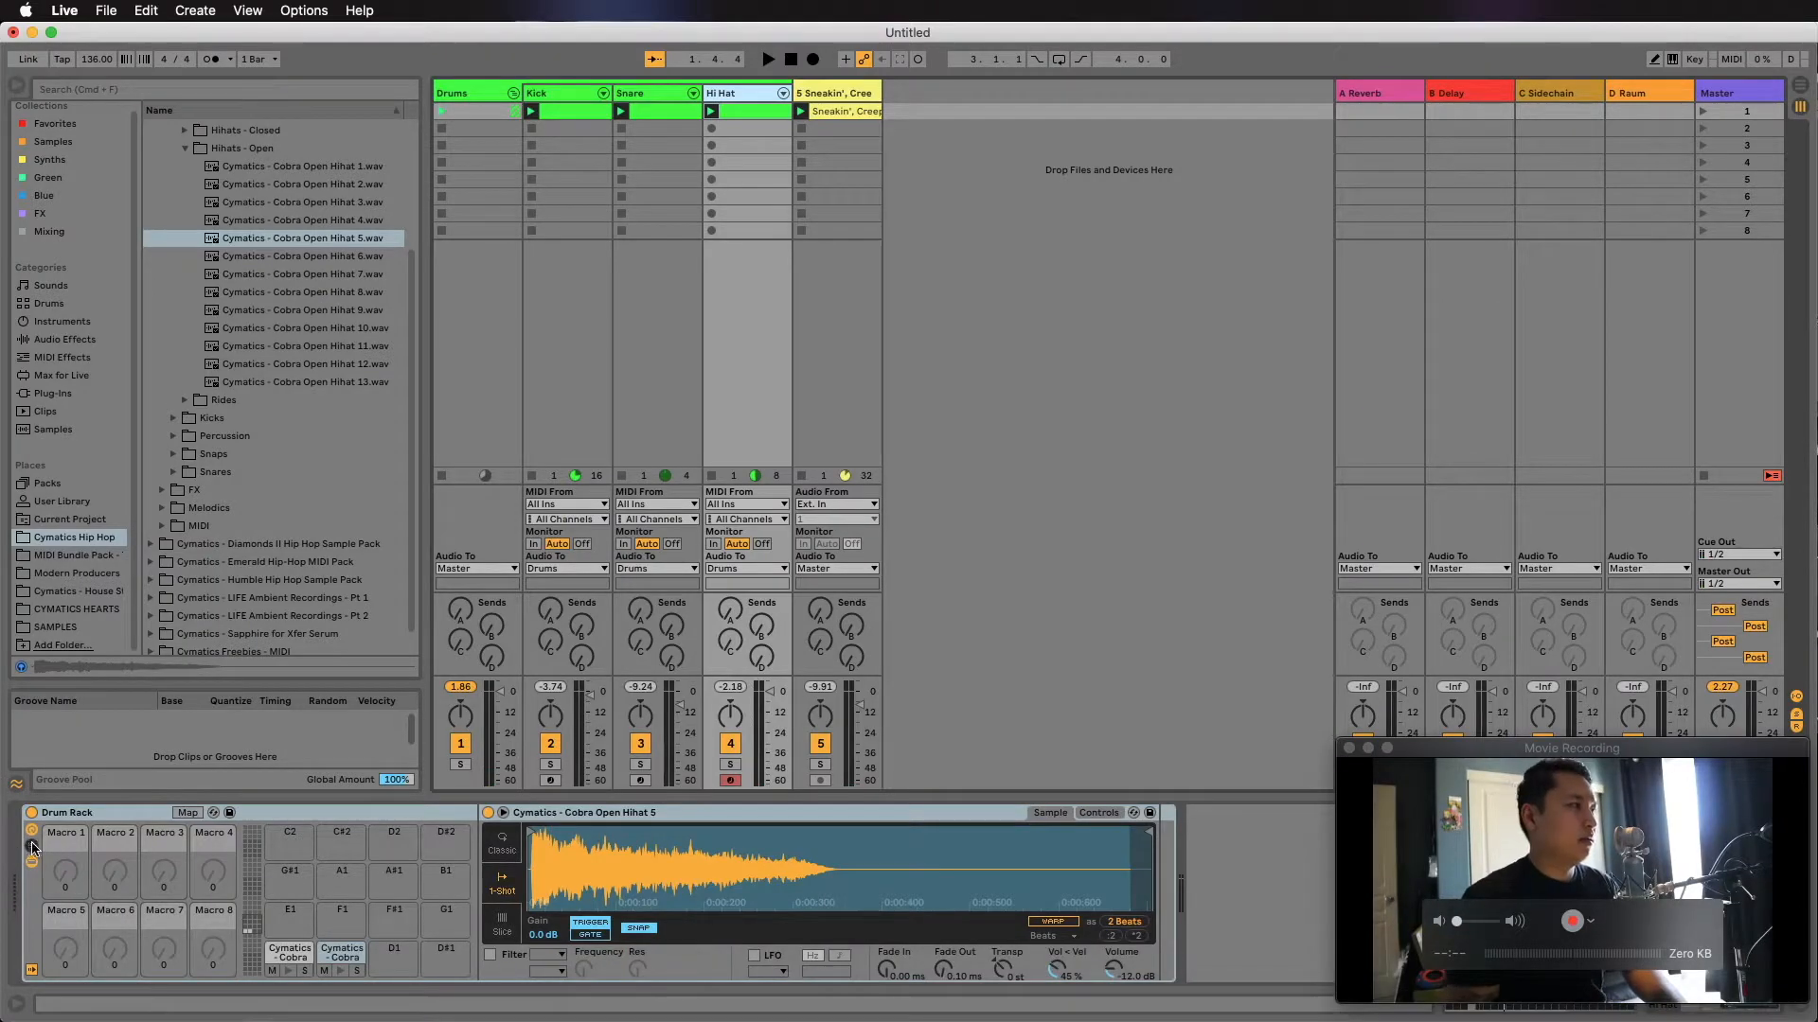
click(32, 847)
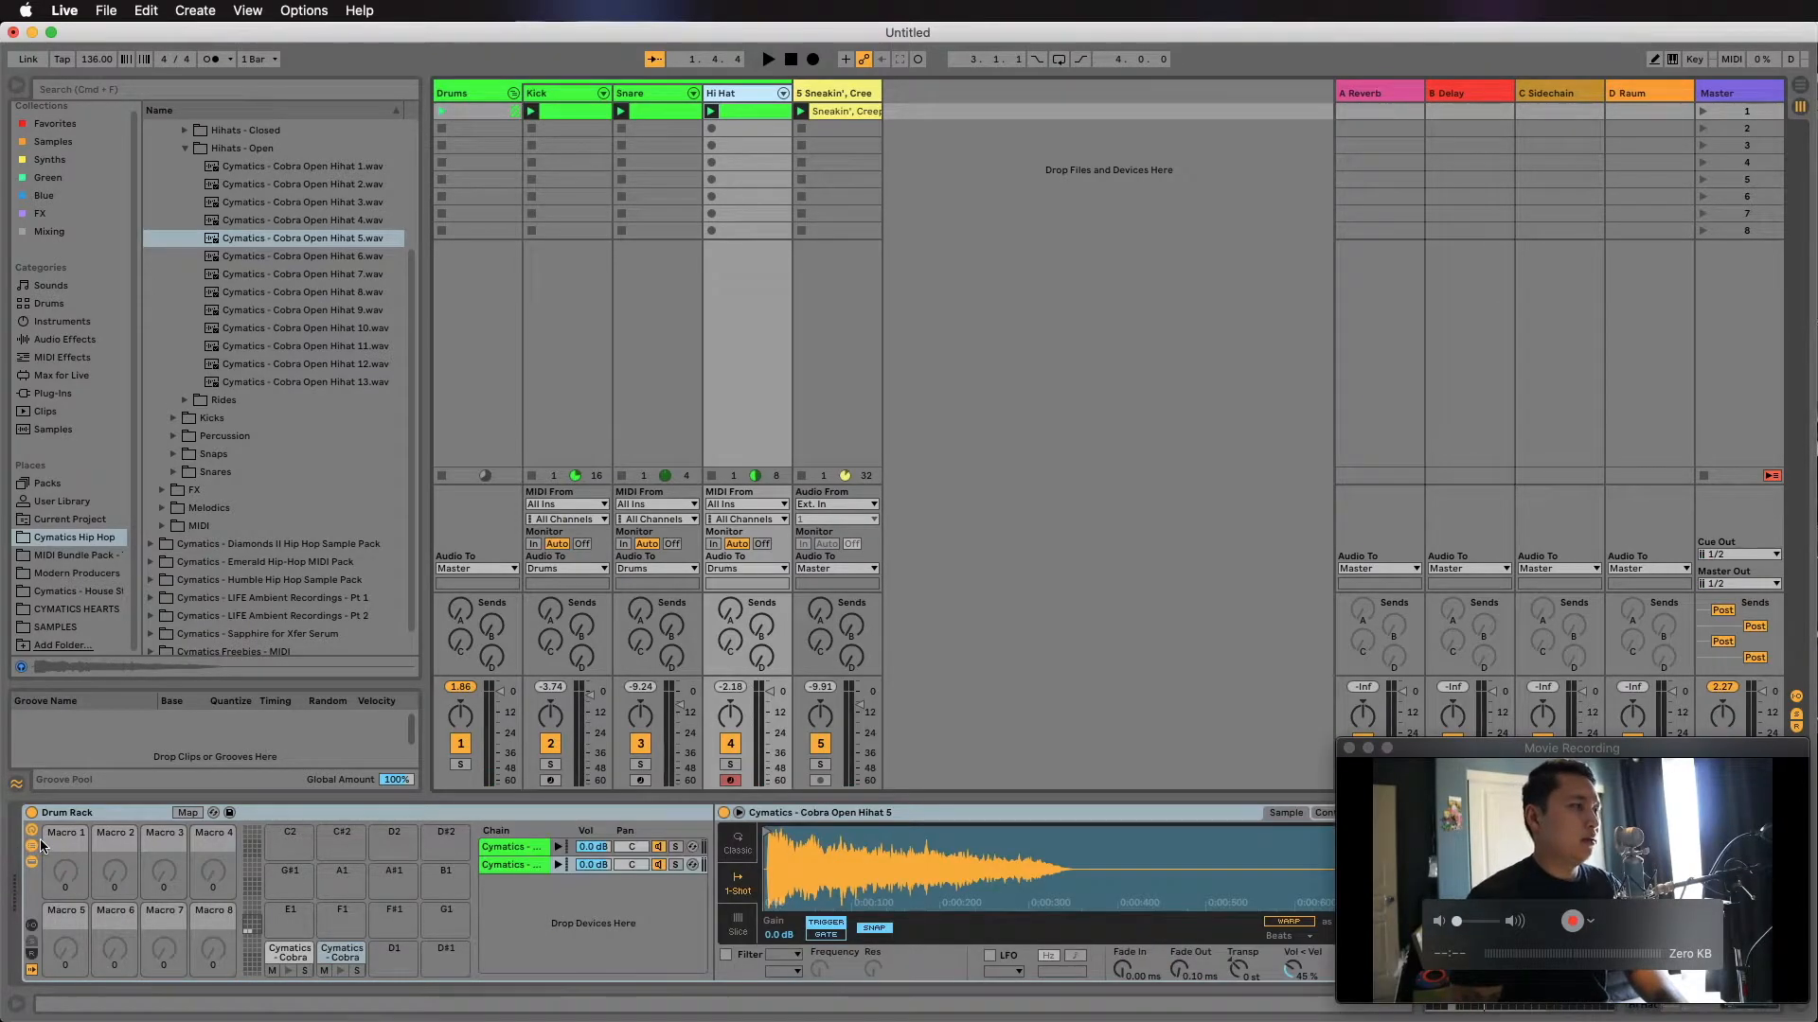
click(29, 927)
click(511, 847)
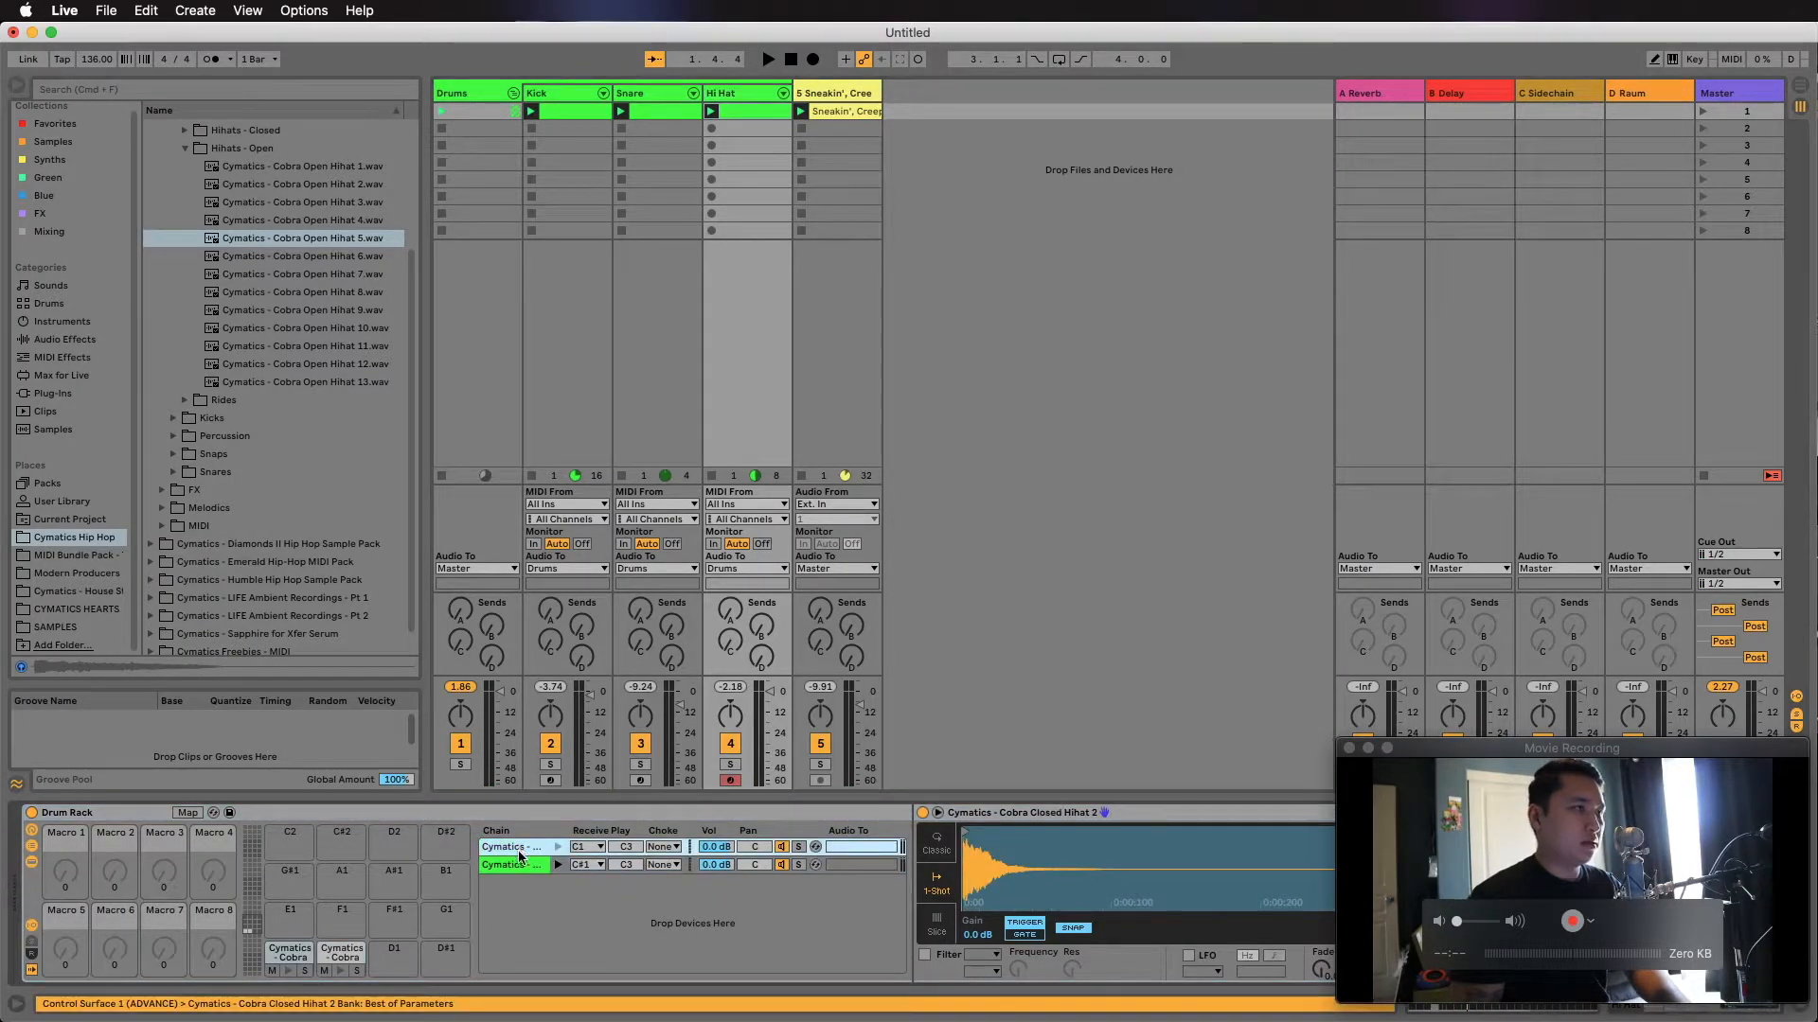
key(super+r)
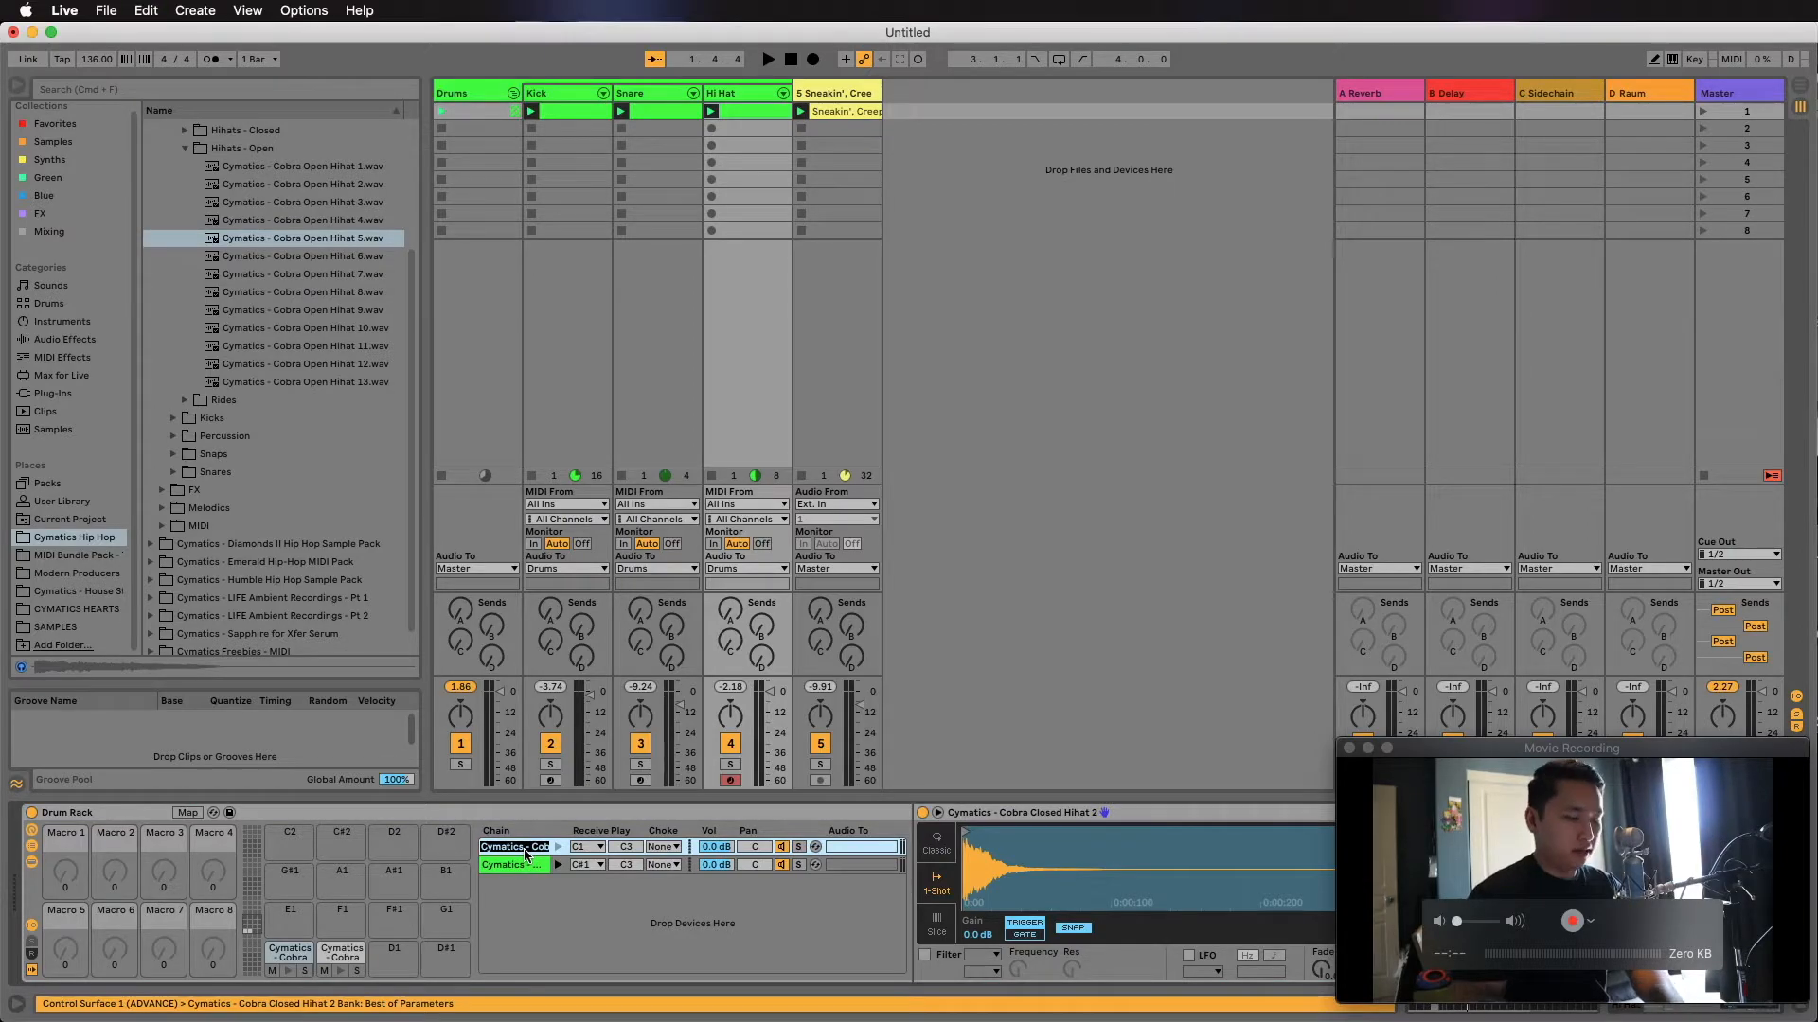
text(close)
key(Tab)
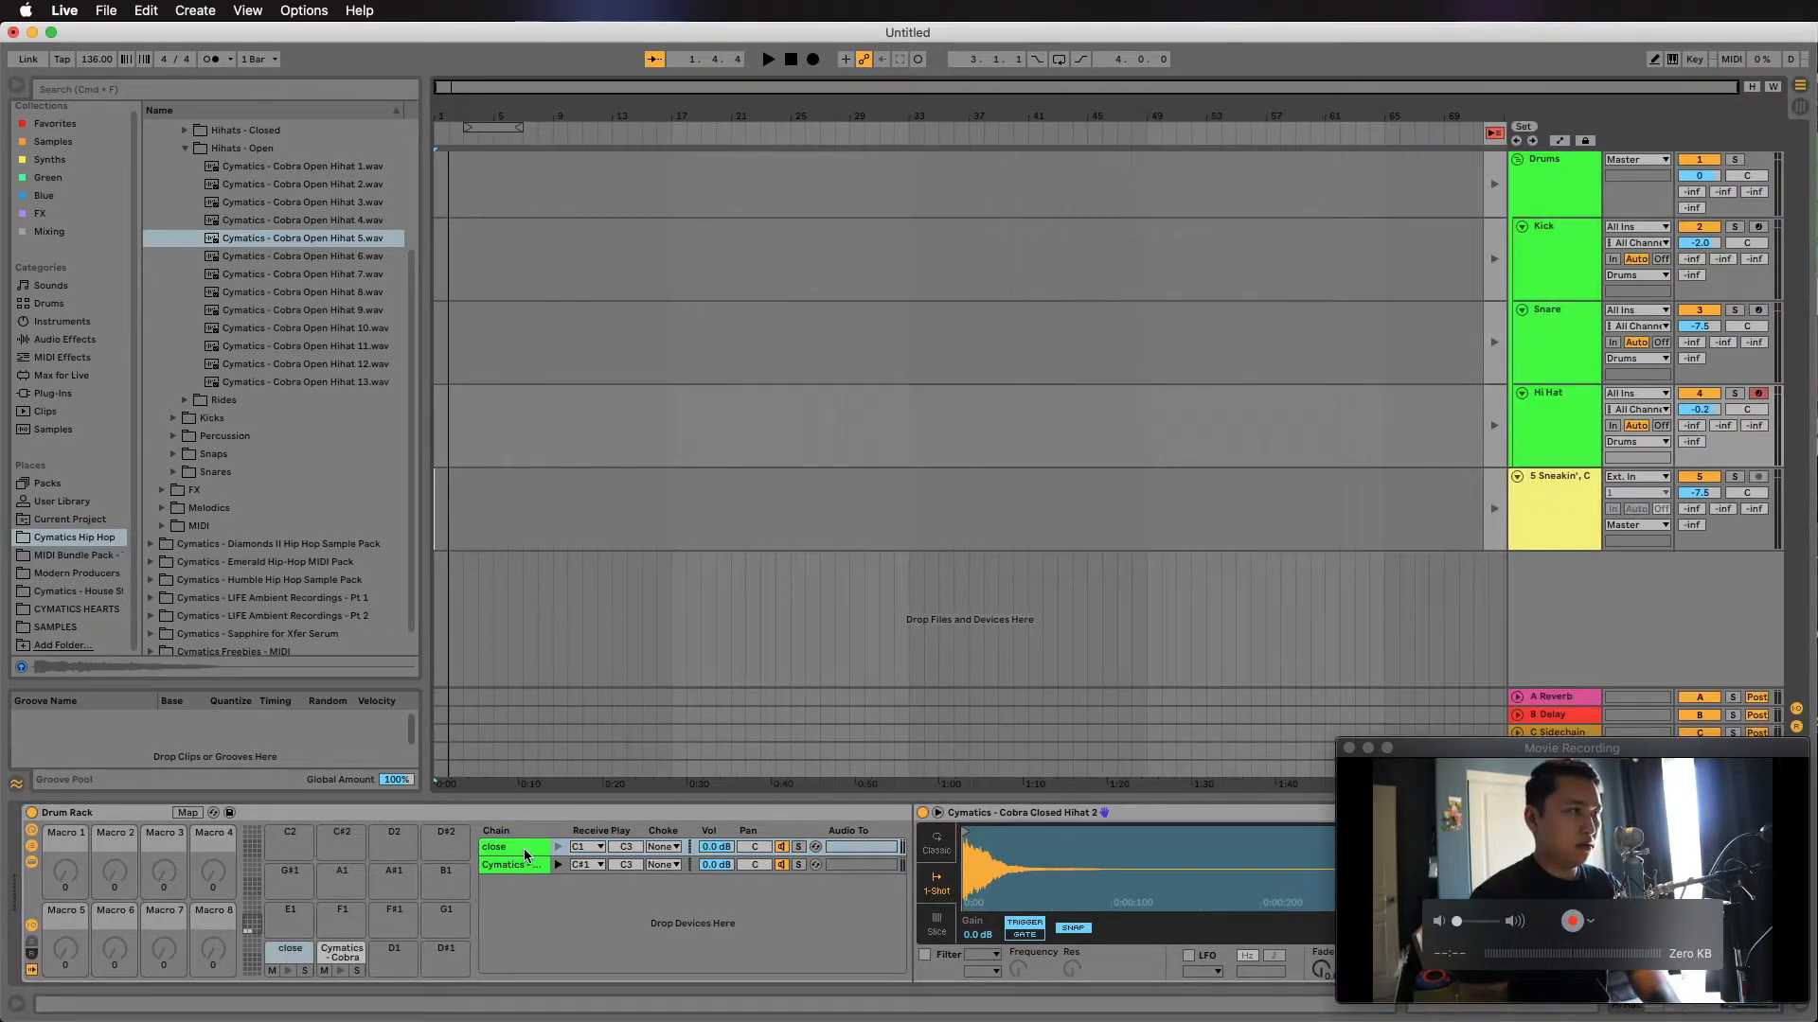
Rename the C#1 chain in the Hi Hat Drum Rack to "open" and return to the Session View.
click(525, 867)
key(super+r)
text(op)
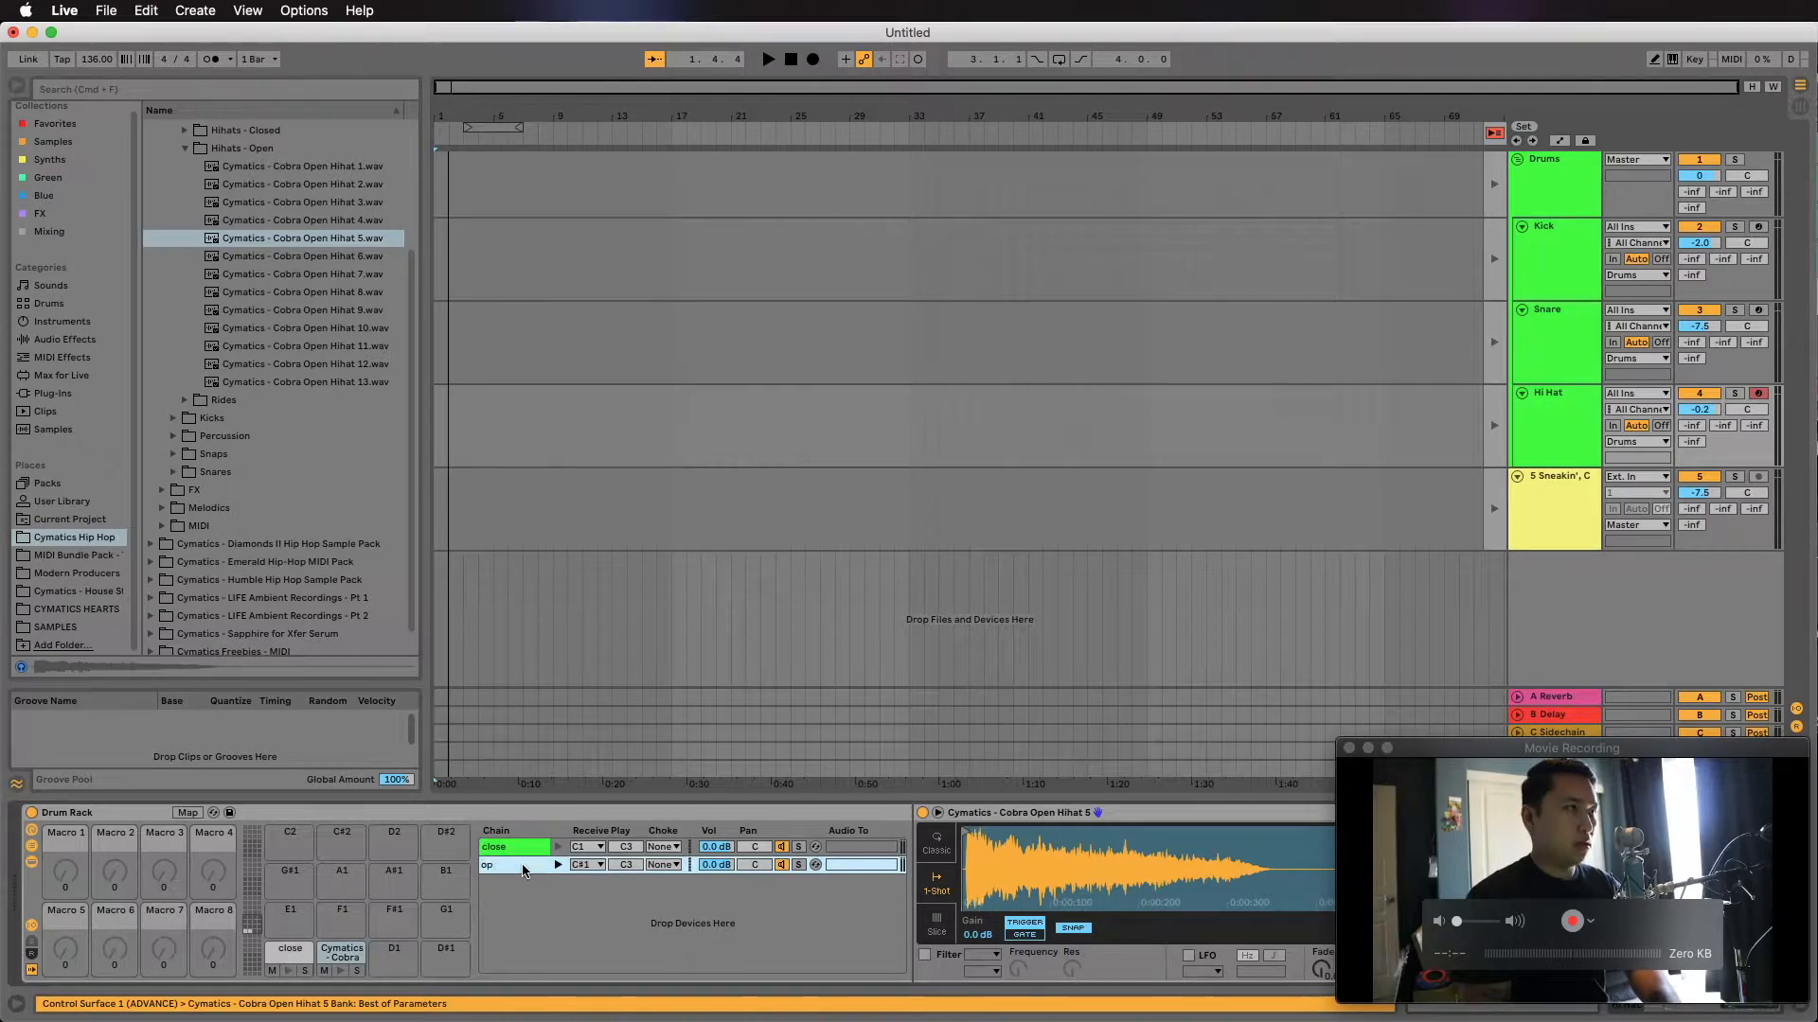
text(en)
key(Return)
key(Tab)
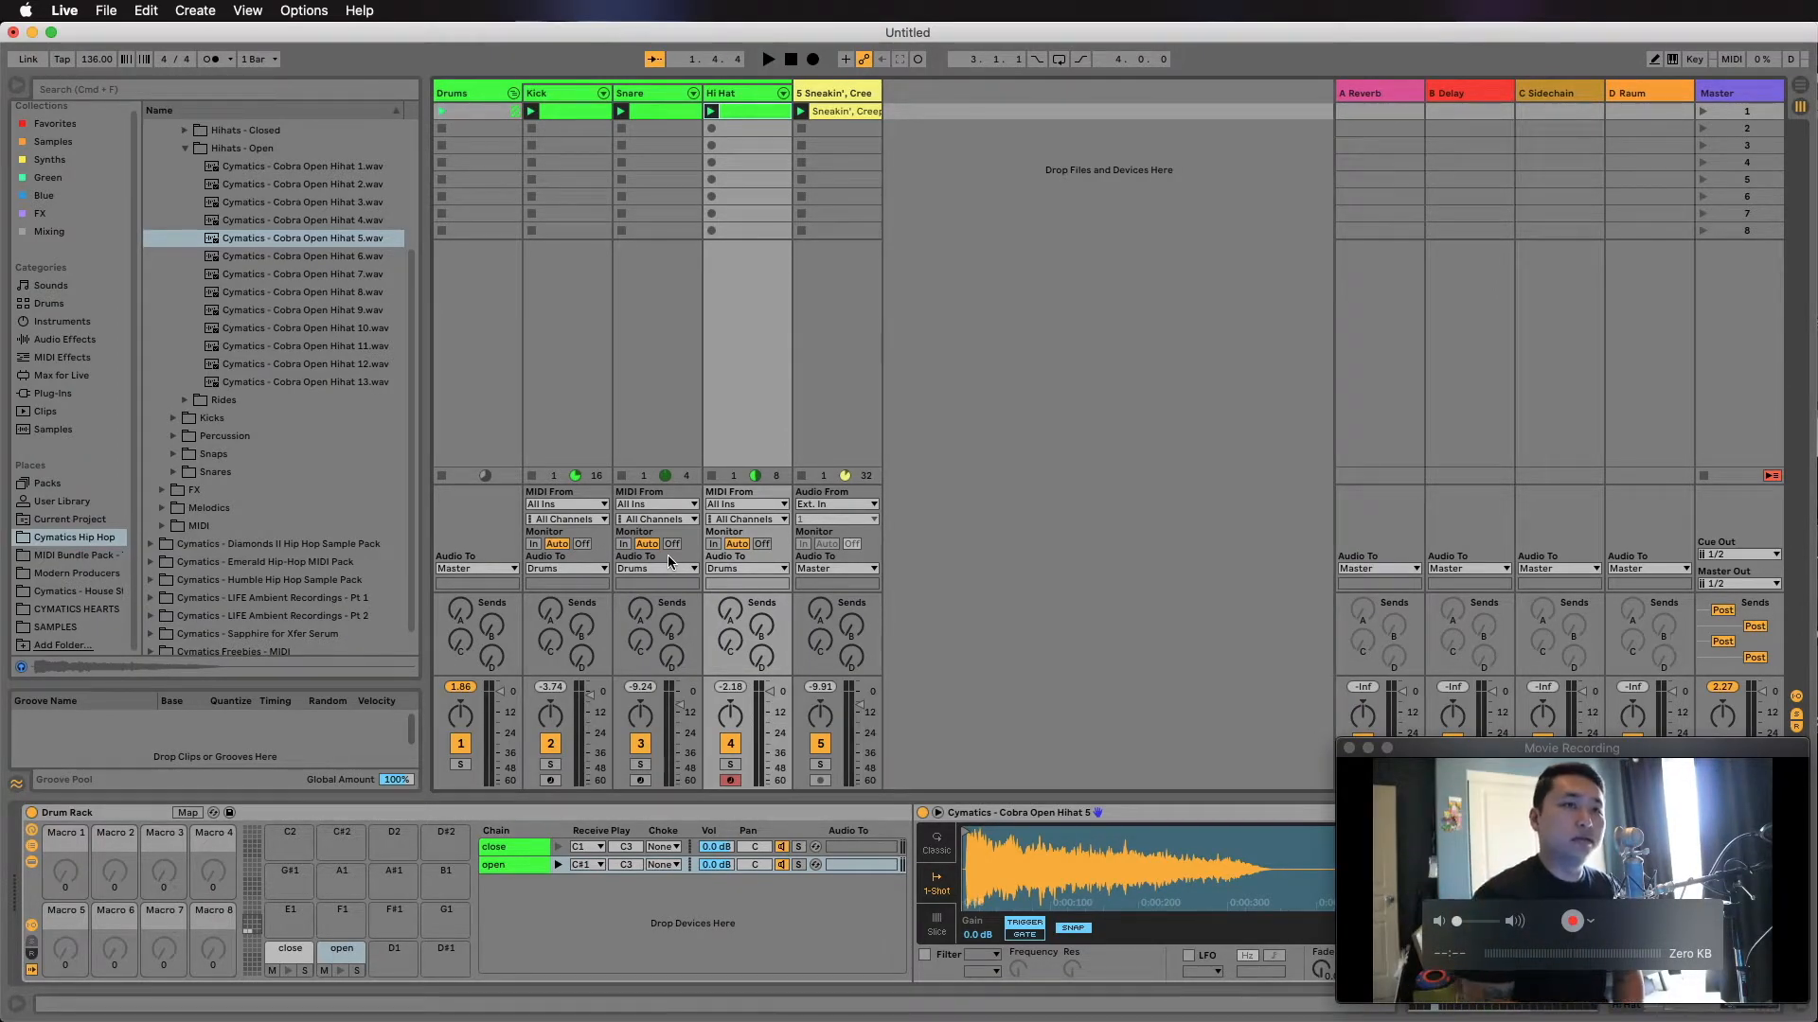
Play the beat briefly, and assign both the close and open hi-hat chains to choke group 16.
key(space)
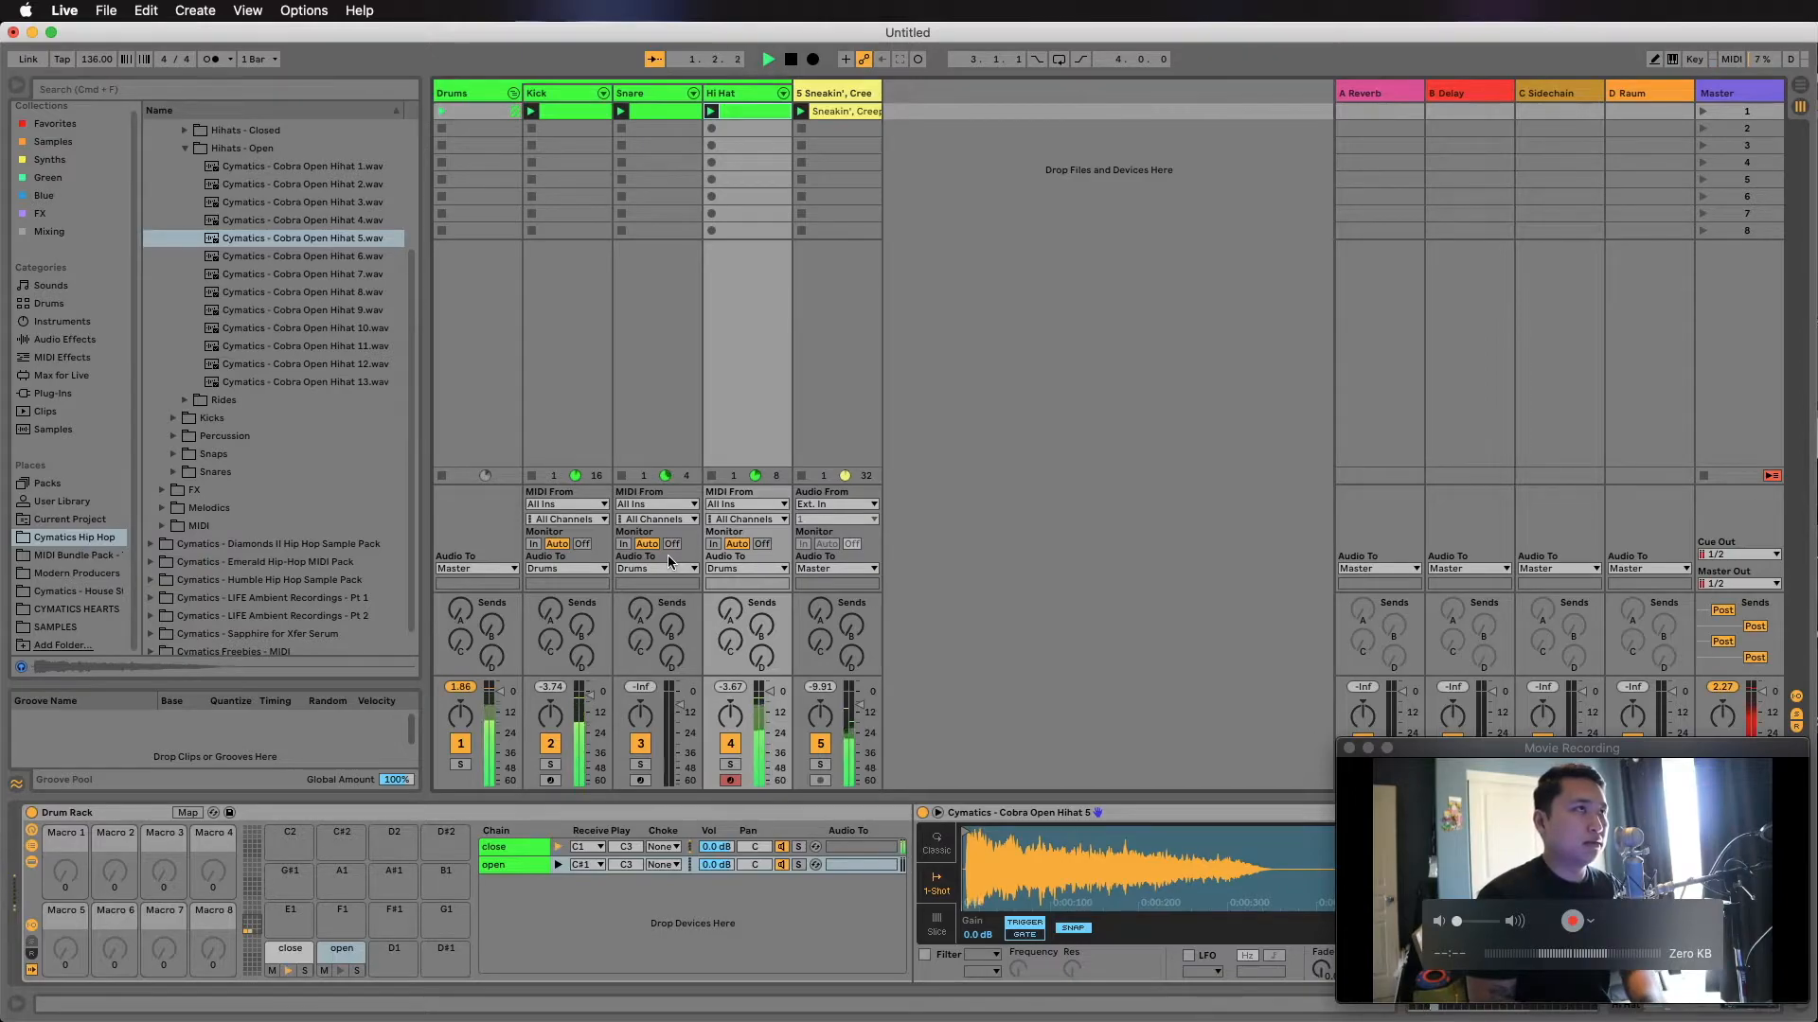
key(space)
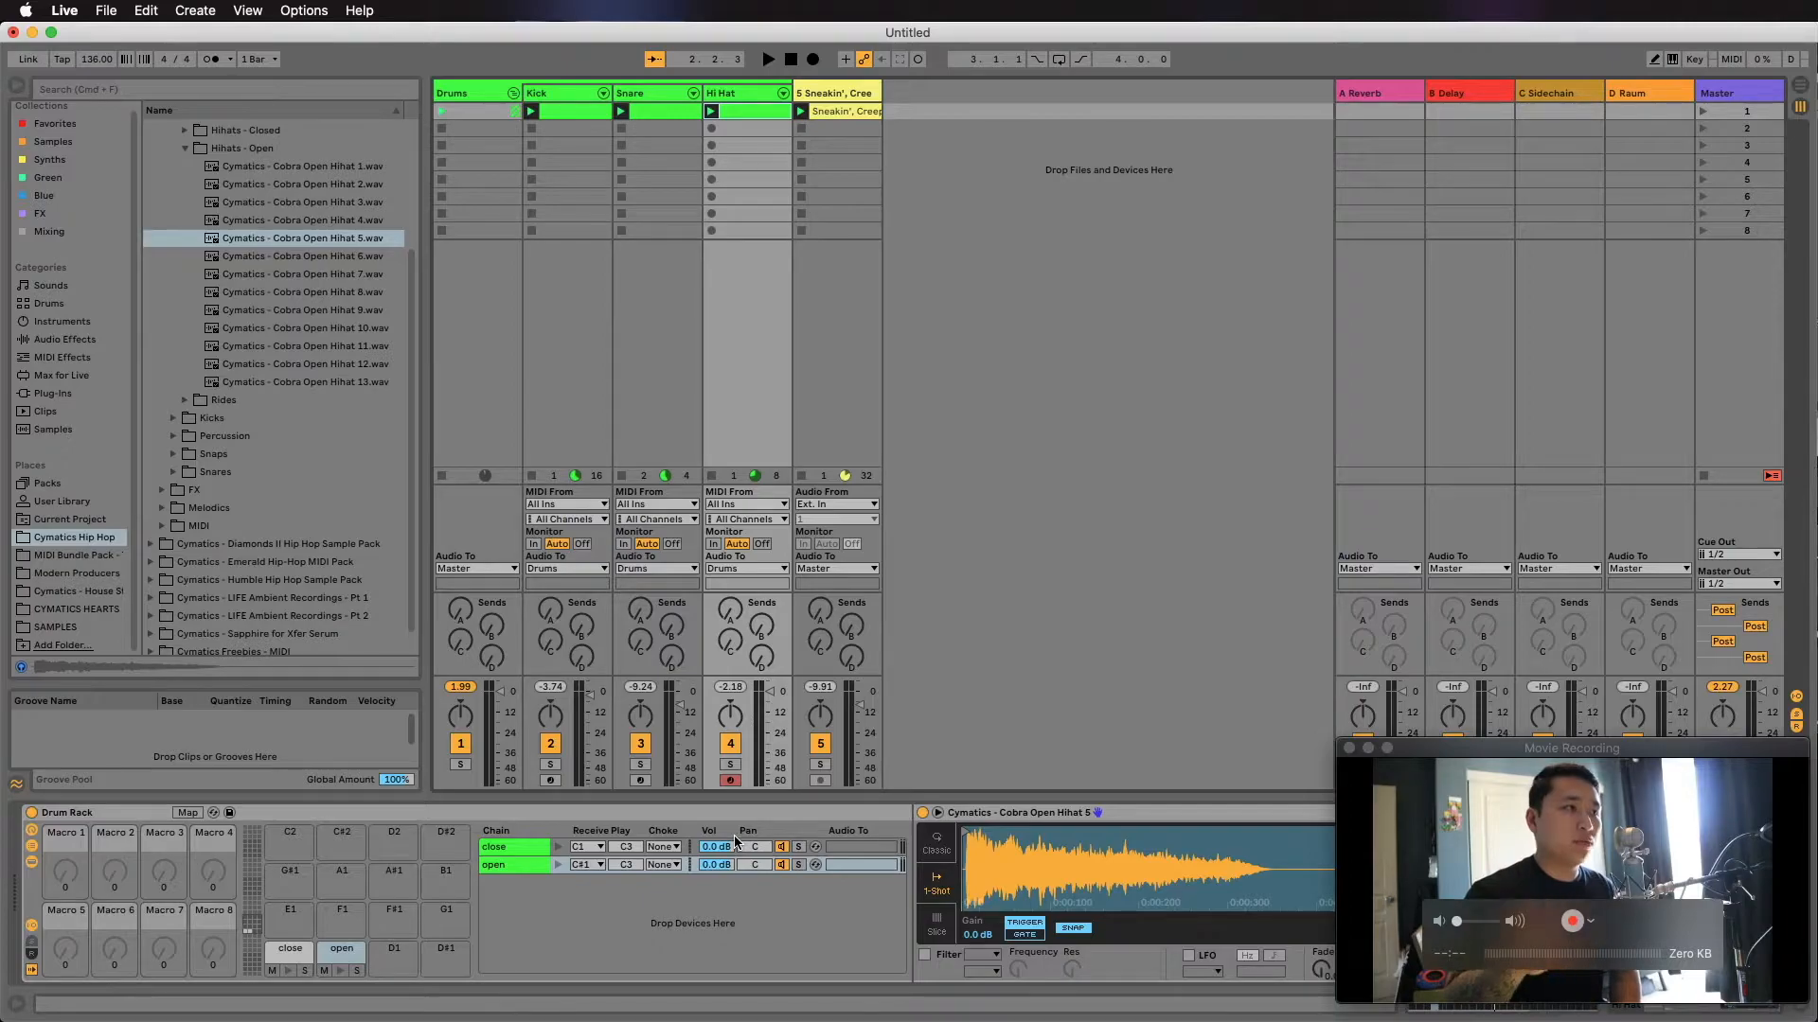
click(669, 849)
click(668, 833)
click(663, 871)
click(664, 865)
click(667, 849)
click(663, 847)
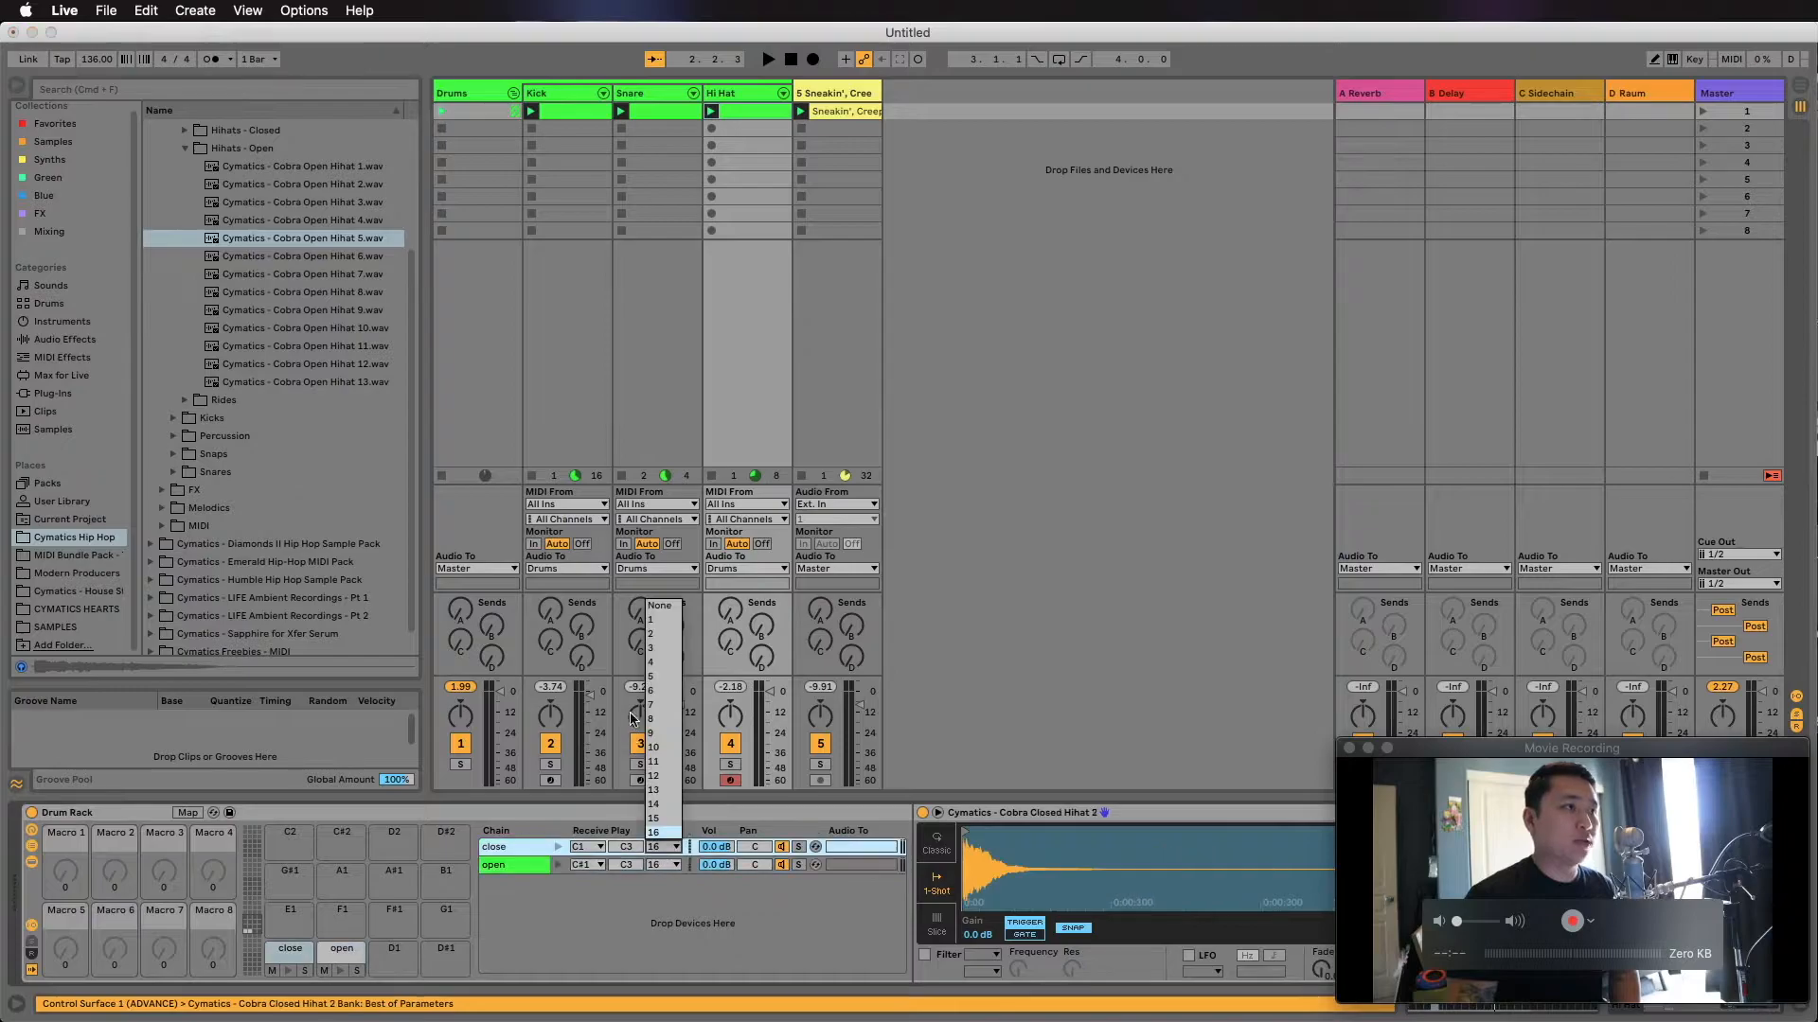
click(659, 867)
Lower the Hi Hat track's volume to about -4 dB while the beat plays.
key(space)
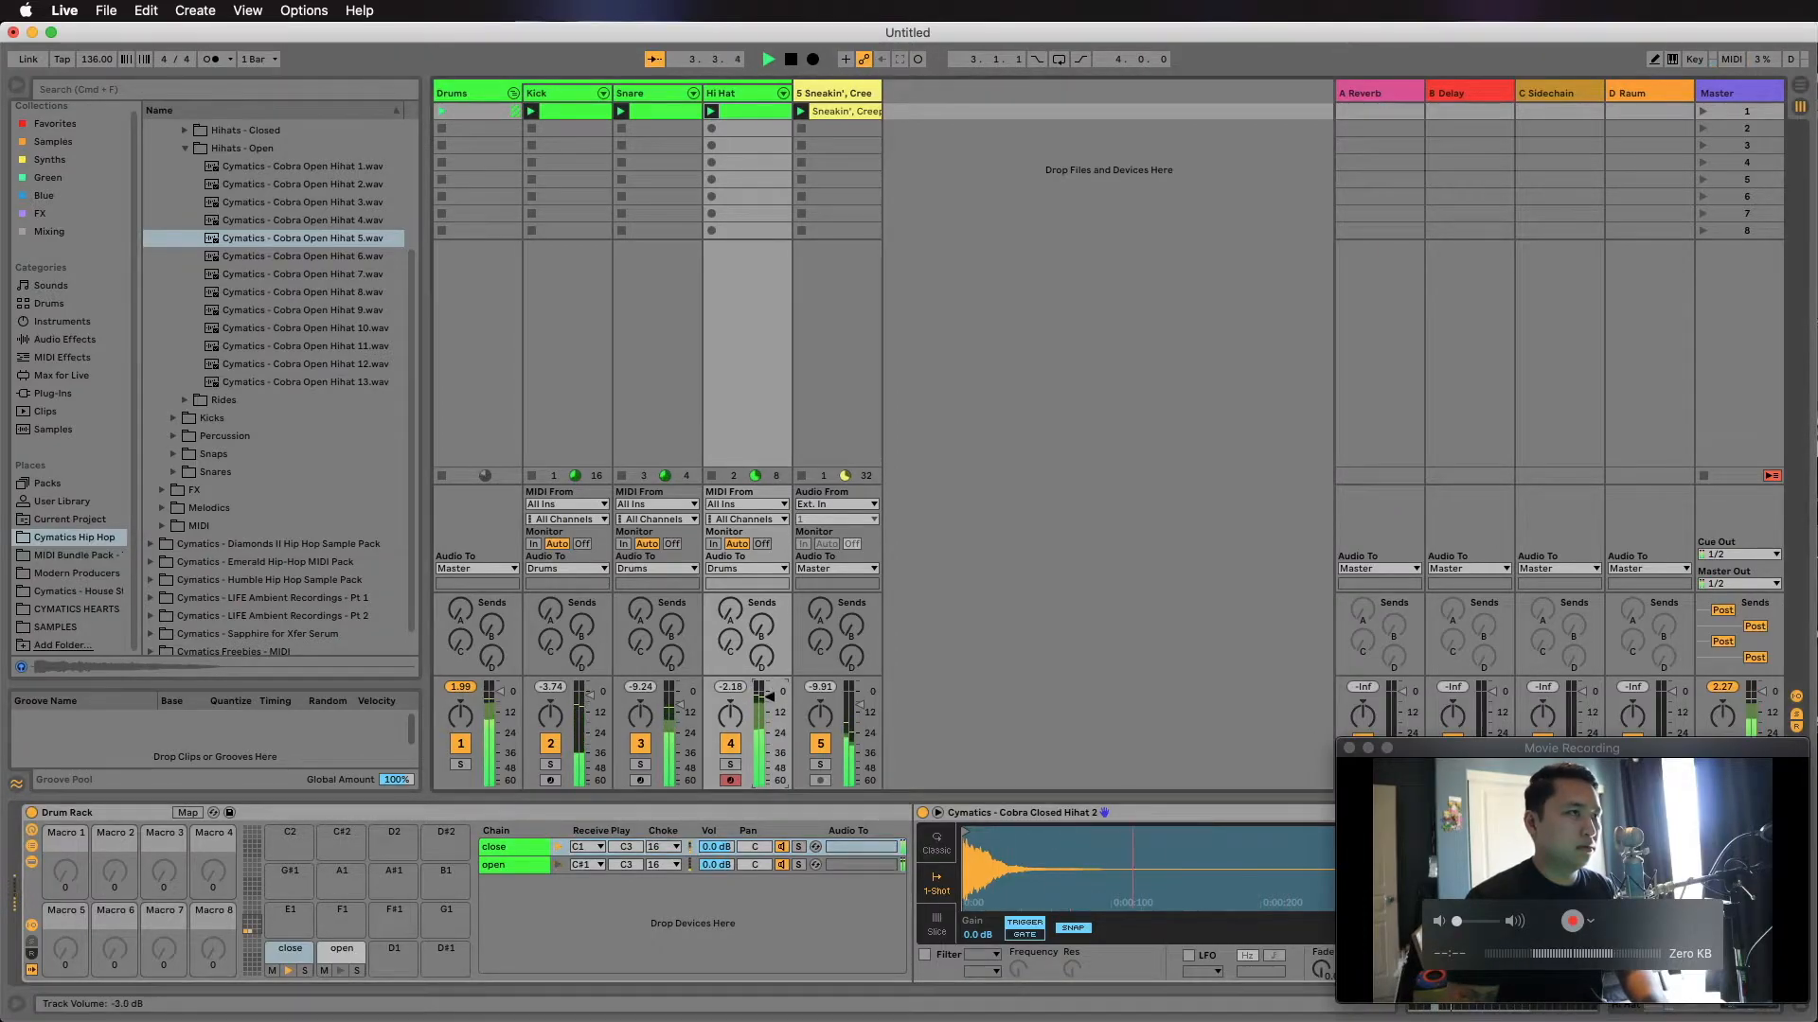
drag(769, 696, 765, 708)
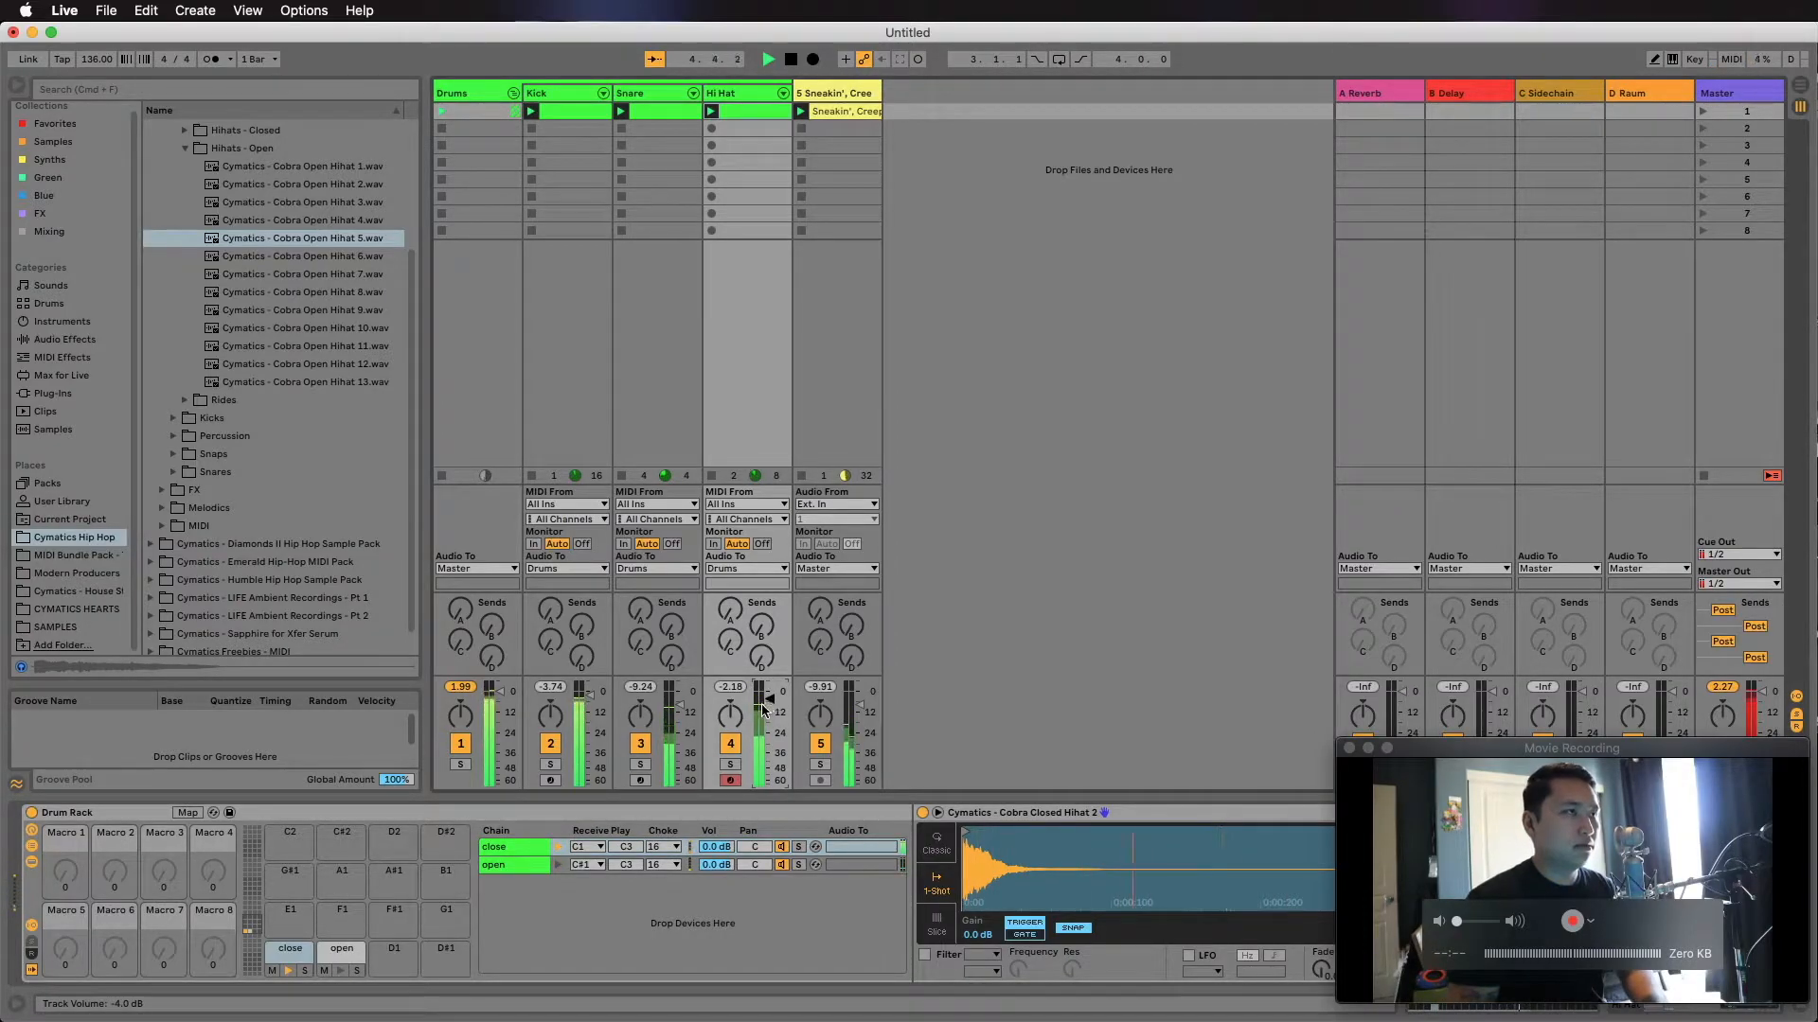
Load a Glue Compressor from the Mixing collection onto the Drums group and play the beat through it.
click(458, 95)
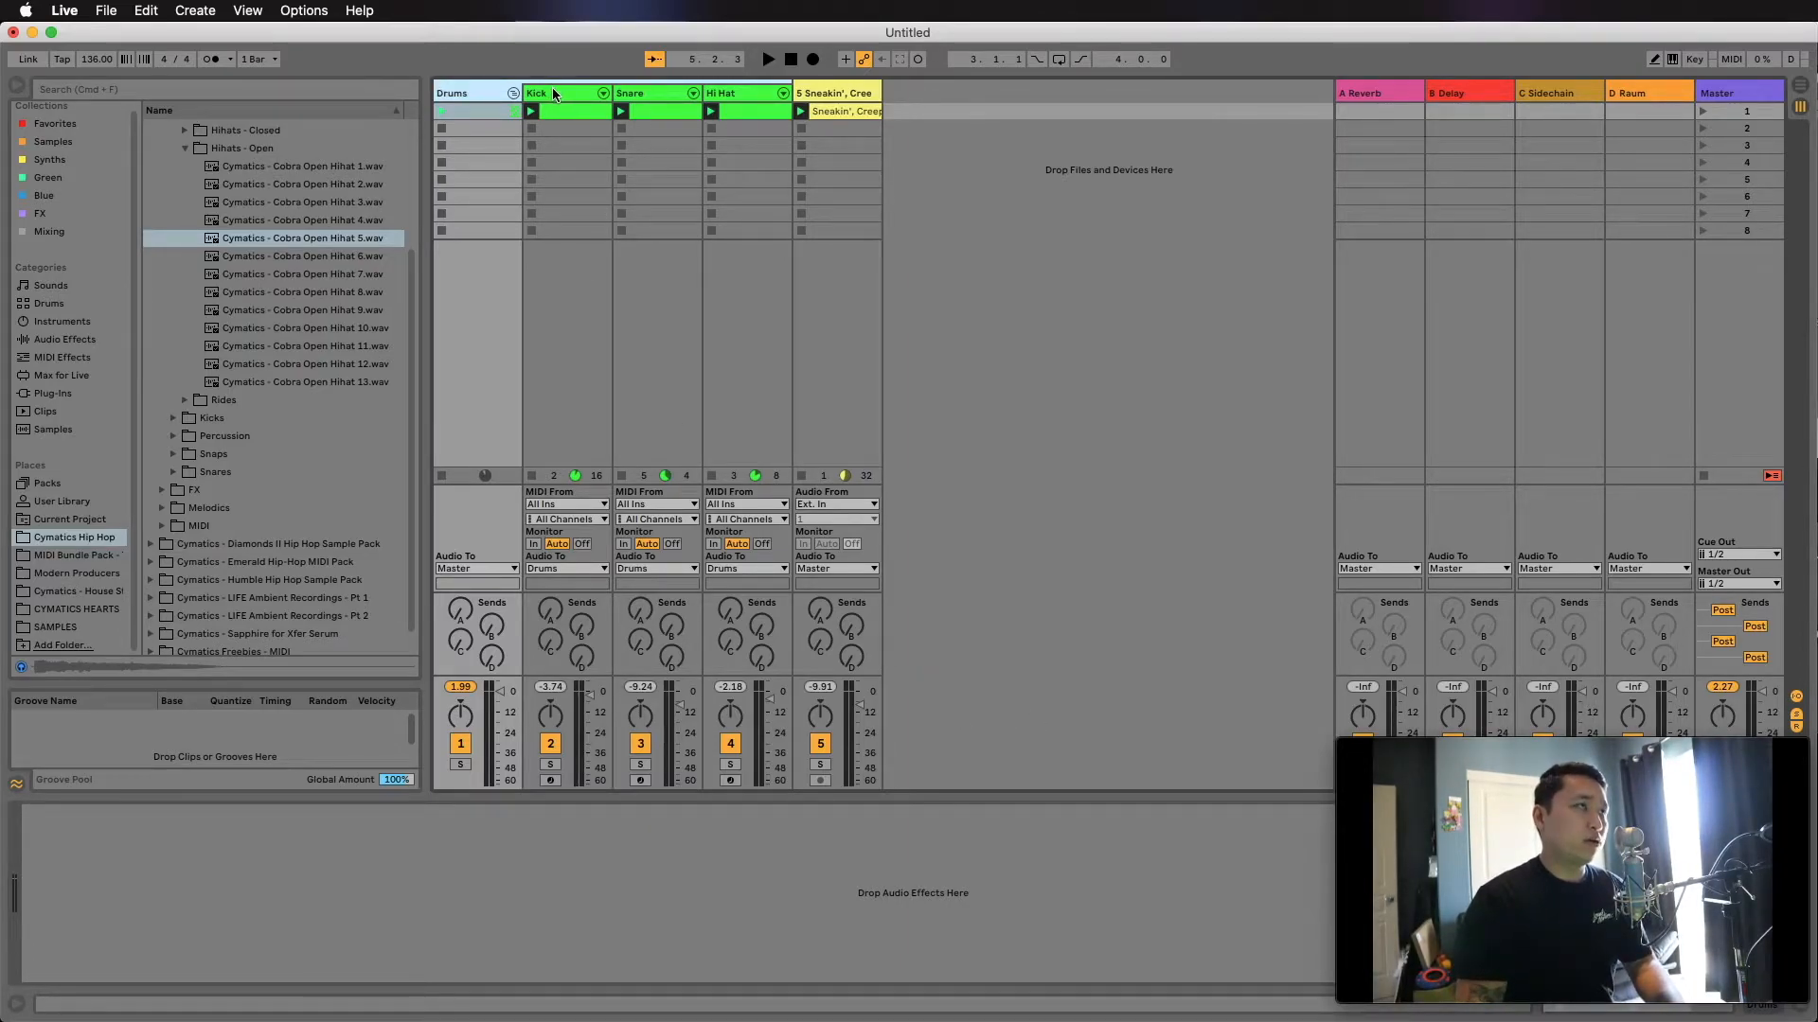
key(space)
key(space)
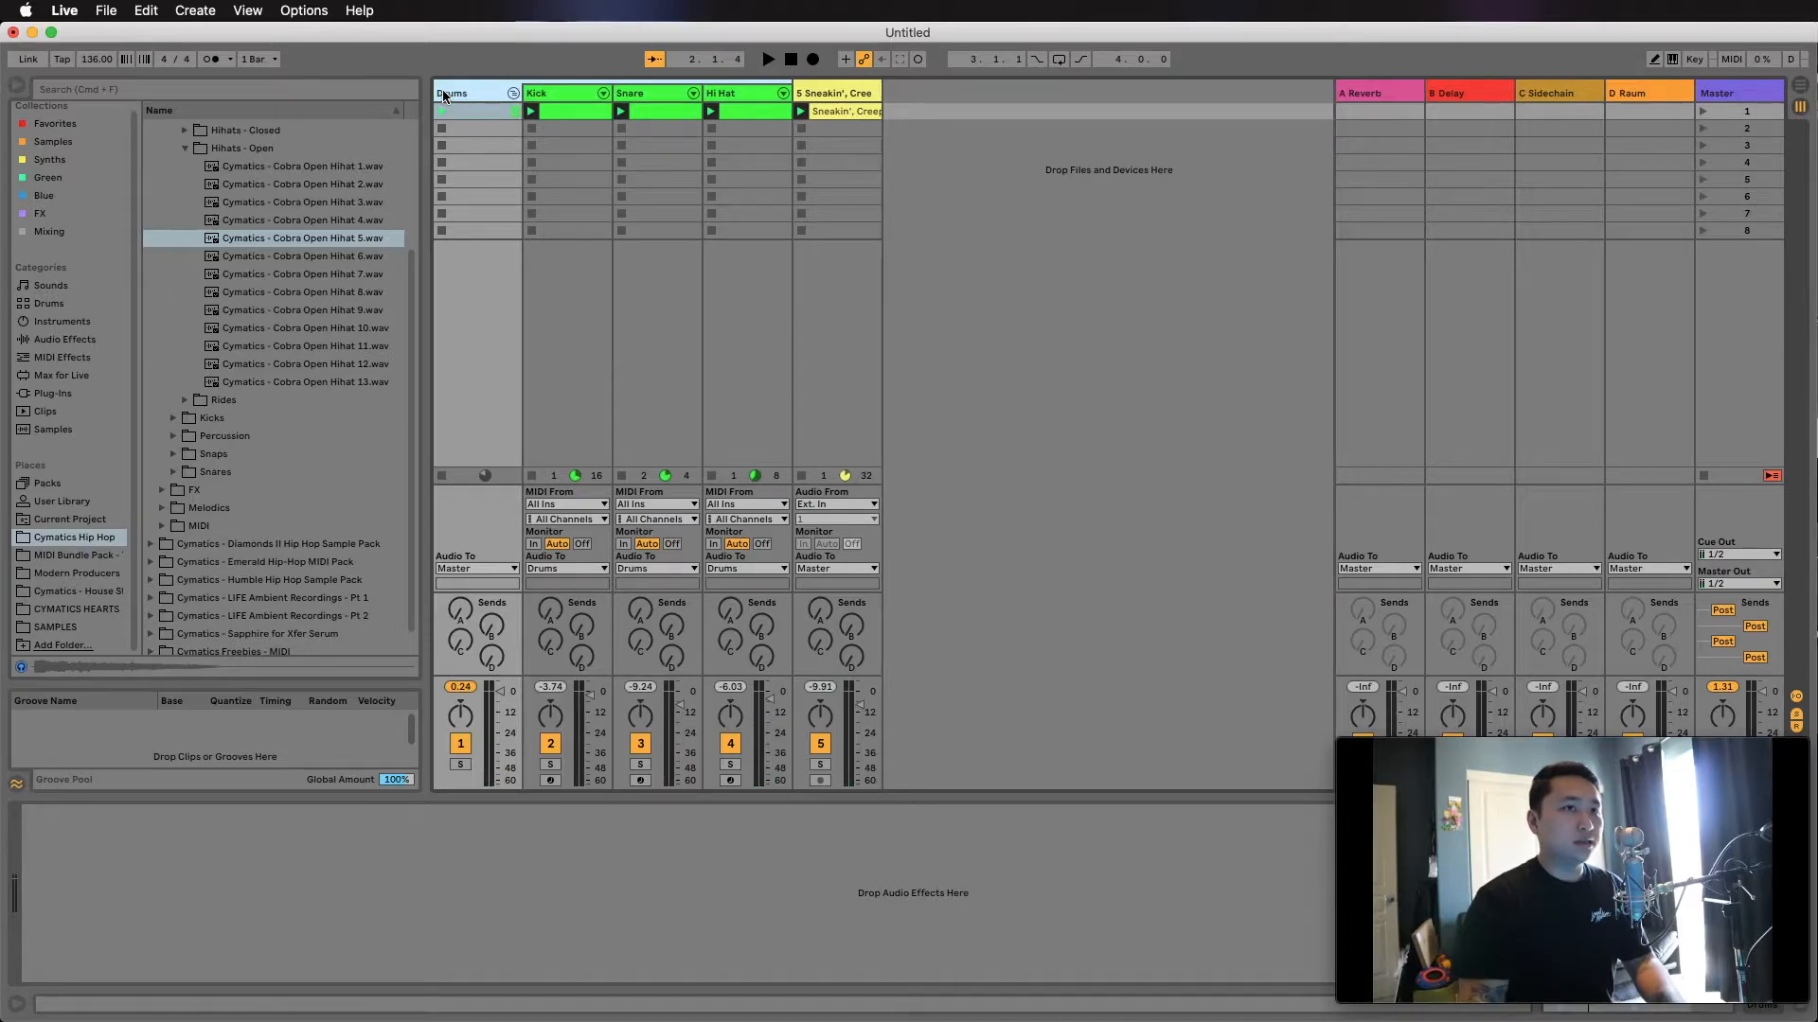
click(65, 126)
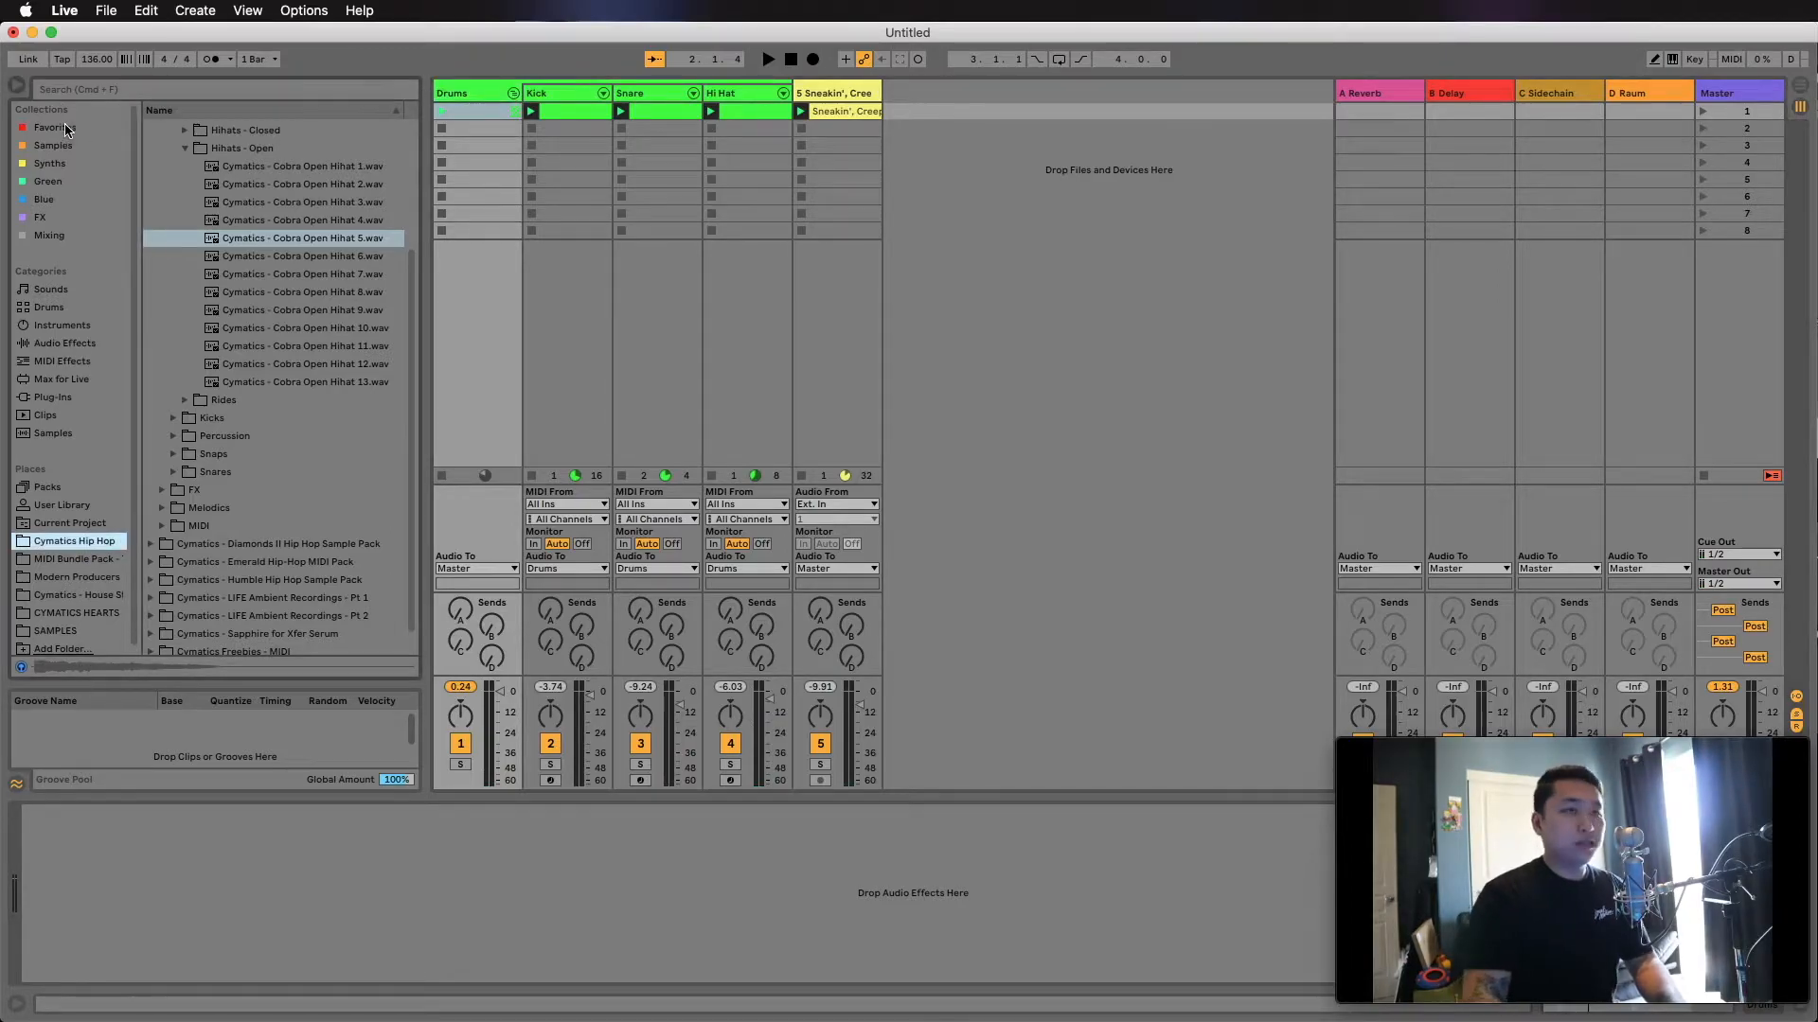
click(66, 127)
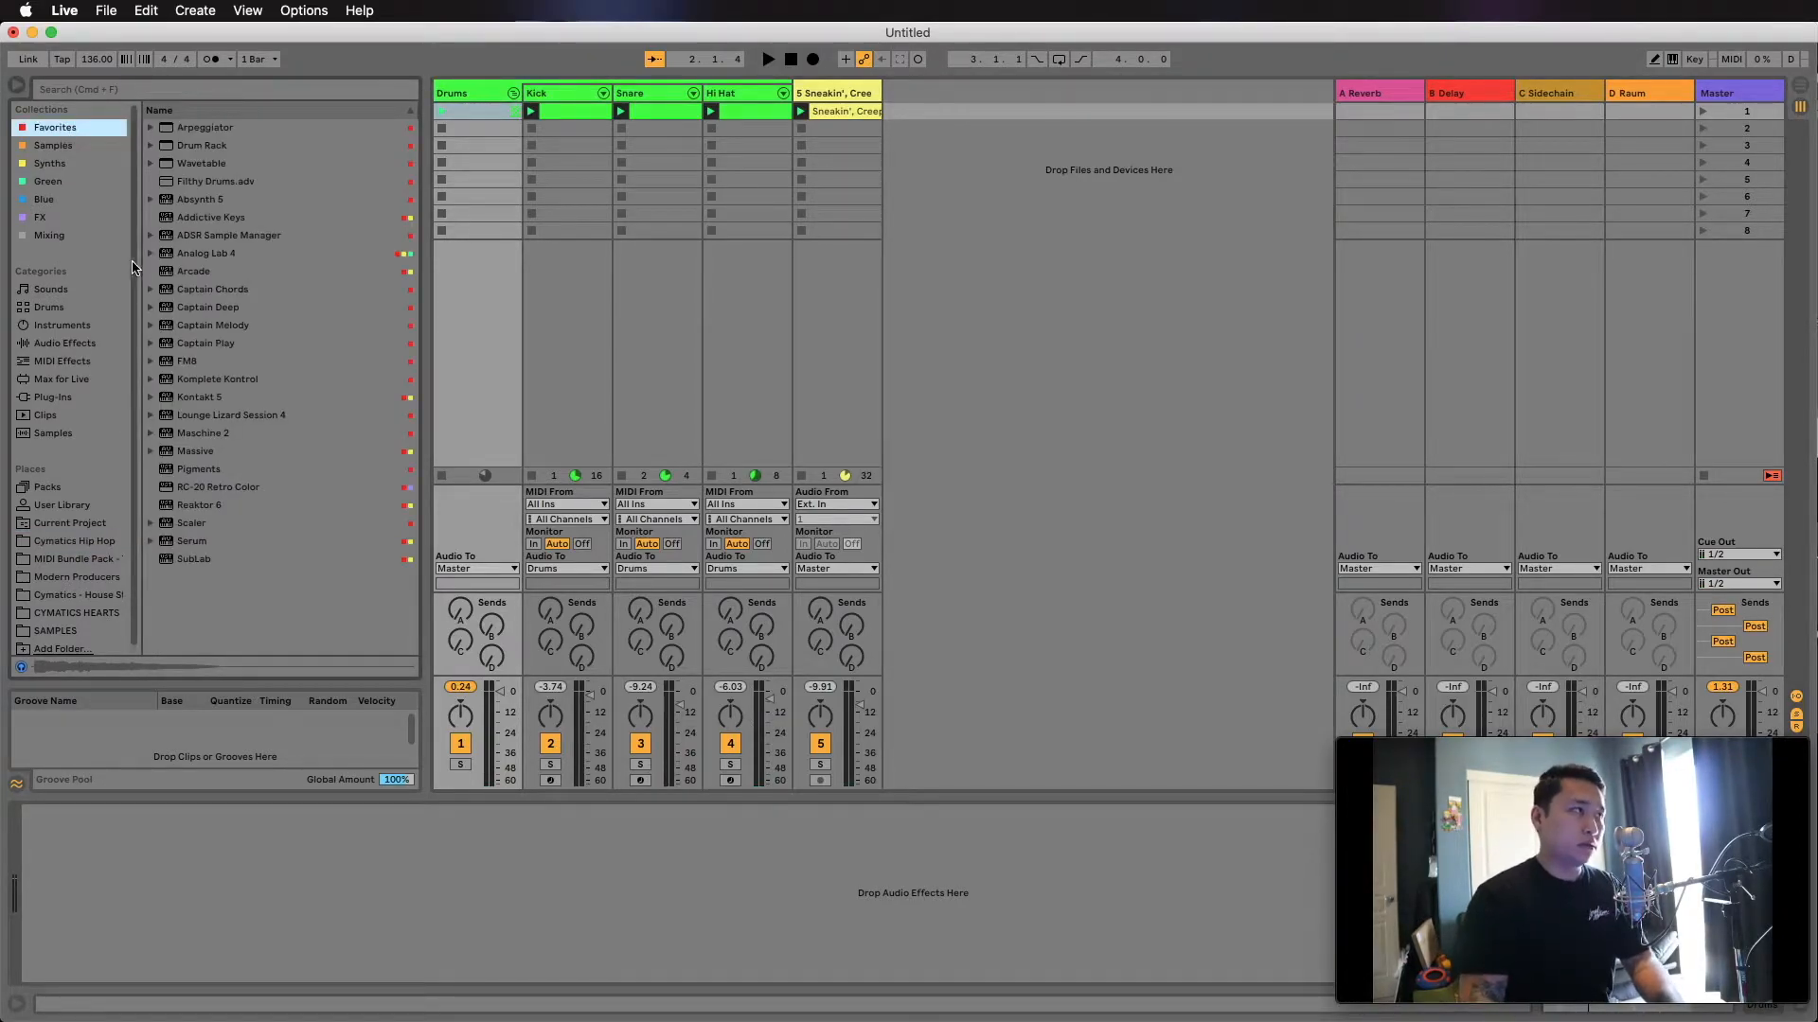
click(57, 236)
click(210, 238)
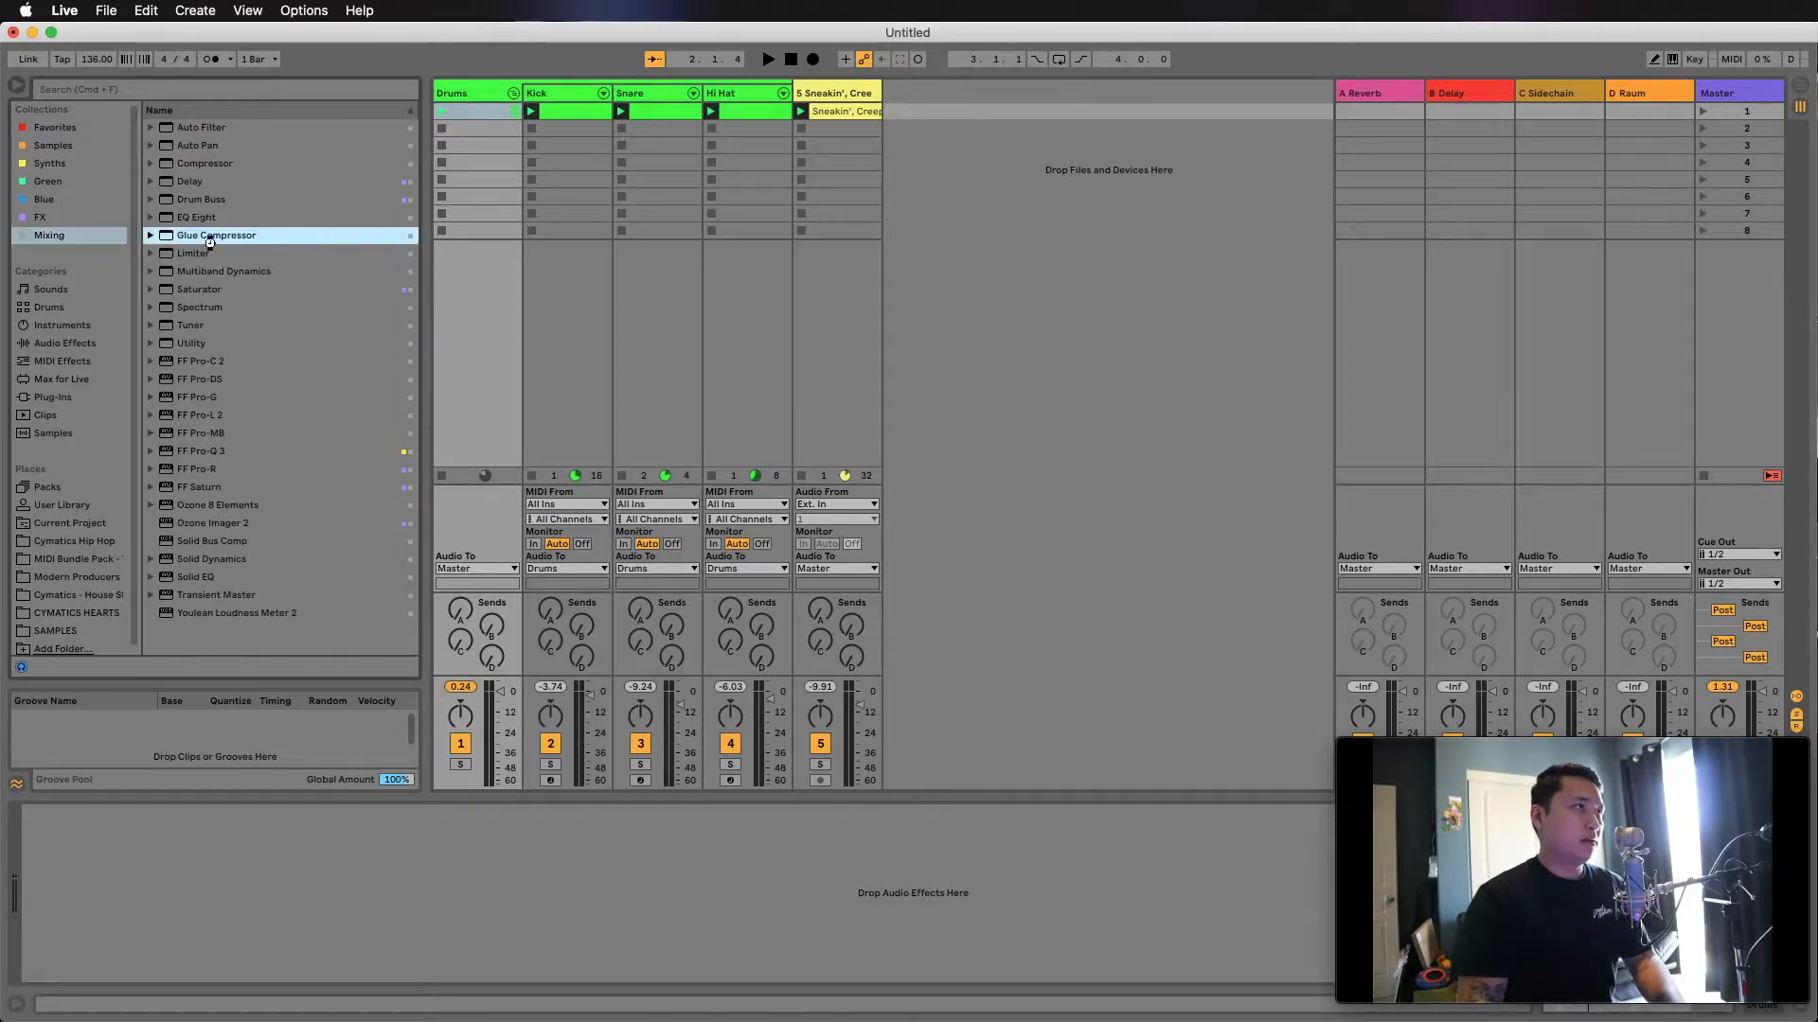
key(Return)
key(space)
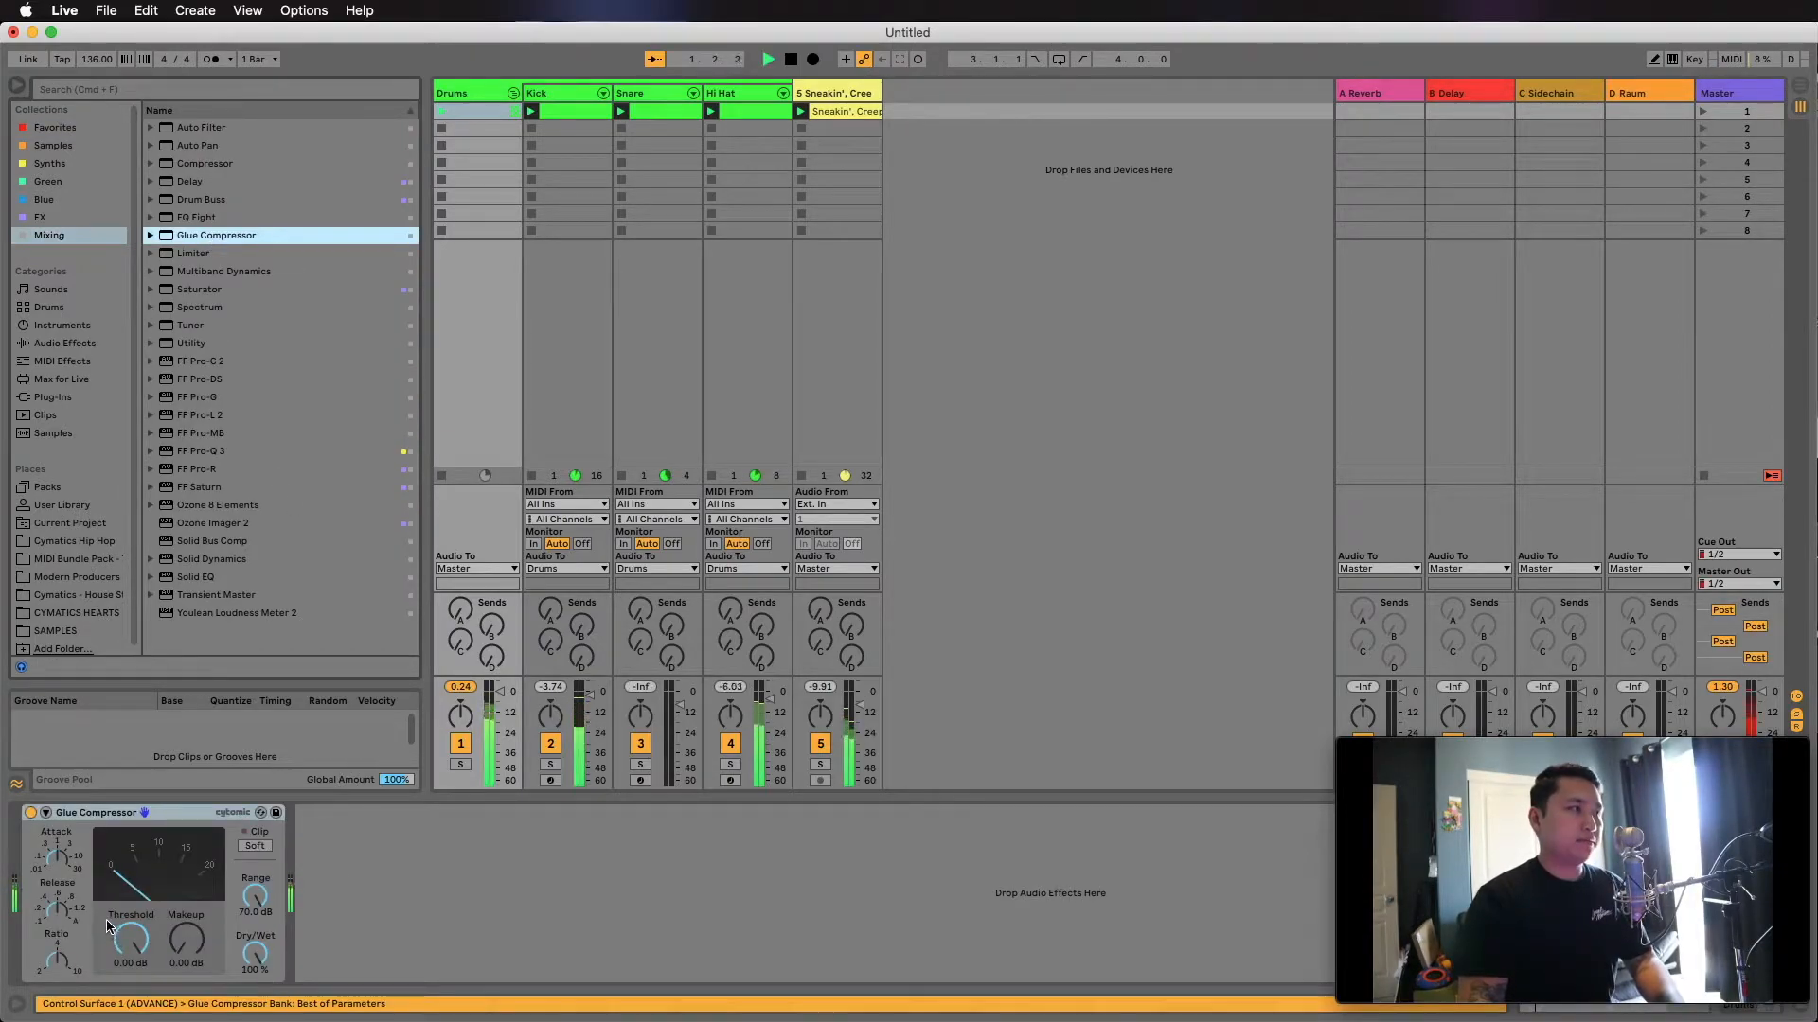
key(space)
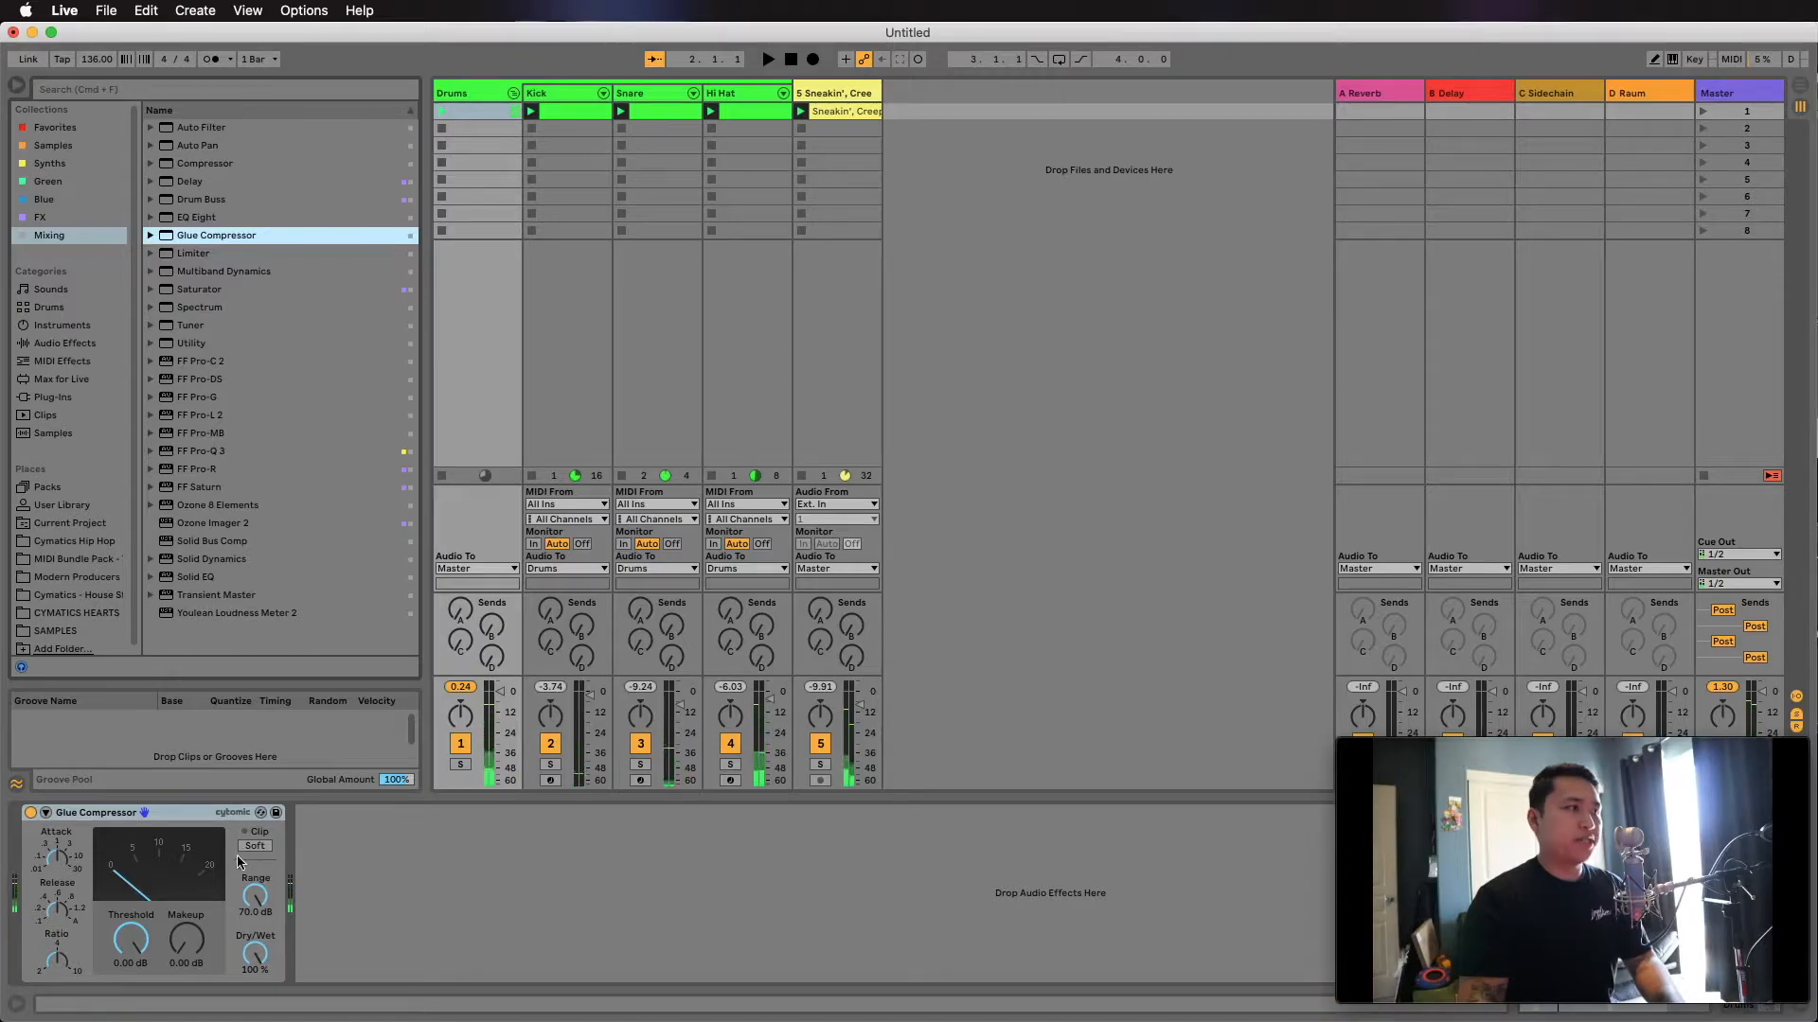
Enable Soft clipping on the Glue Compressor and lower its threshold to -8.57 dB during playback.
click(260, 847)
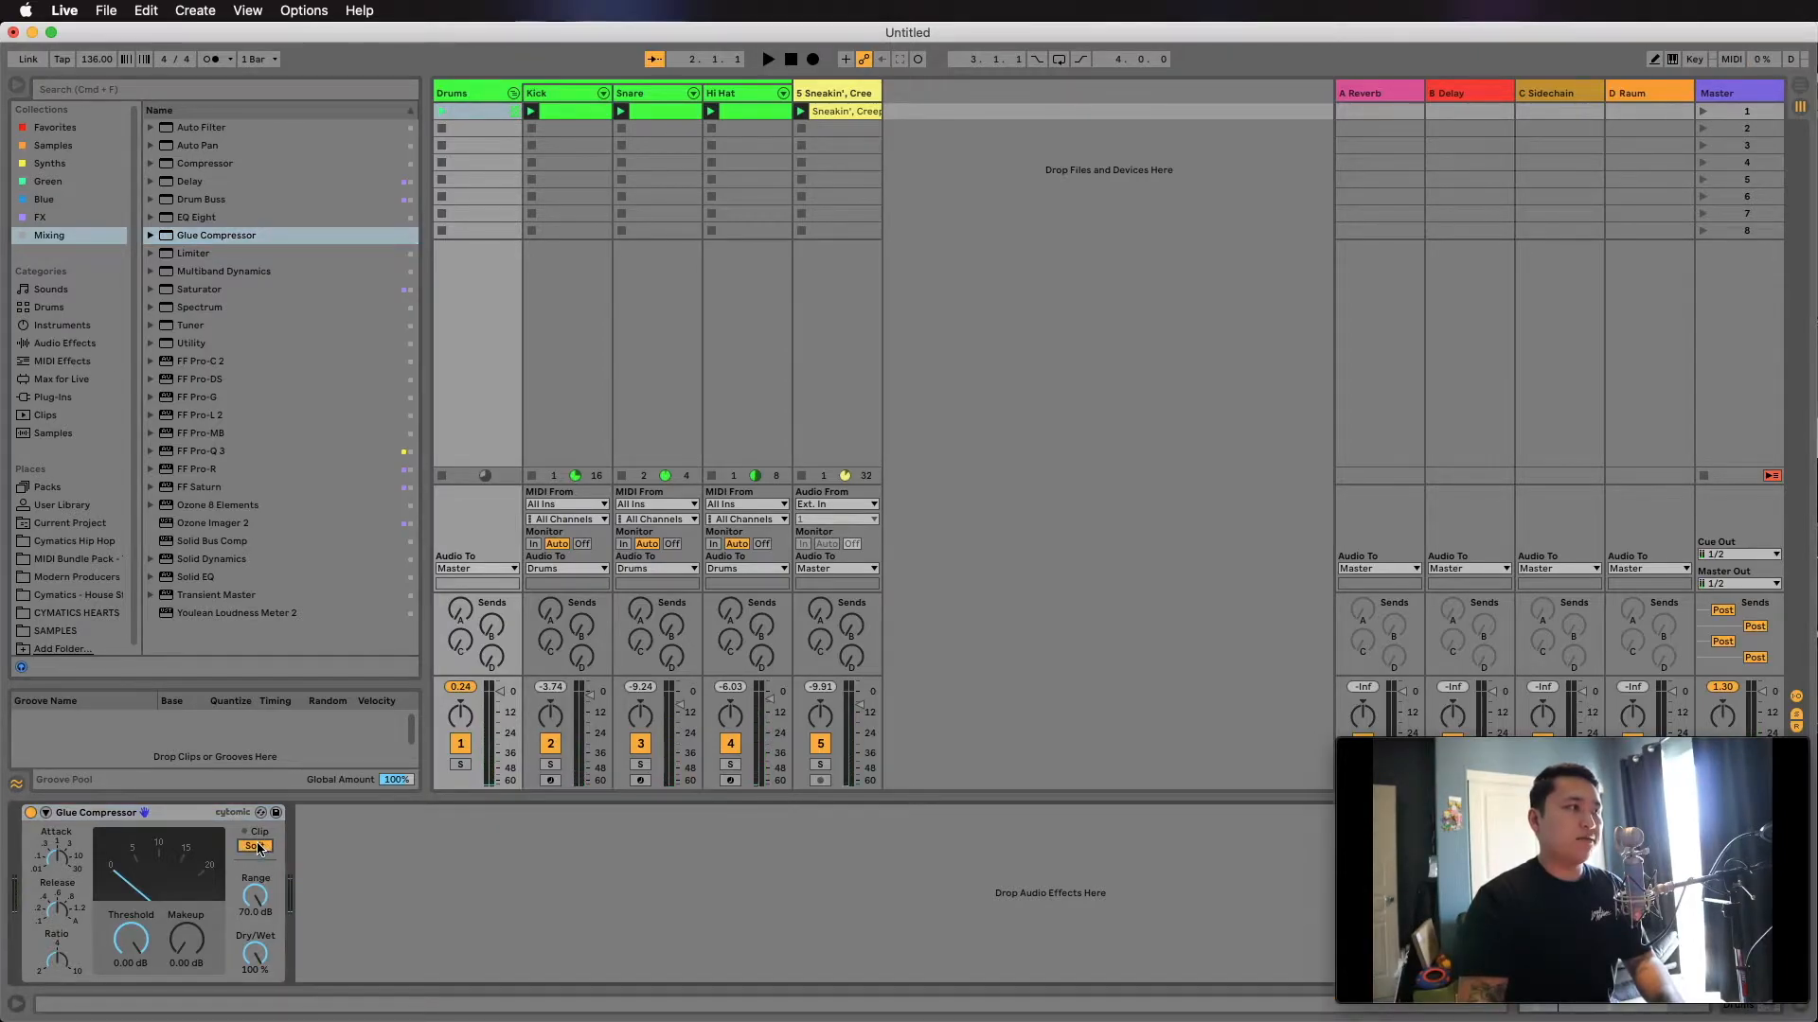
click(253, 848)
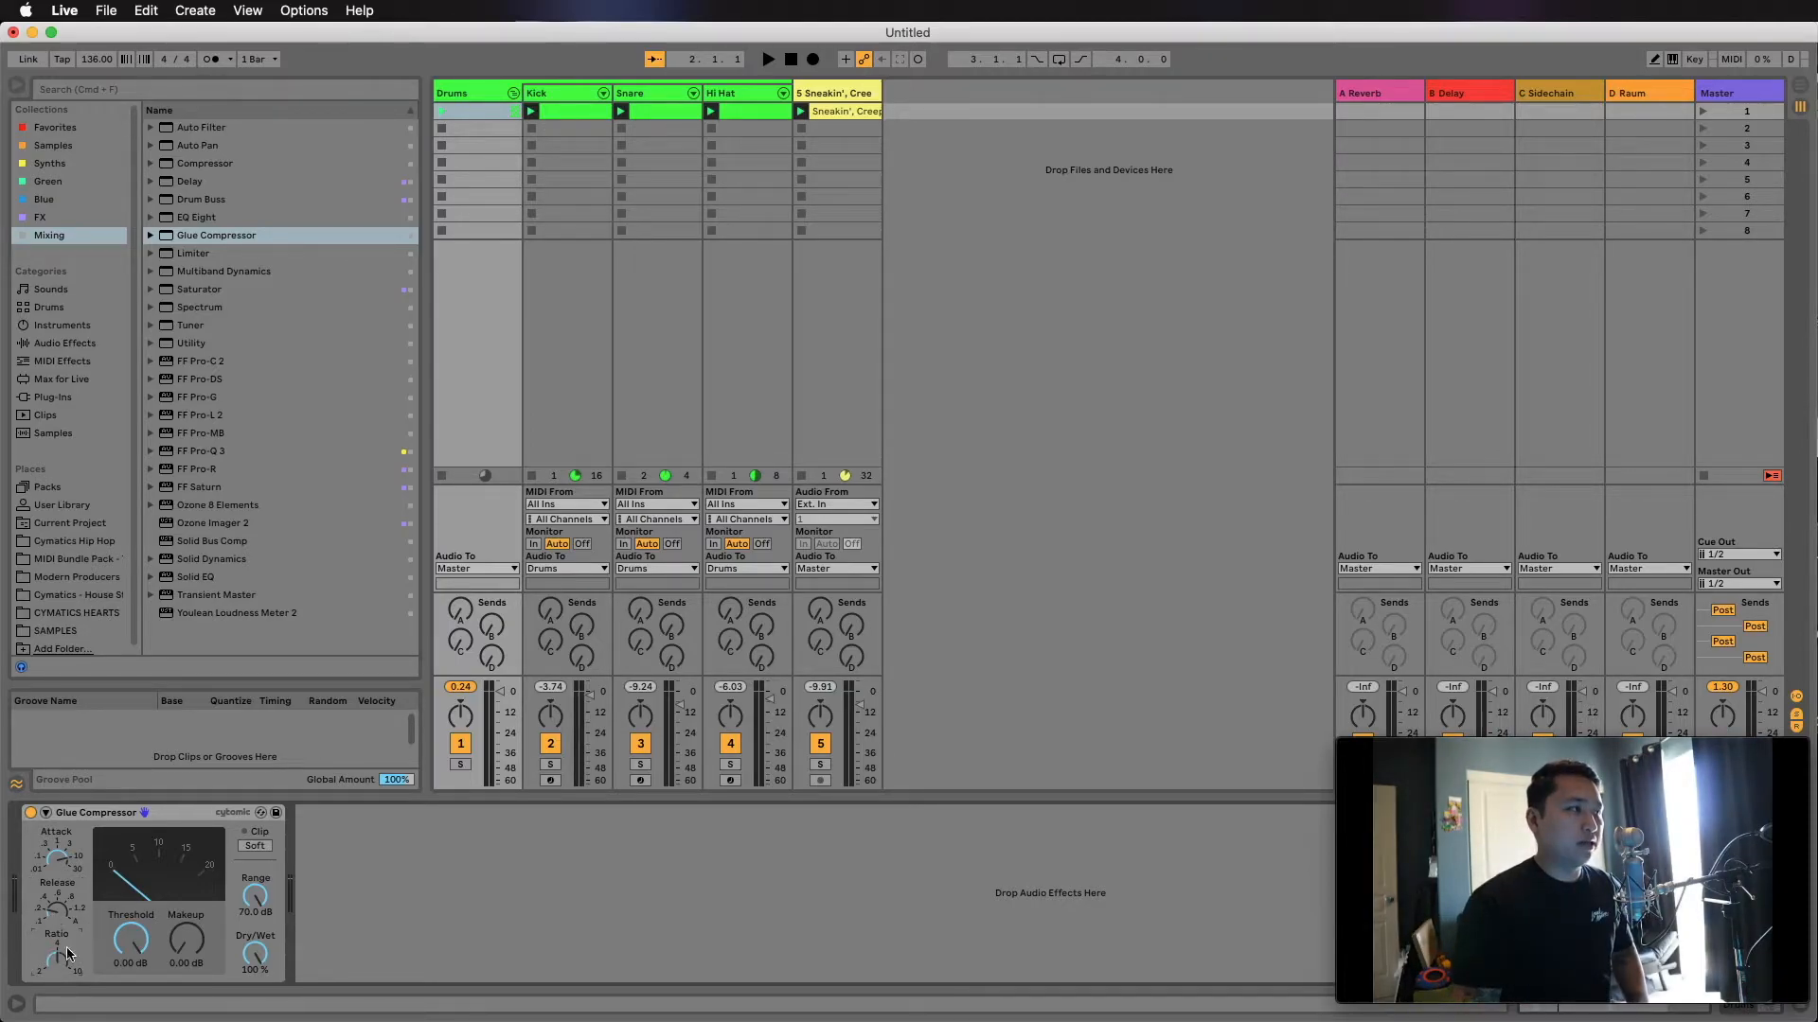
click(250, 848)
key(space)
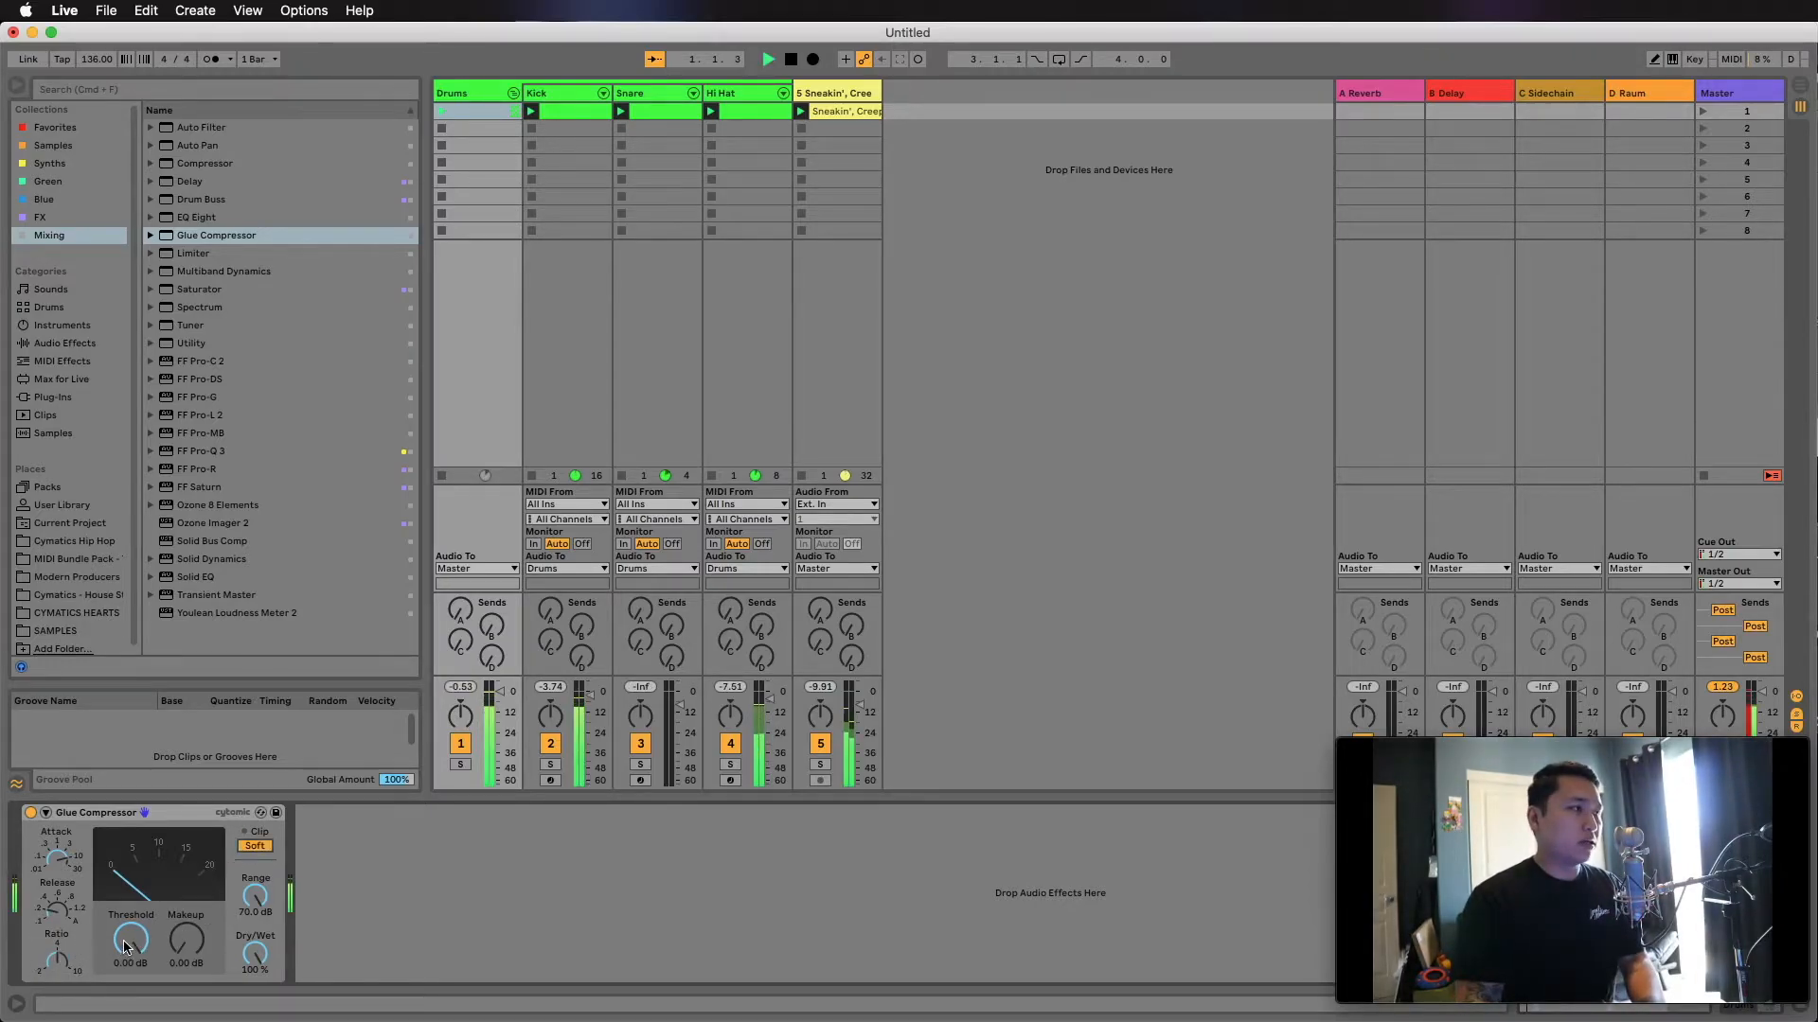
drag(130, 940, 131, 980)
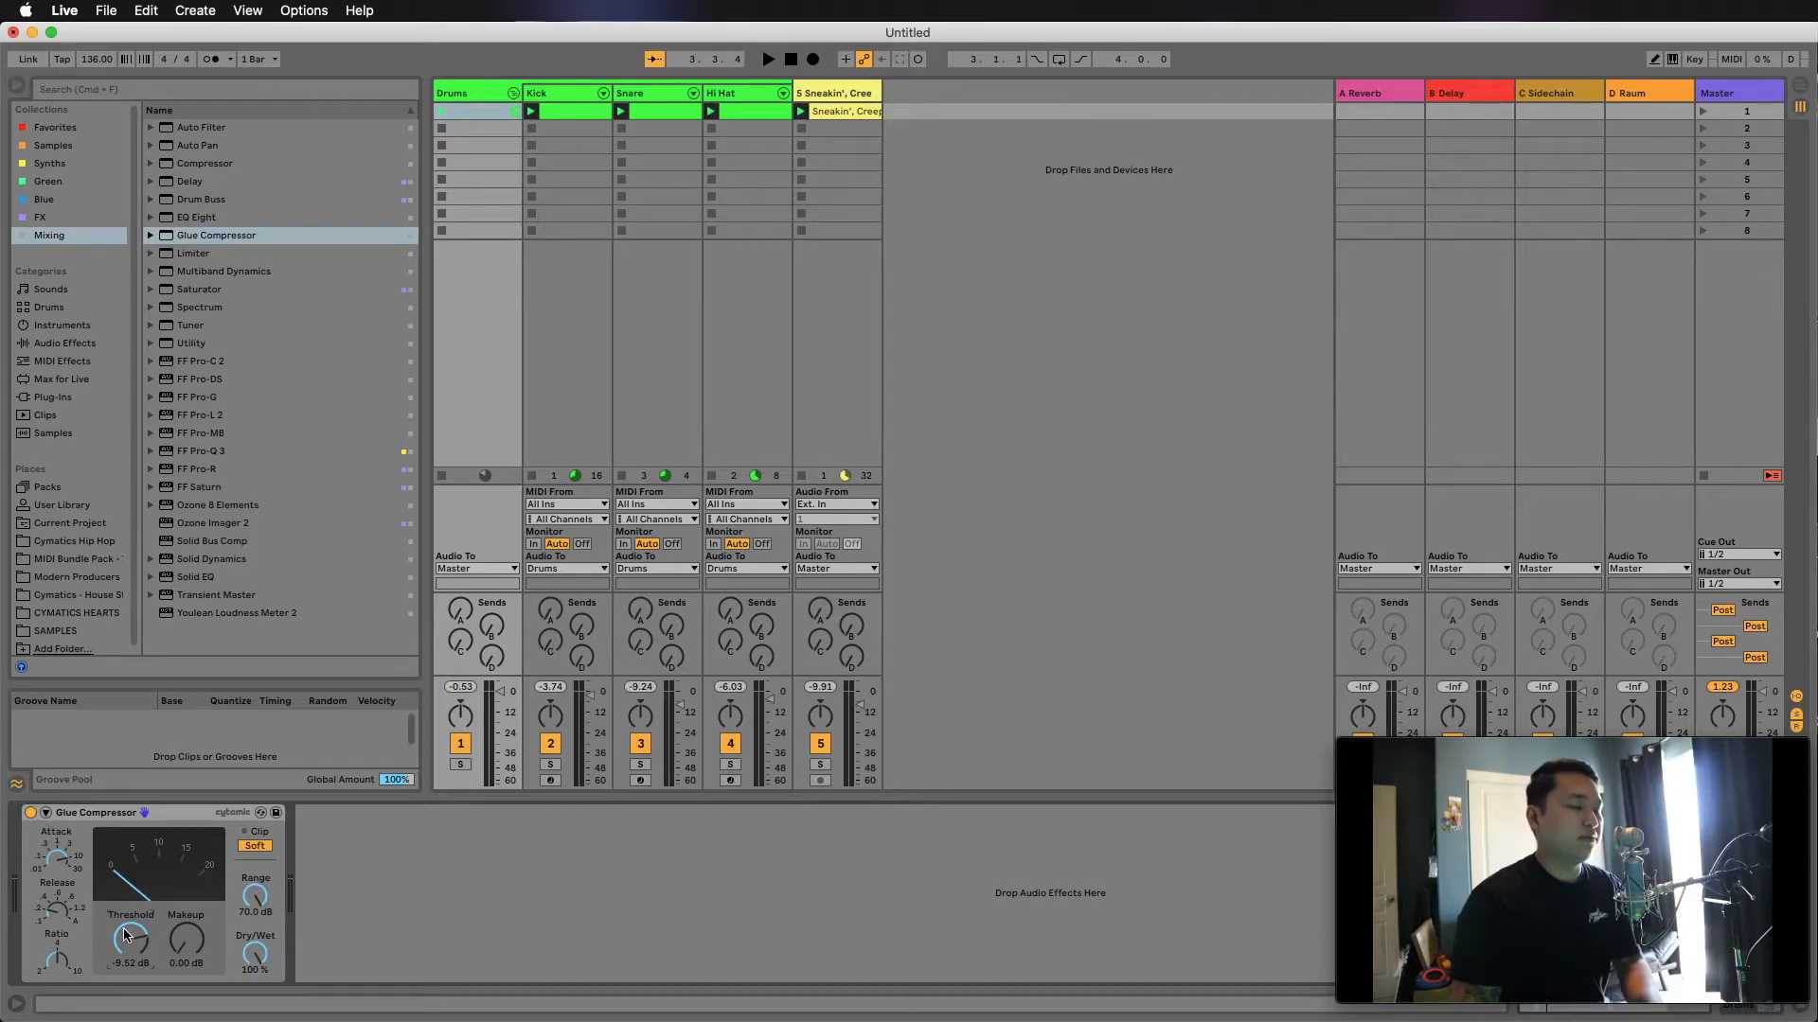
key(space)
mouse_move(124, 935)
mouse_down()
mouse_move(124, 989)
mouse_move(124, 932)
mouse_up()
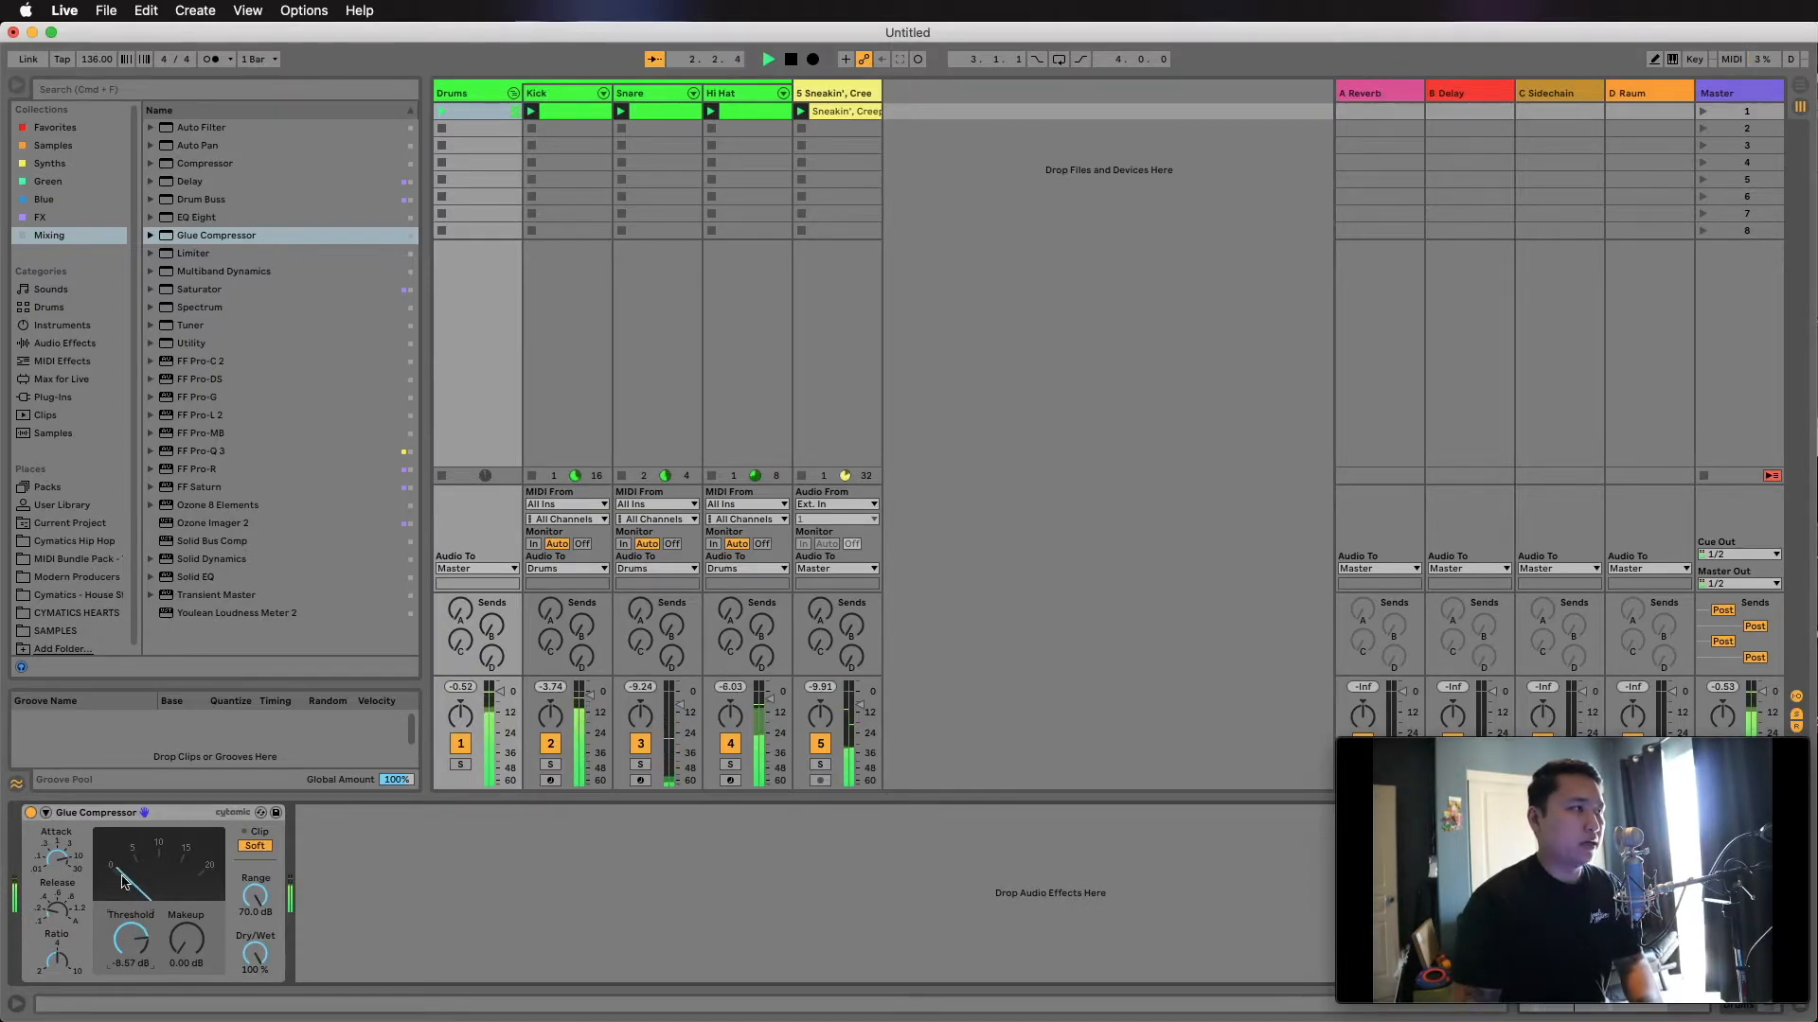
Try raising the Glue Compressor's makeup gain during playback with Soft clipping disabled.
click(249, 847)
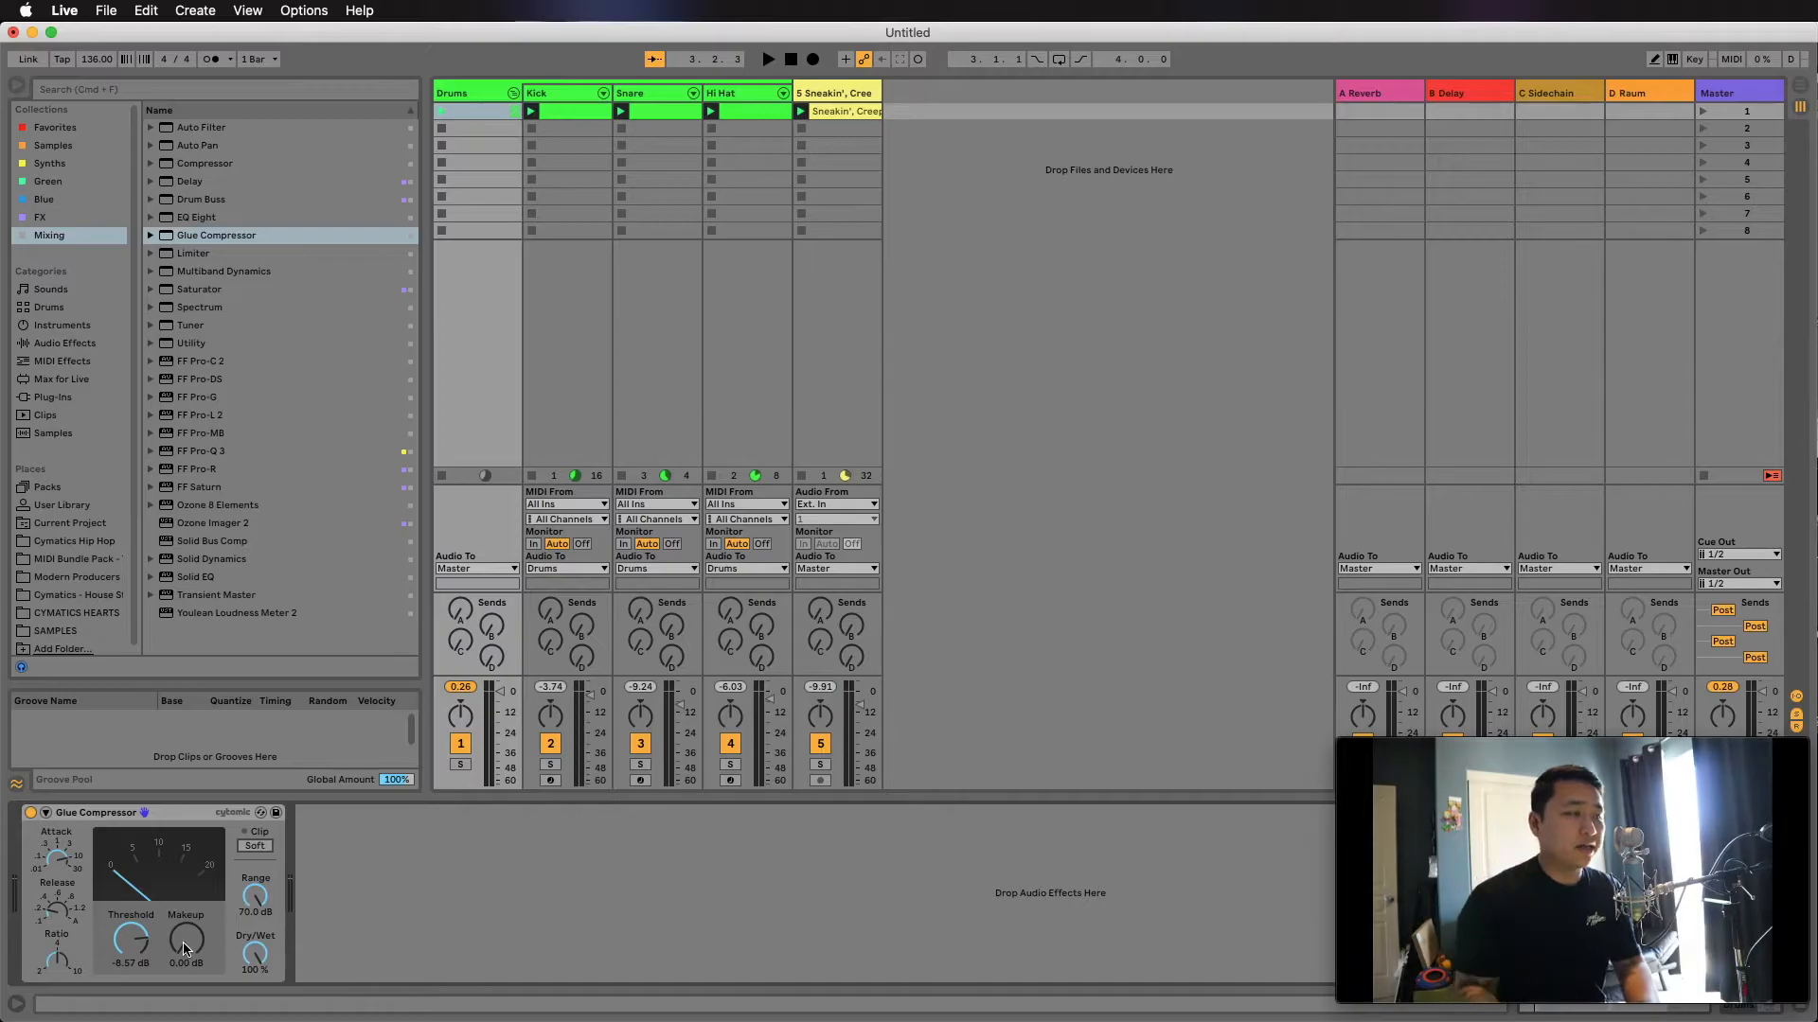
key(space)
mouse_move(186, 949)
mouse_down()
mouse_move(185, 896)
mouse_move(197, 939)
mouse_up()
key(space)
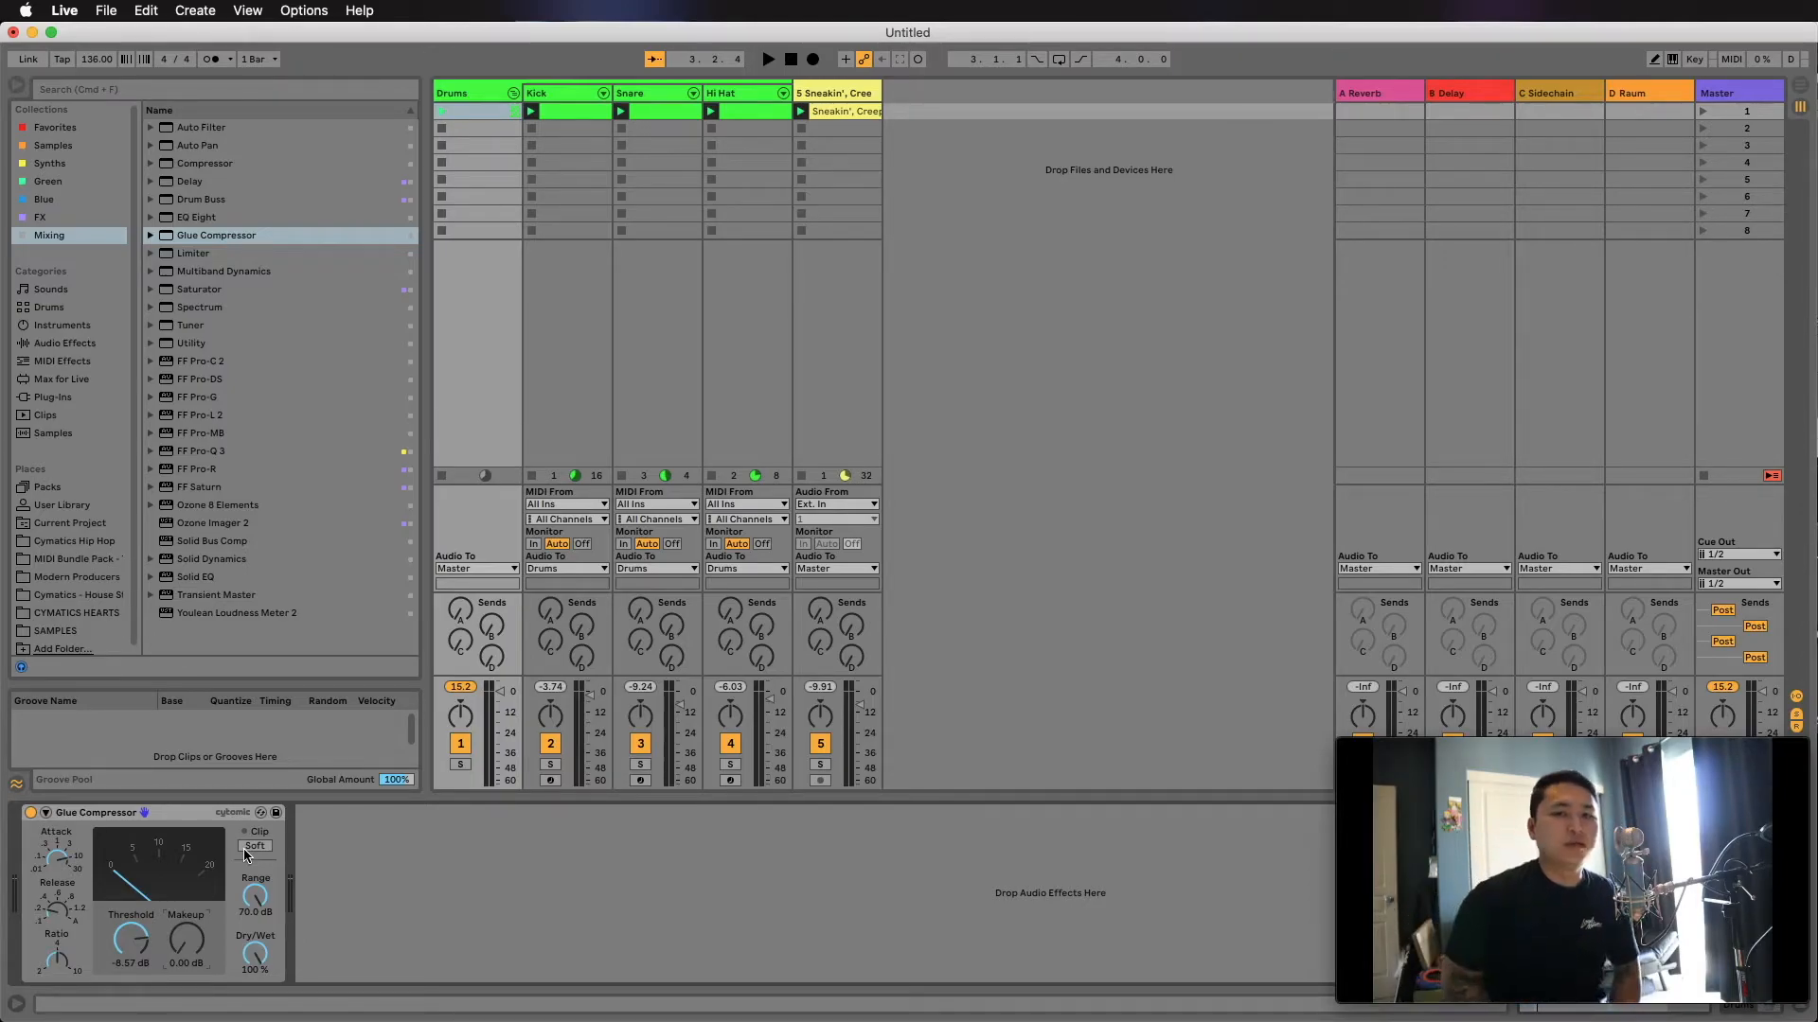
Raise the Glue Compressor's makeup gain to 11.3 dB, comparing playback with Soft clipping off and on, and leave Soft enabled.
key(space)
drag(186, 940, 186, 885)
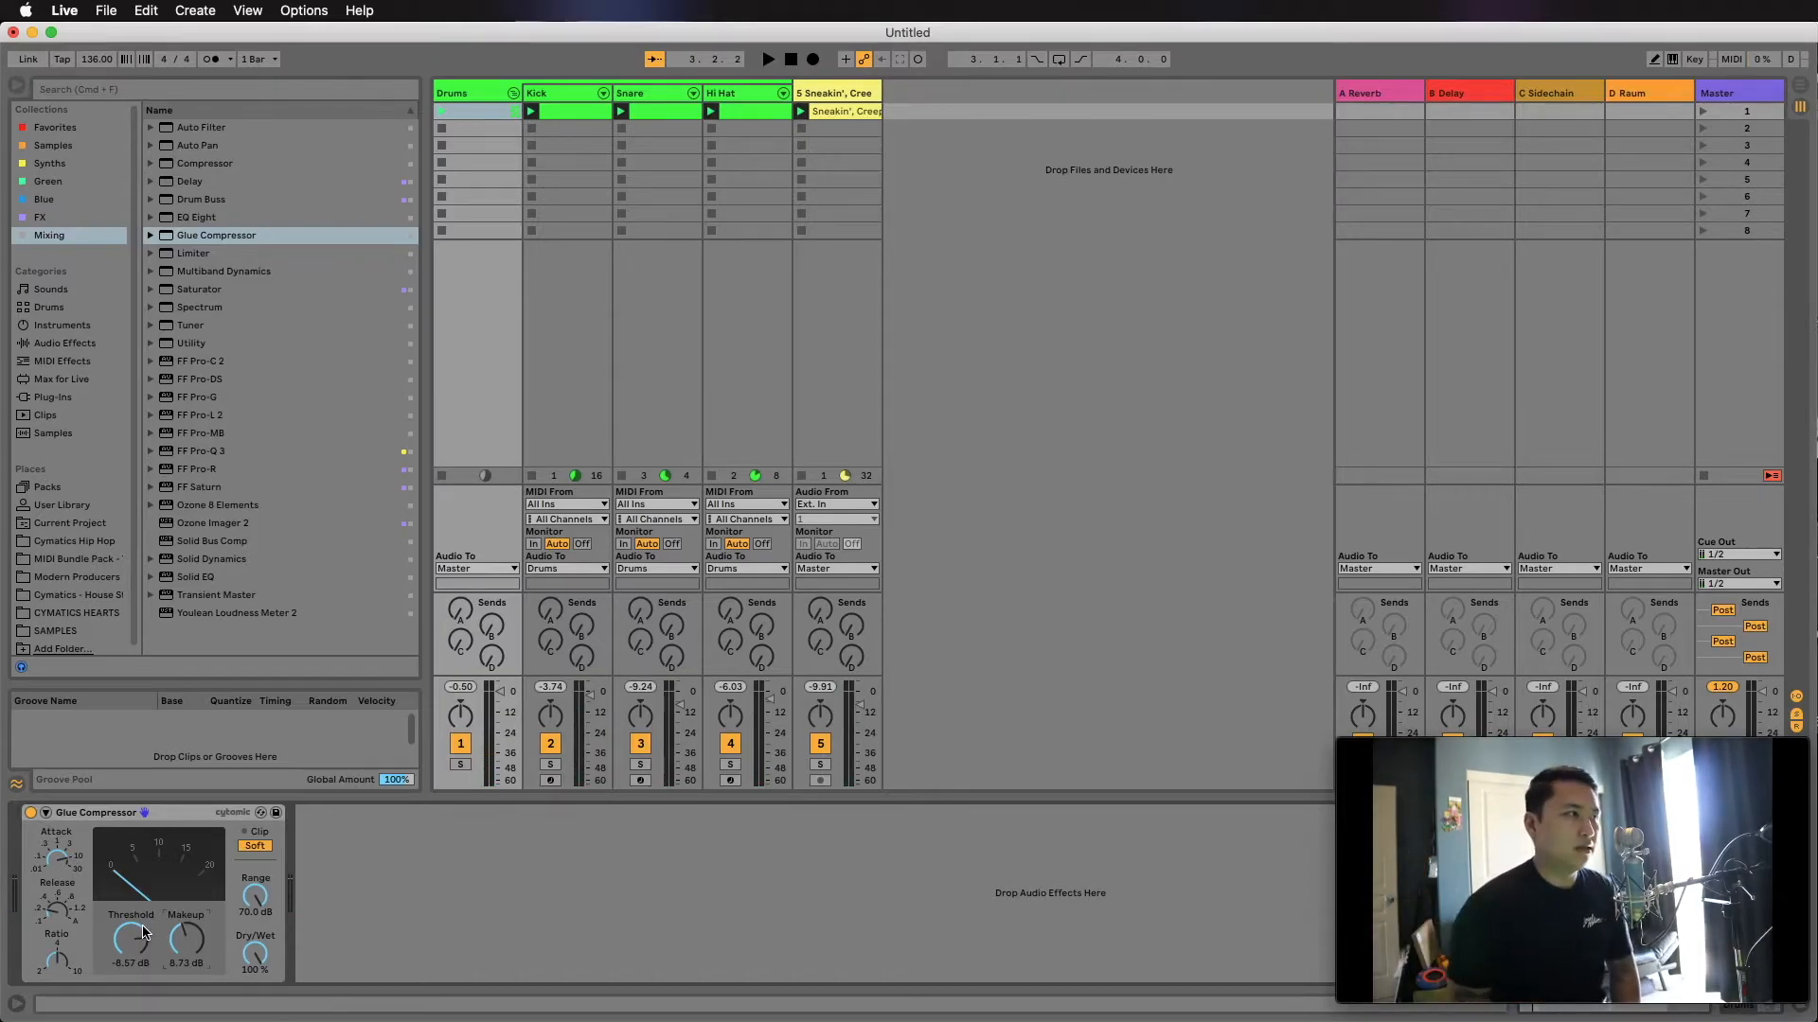
click(248, 849)
key(space)
drag(186, 938, 187, 891)
key(space)
click(263, 848)
key(space)
key(space)
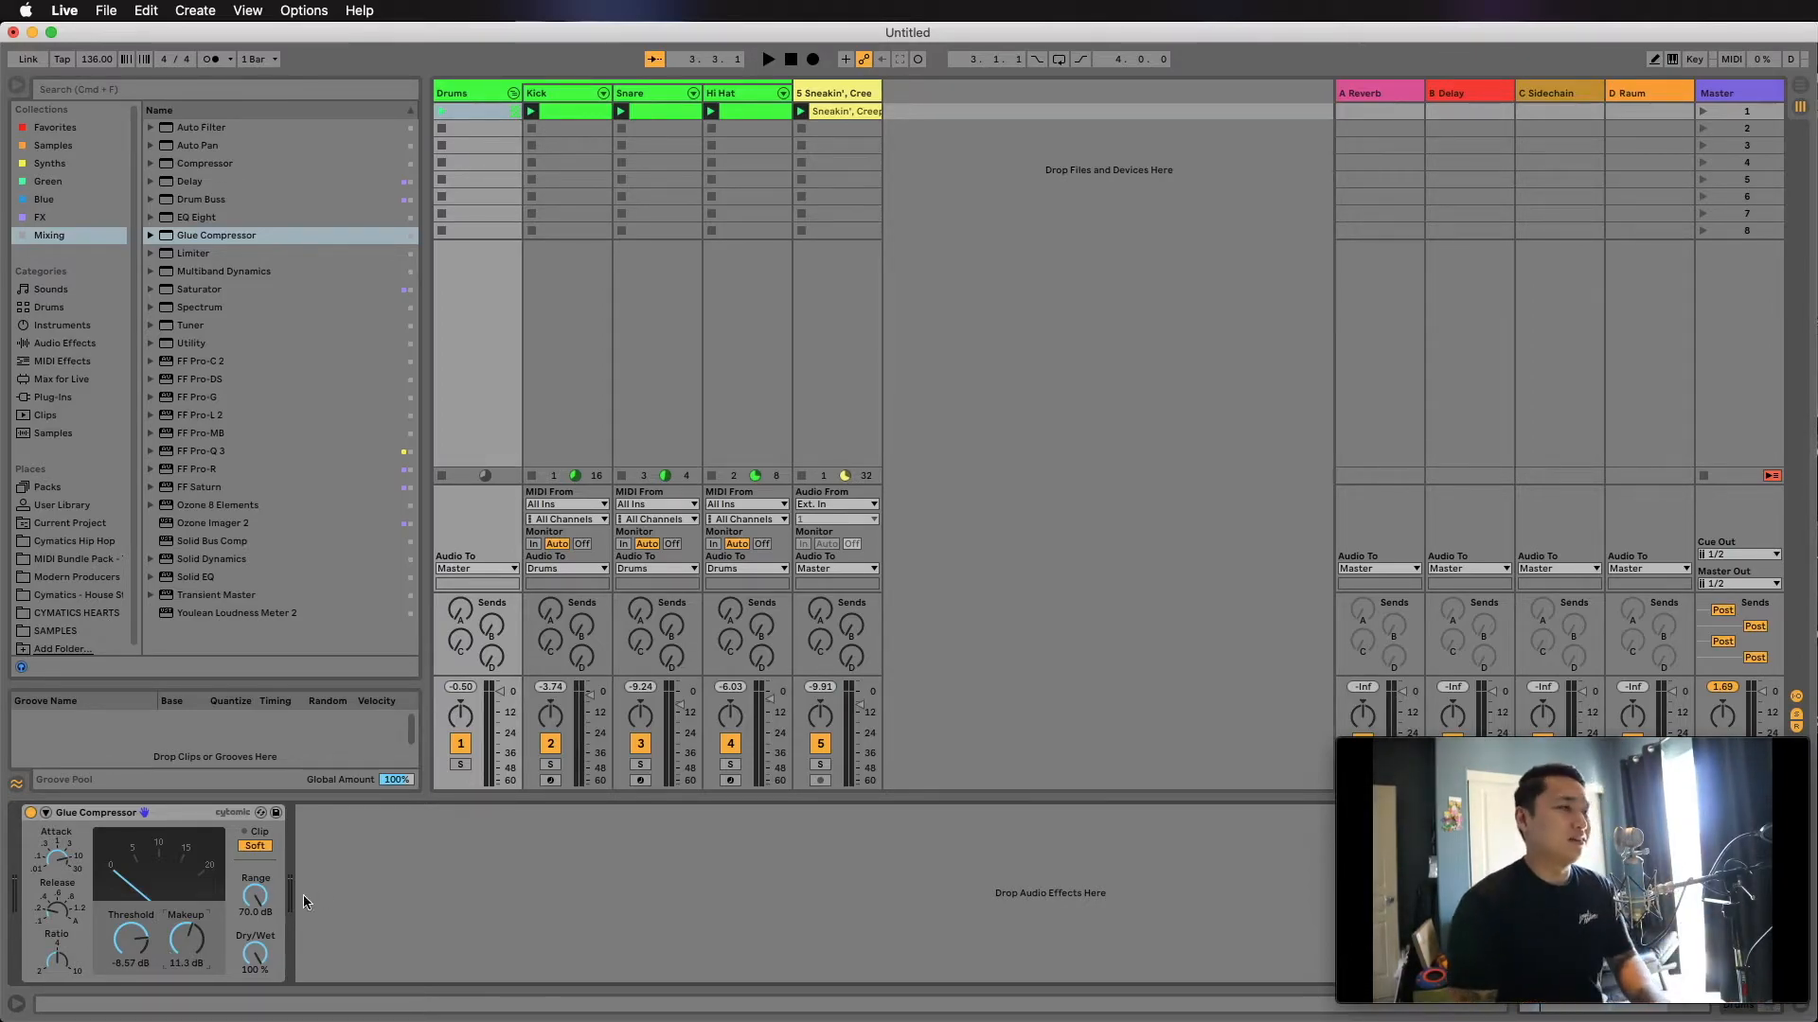
Reduce the Drums group's makeup gain to 9.68 dB during playback and raise the melody track's volume.
click(479, 88)
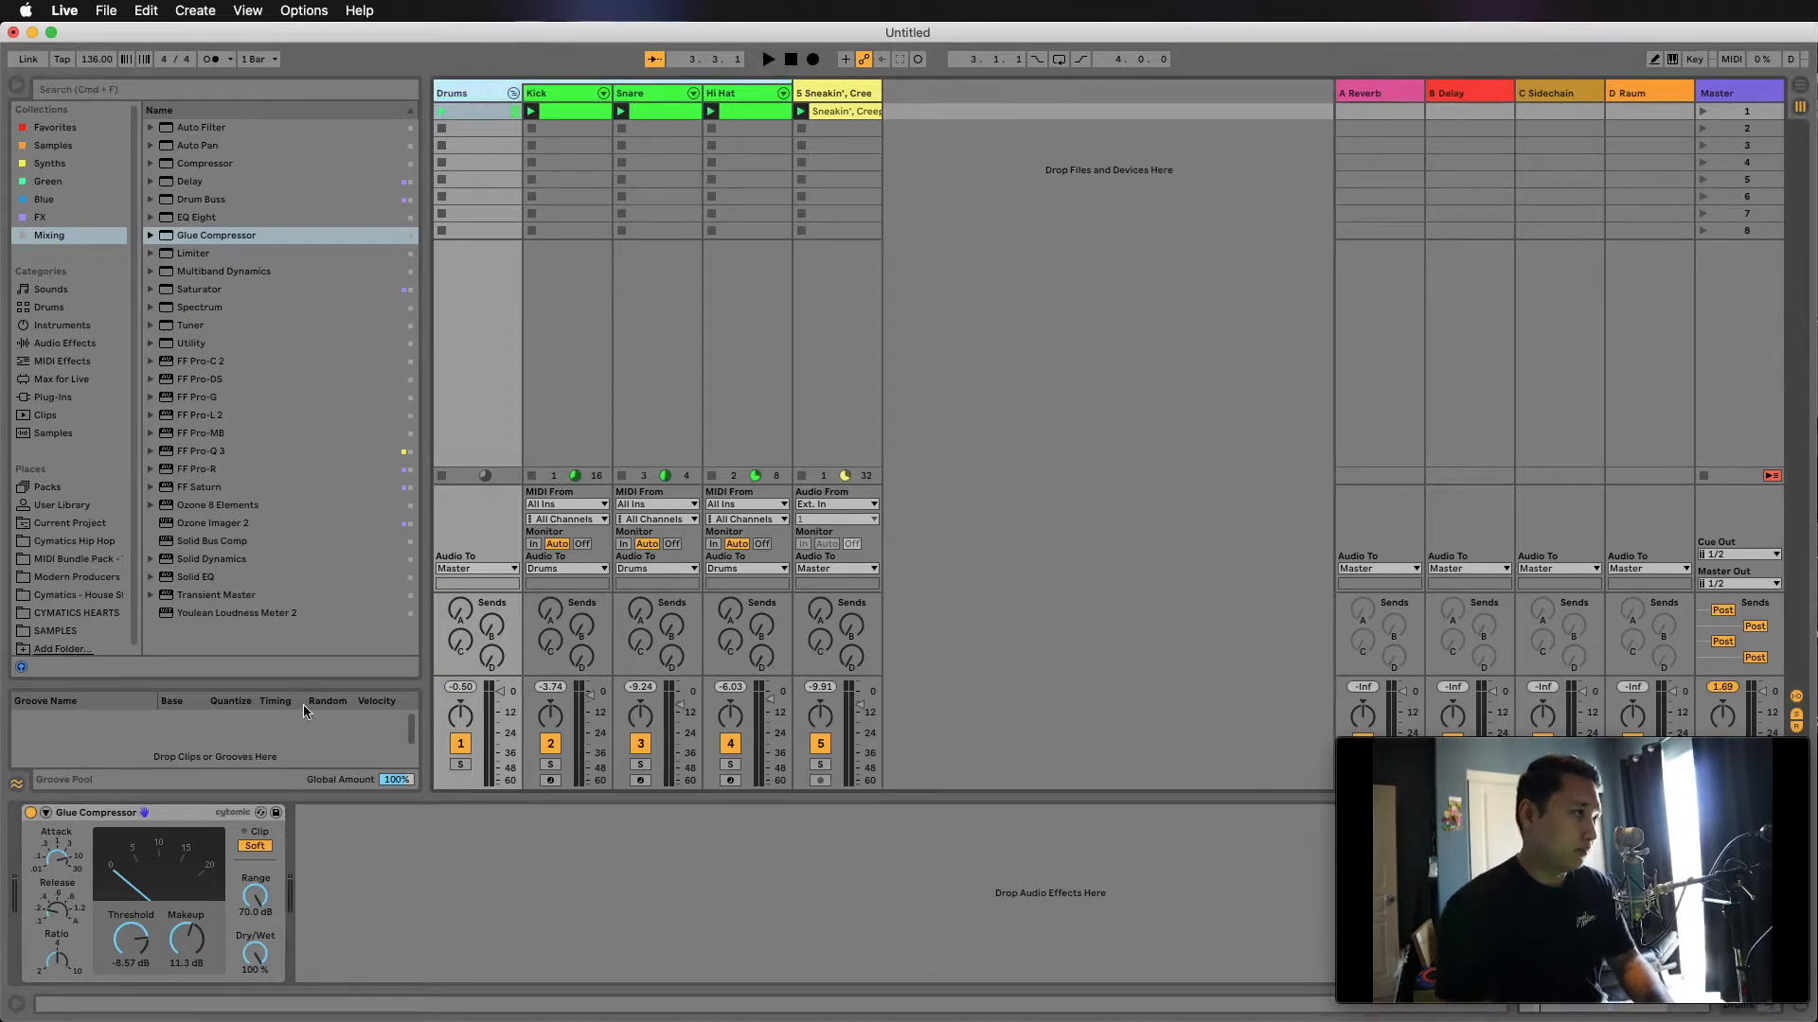
key(space)
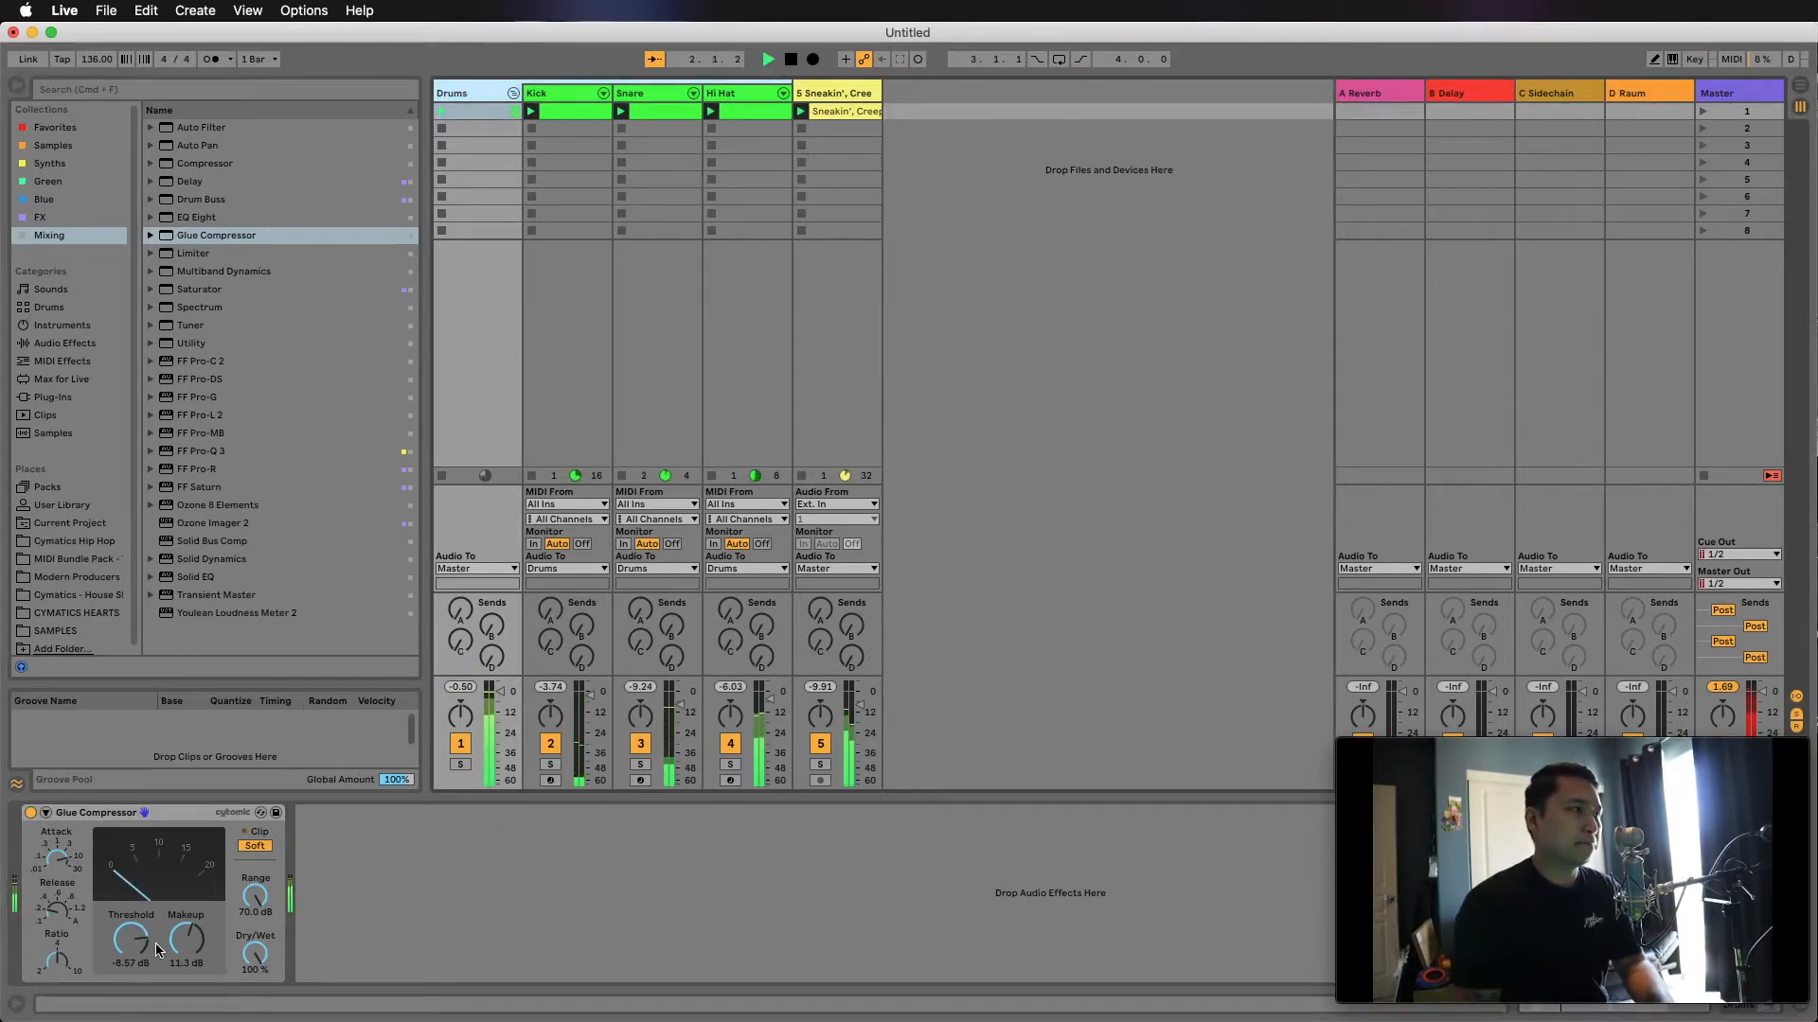
drag(186, 940, 186, 953)
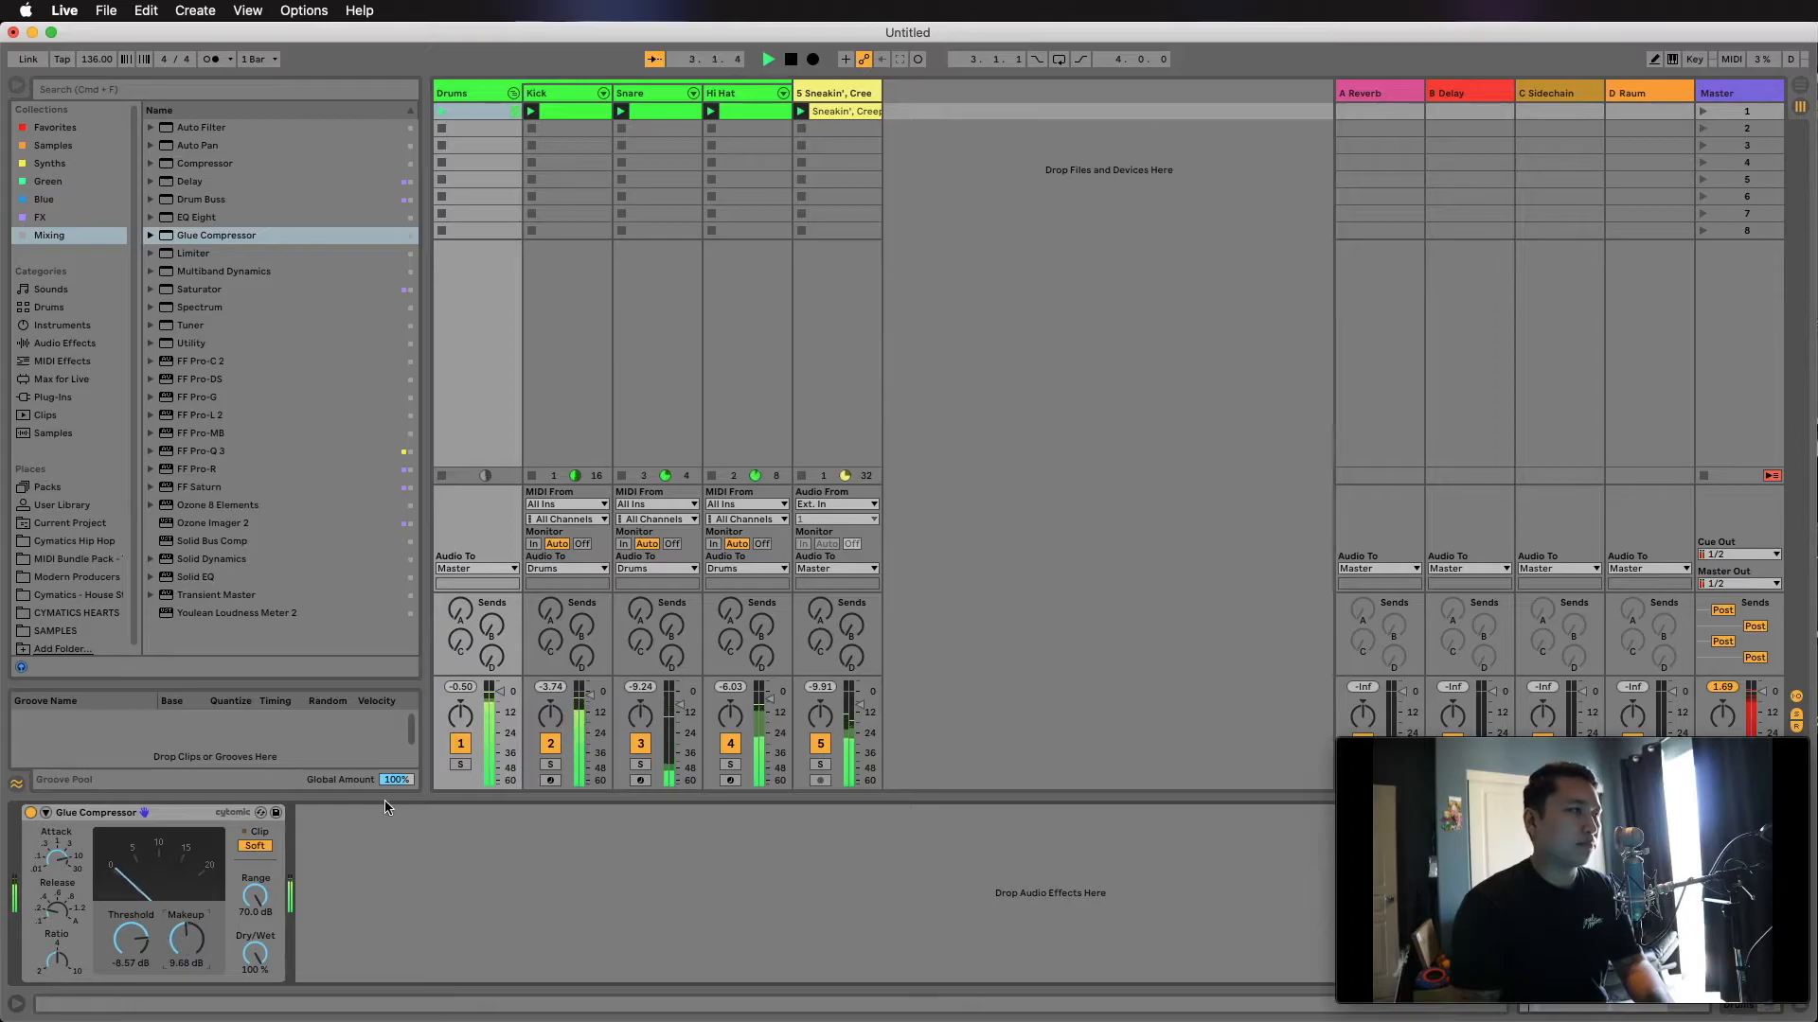
key(space)
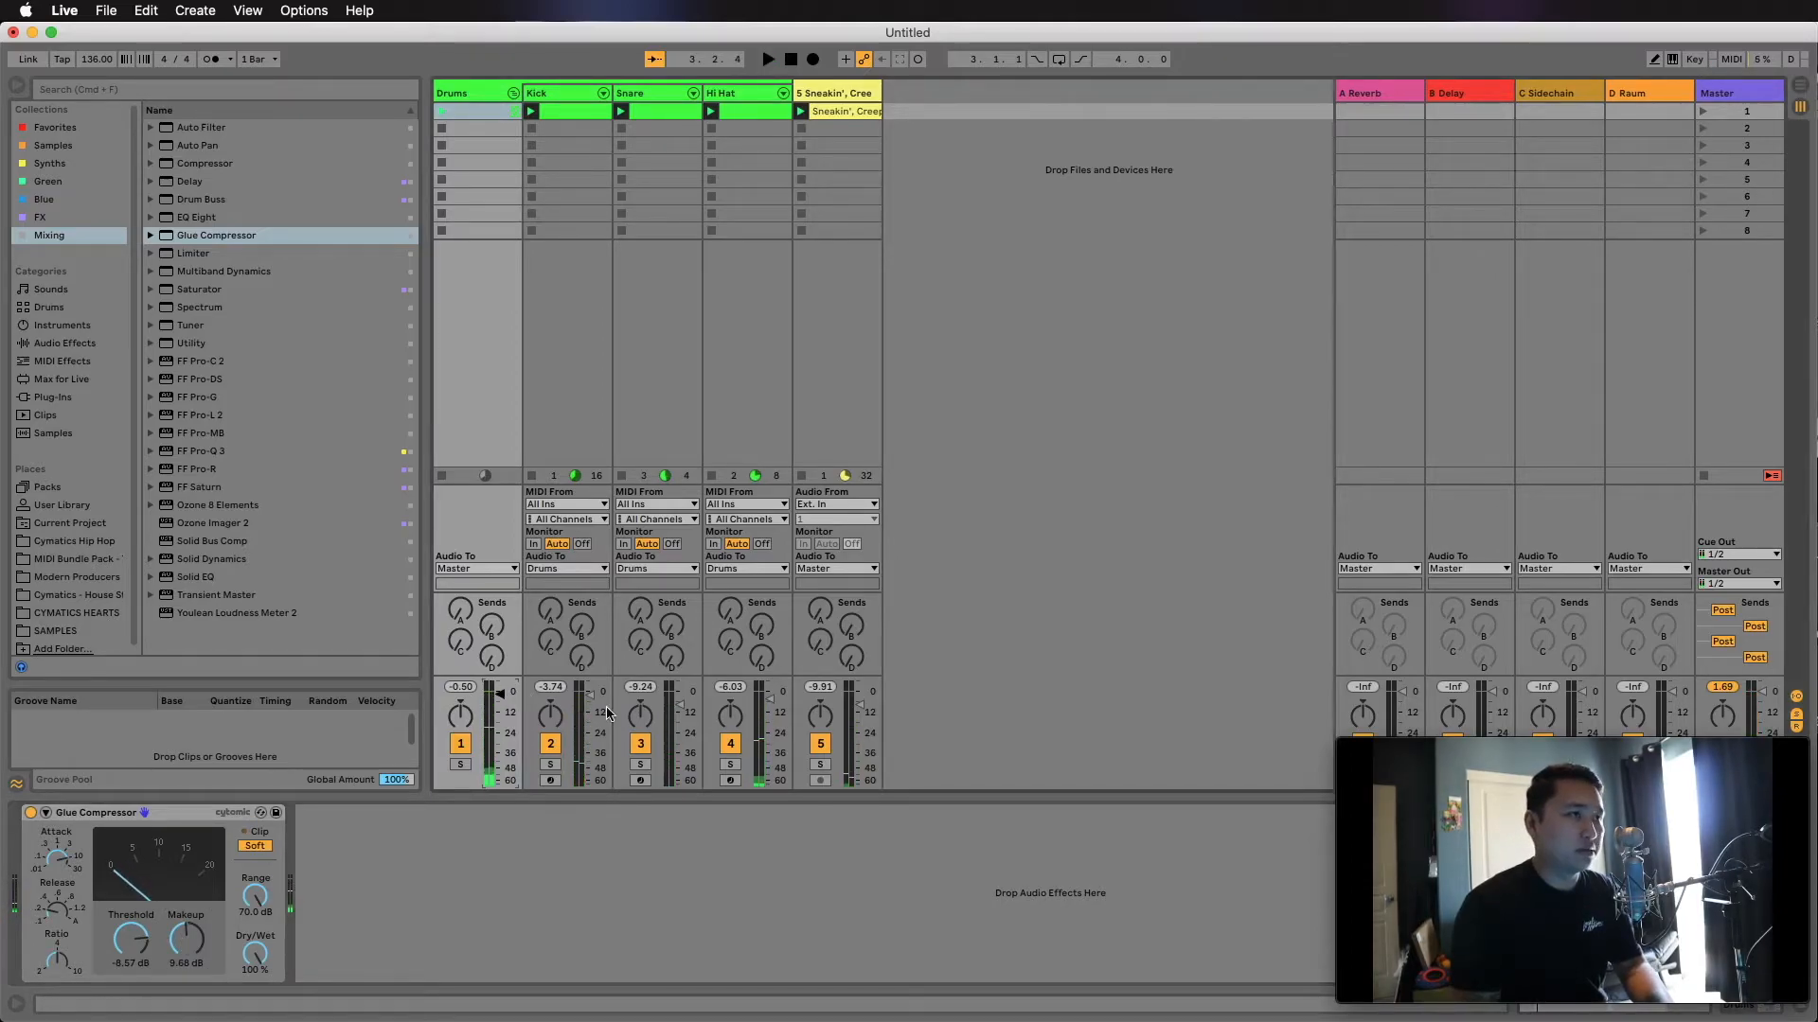
Play the beat and compare the drums with the Glue Compressor enabled and bypassed.
key(space)
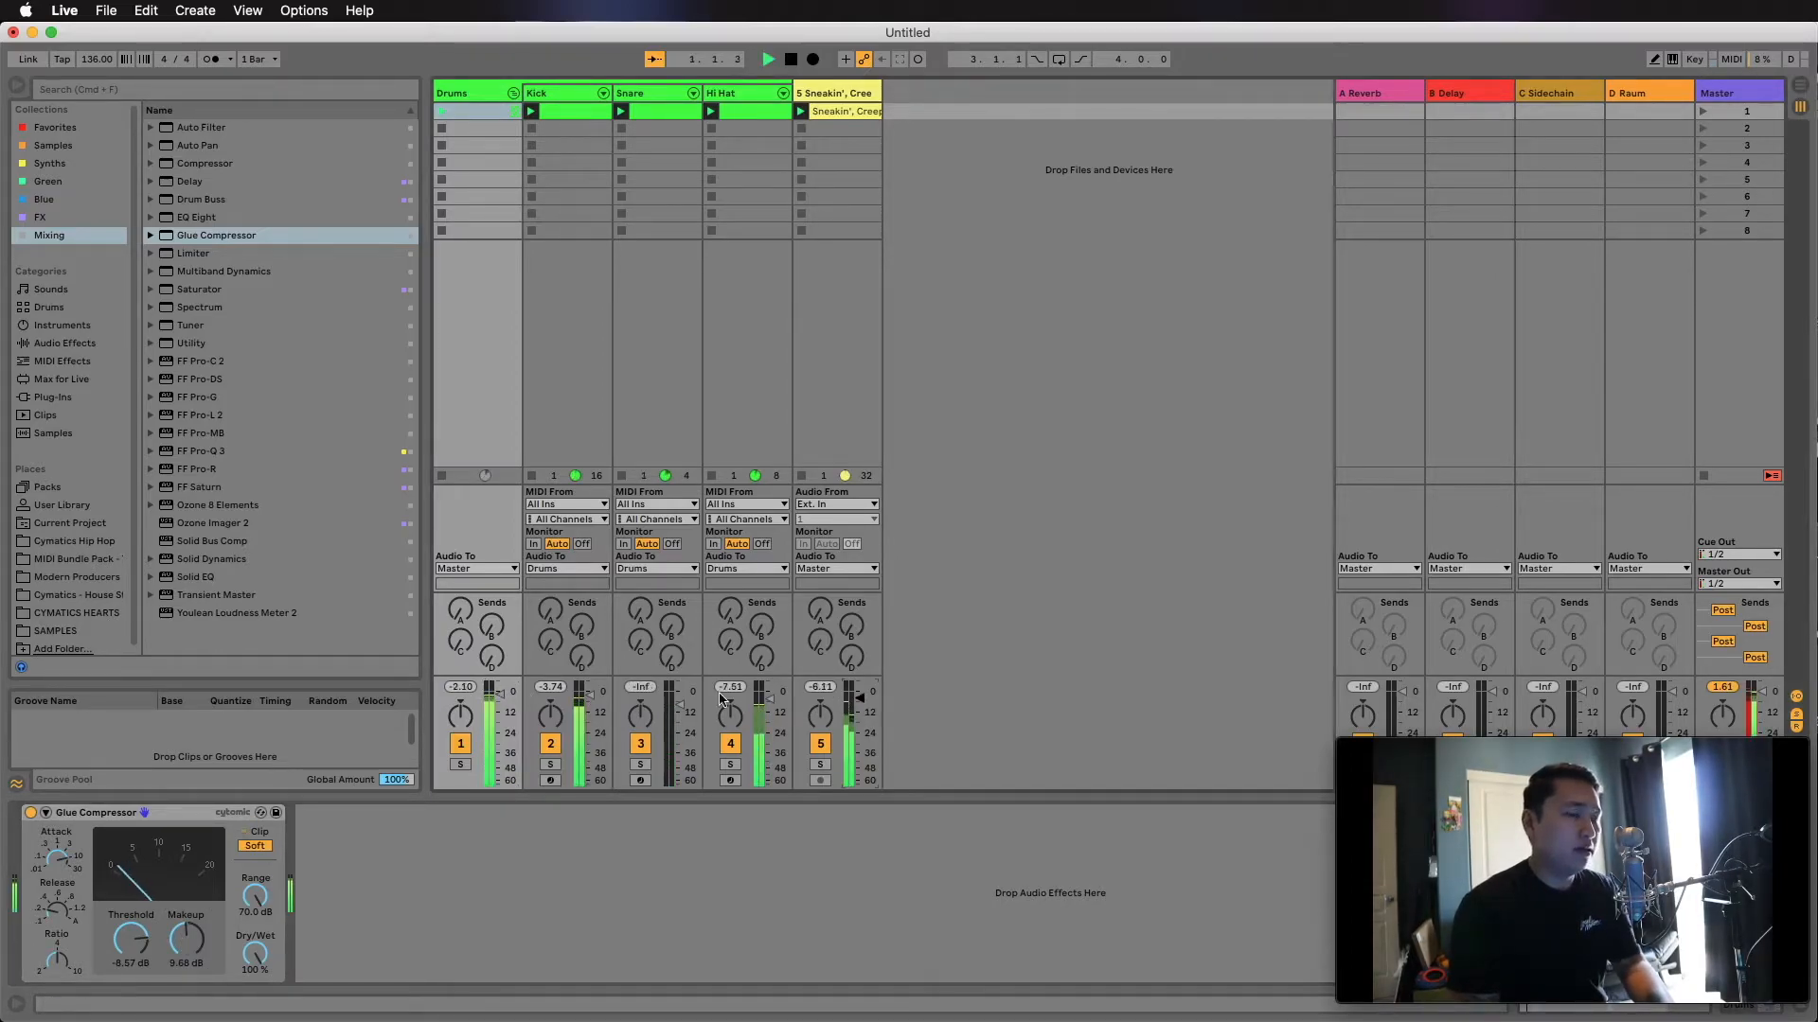
click(29, 813)
click(29, 813)
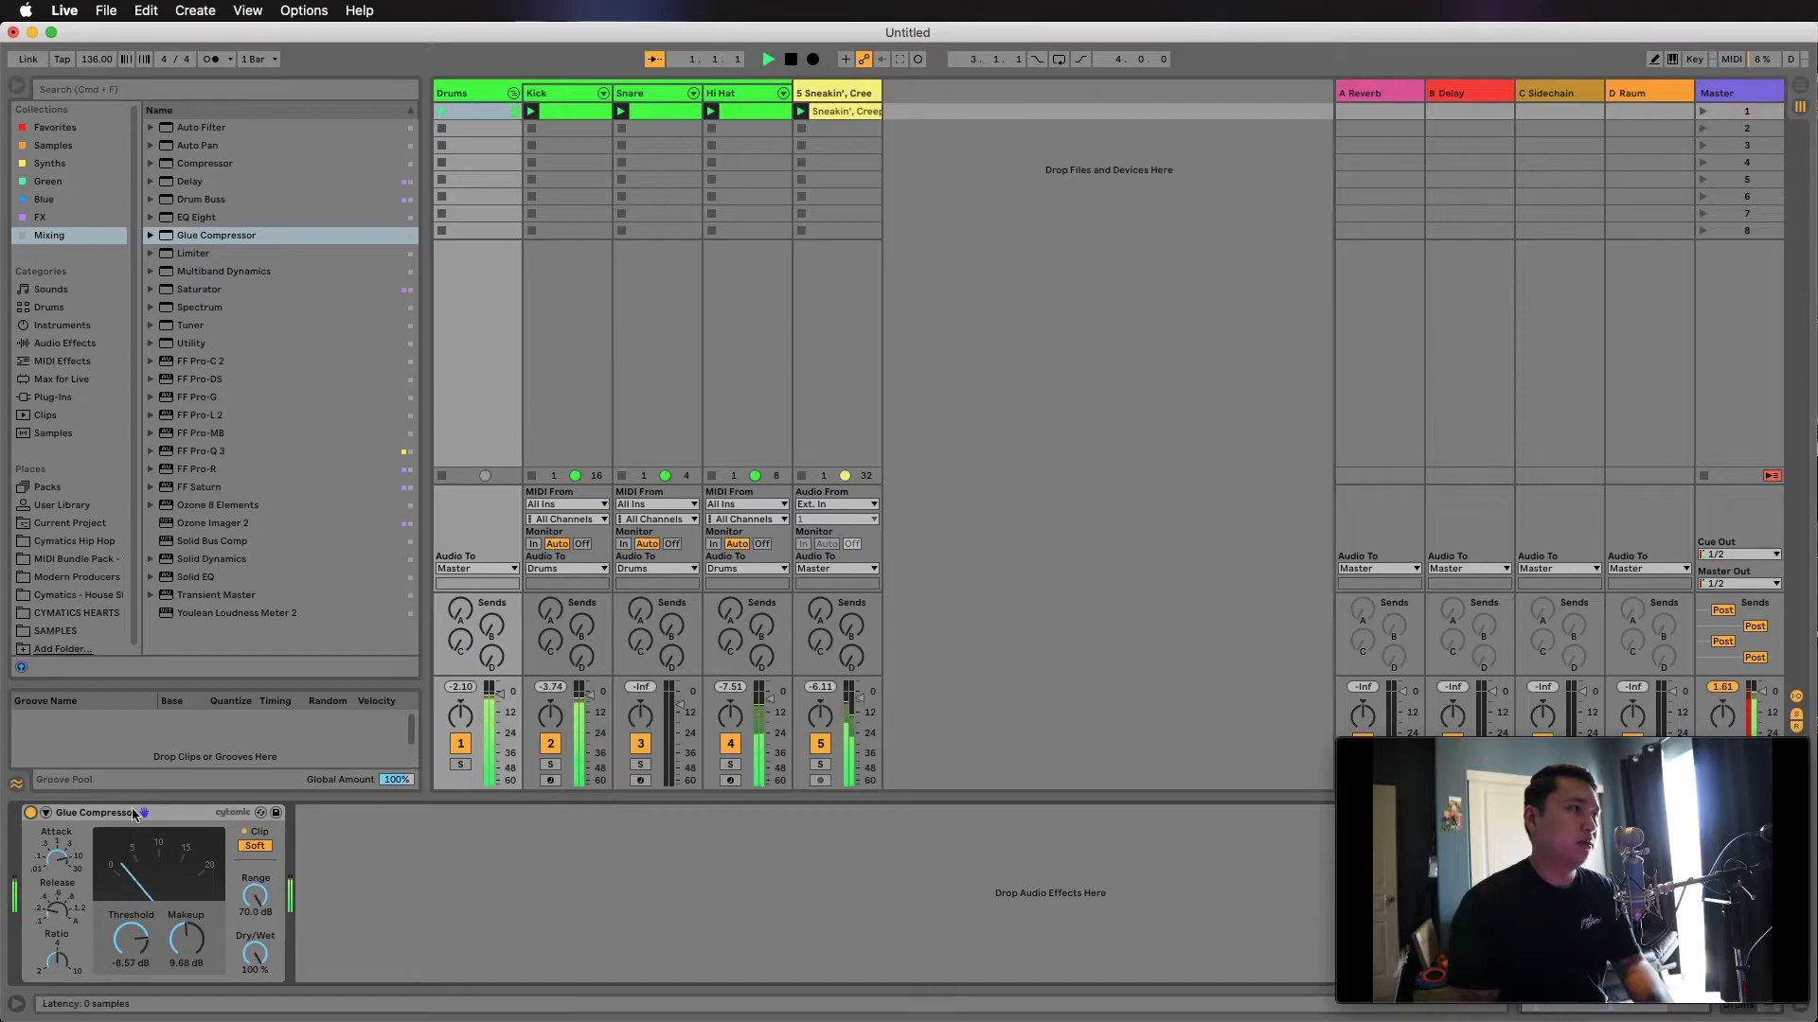
click(29, 813)
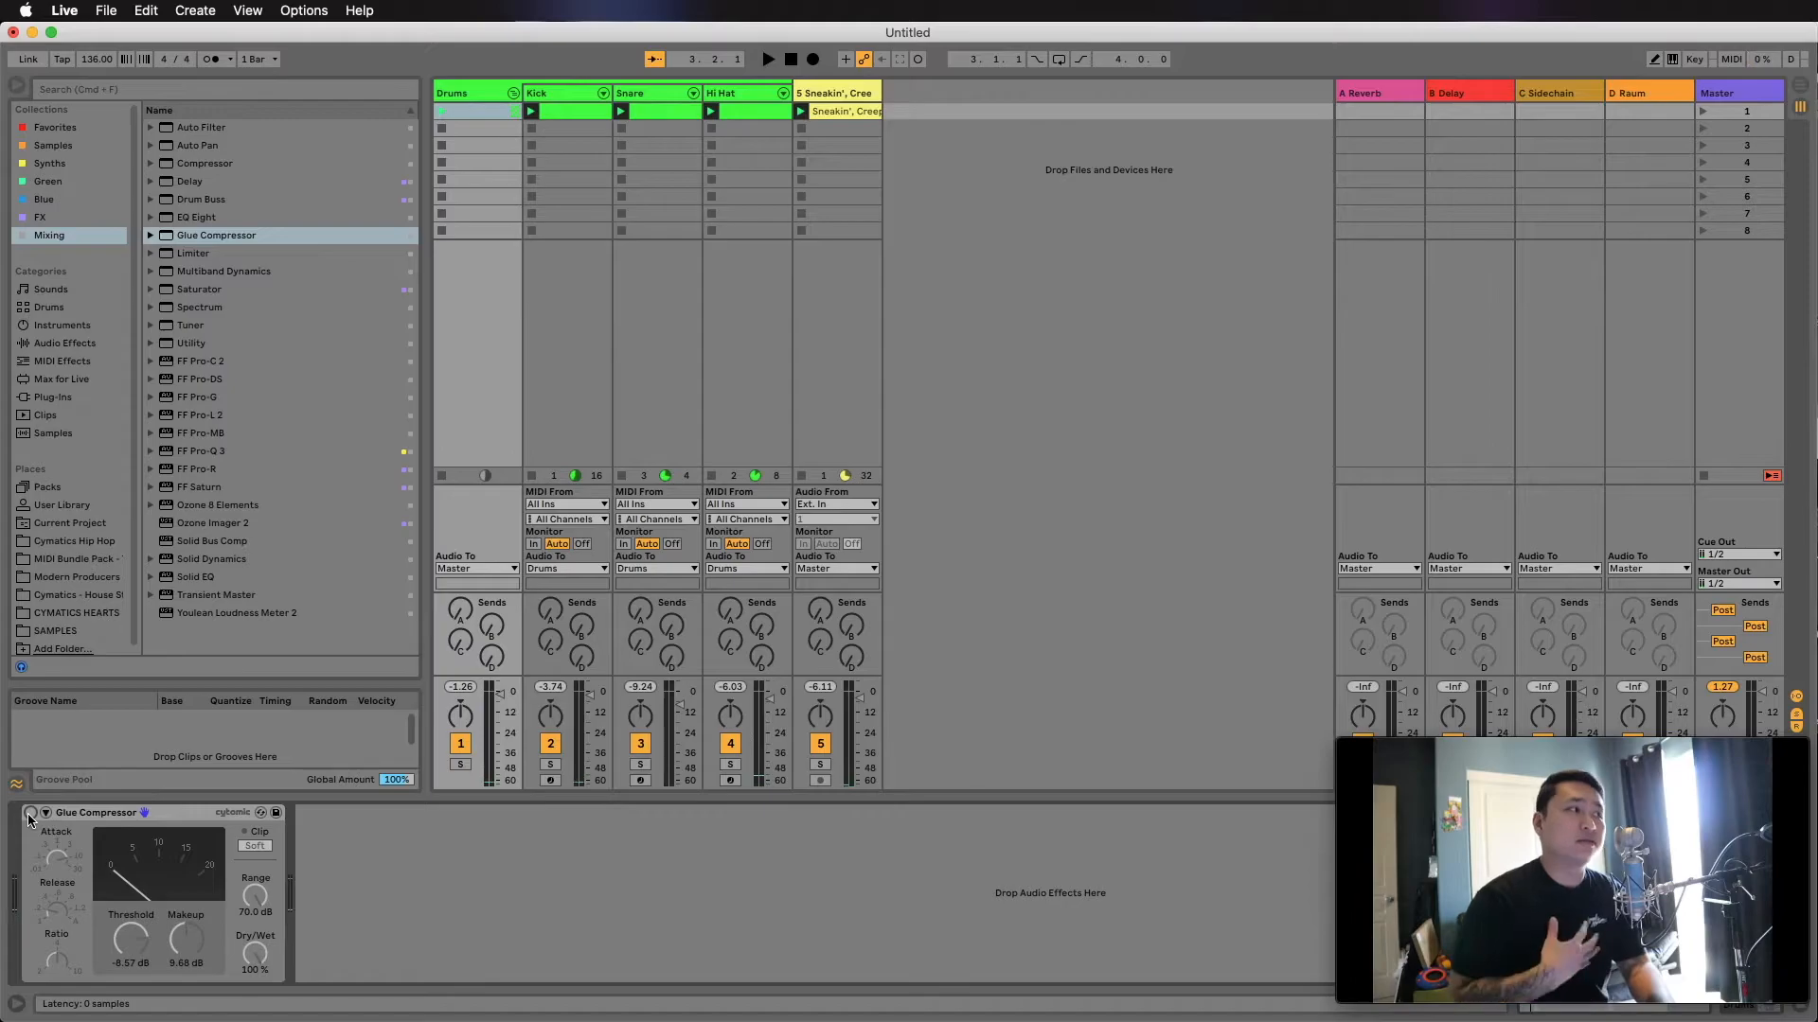
Re-enable the Drums group's Glue Compressor and raise its makeup gain to 10.0 dB during playback.
click(31, 814)
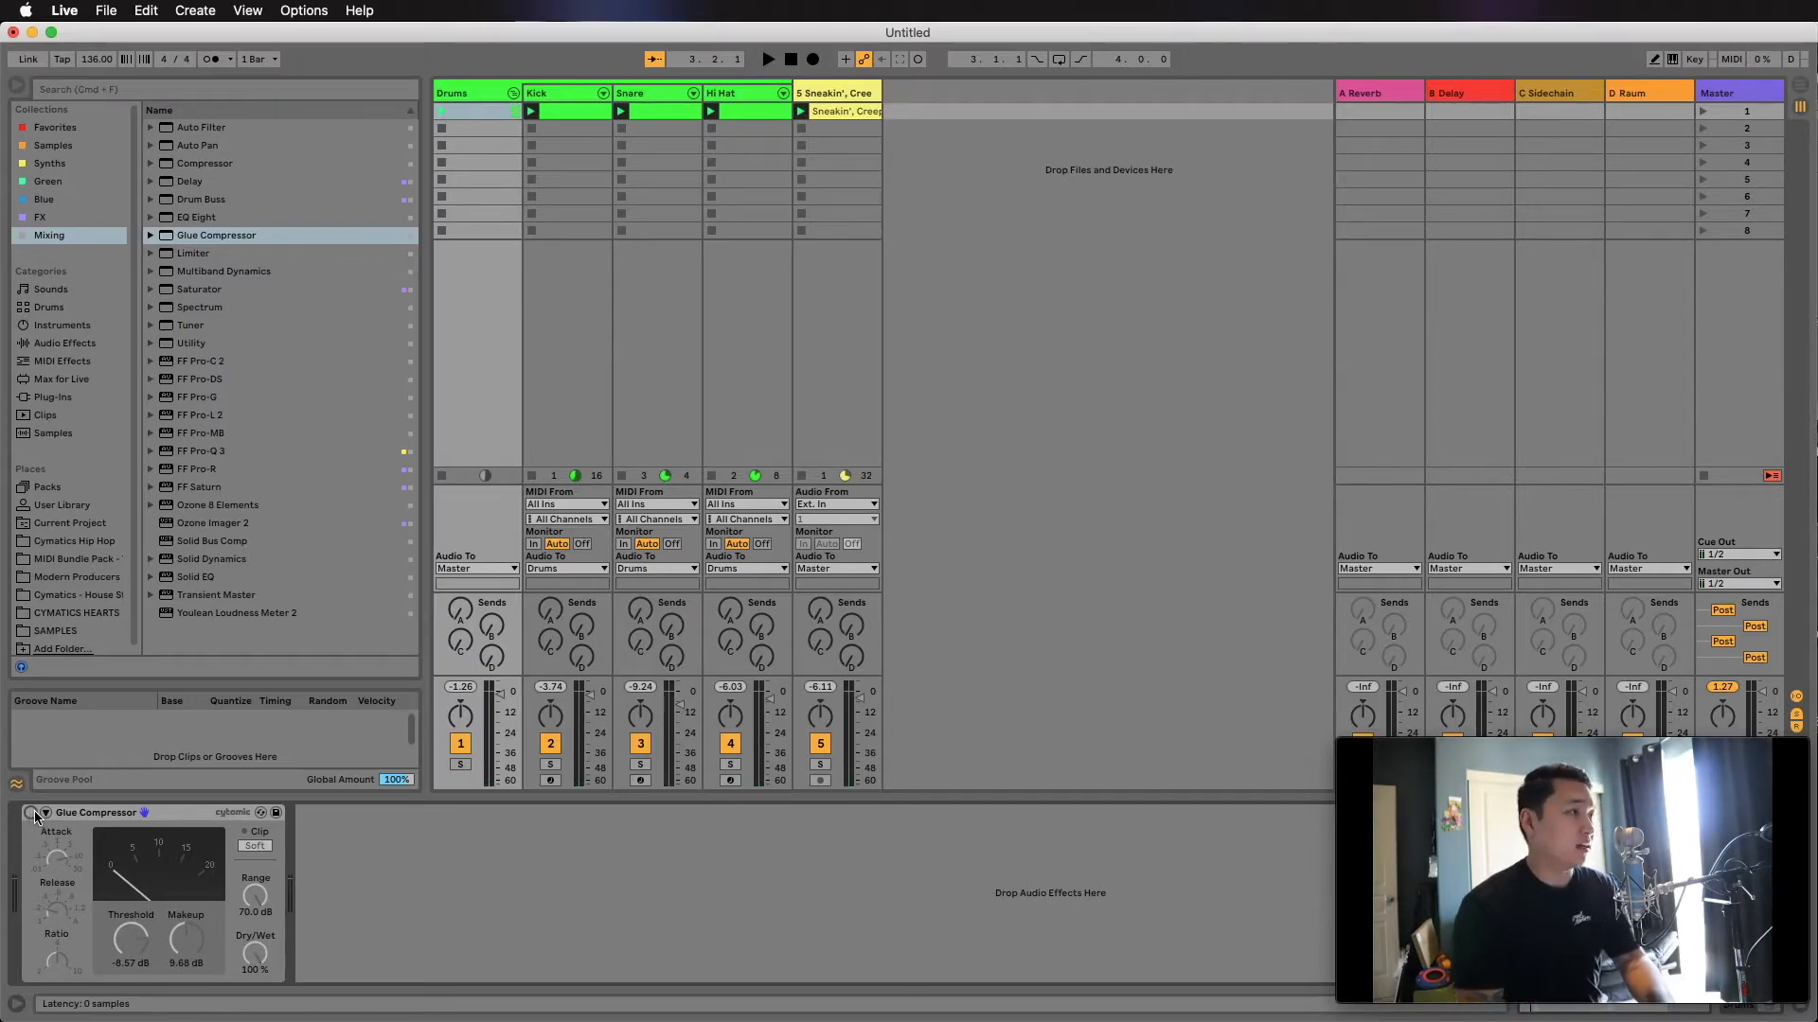
key(space)
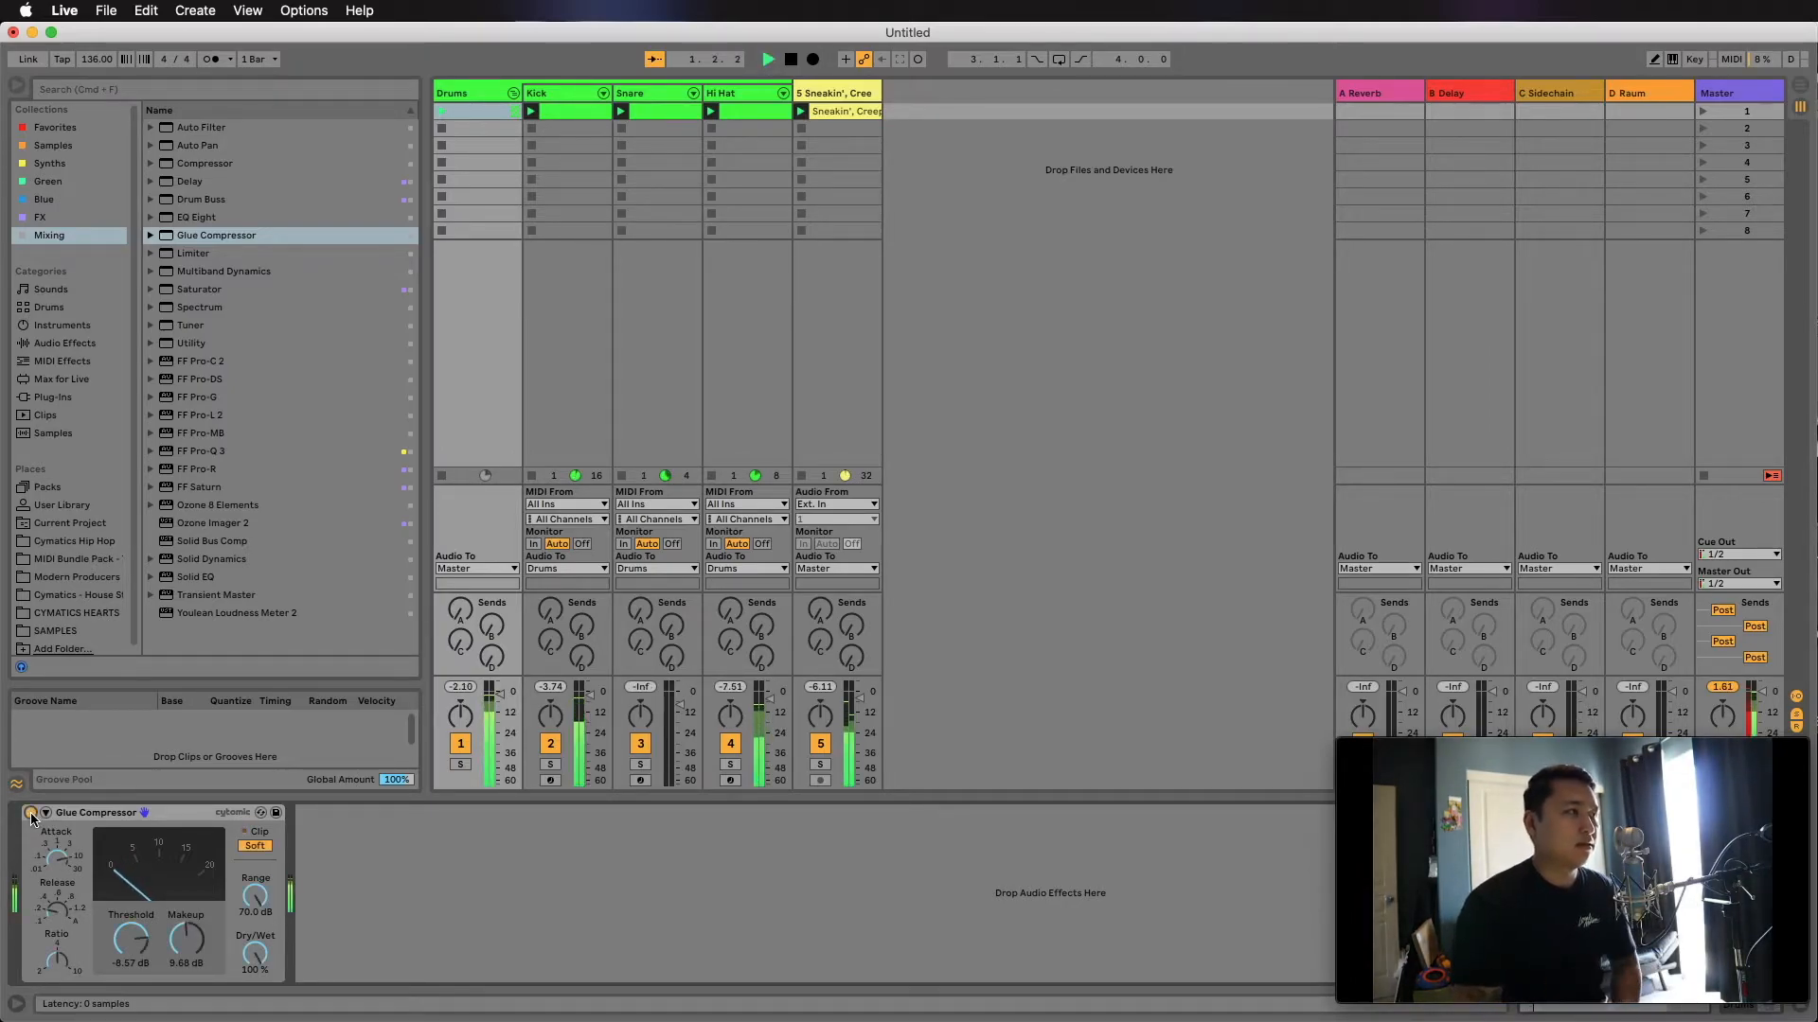
drag(187, 939, 186, 948)
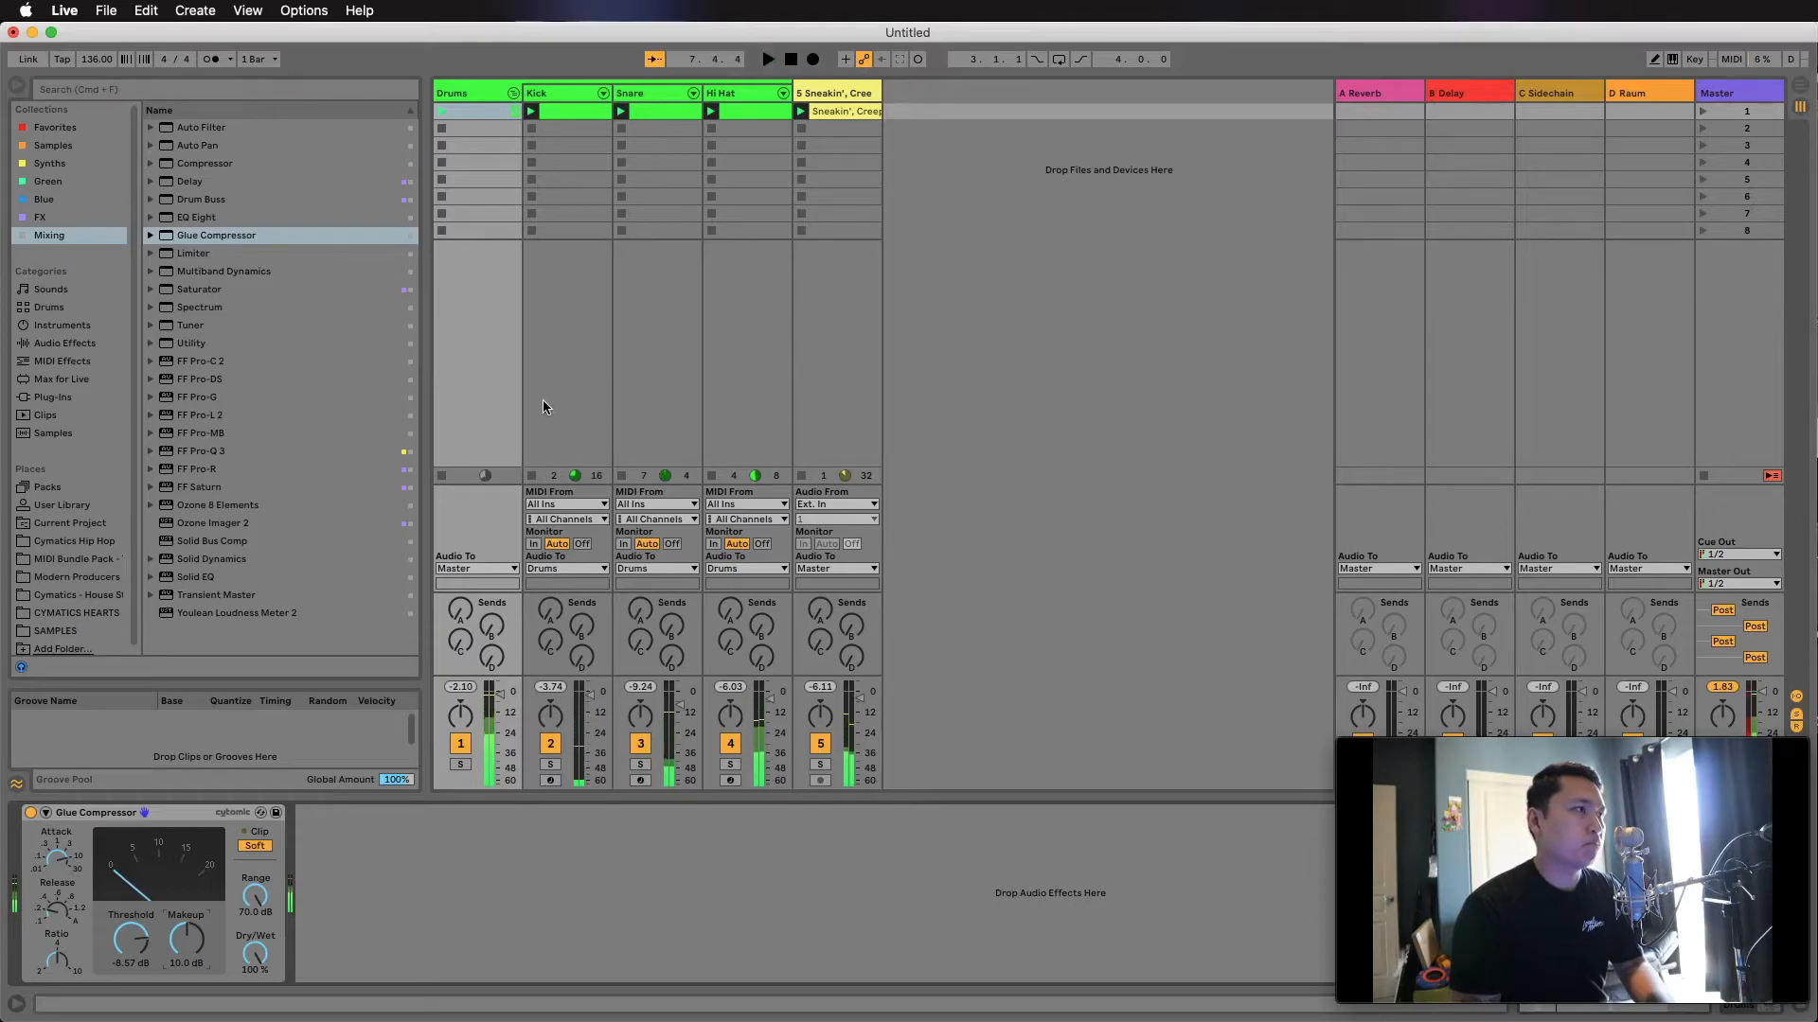
Insert FF Pro-C 2 on the Kick track and give it a much lower threshold and a very high ratio.
click(567, 93)
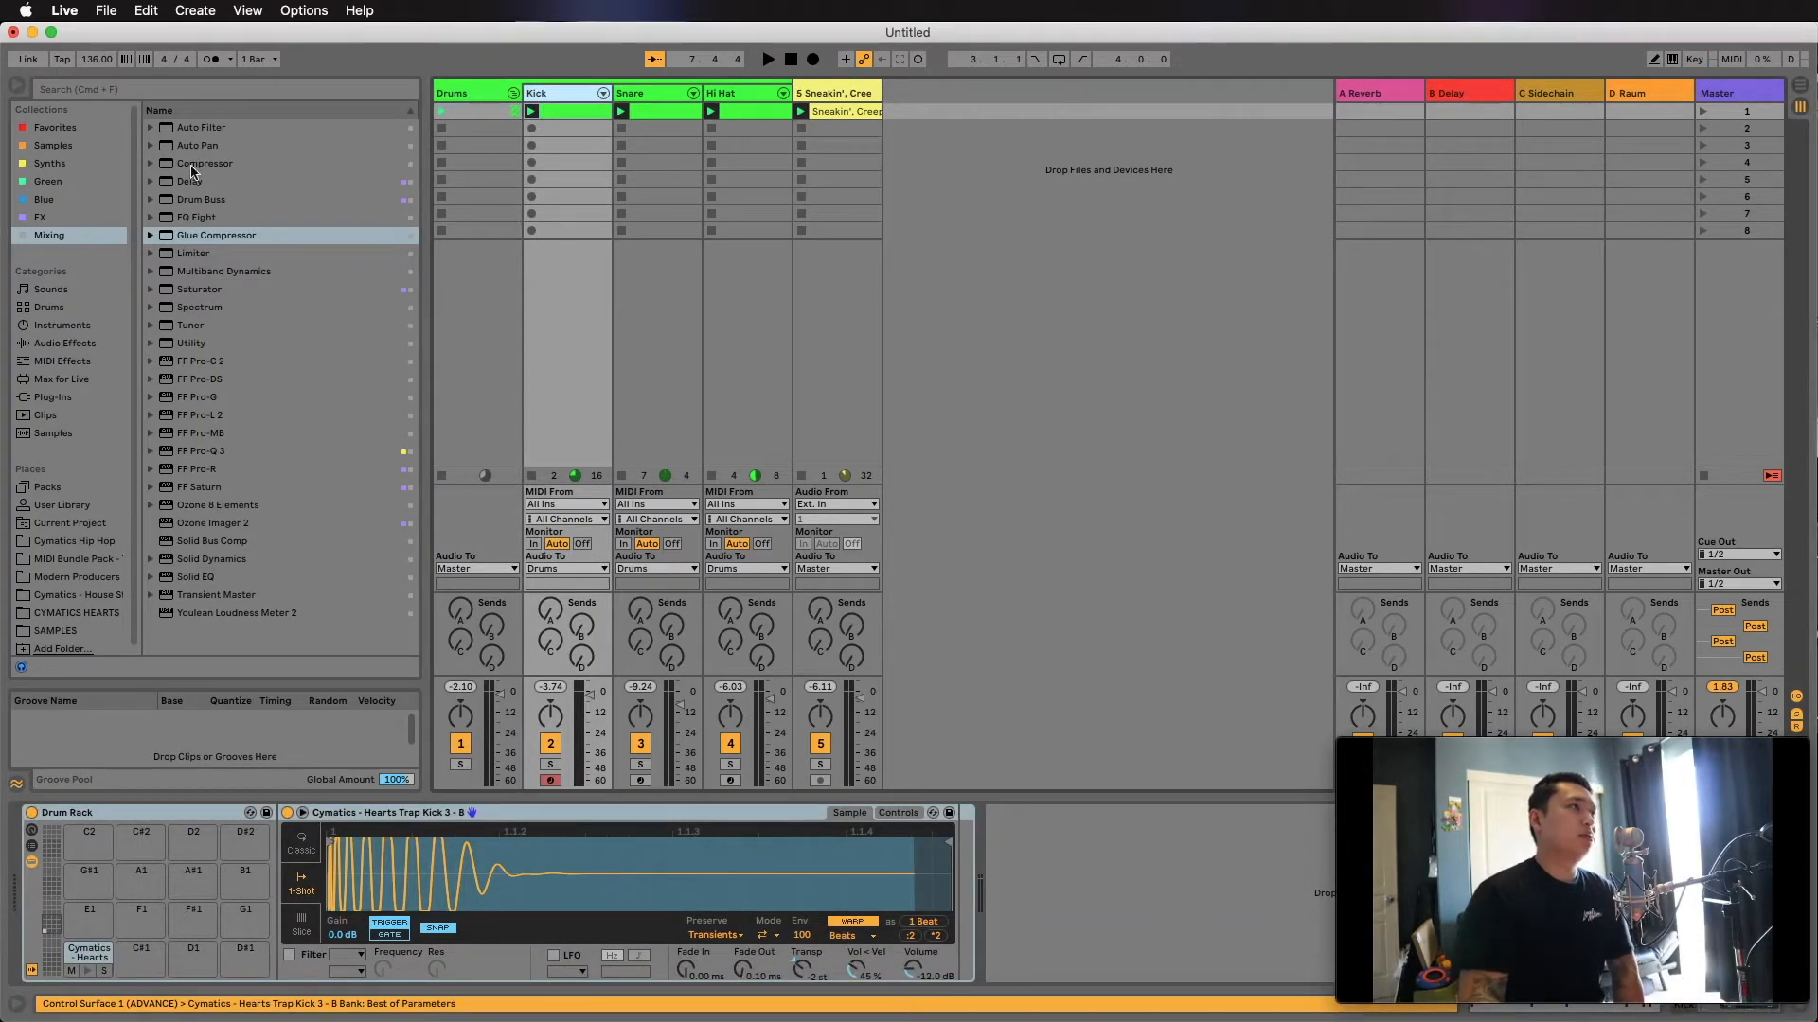
double_click(237, 363)
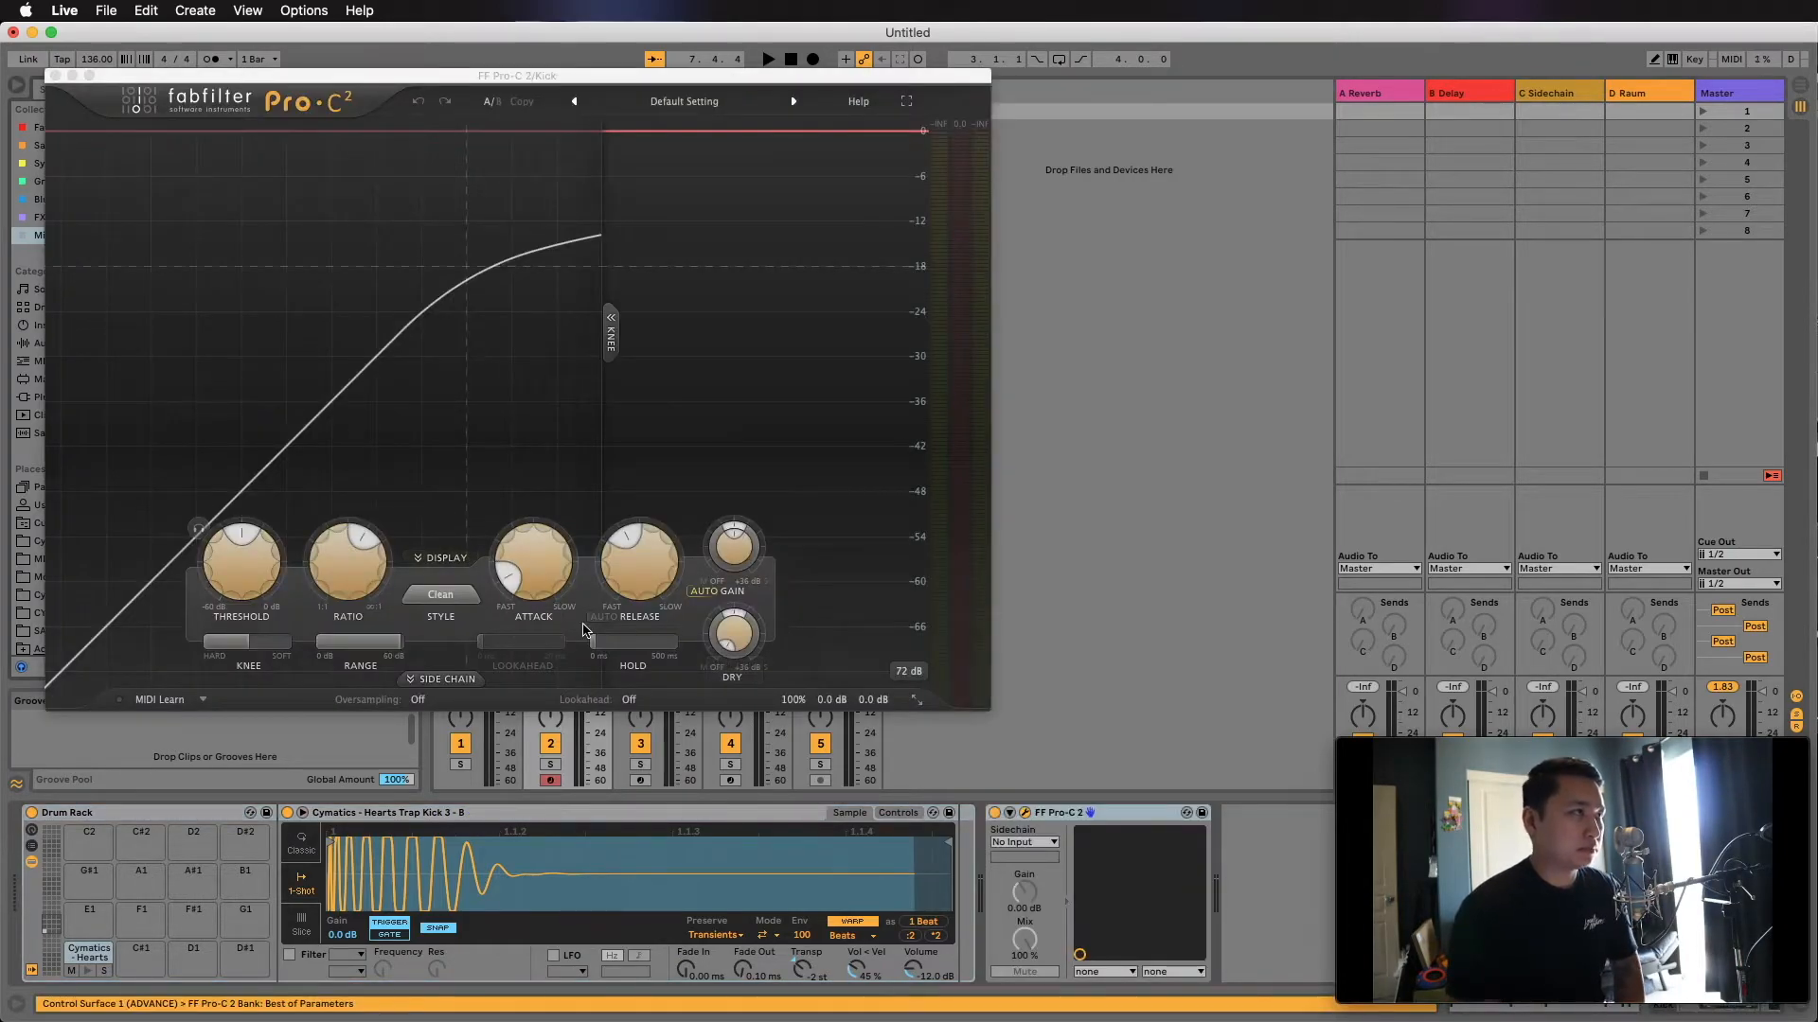
key(space)
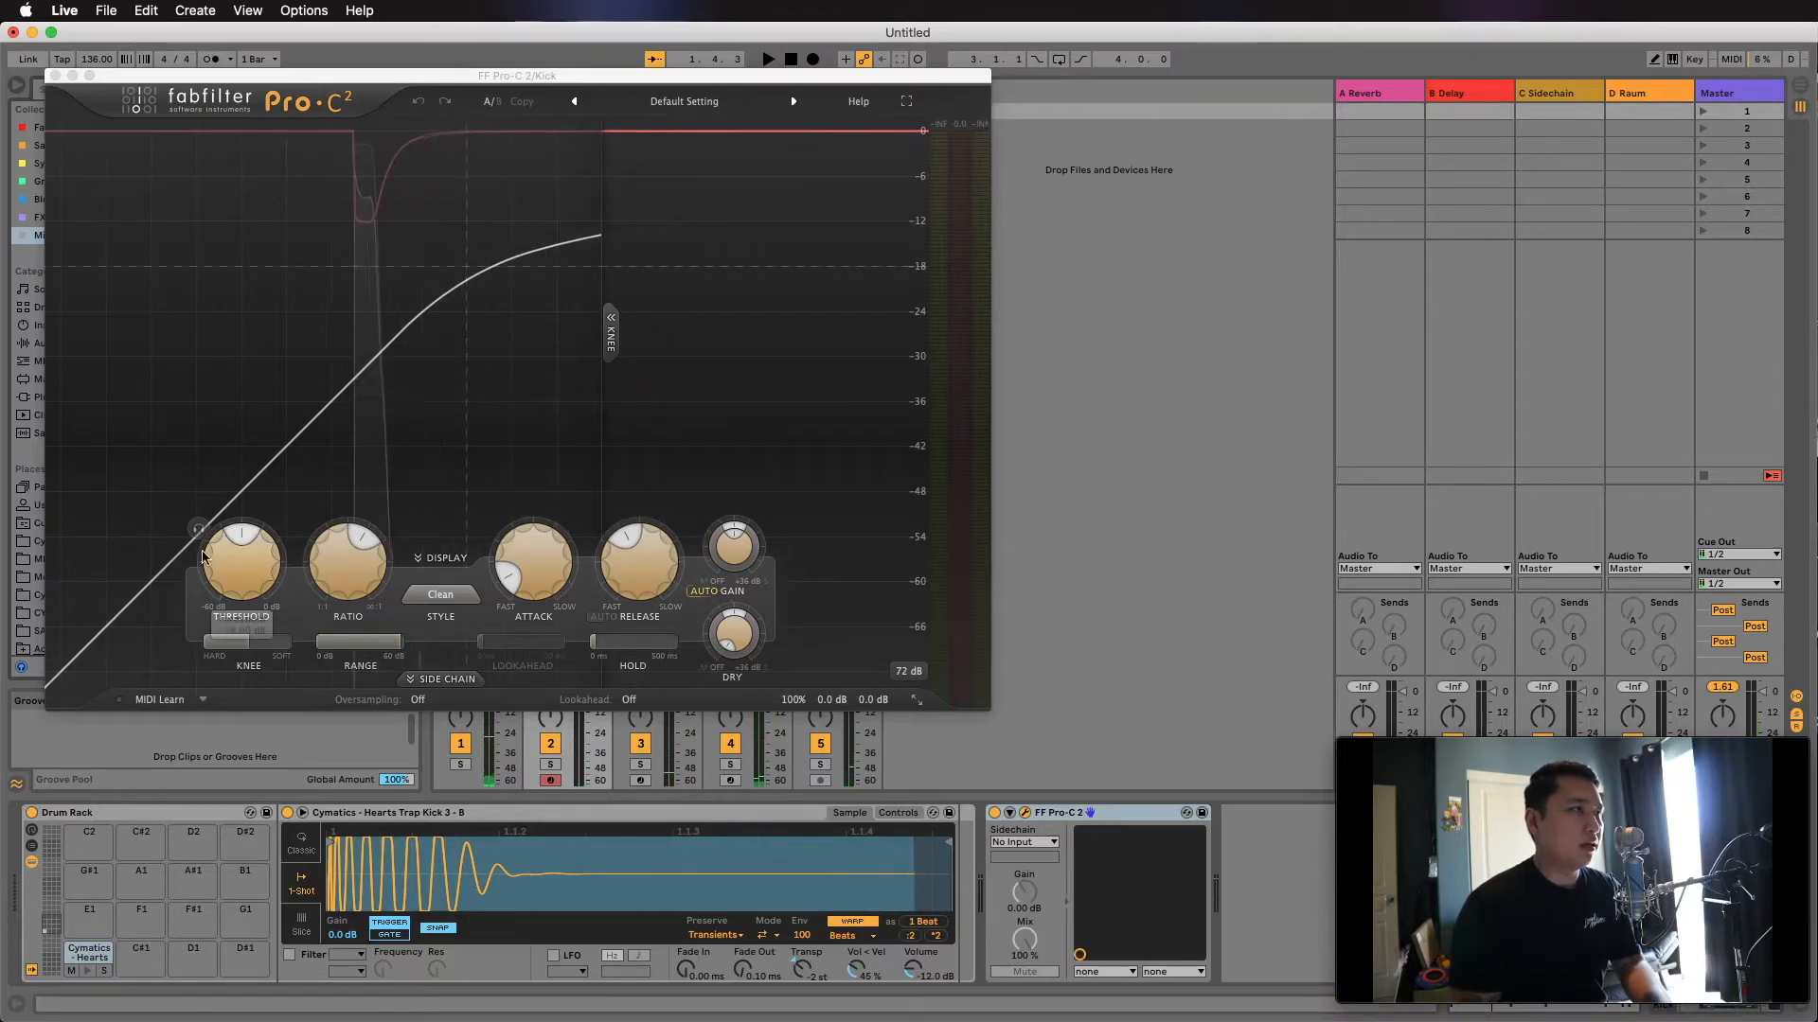
click(241, 547)
drag(241, 548, 211, 552)
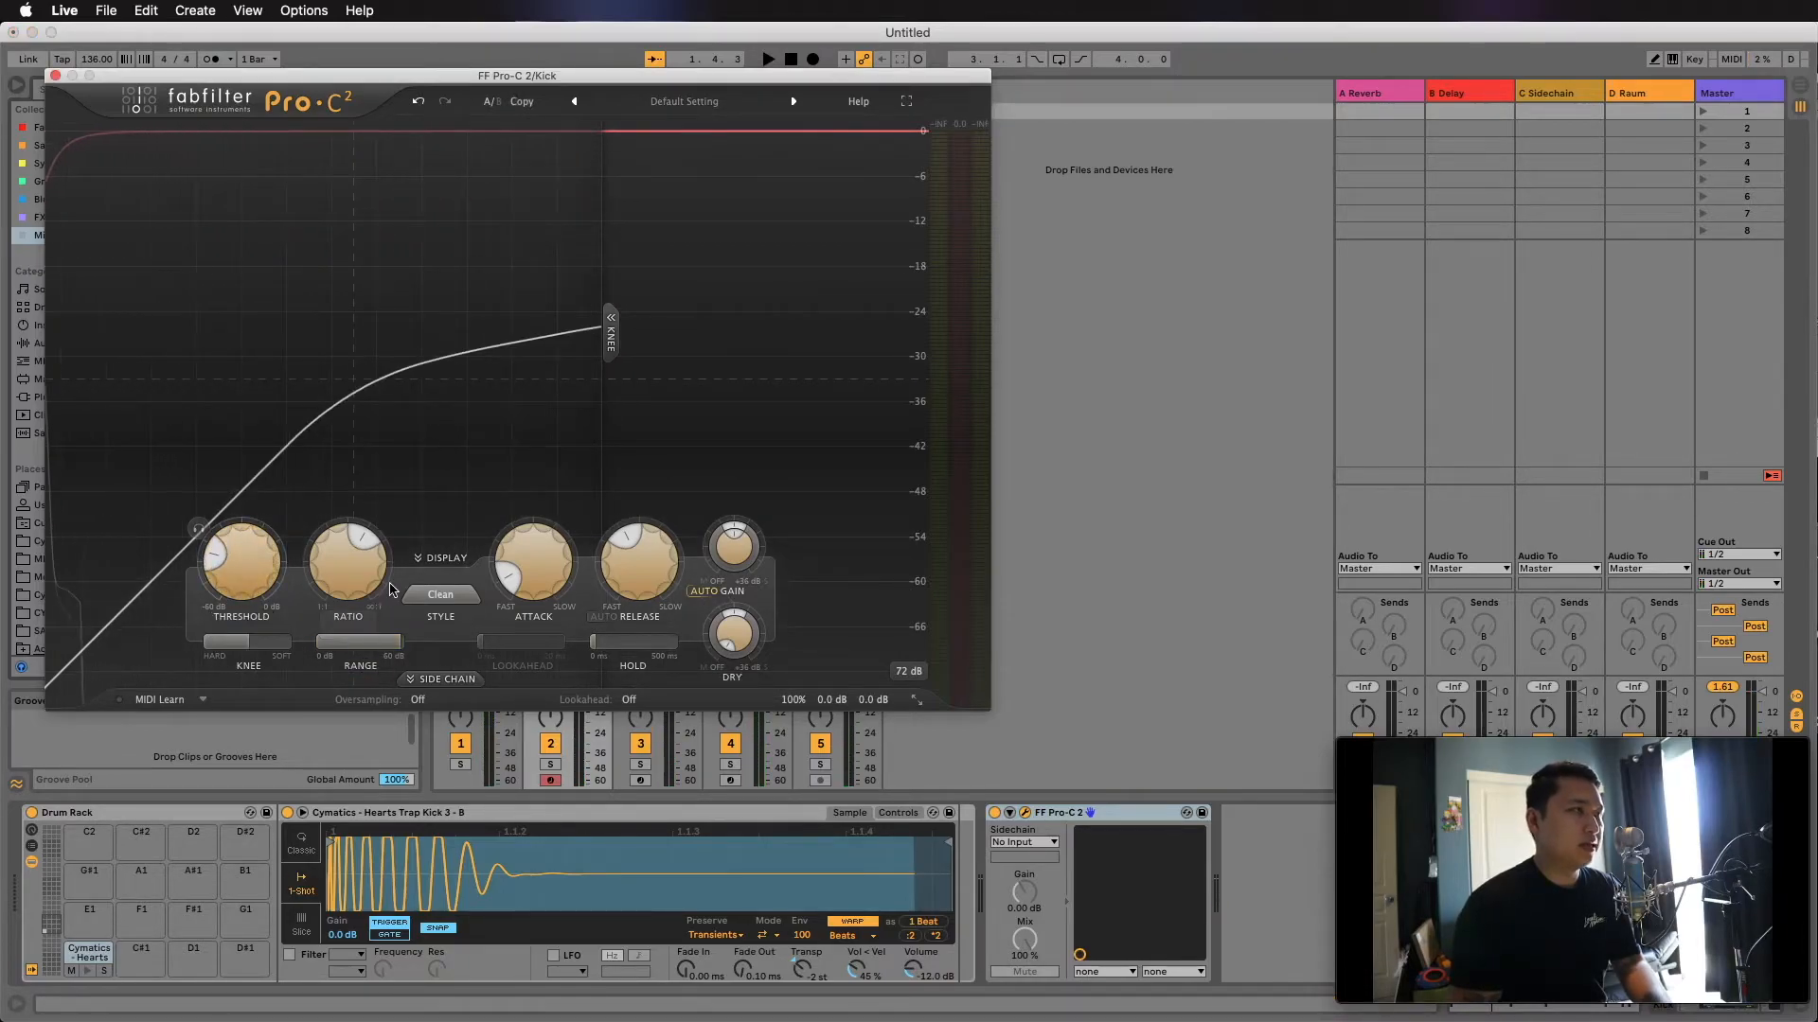
drag(337, 565, 332, 467)
key(space)
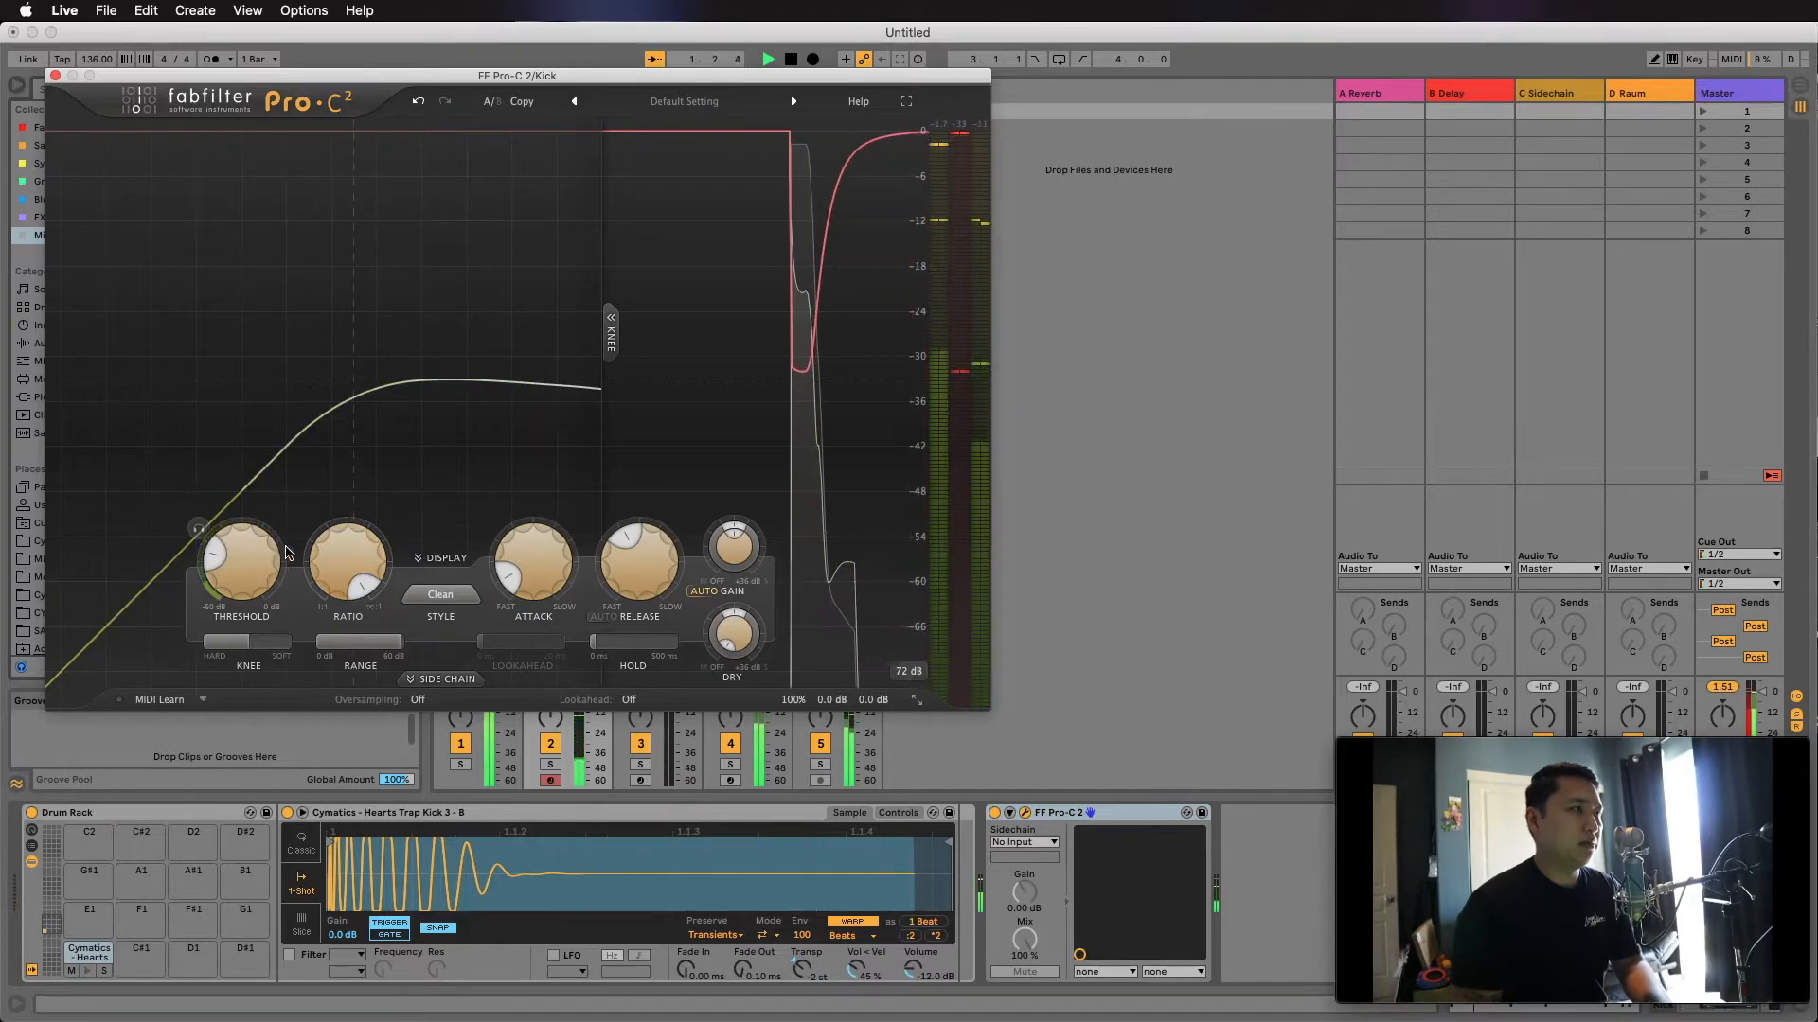
Reduce the kick compressor's ratio slightly, set its attack to 2.67 ms, and reposition the plug-in window.
drag(318, 559, 313, 580)
mouse_move(523, 574)
mouse_down()
mouse_move(519, 644)
mouse_move(517, 579)
mouse_up()
key(space)
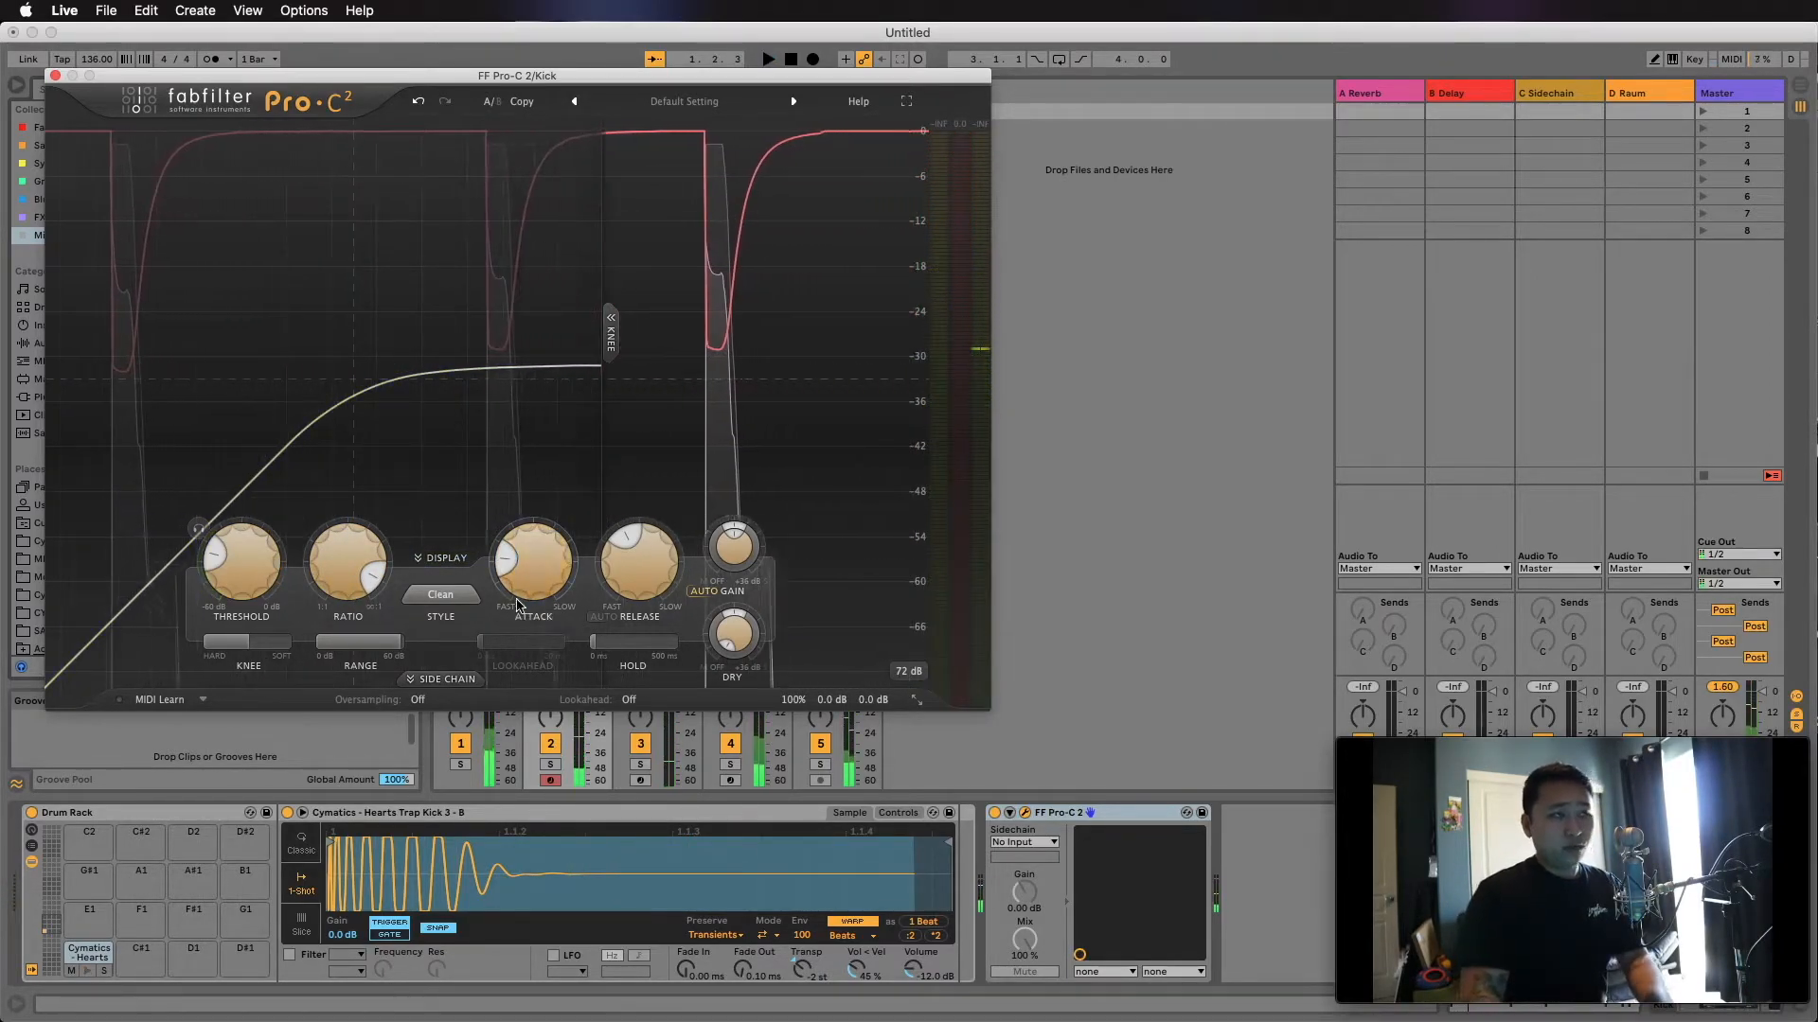
drag(719, 77, 1625, 85)
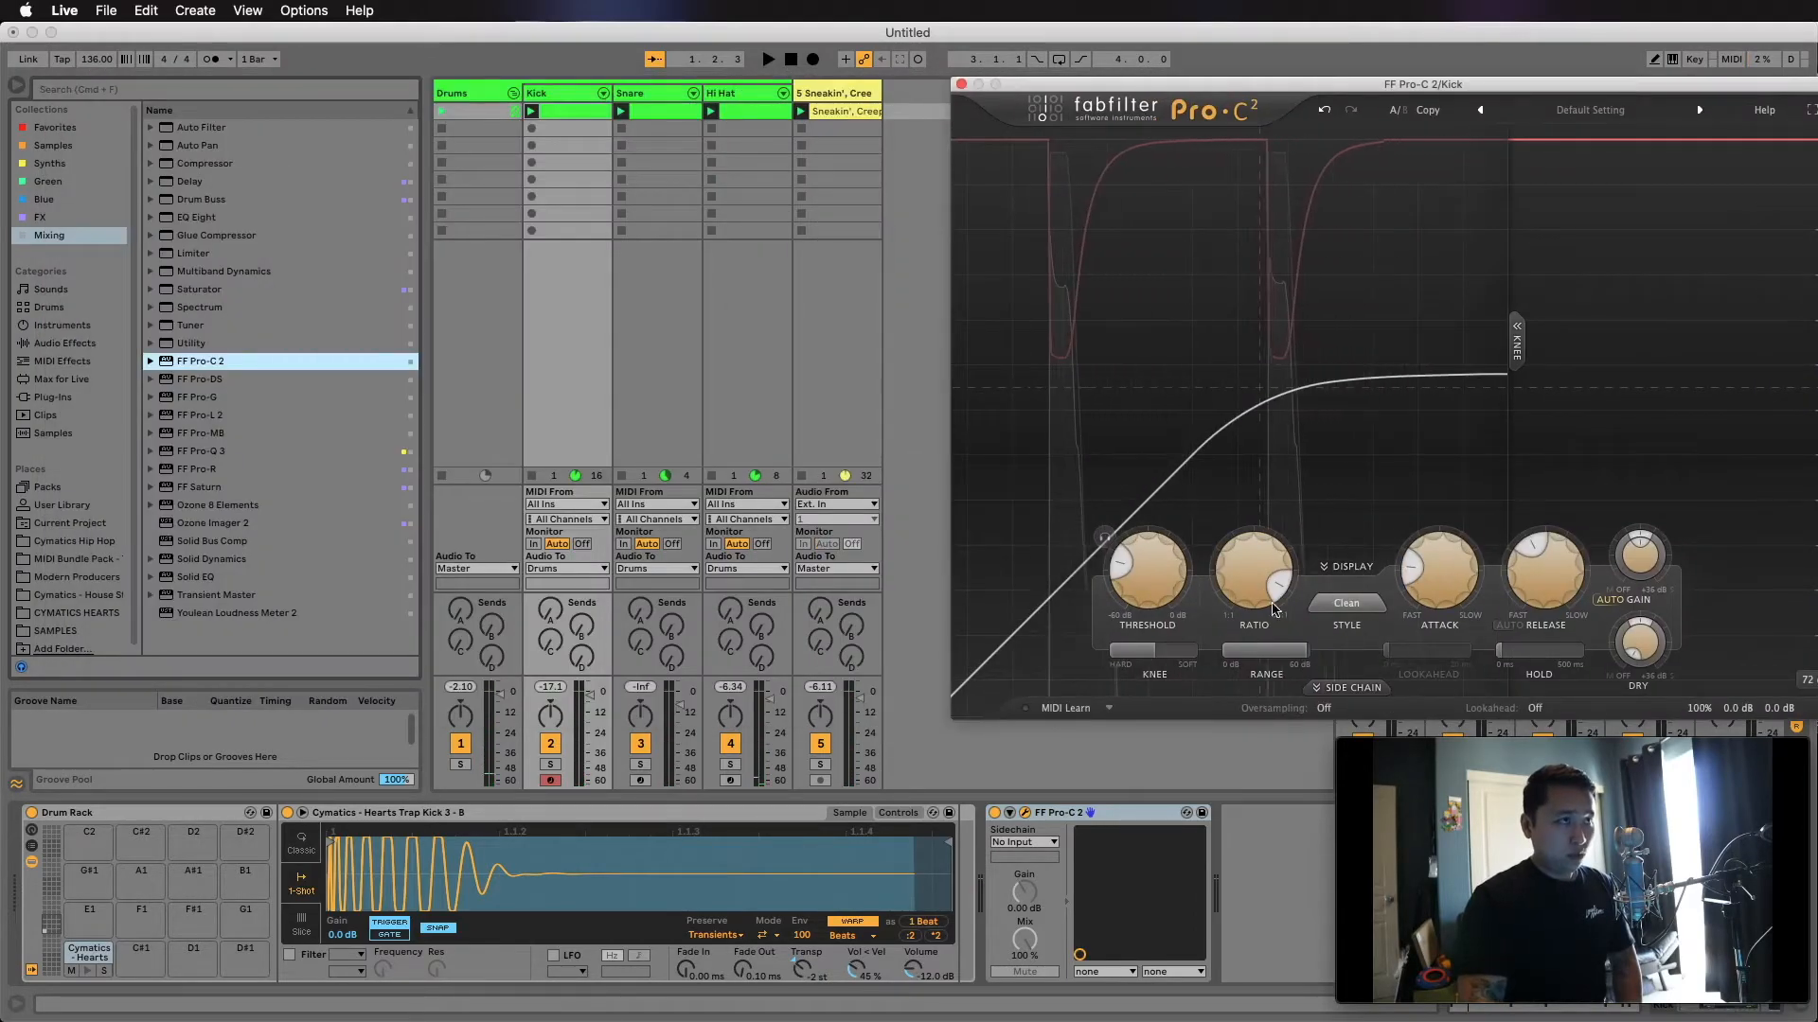
drag(1325, 91, 620, 111)
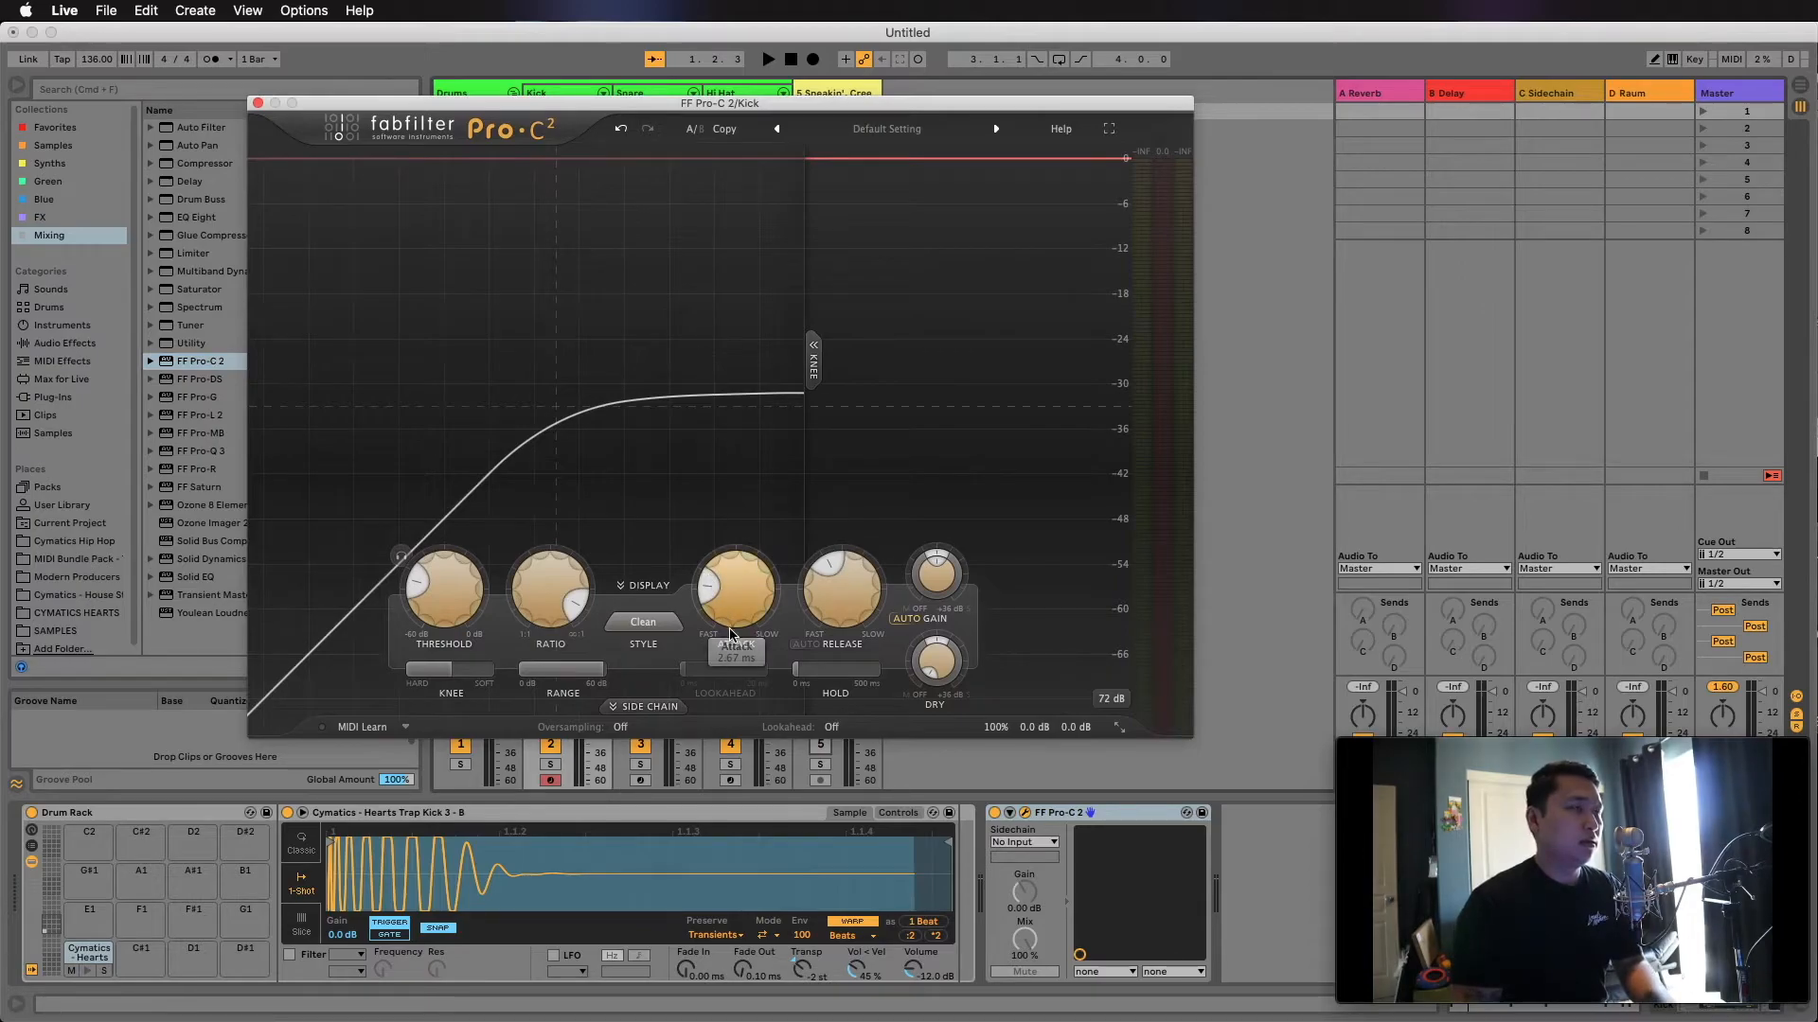
Shorten the kick compressor's attack to 0.005 ms and play the beat to hear the fast attack.
key(space)
drag(741, 620, 699, 658)
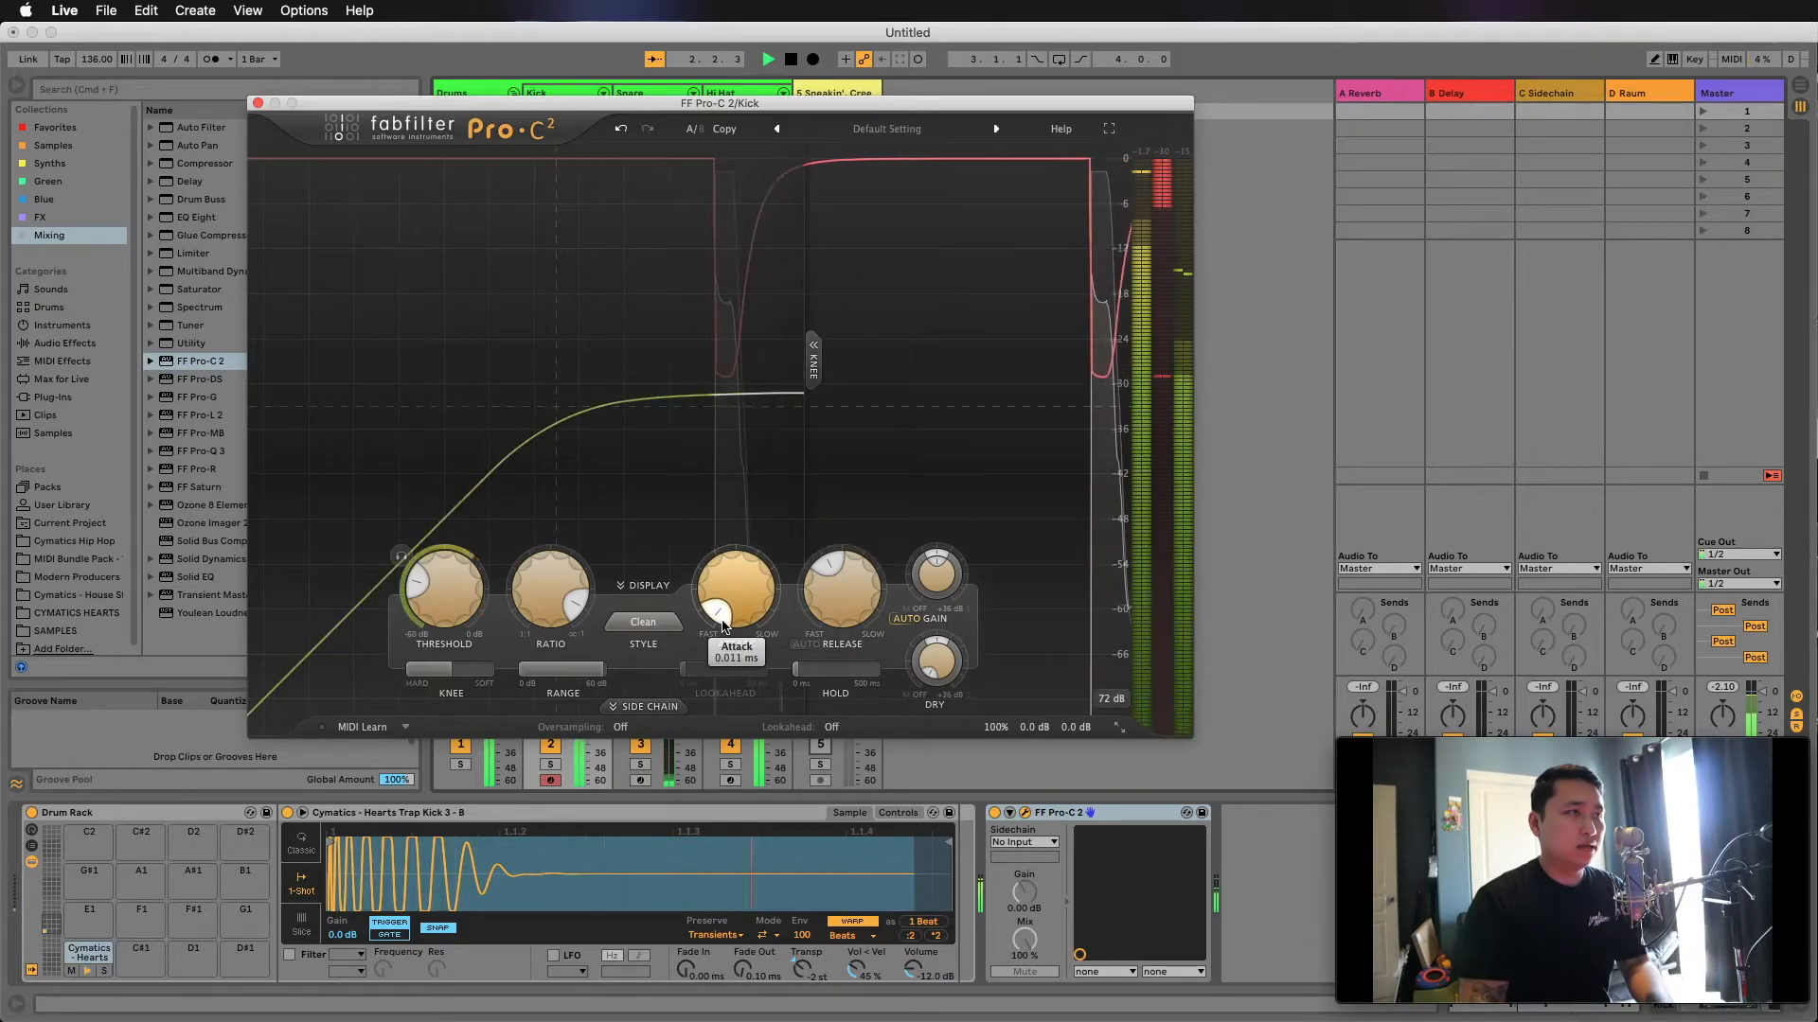
mouse_move(725, 617)
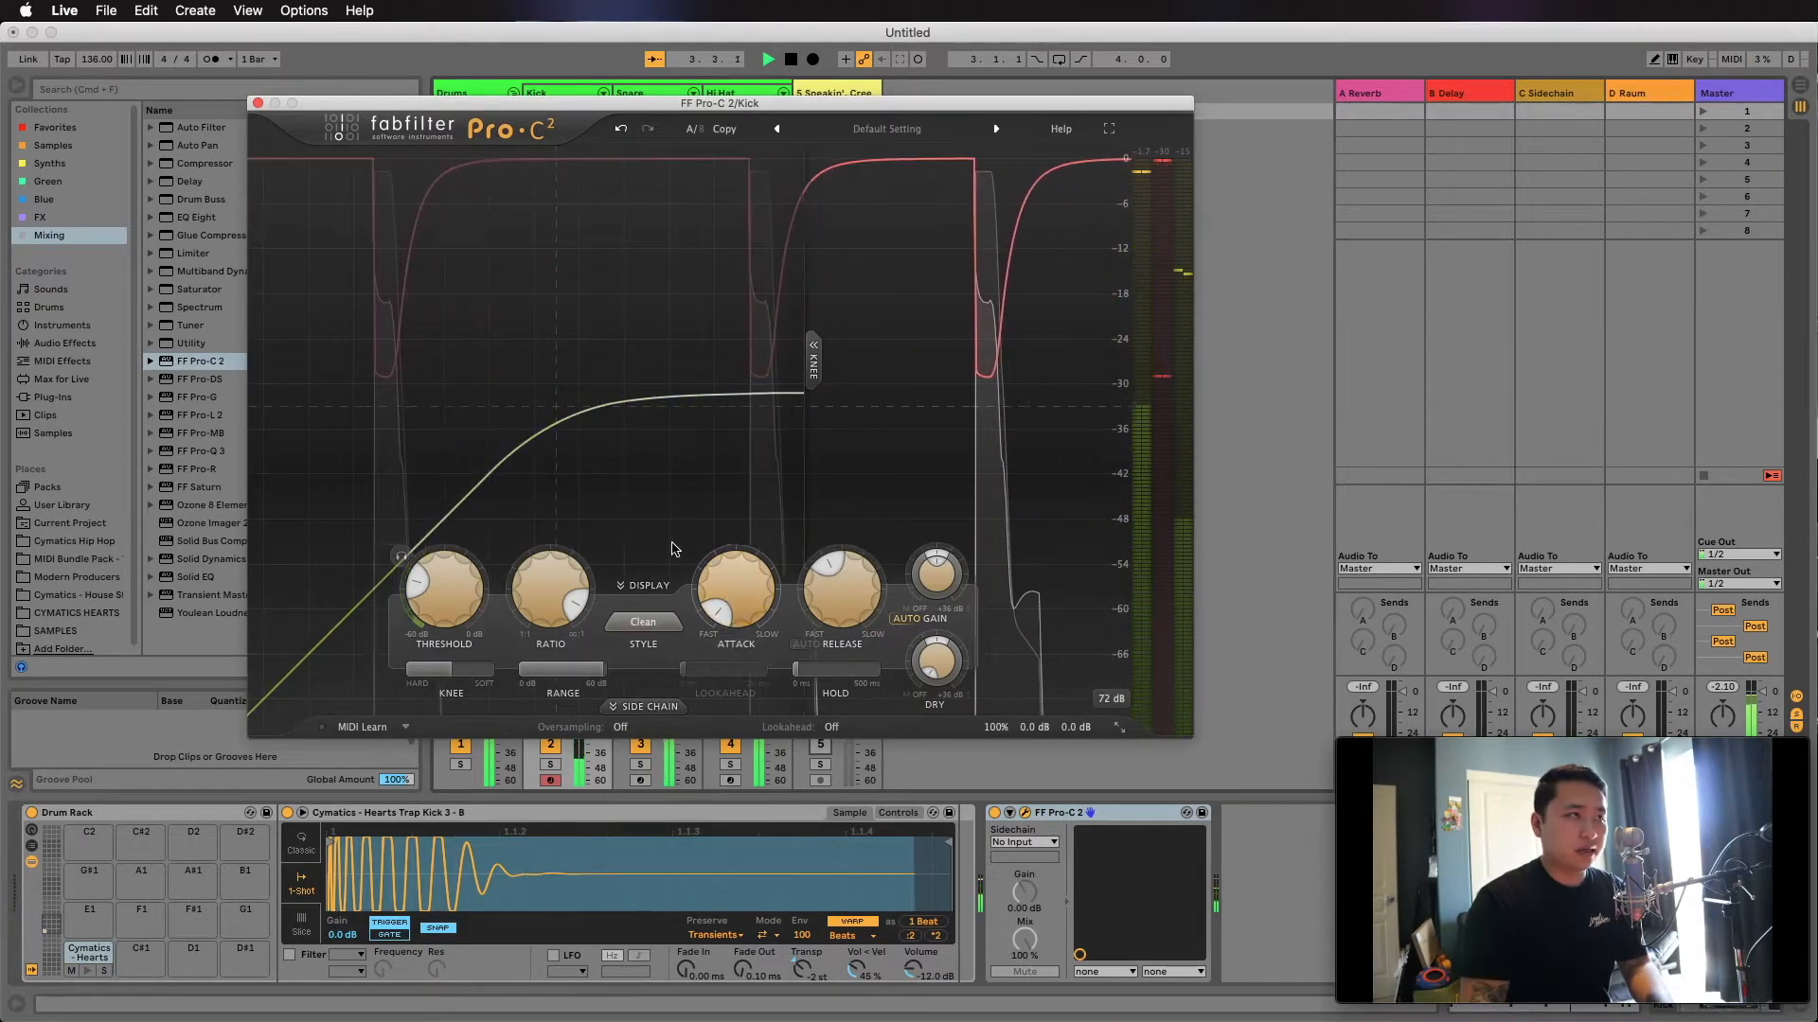
key(space)
drag(724, 597, 665, 668)
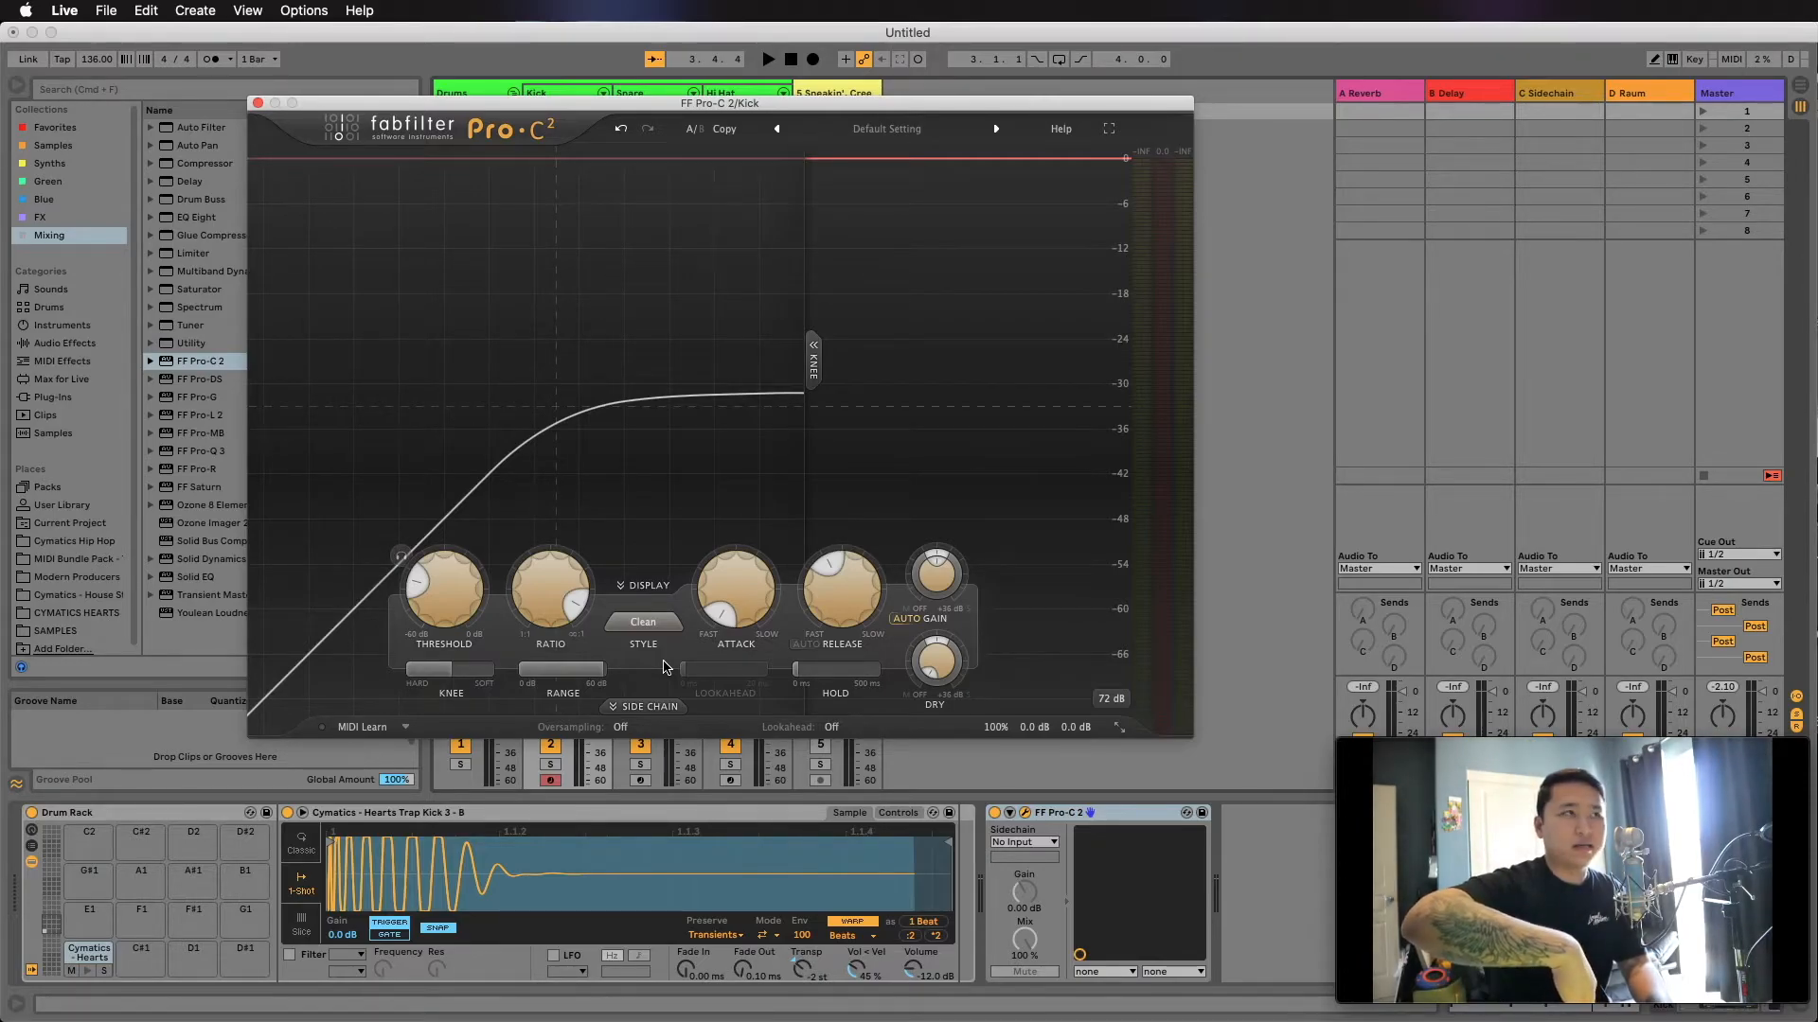
key(space)
key(space)
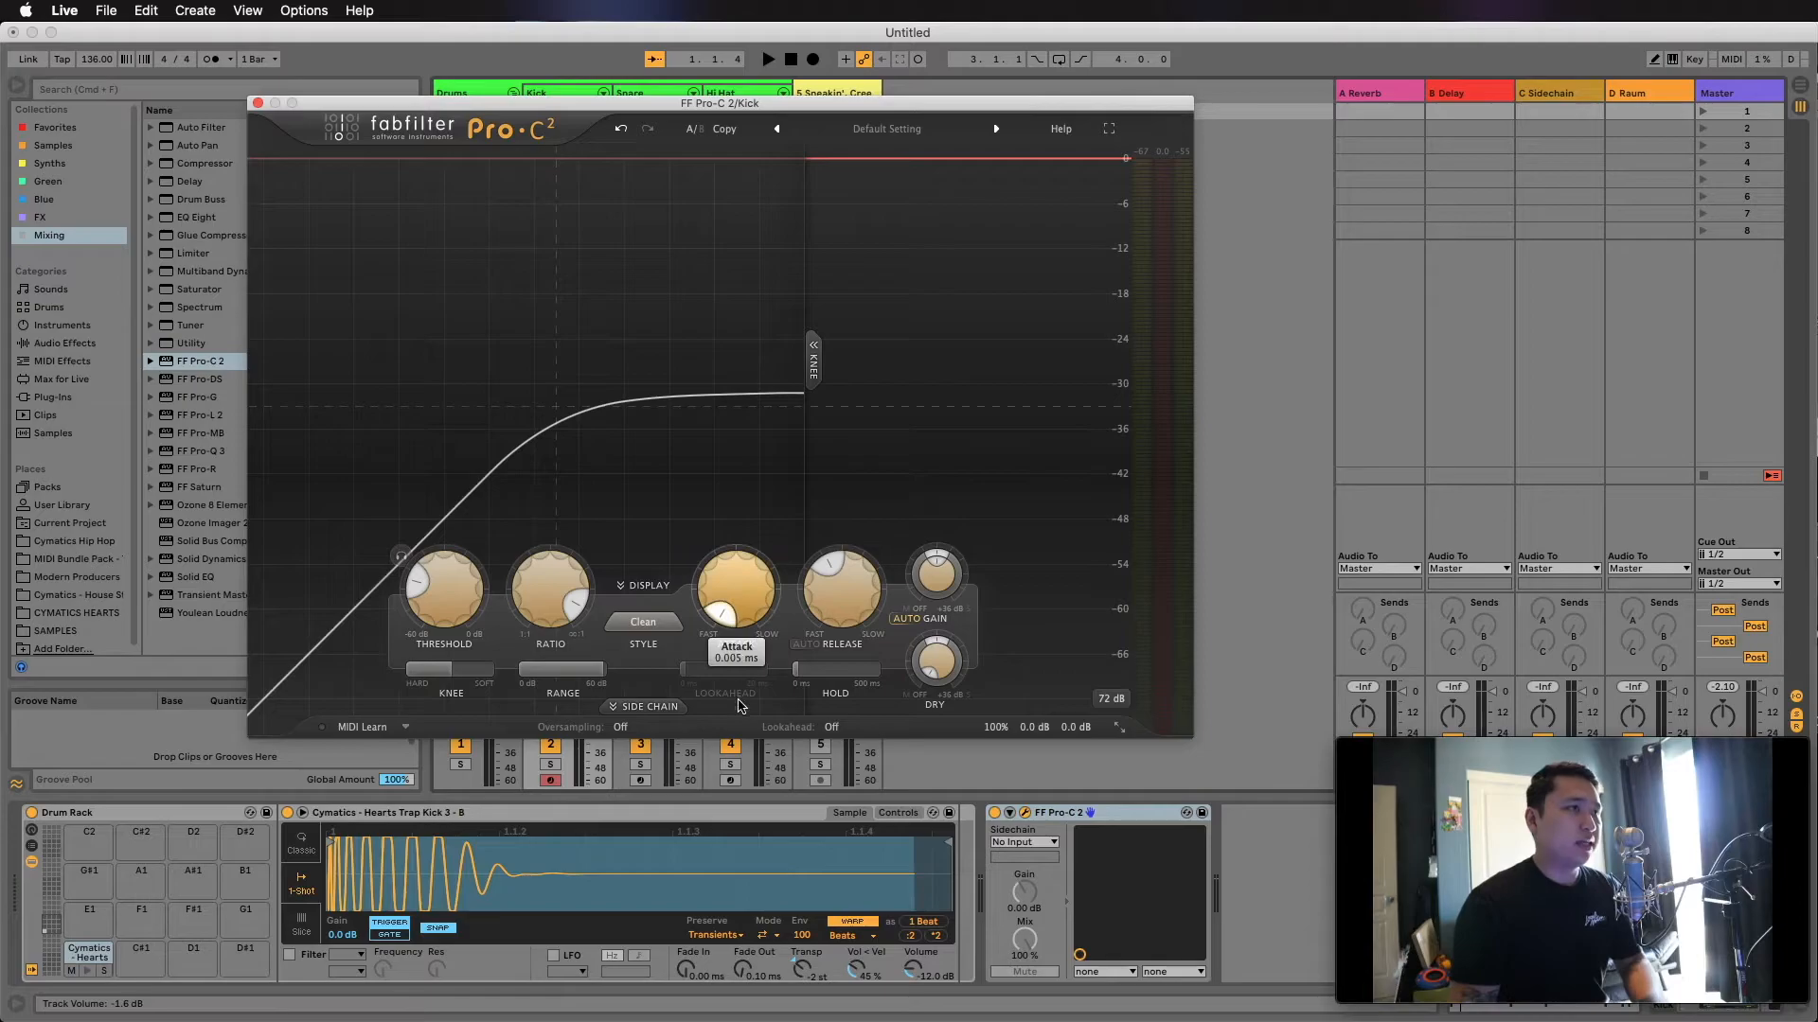
key(space)
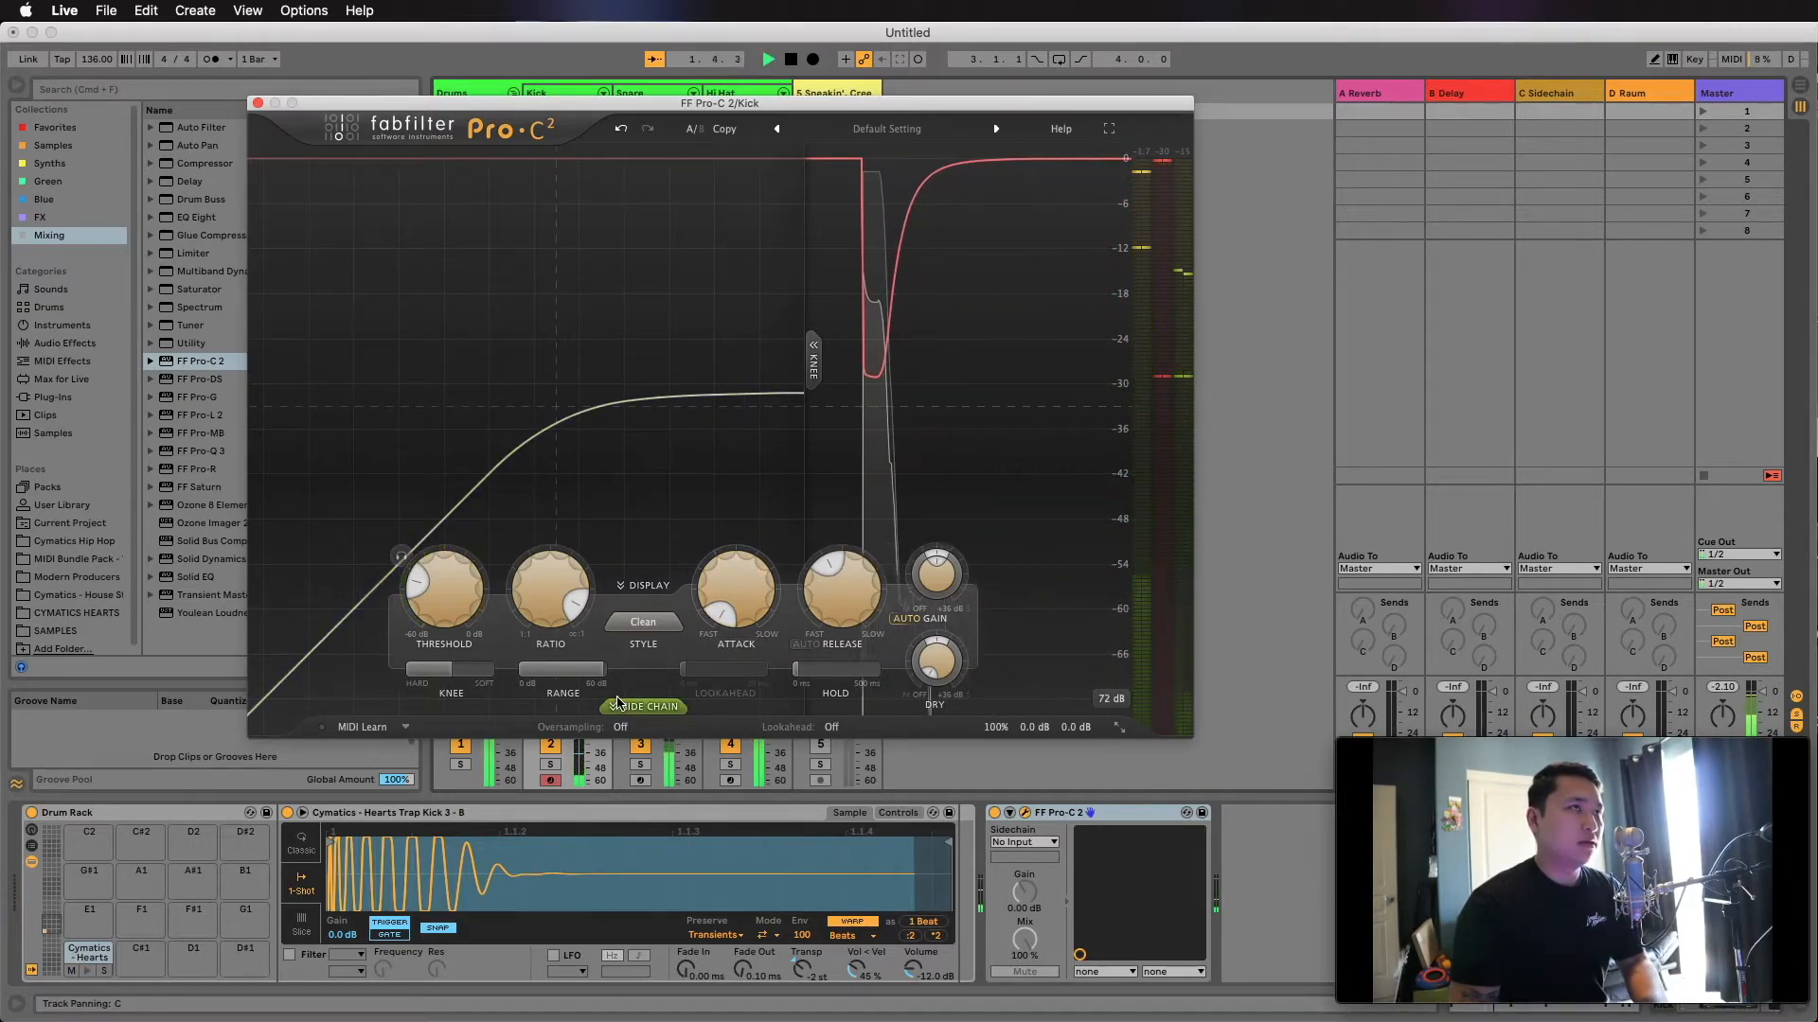
key(space)
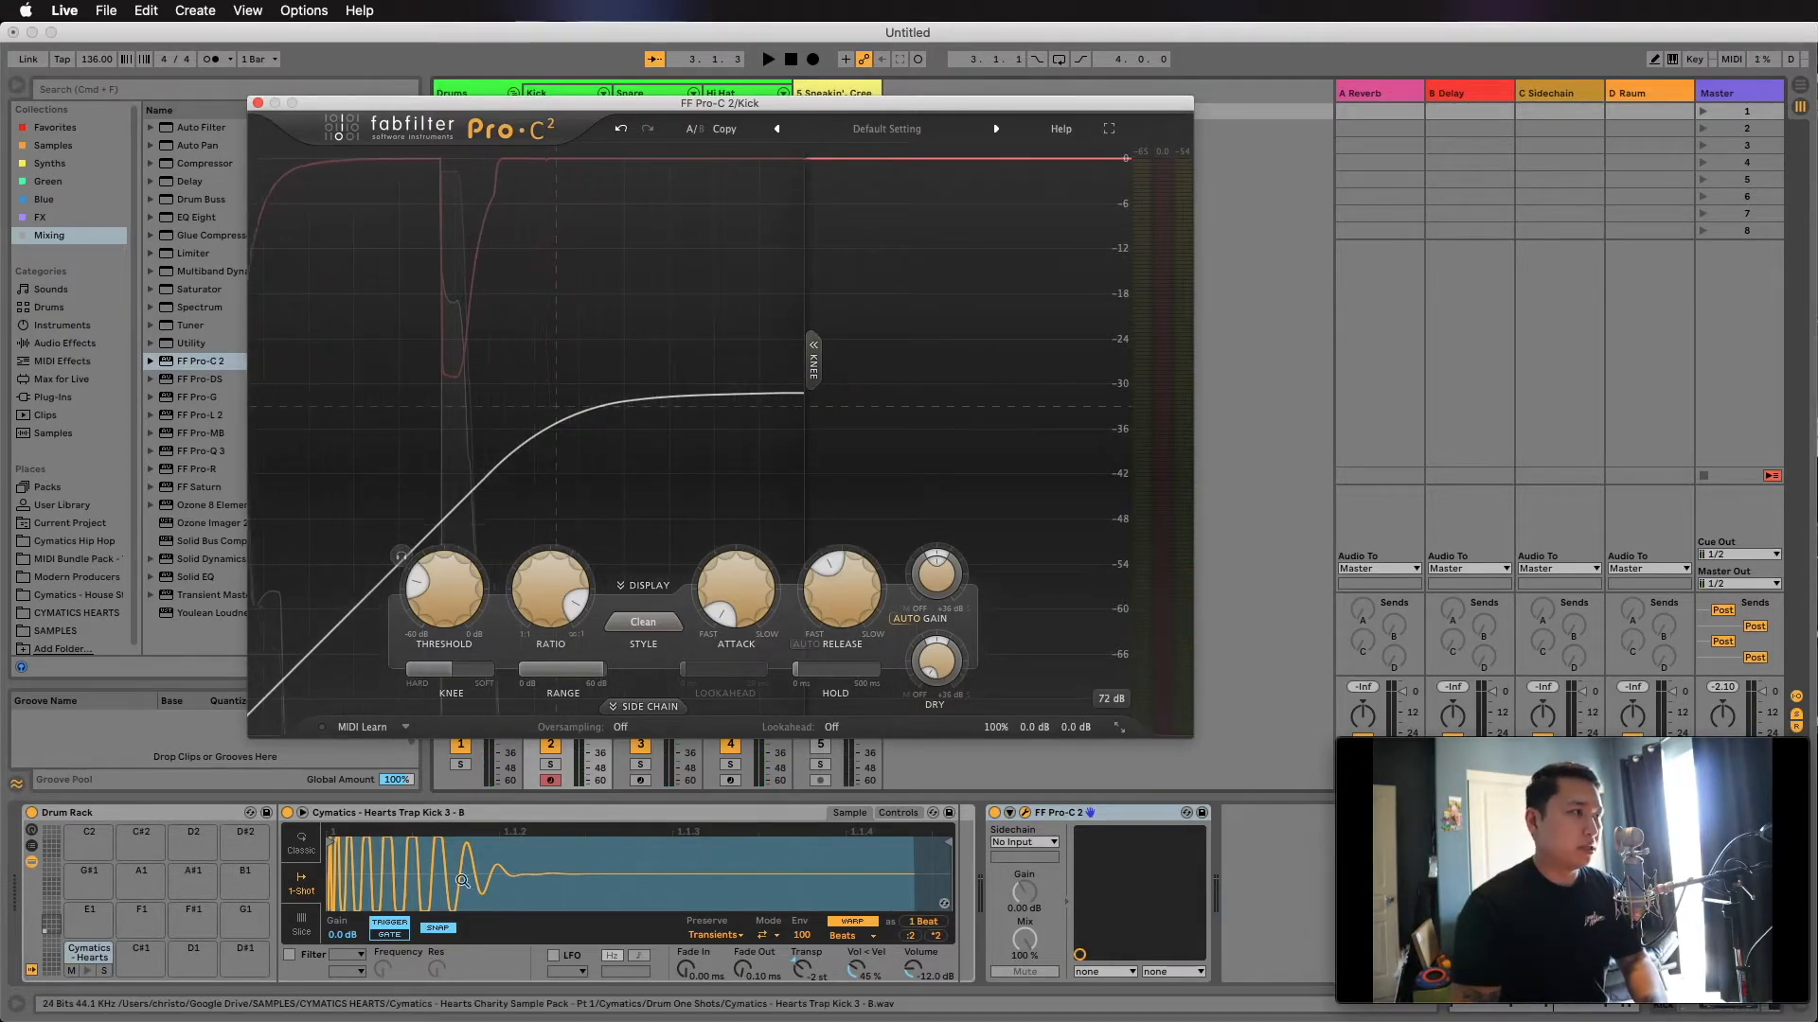
Lengthen the kick compressor's attack to 11.05 ms, play the beat, and raise the attack a little further.
drag(737, 603, 739, 576)
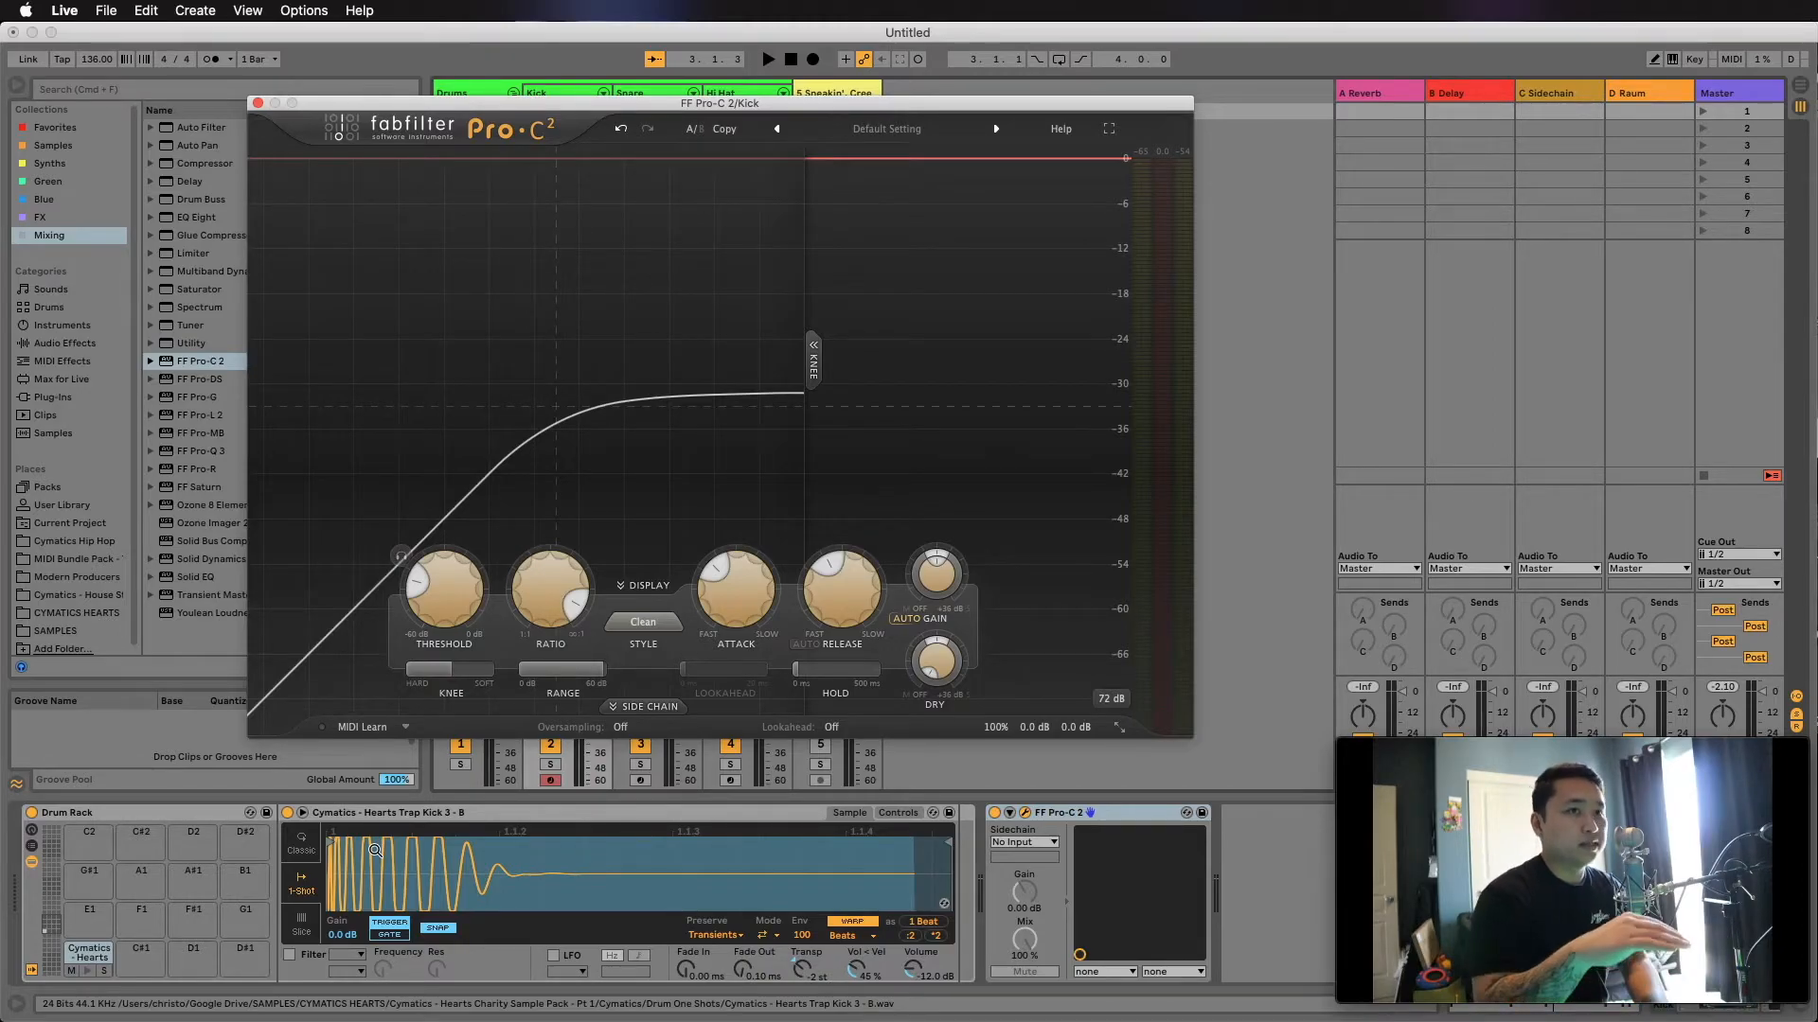
key(space)
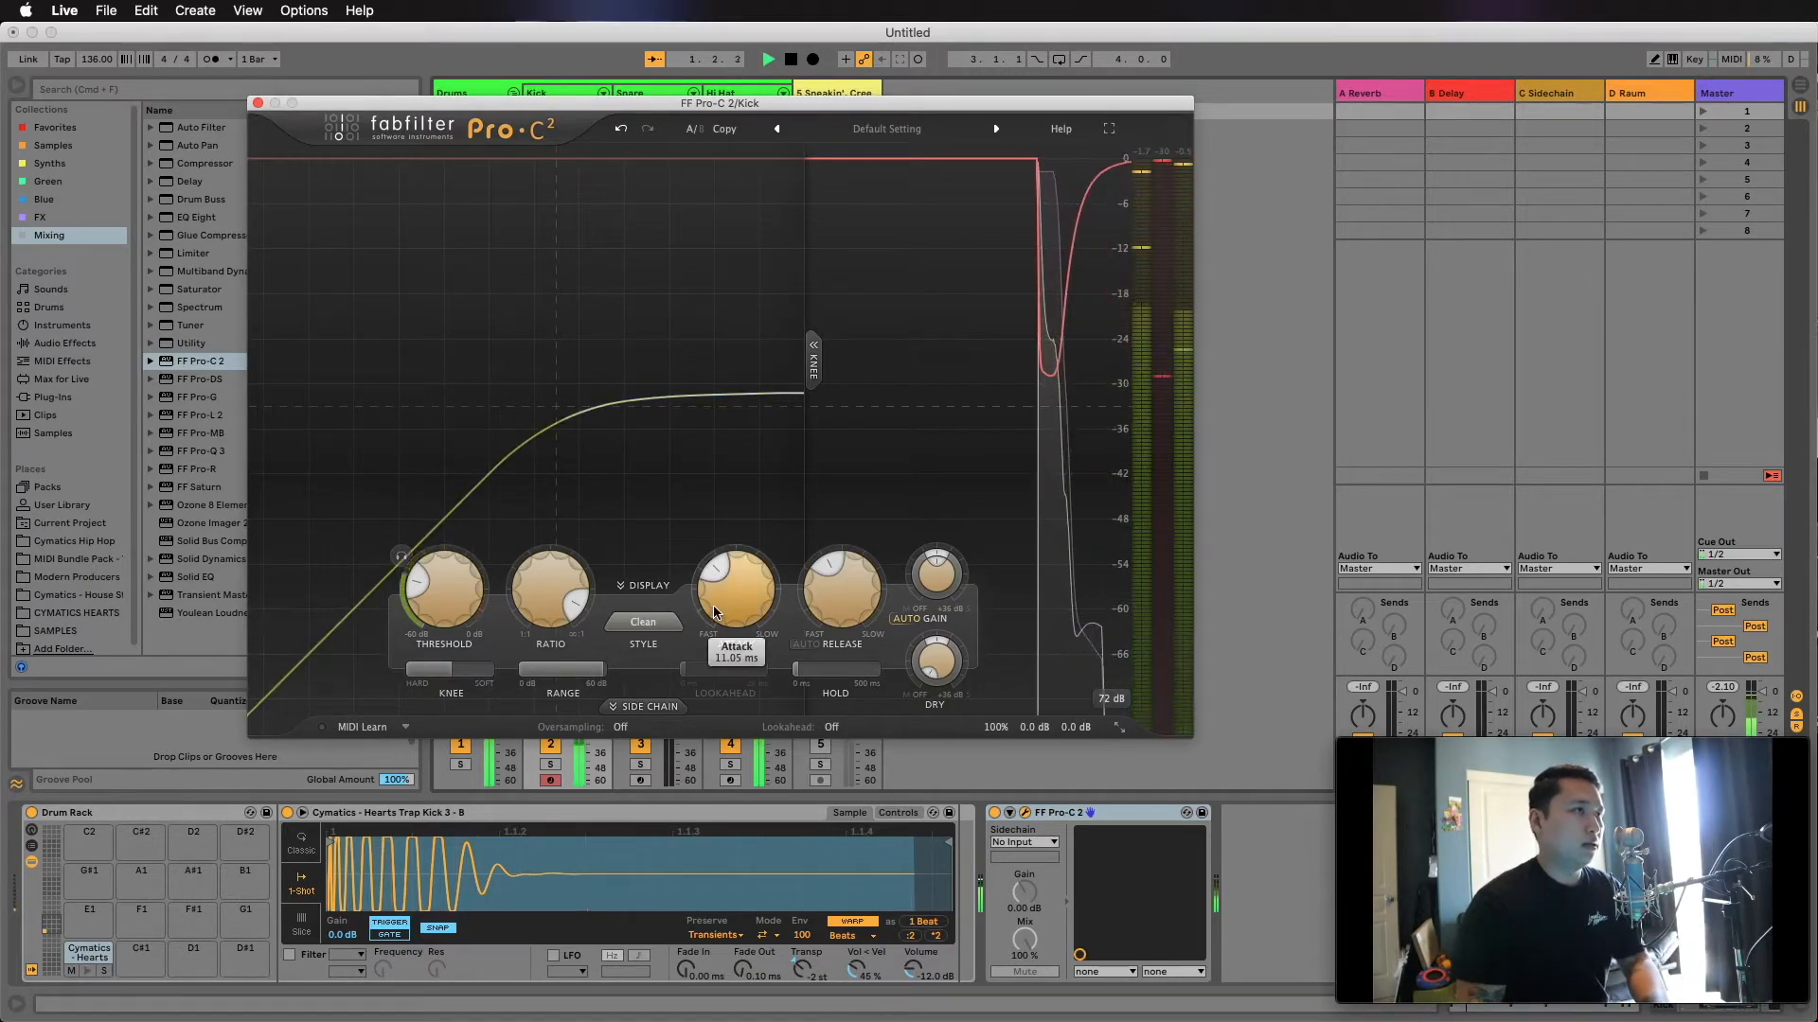
mouse_move(707, 572)
mouse_down()
mouse_move(670, 740)
mouse_move(728, 568)
mouse_up()
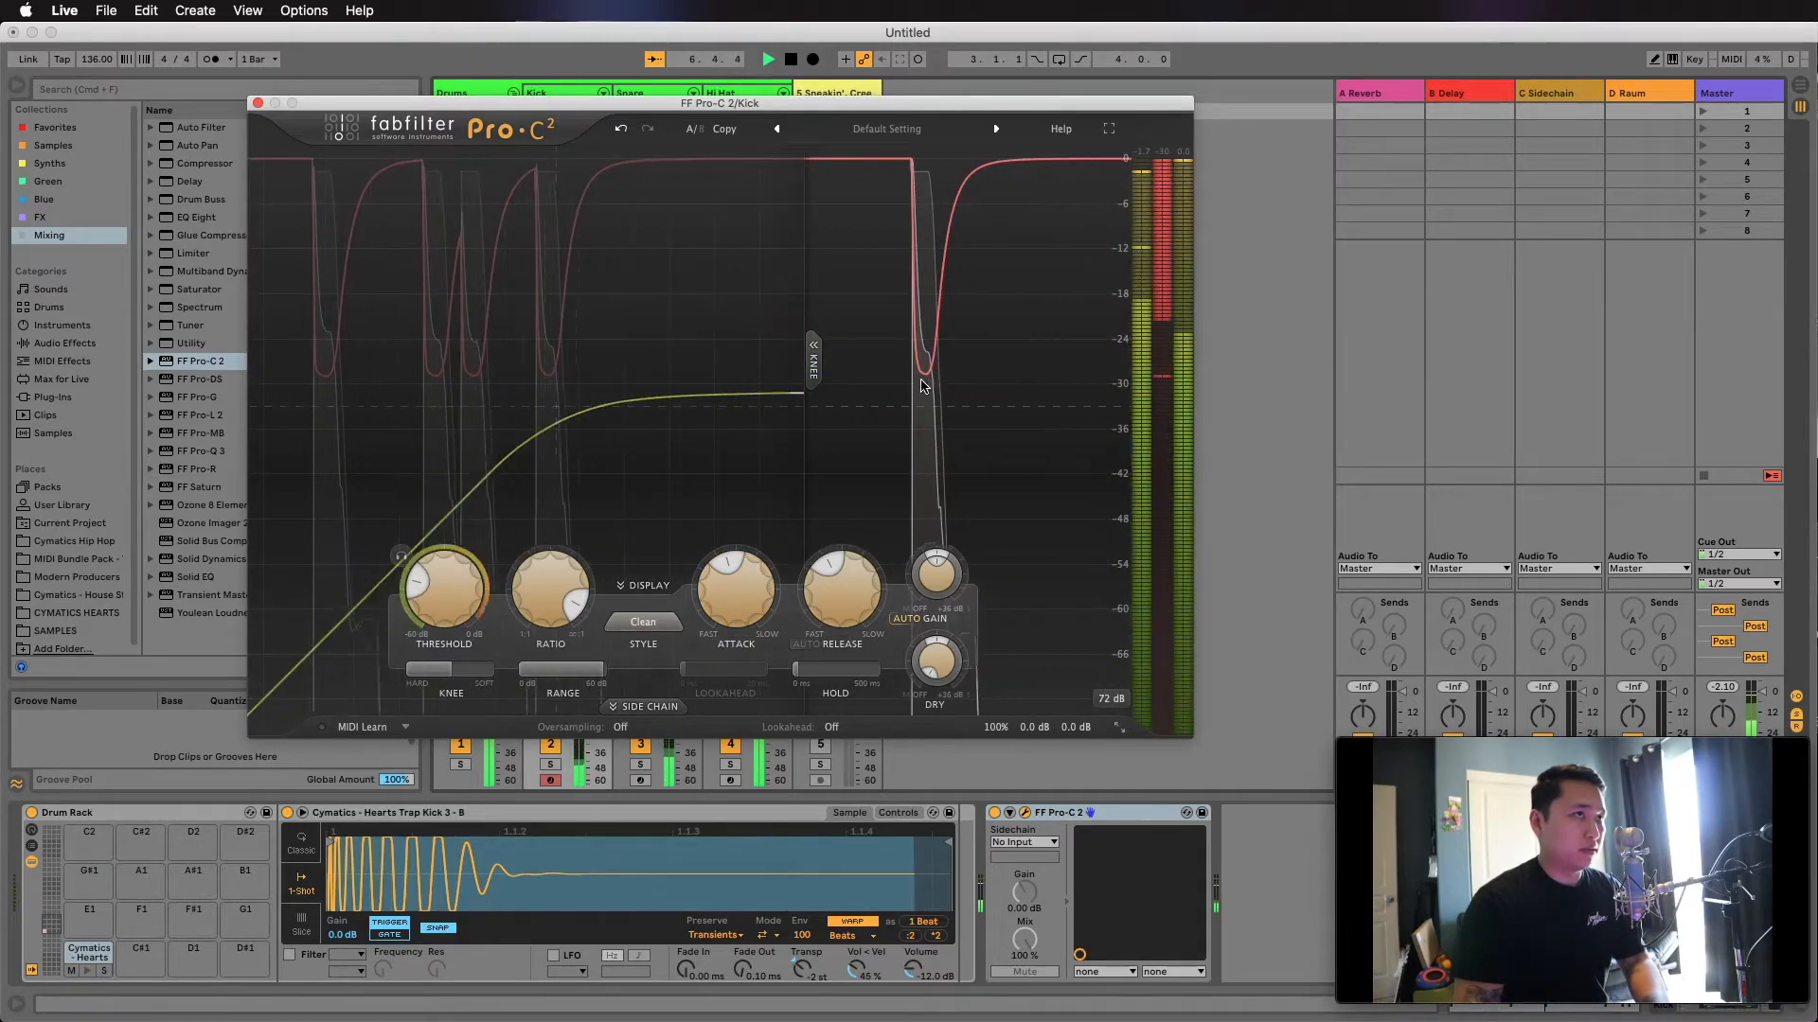
mouse_move(826, 590)
Set the kick compressor's attack to 108.58 ms and listen to the slow attack.
drag(735, 587, 730, 549)
key(space)
key(space)
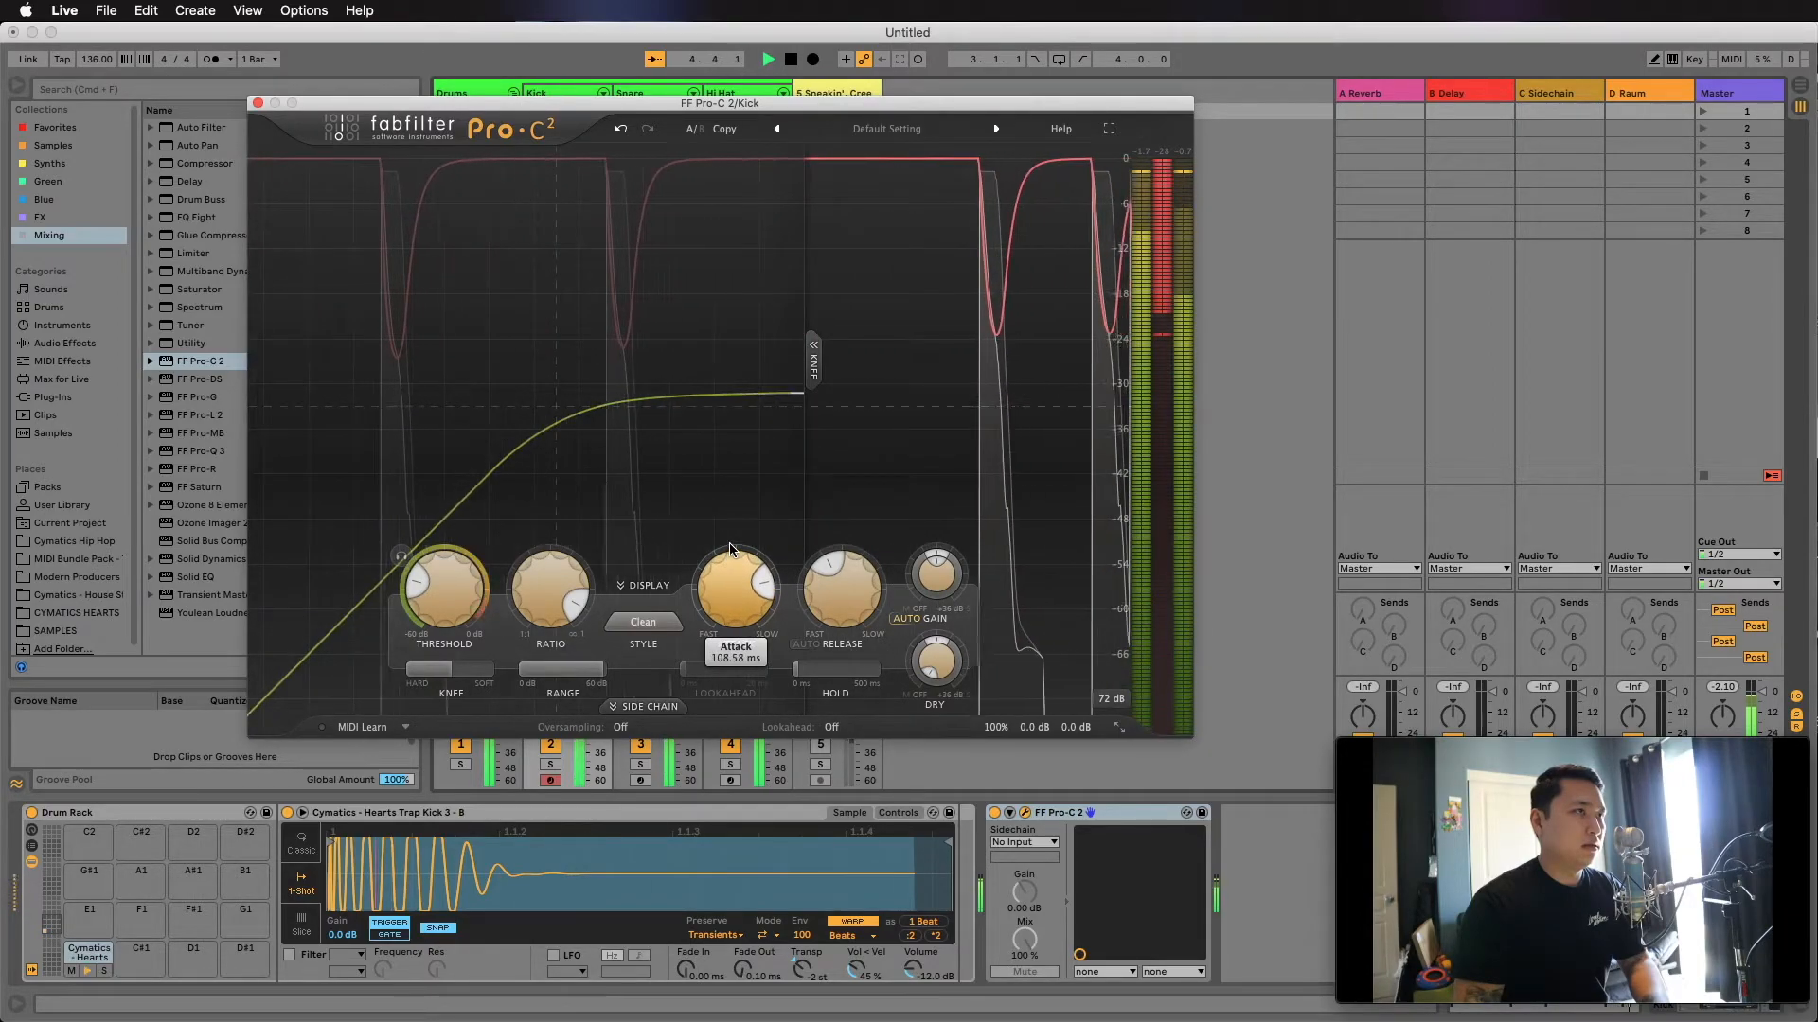
key(space)
Raise the kick compressor's release to 2500 ms during playback.
mouse_move(820, 587)
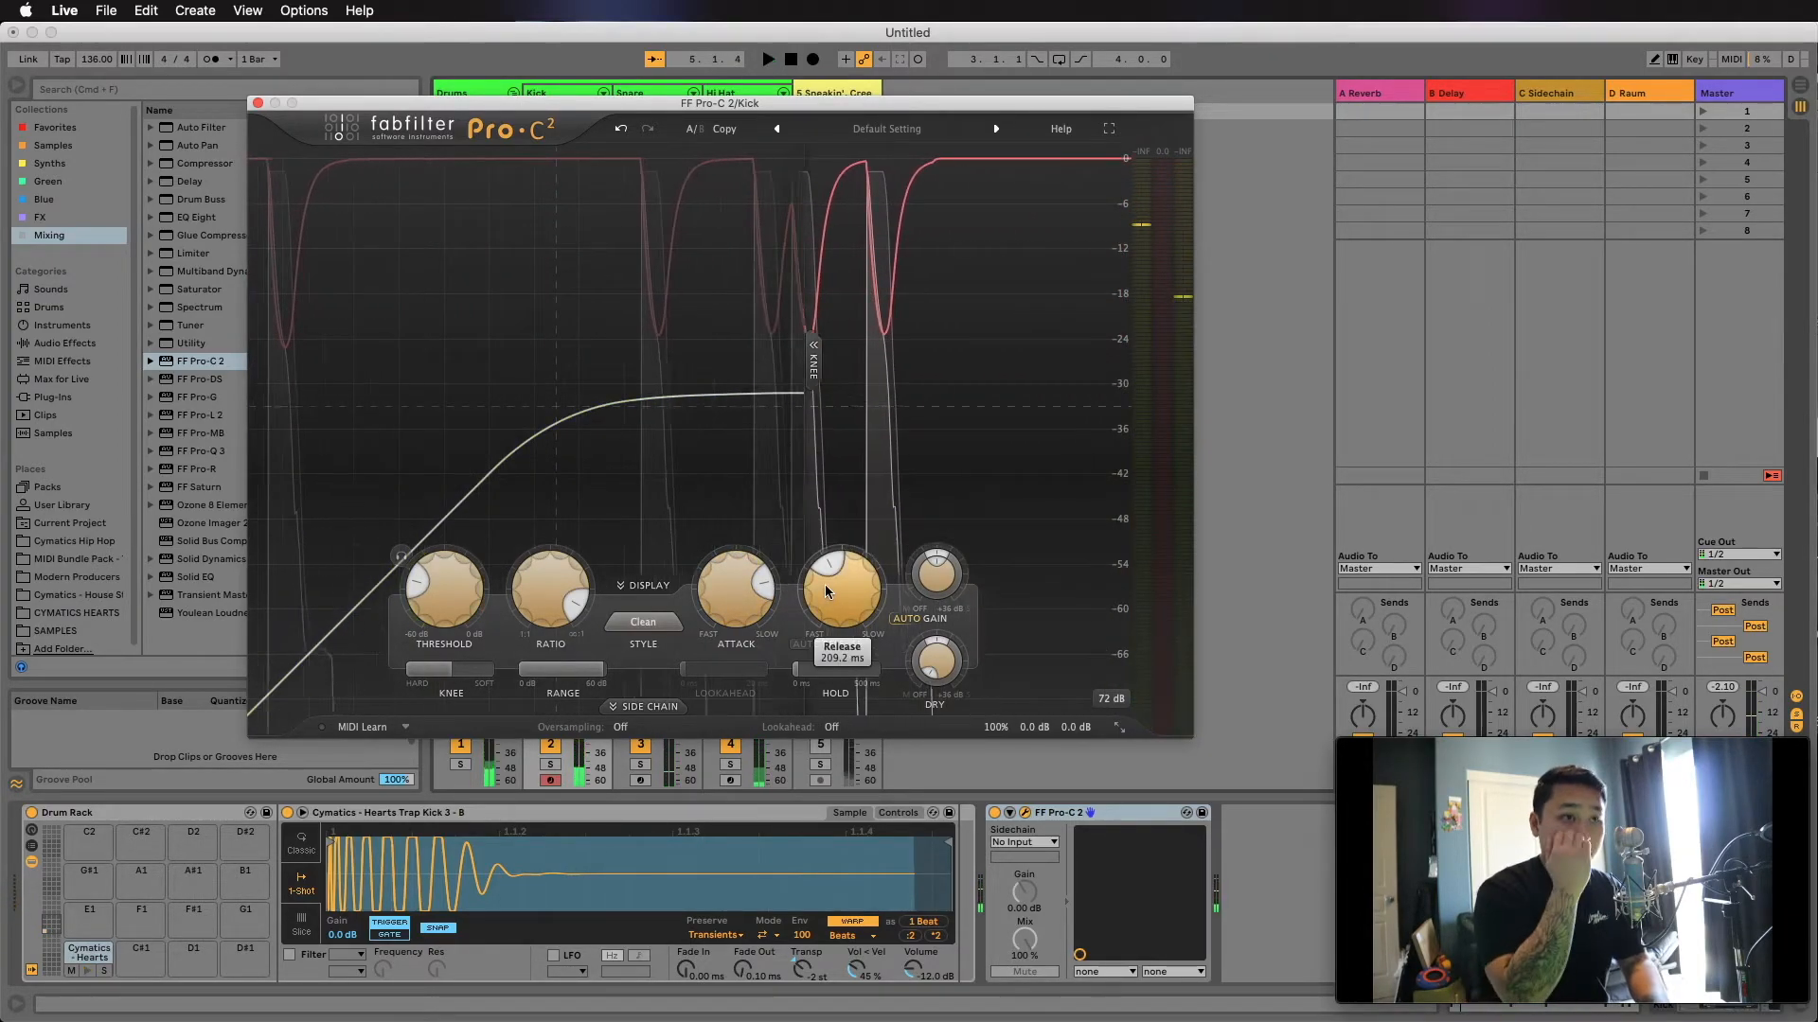
key(space)
drag(850, 564, 920, 186)
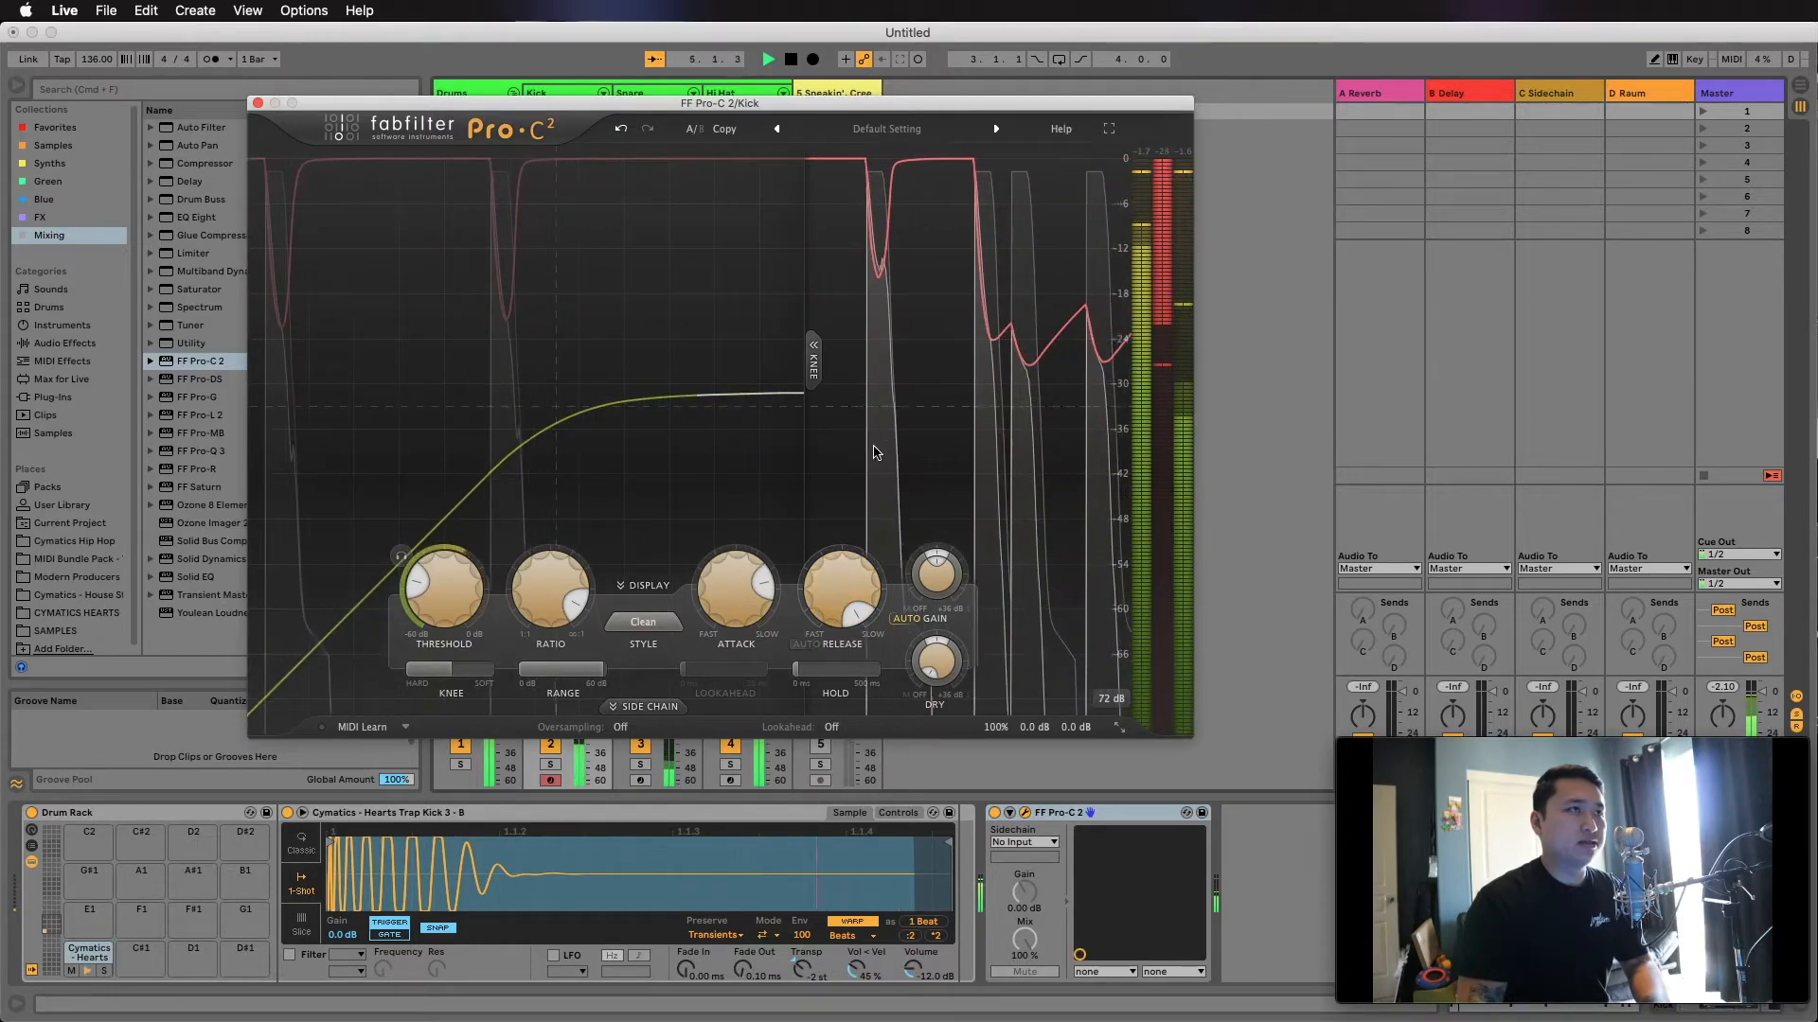
key(space)
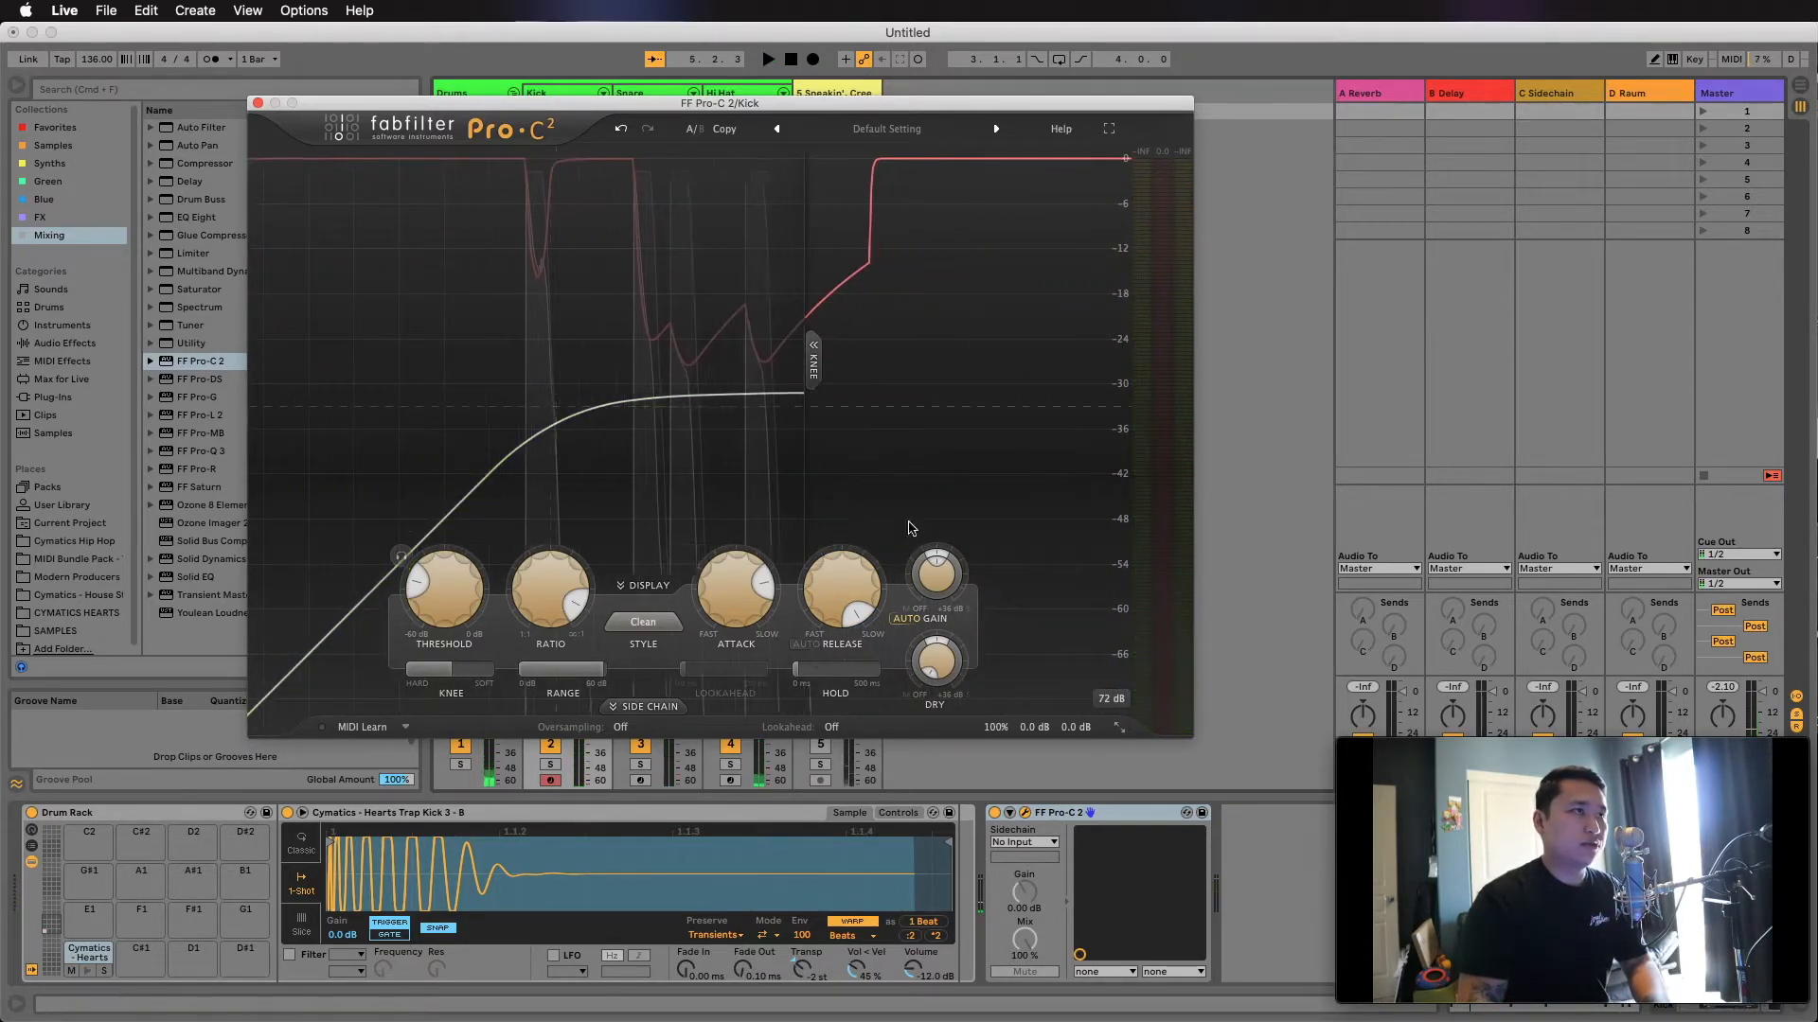
Play the kick with the slow release, shorten the release to 46.5 ms, and listen again.
mouse_move(854, 568)
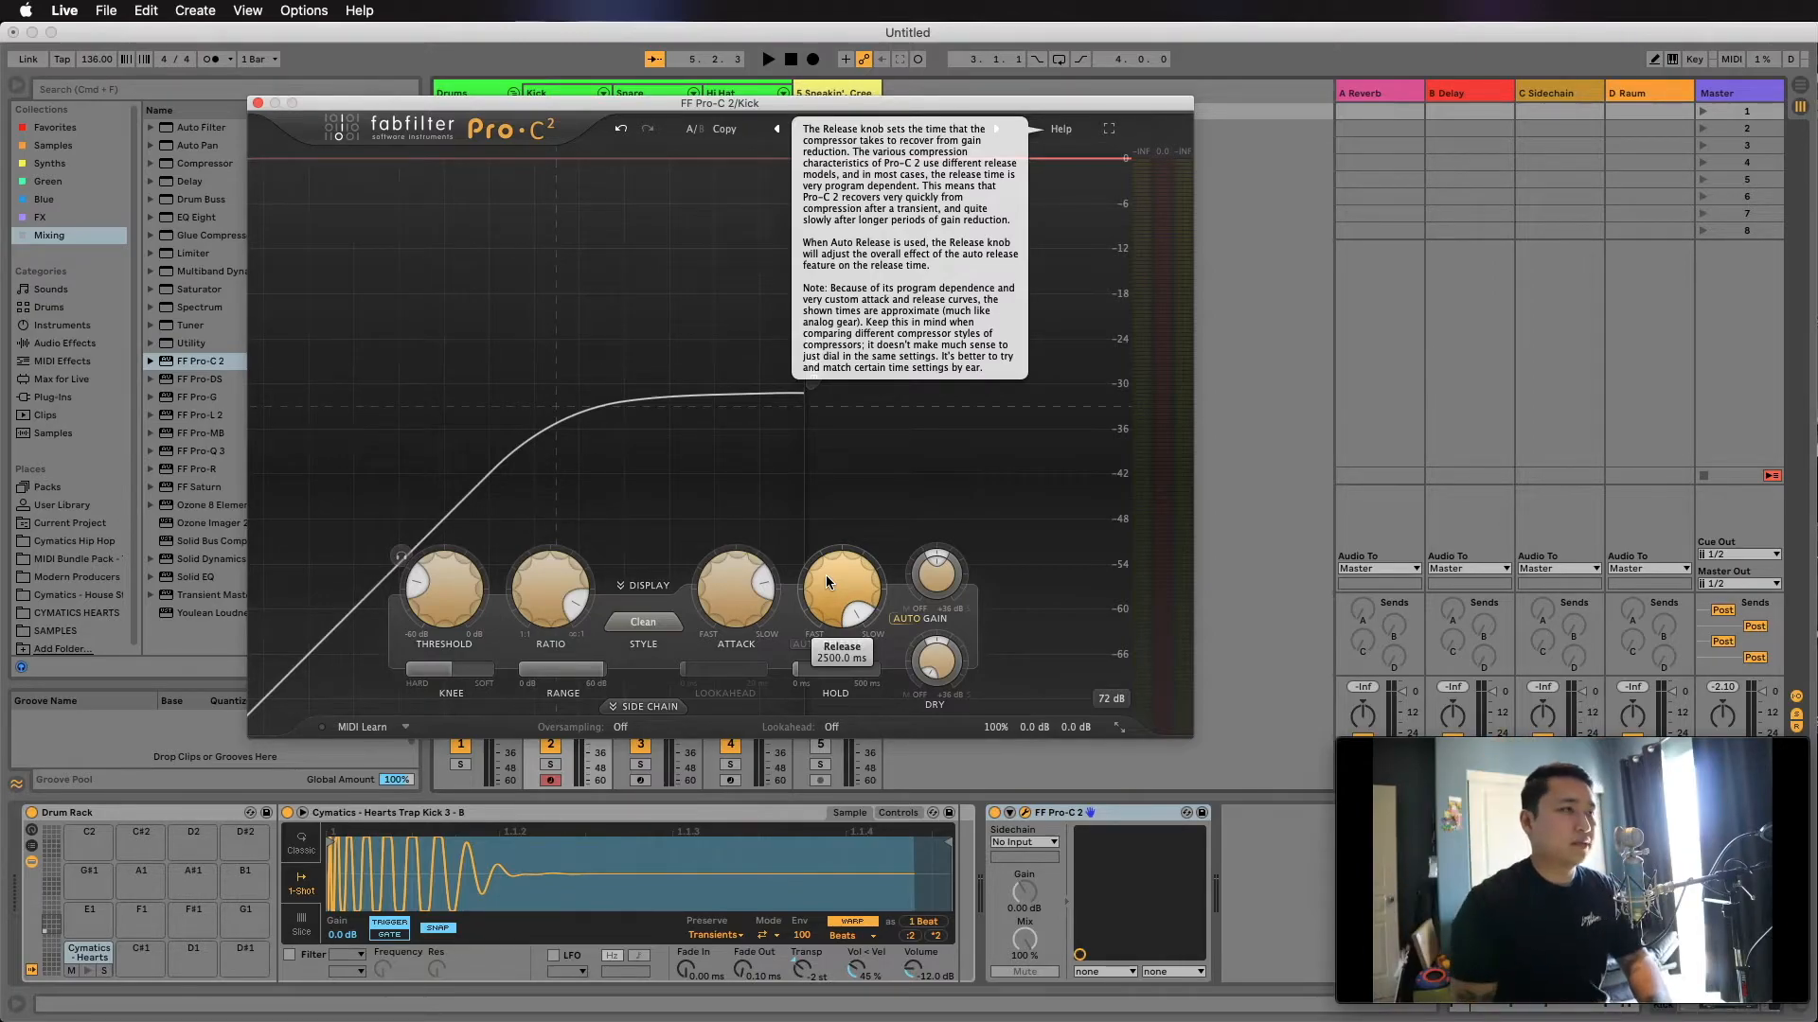
key(space)
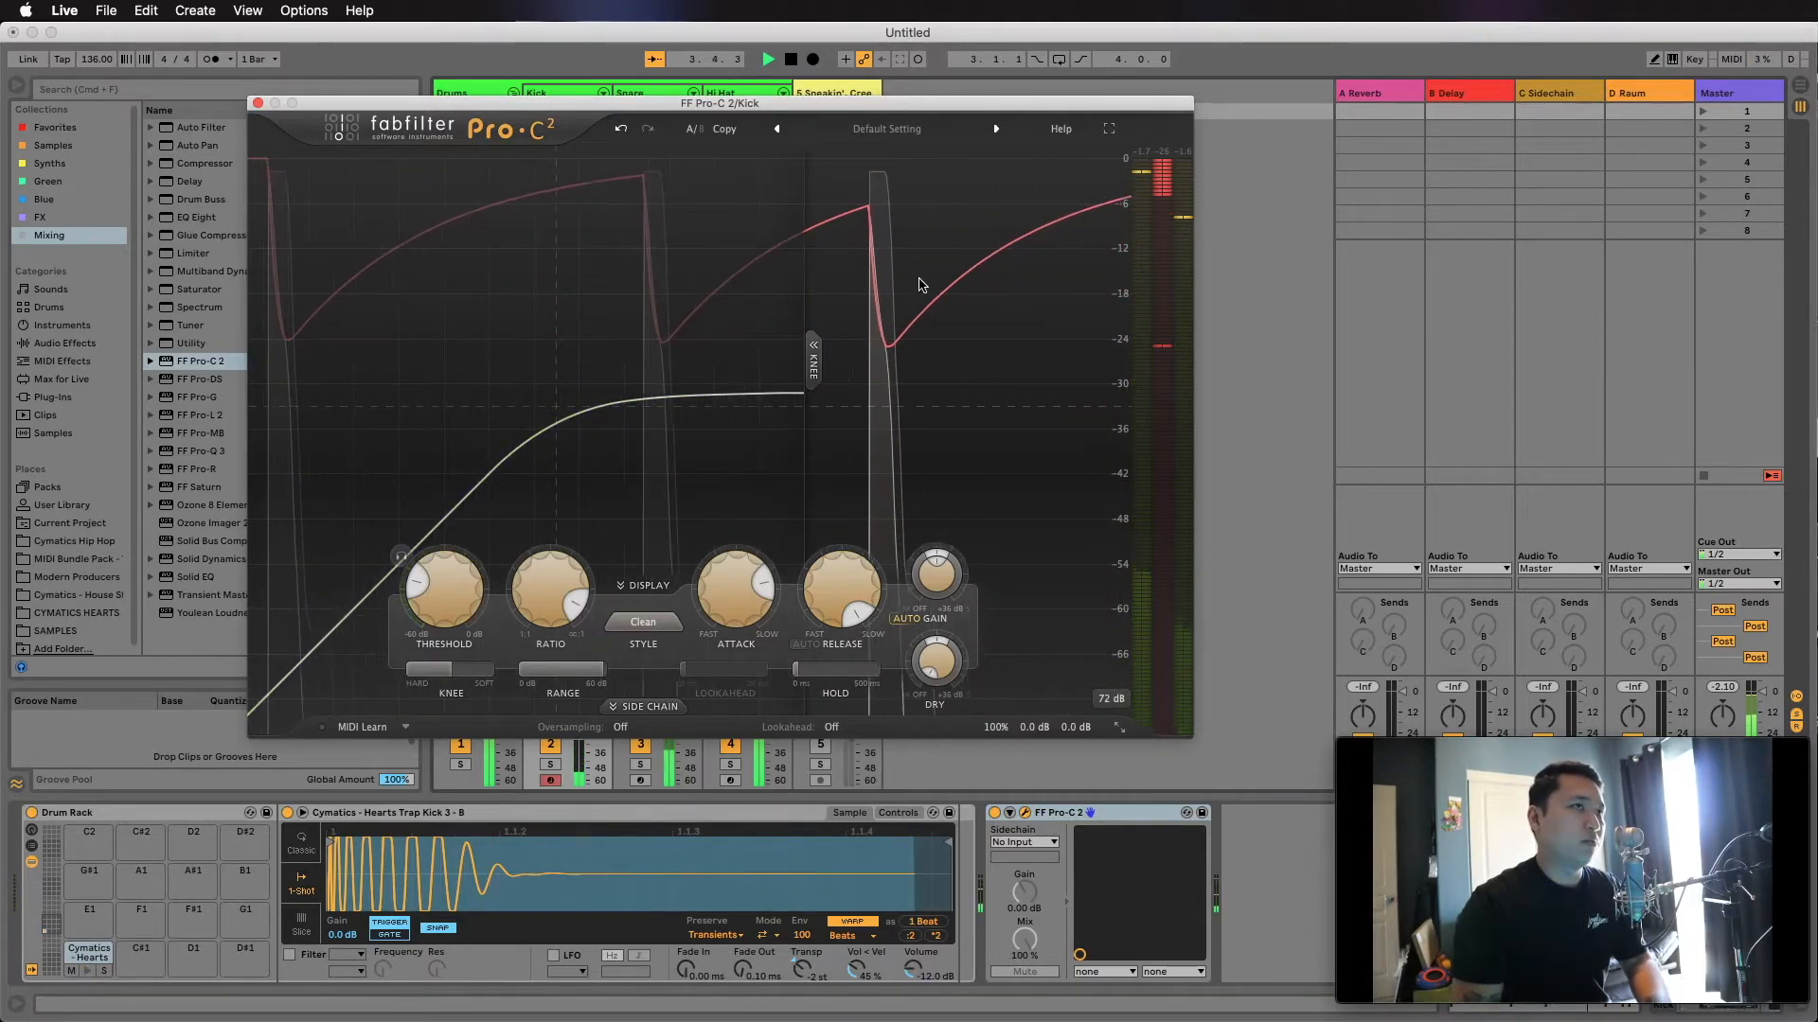
key(space)
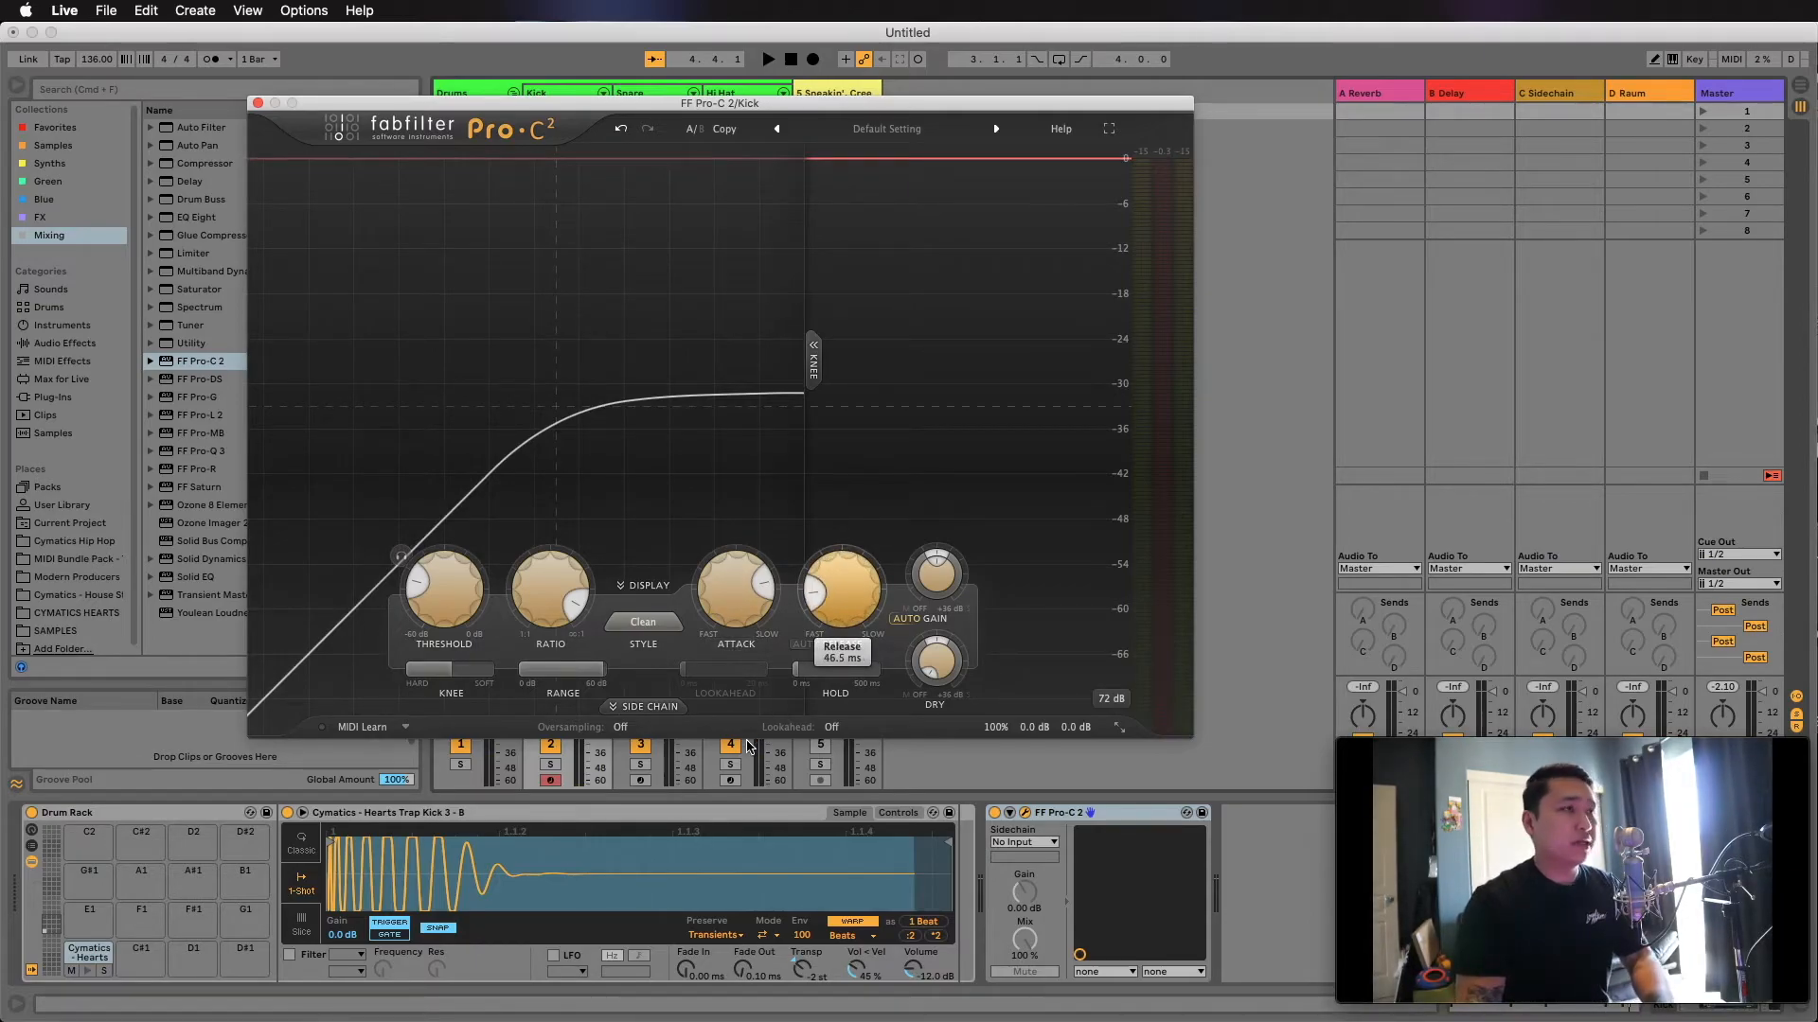
key(space)
key(space)
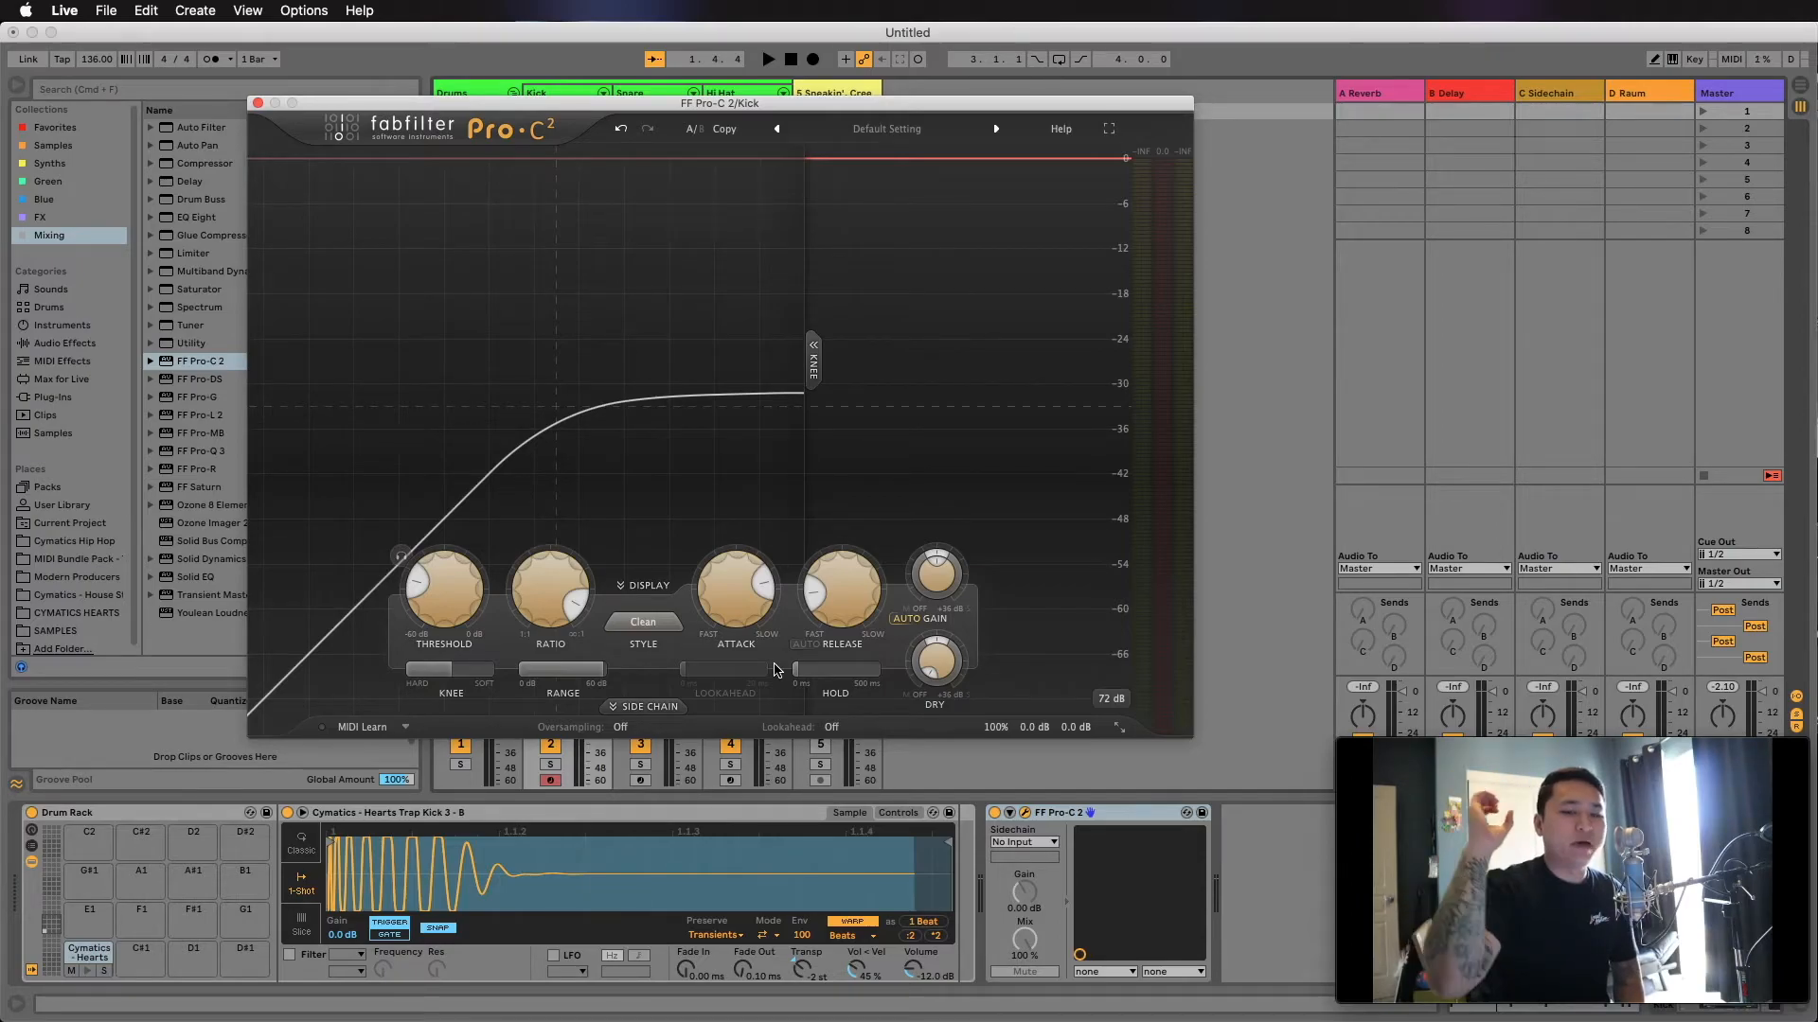
key(space)
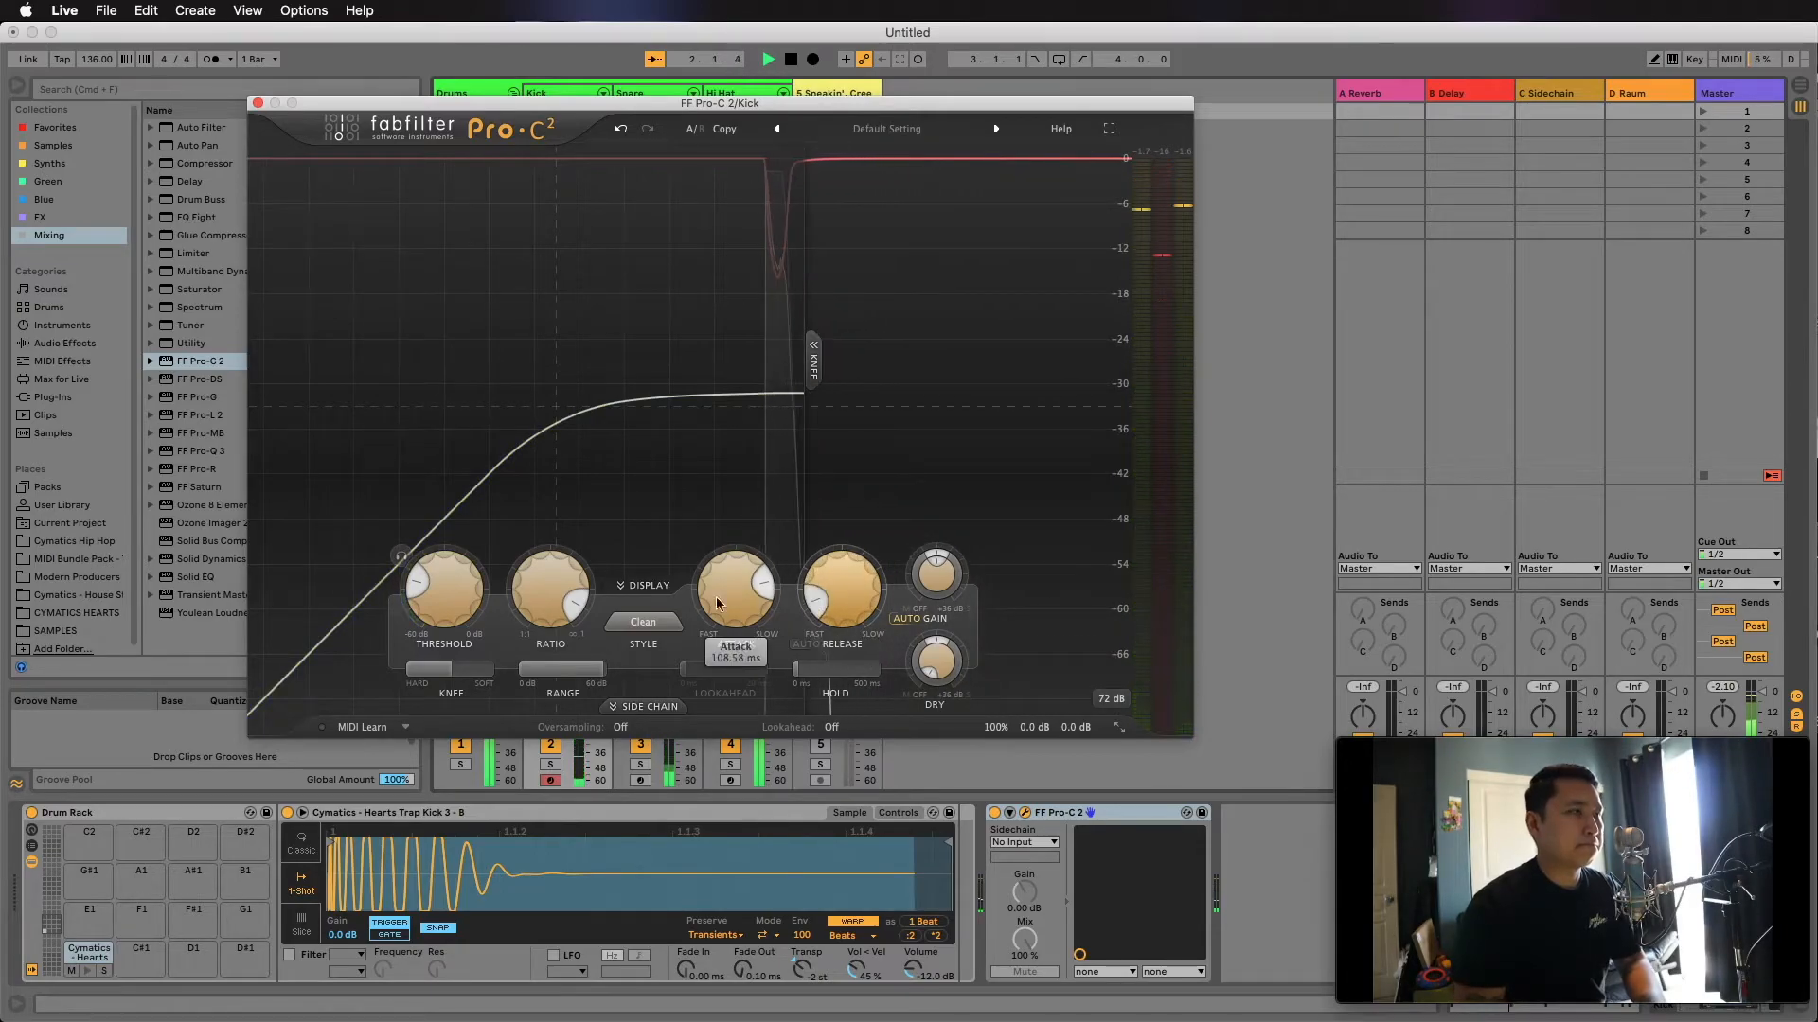
key(space)
Set the kick compressor's threshold to -11.06 dB during playback and close the plug-in window.
drag(429, 606, 435, 544)
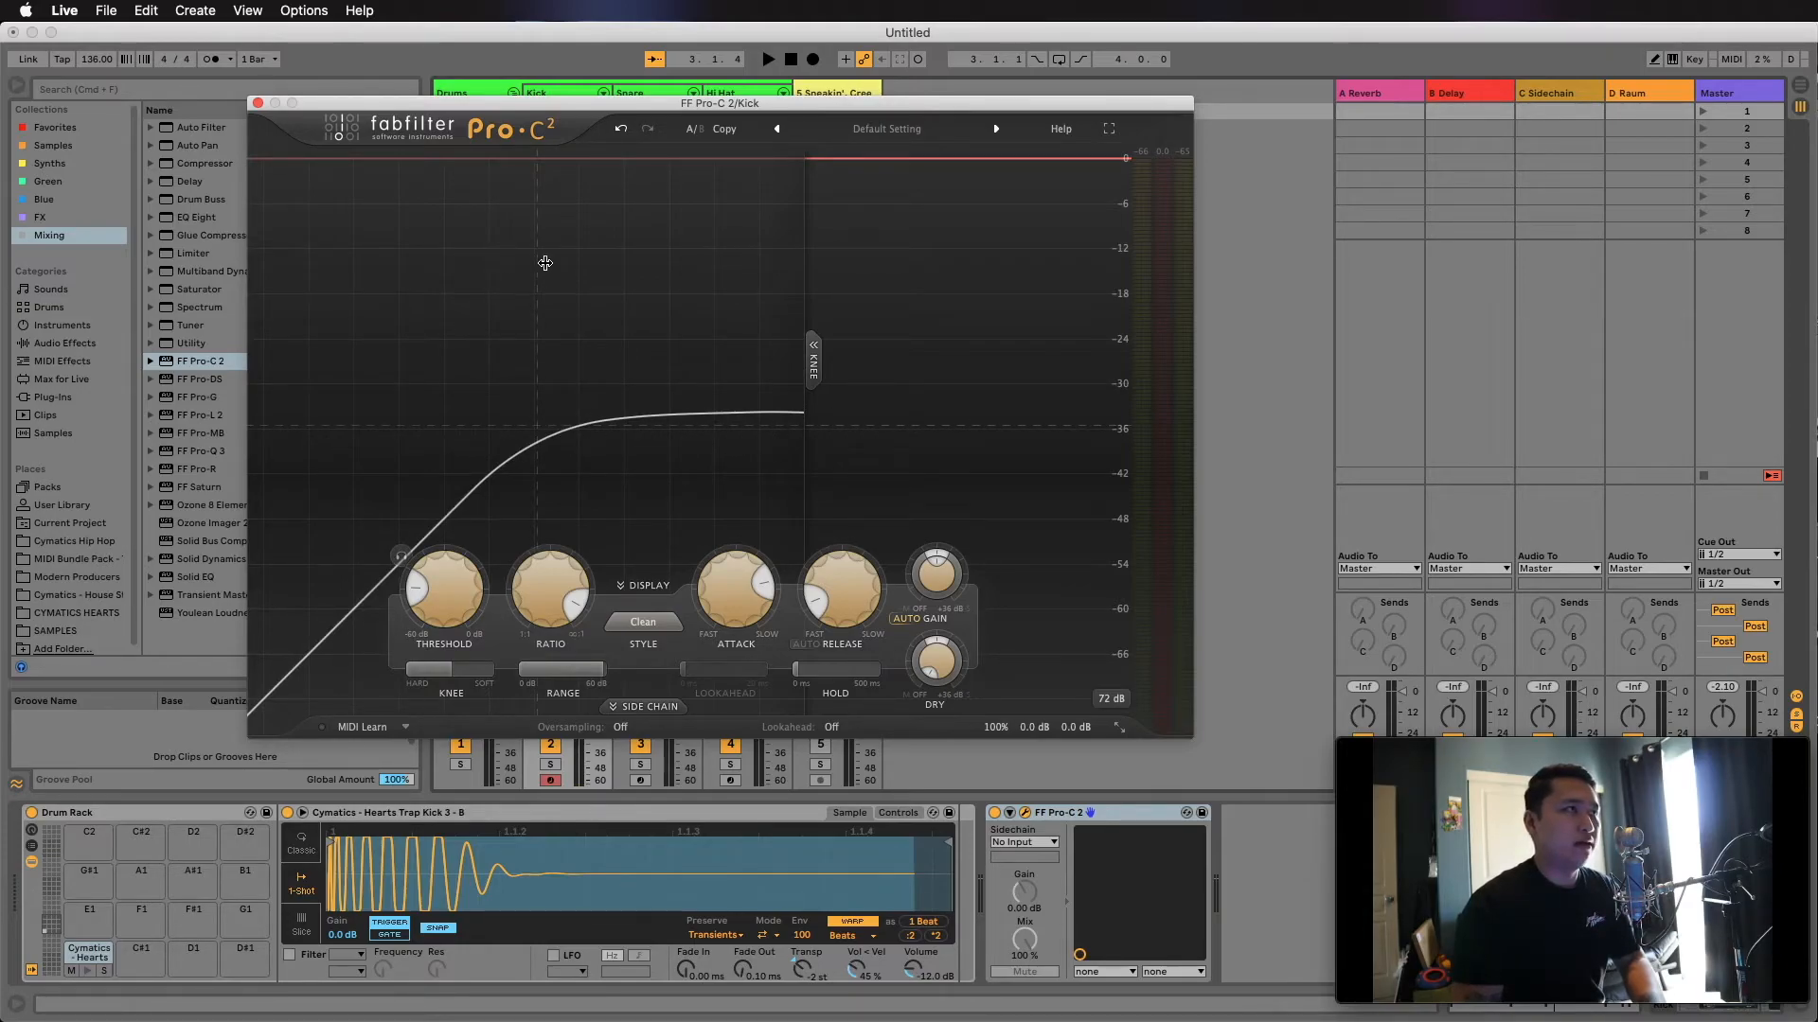
key(space)
drag(443, 591, 483, 481)
mouse_move(435, 614)
mouse_down()
mouse_move(441, 538)
mouse_move(423, 614)
mouse_up()
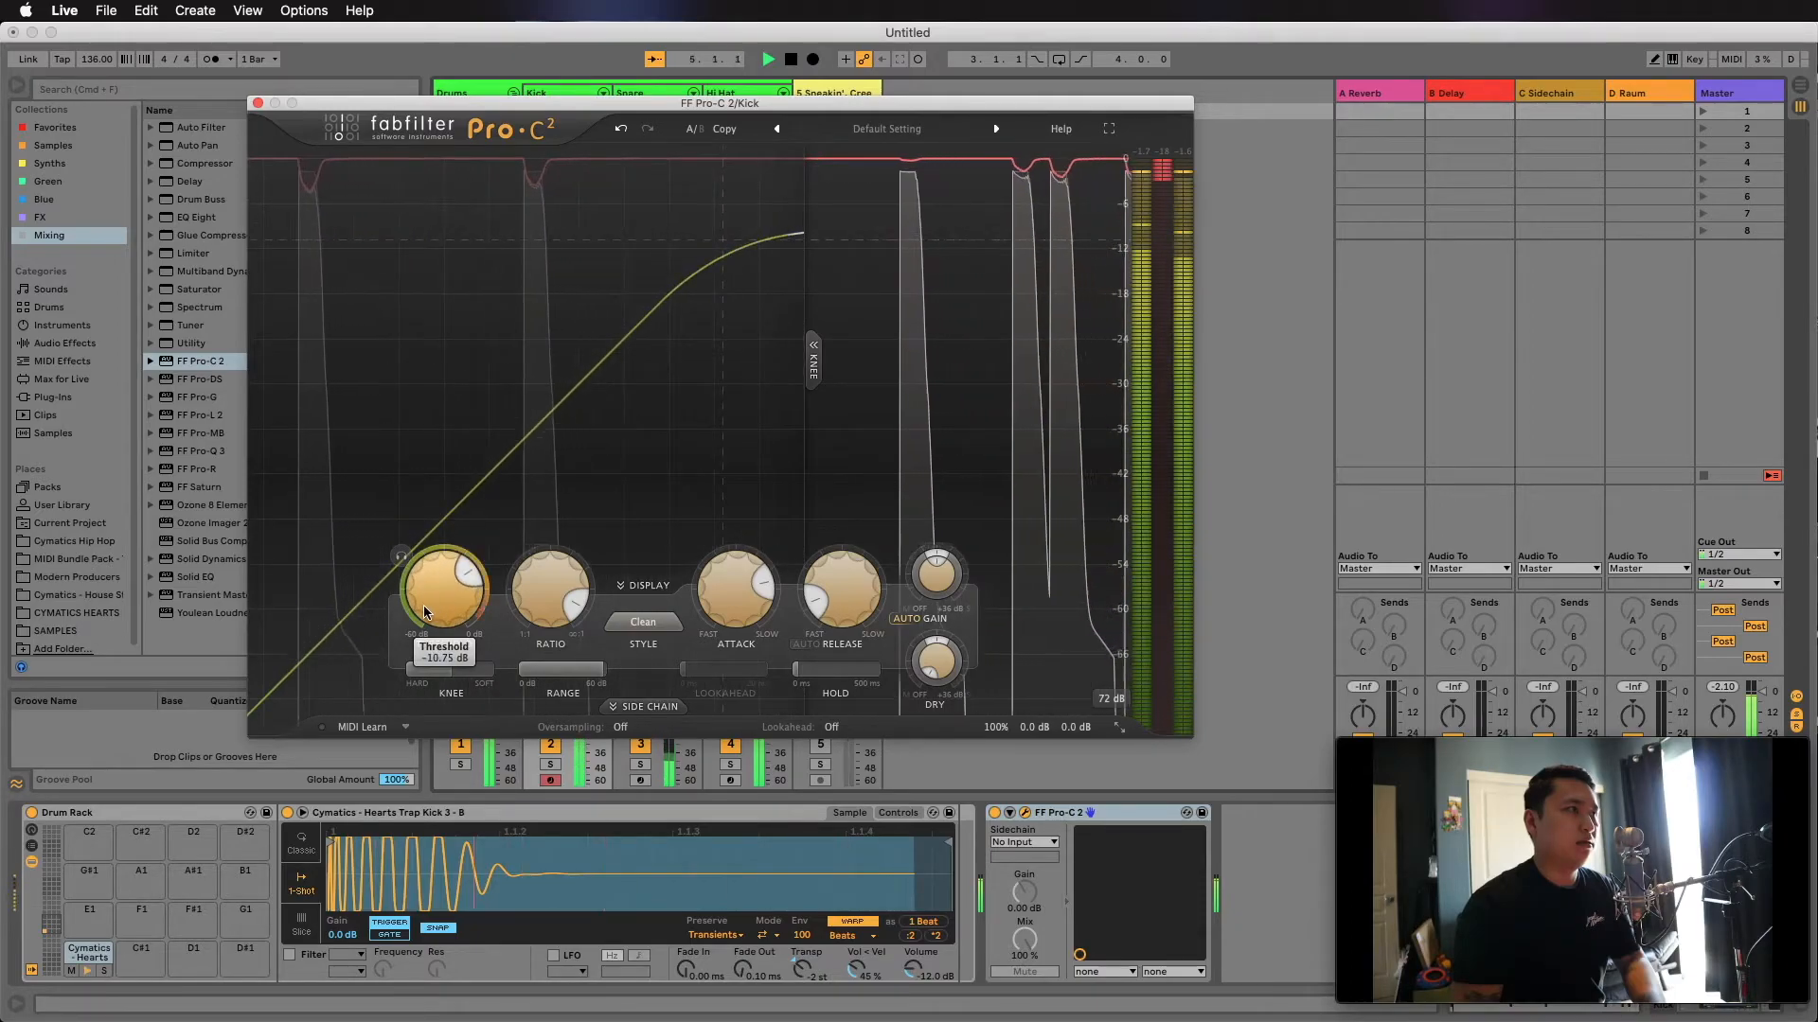
key(space)
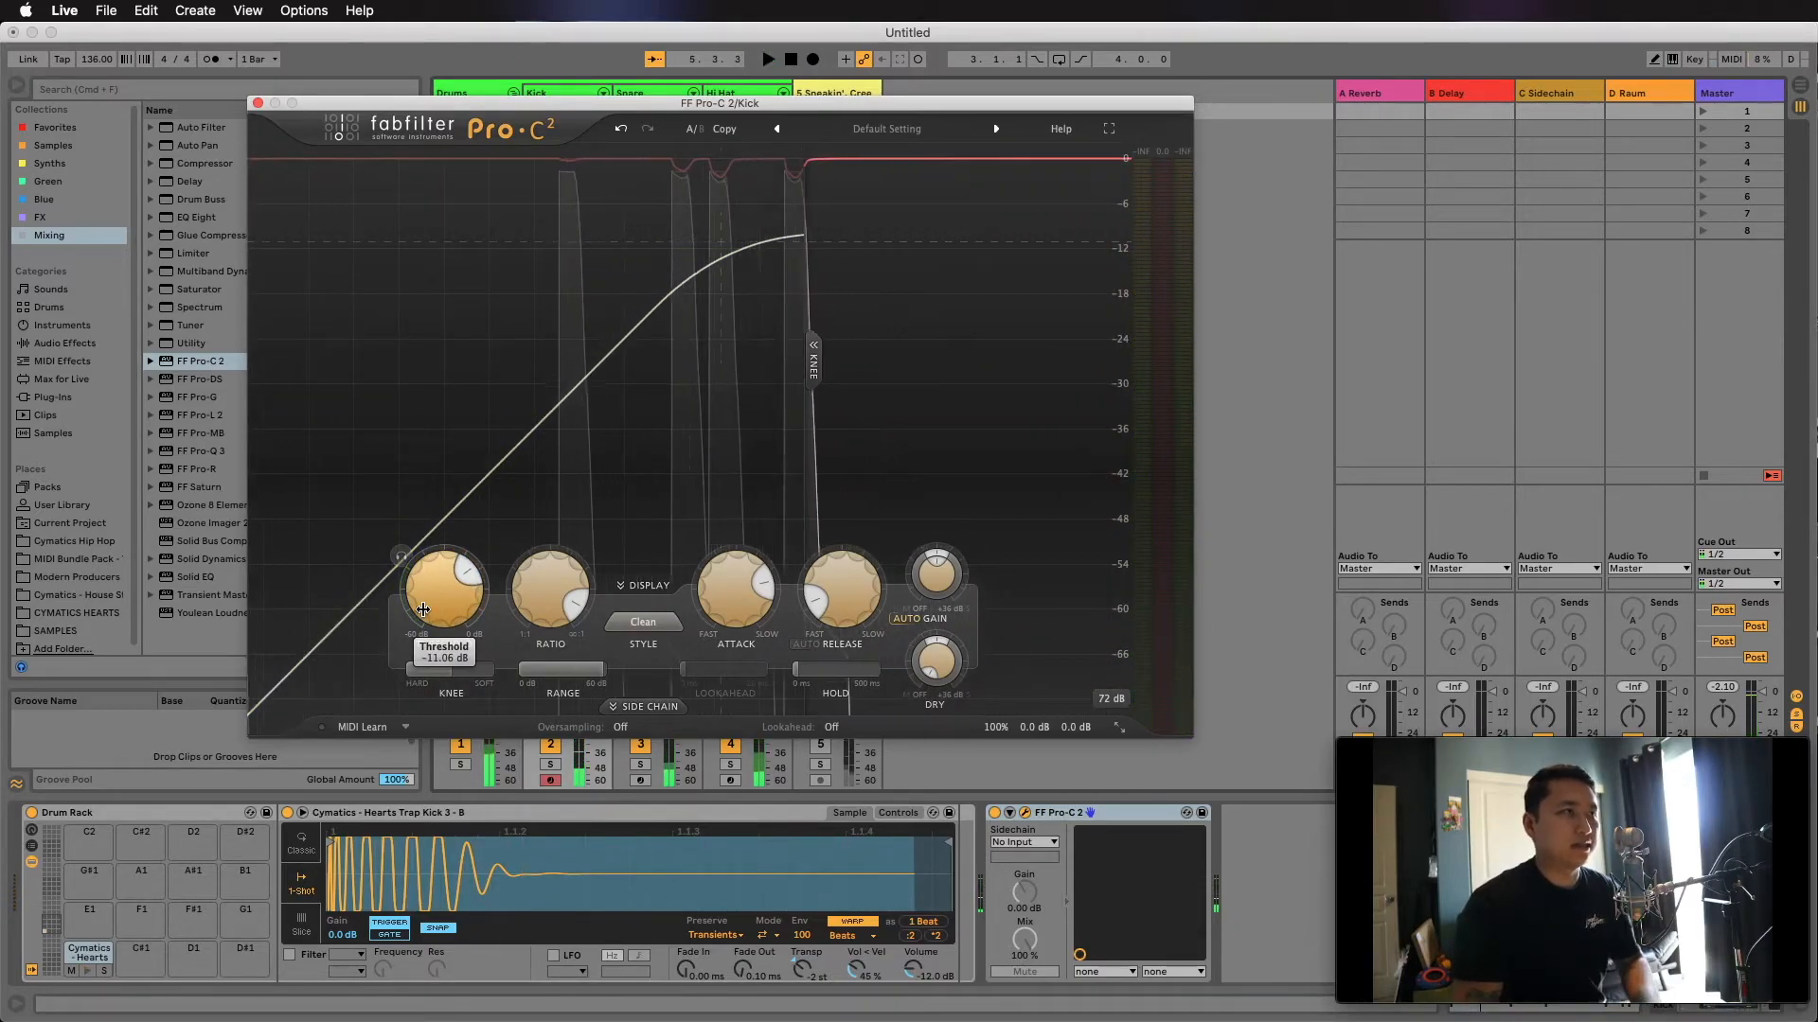
key(space)
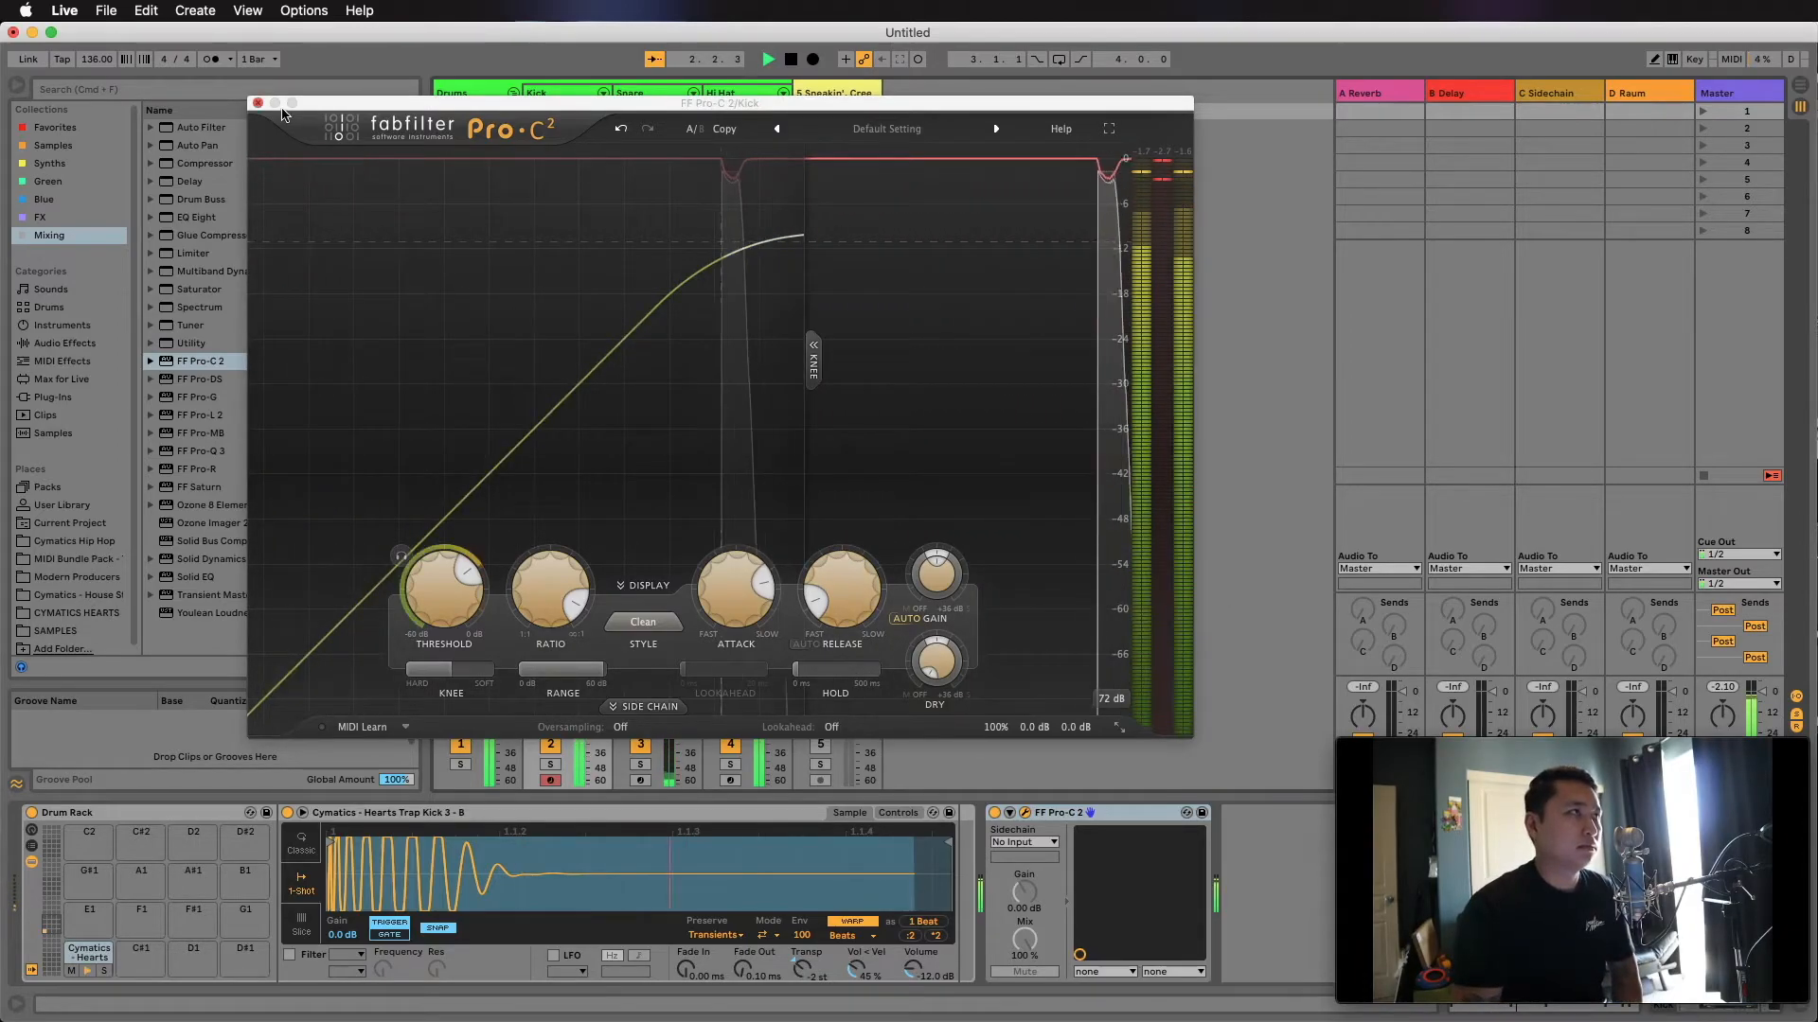
click(257, 103)
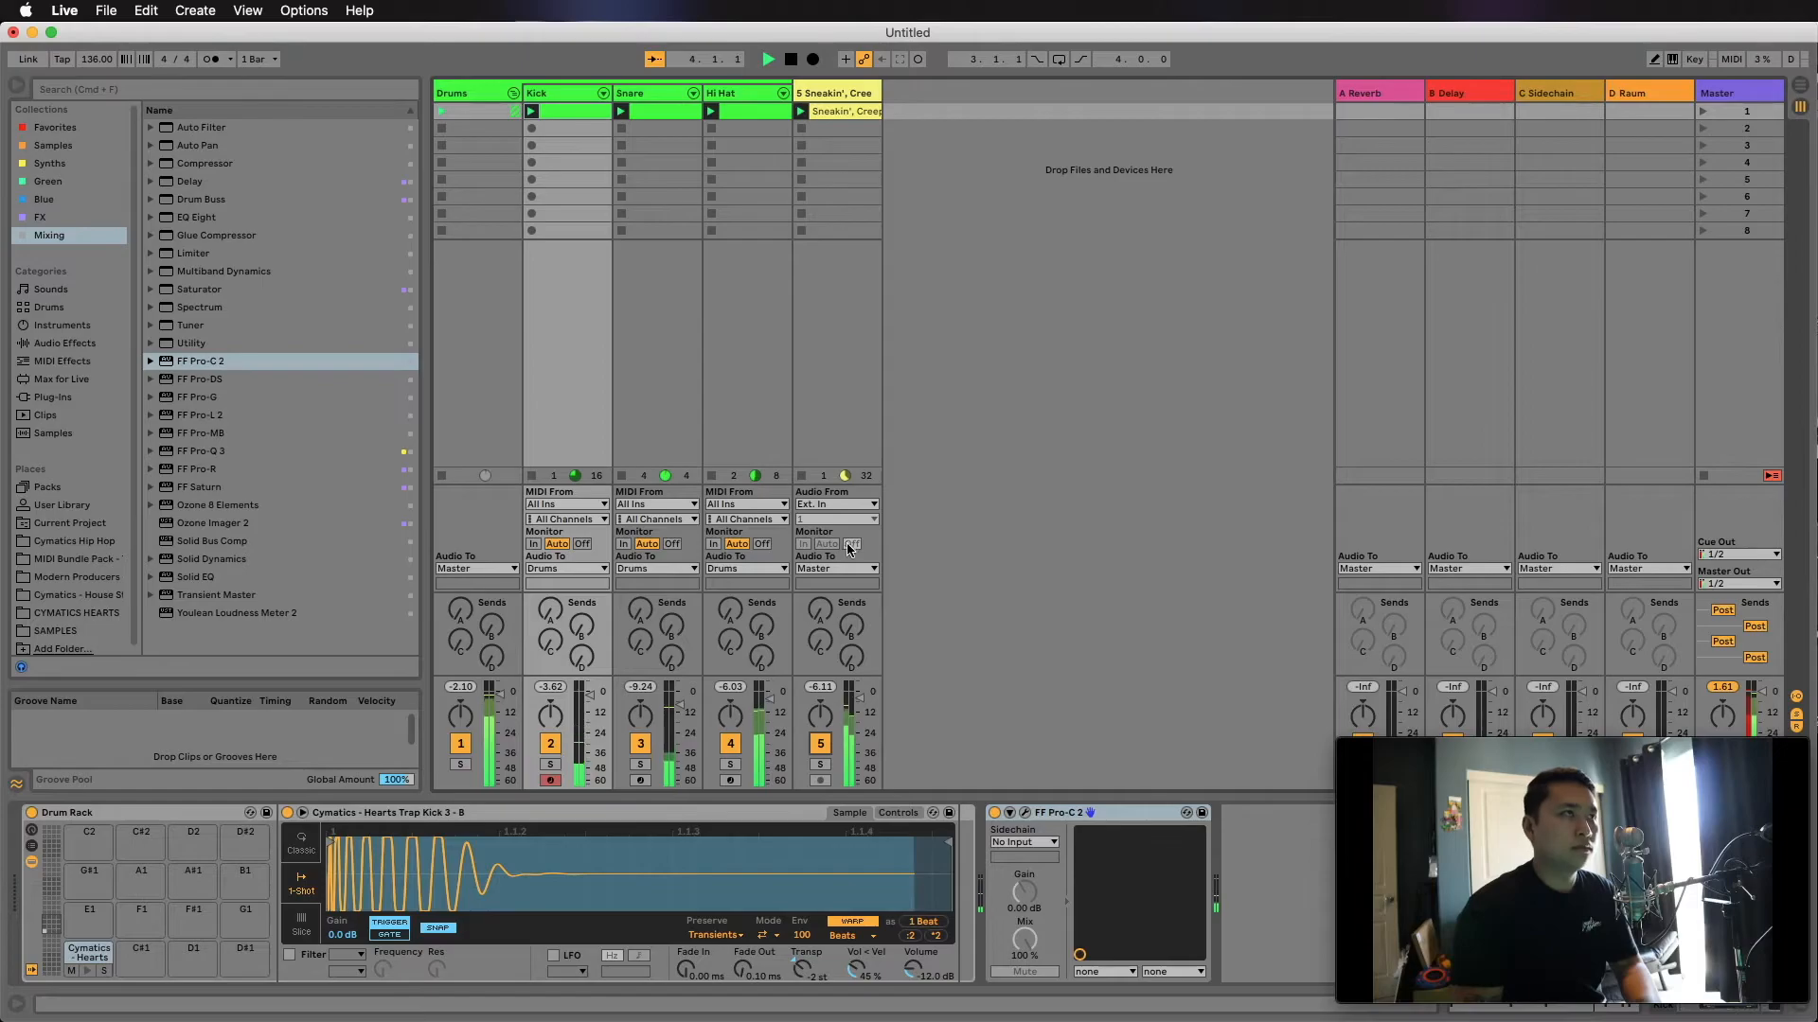
Add FF Pro-C 2 to the snare track, move its window clear of the mixer, and solo the drum group.
click(634, 93)
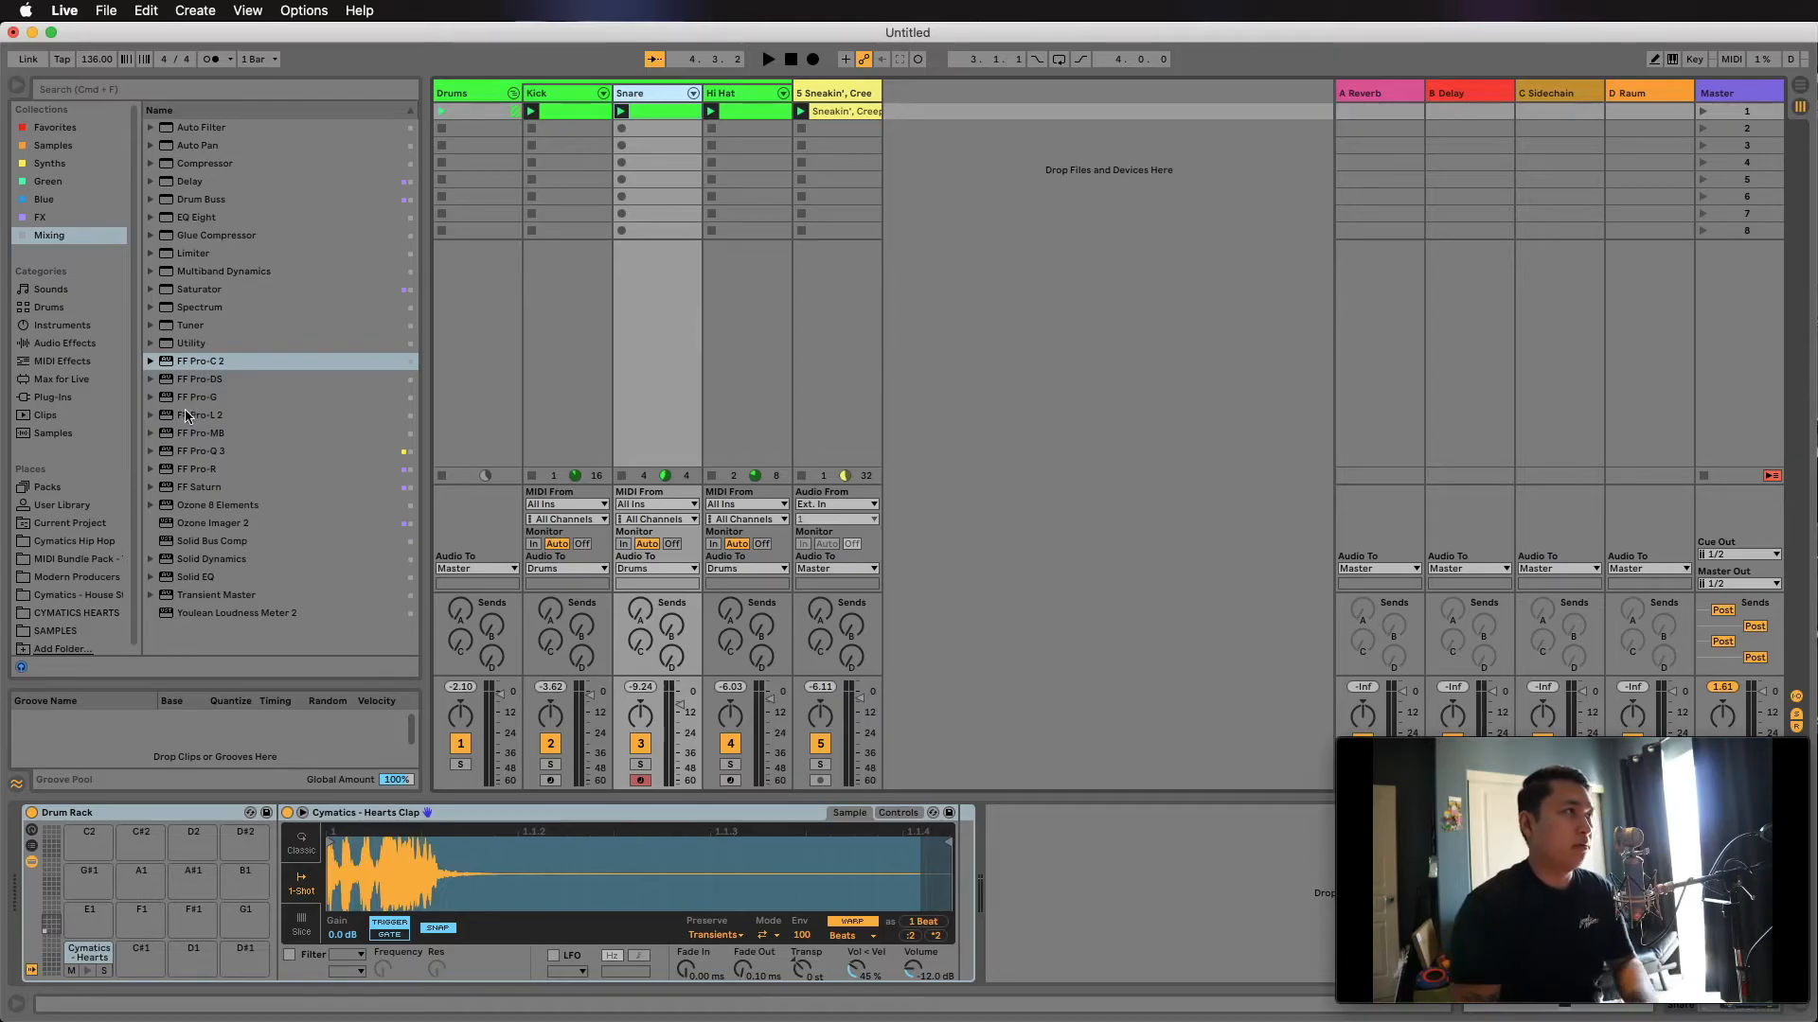
double_click(211, 361)
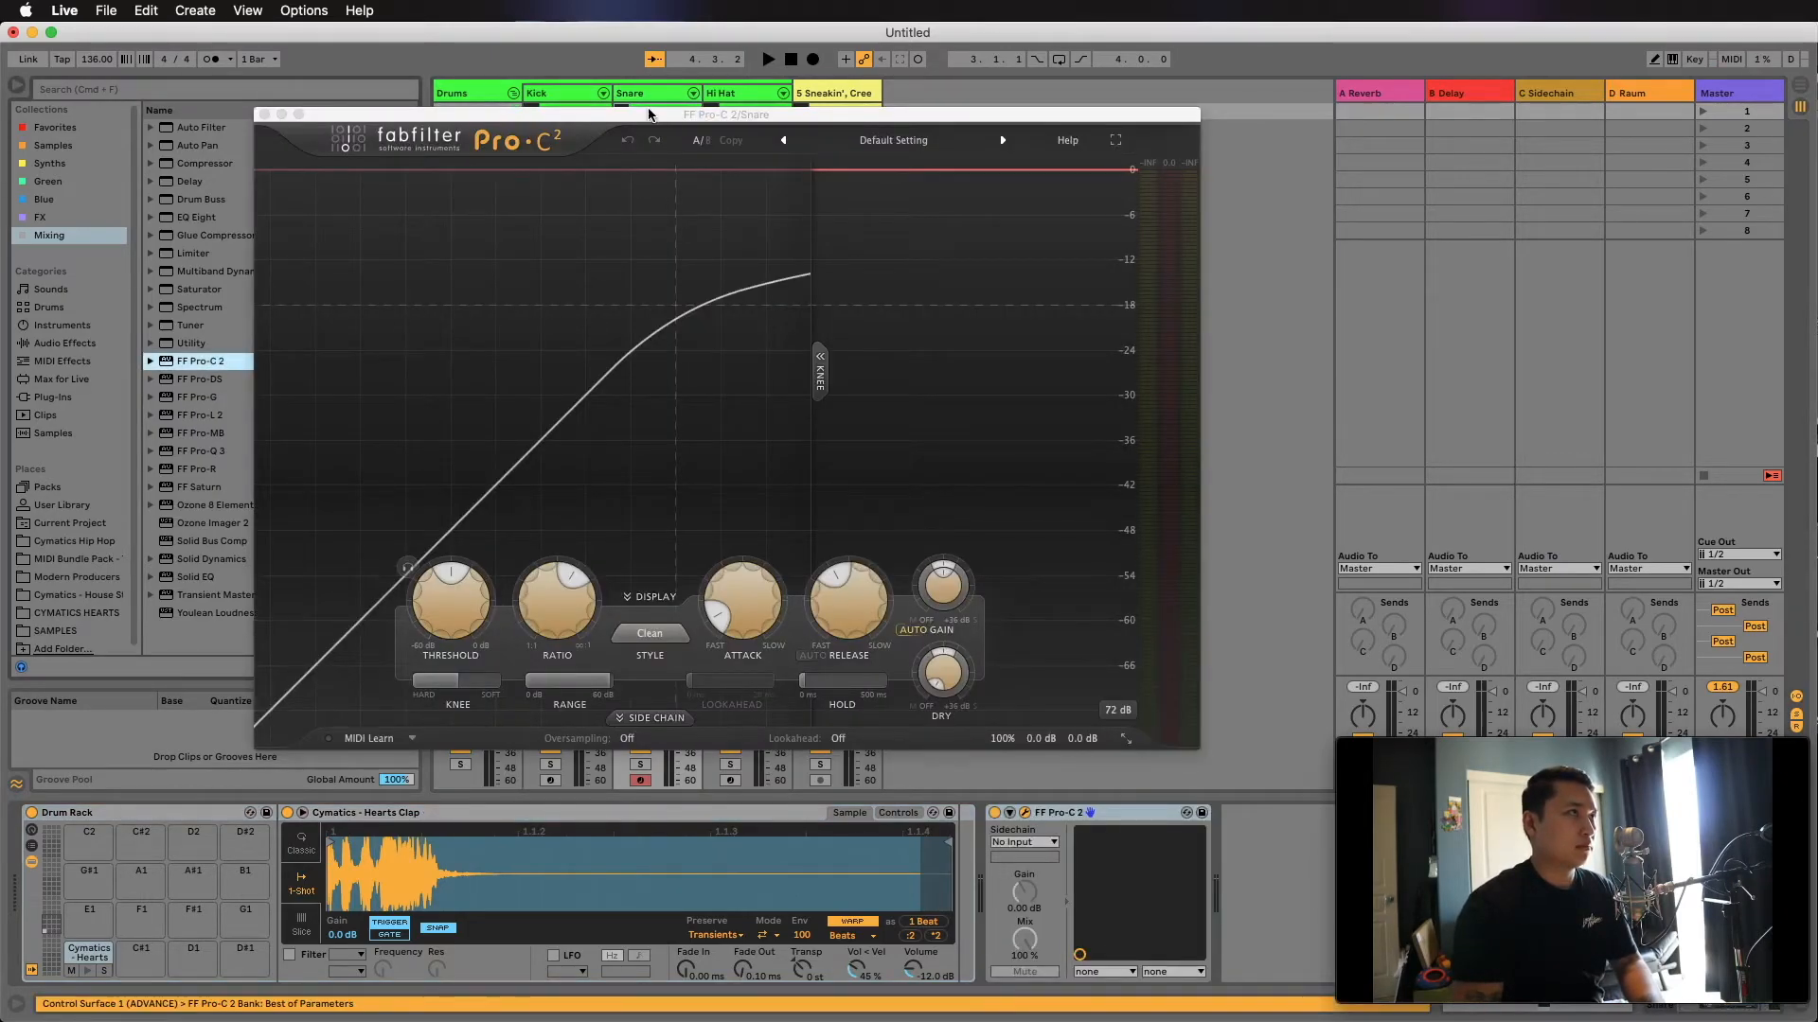
drag(649, 113, 1131, 81)
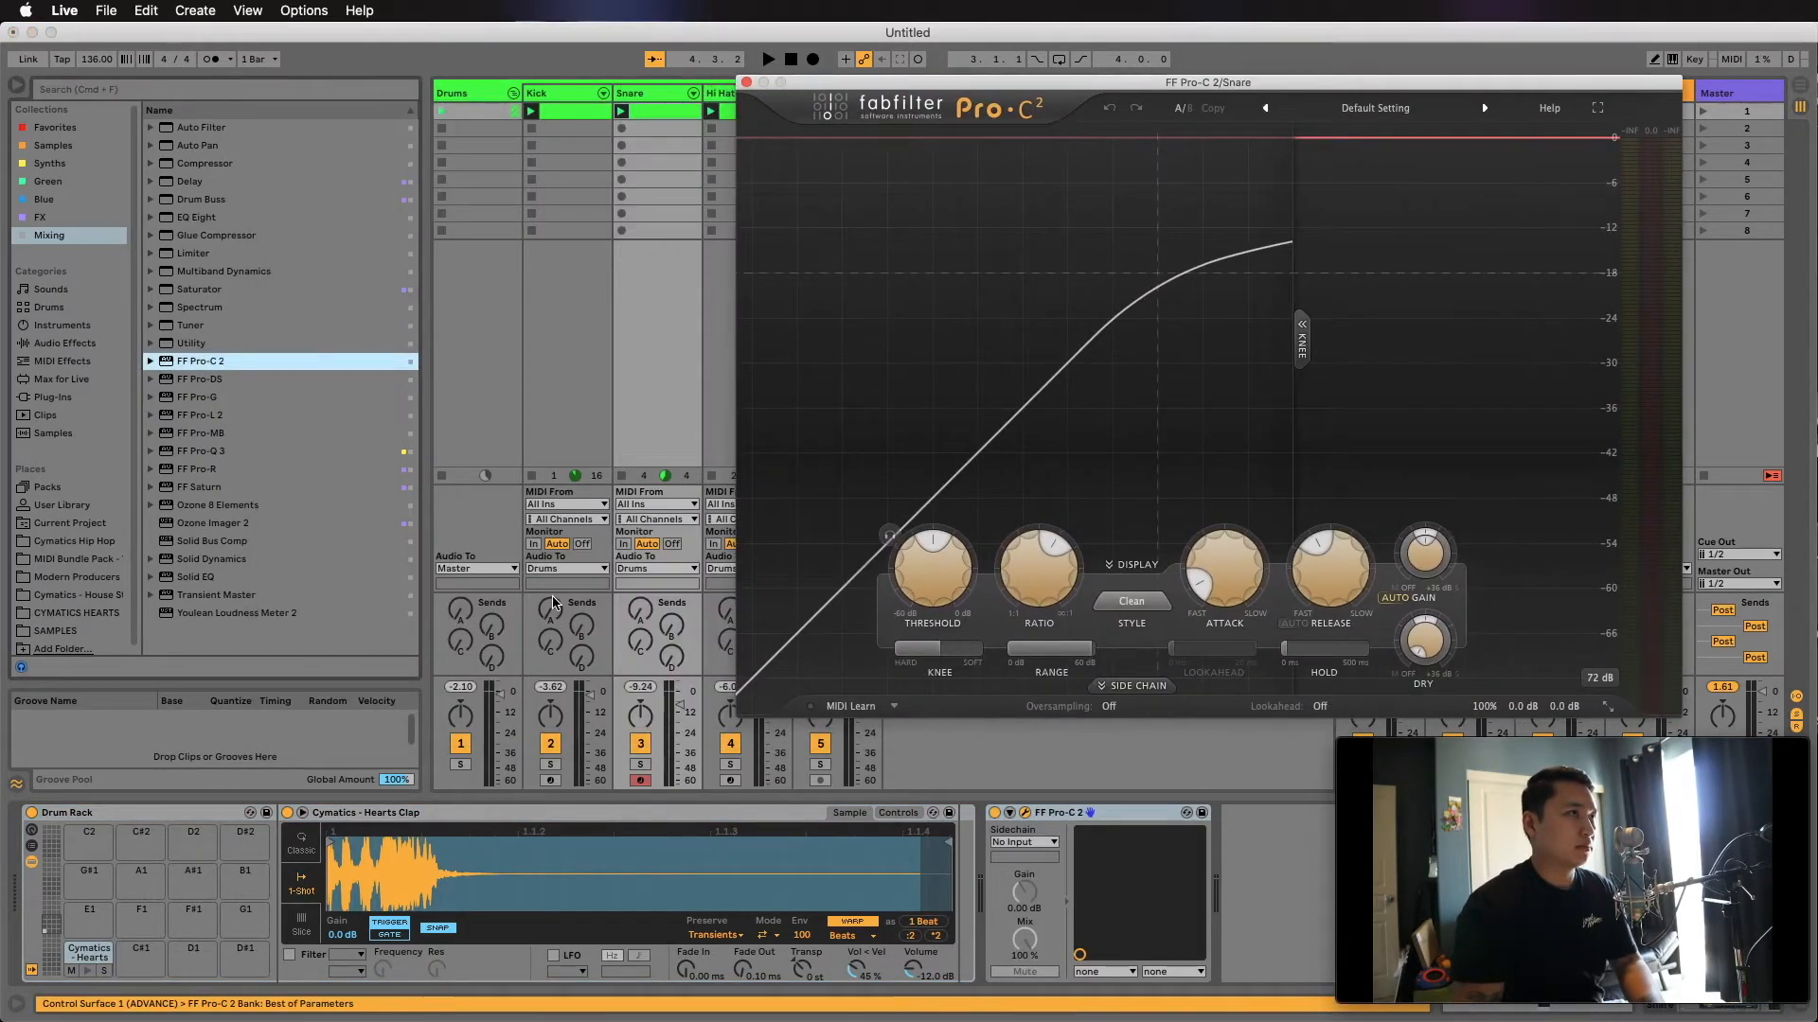
click(461, 765)
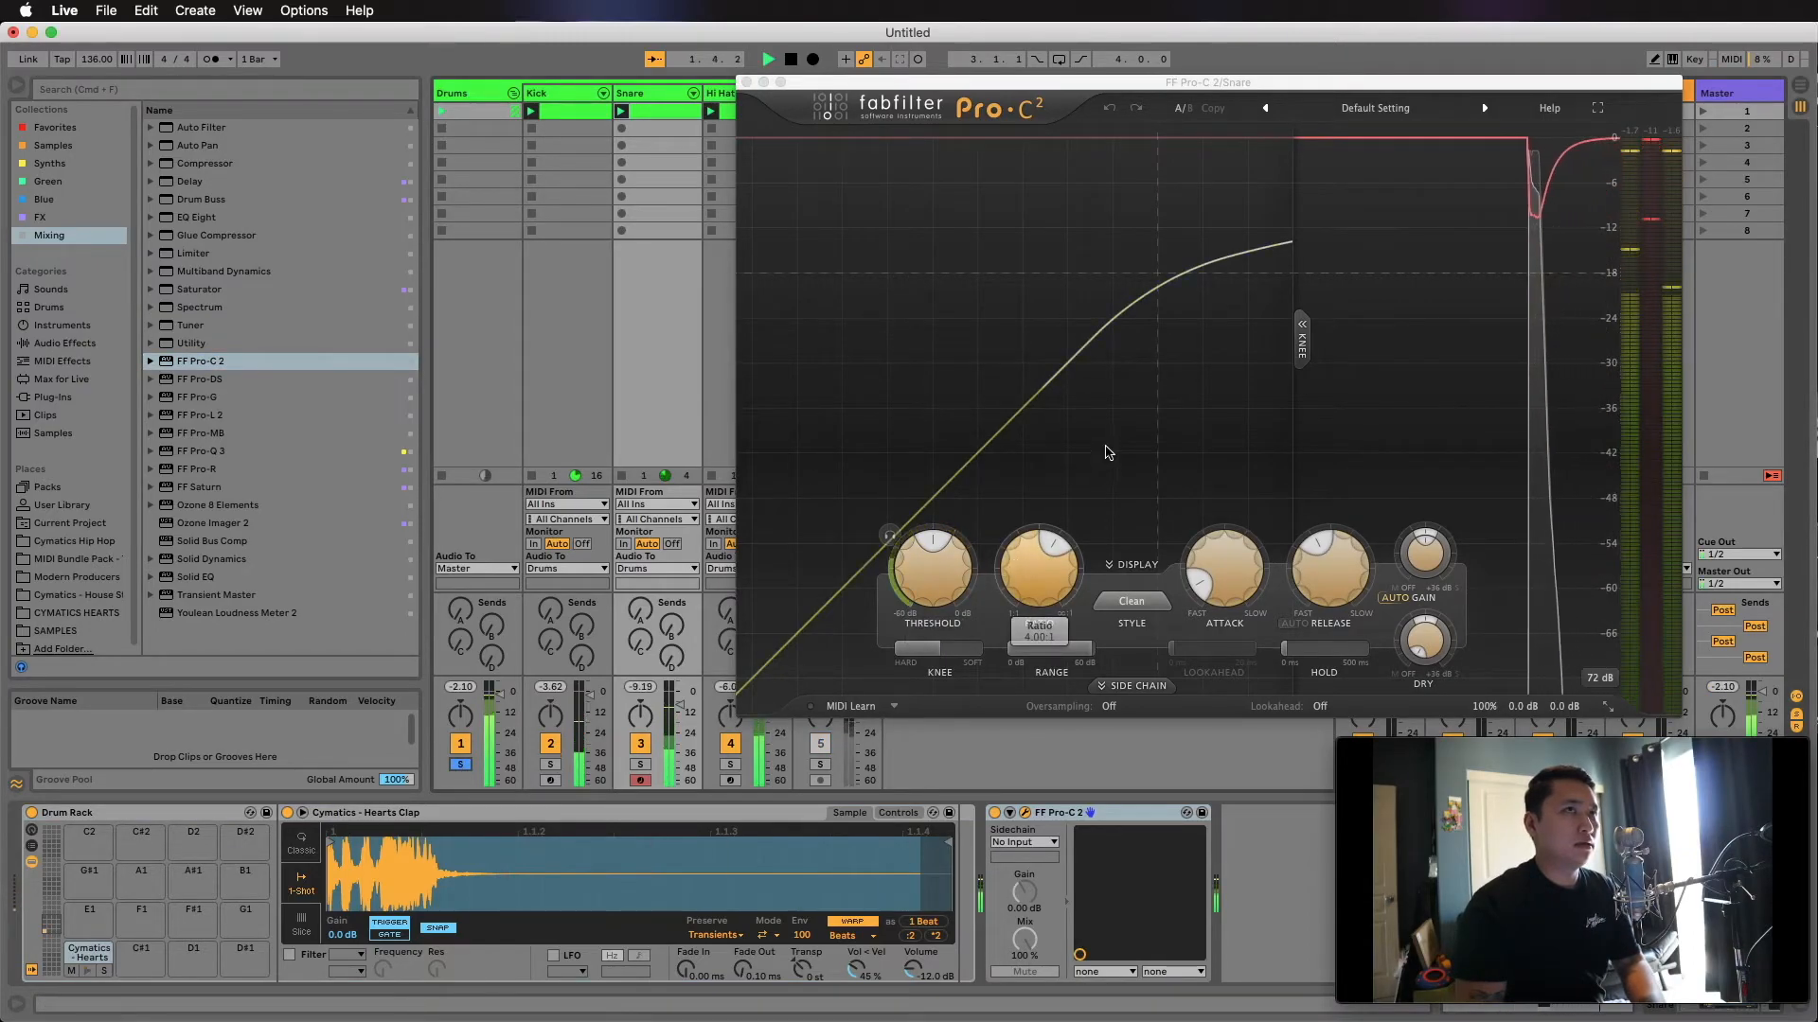
Set the snare compressor's attack to 0.005 ms and play the drums with the fast attack.
drag(1202, 581, 1215, 669)
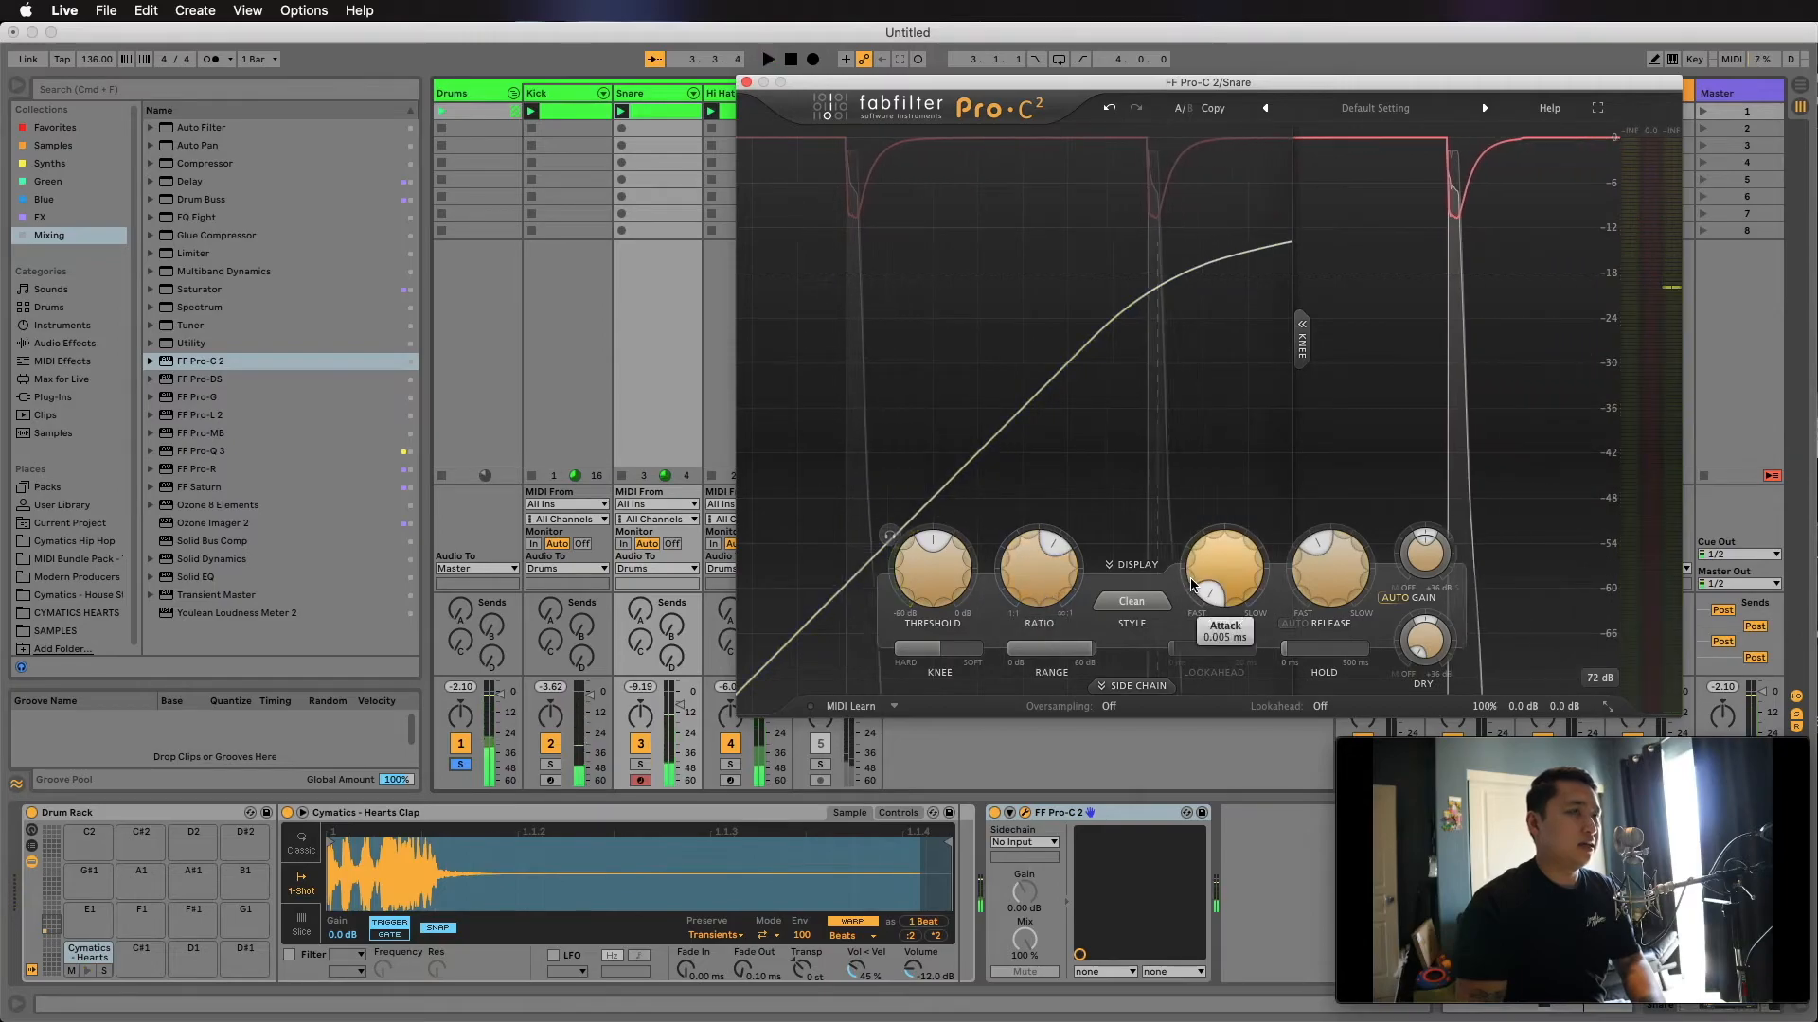
key(space)
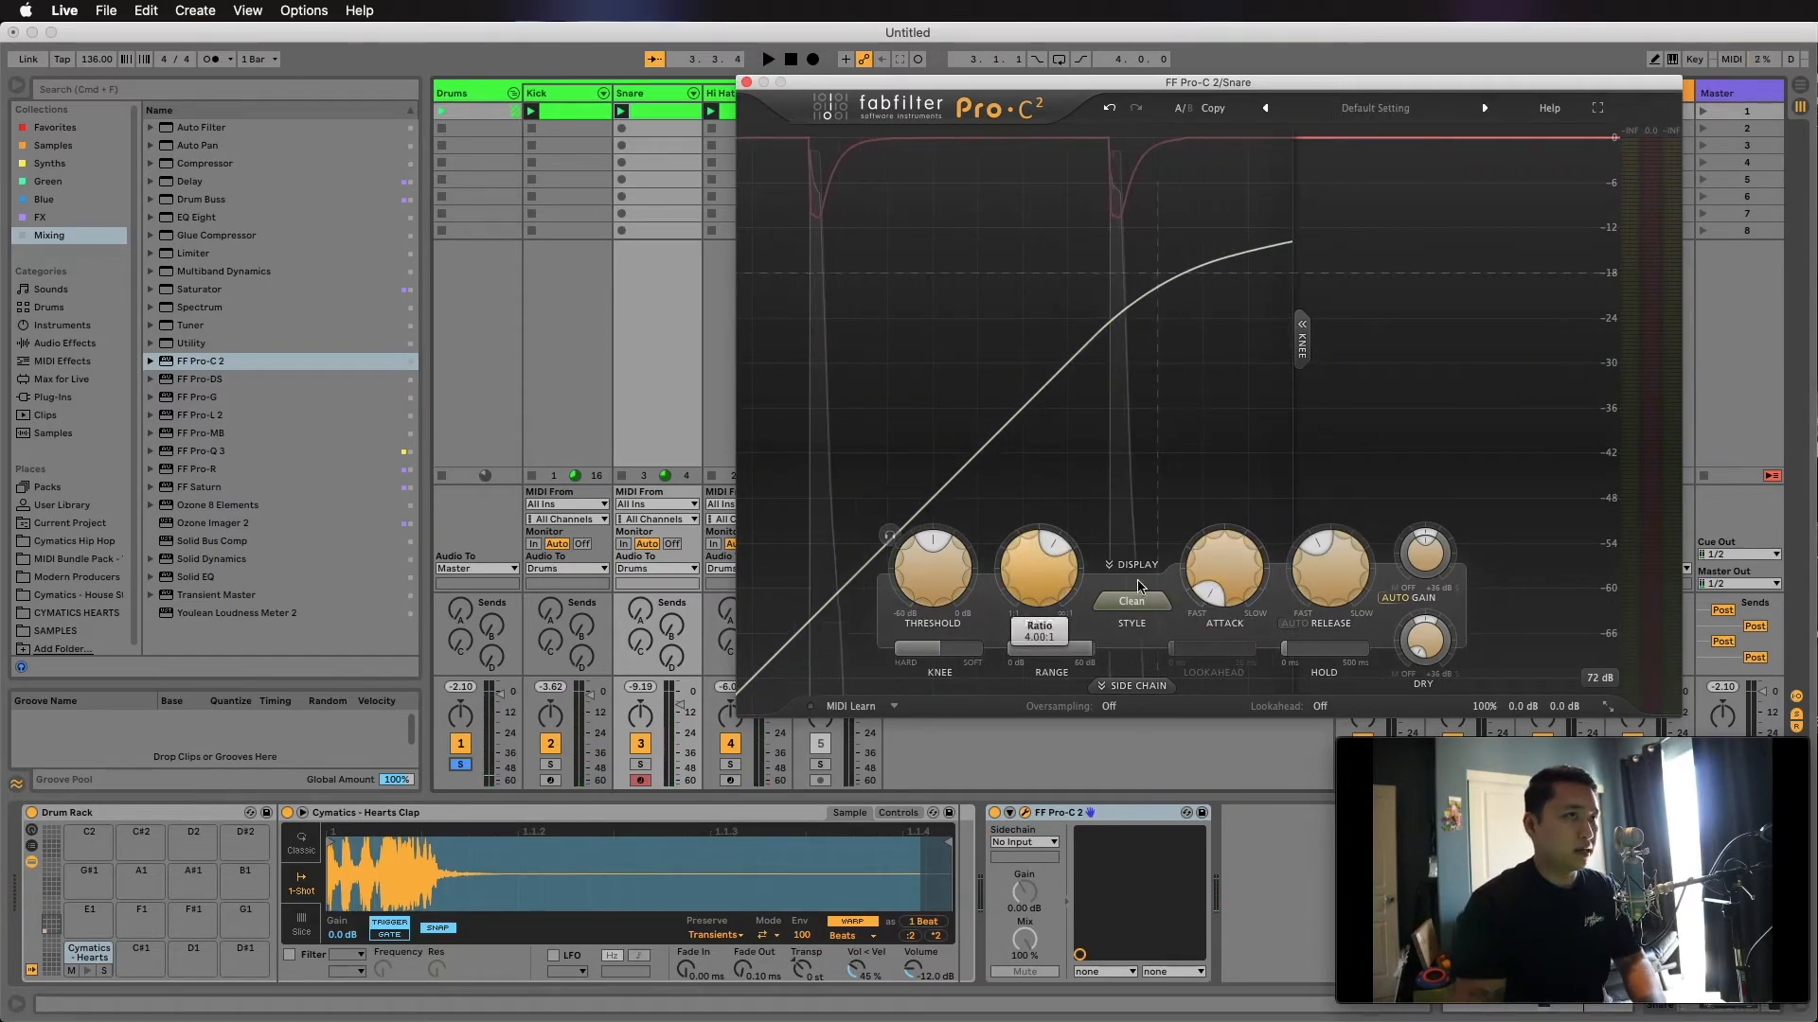
key(space)
Slow the snare compressor's attack and raise its threshold during playback, and stop the drums.
drag(1257, 586, 1201, 419)
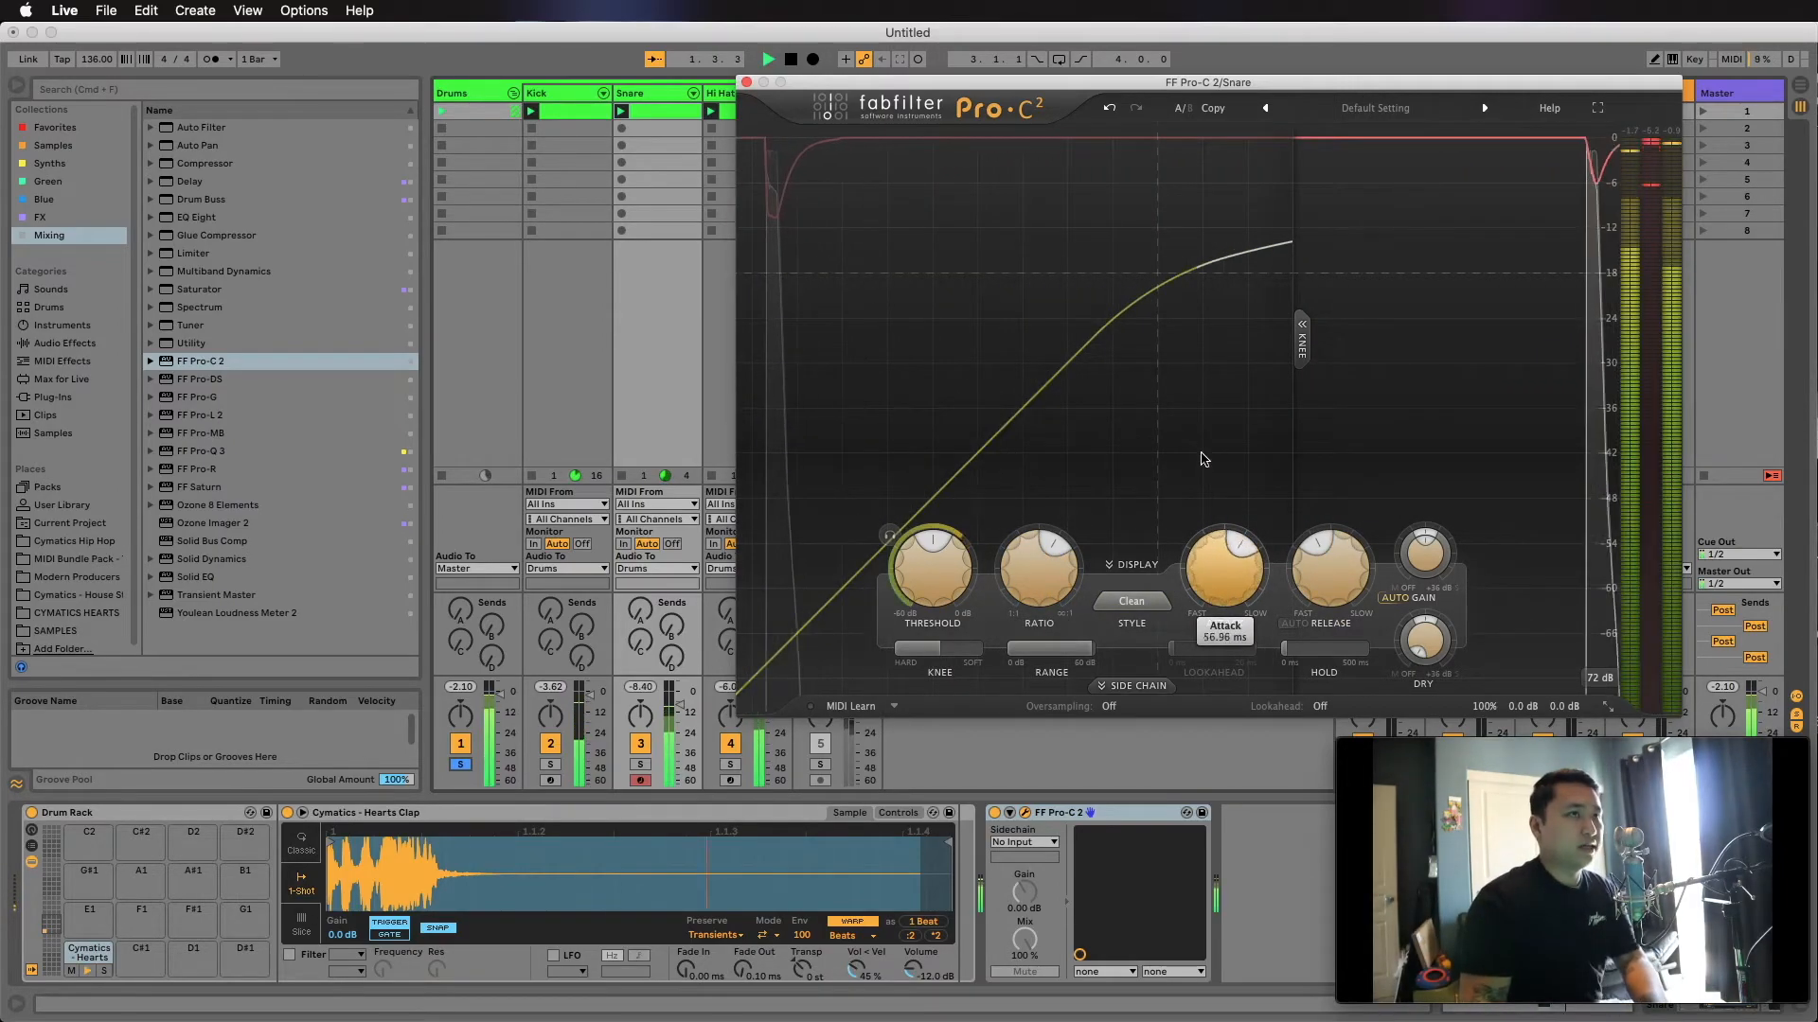
mouse_move(905, 564)
mouse_down()
mouse_move(887, 661)
mouse_move(973, 485)
mouse_move(899, 597)
mouse_up()
key(space)
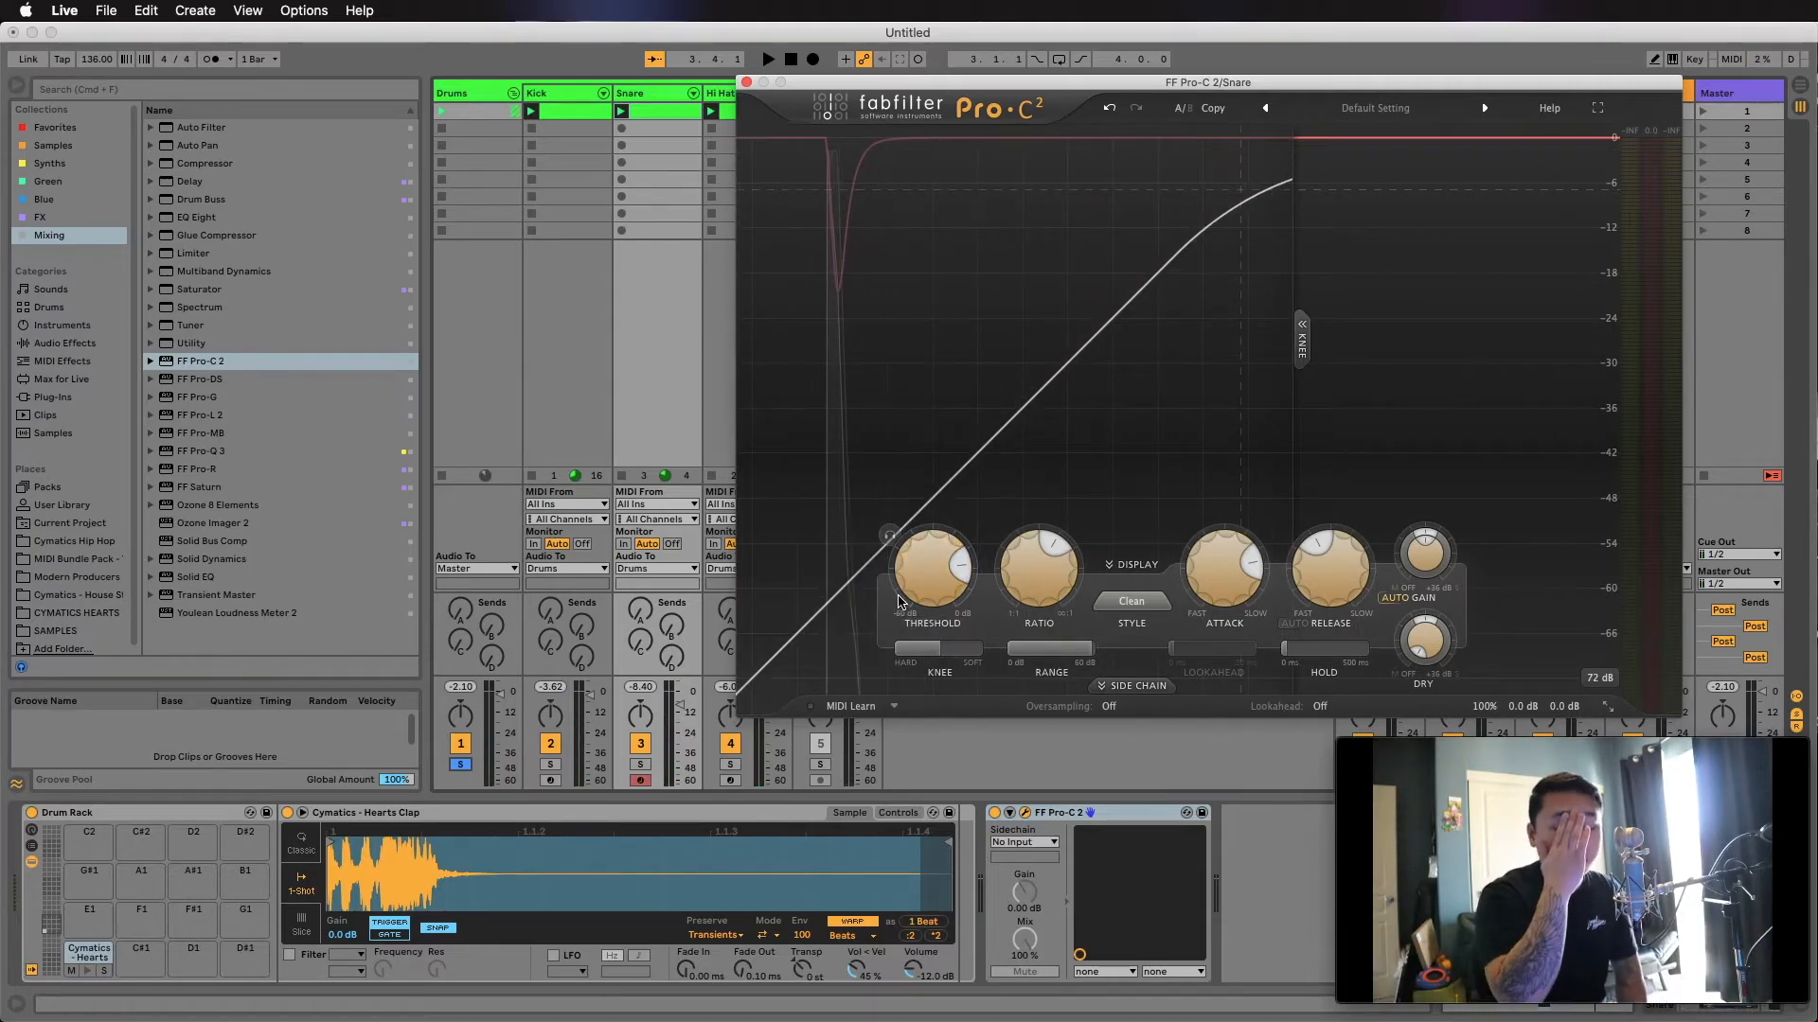
Lower the snare compressor's threshold to -45.96 dB, set the attack back to 0.005 ms, and play the drums.
drag(959, 584, 898, 575)
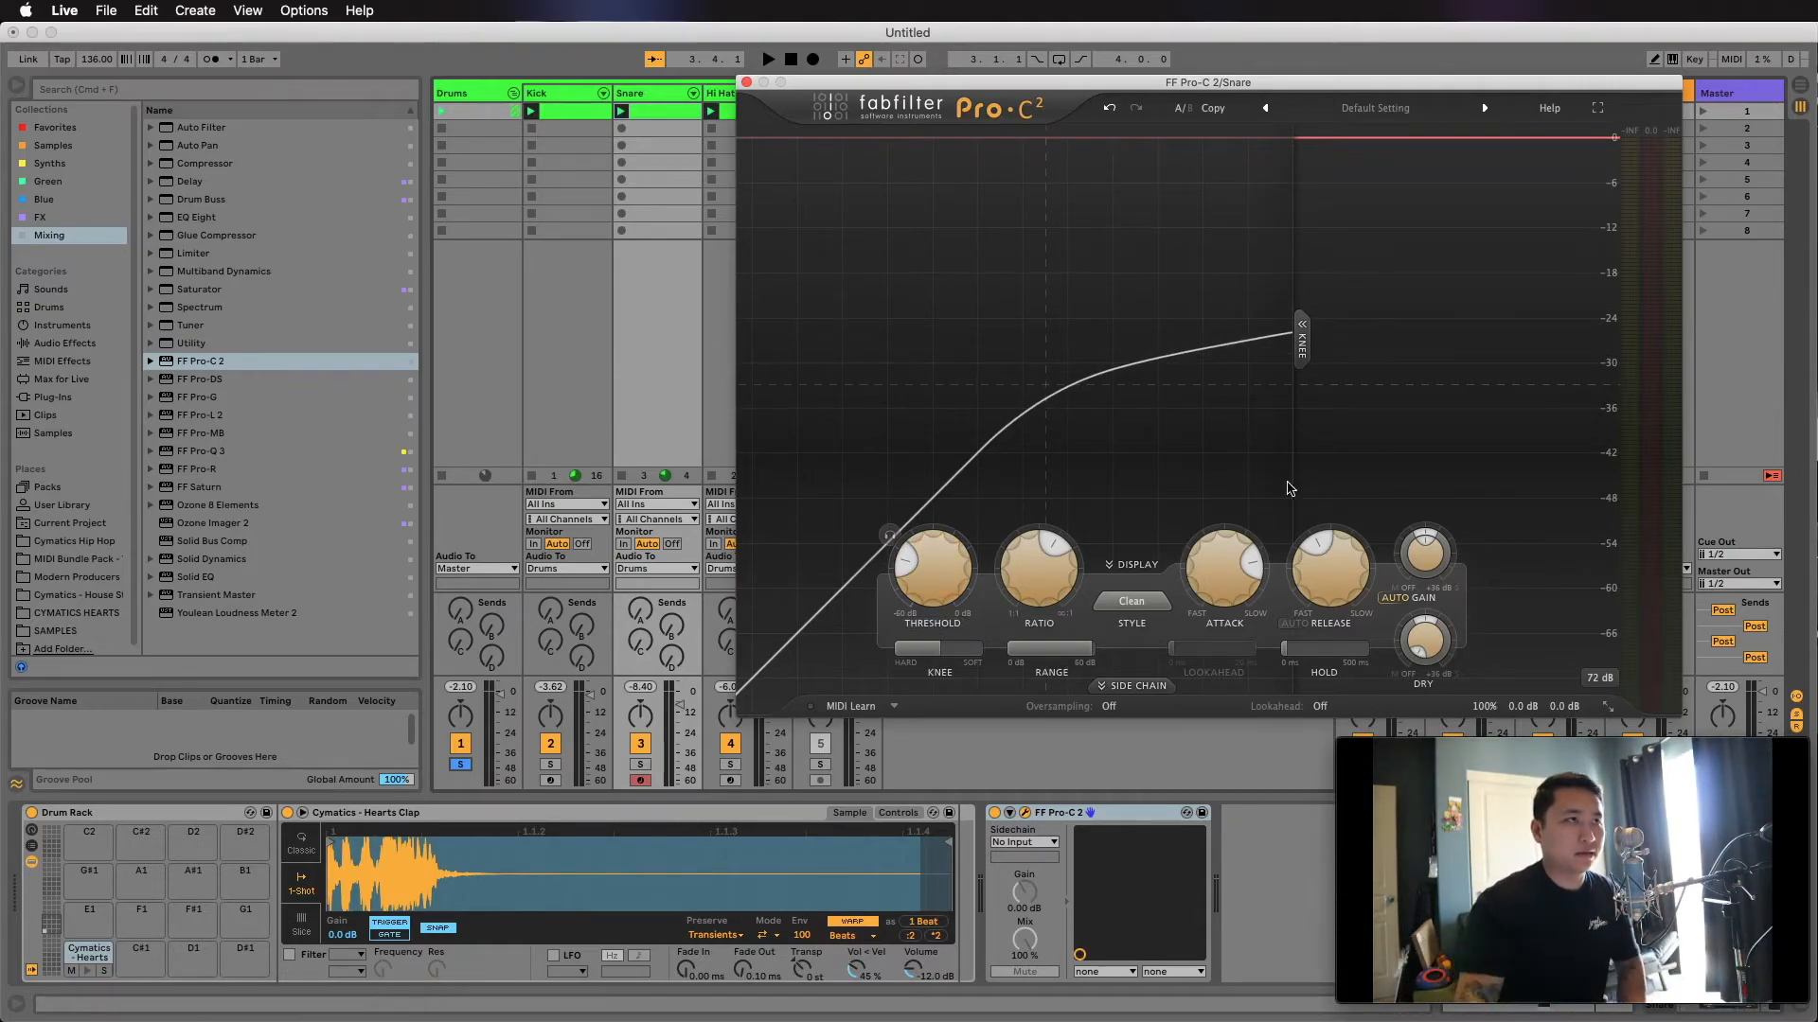
drag(911, 602, 932, 566)
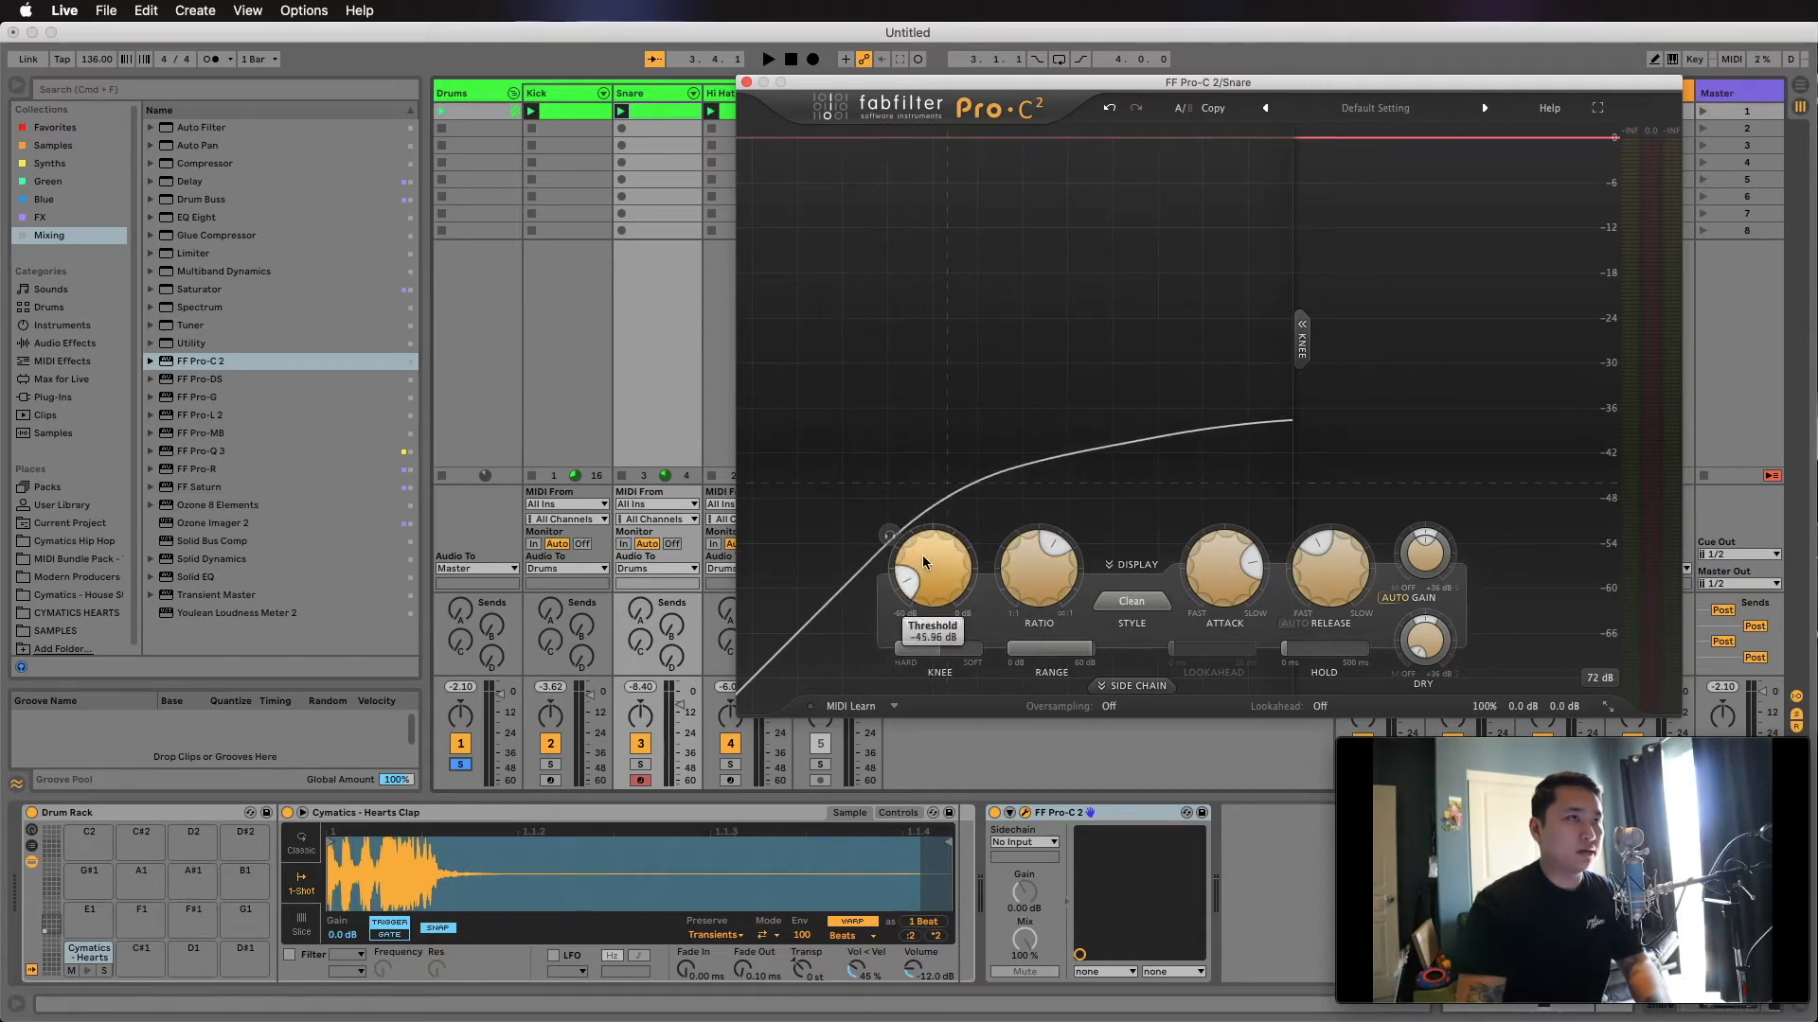
drag(1202, 560, 1179, 1004)
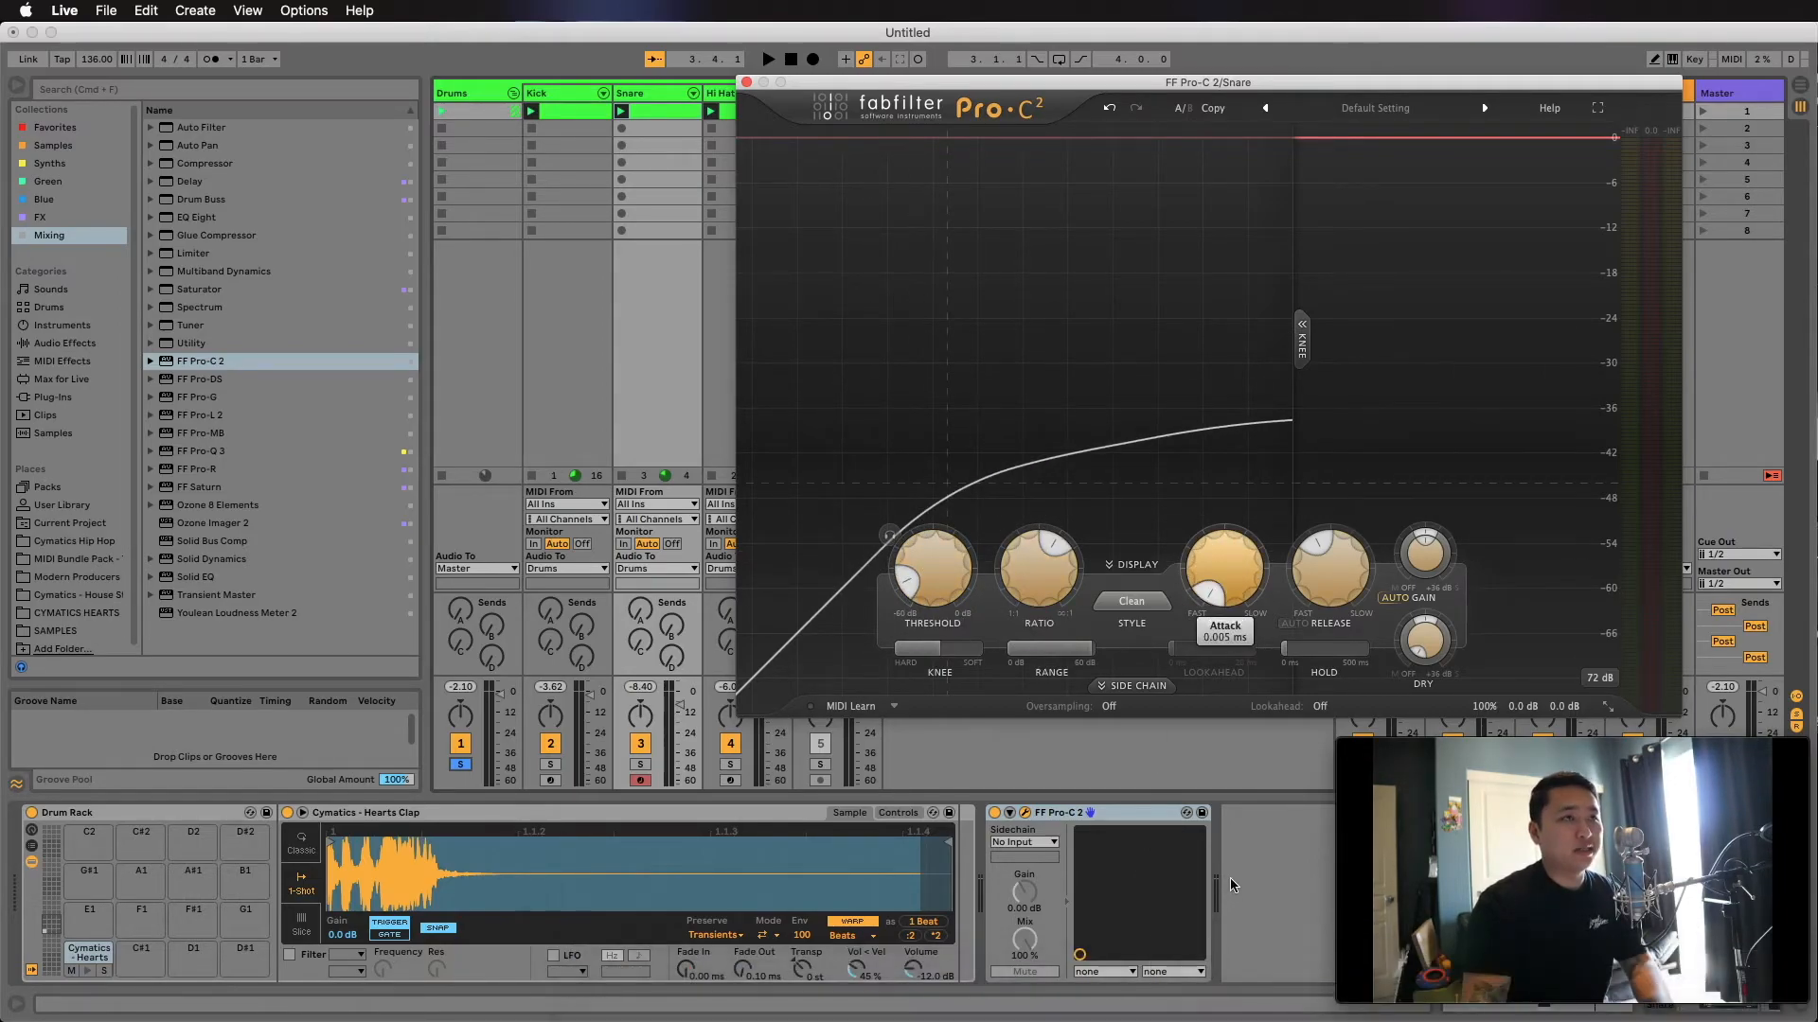
key(space)
Slow the snare compressor's attack to 100.07 ms and listen to its effect on the clap.
mouse_move(1234, 587)
key(space)
drag(1234, 587, 1215, 547)
key(space)
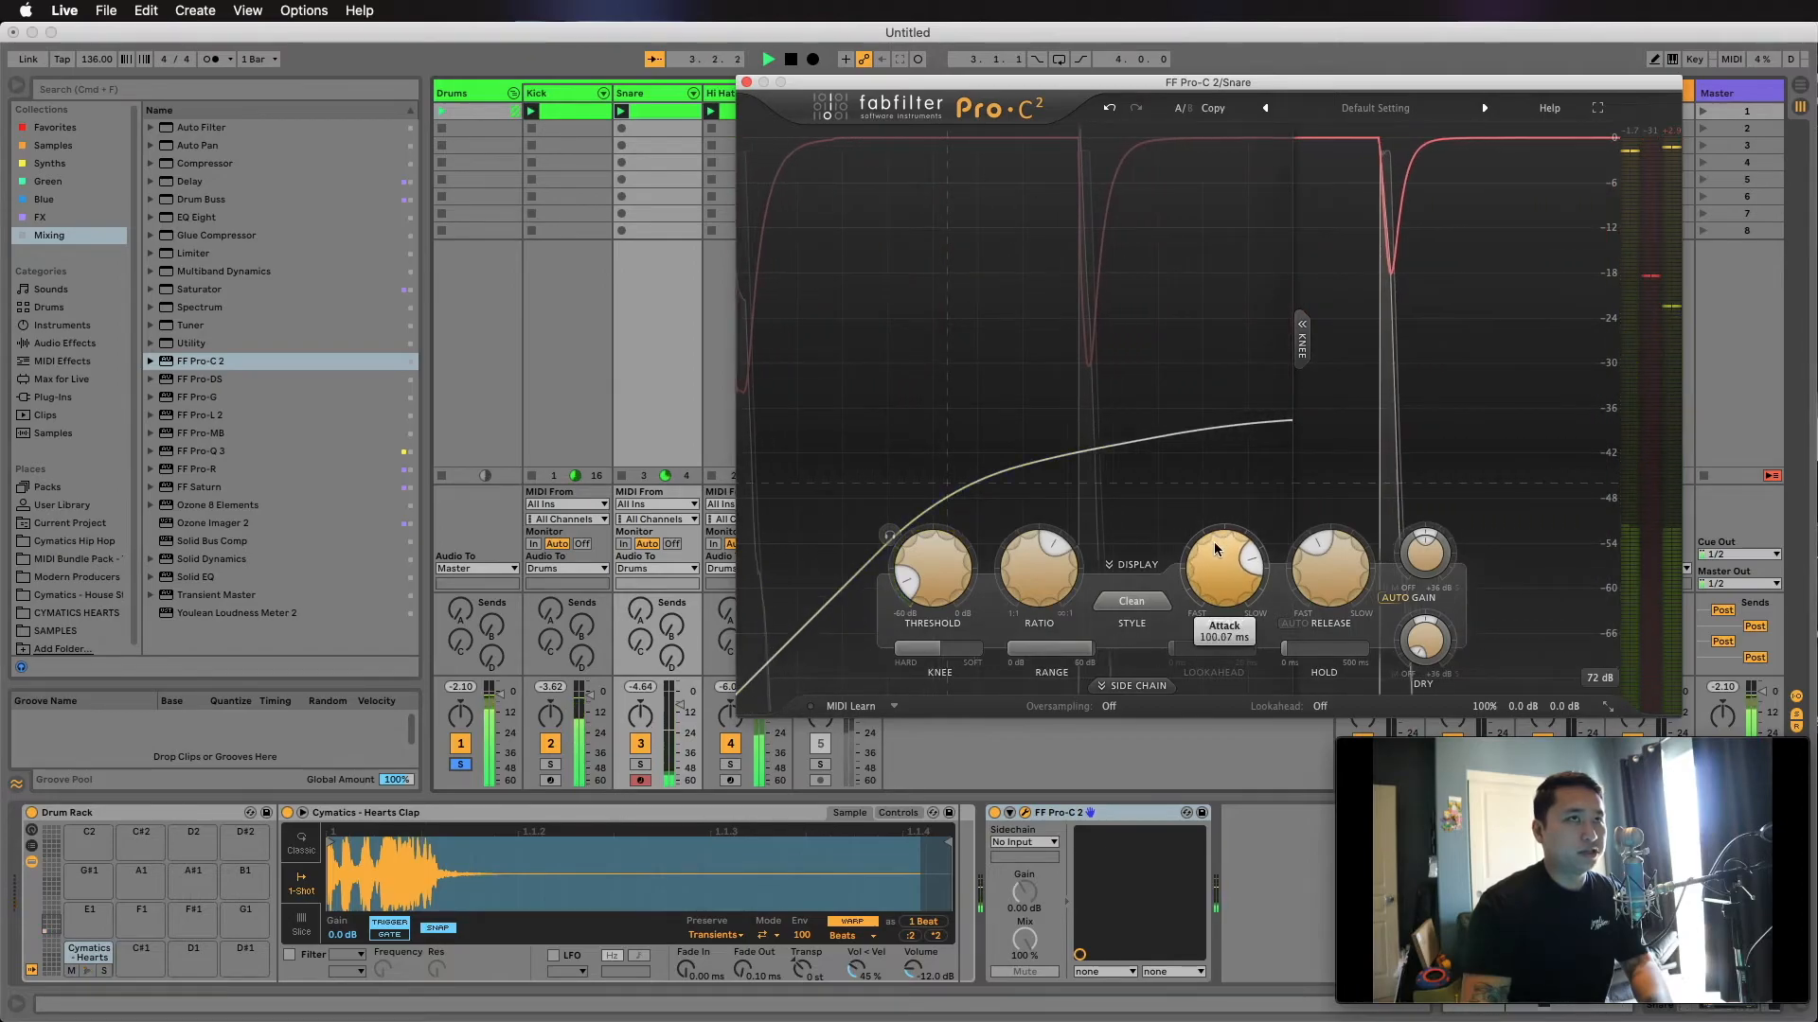
Shorten the snare compressor's release to 51.1 ms, raise its threshold, and set the ratio to 5.11:1 during playback.
mouse_move(1305, 568)
drag(1304, 568, 1280, 639)
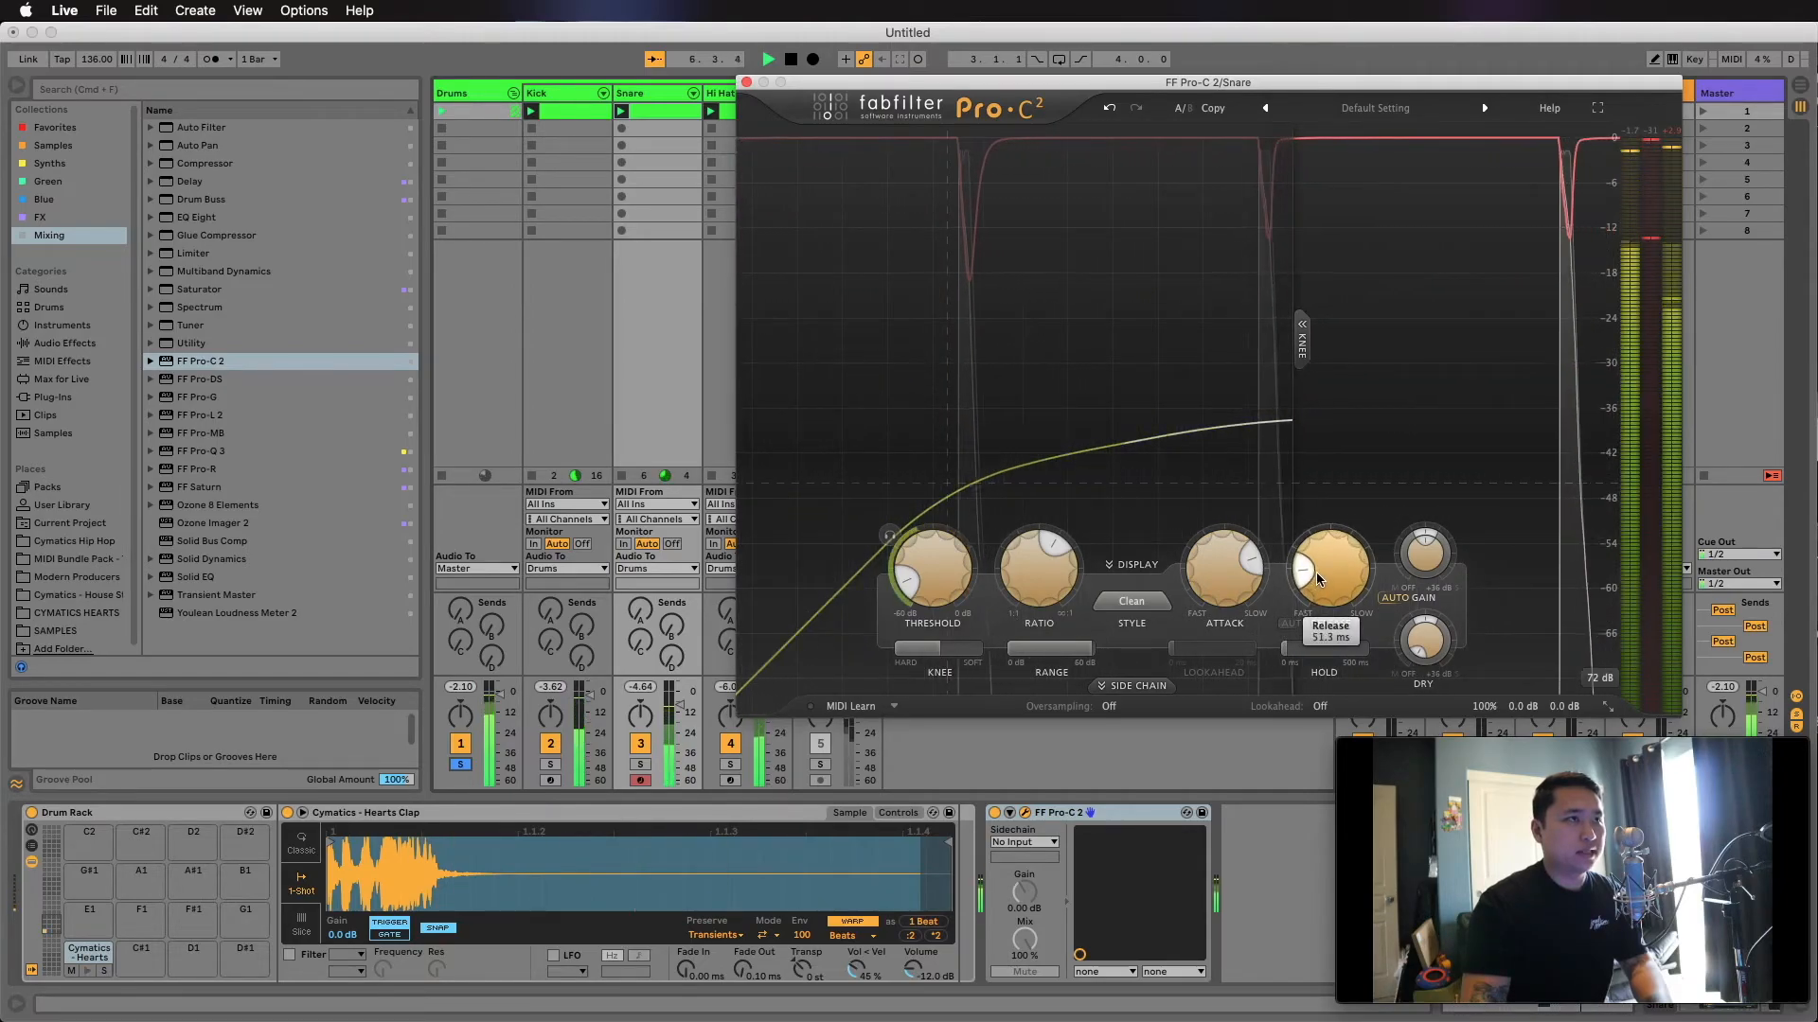
mouse_move(936, 587)
mouse_move(936, 587)
mouse_down()
mouse_move(933, 478)
mouse_move(933, 600)
mouse_up()
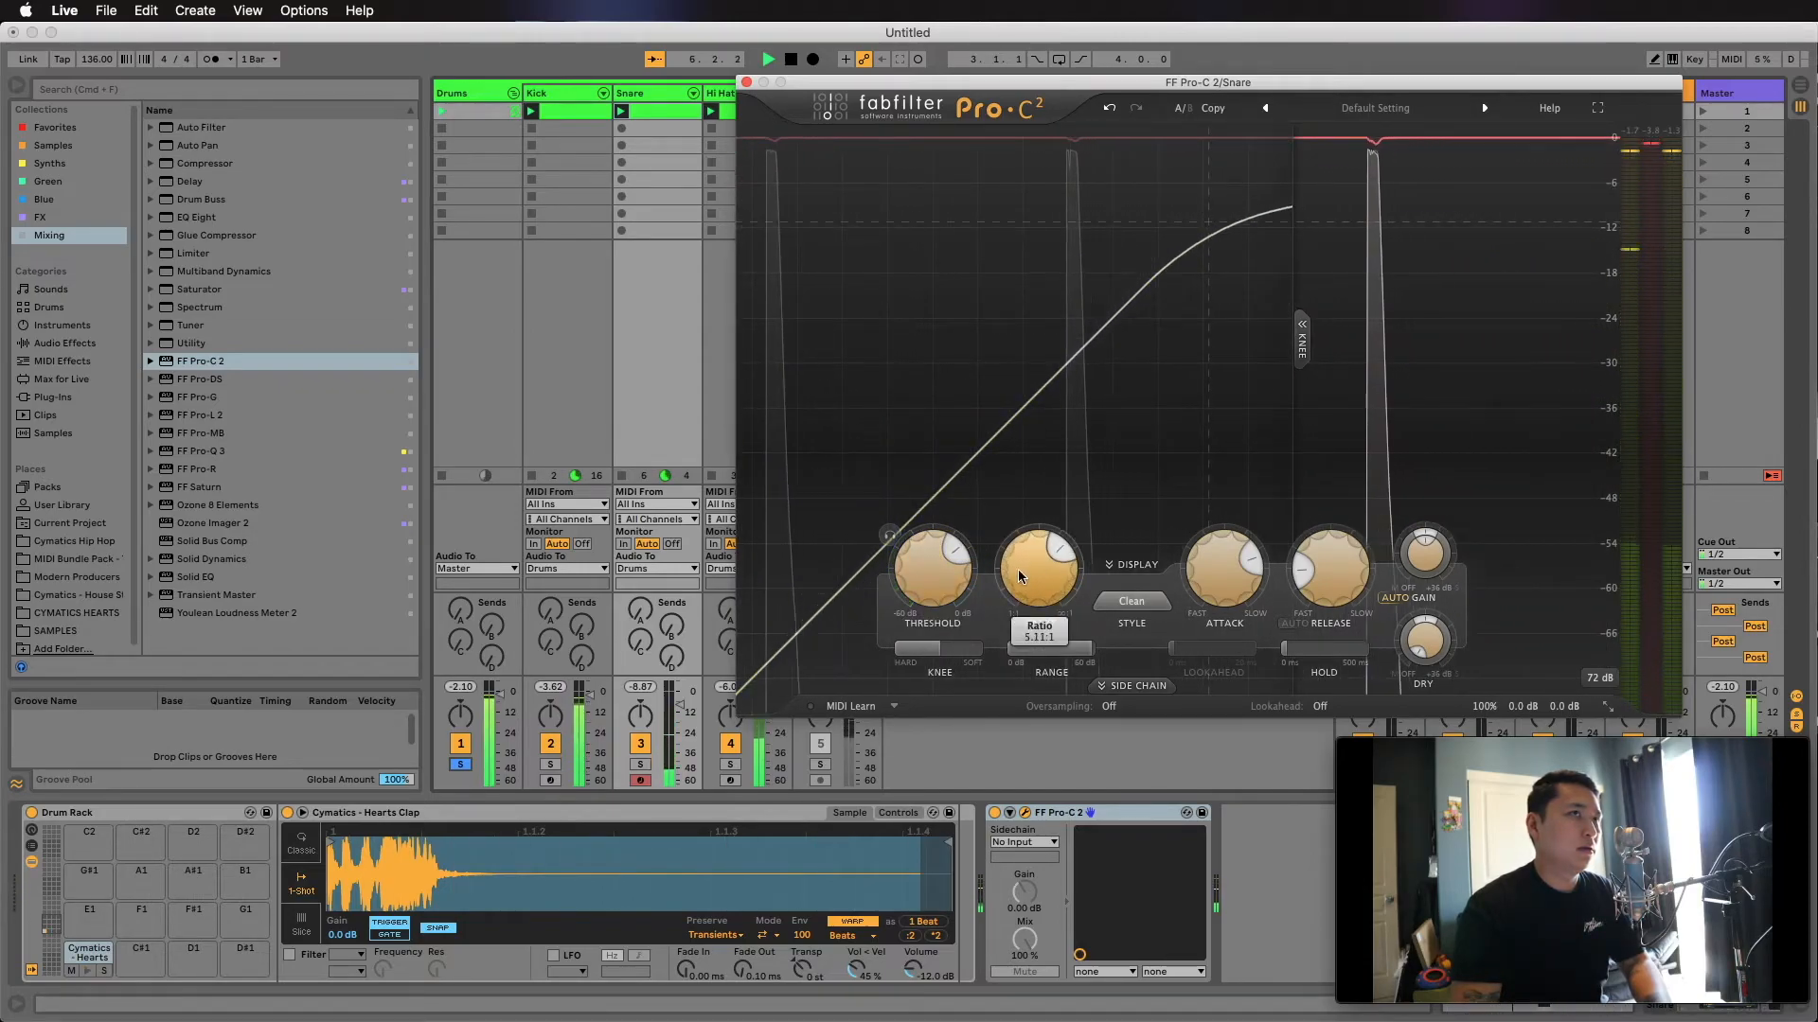
Bypass and re-enable the snare compressor during playback to compare the clap with and without compression.
click(994, 814)
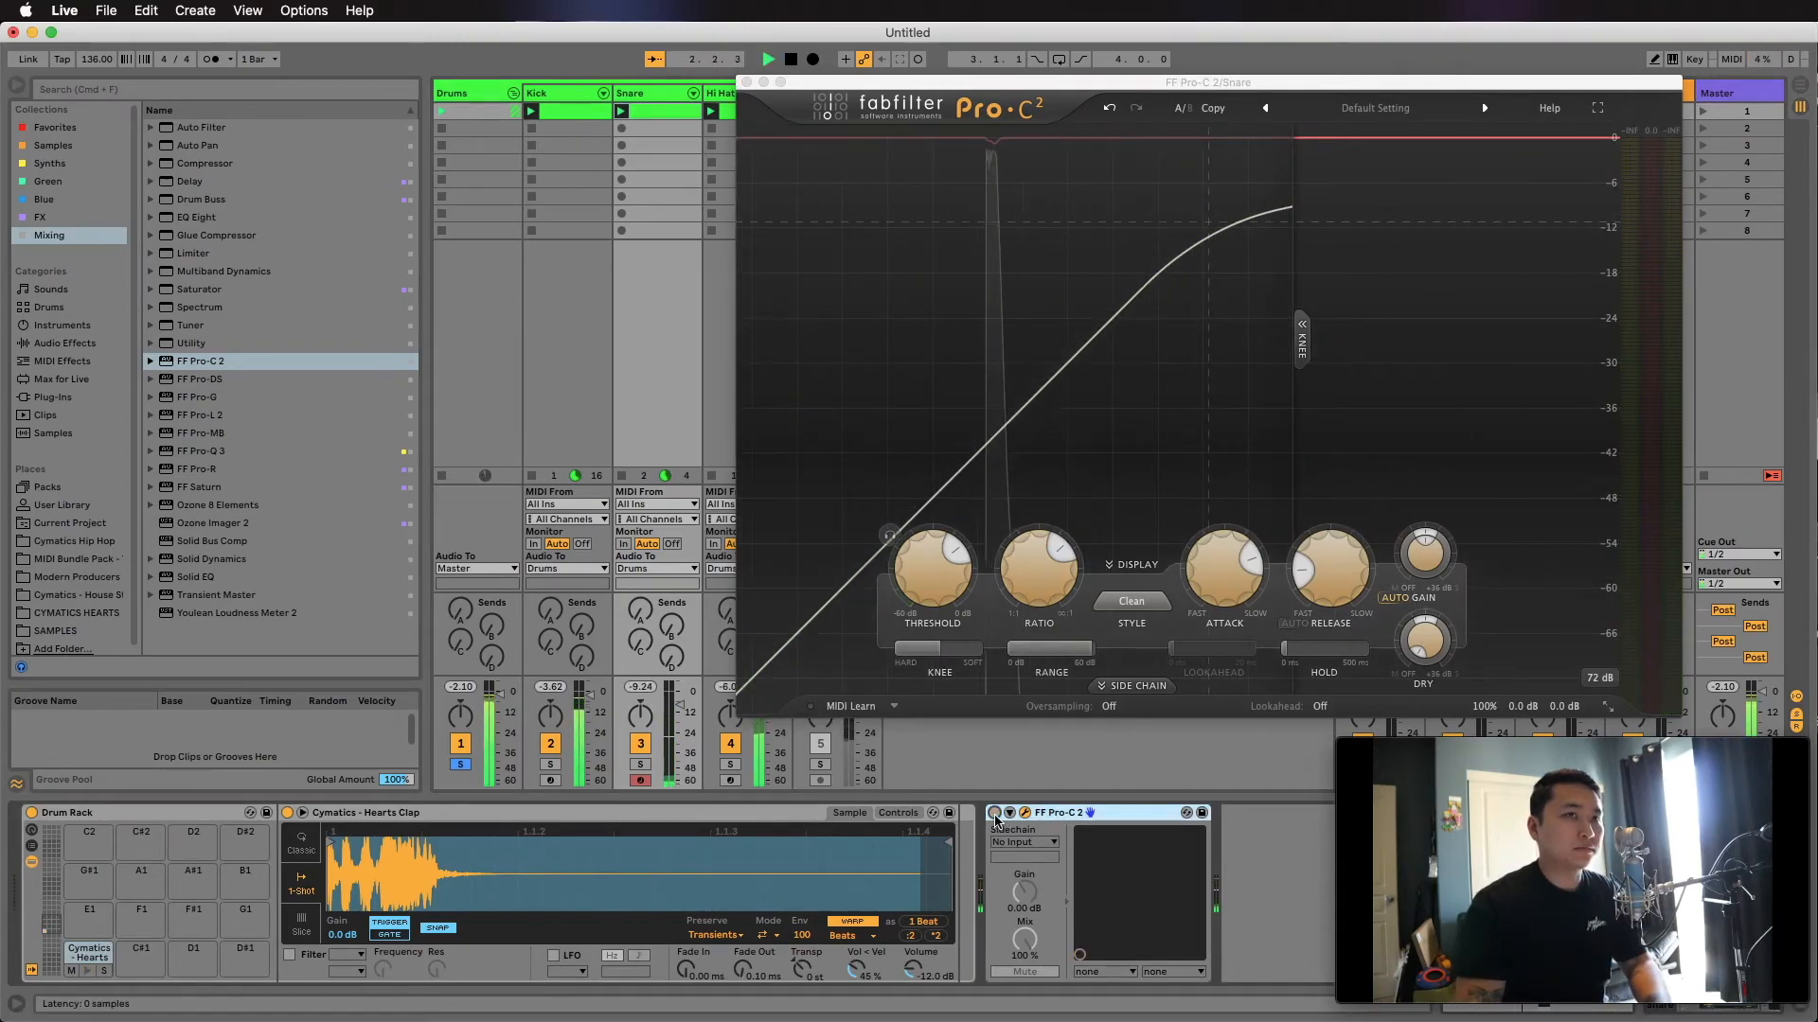
click(994, 815)
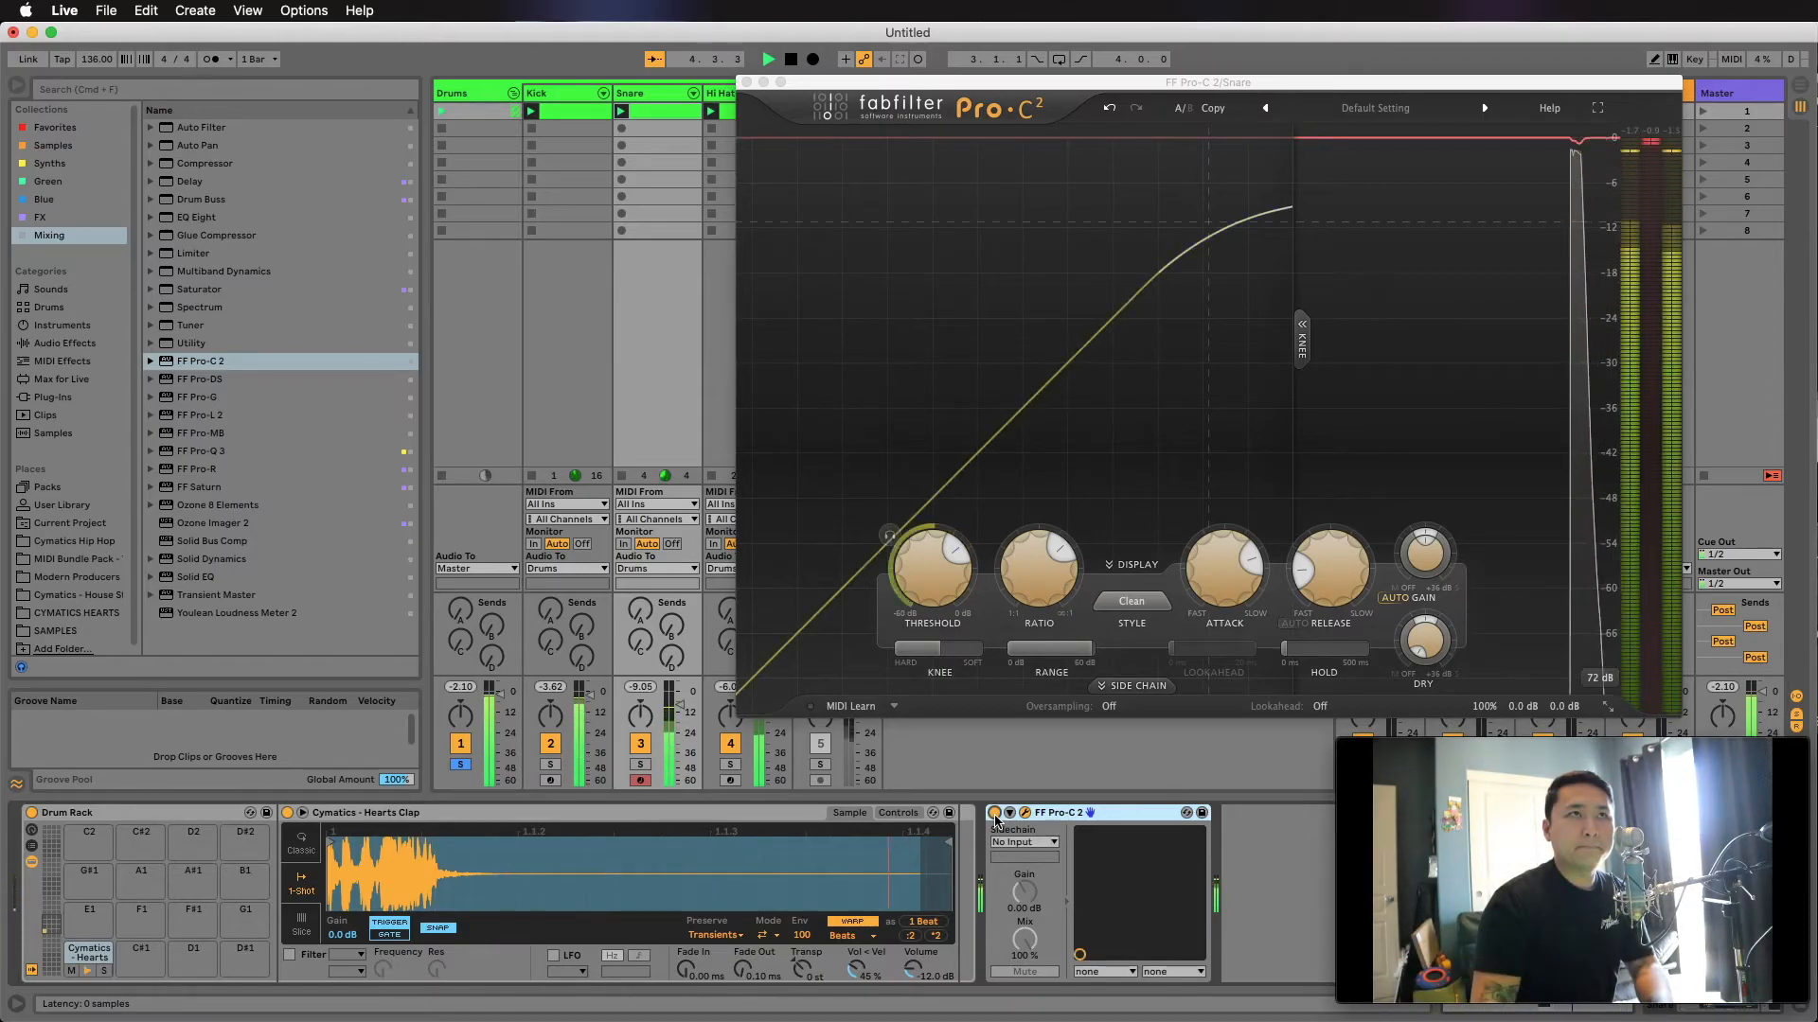
key(space)
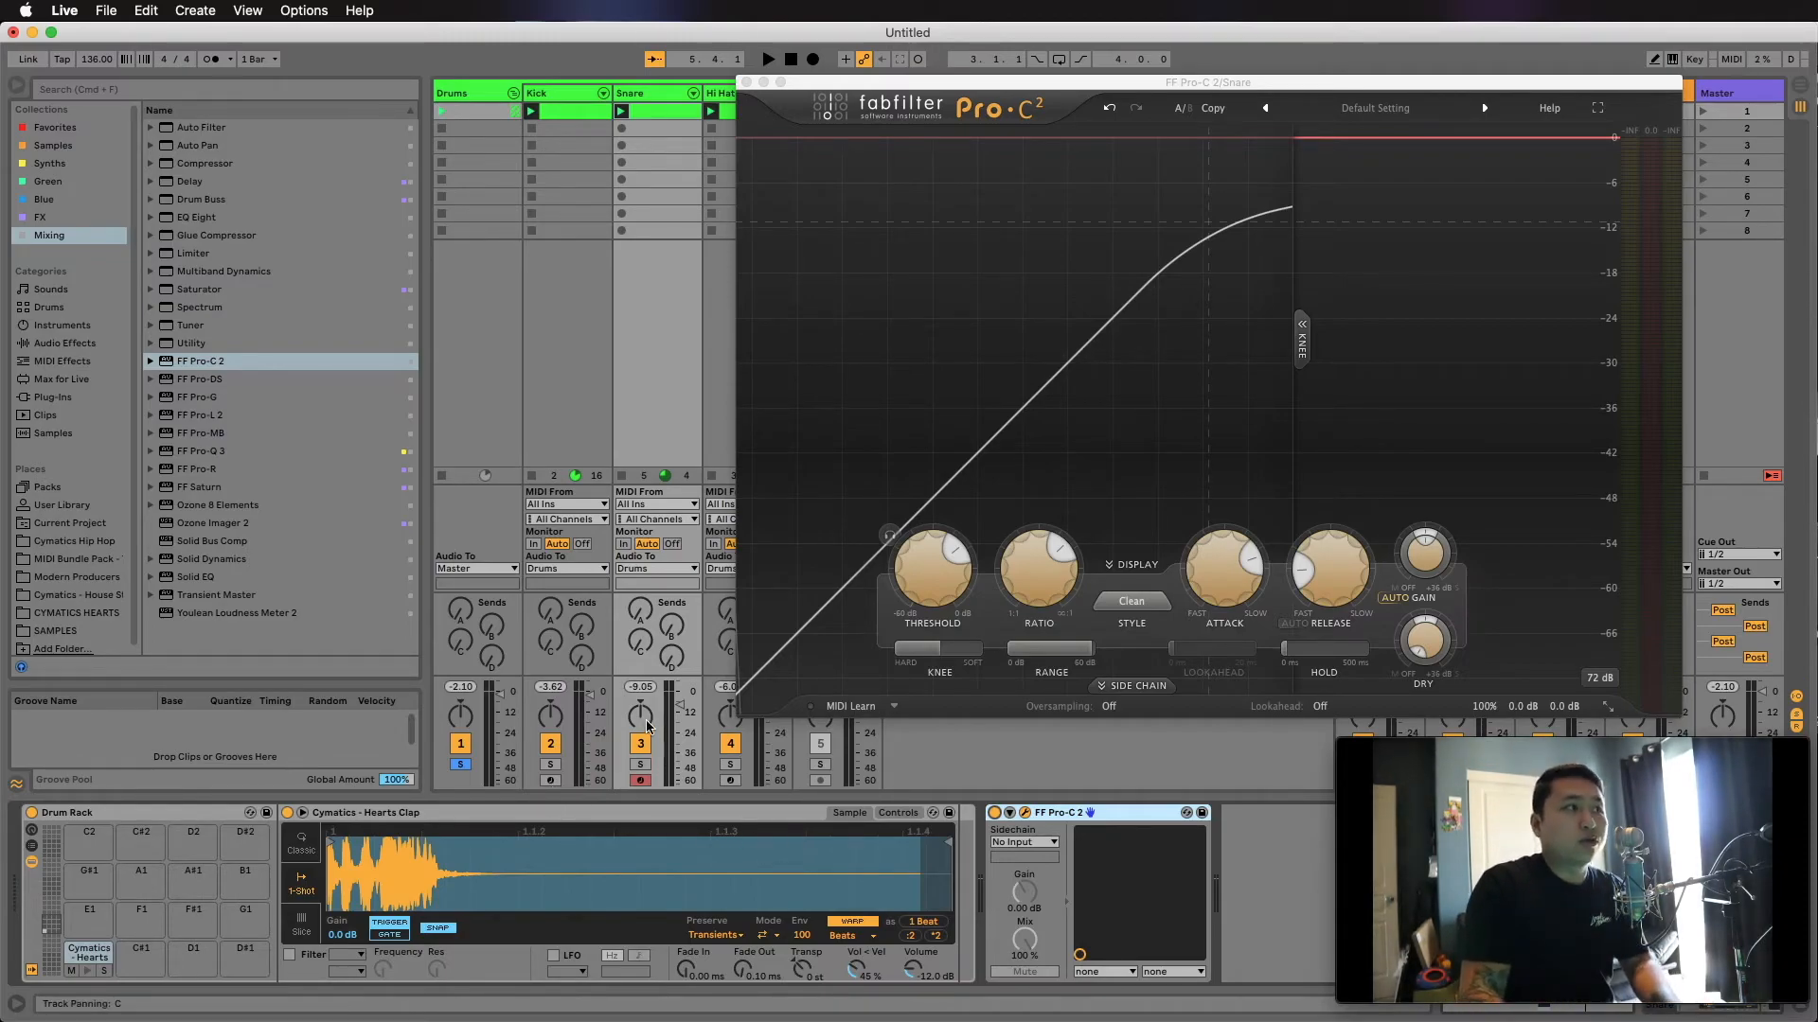
Set the snare track volume to -5.3 dB while the drums play.
key(space)
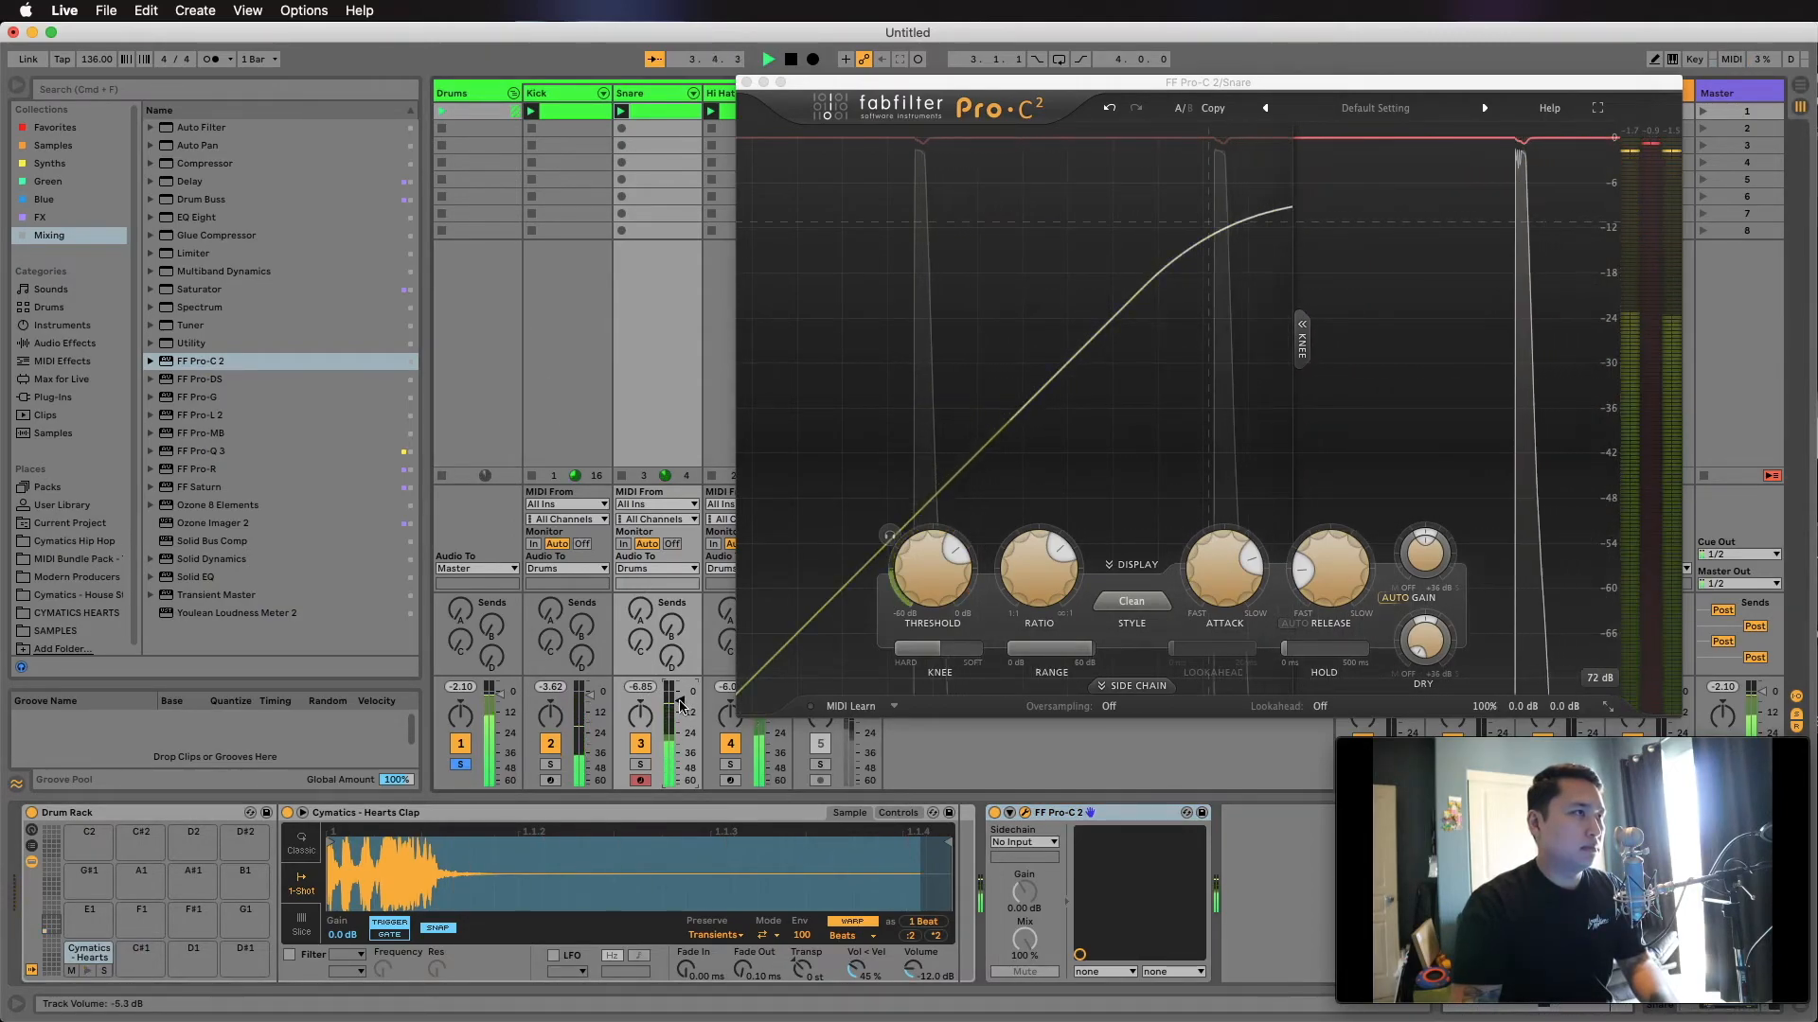
key(space)
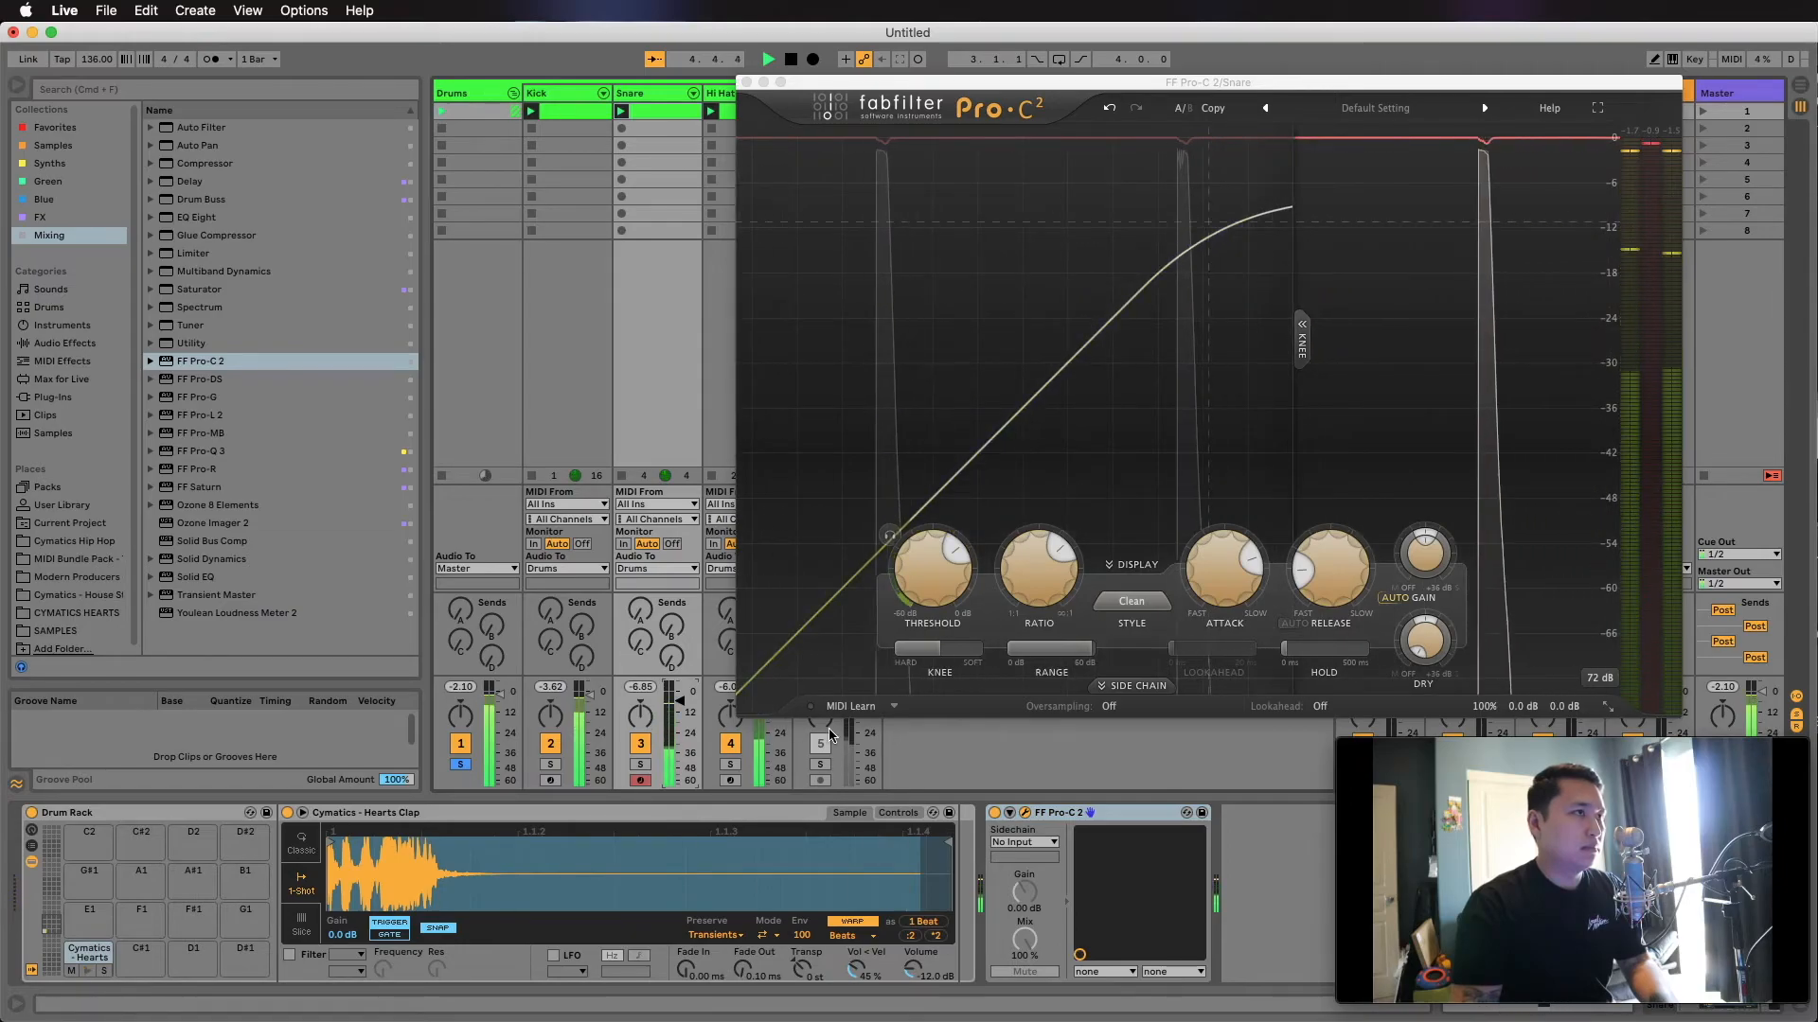
key(space)
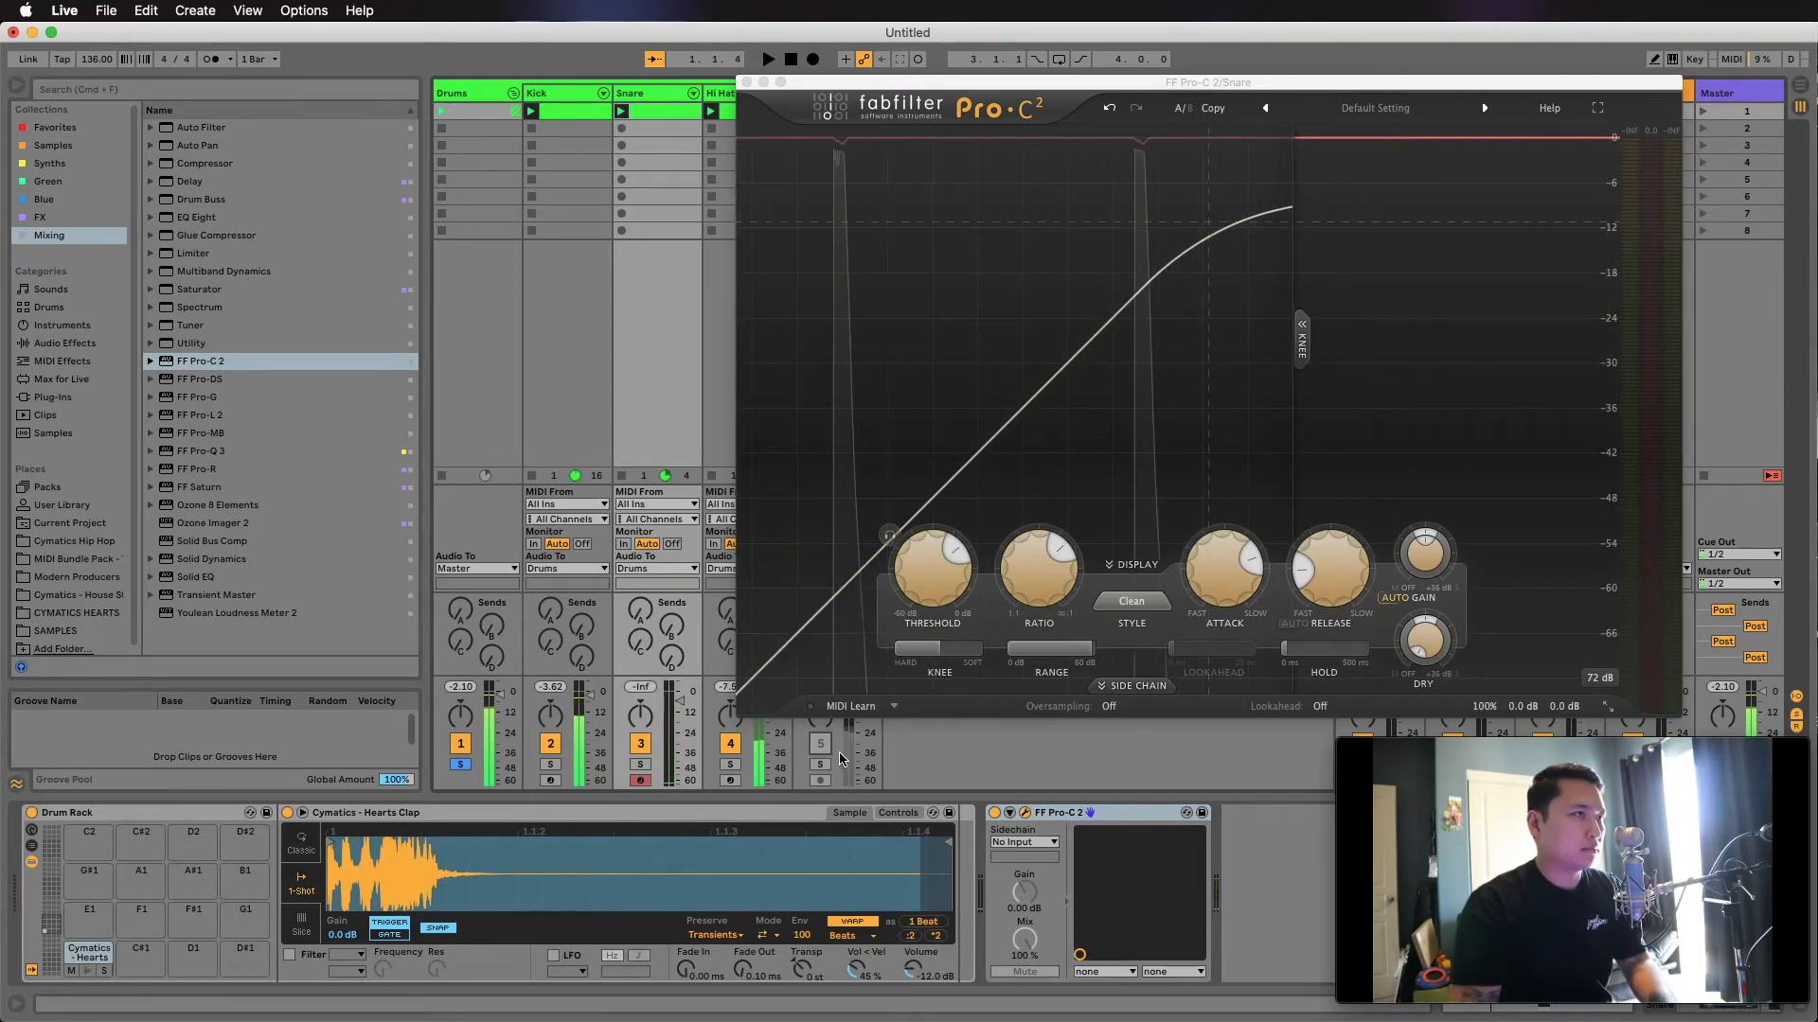
Unsolo the drum group, switch the melody track back on, and close the snare compressor window.
click(460, 765)
click(820, 744)
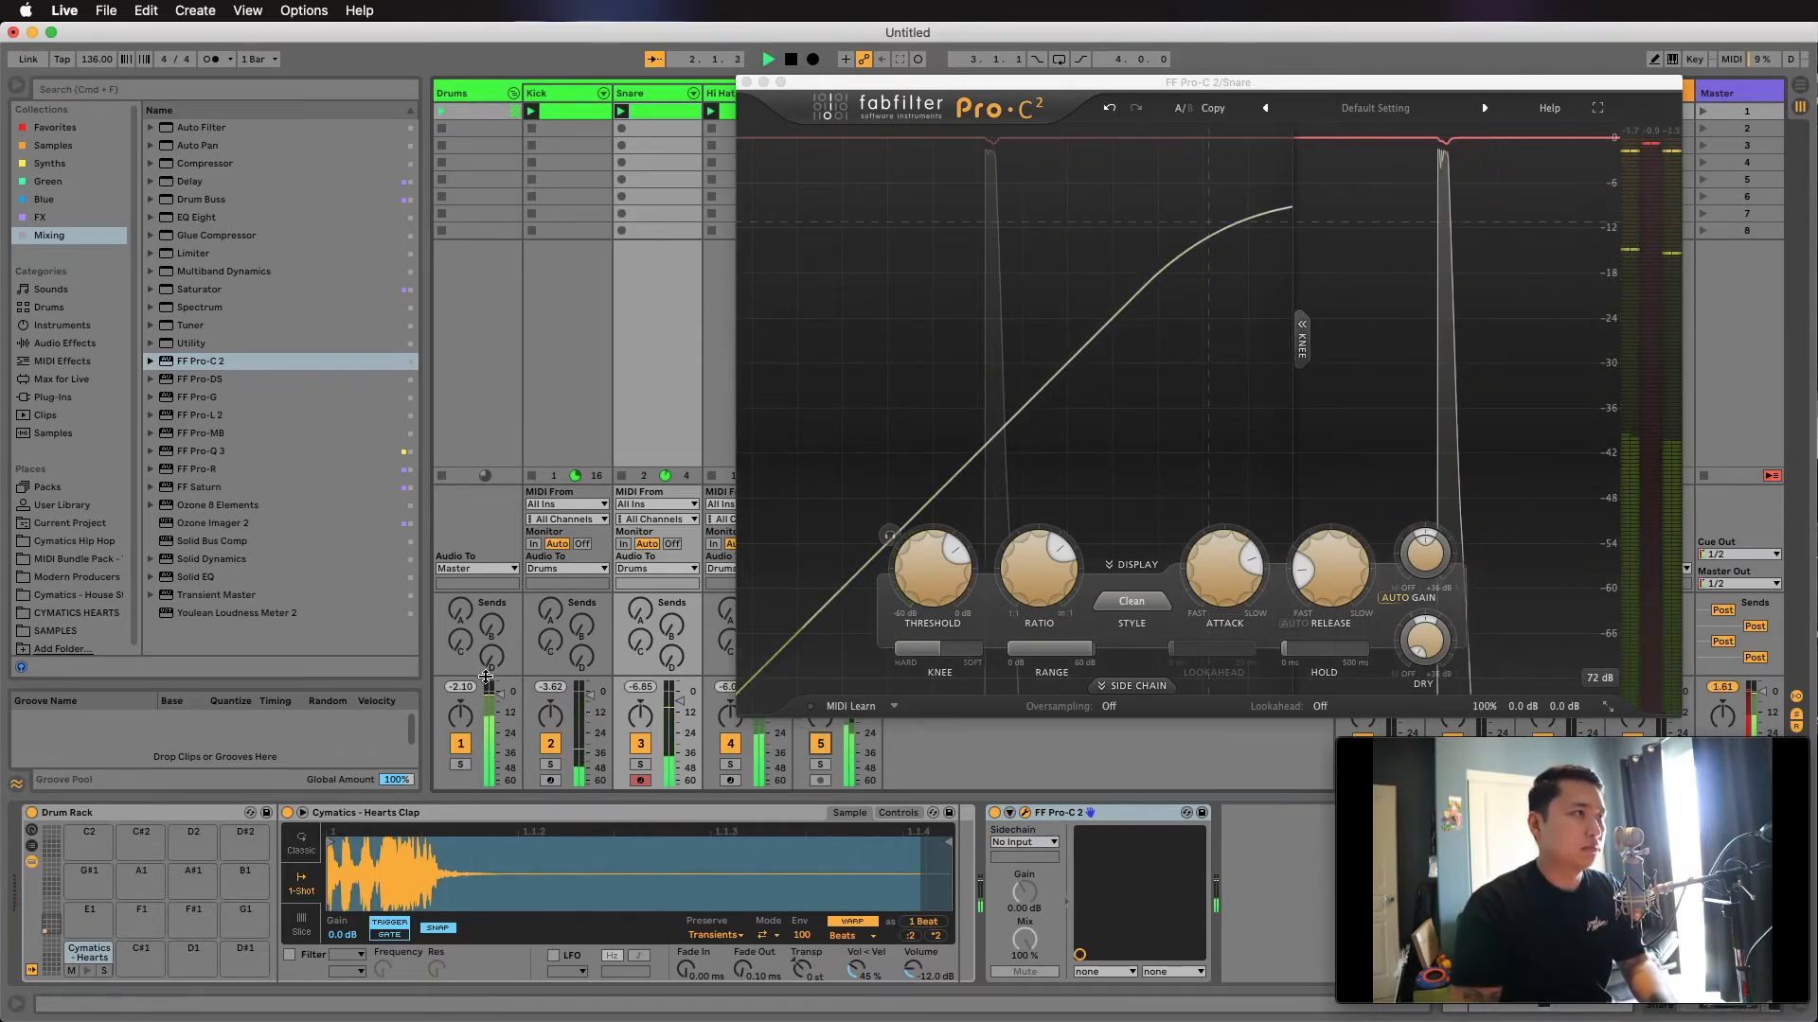
click(746, 84)
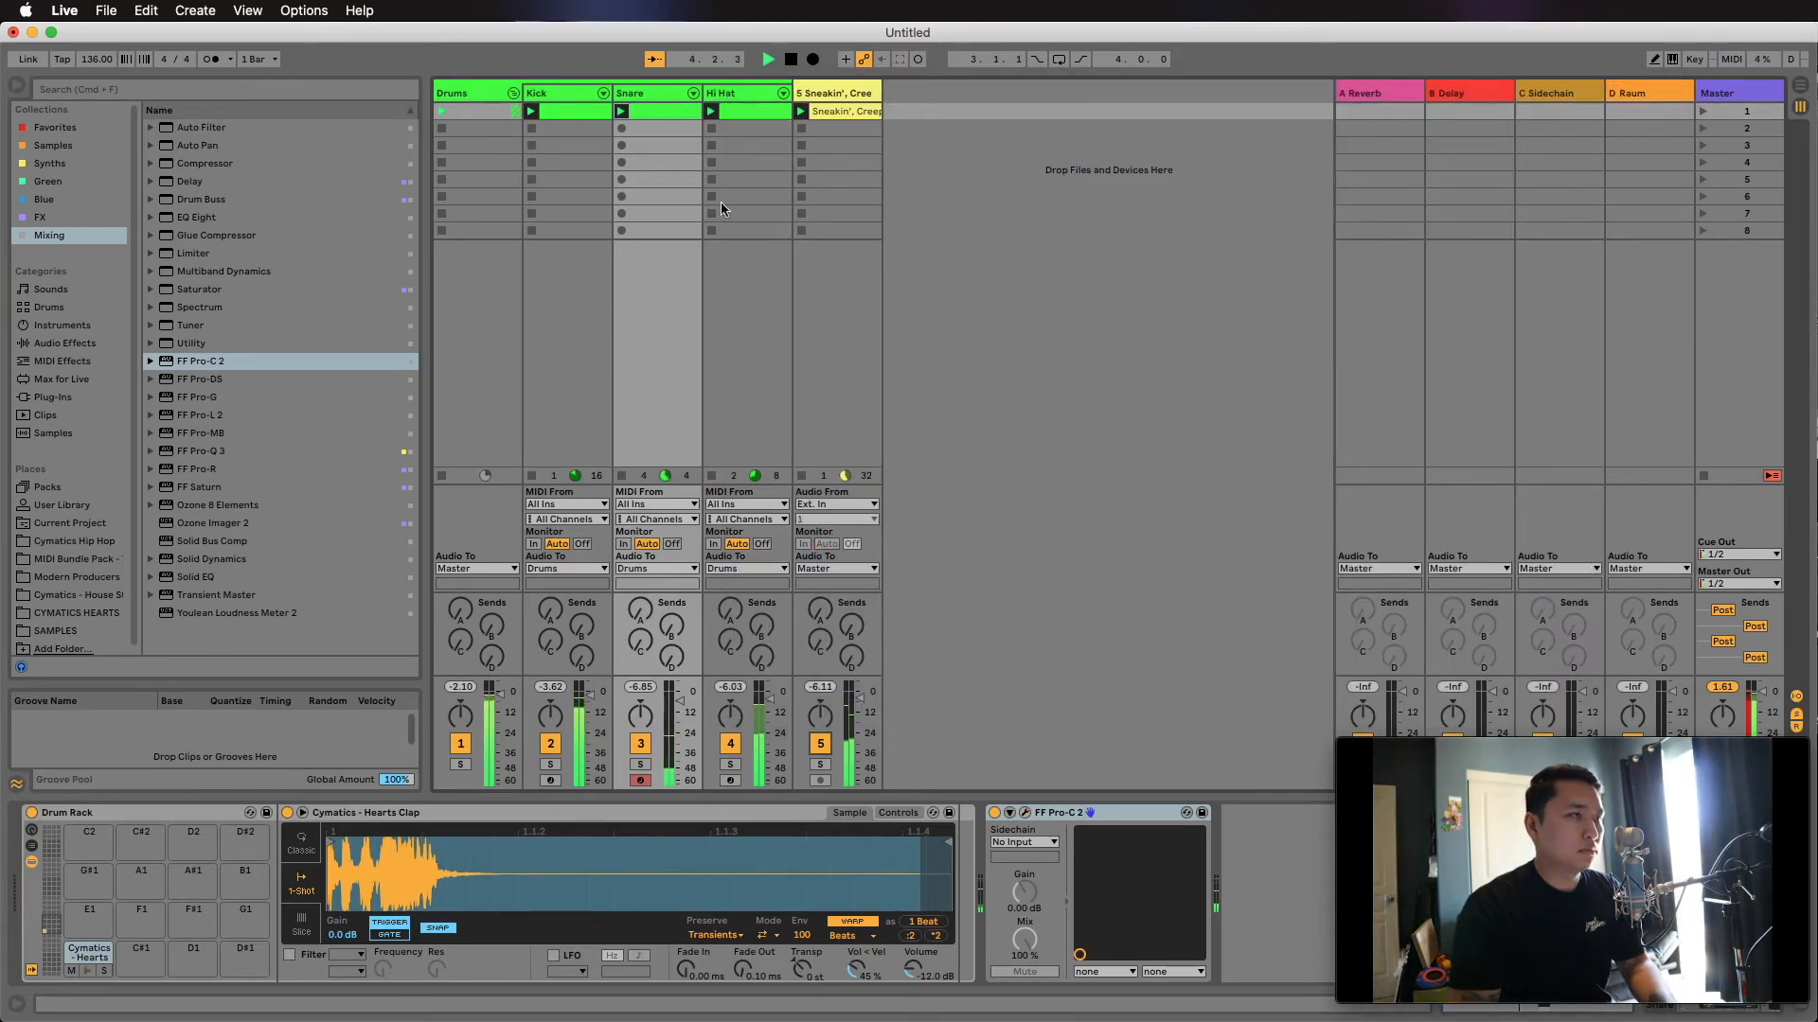
Lower the hi-hat track volume slightly against the full beat and stop playback.
drag(767, 700, 768, 699)
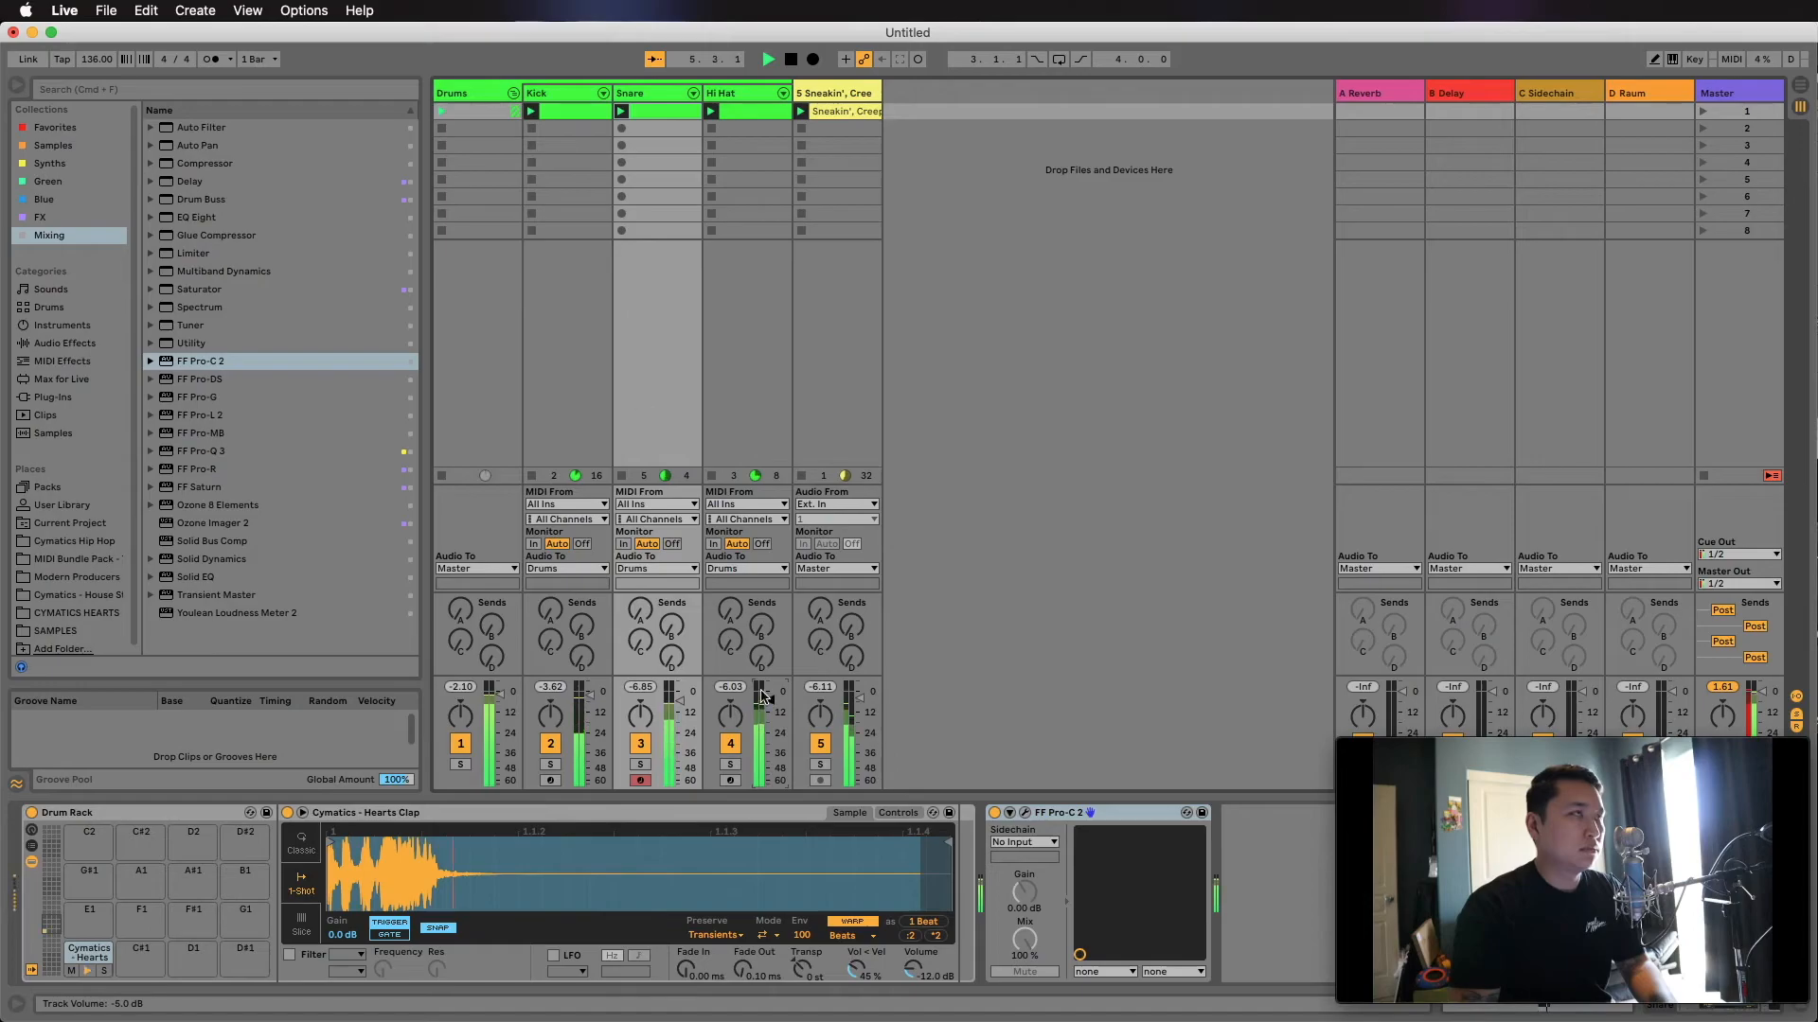
key(space)
Play the beat with the drum group's Glue Compressor bypassed, raise the group volume, and switch the compressor back on.
click(471, 94)
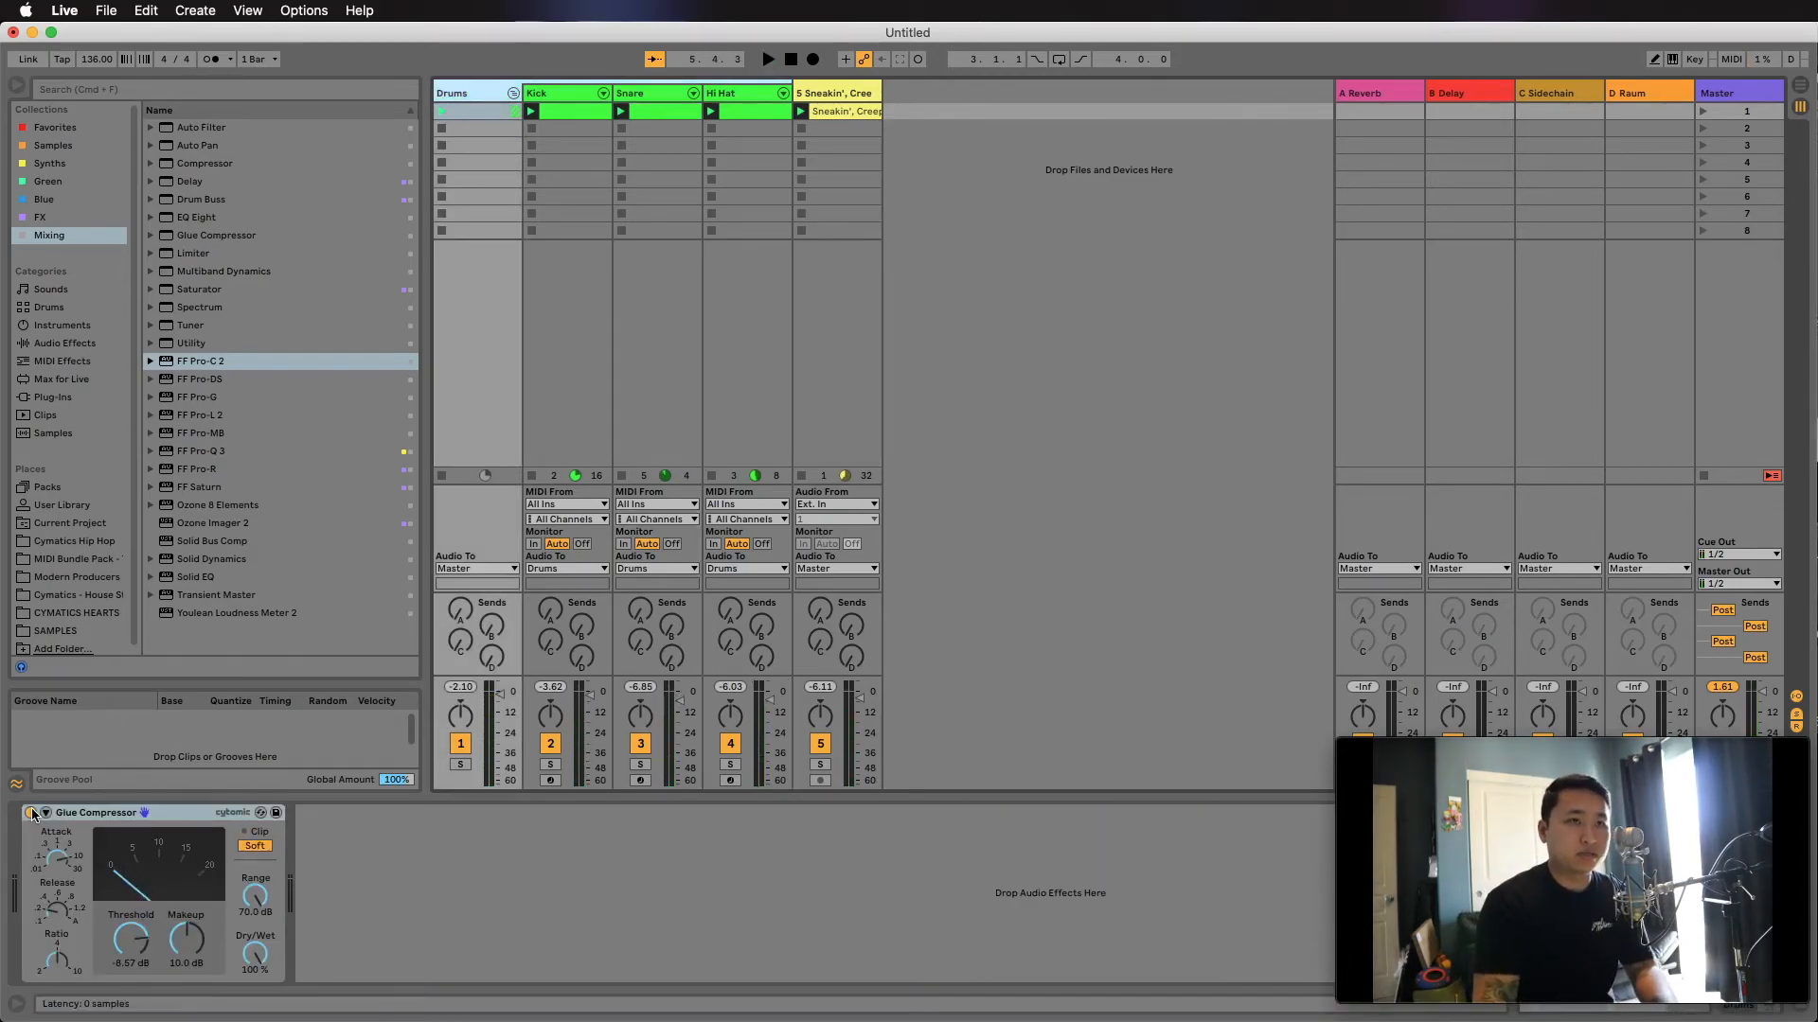
click(32, 812)
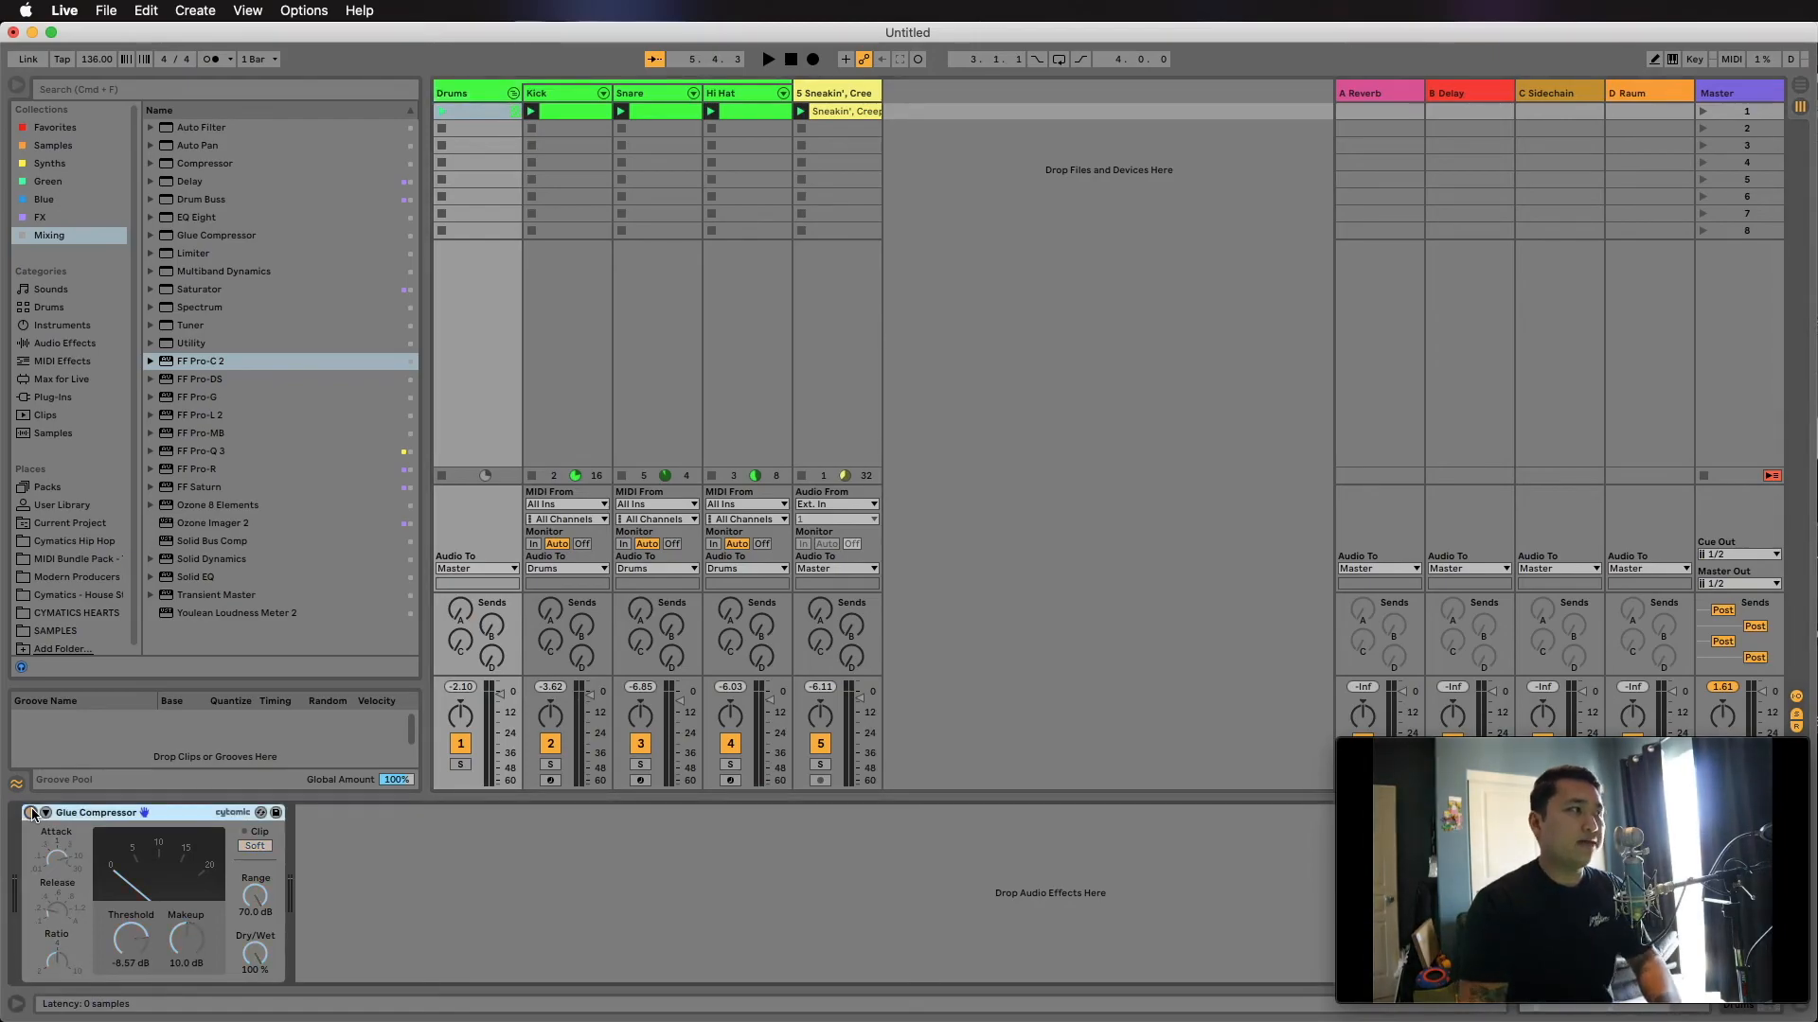
key(space)
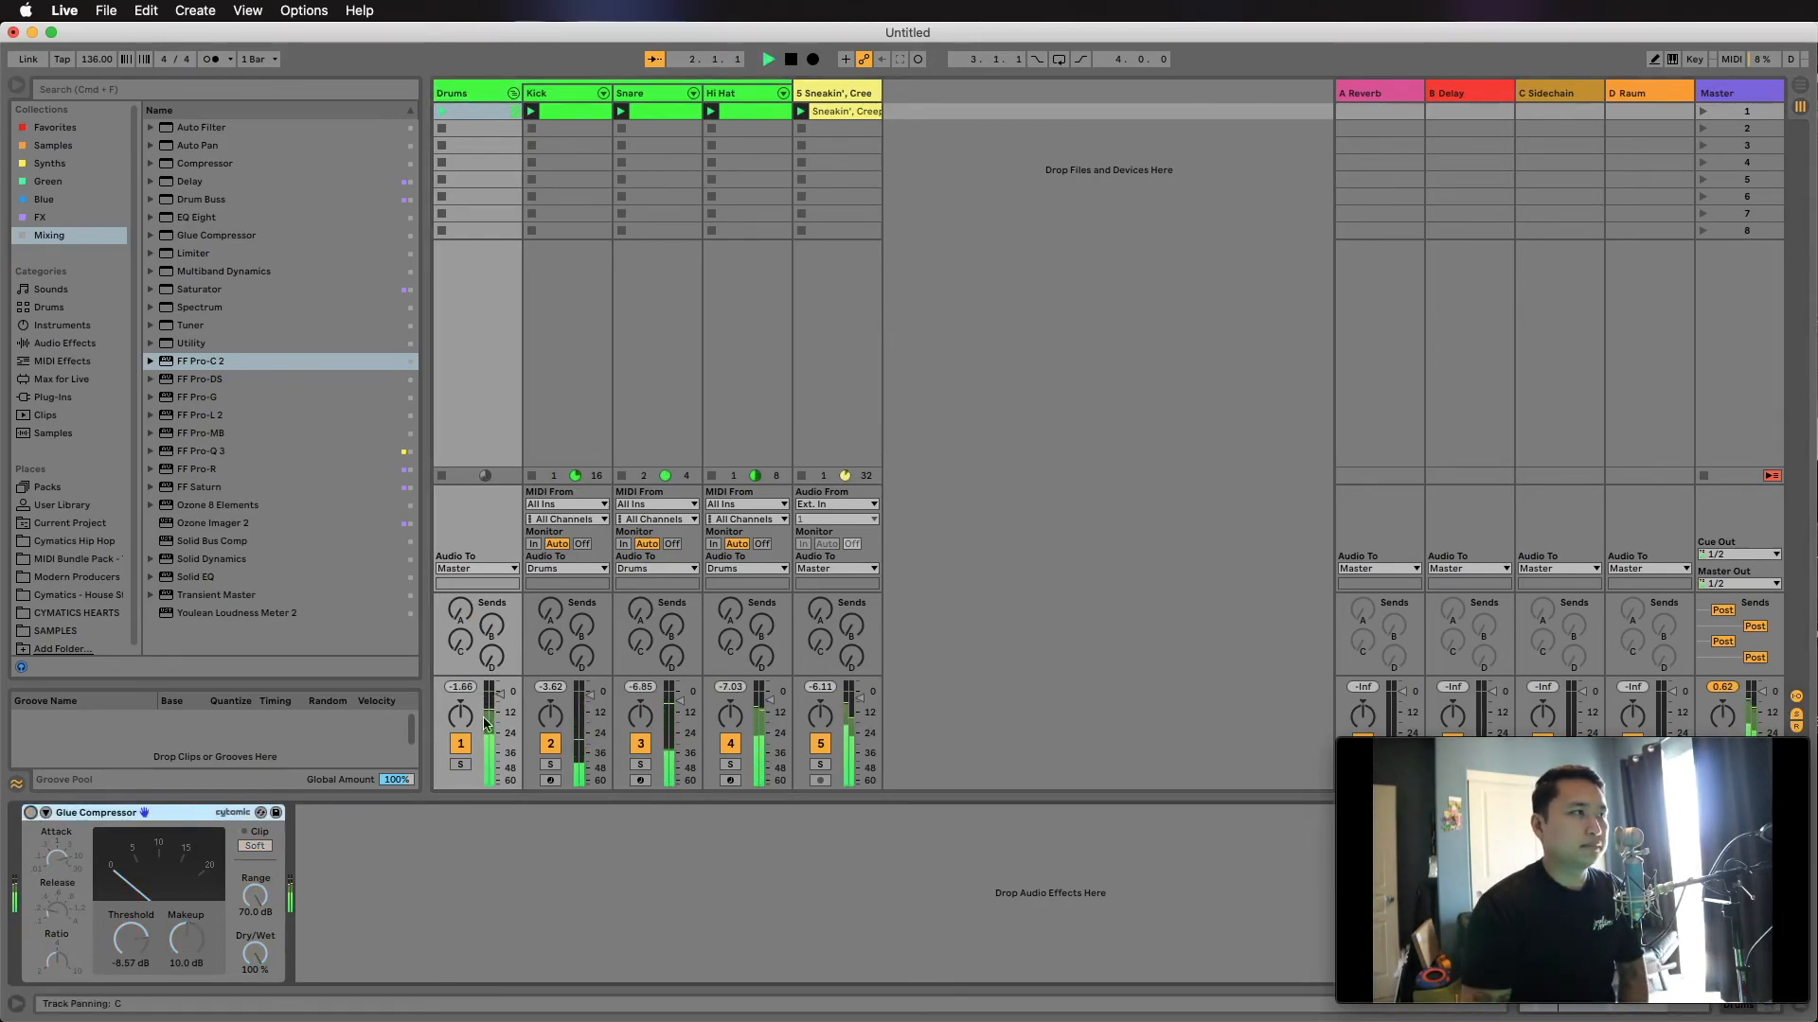
drag(499, 699, 499, 691)
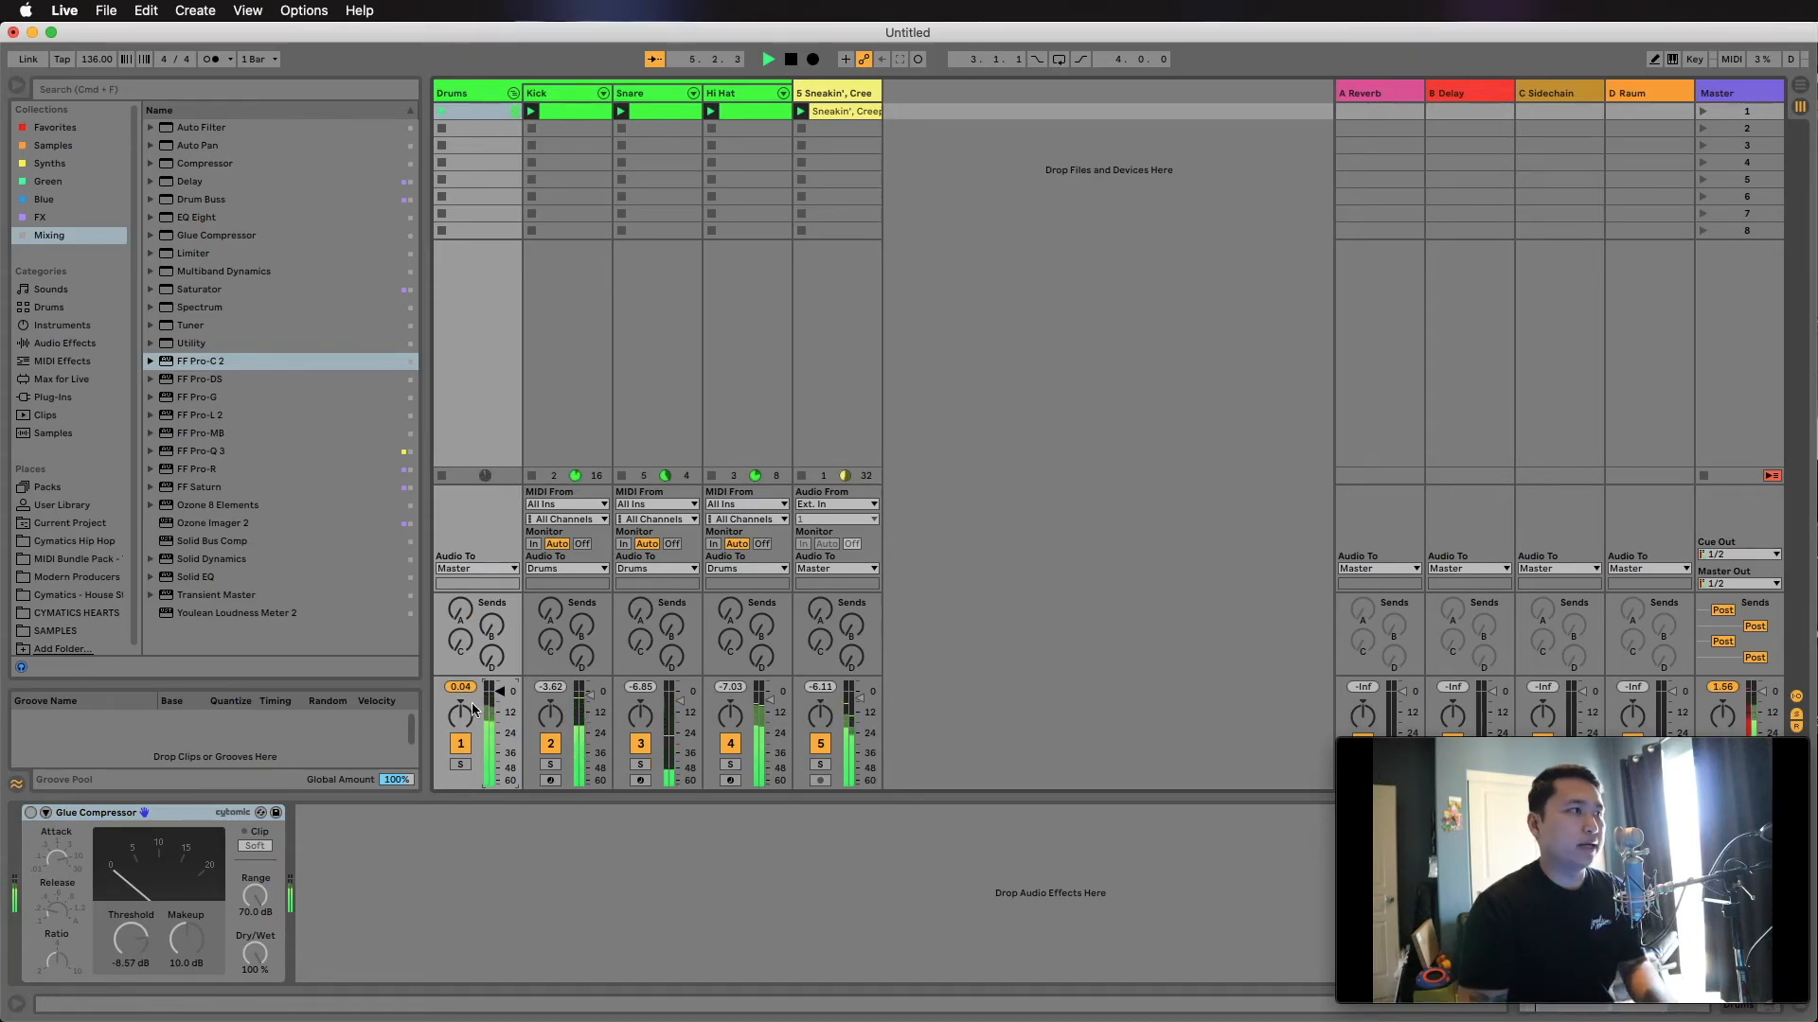
click(31, 812)
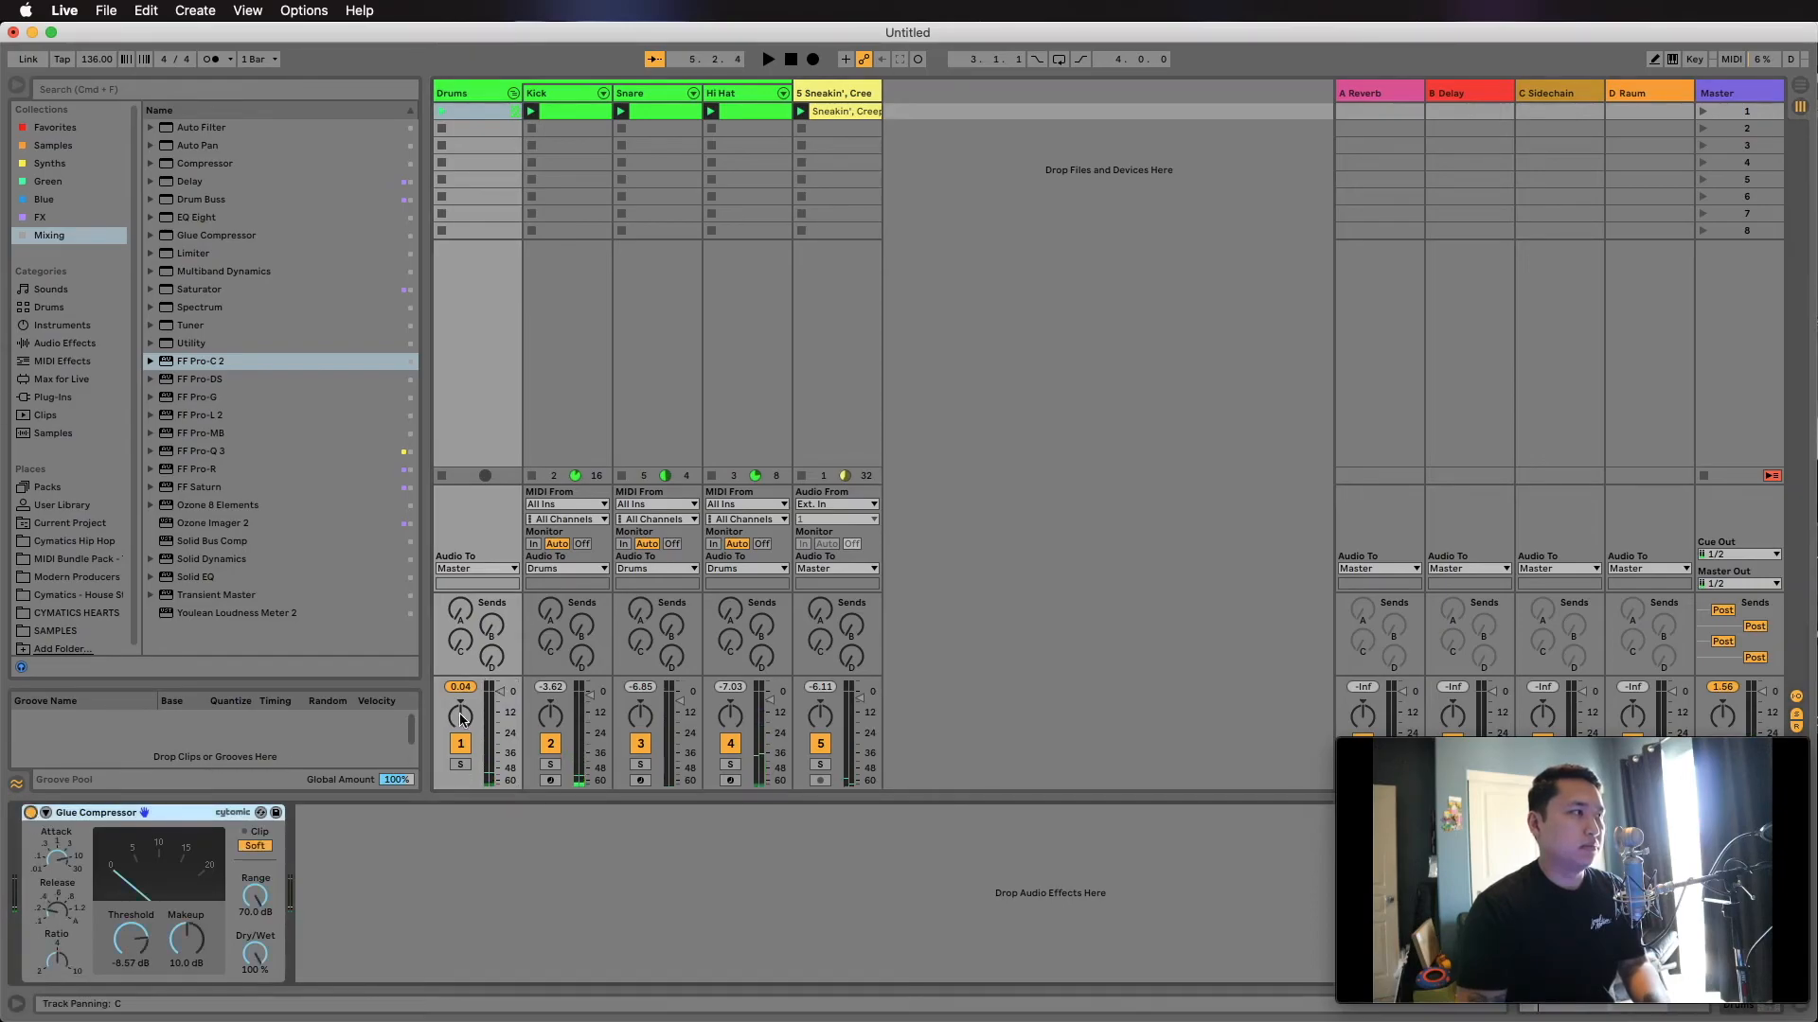
Play the glued drums, adjust the drum group volume, and set the Glue Compressor's makeup gain to 7.46 dB.
key(space)
click(499, 692)
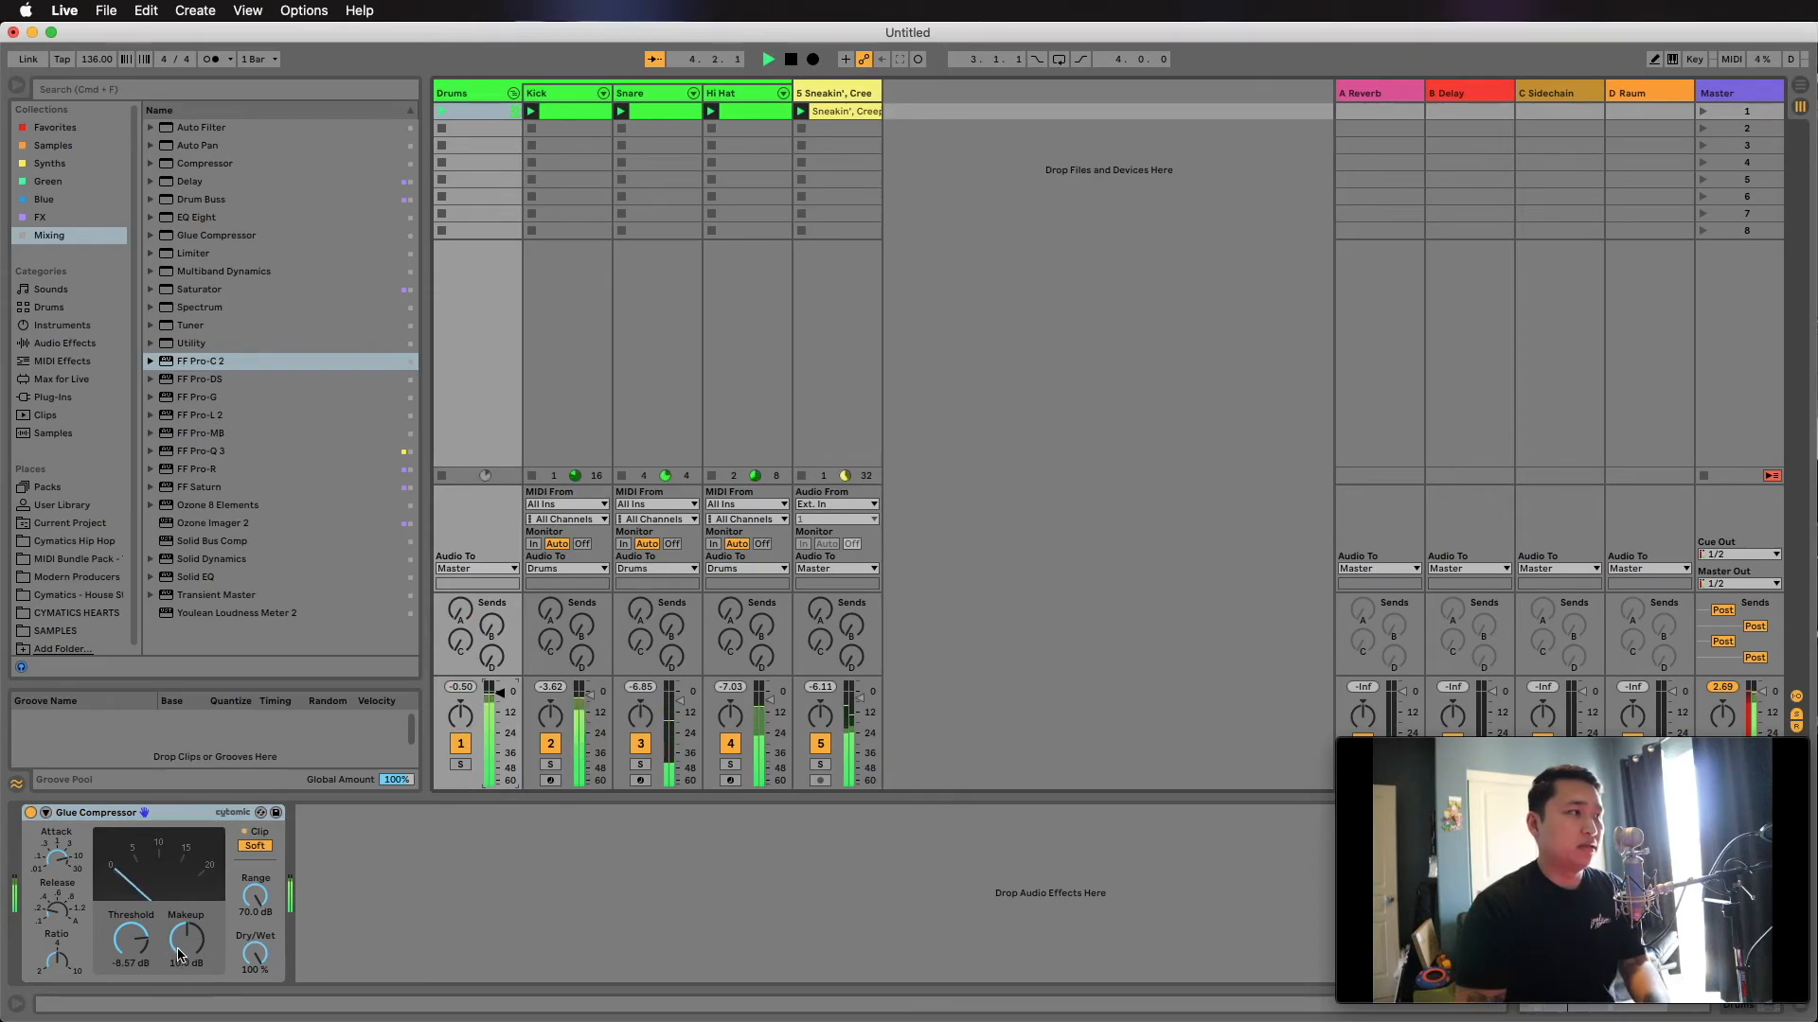
drag(178, 952, 178, 923)
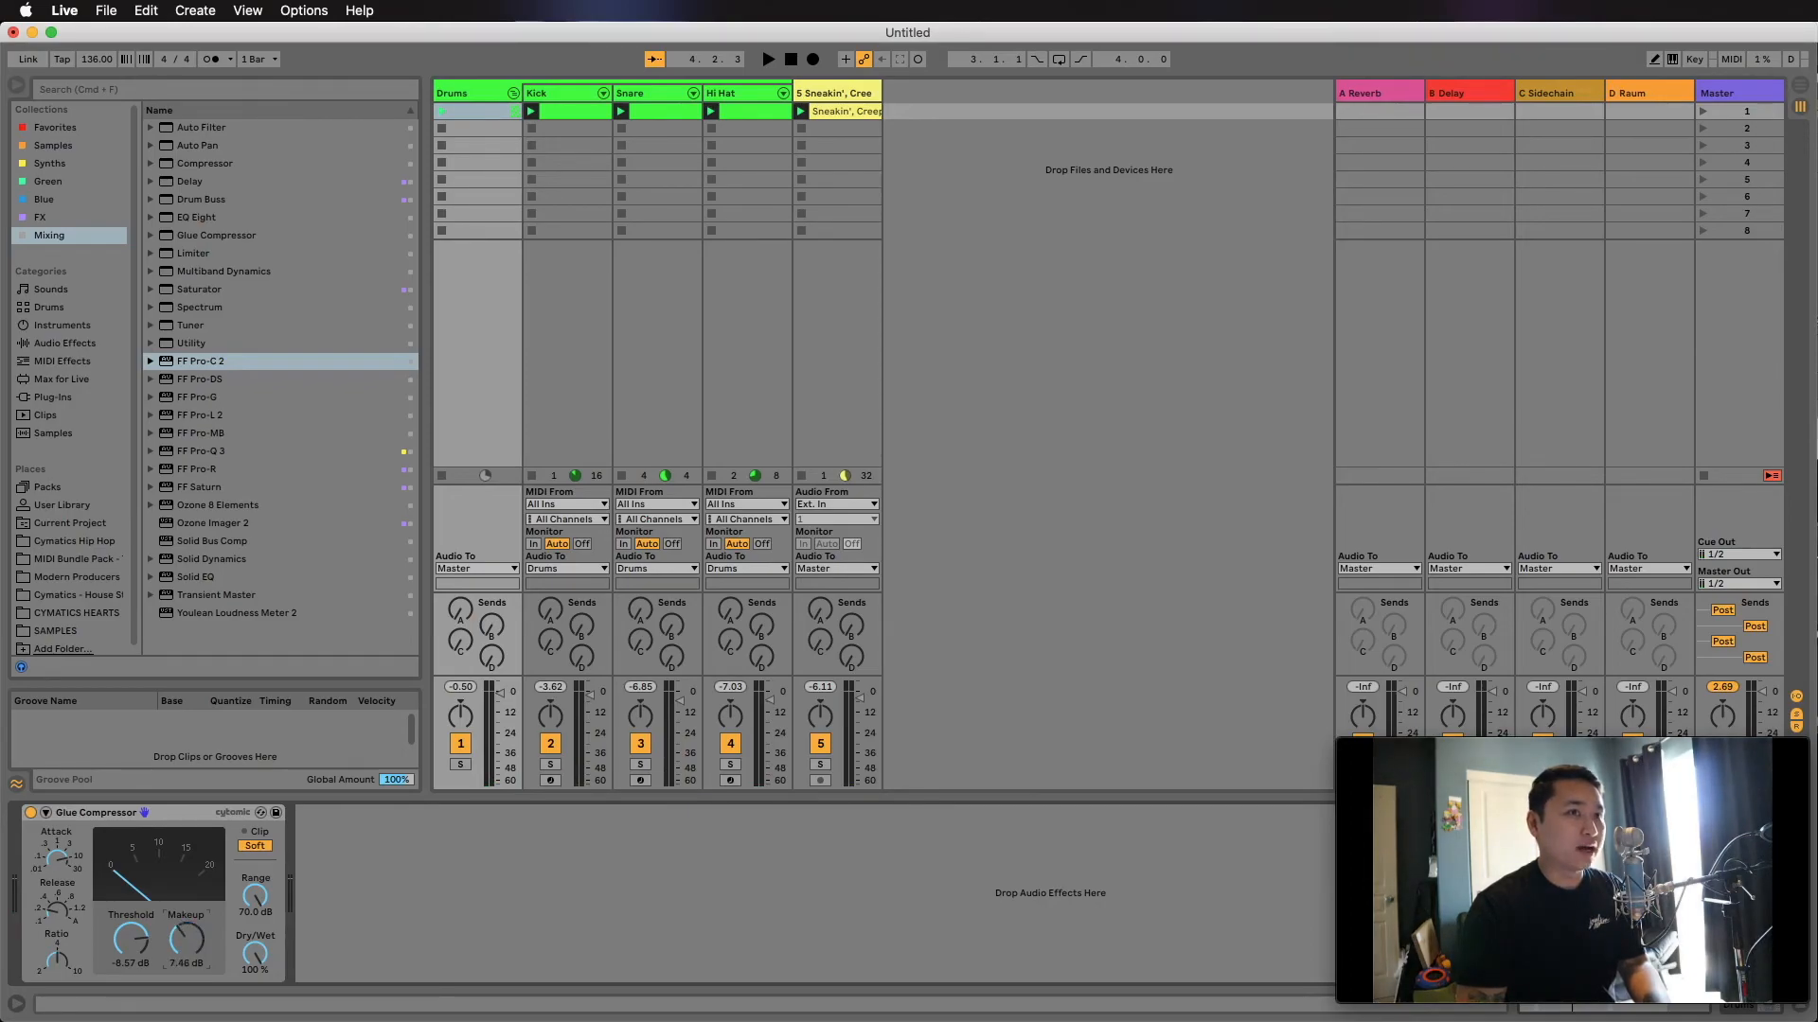
Raise the Glue Compressor's makeup gain to 20.0 dB during playback and stop the beat.
mouse_move(185, 939)
mouse_down()
mouse_move(185, 914)
mouse_move(186, 1000)
mouse_move(186, 892)
mouse_move(186, 942)
mouse_up()
key(space)
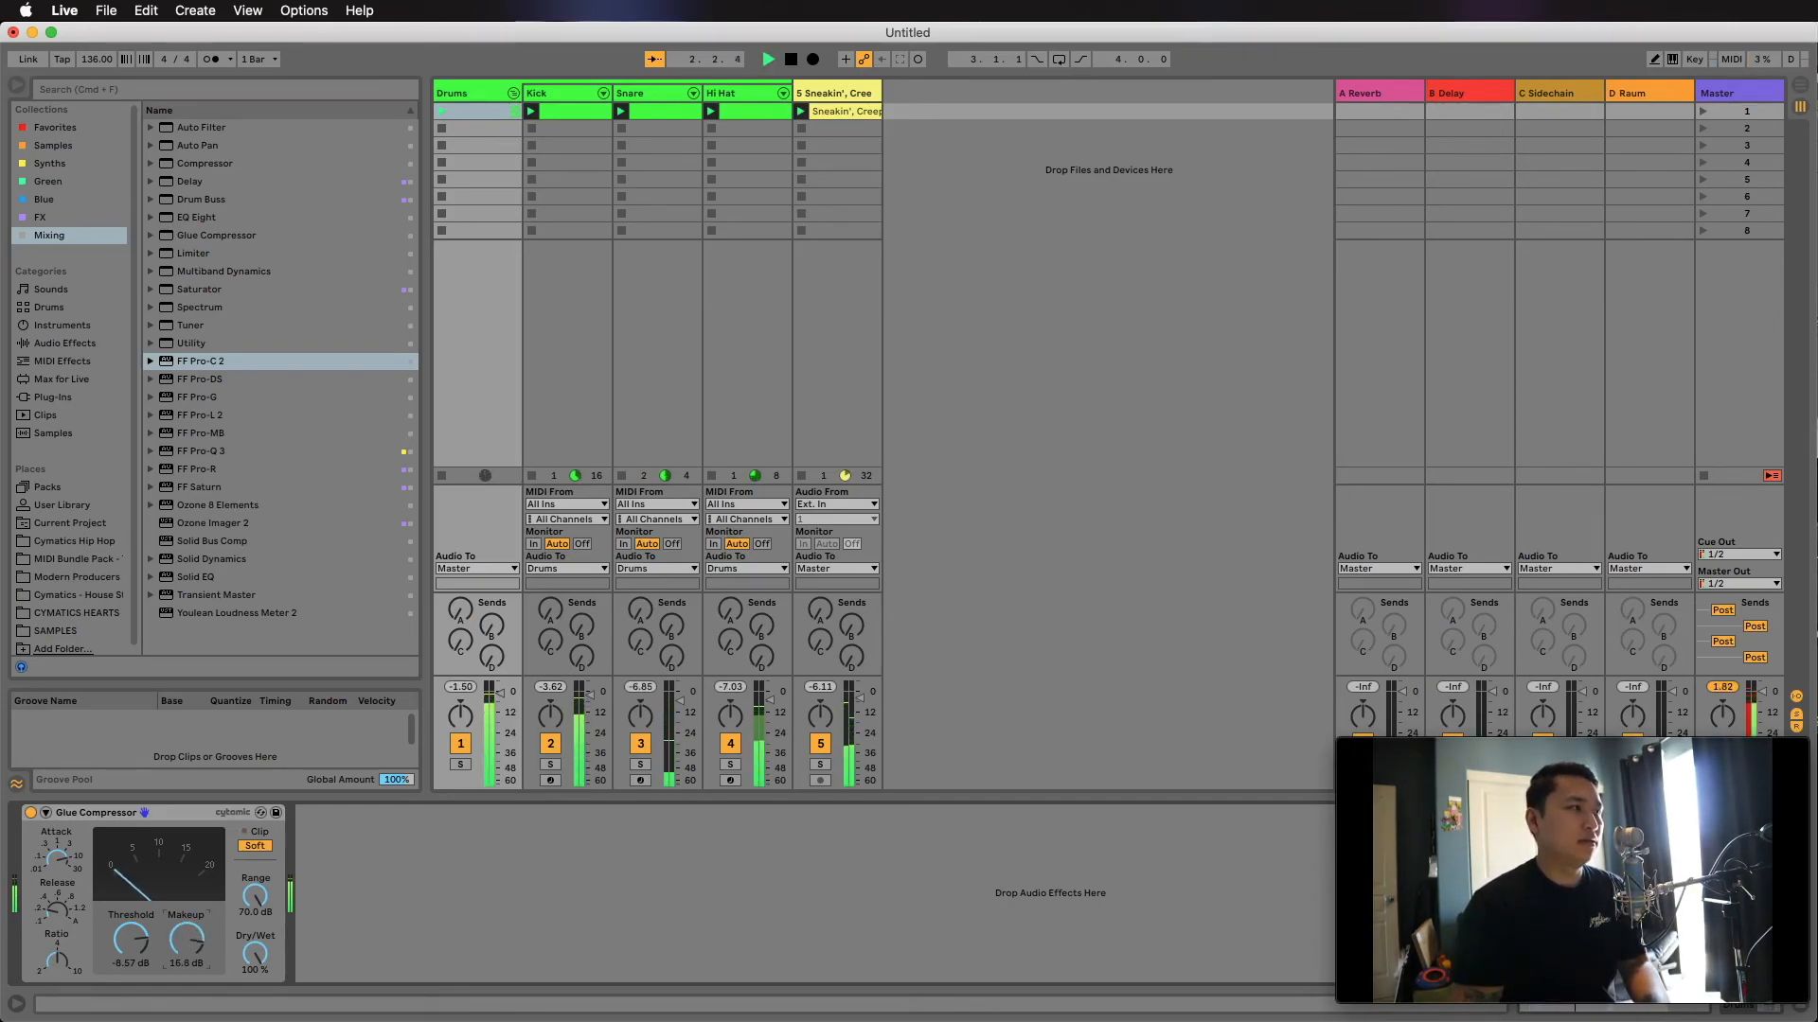
drag(185, 939, 186, 942)
key(space)
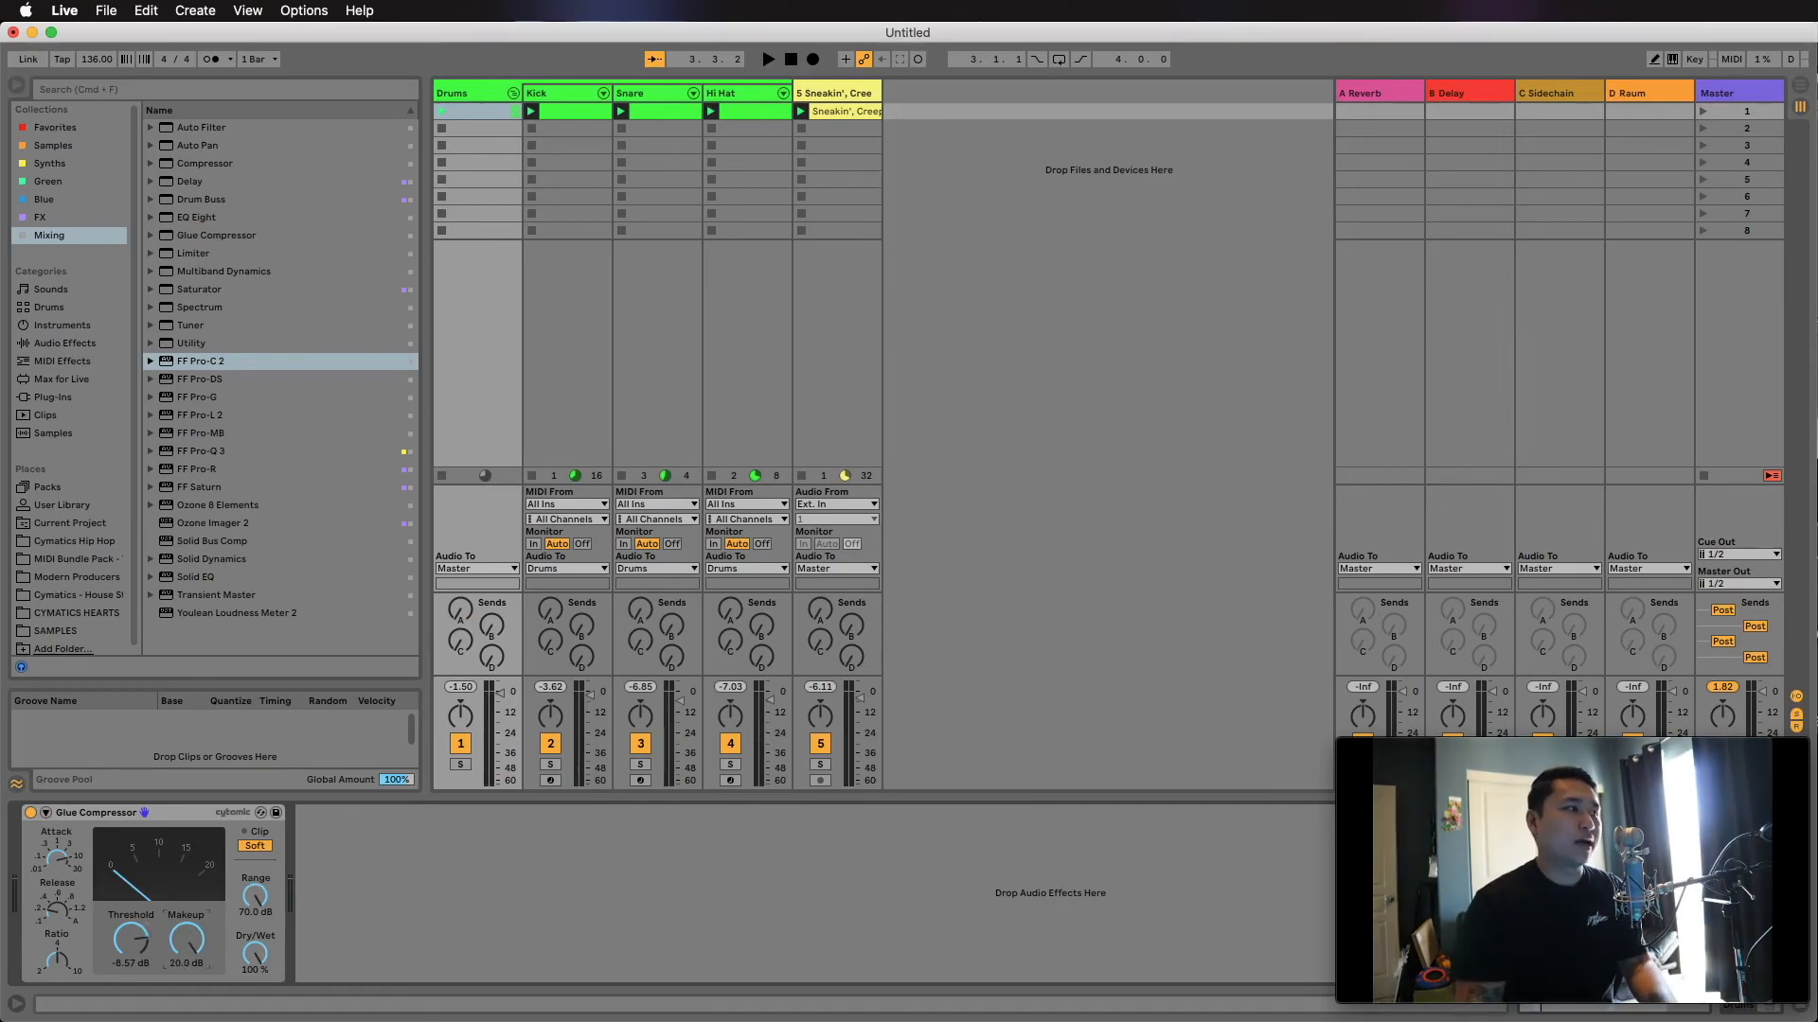
Play the beat and lower the Glue Compressor's makeup gain to 10.2 dB.
key(space)
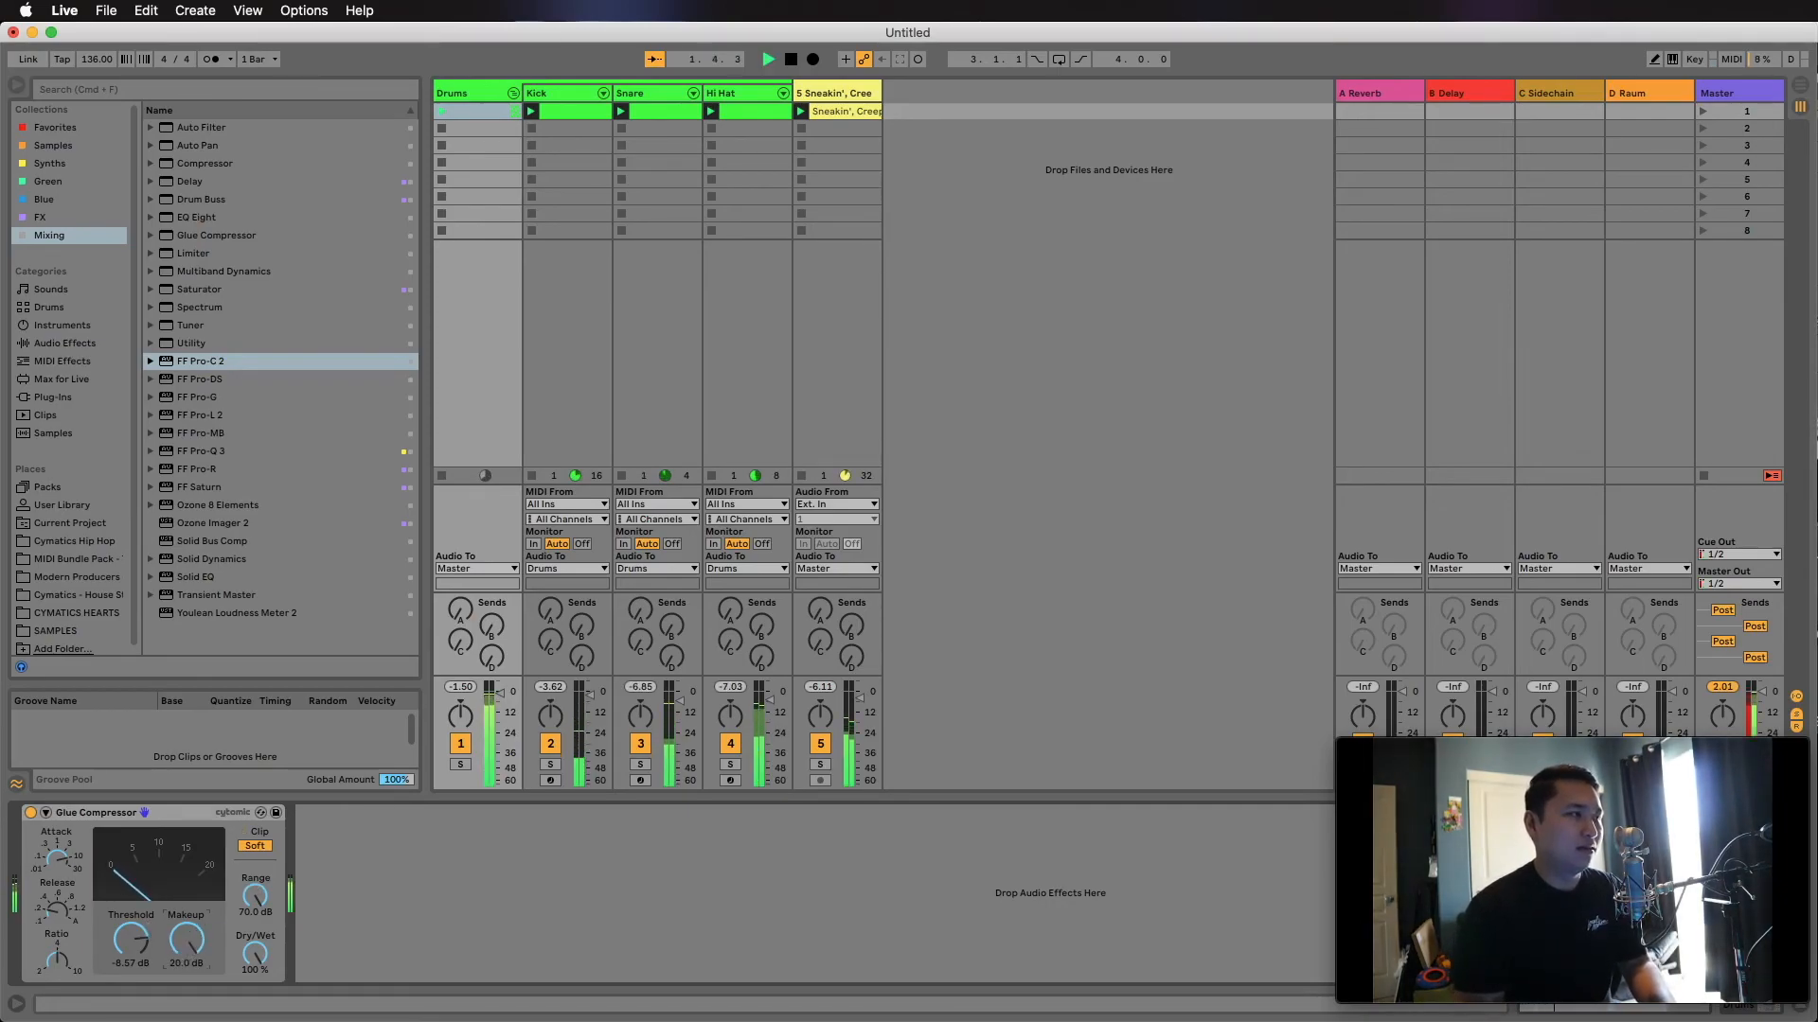
drag(187, 939, 187, 977)
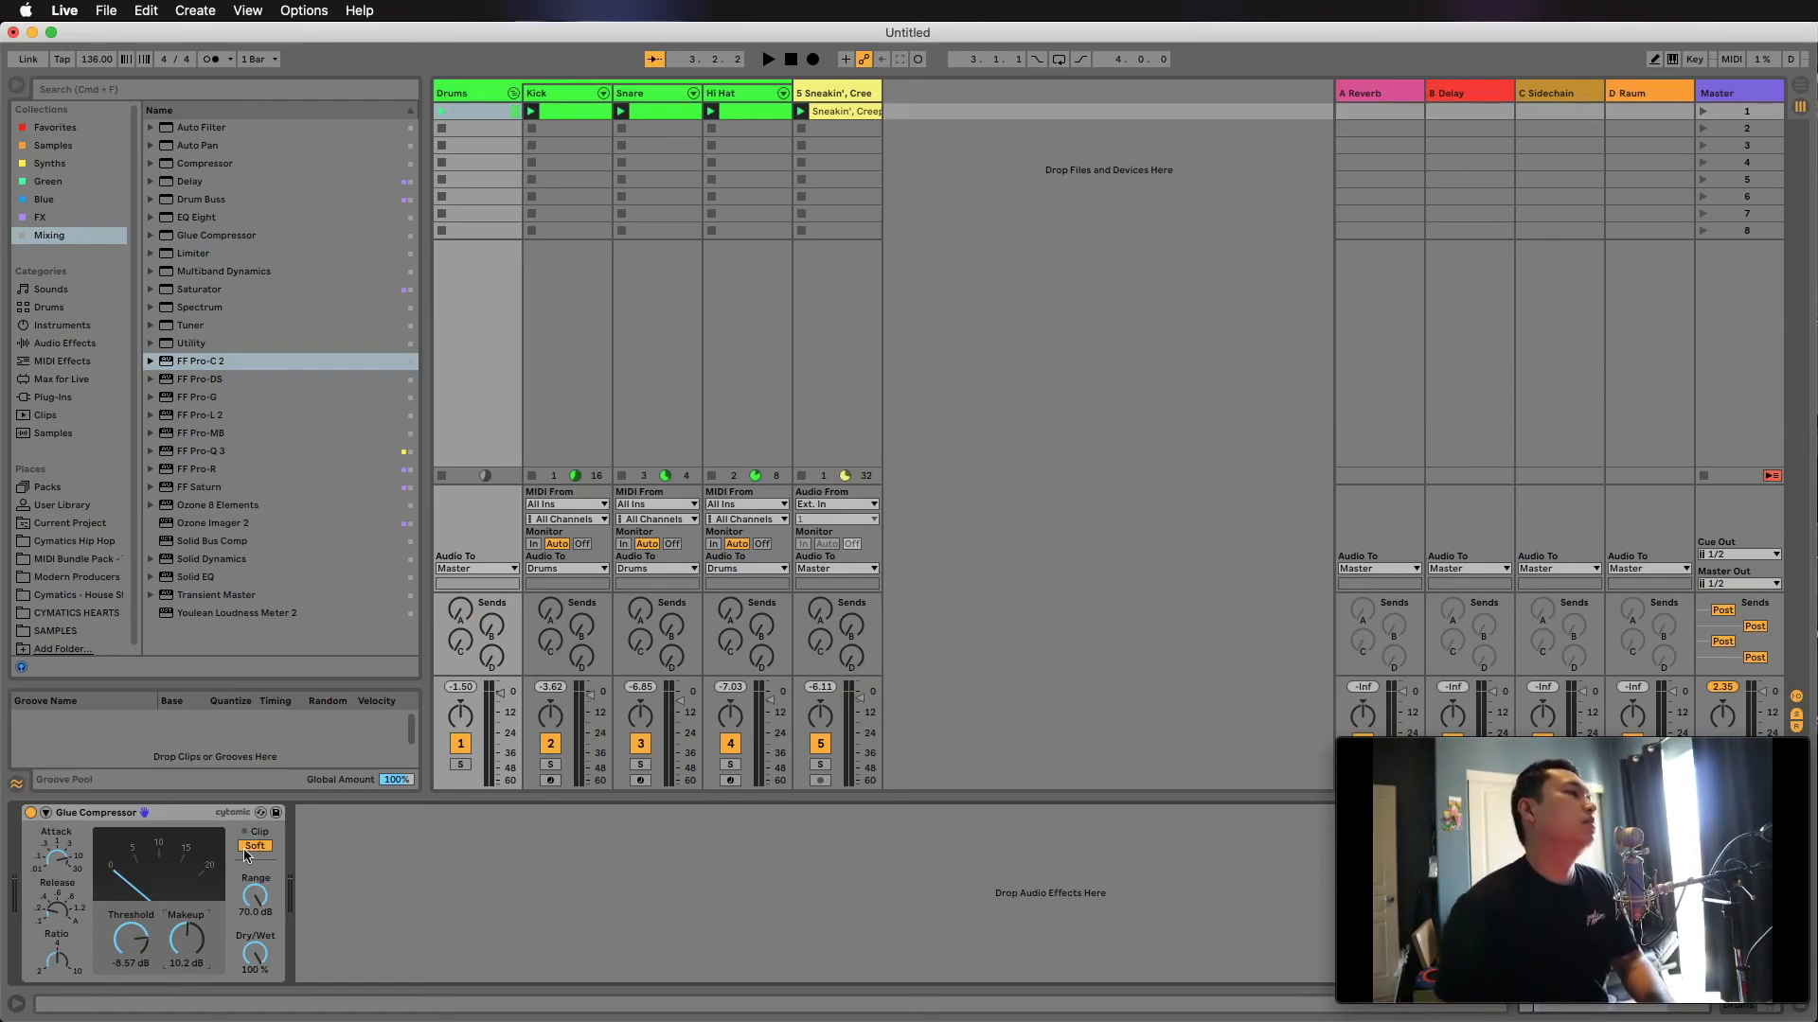
key(space)
Set the Glue Compressor's makeup gain to 15.9 dB, reset the drum group's peak level, and listen to the beat.
drag(187, 952, 187, 890)
key(space)
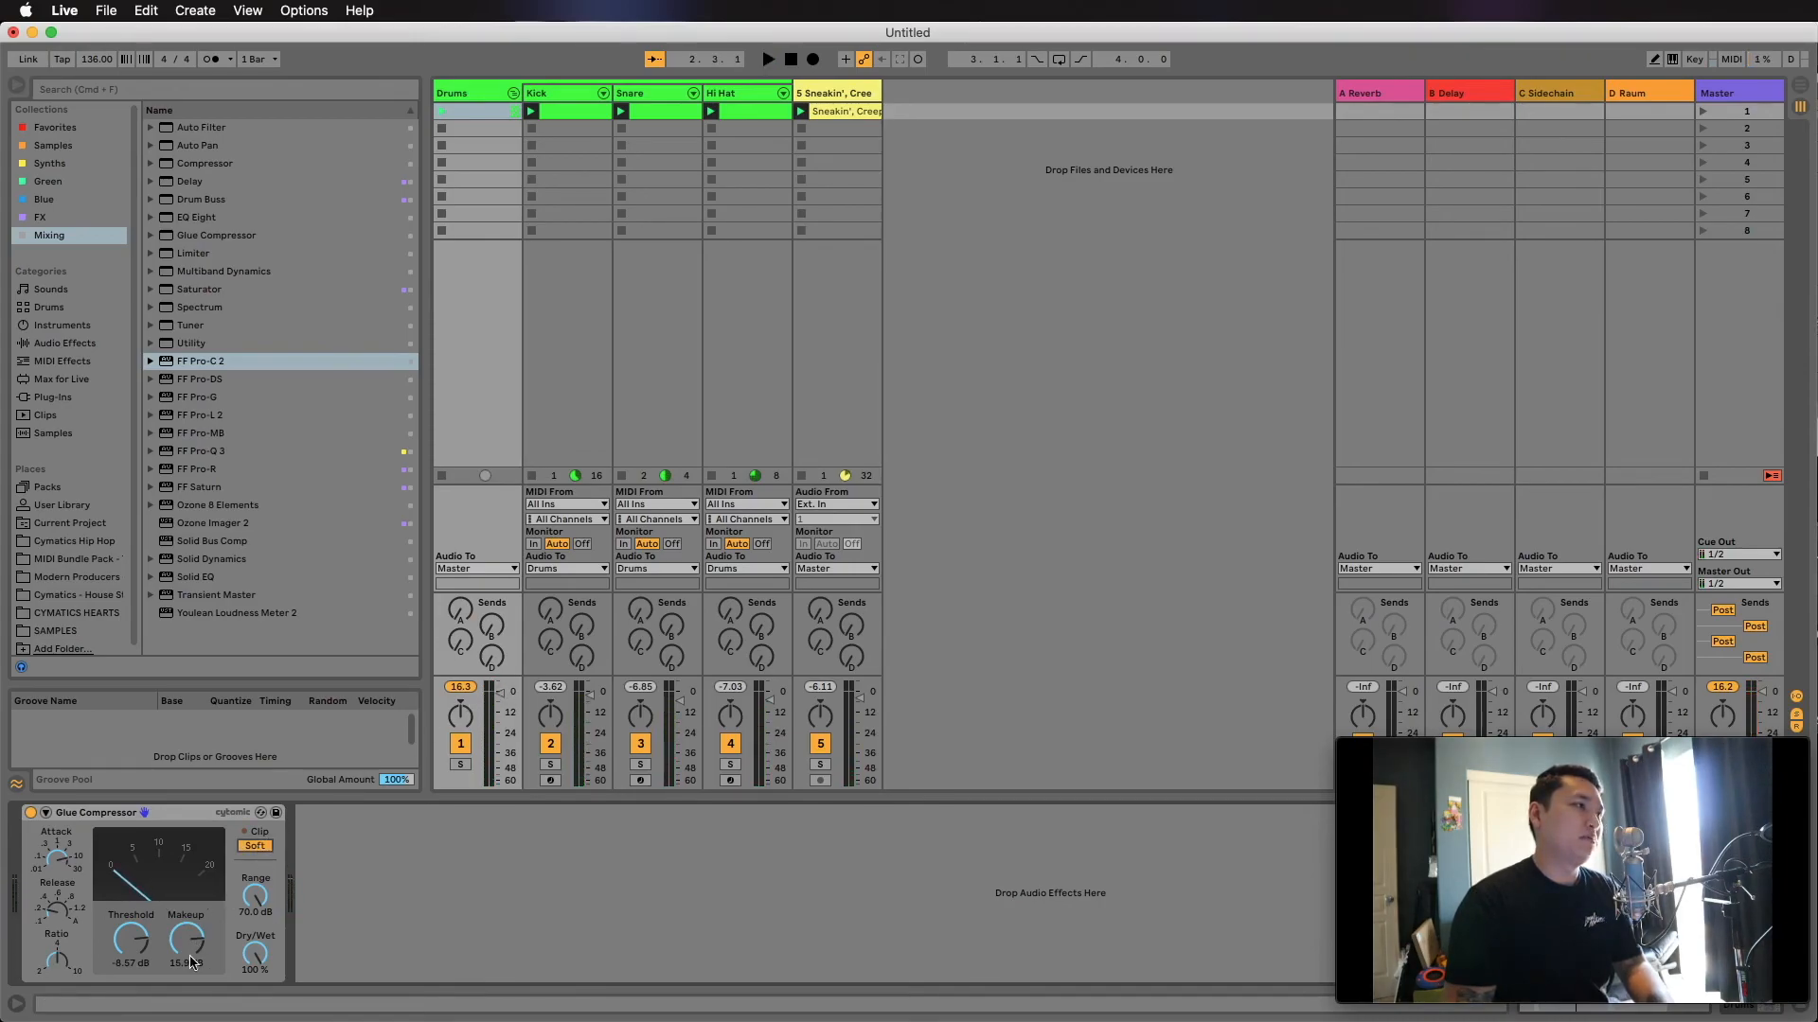
key(space)
click(459, 686)
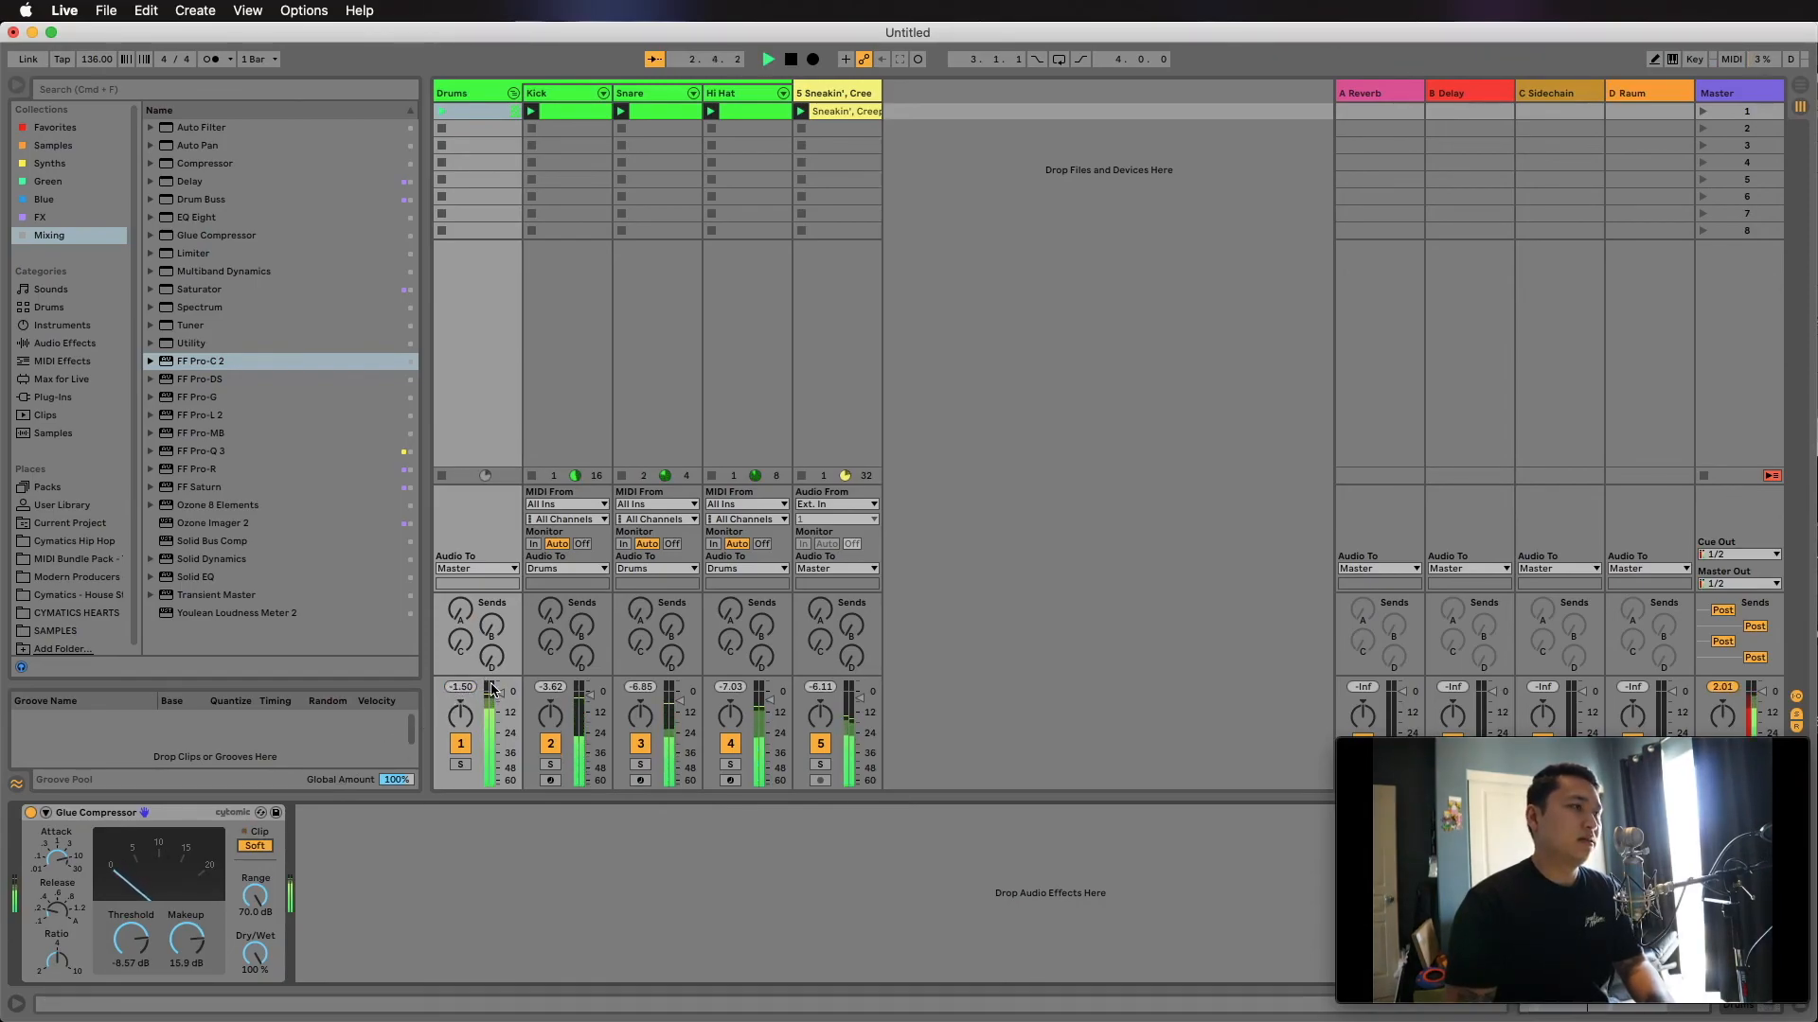
key(space)
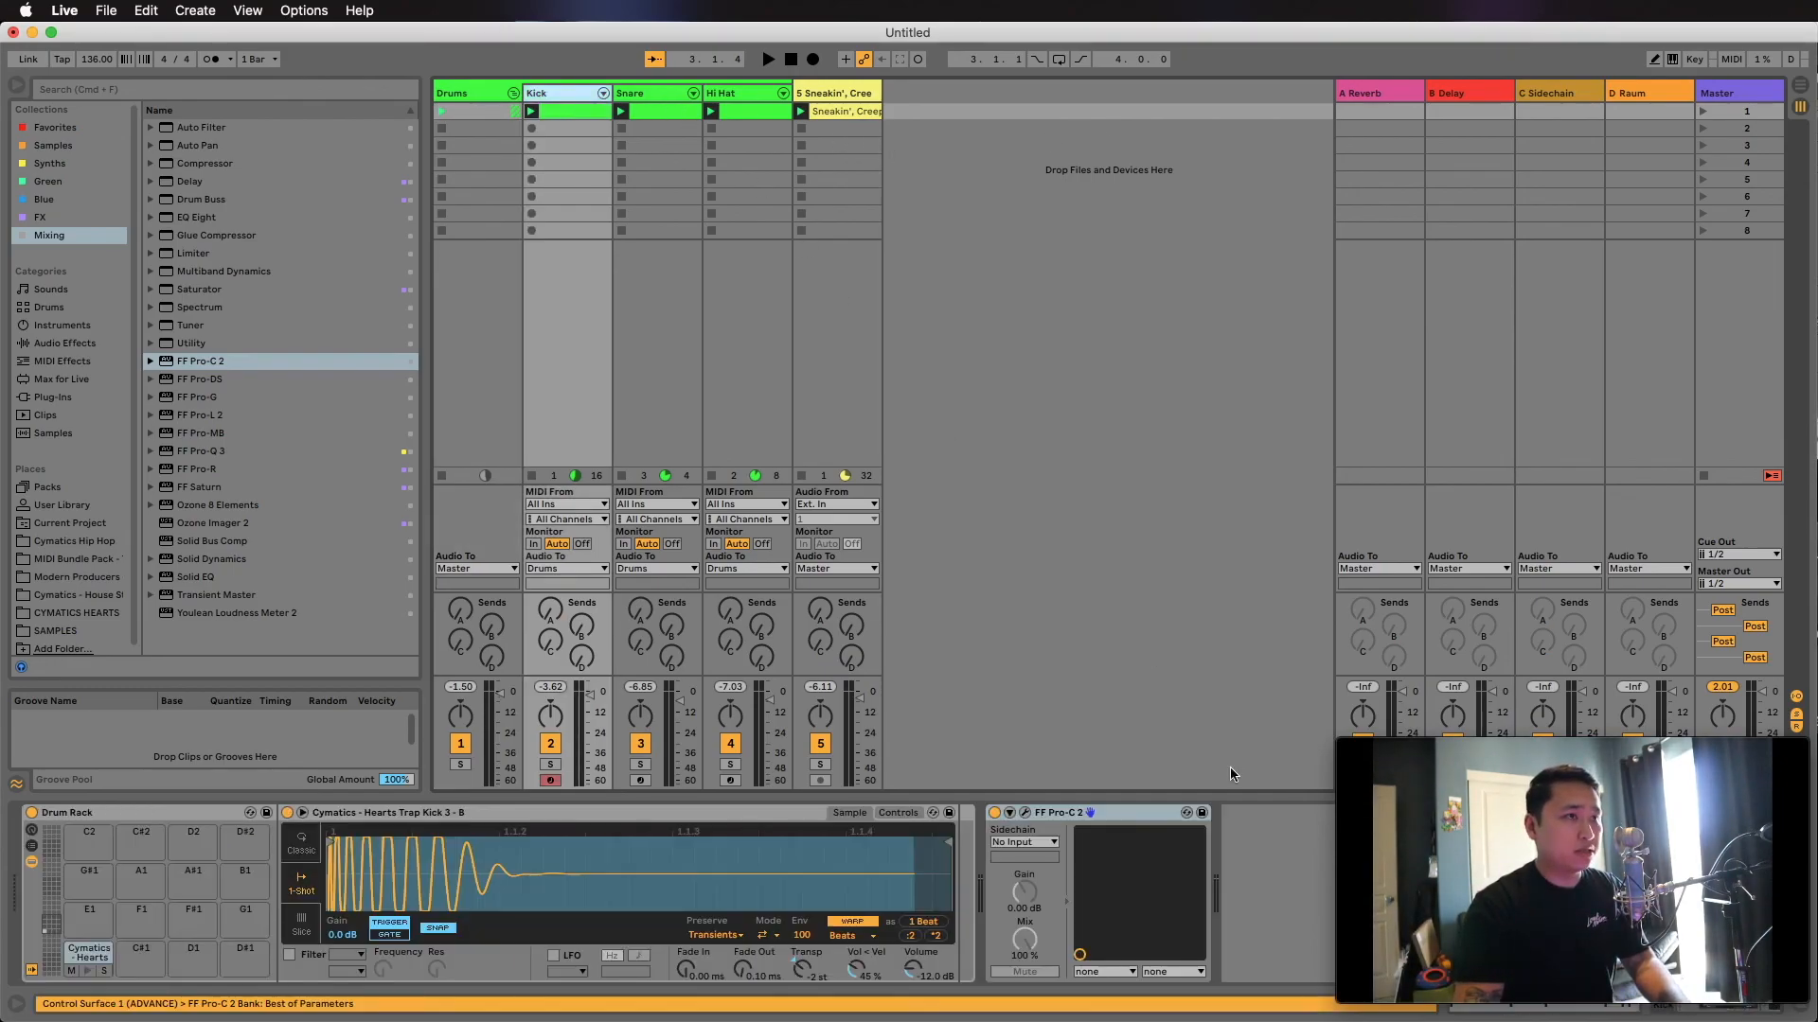
Review the kick compressor's settings, close its window, and select the snare track to check its devices.
click(1025, 812)
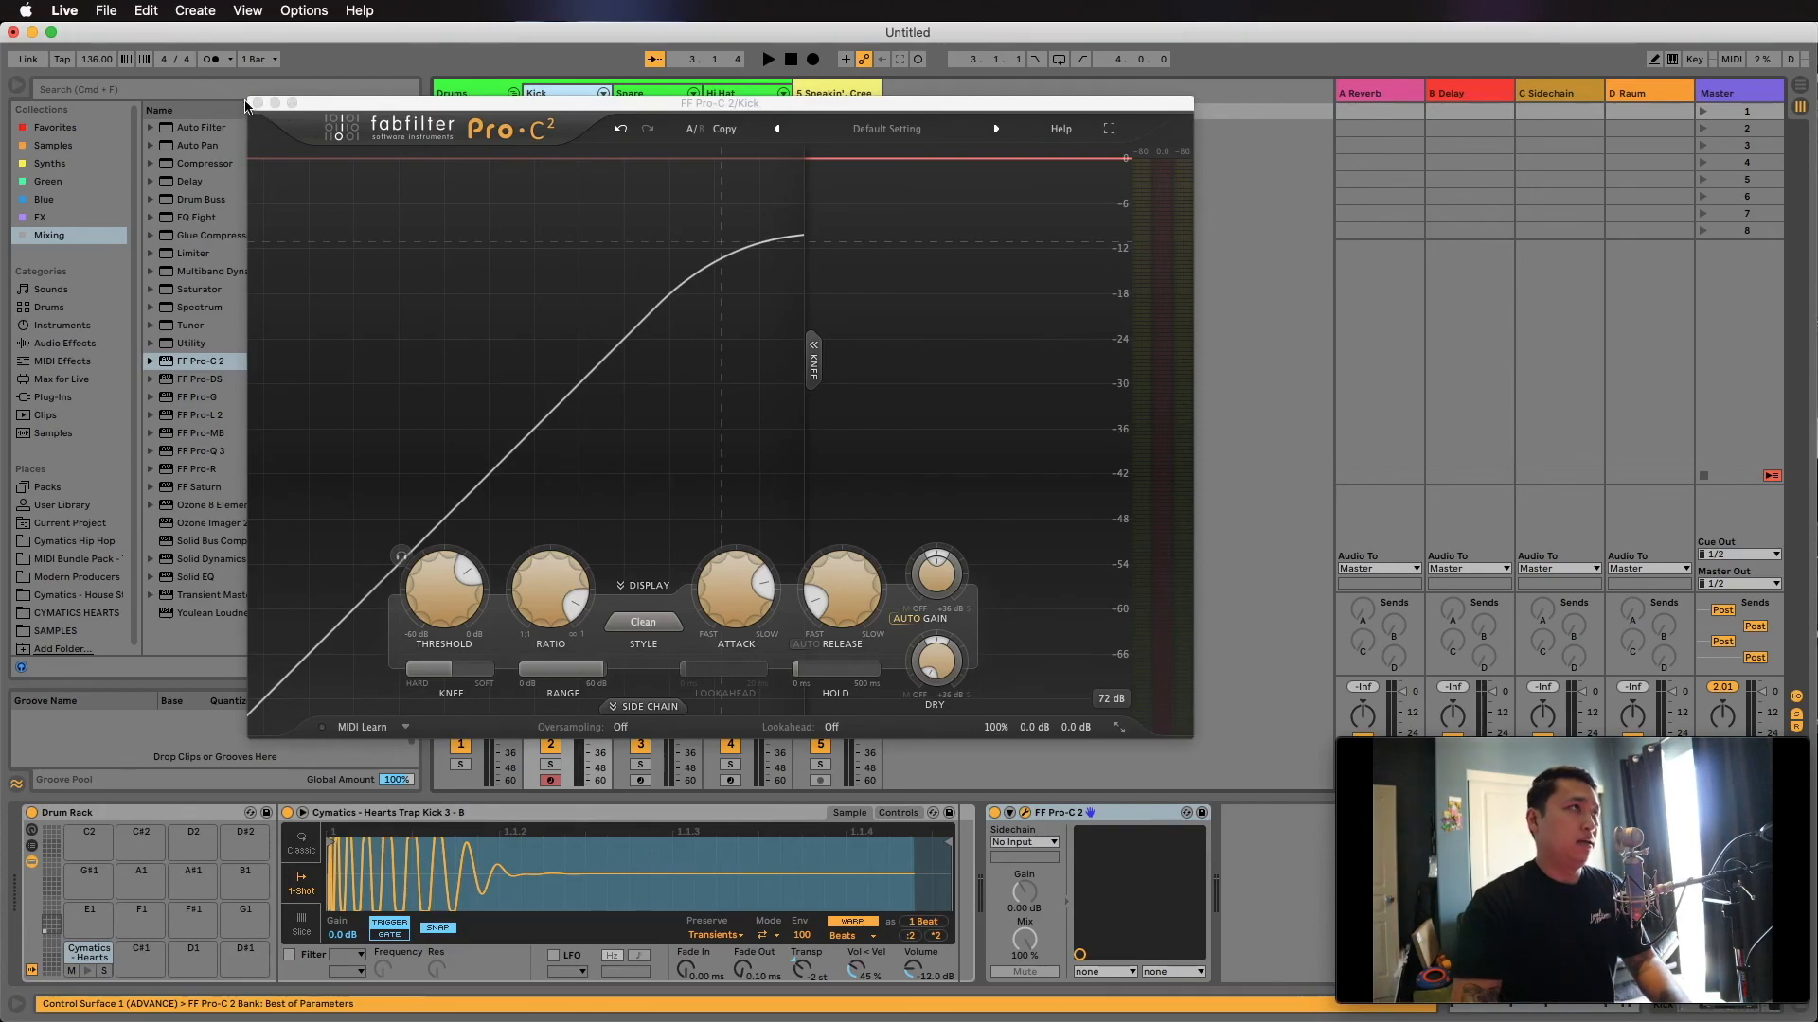
click(258, 102)
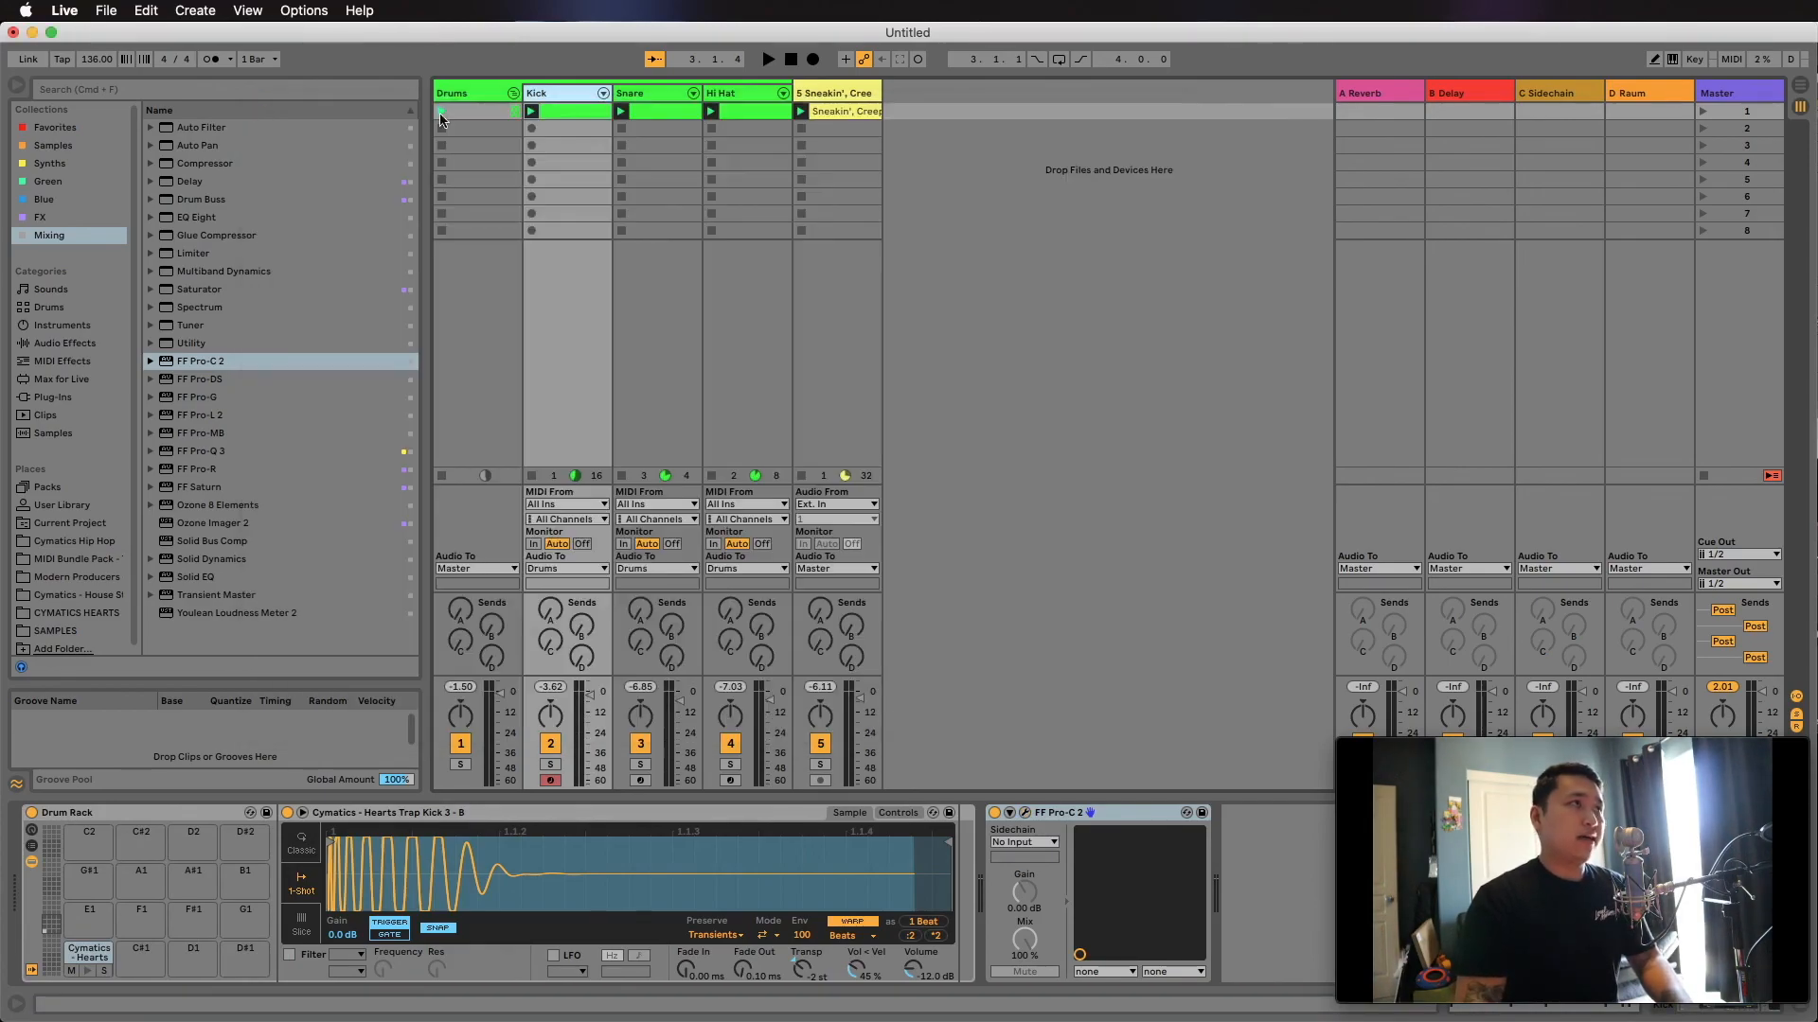
click(665, 100)
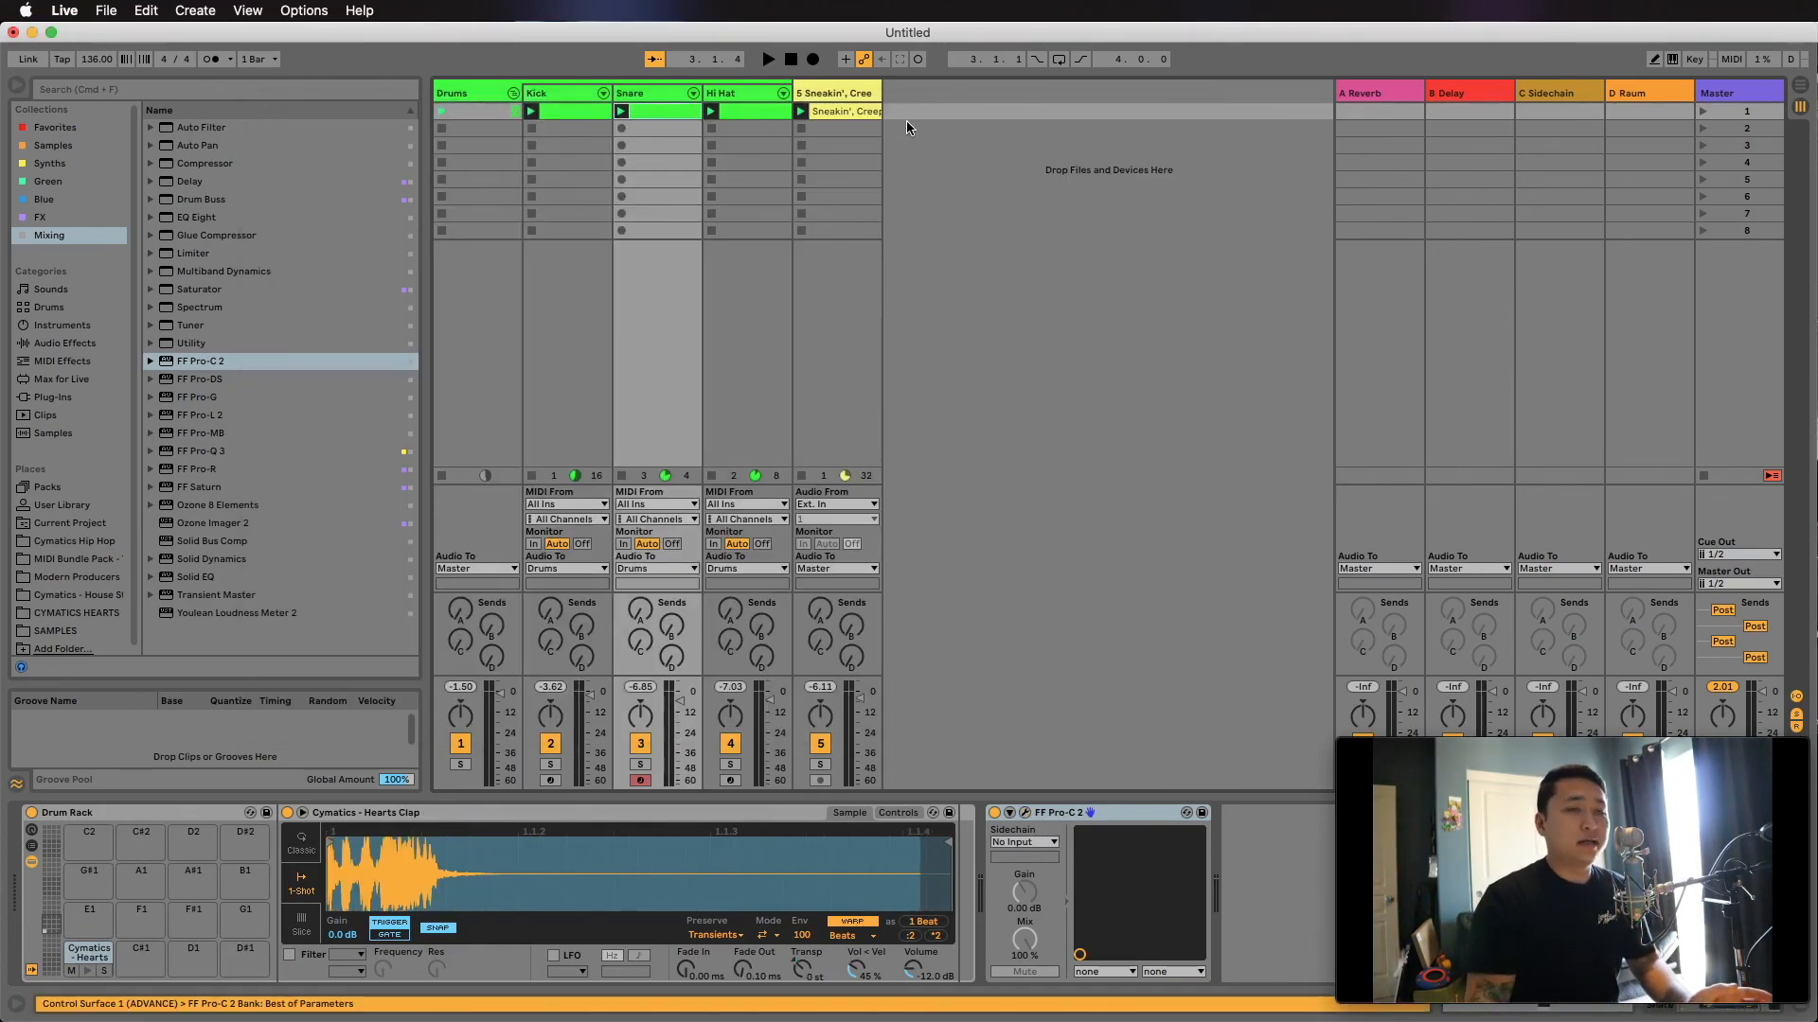